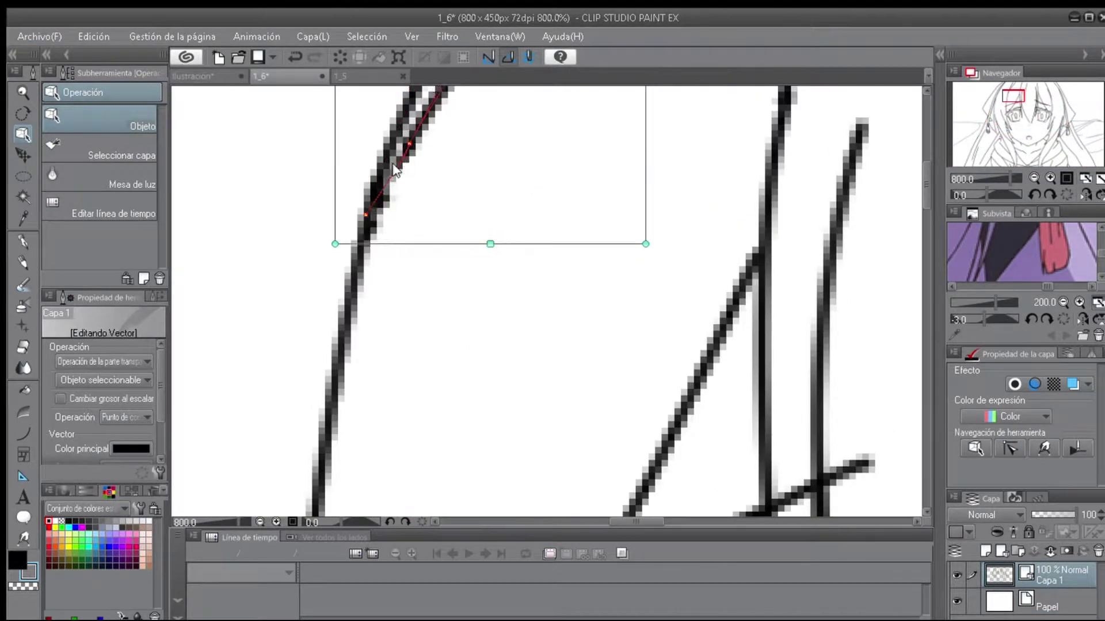
pyautogui.scroll(-6, 394, 169)
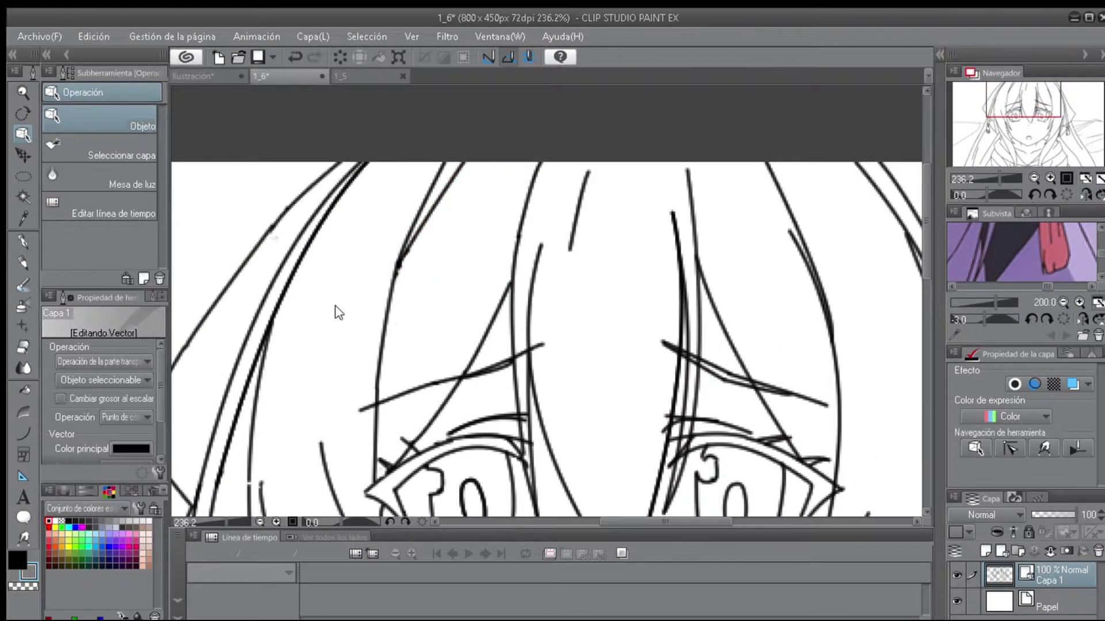
pyautogui.scroll(5, 375, 296)
pyautogui.click(23, 433)
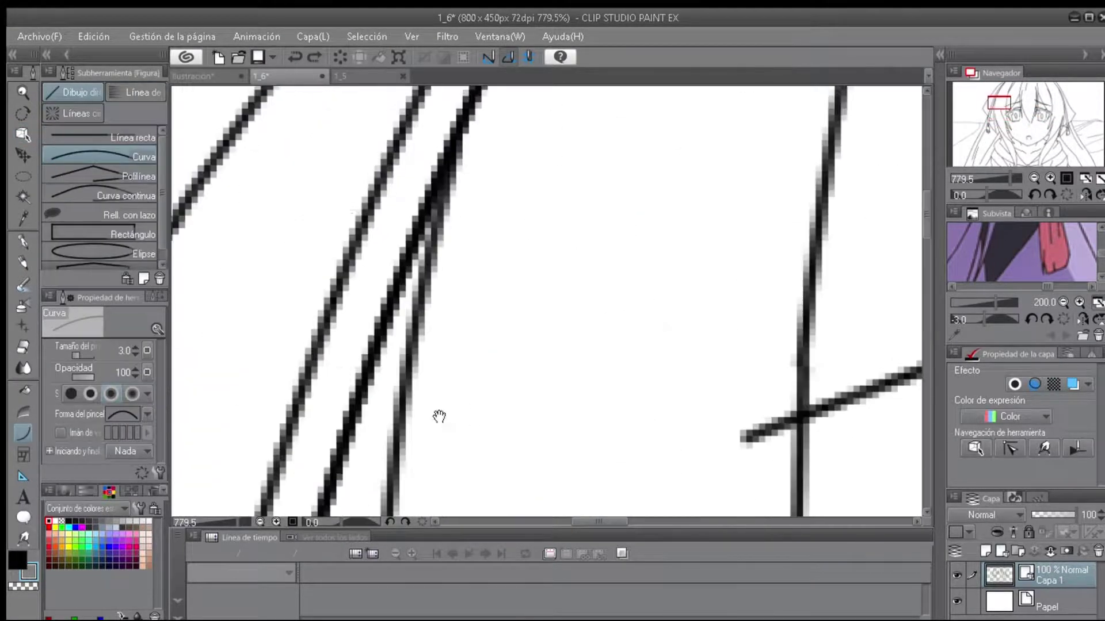
pyautogui.scroll(-3, 431, 347)
pyautogui.click(294, 56)
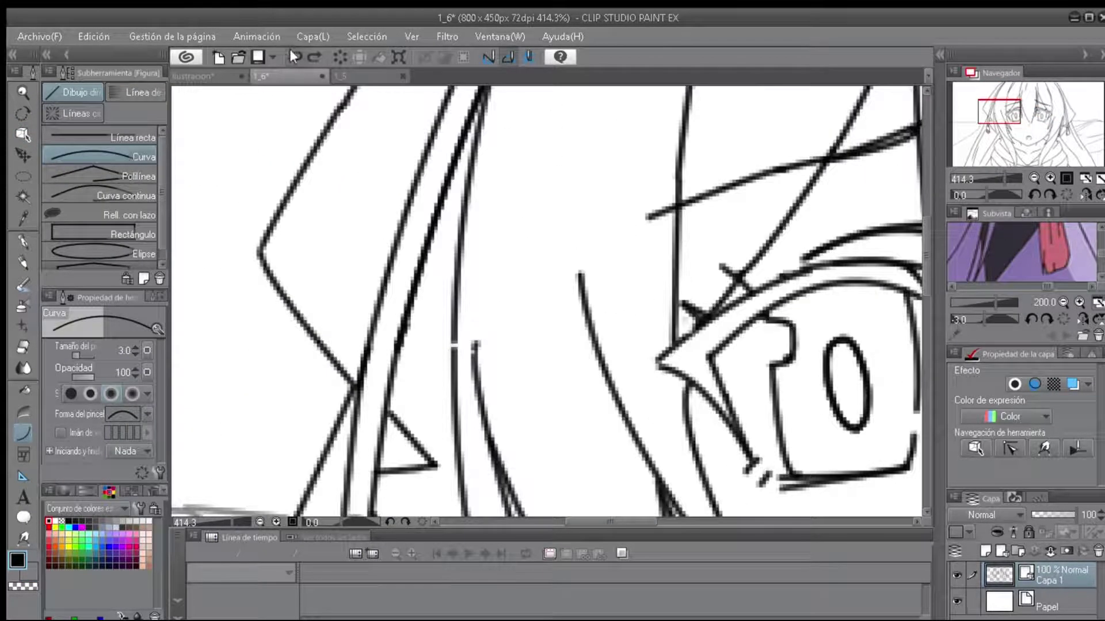
pyautogui.hotkey('ctrl', 'z')
pyautogui.hotkey('ctrl', 'alt', '0')
pyautogui.hotkey('ctrl', '+')
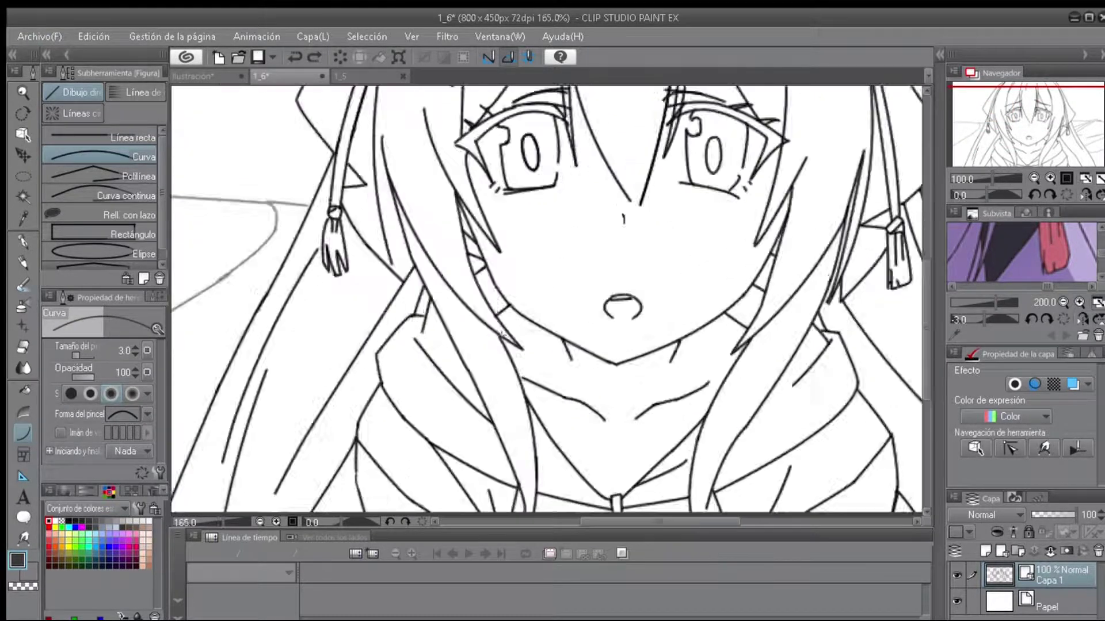
pyautogui.hotkey('ctrl', '-')
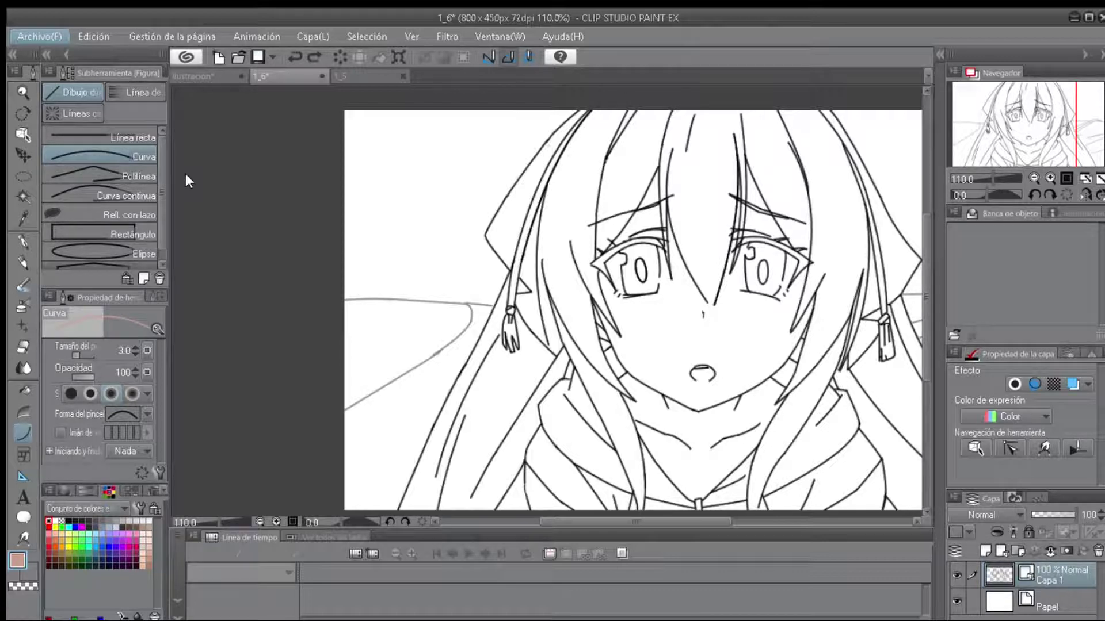
# Try to reshape the small highlight curve inside the left eye's iris by moving its control points.
pyautogui.scroll(5, 715, 309)
pyautogui.press('o')
pyautogui.click(609, 304)
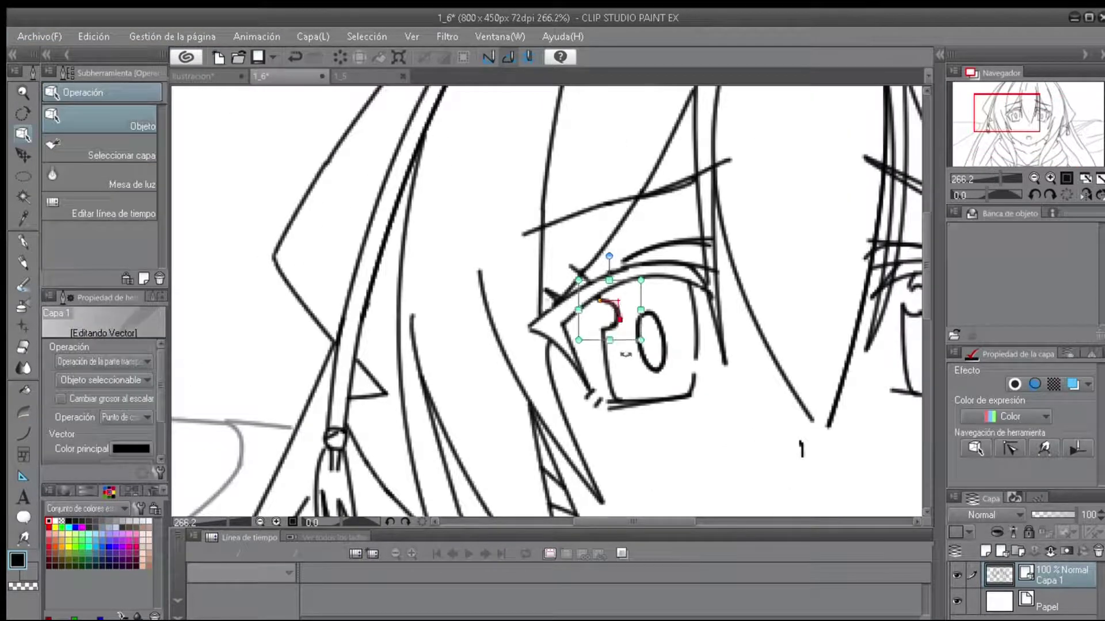
pyautogui.click(759, 282)
pyautogui.moveTo(758, 282)
pyautogui.mouseDown()
pyautogui.moveTo(748, 291)
pyautogui.moveTo(760, 288)
pyautogui.moveTo(781, 325)
pyautogui.mouseUp()
pyautogui.scroll(2, 748, 291)
pyautogui.scroll(-1, 768, 312)
pyautogui.scroll(-2, 781, 325)
pyautogui.scroll(2, 781, 325)
pyautogui.scroll(-4, 781, 325)
pyautogui.scroll(5, 643, 345)
pyautogui.moveTo(644, 344); pyautogui.dragTo(647, 352)
pyautogui.hotkey('ctrl', 'z')
pyautogui.hotkey('ctrl', 'z')
pyautogui.hotkey('ctrl', 'z')
pyautogui.hotkey('ctrl', 'z')
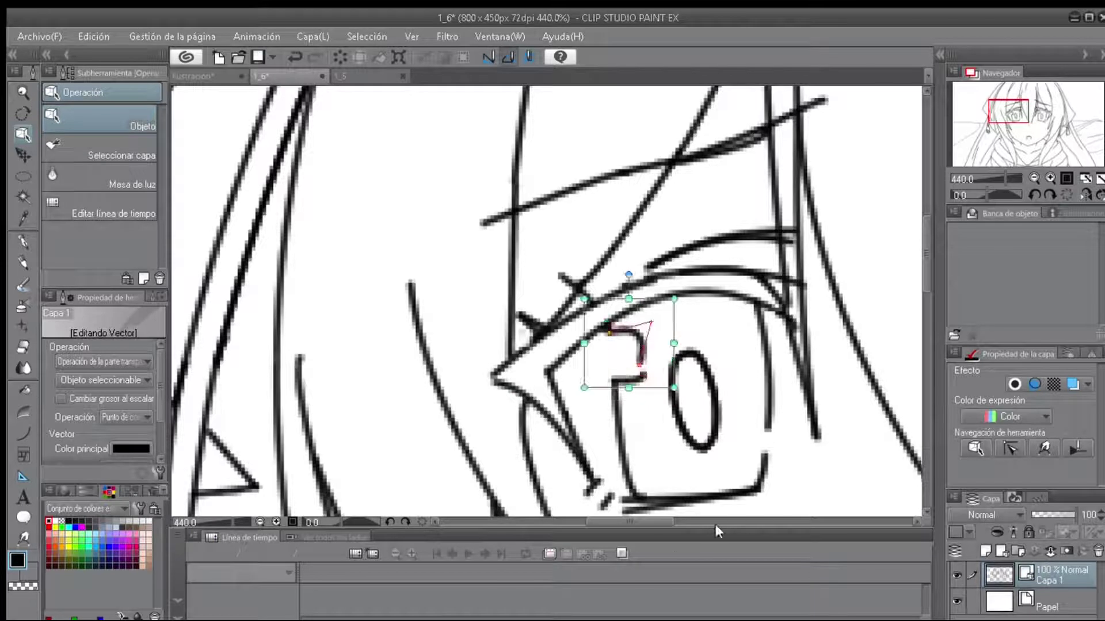
# Redraw the lower rounded edge of the left iris highlight with the Curve tool and select the new curve.
pyautogui.press('u')
pyautogui.moveTo(629, 328); pyautogui.dragTo(630, 380)
pyautogui.click(662, 348)
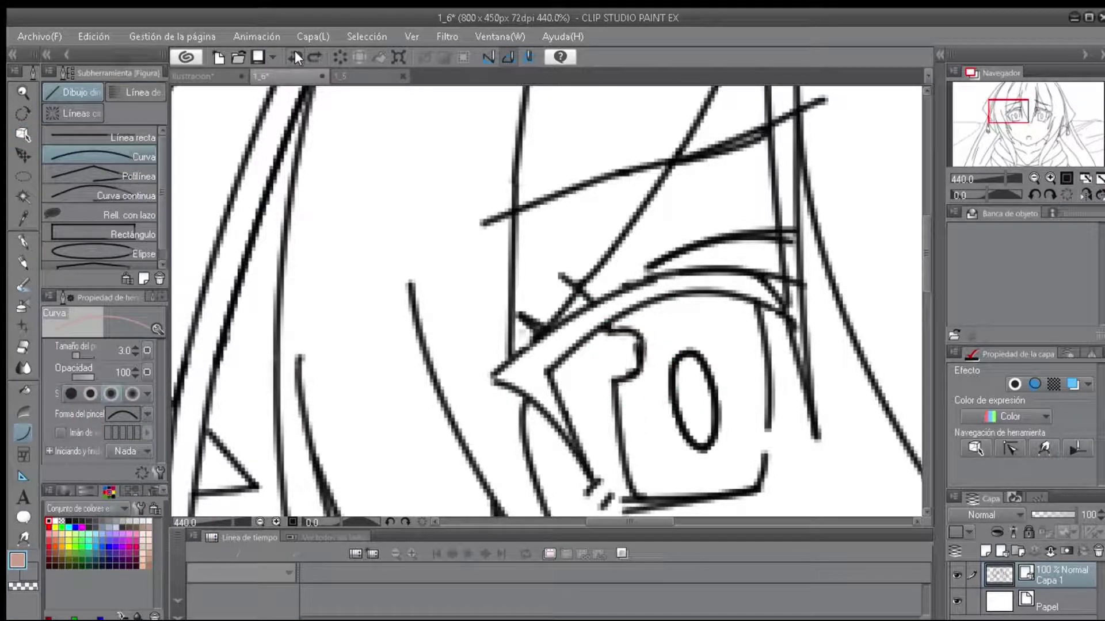
pyautogui.scroll(-2, 495, 445)
pyautogui.click(23, 134)
pyautogui.click(588, 396)
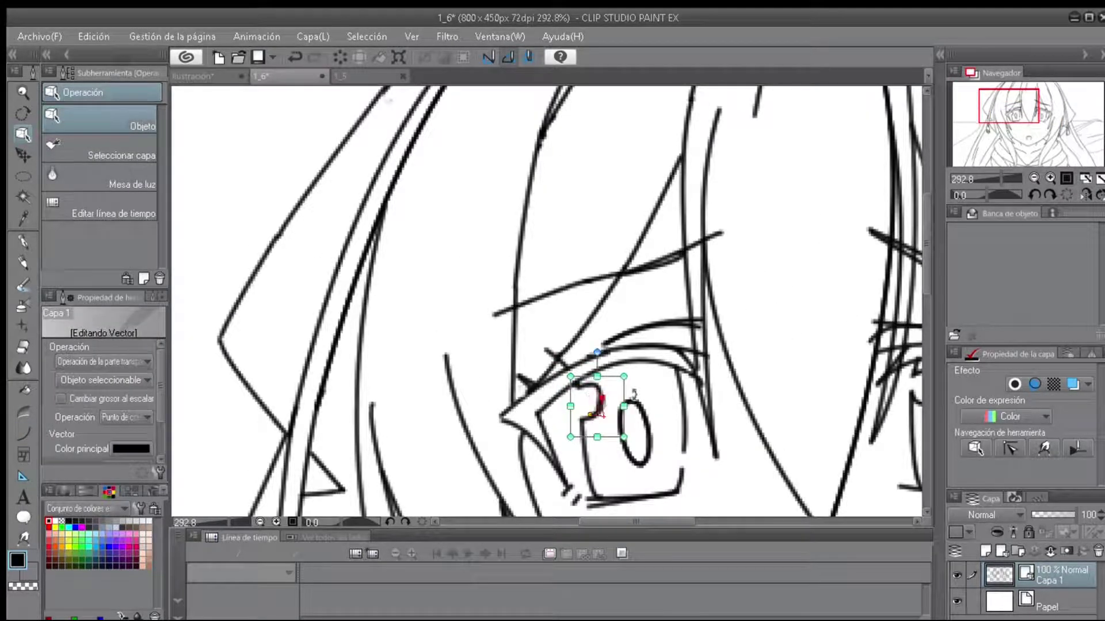
pyautogui.scroll(-2, 613, 378)
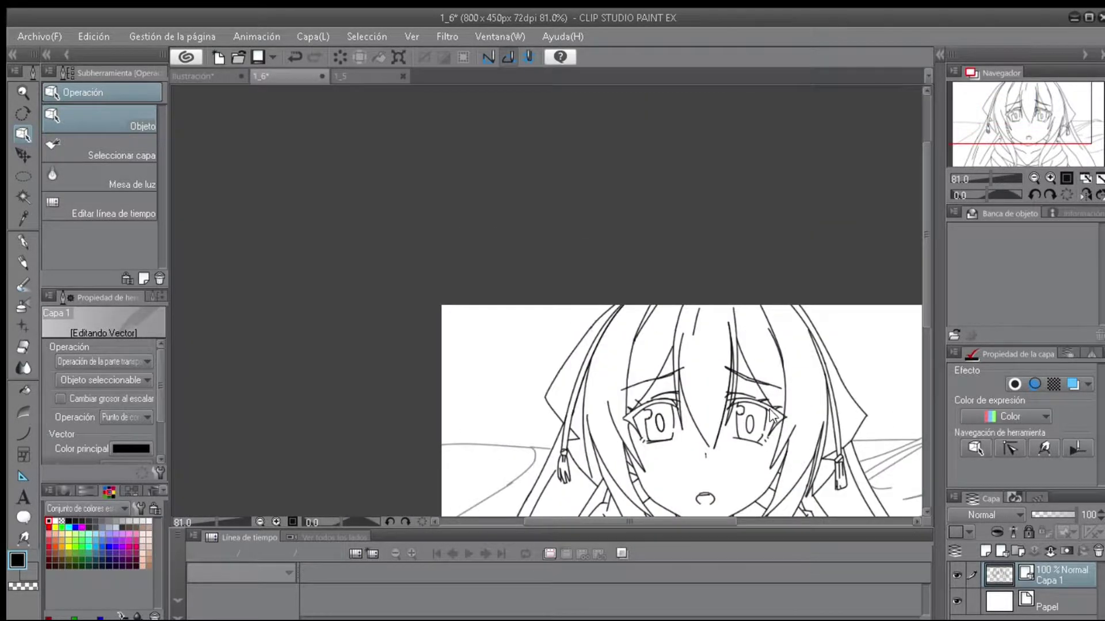
# Reshape the highlight curve in the right eye's iris into a rounder bulge using its control points.
pyautogui.moveTo(676, 403); pyautogui.dragTo(846, 397)
pyautogui.click(889, 400)
pyautogui.click(843, 391)
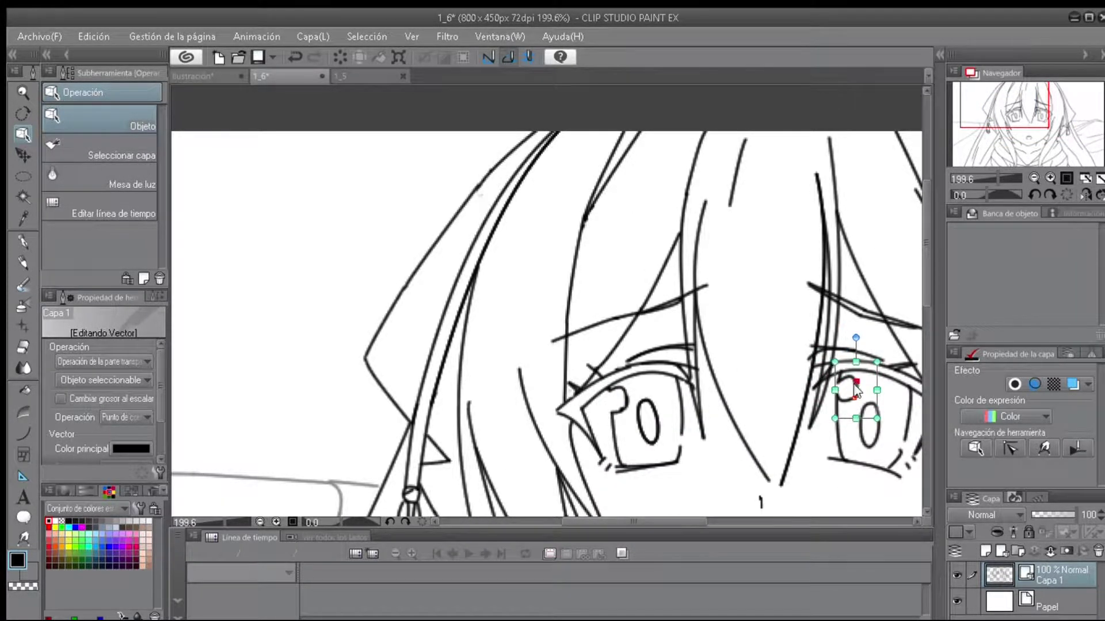
pyautogui.scroll(2, 843, 389)
pyautogui.click(860, 382)
pyautogui.scroll(-2, 861, 381)
# Save the drawing as 1_7 youtube.jpg.
pyautogui.click(229, 551)
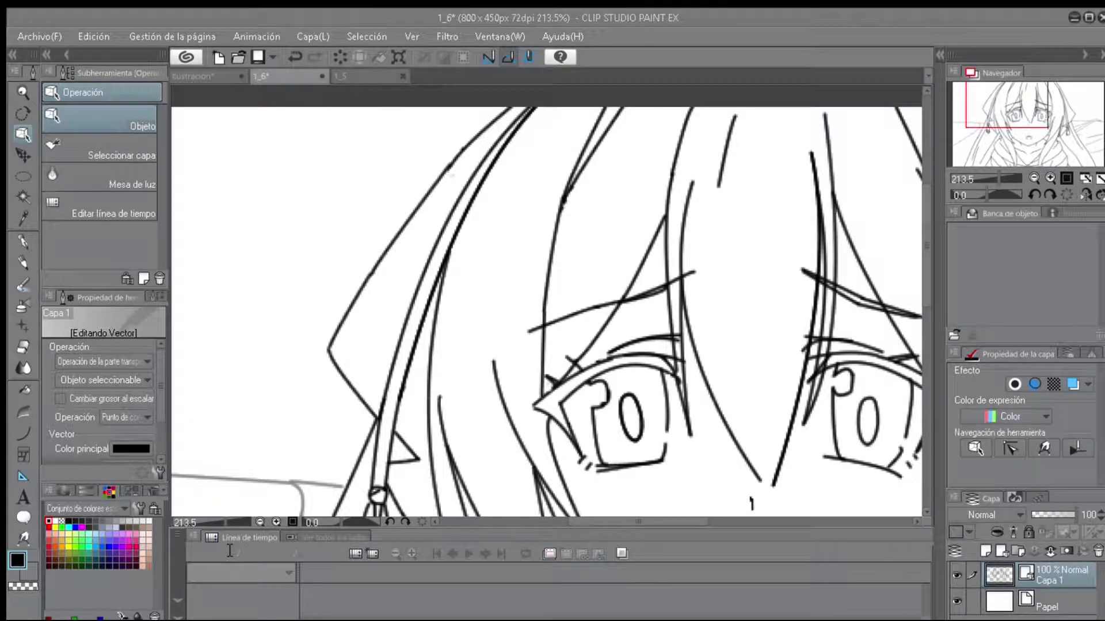
pyautogui.press('Return')
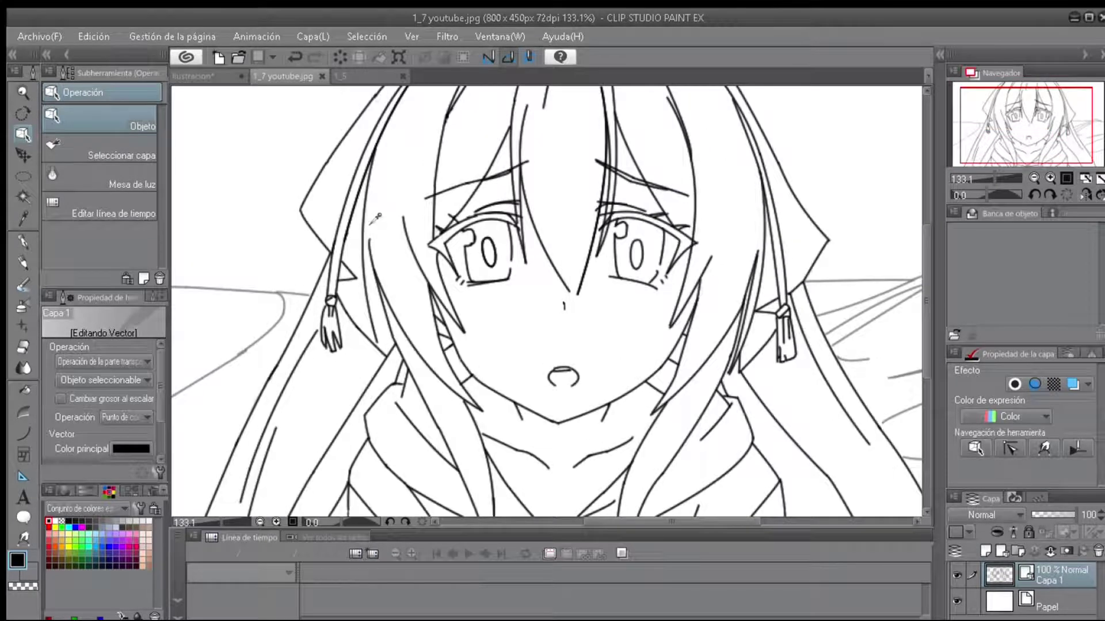
pyautogui.scroll(-2, 377, 217)
pyautogui.scroll(-1, 277, 277)
# Add a new vector layer above the line art and lock the Capa 1 layer.
pyautogui.click(23, 219)
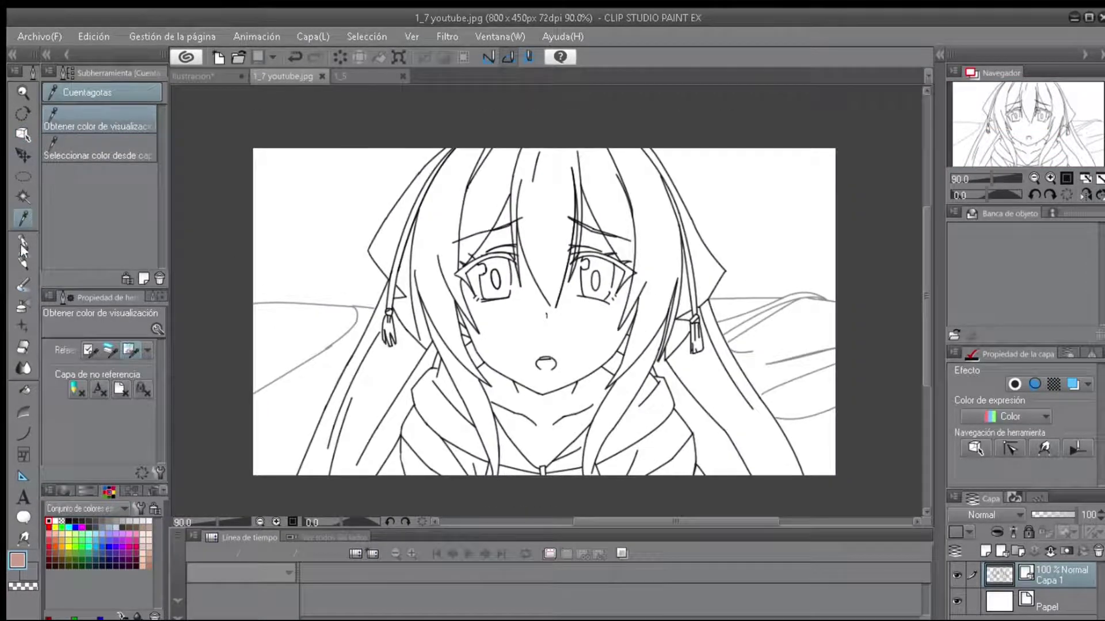
pyautogui.press('m')
pyautogui.click(1001, 572)
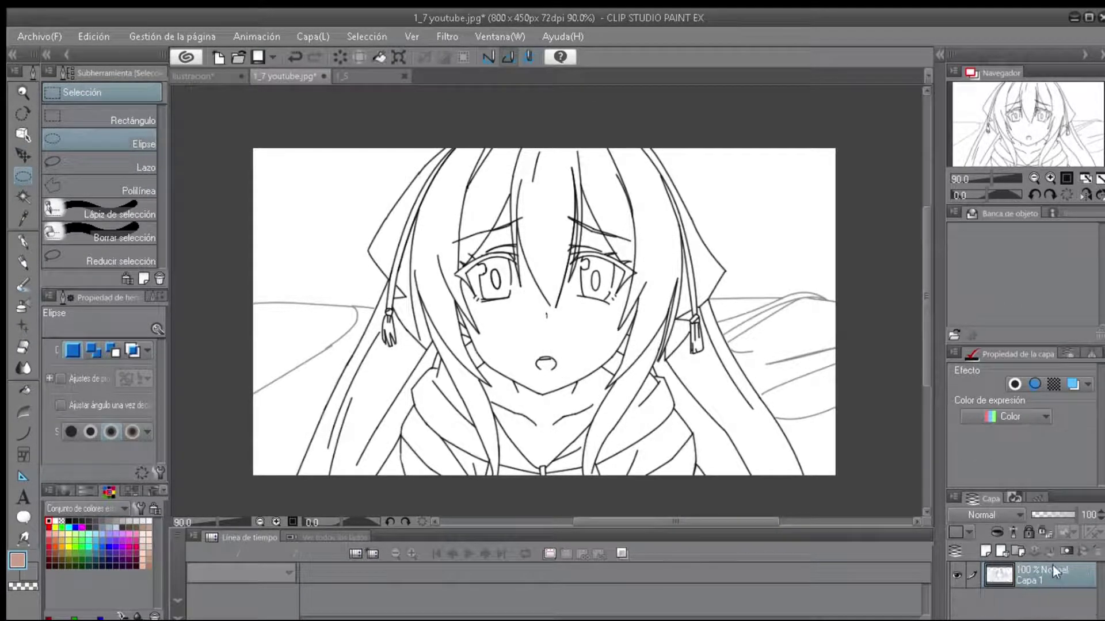
pyautogui.hotkey('ctrl', 'shift', 'n')
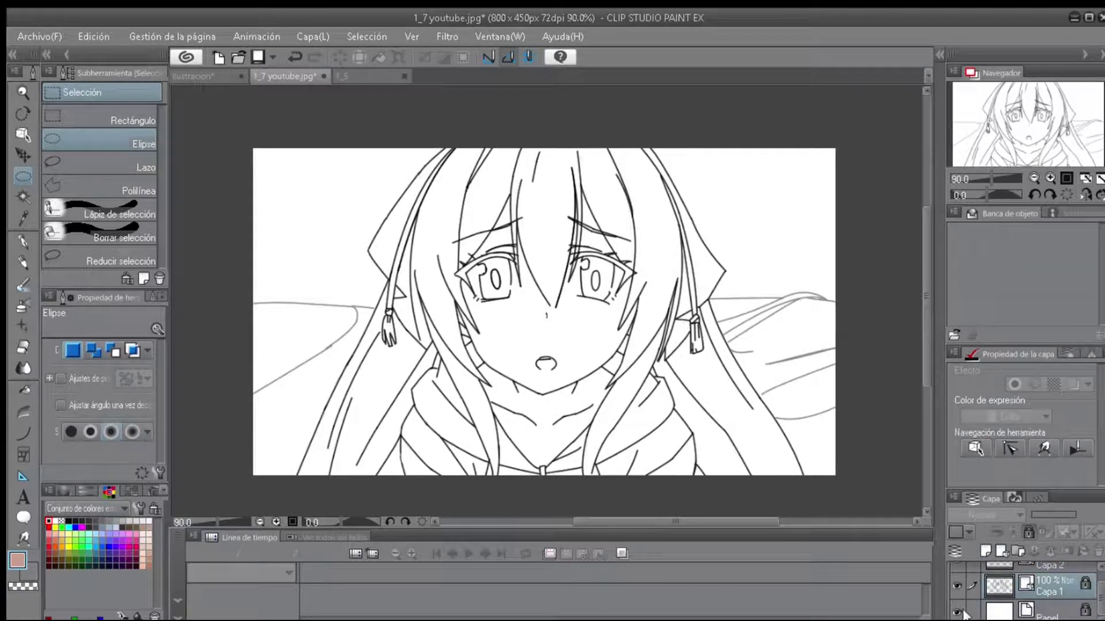
pyautogui.click(23, 155)
pyautogui.click(23, 176)
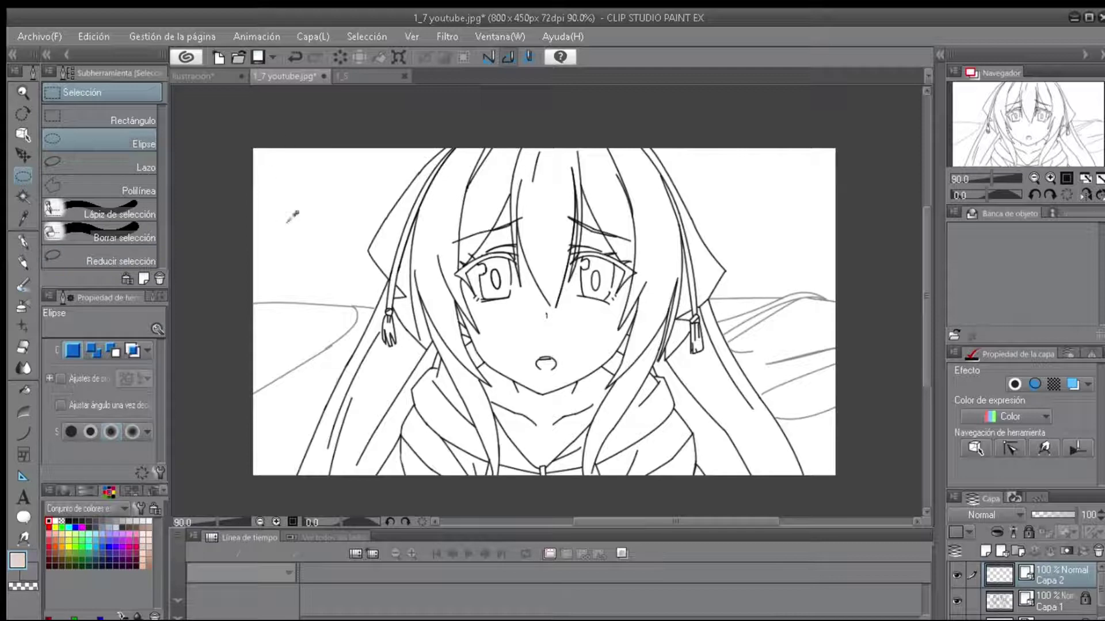
# Consult the coloured 1_5 drawing and add its pointed split tip to the central fringe in 1_7 youtube.jpg with a black curve.
pyautogui.click(391, 77)
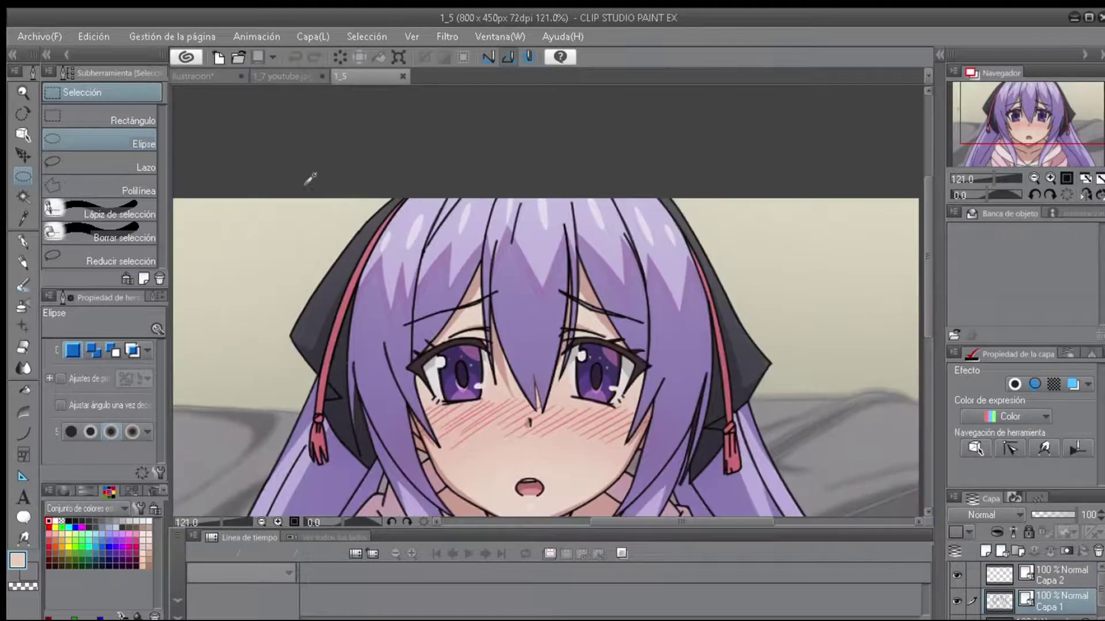
pyautogui.scroll(2, 576, 420)
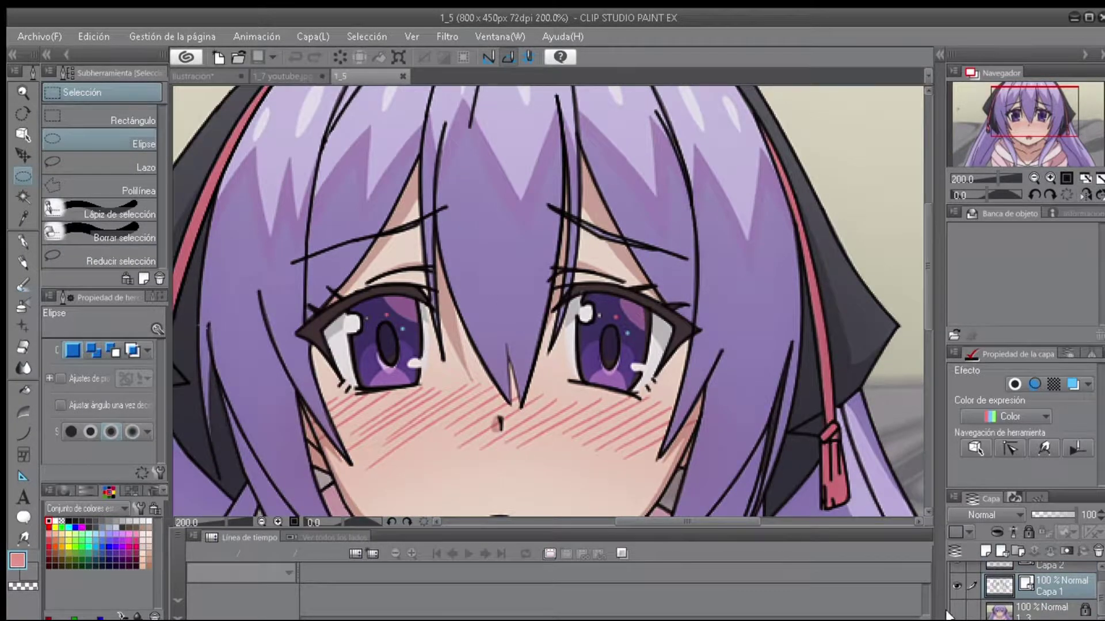
pyautogui.click(286, 76)
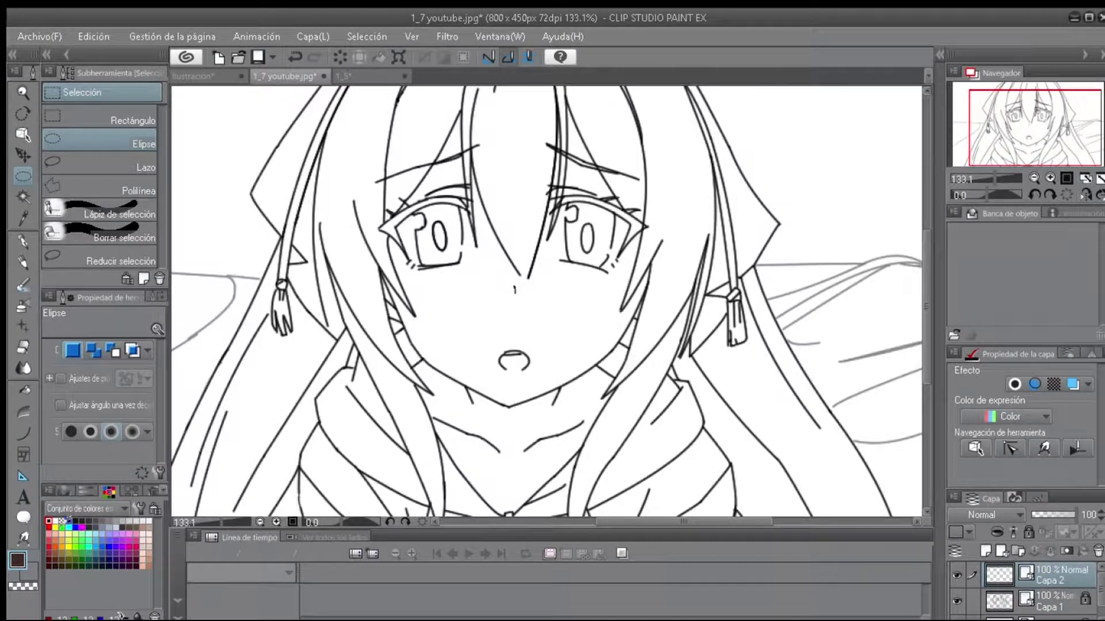
pyautogui.click(23, 433)
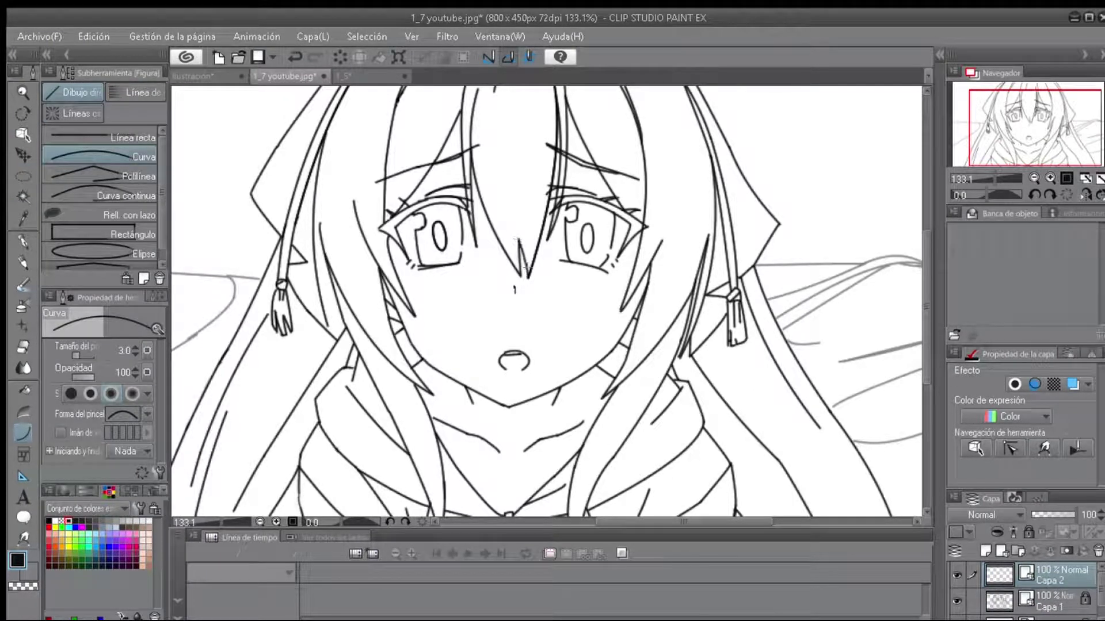
pyautogui.press('o')
pyautogui.click(517, 242)
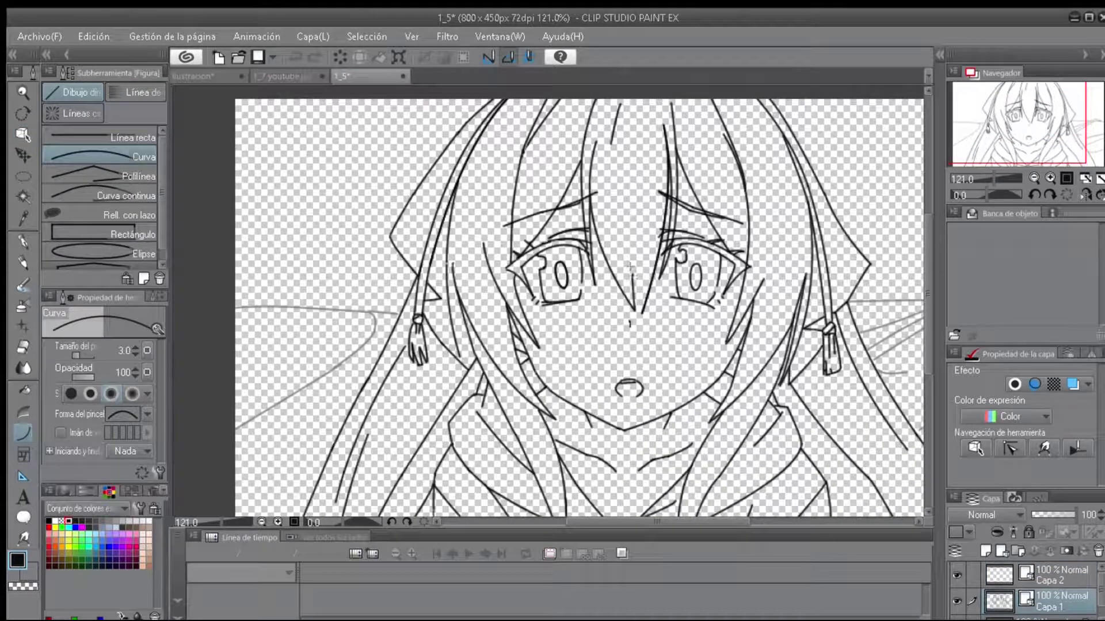
# In the 1_5 completo boceto drawing, lock Capa 1 and rename the Capa 2 layer as sonrojar.
pyautogui.scroll(-1, 652, 220)
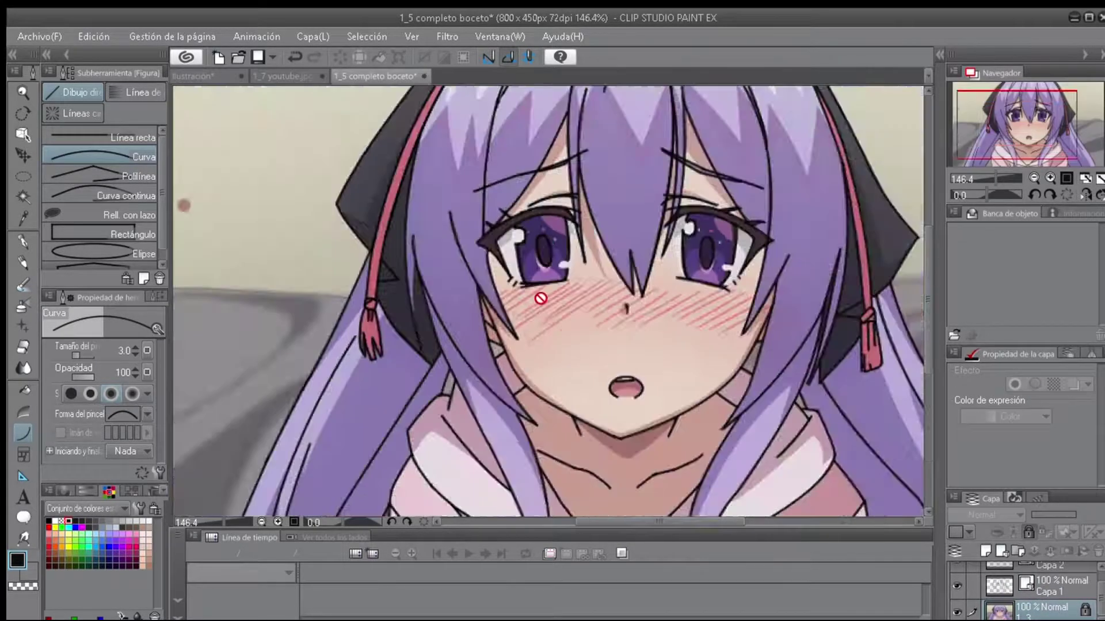
pyautogui.scroll(5, 540, 298)
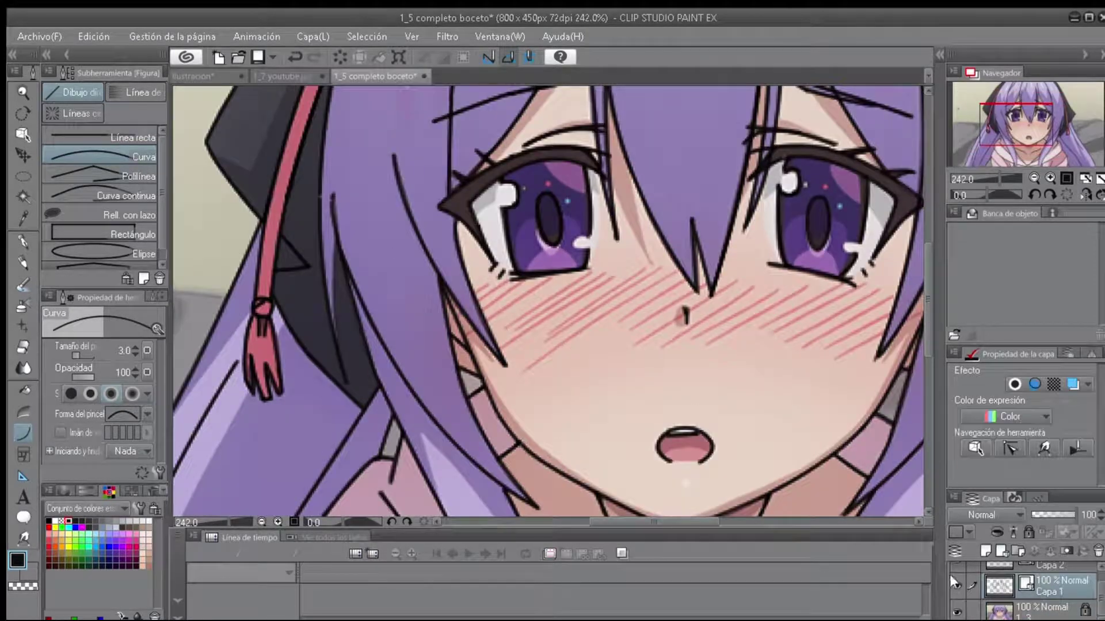
pyautogui.click(999, 575)
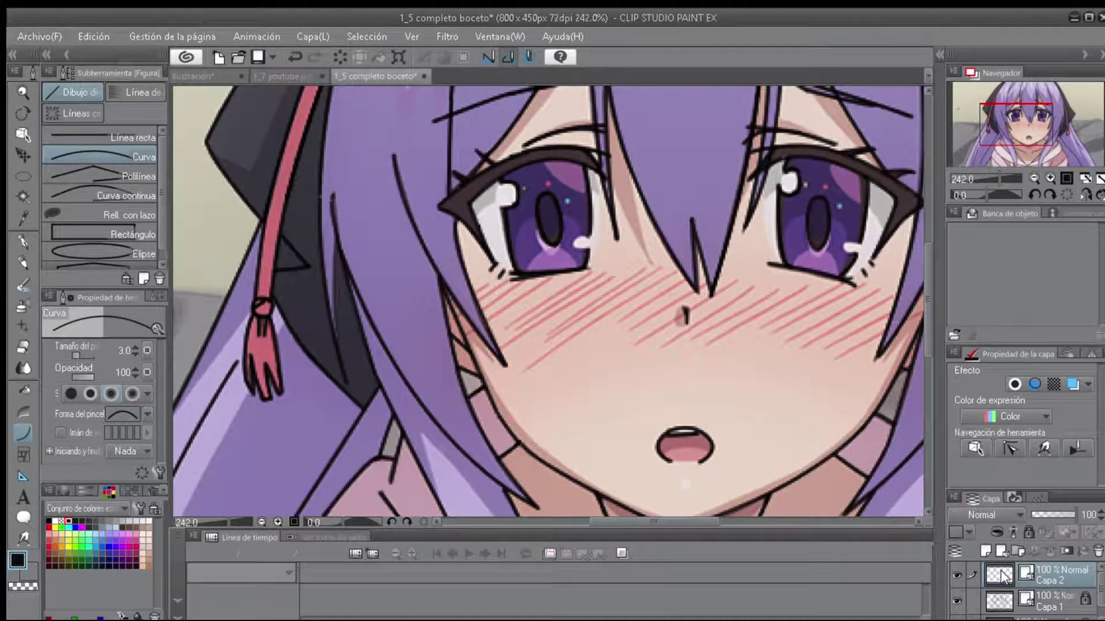
pyautogui.scroll(2, 530, 297)
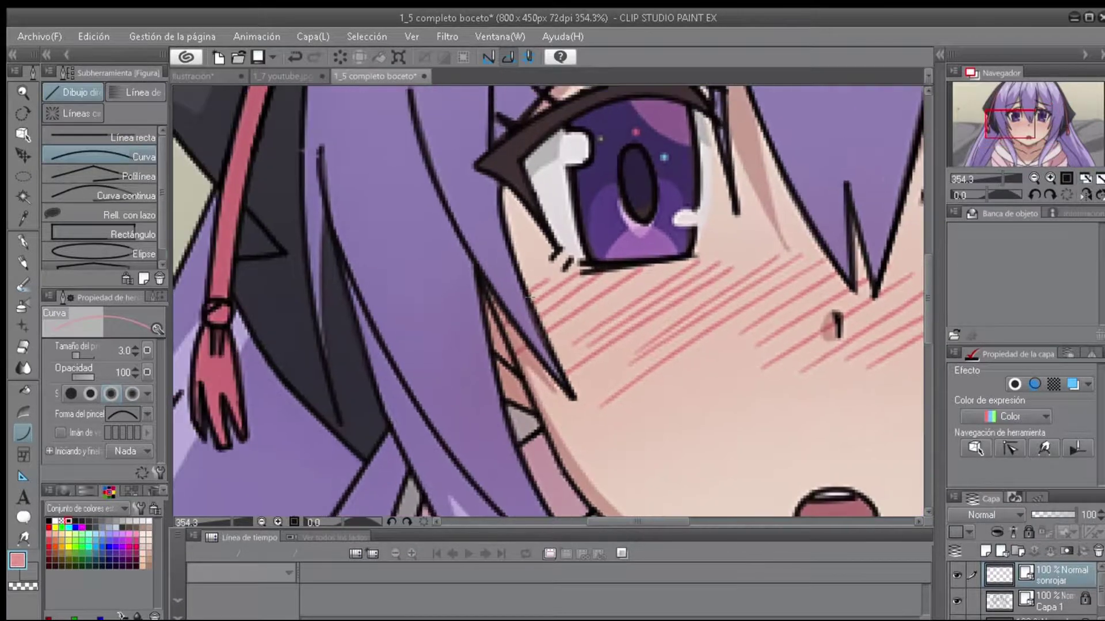
# Draw diagonal pink blush hatching across both cheeks on the sonrojar layer with the straight line tool.
pyautogui.click(101, 137)
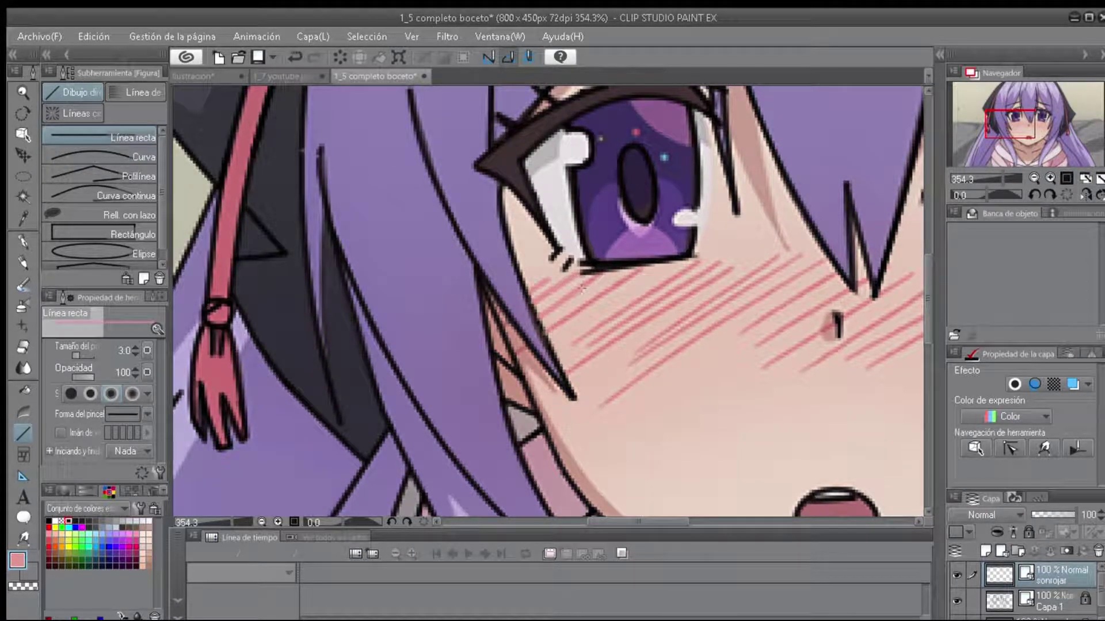
pyautogui.moveTo(590, 364); pyautogui.dragTo(709, 295)
pyautogui.moveTo(628, 370)
pyautogui.mouseDown()
pyautogui.moveTo(771, 275)
pyautogui.moveTo(757, 341)
pyautogui.mouseUp()
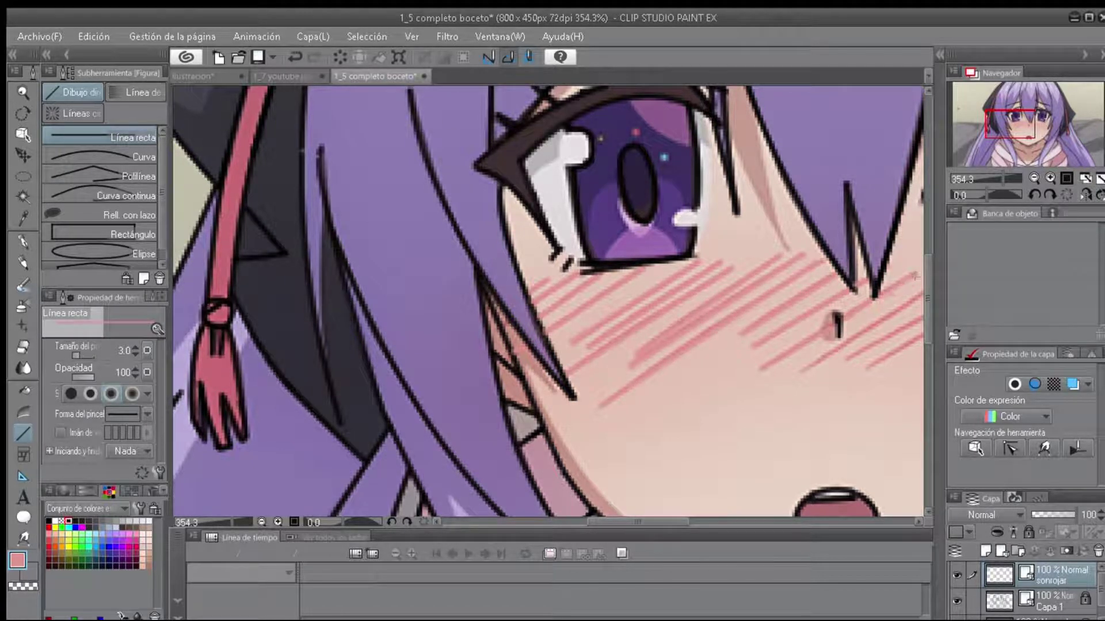
pyautogui.moveTo(915, 276); pyautogui.dragTo(685, 276)
pyautogui.moveTo(663, 340); pyautogui.dragTo(765, 281)
pyautogui.moveTo(690, 368); pyautogui.dragTo(809, 282)
pyautogui.moveTo(911, 297); pyautogui.dragTo(830, 296)
pyautogui.scroll(-2, 699, 332)
# Replace the coloured reference image with the white Papel background and name the new top layer ojos.
pyautogui.click(956, 619)
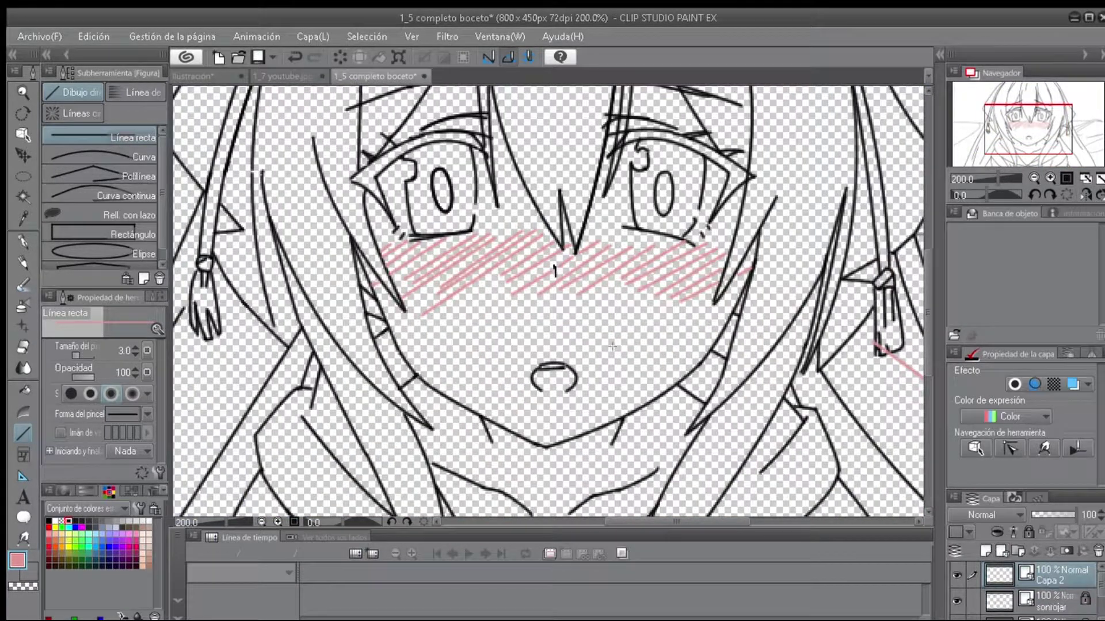
pyautogui.click(296, 52)
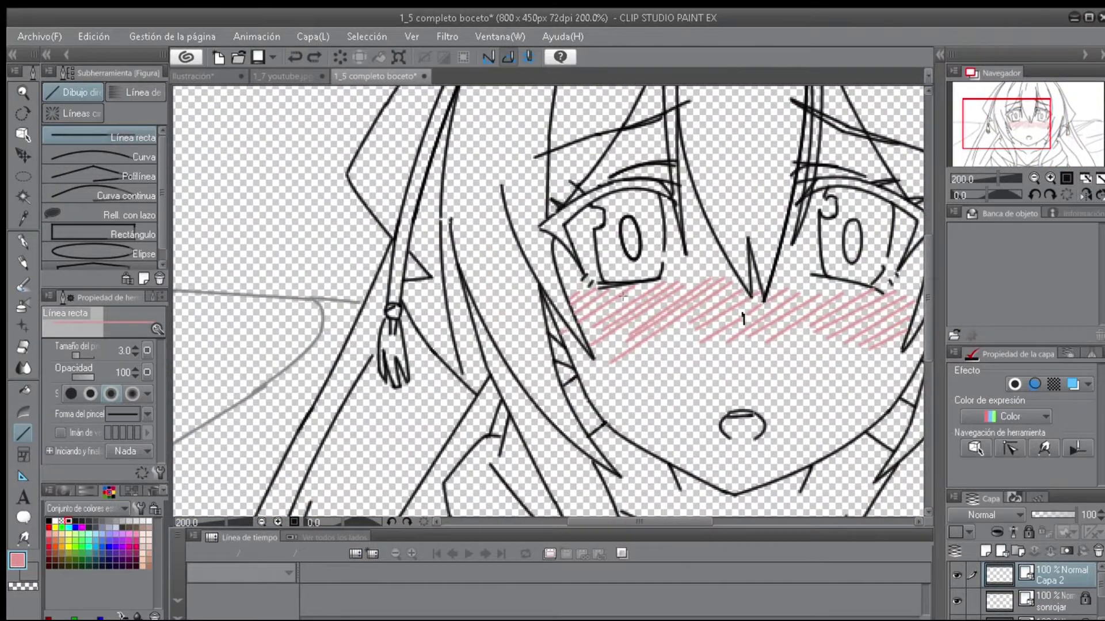
pyautogui.scroll(-1, 612, 294)
pyautogui.scroll(-2, 1093, 586)
pyautogui.click(1086, 610)
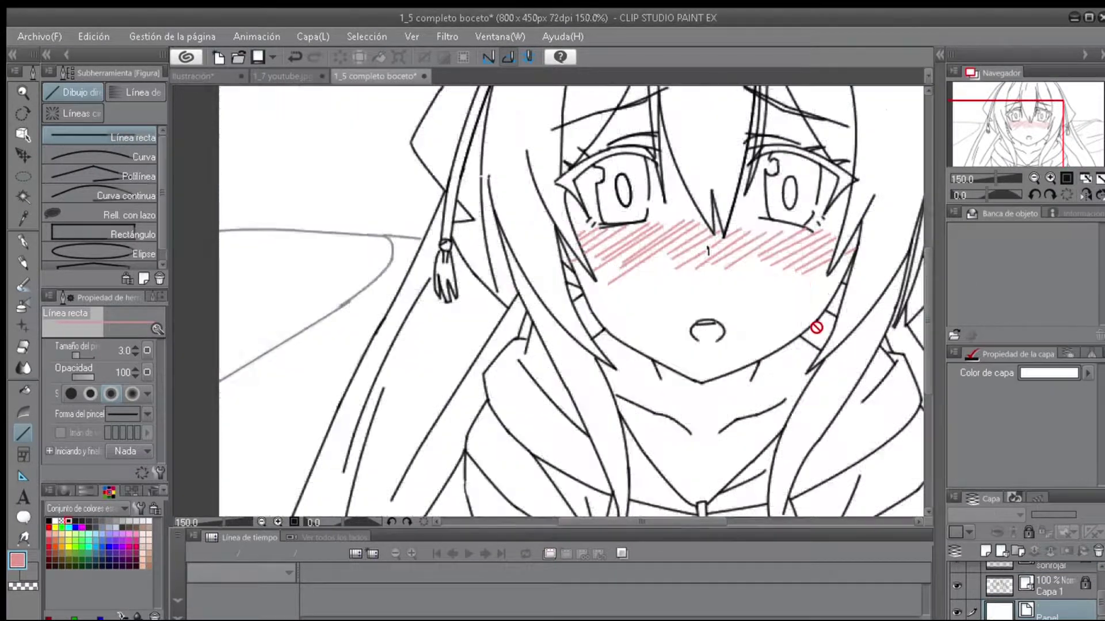
pyautogui.click(1042, 572)
pyautogui.scroll(-2, 612, 340)
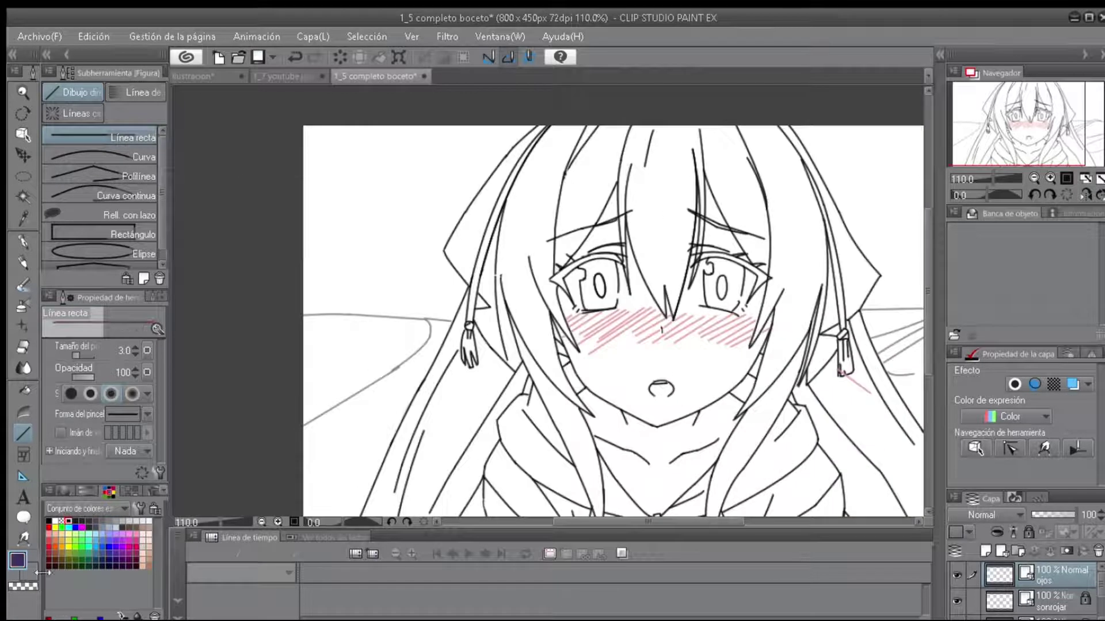
# Try a small elliptical selection on the hair beside the face with the unfilled-area fill tool.
pyautogui.click(14, 559)
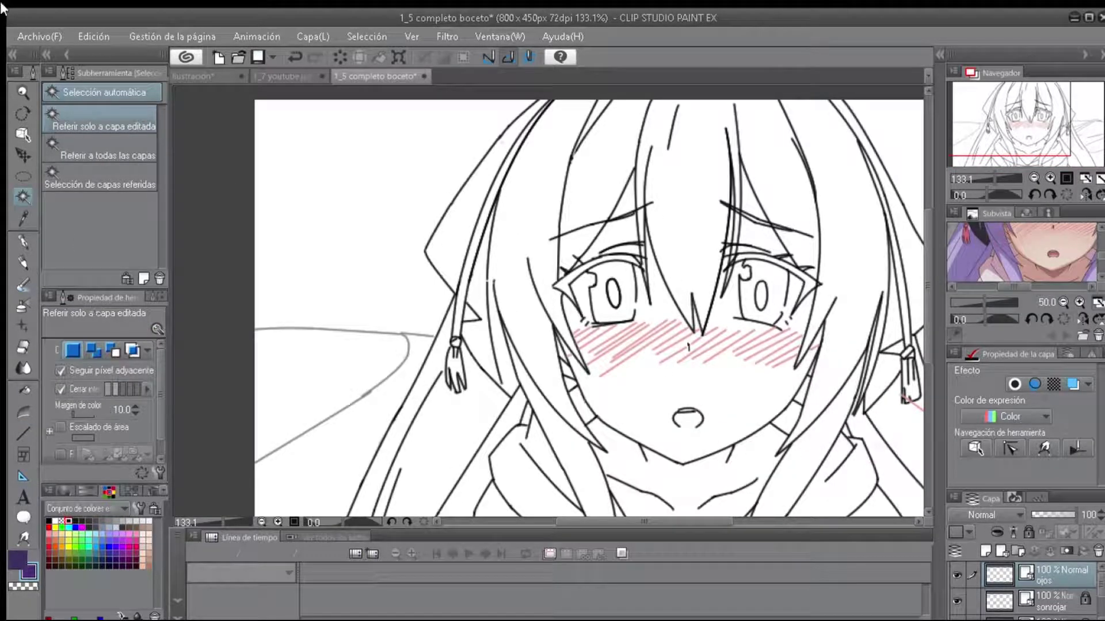
pyautogui.click(24, 242)
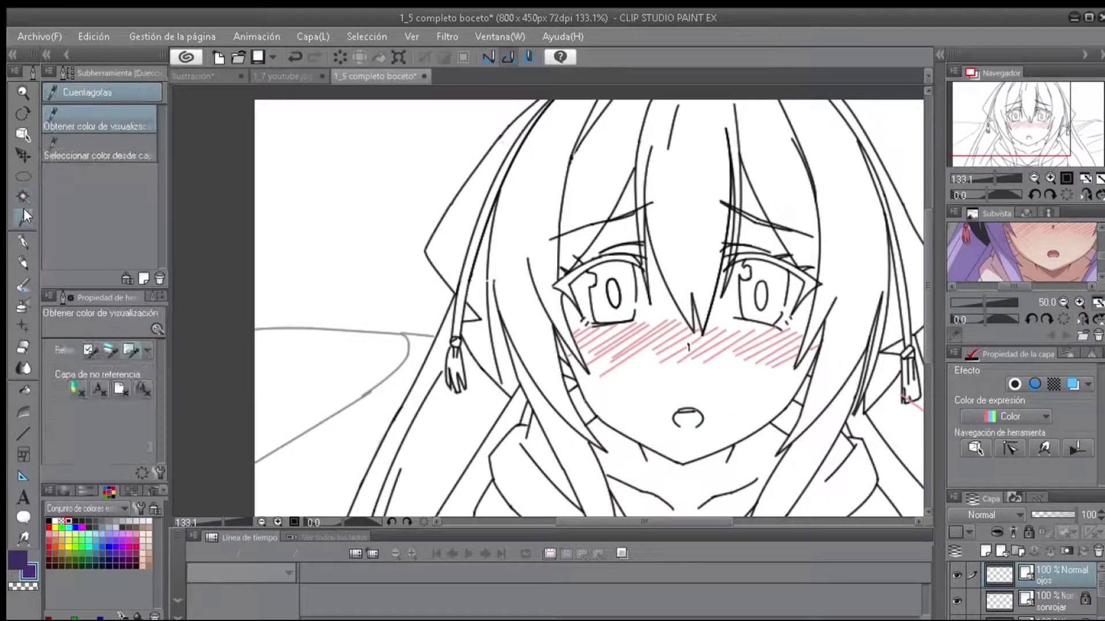
pyautogui.scroll(2, 497, 239)
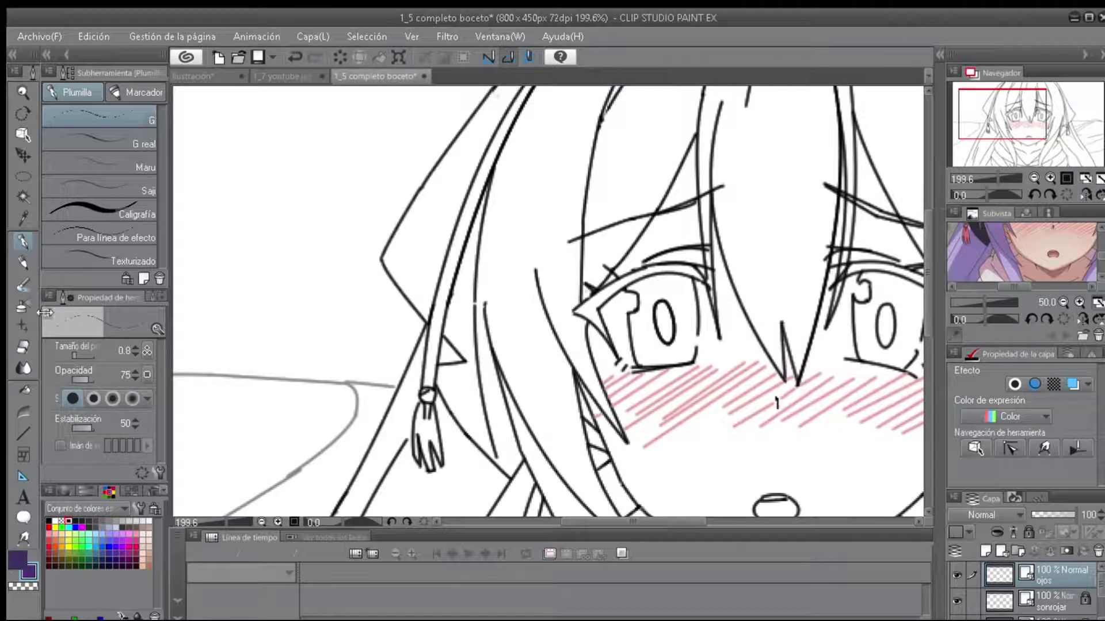
pyautogui.click(23, 176)
pyautogui.moveTo(432, 187); pyautogui.dragTo(412, 229)
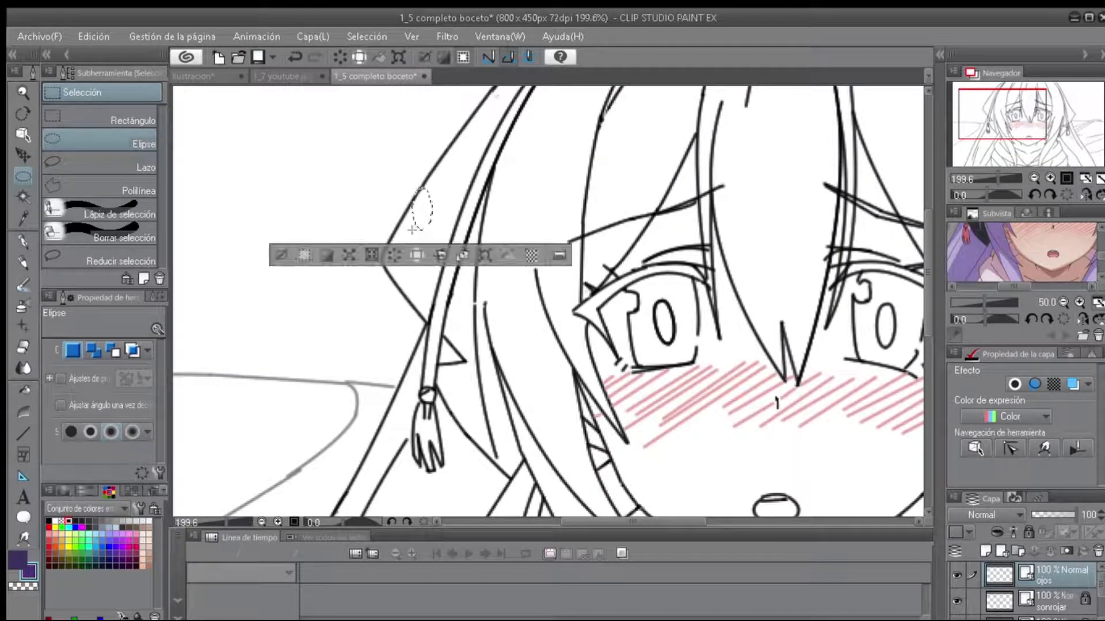
pyautogui.press('g')
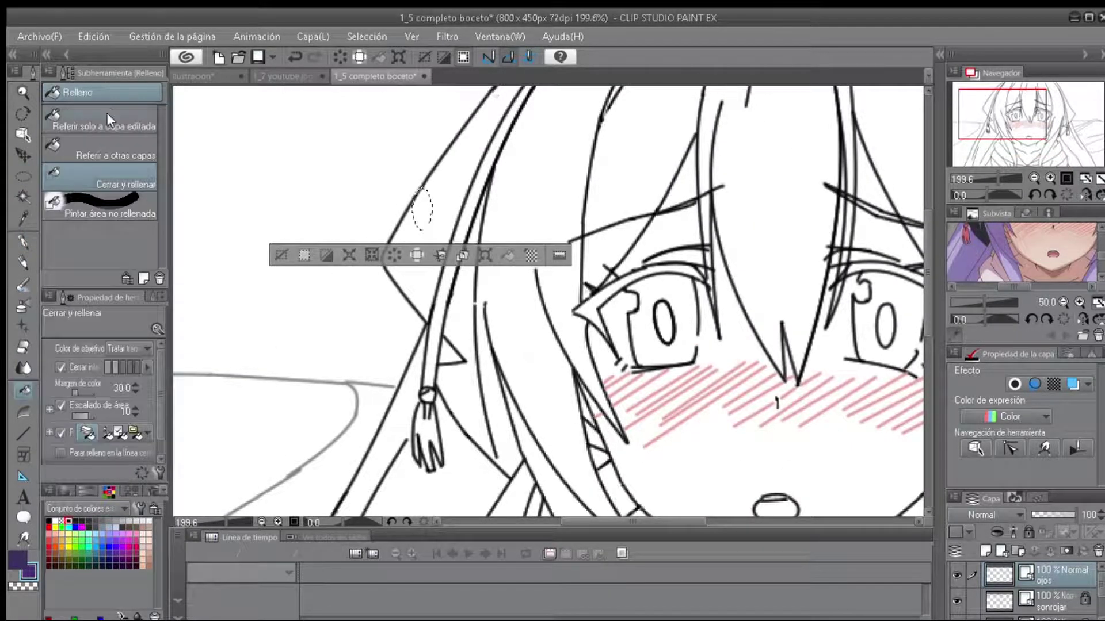
pyautogui.click(97, 206)
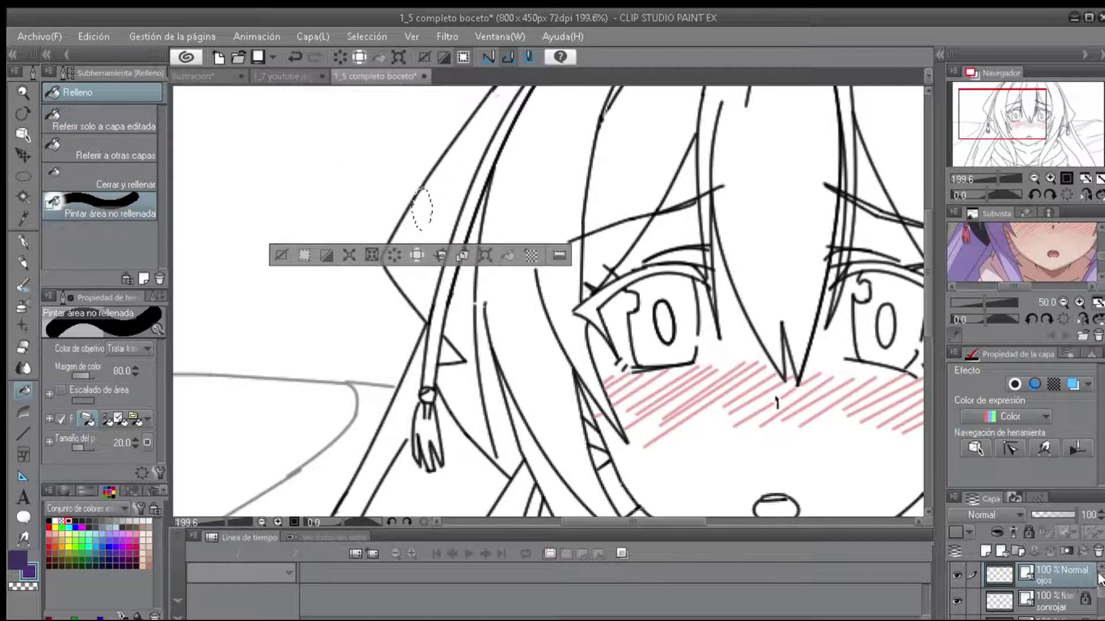
# Unlock Capa 1, try automatic selection on the line art, and select the whole canvas.
pyautogui.scroll(-2, 1036, 586)
pyautogui.click(1059, 586)
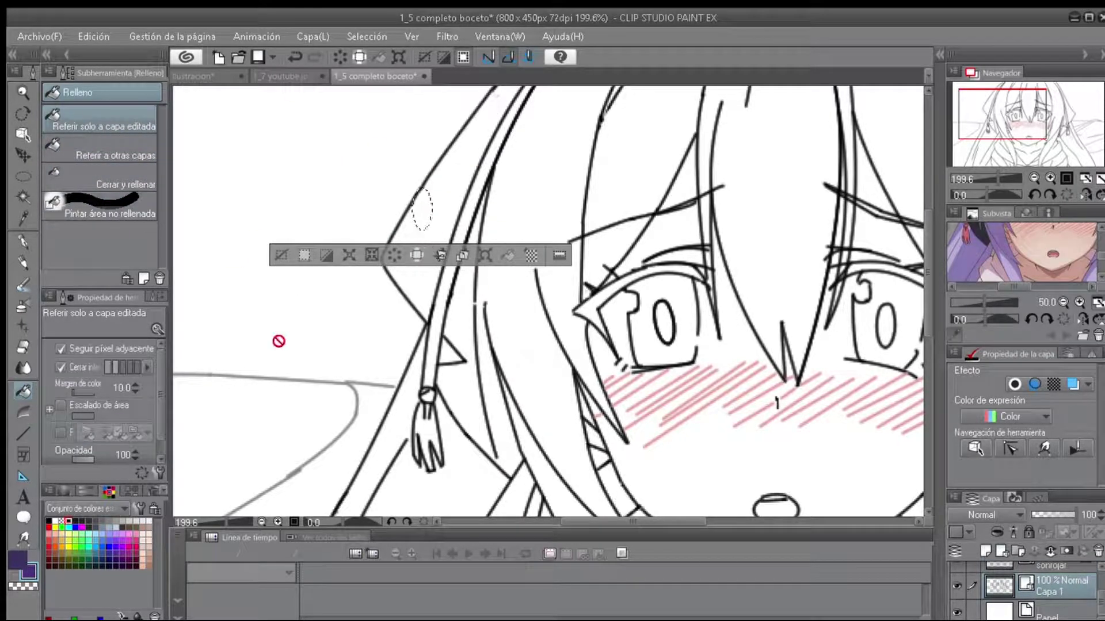
pyautogui.press('w')
pyautogui.scroll(2, 1025, 587)
pyautogui.click(482, 292)
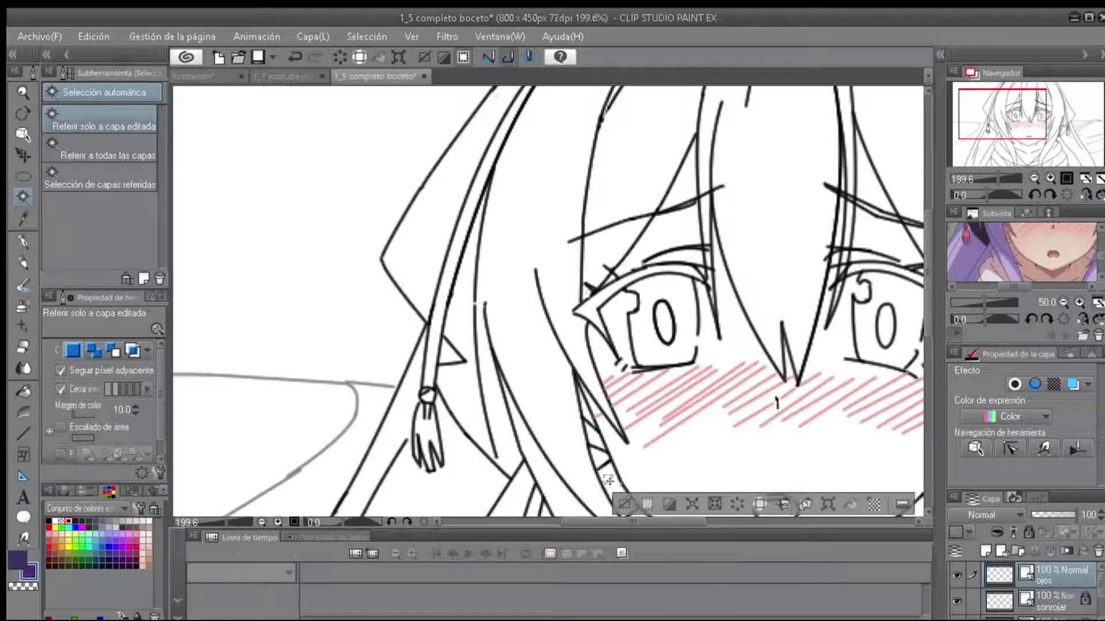
pyautogui.hotkey('ctrl', 'alt', '0')
pyautogui.hotkey('ctrl', 'a')
pyautogui.scroll(-2, 1022, 575)
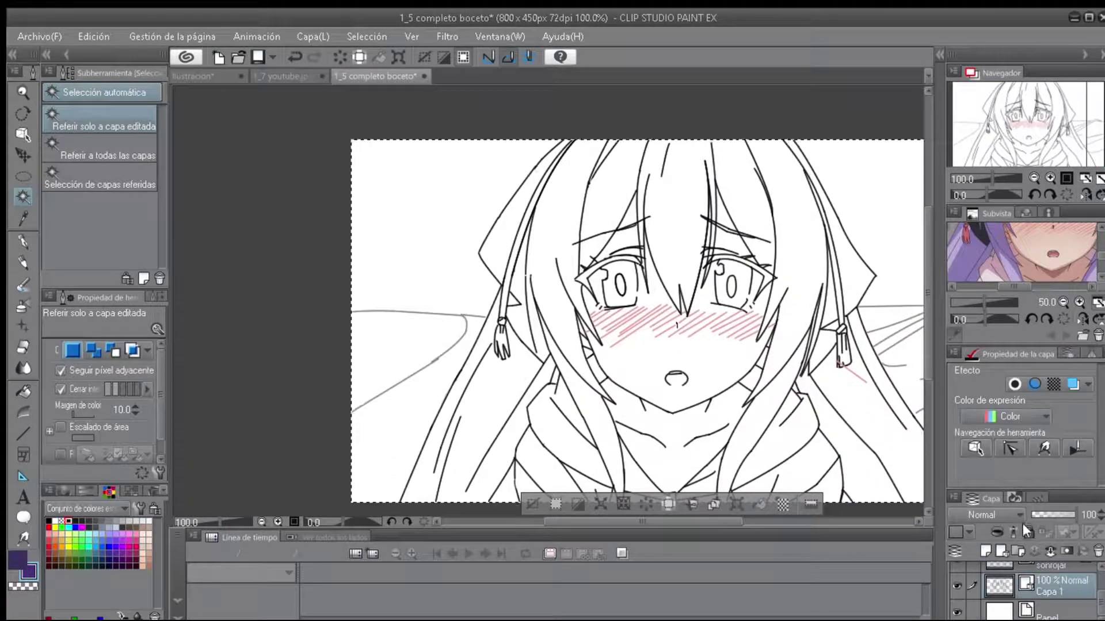
# Lock Capa 1 again and erase the stray pink stroke beside the right tassel on the sonrojar layer.
pyautogui.click(1052, 564)
pyautogui.press('e')
pyautogui.moveTo(547, 301); pyautogui.dragTo(815, 336)
pyautogui.hotkey('ctrl', 'z')
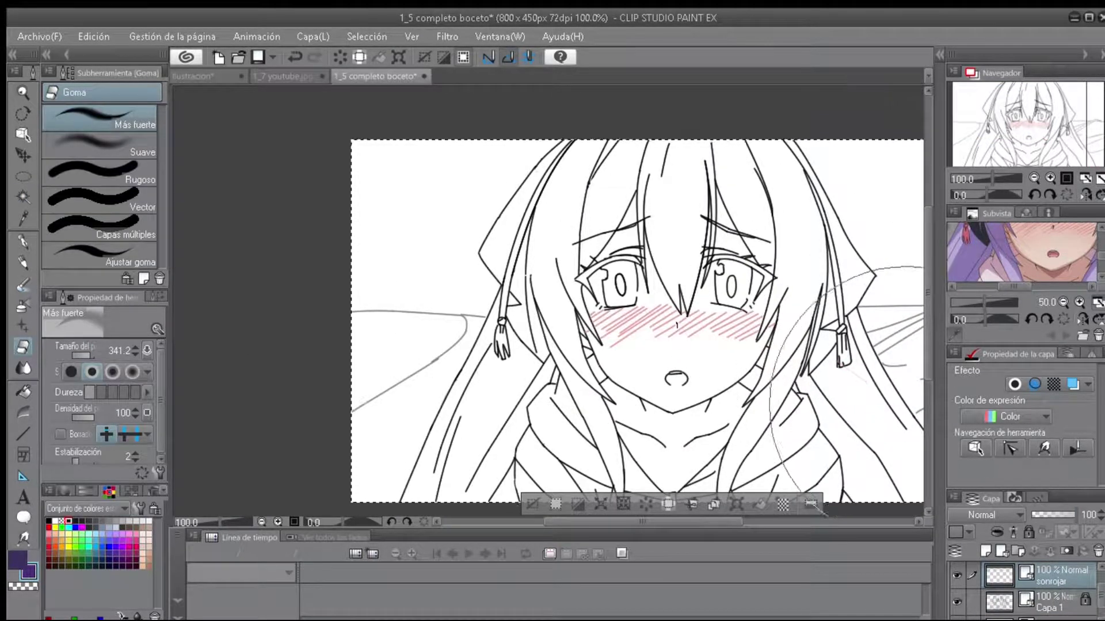
pyautogui.hotkey('ctrl', 'z')
# Try to mark the left iris on the ojos layer with the selection pen.
pyautogui.press('m')
pyautogui.click(103, 214)
pyautogui.scroll(5, 649, 267)
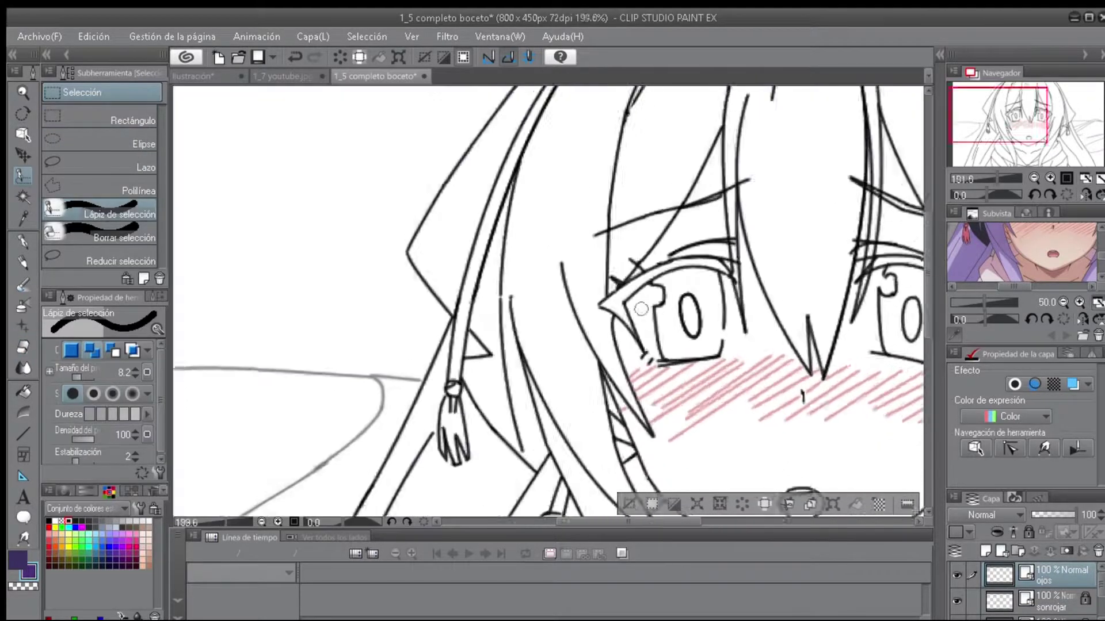
pyautogui.moveTo(611, 258)
pyautogui.mouseDown()
pyautogui.moveTo(535, 271)
pyautogui.moveTo(548, 343)
pyautogui.moveTo(593, 299)
pyautogui.mouseUp()
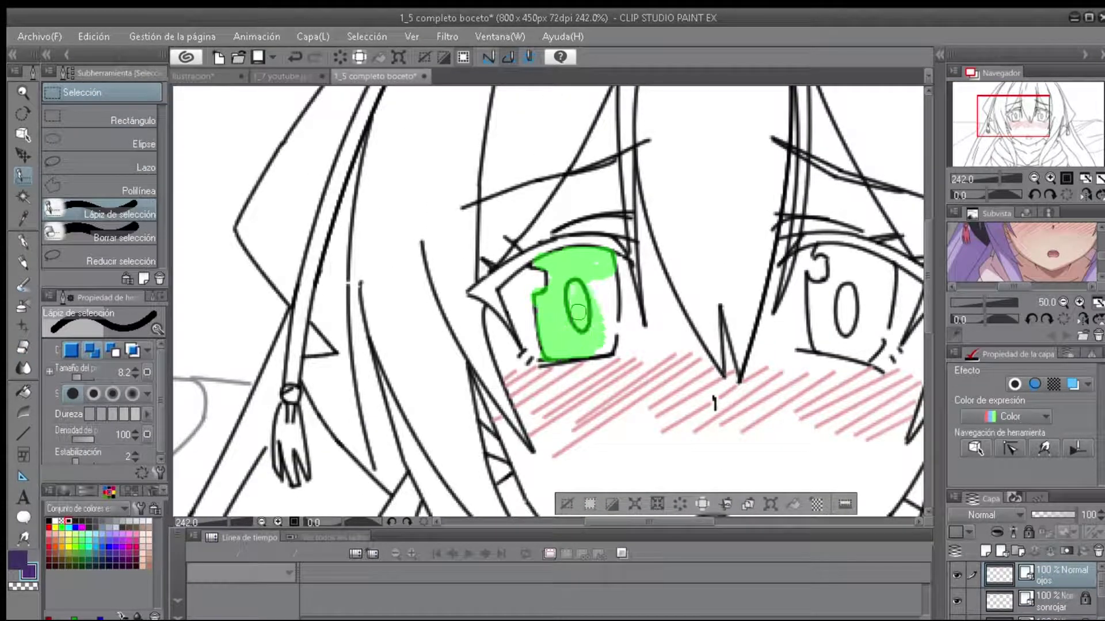
pyautogui.hotkey('ctrl', 'z')
pyautogui.moveTo(599, 259)
pyautogui.mouseDown()
pyautogui.moveTo(552, 351)
pyautogui.moveTo(610, 262)
pyautogui.mouseUp()
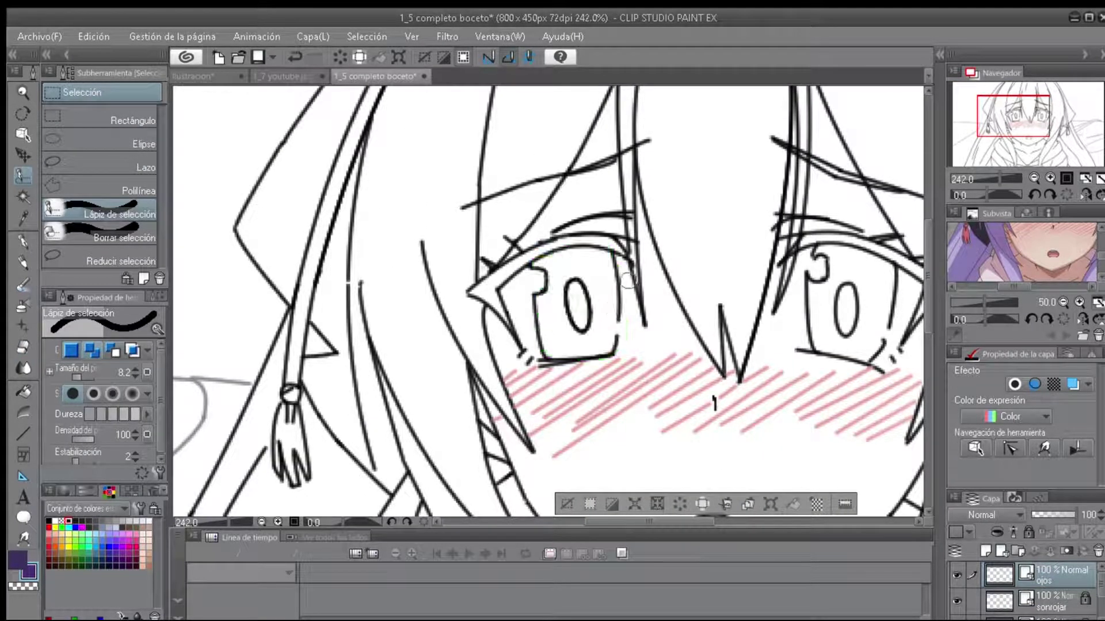
# Paint a rough selection across the whole left eye with the selection pen and discard it.
pyautogui.press('g')
pyautogui.press('m')
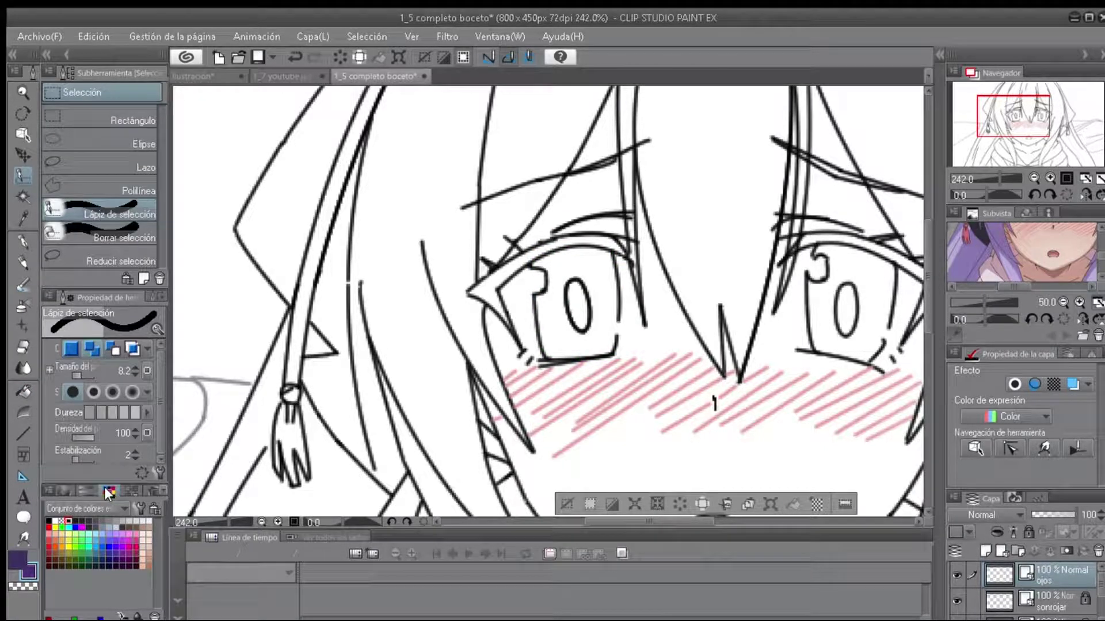
pyautogui.moveTo(438, 305)
pyautogui.mouseDown()
pyautogui.moveTo(685, 253)
pyautogui.moveTo(749, 323)
pyautogui.mouseUp()
pyautogui.moveTo(565, 283)
pyautogui.mouseDown()
pyautogui.moveTo(726, 250)
pyautogui.moveTo(708, 322)
pyautogui.mouseUp()
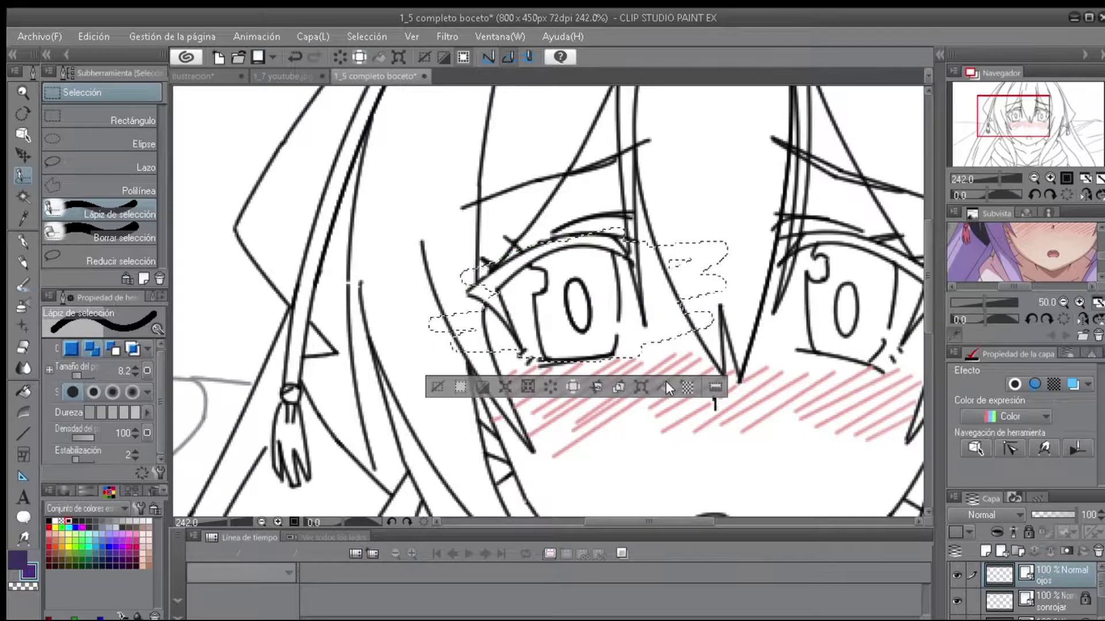
pyautogui.moveTo(443, 262)
pyautogui.mouseDown()
pyautogui.moveTo(575, 354)
pyautogui.moveTo(611, 337)
pyautogui.mouseUp()
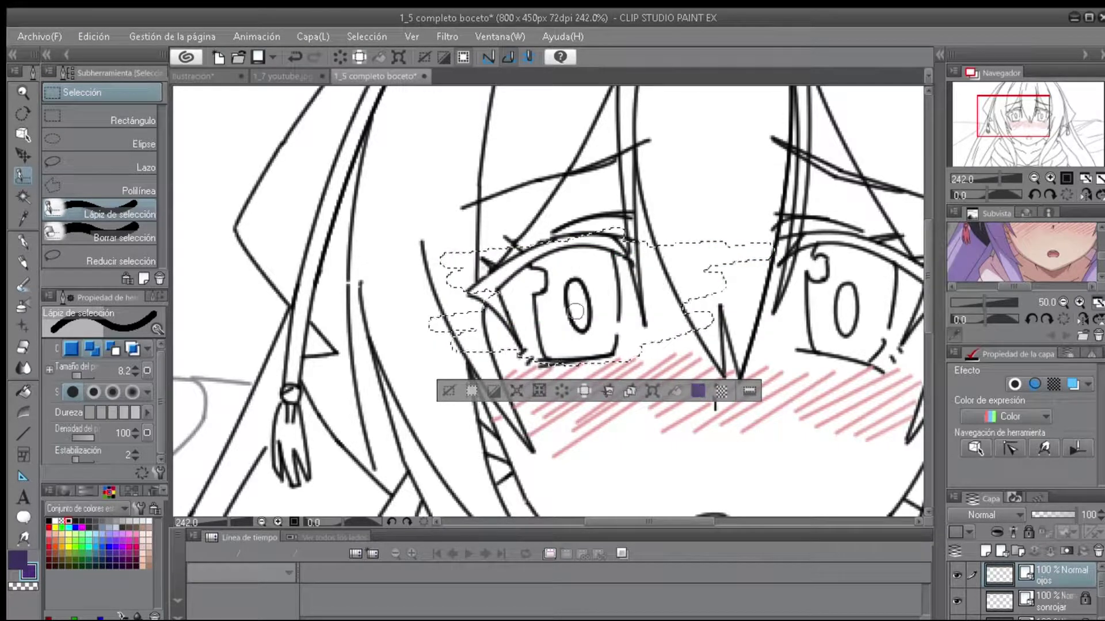
pyautogui.scroll(1, 685, 424)
pyautogui.hotkey('ctrl', 'd')
# Unlock Capa 1, try the selection pen over the left eye there, and return to the ojos layer.
pyautogui.scroll(-1, 1030, 587)
pyautogui.click(1037, 591)
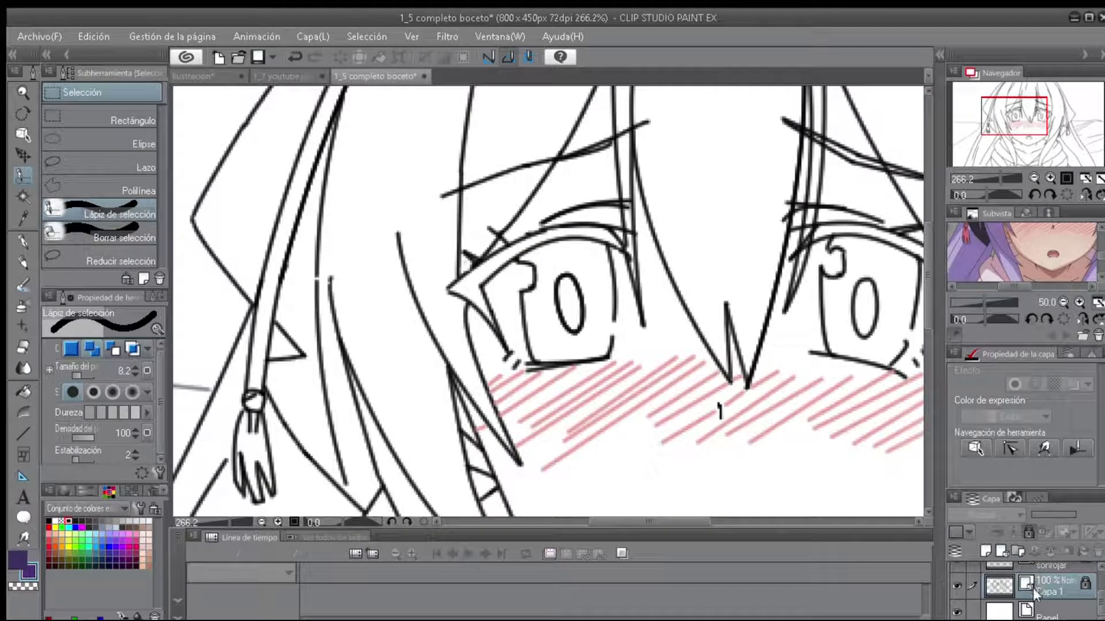
pyautogui.press('g')
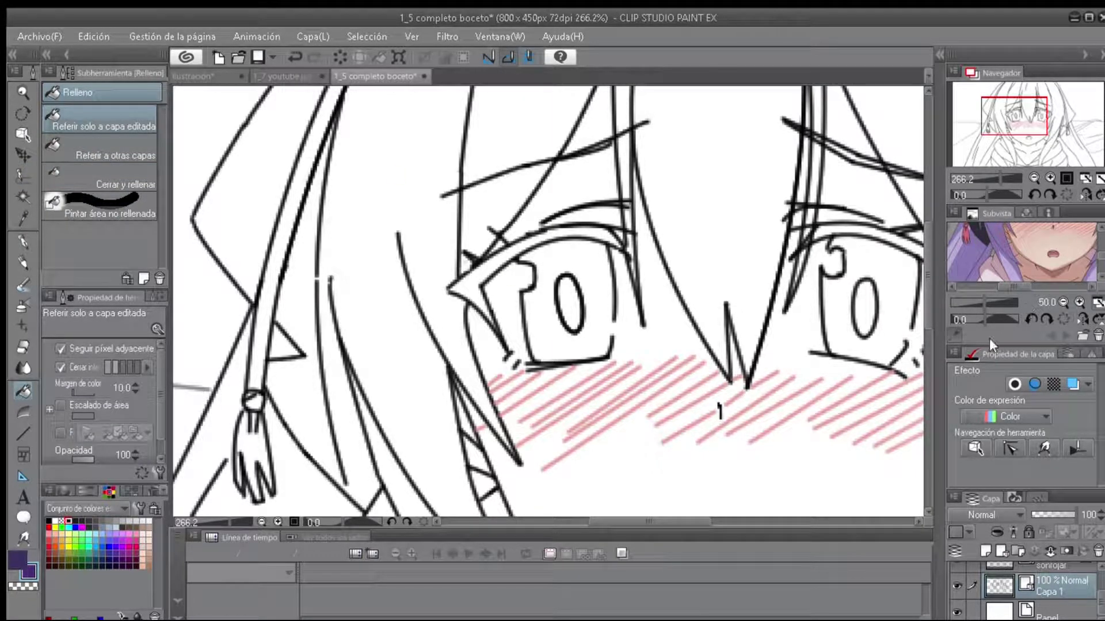
pyautogui.press('m')
pyautogui.moveTo(437, 316)
pyautogui.mouseDown()
pyautogui.moveTo(639, 357)
pyautogui.moveTo(633, 345)
pyautogui.mouseUp()
pyautogui.hotkey('ctrl', 'd')
pyautogui.hotkey('alt', ']')
pyautogui.hotkey('alt', ']')
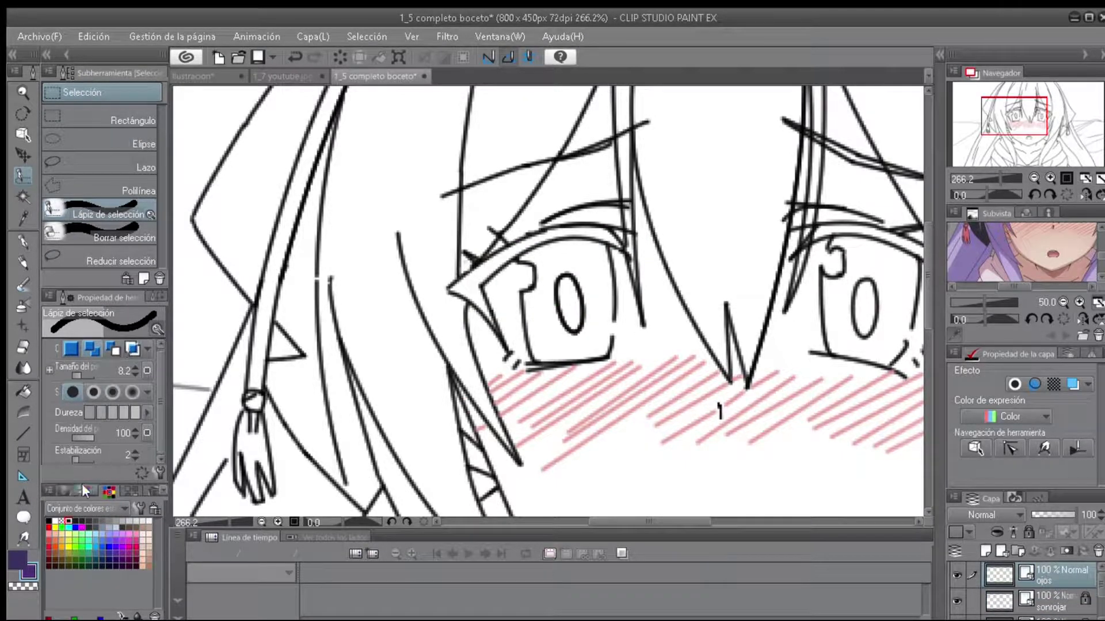
# Try selection pen strokes on the hair and the left eye, and clear the selection.
pyautogui.click(26, 391)
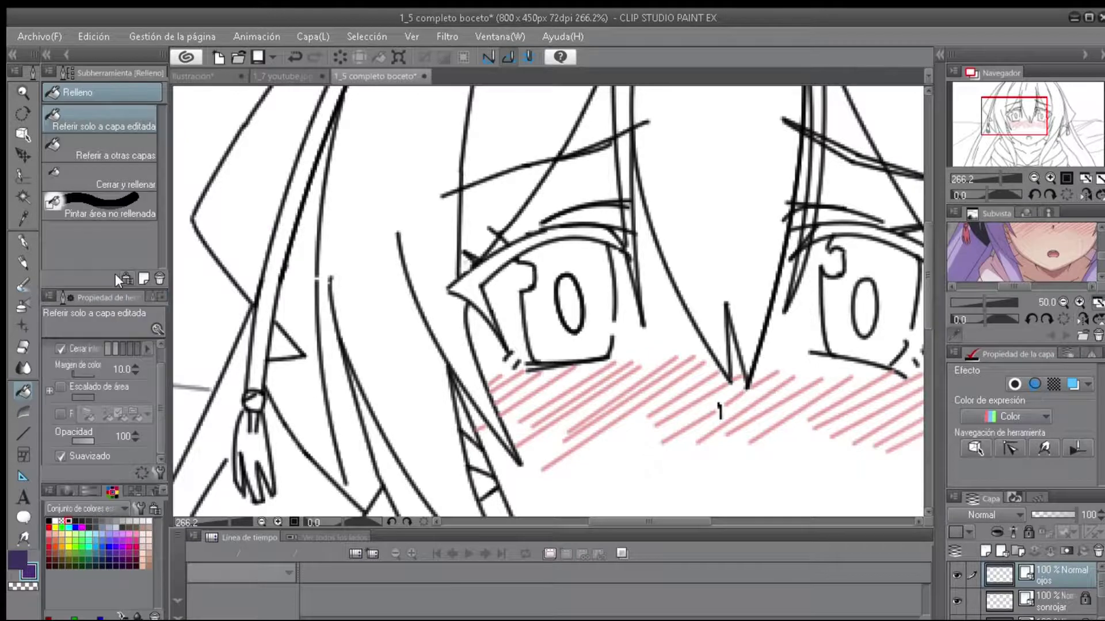
pyautogui.press('m')
pyautogui.moveTo(348, 183); pyautogui.dragTo(357, 257)
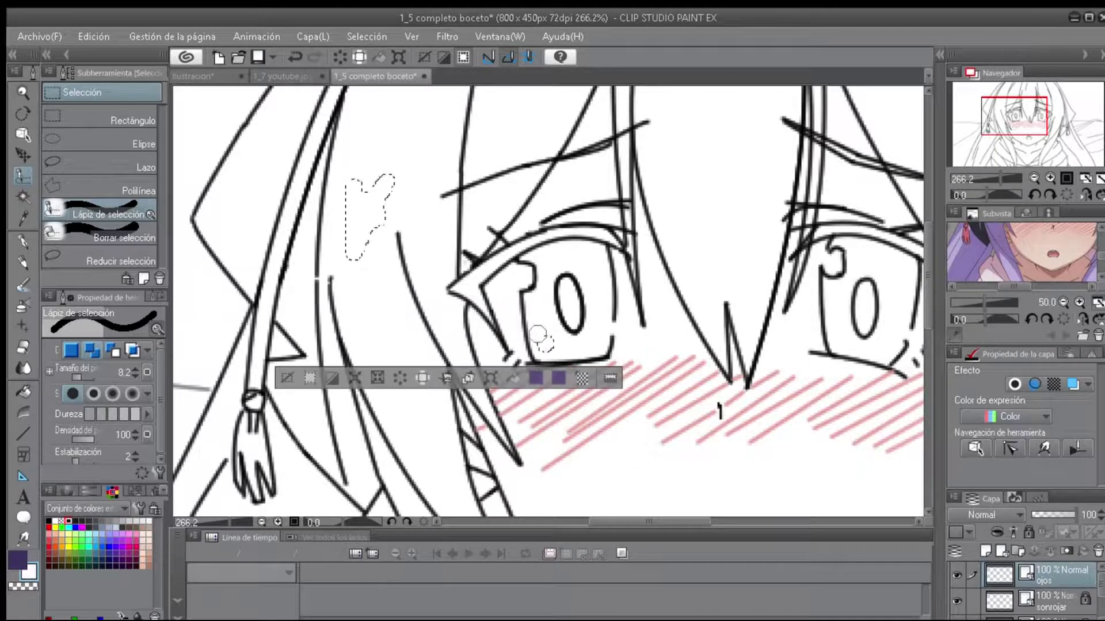
pyautogui.moveTo(538, 340); pyautogui.dragTo(518, 380)
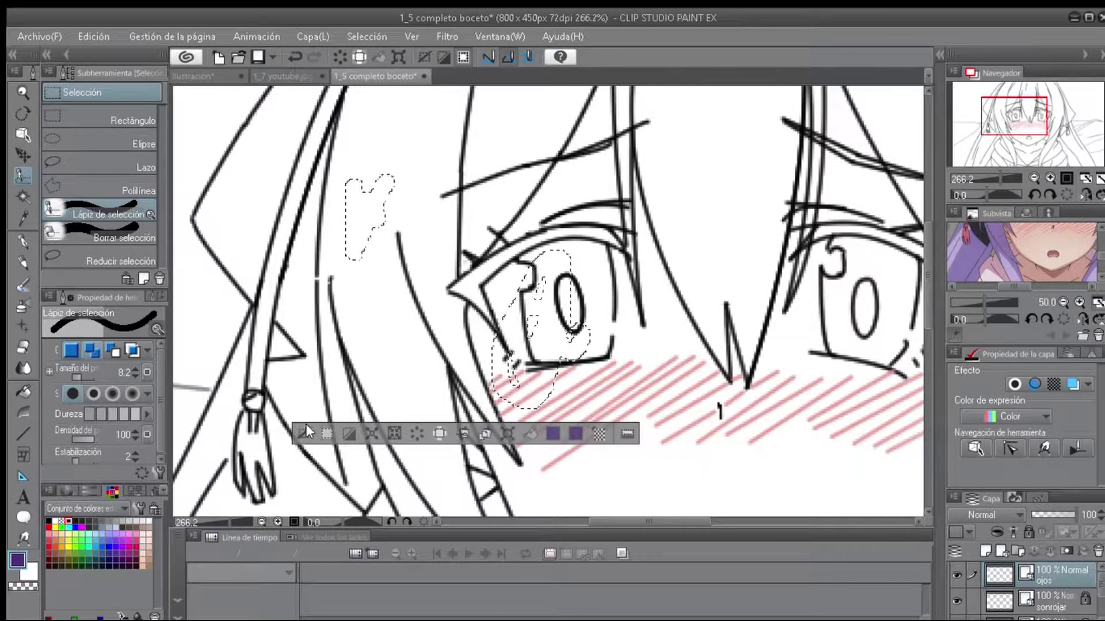
pyautogui.press('w')
pyautogui.click(558, 469)
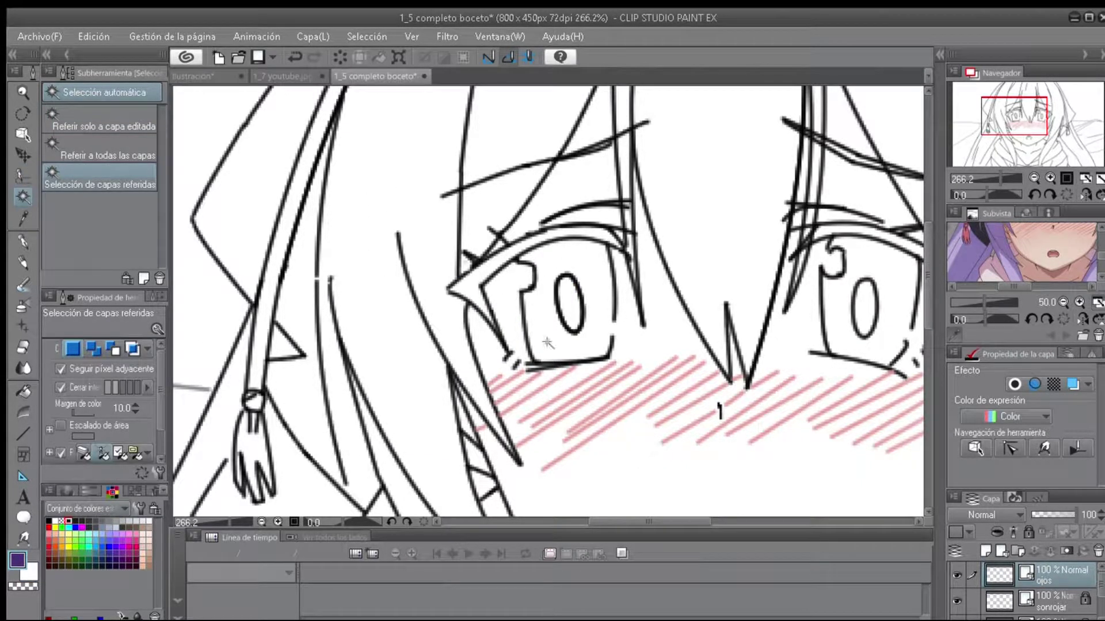
# Replace the ojos vector layer with a raster layer named ojo and choose the Cerrar y rellenar fill.
pyautogui.press('i')
pyautogui.hotkey('ctrl', 'shift', 'n')
pyautogui.click(24, 391)
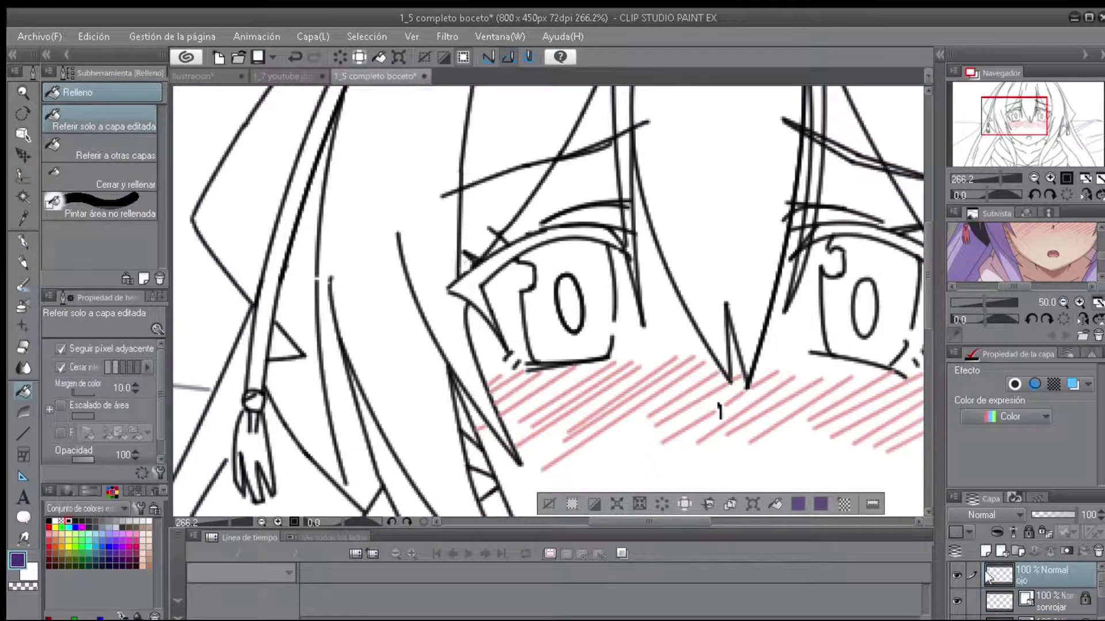
pyautogui.hotkey('ctrl', '+')
pyautogui.click(136, 181)
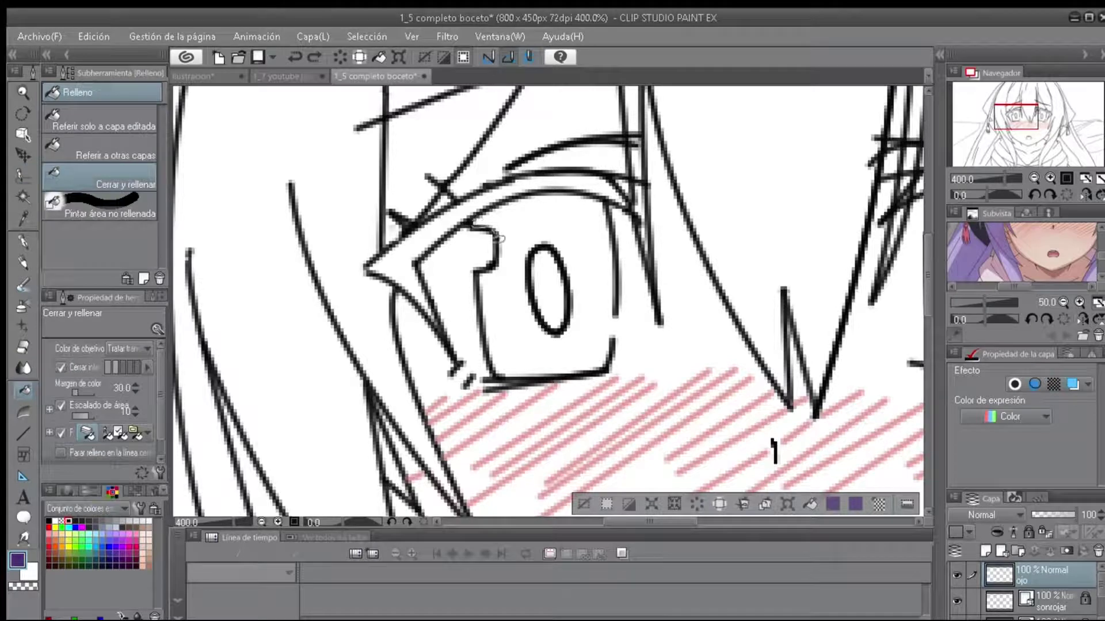
# Try to fill the left iris with Cerrar y rellenar on the ojo layer, and undo the attempts.
pyautogui.moveTo(584, 196); pyautogui.dragTo(532, 199)
pyautogui.press('x')
pyautogui.hotkey('ctrl', 'z')
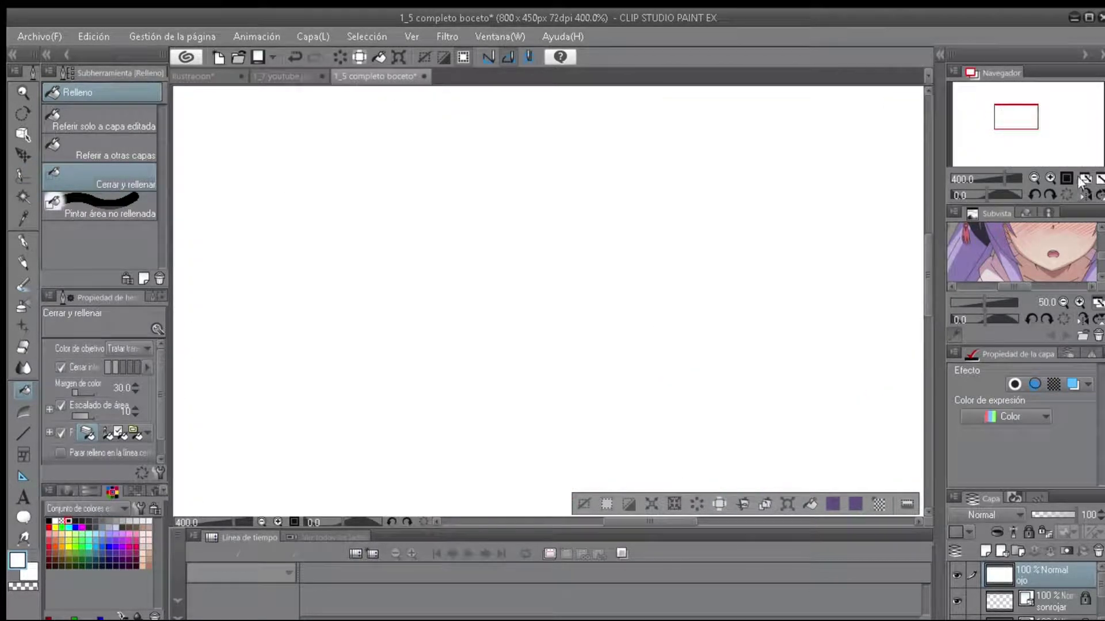
pyautogui.hotkey('ctrl', 'z')
pyautogui.moveTo(491, 320)
pyautogui.mouseDown()
pyautogui.moveTo(604, 345)
pyautogui.moveTo(489, 311)
pyautogui.mouseUp()
pyautogui.moveTo(507, 374)
pyautogui.mouseDown()
pyautogui.moveTo(597, 250)
pyautogui.moveTo(518, 374)
pyautogui.mouseUp()
pyautogui.hotkey('ctrl', 'z')
pyautogui.hotkey('ctrl', 'z')
# Paint a rough selection over the left iris, fill it dark purple, and undo the fill.
pyautogui.press('m')
pyautogui.moveTo(484, 241)
pyautogui.mouseDown()
pyautogui.moveTo(575, 259)
pyautogui.moveTo(595, 211)
pyautogui.moveTo(740, 224)
pyautogui.mouseUp()
pyautogui.moveTo(575, 190)
pyautogui.mouseDown()
pyautogui.moveTo(494, 368)
pyautogui.moveTo(460, 328)
pyautogui.mouseUp()
pyautogui.click(649, 454)
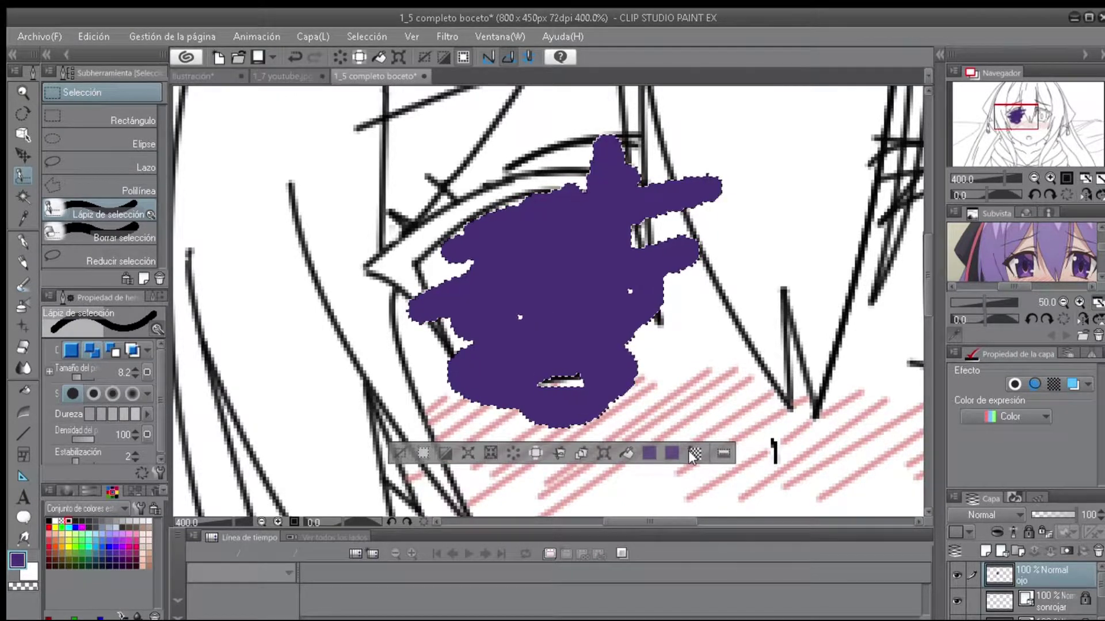
pyautogui.click(292, 55)
pyautogui.scroll(3, 558, 275)
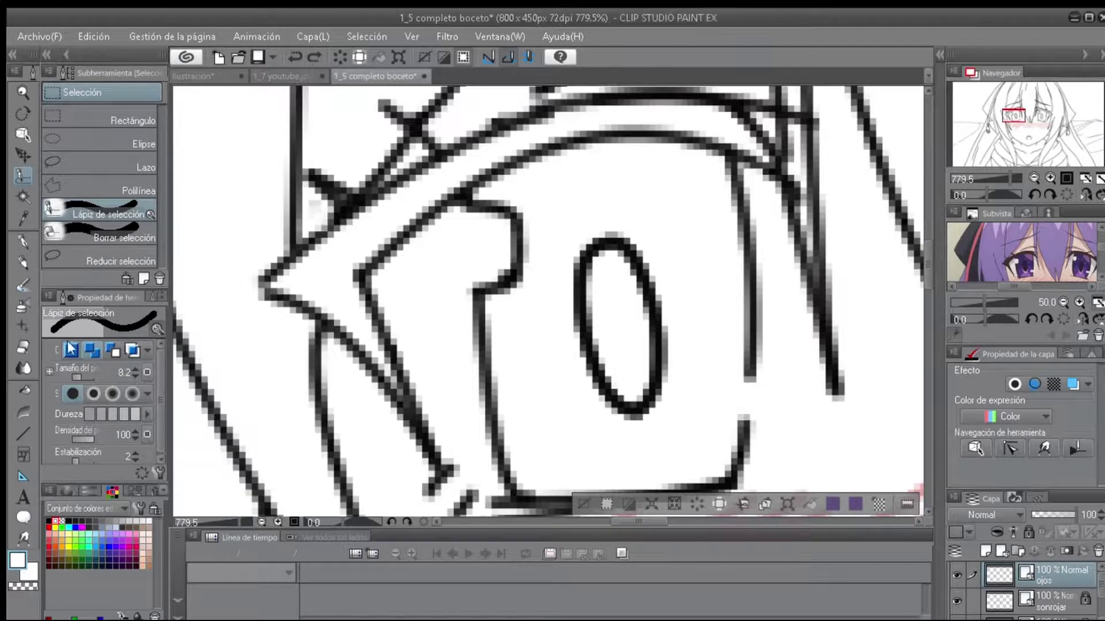
# Select the left eye's pupil with the selection pen and fill it black on a raster layer named pupilas.
pyautogui.click(109, 393)
pyautogui.moveTo(604, 270)
pyautogui.mouseDown()
pyautogui.moveTo(631, 305)
pyautogui.moveTo(616, 337)
pyautogui.mouseUp()
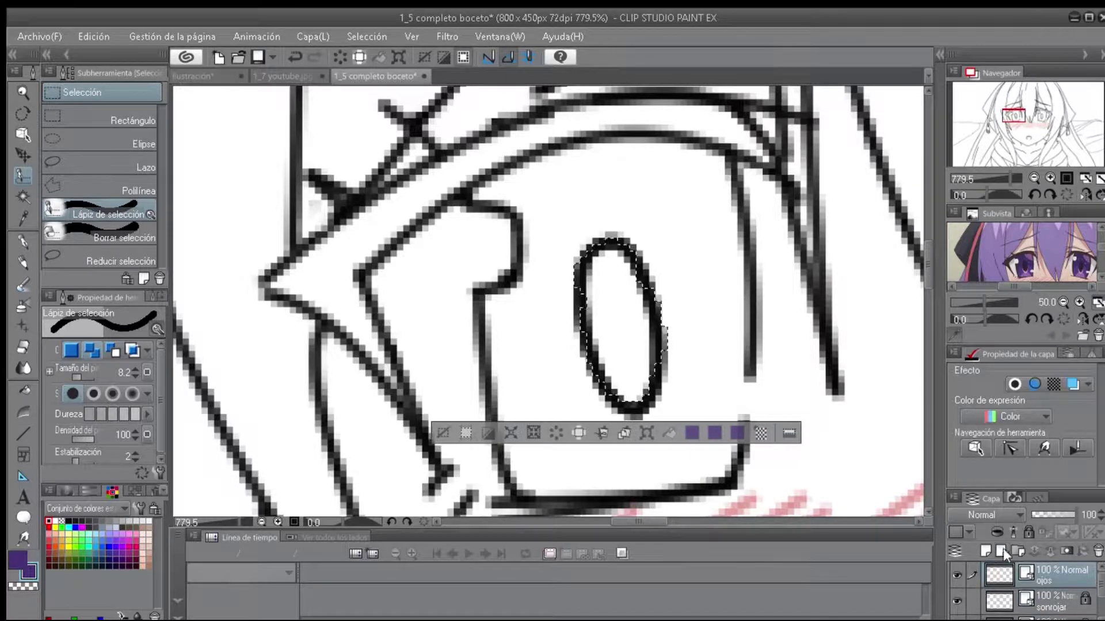
pyautogui.click(669, 433)
pyautogui.click(669, 433)
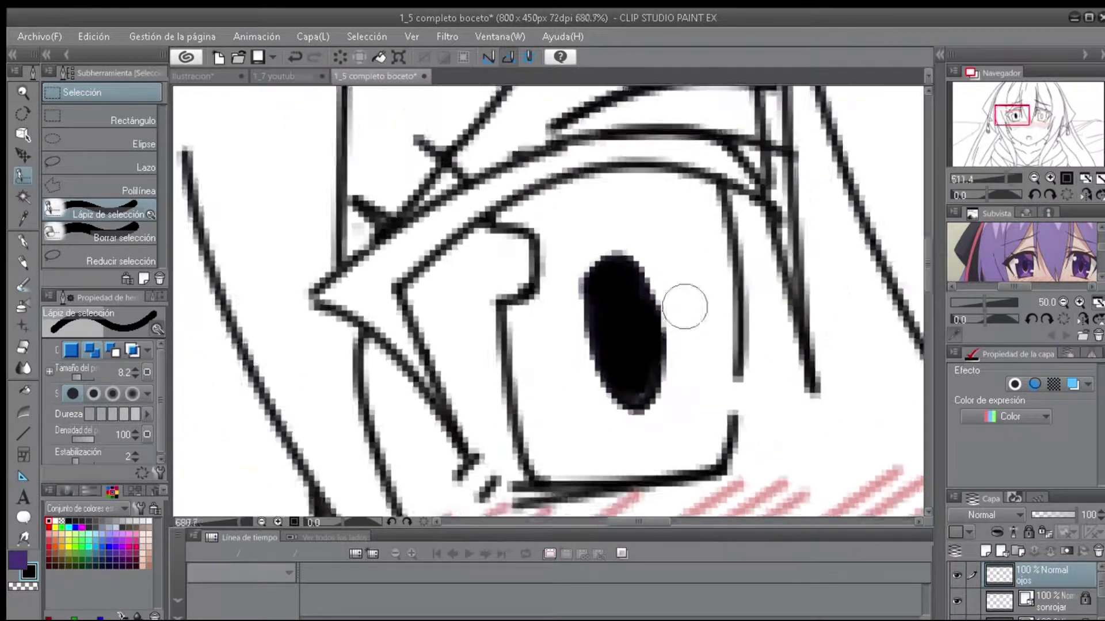
pyautogui.moveTo(592, 295); pyautogui.dragTo(580, 320)
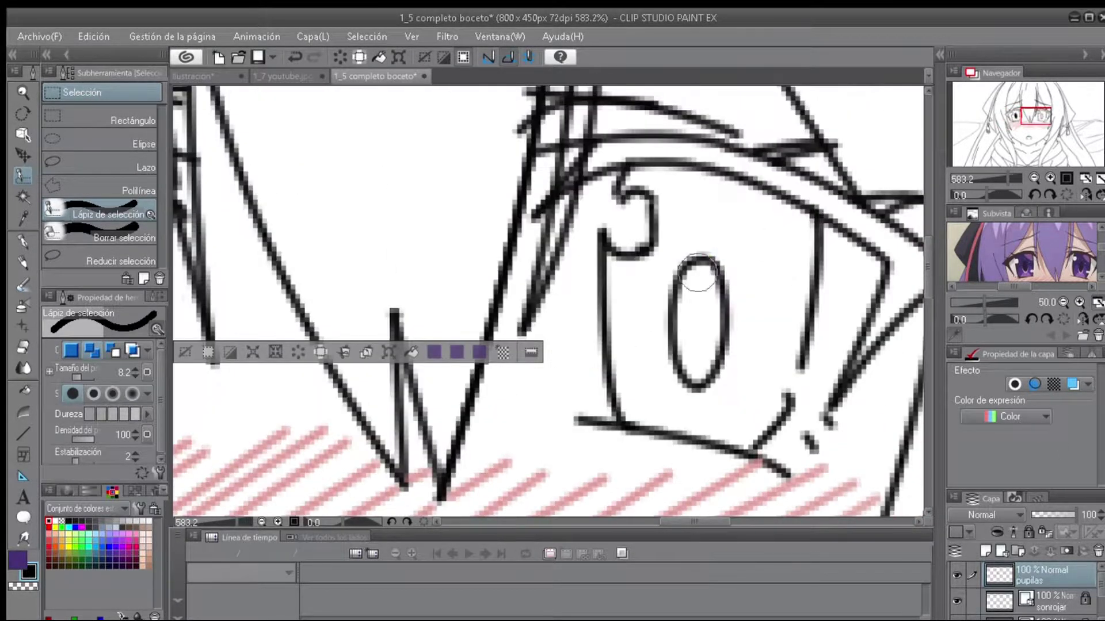
# Select the right eye's pupil with the selection pen, fill it black on the pupilas layer, and deselect.
pyautogui.click(437, 415)
pyautogui.click(295, 57)
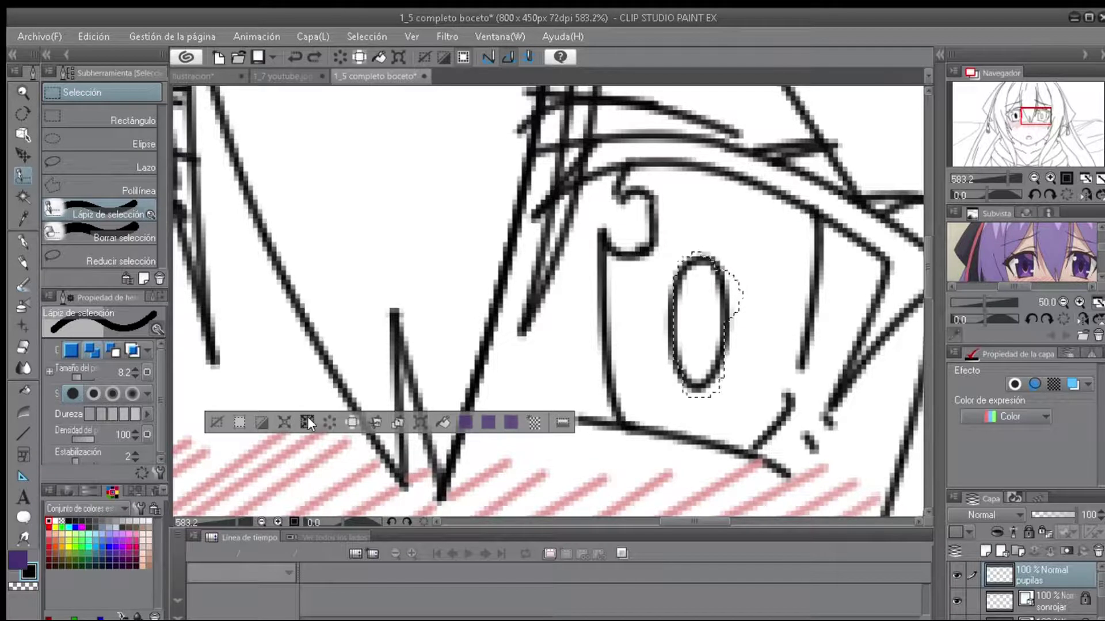
pyautogui.hotkey('ctrl', 'y')
pyautogui.scroll(-2, 742, 265)
pyautogui.scroll(-2, 742, 265)
pyautogui.hotkey('ctrl', 'd')
# Lock pupilas, add a raster layer named ojos above it, and try dense watercolour strokes in black over the left pupil.
pyautogui.click(986, 551)
pyautogui.moveTo(345, 264)
pyautogui.mouseDown()
pyautogui.moveTo(330, 345)
pyautogui.moveTo(337, 273)
pyautogui.mouseUp()
pyautogui.click(23, 284)
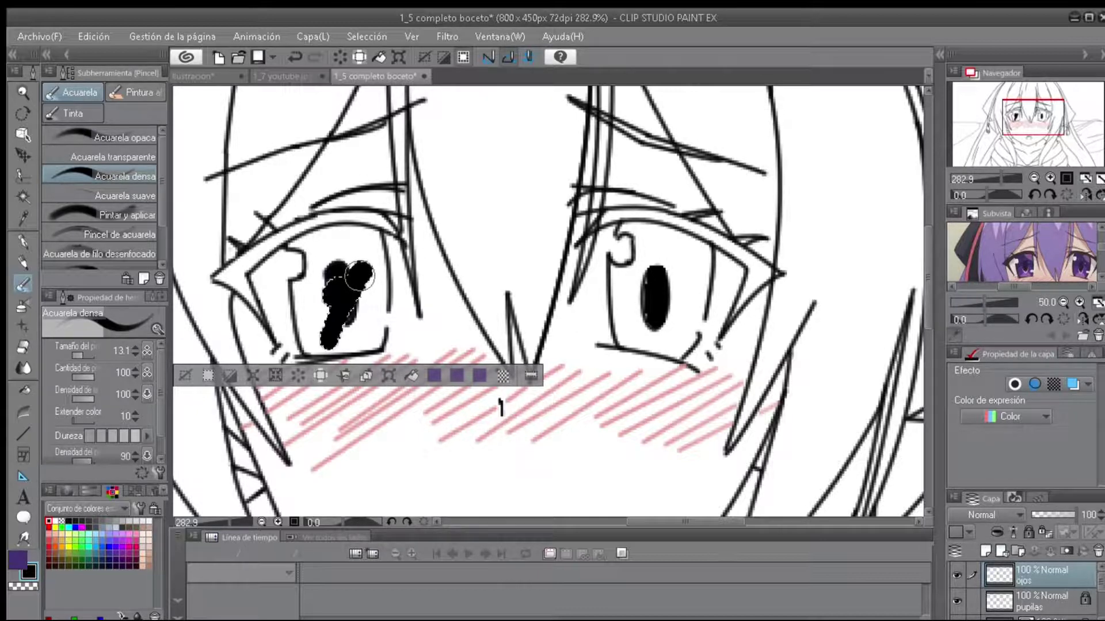
pyautogui.scroll(-4, 884, 113)
pyautogui.scroll(5, 449, 291)
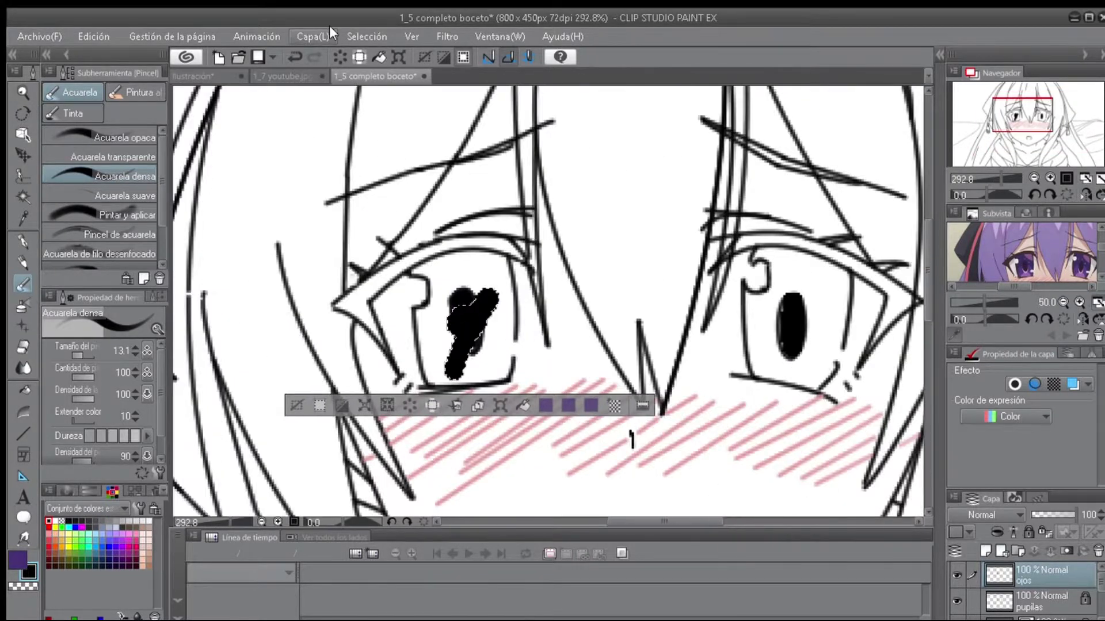
# Paint a selection over the left eye's iris with the selection pen, leaving the pupil and the upper highlight out.
pyautogui.click(23, 176)
pyautogui.moveTo(417, 314); pyautogui.dragTo(440, 319)
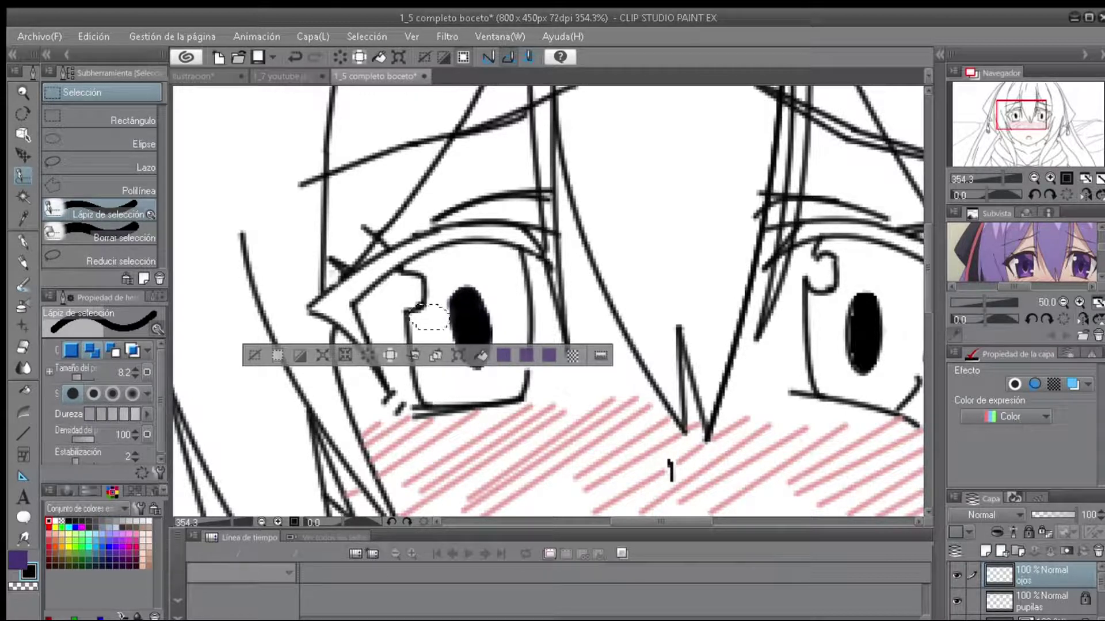
pyautogui.moveTo(429, 315)
pyautogui.mouseDown()
pyautogui.moveTo(423, 380)
pyautogui.moveTo(418, 346)
pyautogui.mouseUp()
pyautogui.hotkey('ctrl', 'z')
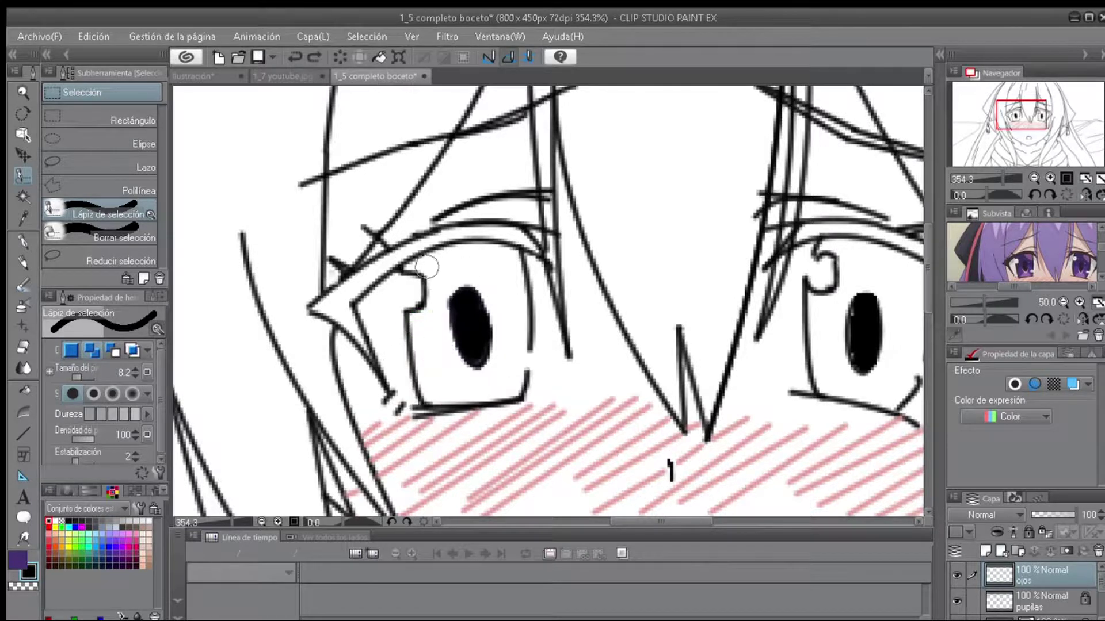
pyautogui.moveTo(429, 265)
pyautogui.mouseDown()
pyautogui.moveTo(457, 264)
pyautogui.moveTo(493, 375)
pyautogui.mouseUp()
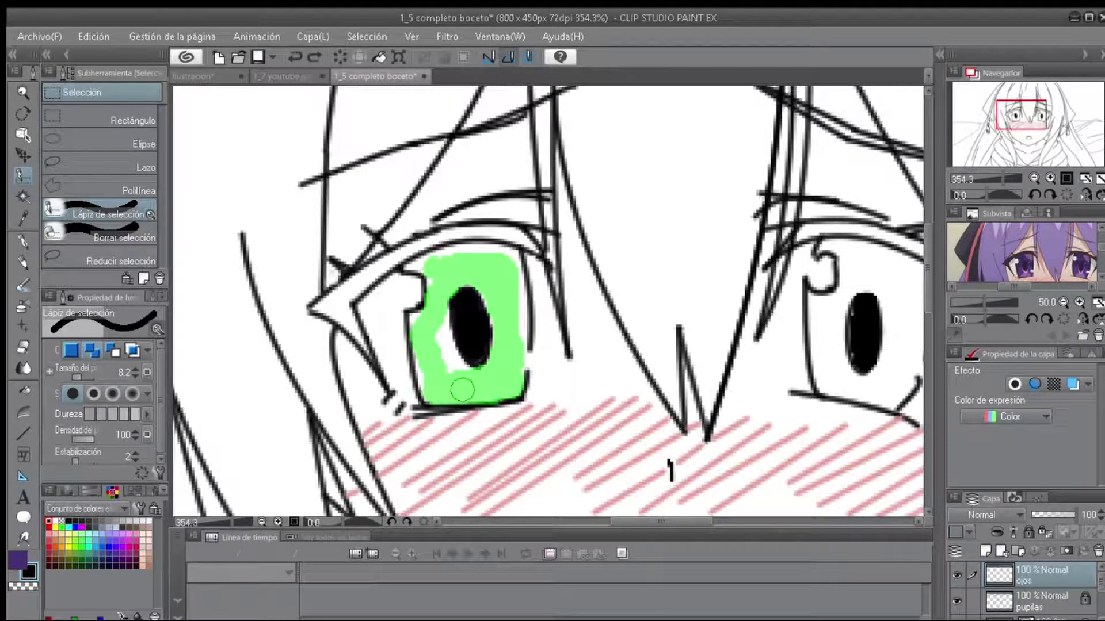
pyautogui.moveTo(424, 321); pyautogui.dragTo(424, 321)
pyautogui.moveTo(467, 254); pyautogui.dragTo(424, 261)
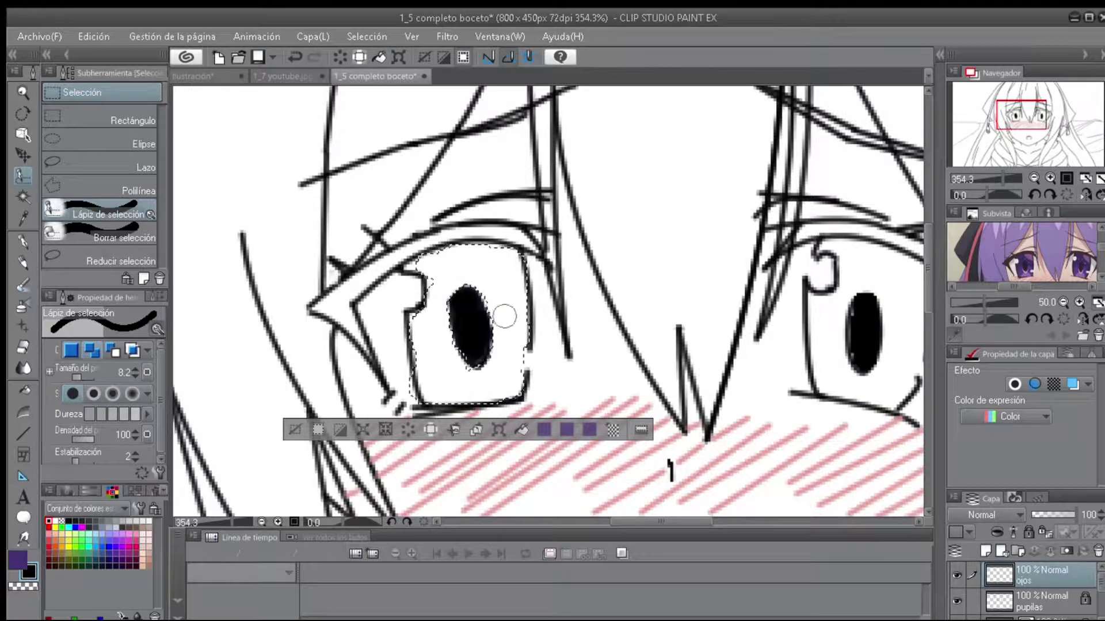
# Colour the selected left iris dark purple with the dense watercolour brush on the ojos layer and deselect.
pyautogui.scroll(2, 441, 266)
pyautogui.press('b')
pyautogui.moveTo(456, 267)
pyautogui.mouseDown()
pyautogui.moveTo(437, 465)
pyautogui.moveTo(463, 395)
pyautogui.mouseUp()
pyautogui.scroll(-1, 464, 394)
pyautogui.moveTo(506, 259); pyautogui.dragTo(513, 251)
pyautogui.scroll(-1, 513, 252)
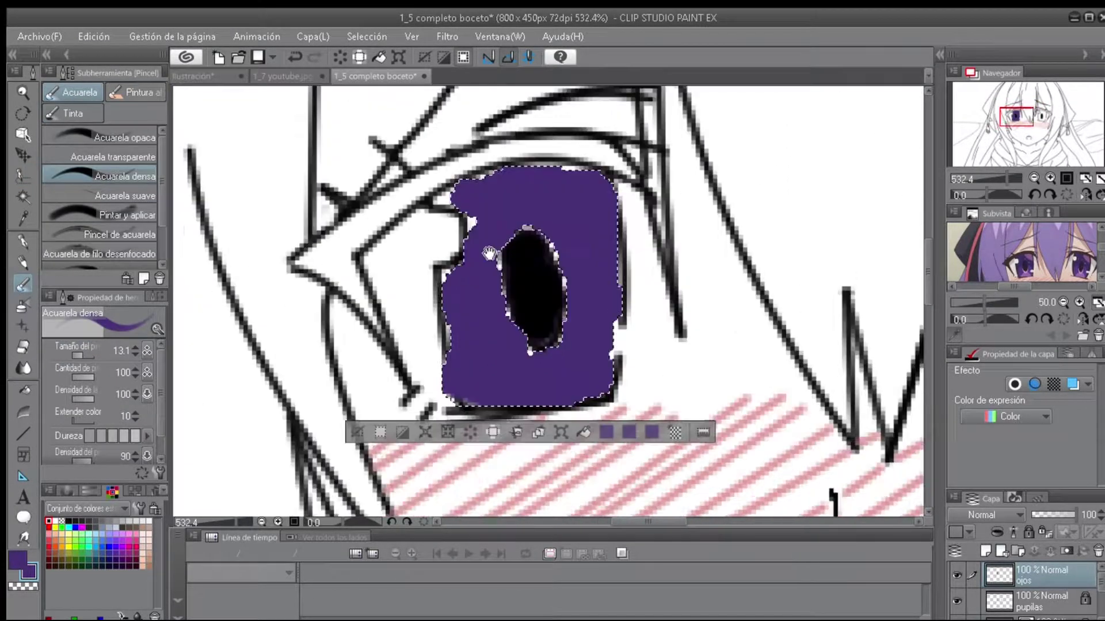
pyautogui.scroll(-6, 472, 342)
pyautogui.hotkey('ctrl', 'd')
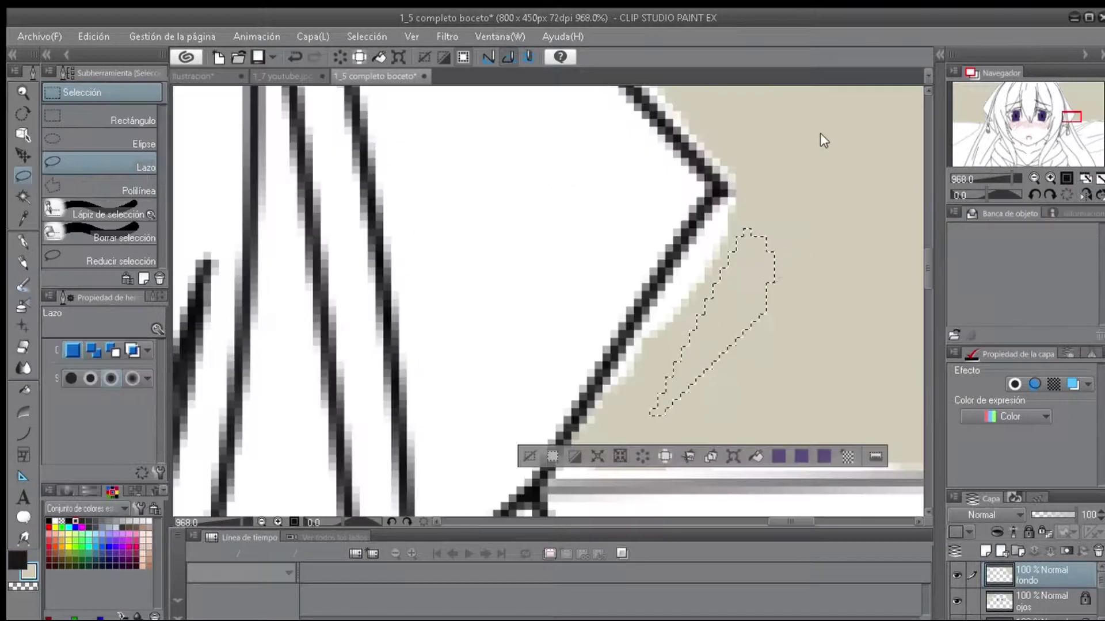
# Lasso the white gap beside the hair's pointed outer edge on the fondo layer and clear the selection.
pyautogui.moveTo(736, 204)
pyautogui.mouseDown()
pyautogui.moveTo(629, 406)
pyautogui.moveTo(666, 290)
pyautogui.mouseUp()
pyautogui.hotkey('ctrl', 'd')
pyautogui.hotkey('ctrl', '0')
pyautogui.scroll(3, 387, 149)
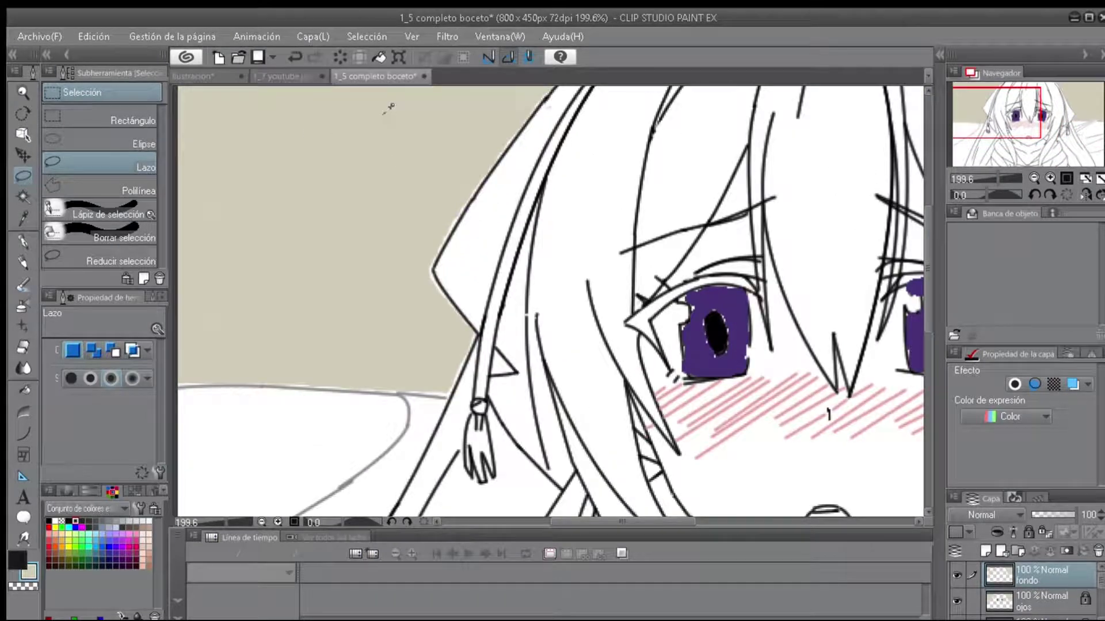
pyautogui.scroll(-3, 616, 271)
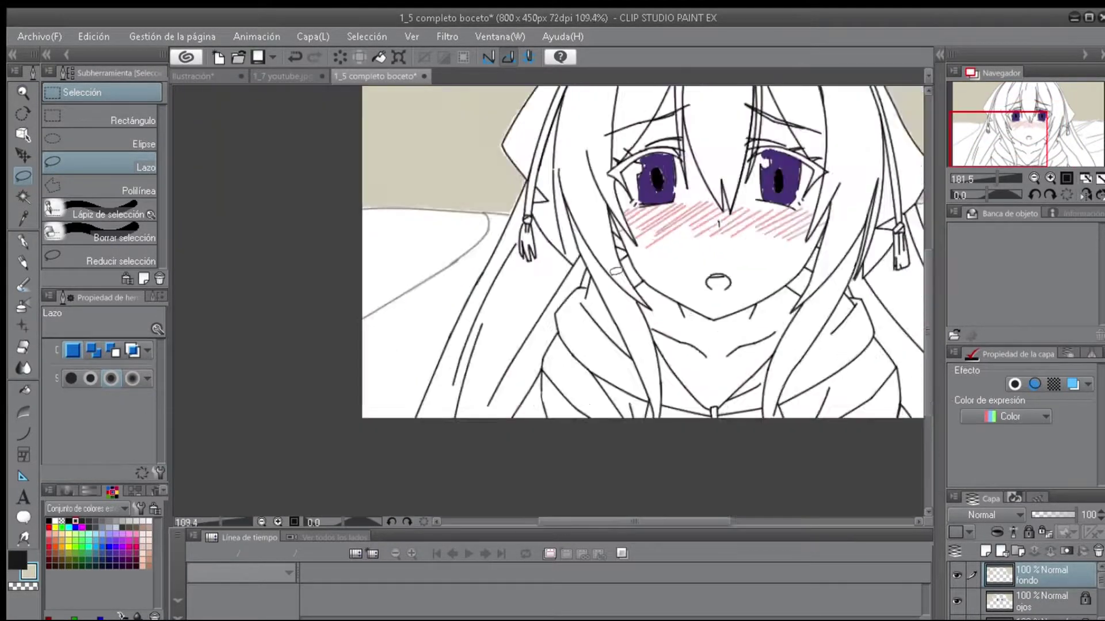
# Lasso the outer corner of the left eye's upper lash and fill it dark brown on the fondo layer.
pyautogui.scroll(6, 615, 271)
pyautogui.moveTo(575, 262); pyautogui.dragTo(653, 322)
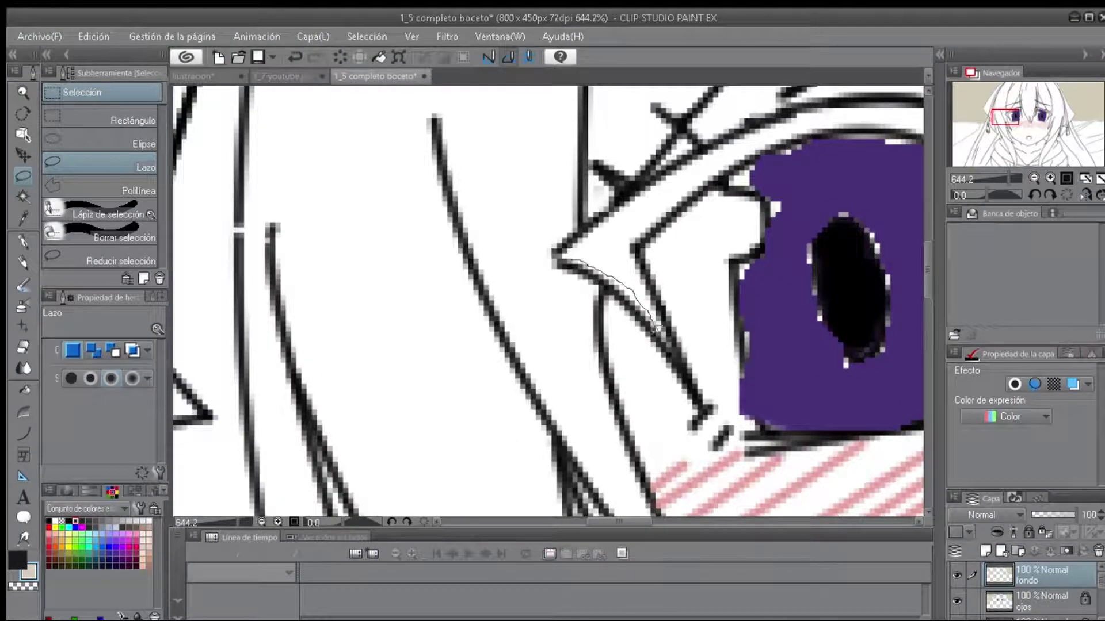
pyautogui.moveTo(585, 249); pyautogui.dragTo(581, 253)
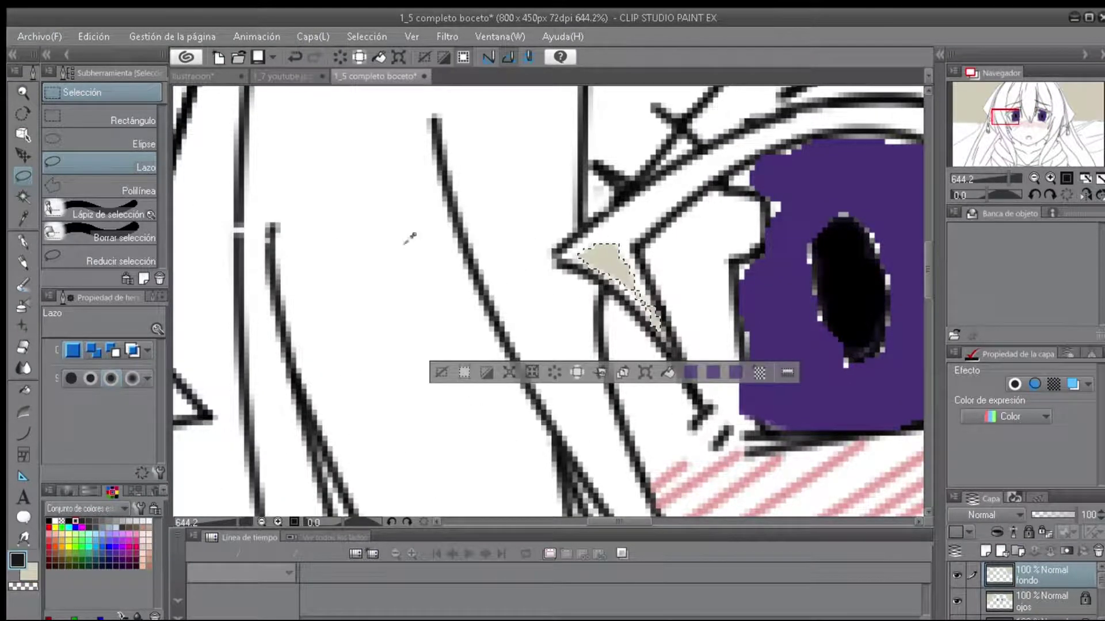
pyautogui.click(668, 372)
pyautogui.moveTo(640, 203)
pyautogui.mouseDown()
pyautogui.moveTo(730, 141)
pyautogui.moveTo(621, 230)
pyautogui.moveTo(731, 130)
pyautogui.moveTo(636, 196)
pyautogui.moveTo(639, 180)
pyautogui.mouseUp()
pyautogui.click(696, 301)
pyautogui.click(753, 245)
pyautogui.scroll(2, 665, 172)
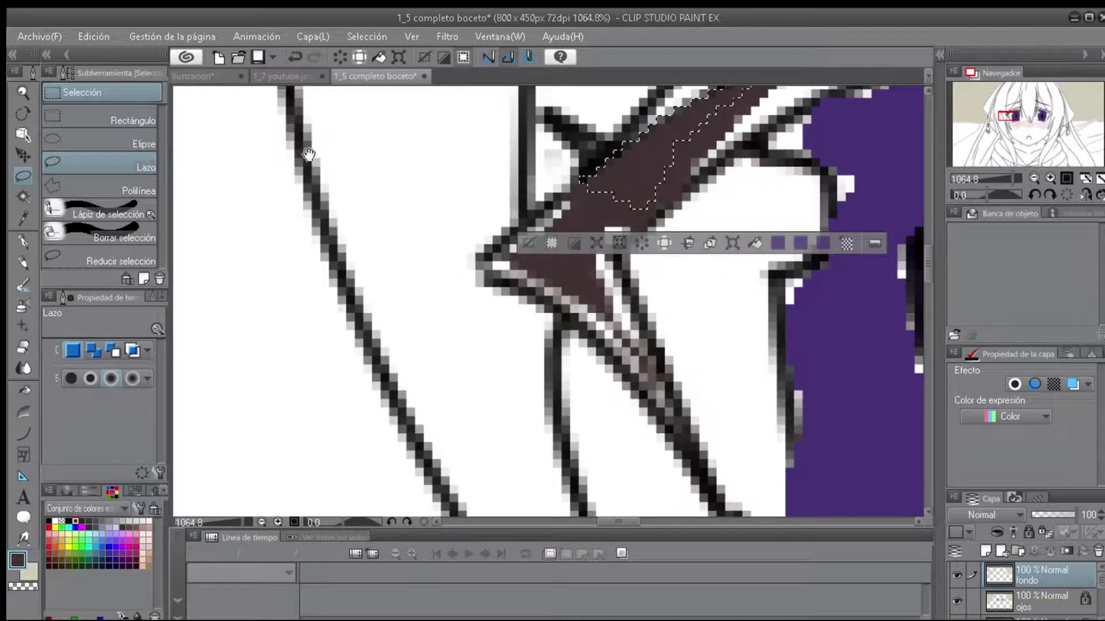
# Lasso the unfilled lower strip of the left eye's outer lash line and fill it dark brown.
pyautogui.scroll(-2, 410, 288)
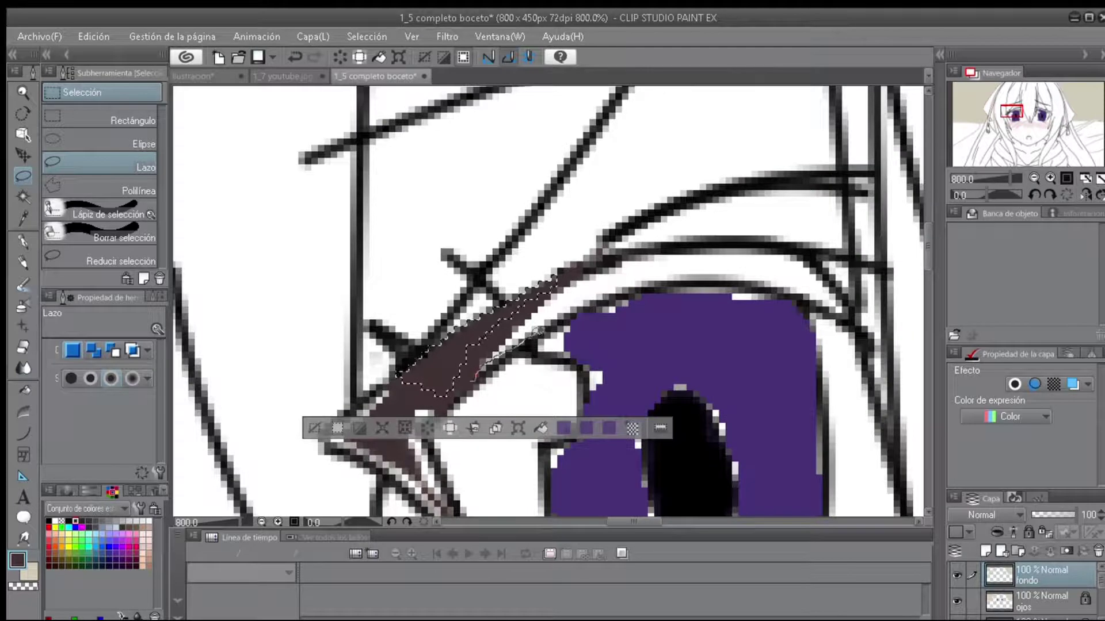
pyautogui.moveTo(683, 271); pyautogui.dragTo(685, 272)
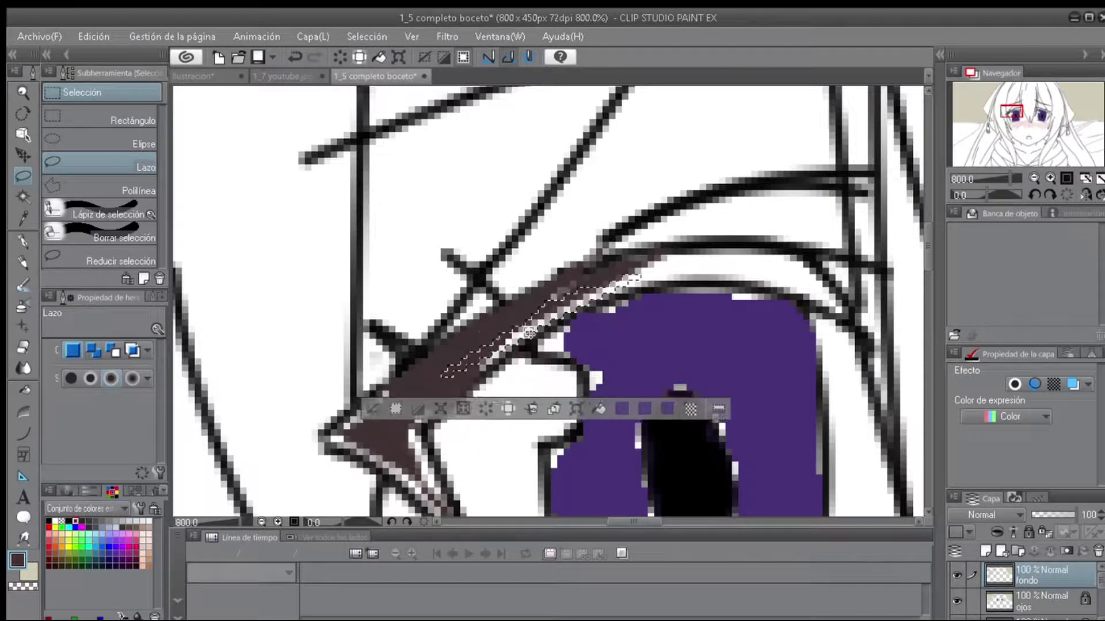
pyautogui.click(574, 399)
pyautogui.moveTo(527, 396); pyautogui.dragTo(540, 396)
pyautogui.click(520, 409)
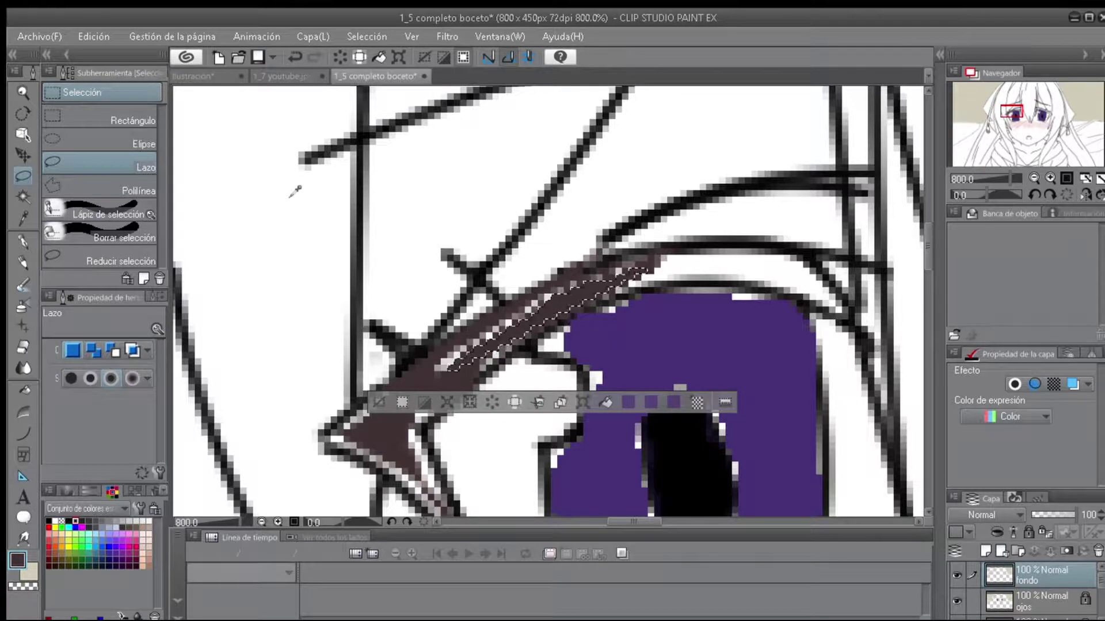
# Lasso the arched part of the left upper lash above the iris and fill it dark brown.
pyautogui.scroll(-5, 310, 151)
pyautogui.scroll(6, 604, 346)
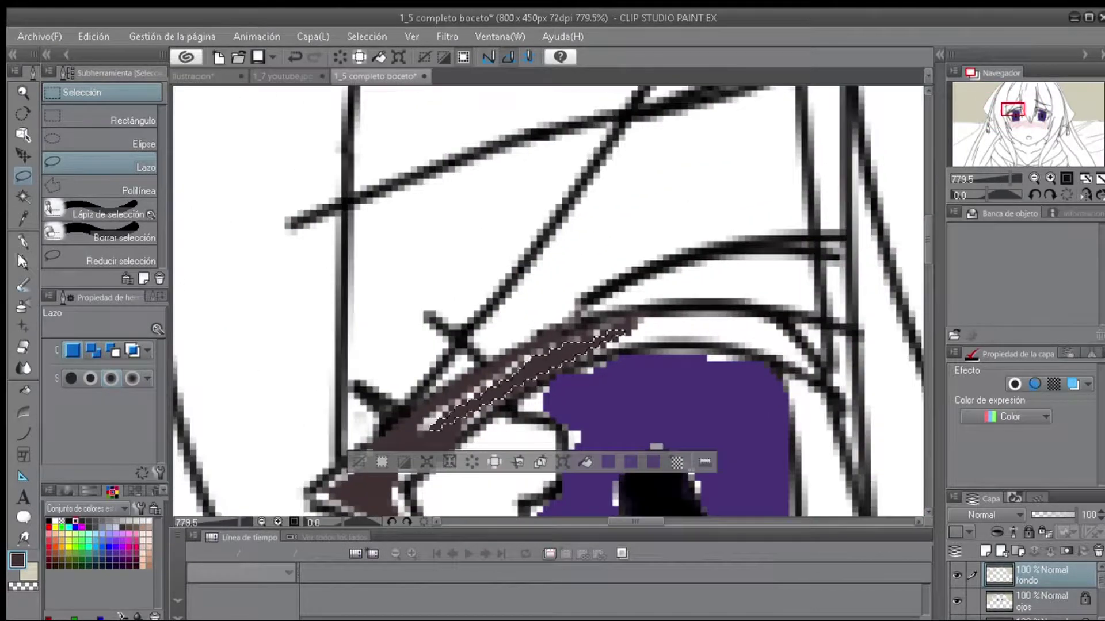
pyautogui.press('b')
pyautogui.scroll(1, 746, 335)
pyautogui.press('m')
pyautogui.hotkey('ctrl', 'z')
pyautogui.moveTo(535, 375); pyautogui.dragTo(820, 403)
pyautogui.click(670, 427)
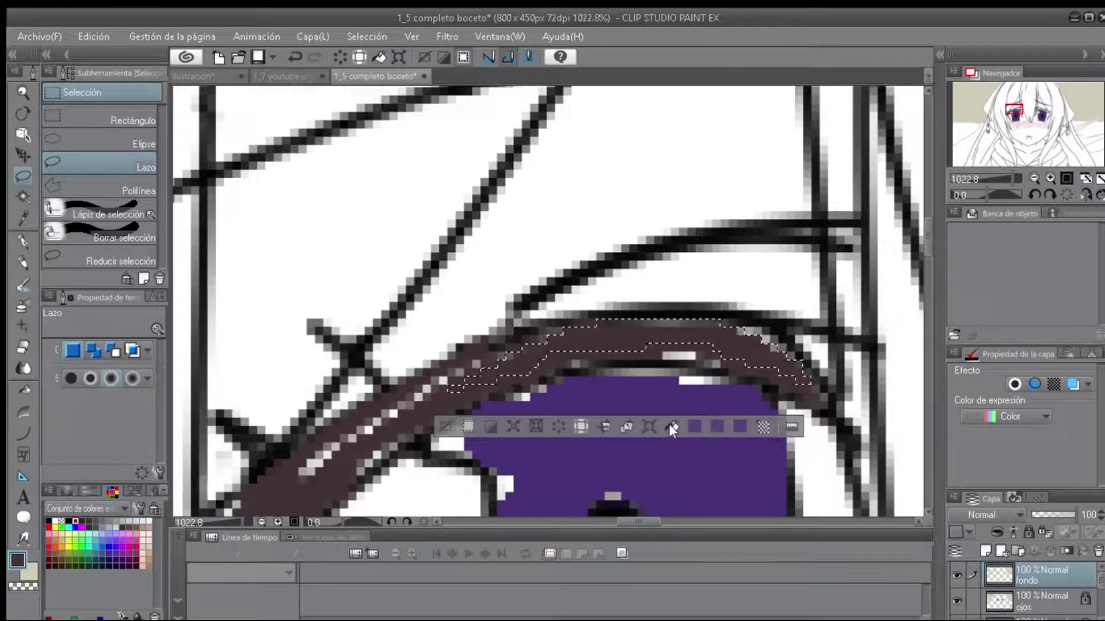
pyautogui.scroll(-10, 668, 425)
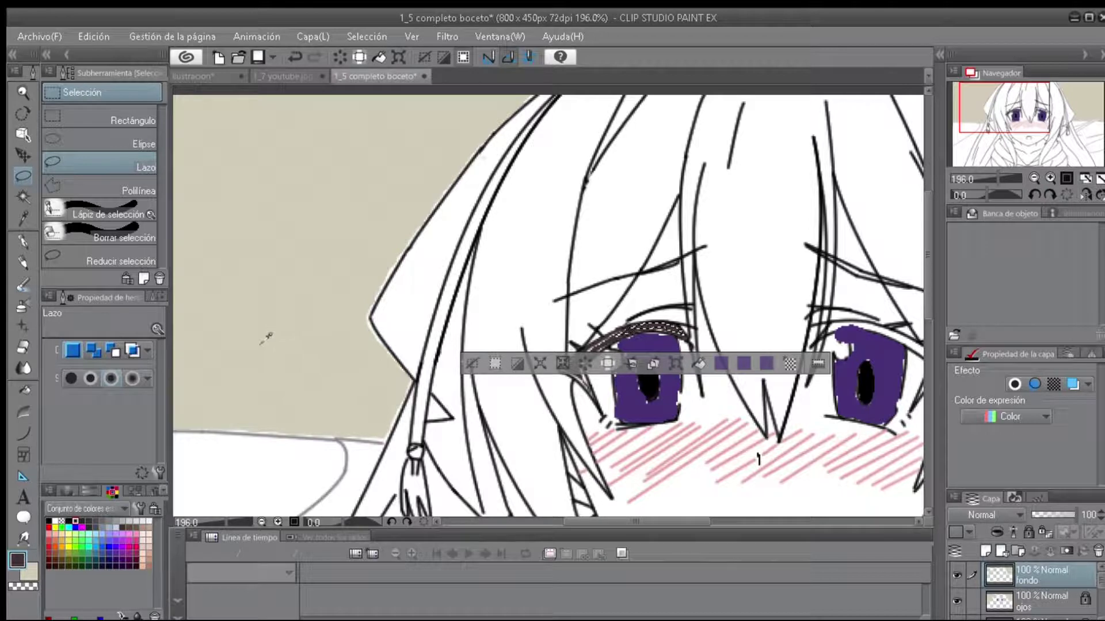
pyautogui.hotkey('ctrl', '+')
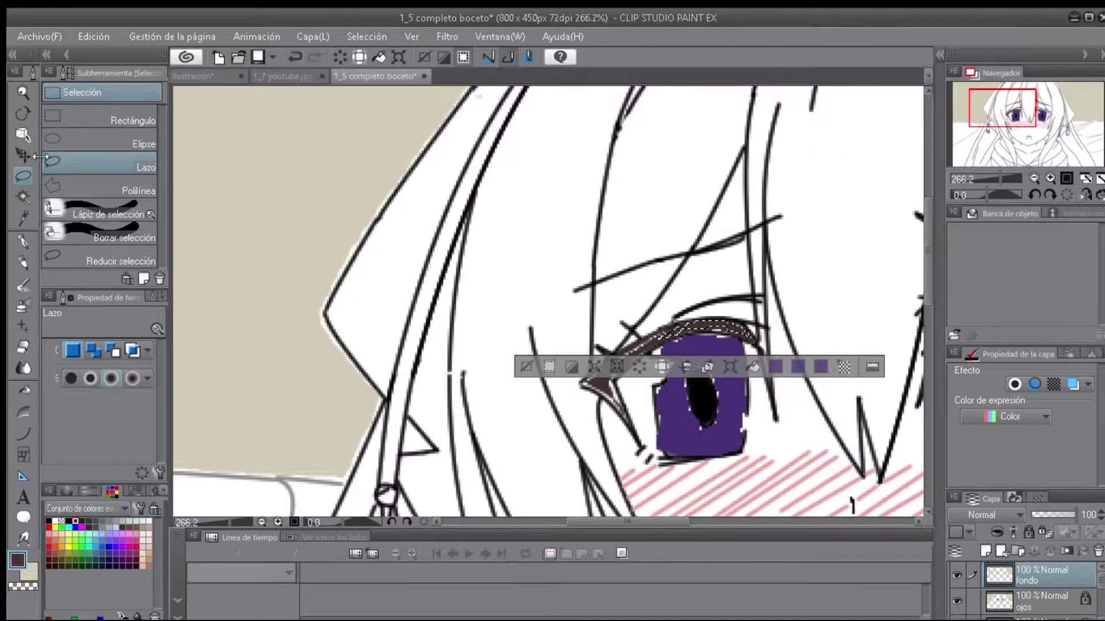
pyautogui.press('b')
pyautogui.scroll(6, 604, 408)
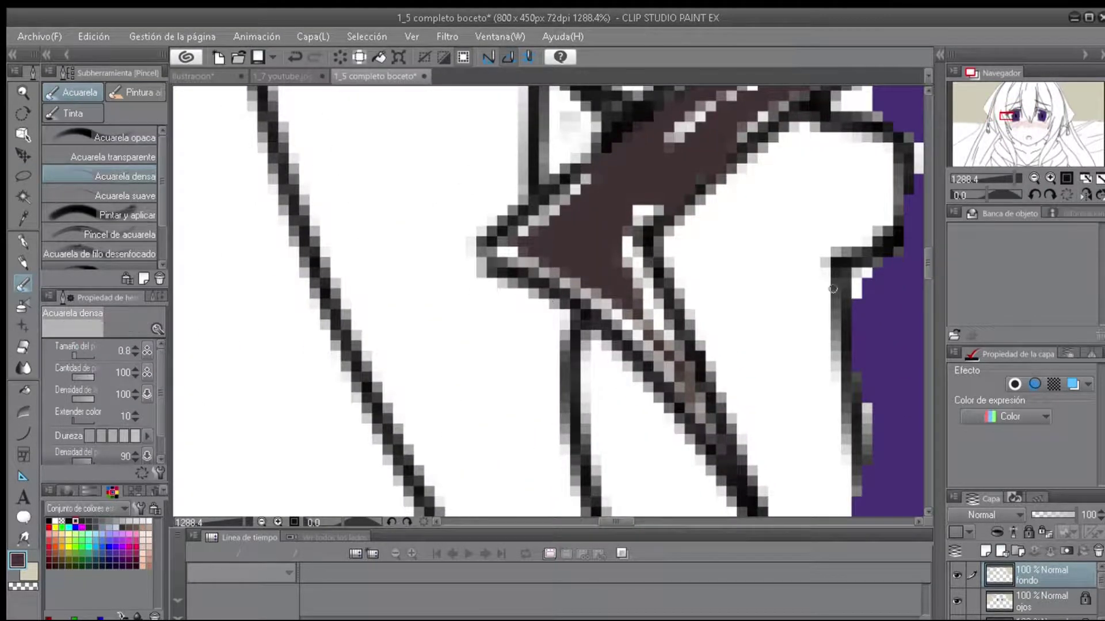
pyautogui.scroll(2, 650, 264)
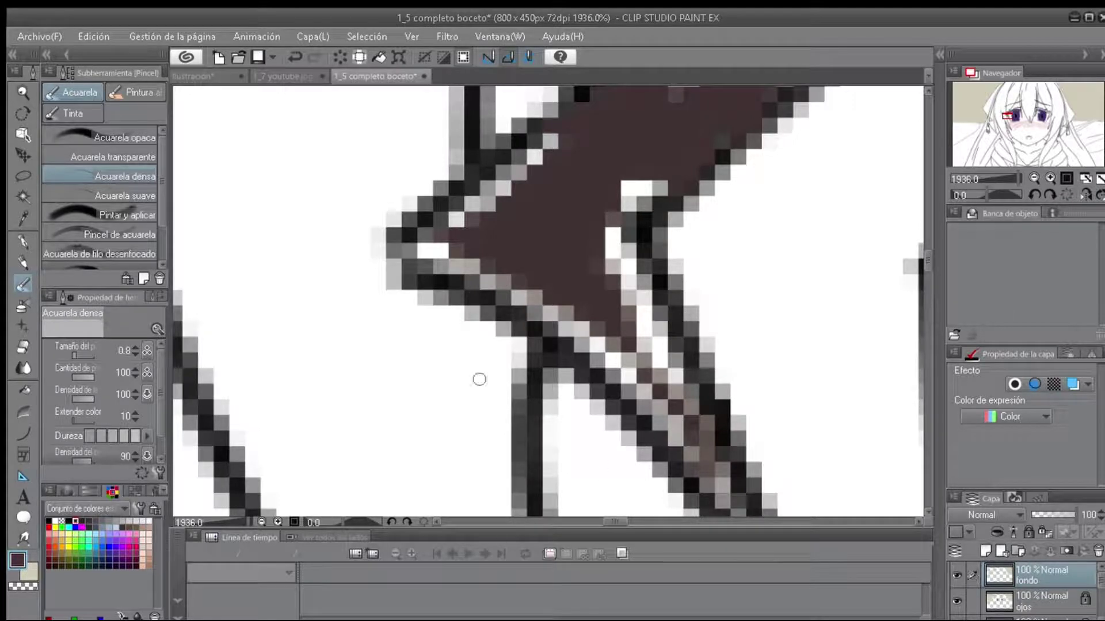
pyautogui.press('p')
pyautogui.scroll(-4, 552, 299)
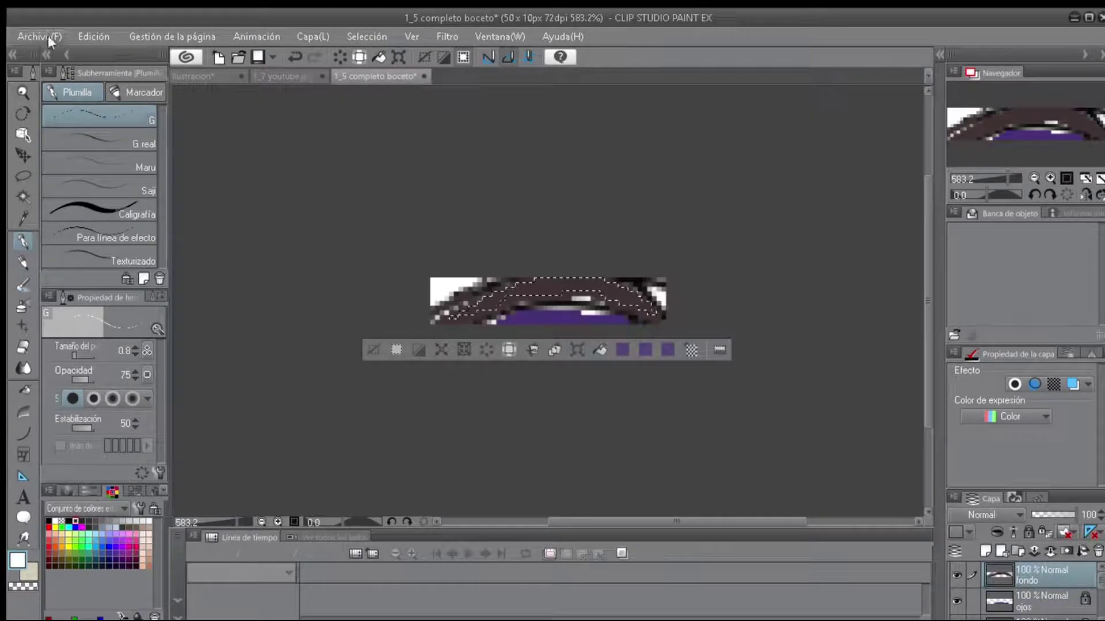
pyautogui.click(294, 56)
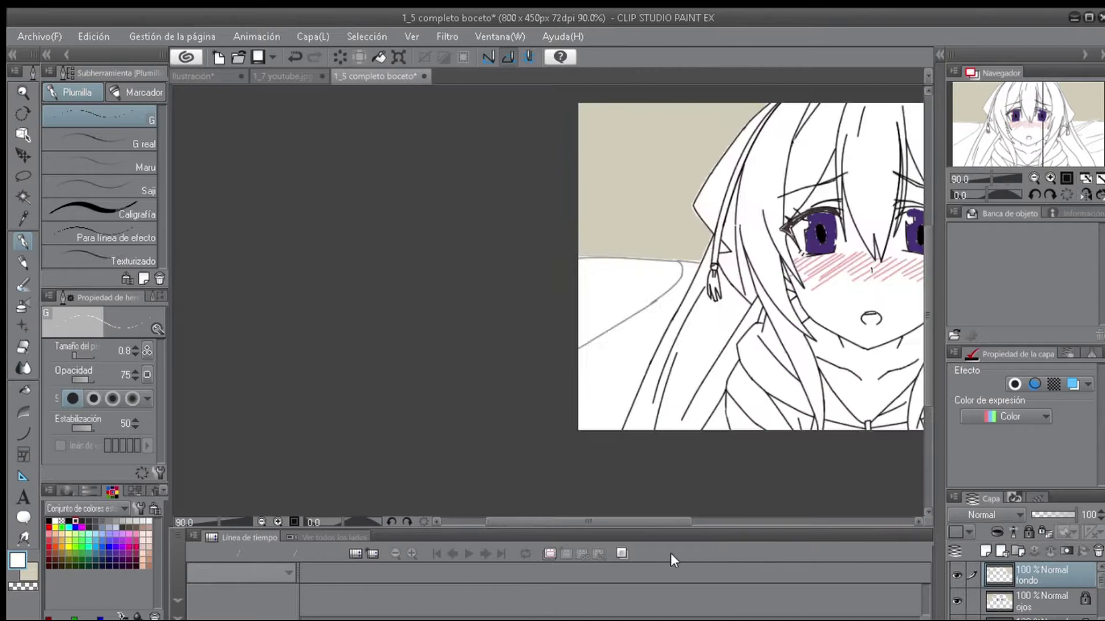
# Paint over the remaining white gaps in the left eye's lash in dark brown with the dense watercolour brush at size 3.4.
pyautogui.scroll(2, 708, 505)
pyautogui.scroll(2, 709, 505)
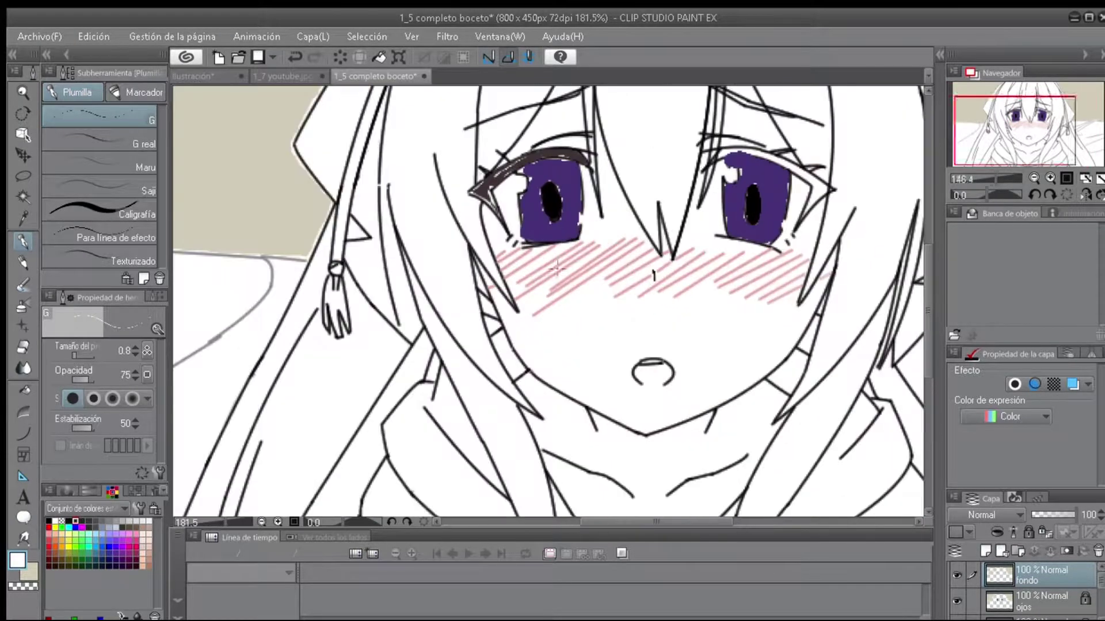
pyautogui.scroll(4, 397, 119)
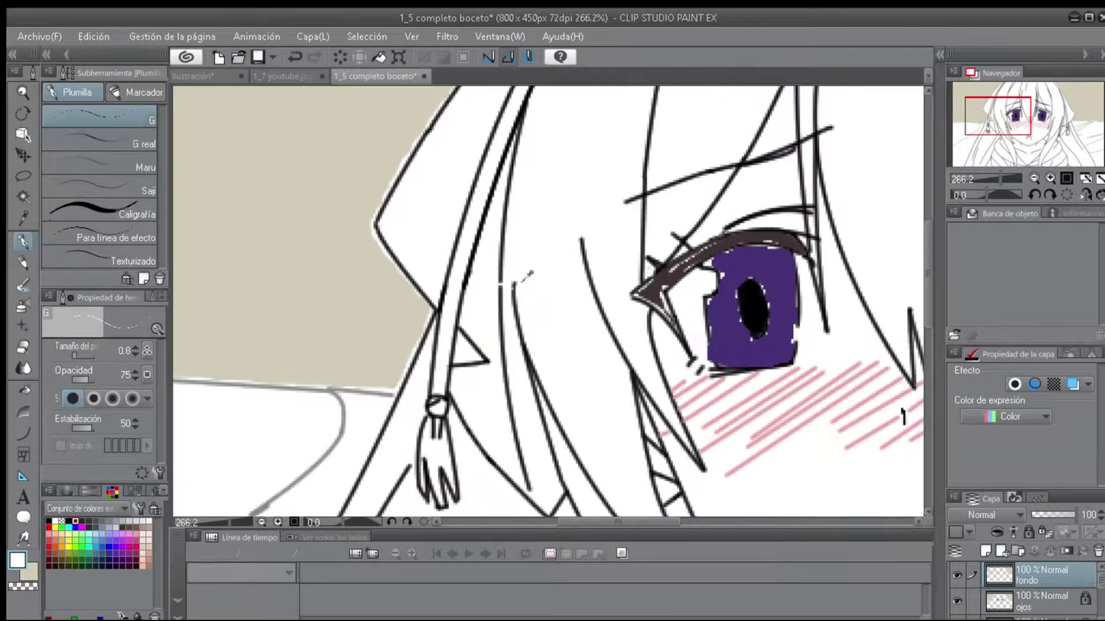
pyautogui.press('b')
pyautogui.scroll(2, 662, 288)
pyautogui.moveTo(69, 355); pyautogui.dragTo(76, 355)
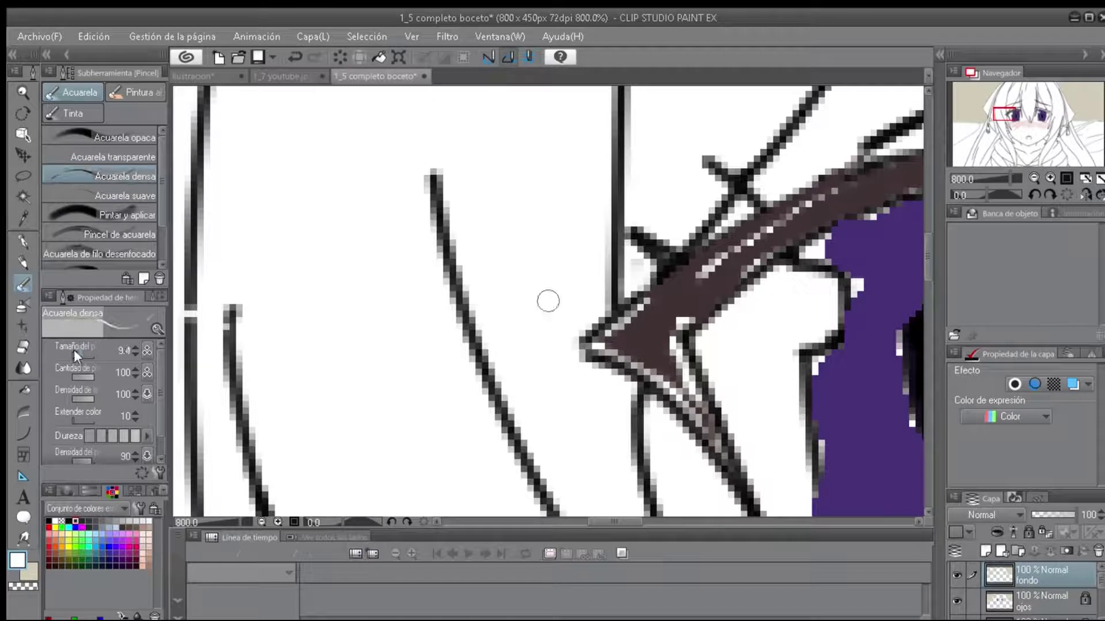
pyautogui.moveTo(705, 262)
pyautogui.mouseDown()
pyautogui.moveTo(765, 254)
pyautogui.moveTo(808, 228)
pyautogui.moveTo(660, 341)
pyautogui.moveTo(621, 325)
pyautogui.moveTo(824, 212)
pyautogui.mouseUp()
pyautogui.hotkey('ctrl', 'z')
pyautogui.moveTo(596, 340)
pyautogui.mouseDown()
pyautogui.moveTo(635, 343)
pyautogui.moveTo(610, 346)
pyautogui.moveTo(708, 429)
pyautogui.mouseUp()
pyautogui.moveTo(798, 225); pyautogui.dragTo(729, 288)
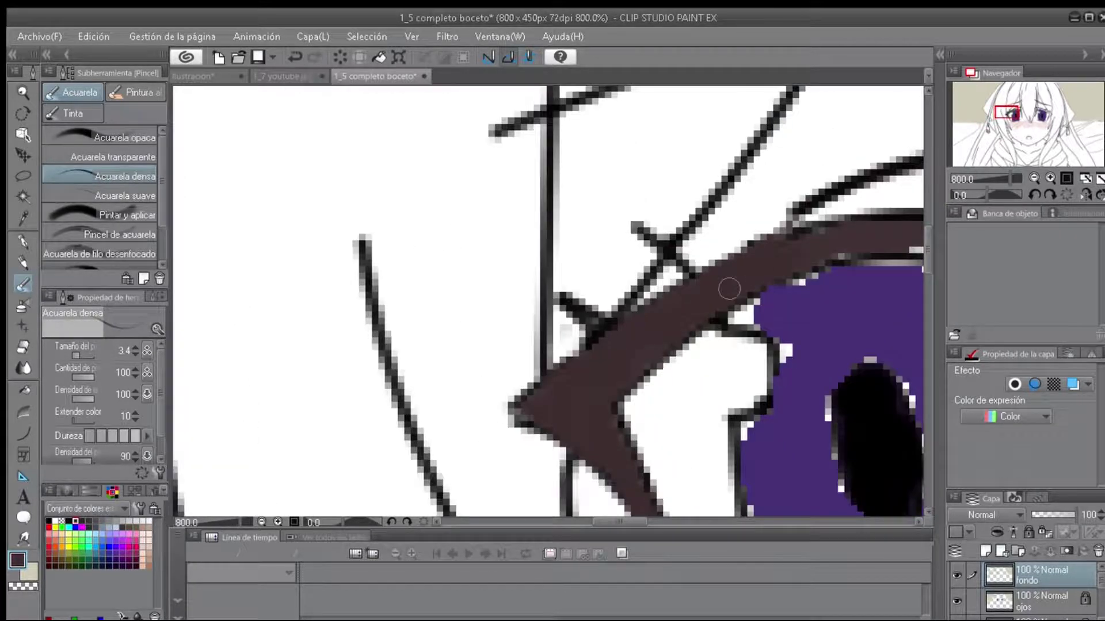
pyautogui.moveTo(832, 244)
pyautogui.mouseDown()
pyautogui.moveTo(842, 248)
pyautogui.moveTo(733, 291)
pyautogui.mouseUp()
pyautogui.scroll(-6, 807, 295)
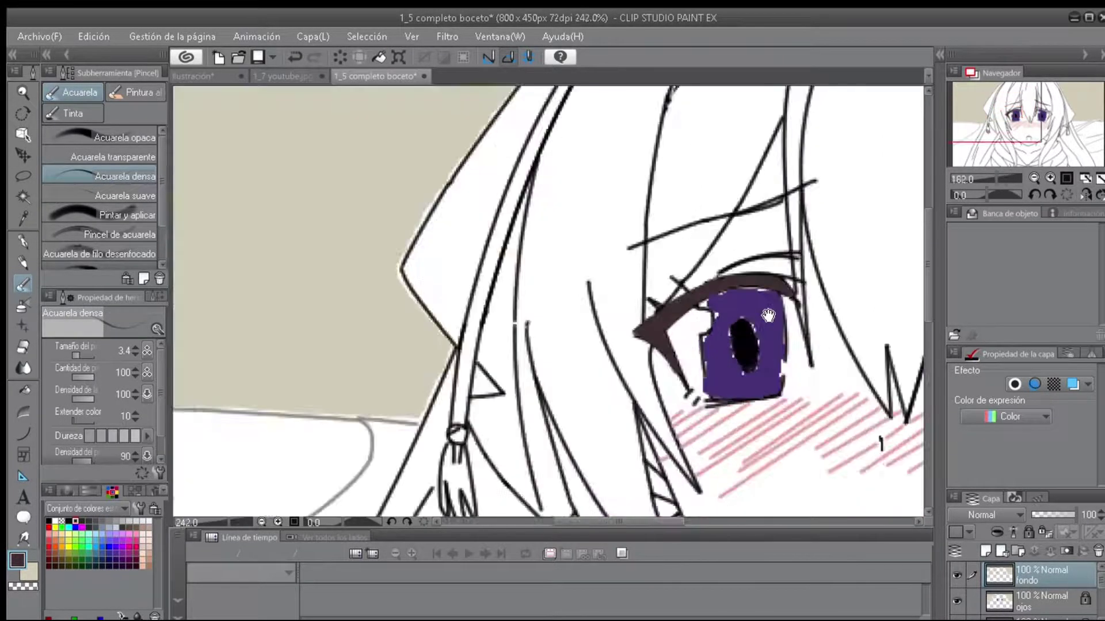
# Show the colour wheel and sample the left lash's dark brown as the drawing colour.
pyautogui.scroll(4, 808, 295)
pyautogui.click(89, 491)
pyautogui.click(58, 492)
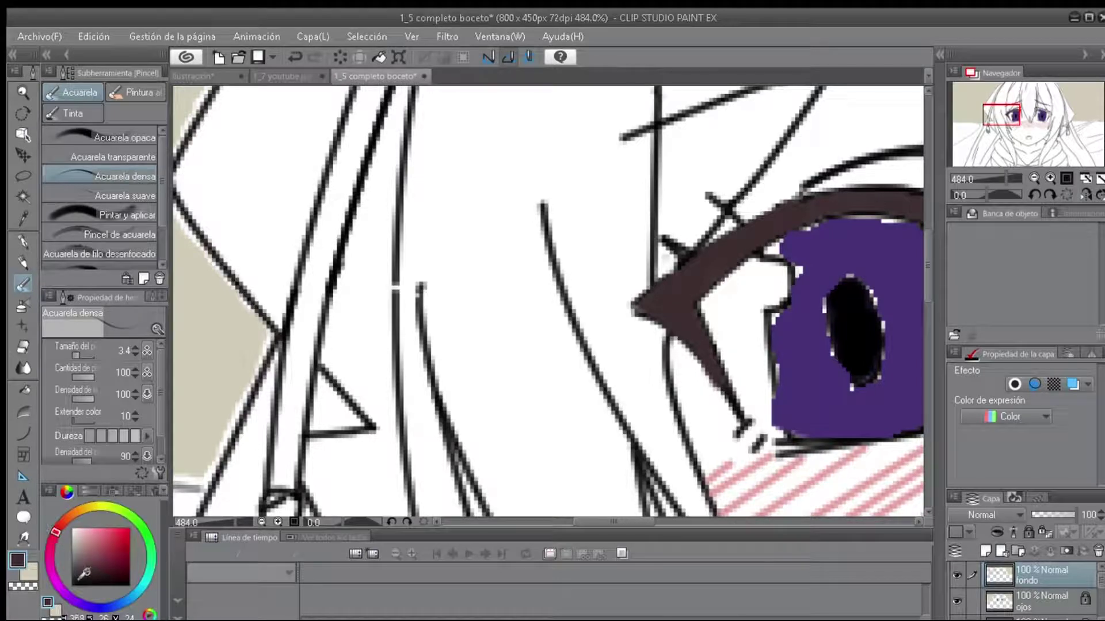
pyautogui.keyDown('alt'); pyautogui.click(691, 282); pyautogui.keyUp('alt')
pyautogui.scroll(-4, 691, 285)
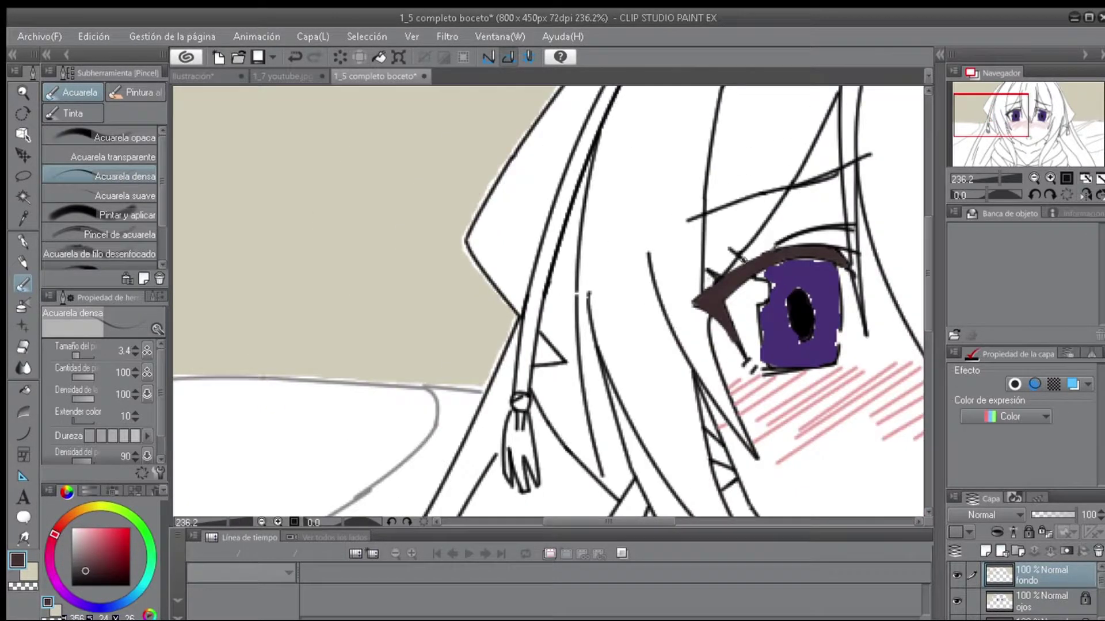
# Erase the purple along the right iris's upper edge on the ojos layer with the Más fuerte eraser, and reactivate the fondo layer.
pyautogui.scroll(6, 701, 313)
pyautogui.click(1041, 601)
pyautogui.press('e')
pyautogui.moveTo(765, 320)
pyautogui.mouseDown()
pyautogui.moveTo(794, 247)
pyautogui.moveTo(863, 322)
pyautogui.mouseUp()
pyautogui.scroll(1, 1036, 581)
pyautogui.click(1030, 575)
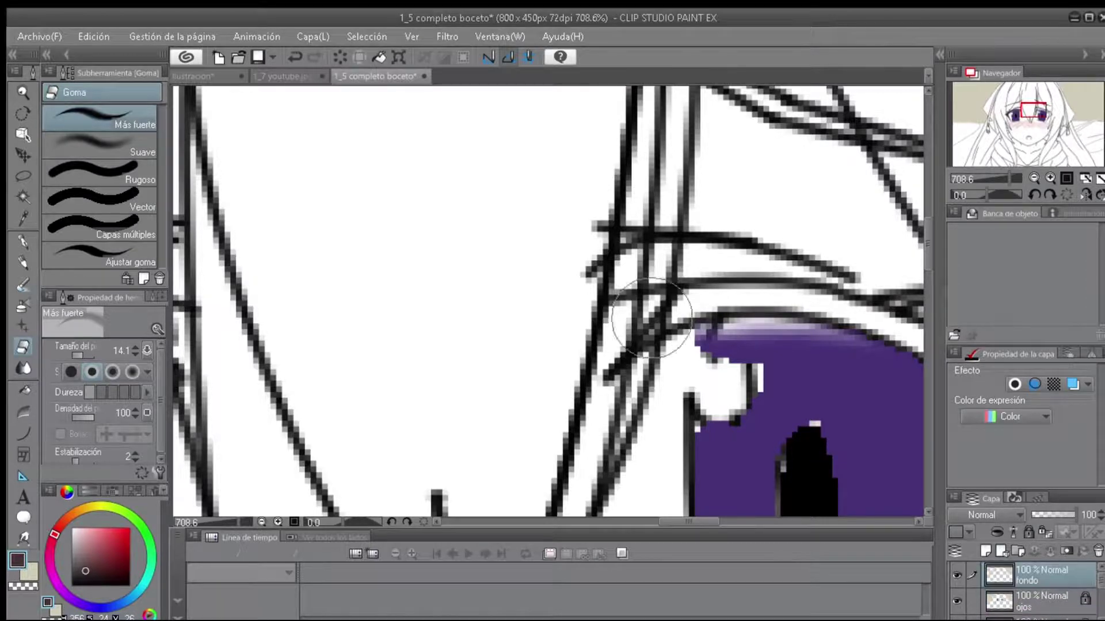
# Reduce the eraser size to 4.9 and save the illustration under the new name 1_6 completo boceto.
pyautogui.scroll(3, 731, 305)
pyautogui.click(77, 357)
pyautogui.scroll(-8, 548, 300)
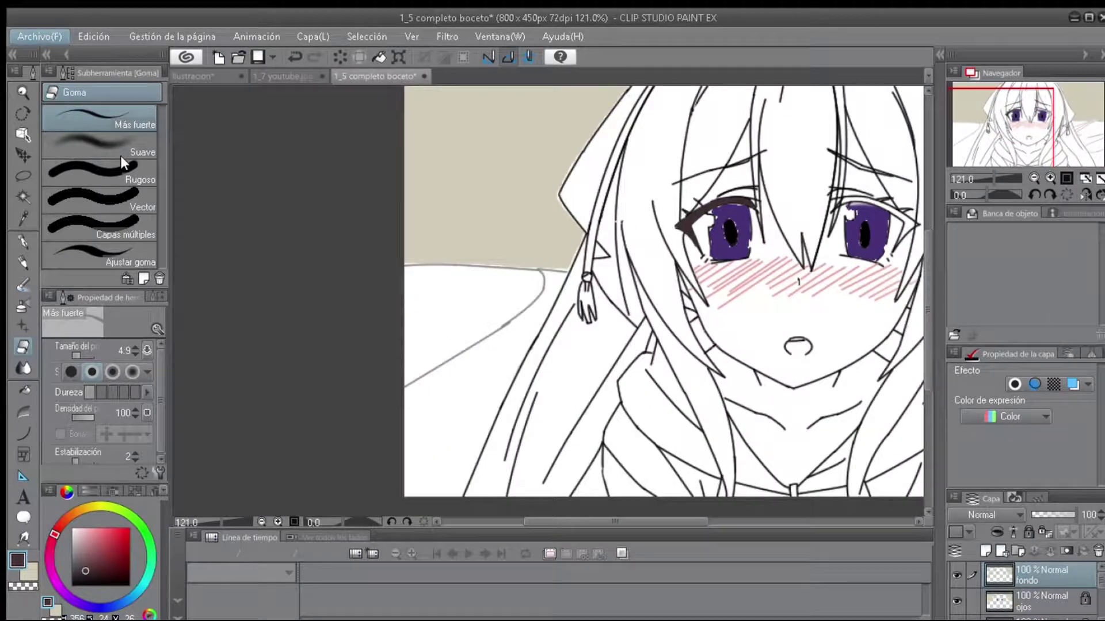
pyautogui.click(466, 308)
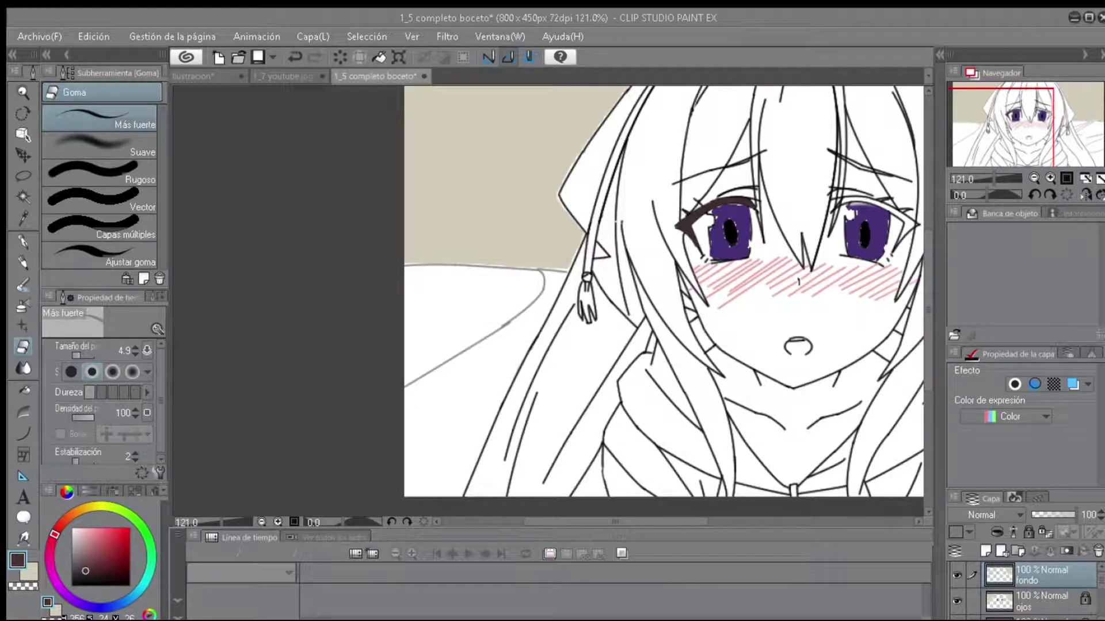
pyautogui.scroll(6, 639, 201)
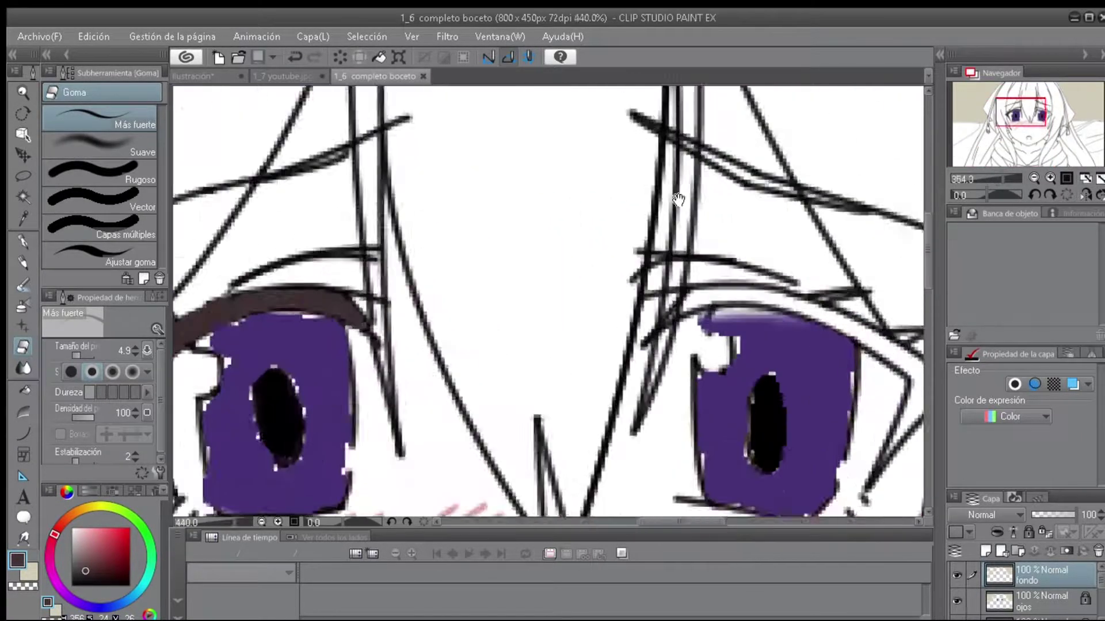
# Switch back to the dense watercolour brush and sample the left eye's dark brown lash colour.
pyautogui.scroll(-3, 394, 299)
pyautogui.press('b')
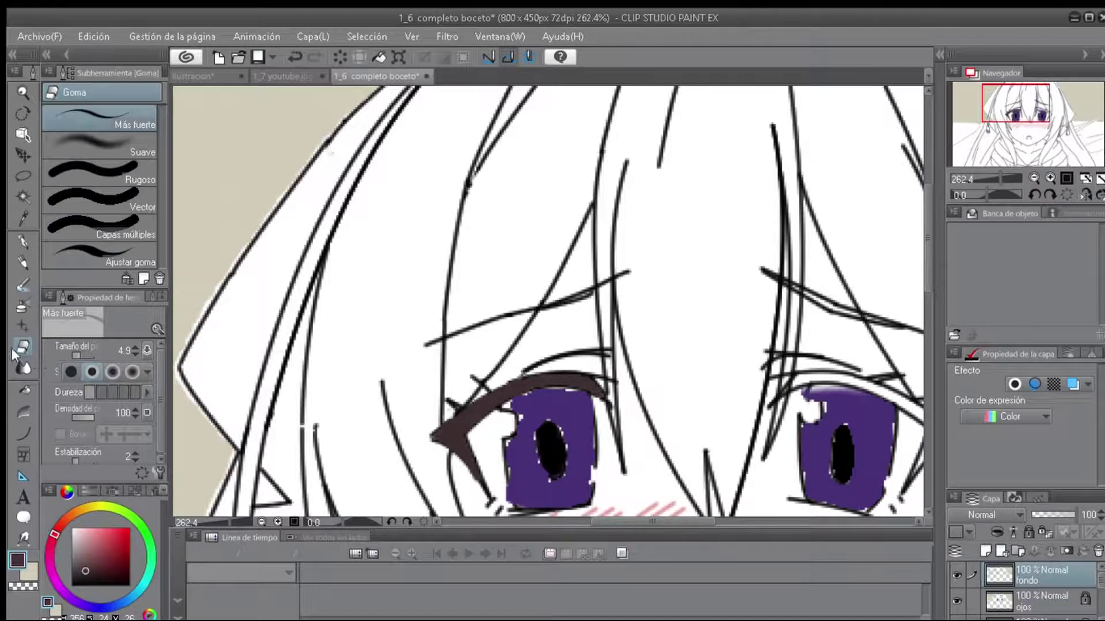
pyautogui.scroll(5, 406, 403)
pyautogui.scroll(-4, 702, 343)
pyautogui.keyDown('alt'); pyautogui.click(415, 422); pyautogui.keyUp('alt')
pyautogui.keyDown('alt'); pyautogui.click(334, 459); pyautogui.keyUp('alt')
pyautogui.keyDown('alt'); pyautogui.click(325, 440); pyautogui.keyUp('alt')
pyautogui.scroll(3, 720, 519)
pyautogui.scroll(-2, 719, 520)
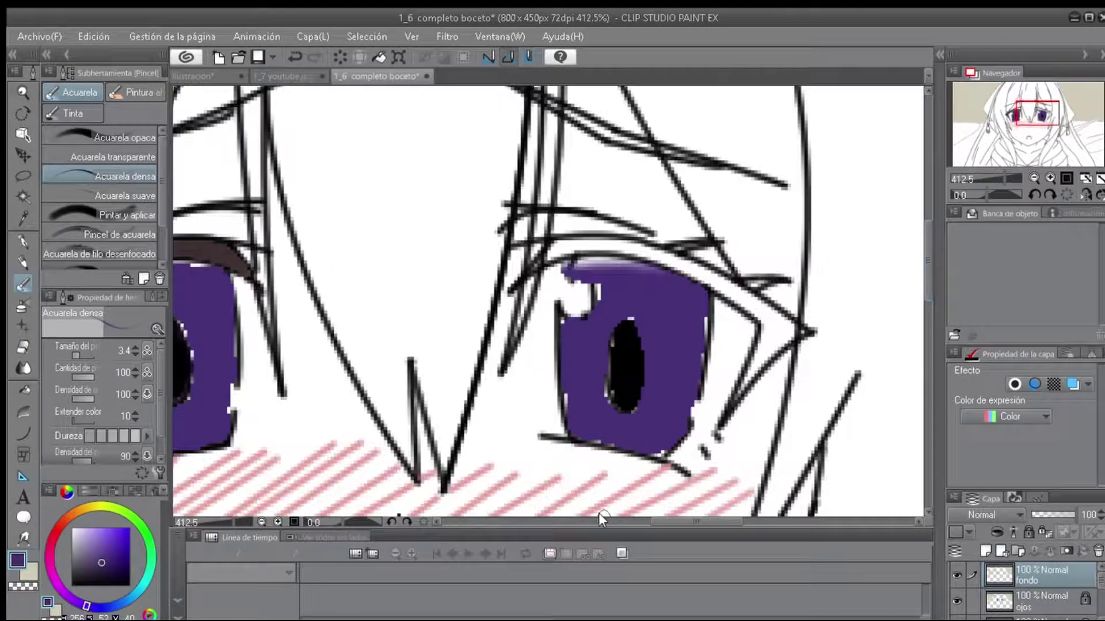
pyautogui.moveTo(413, 291); pyautogui.dragTo(457, 291)
pyautogui.keyDown('alt'); pyautogui.click(255, 328); pyautogui.keyUp('alt')
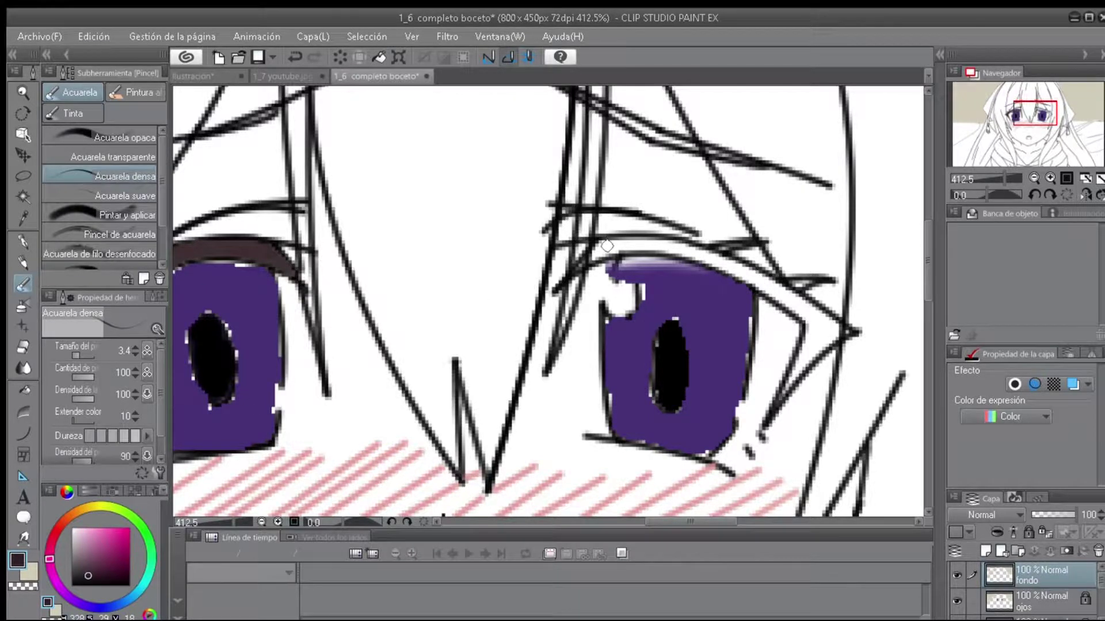
# Paint the right eye's upper lash band dark brown with the dense watercolour brush at size 3.4.
pyautogui.scroll(3, 607, 245)
pyautogui.scroll(3, 602, 242)
pyautogui.moveTo(569, 270)
pyautogui.mouseDown()
pyautogui.moveTo(654, 235)
pyautogui.moveTo(838, 242)
pyautogui.moveTo(708, 222)
pyautogui.mouseUp()
pyautogui.scroll(-2, 588, 271)
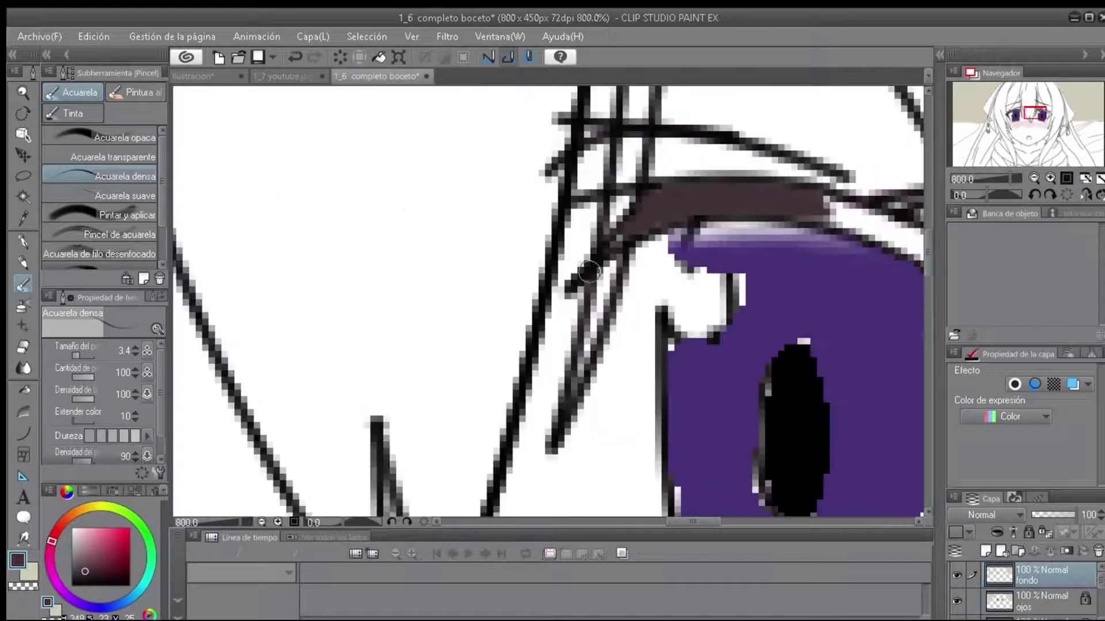
pyautogui.scroll(1, 588, 271)
pyautogui.moveTo(570, 187)
pyautogui.mouseDown()
pyautogui.moveTo(759, 285)
pyautogui.moveTo(862, 369)
pyautogui.mouseUp()
pyautogui.moveTo(634, 222)
pyautogui.mouseDown()
pyautogui.moveTo(863, 345)
pyautogui.moveTo(915, 397)
pyautogui.moveTo(787, 288)
pyautogui.moveTo(857, 326)
pyautogui.mouseUp()
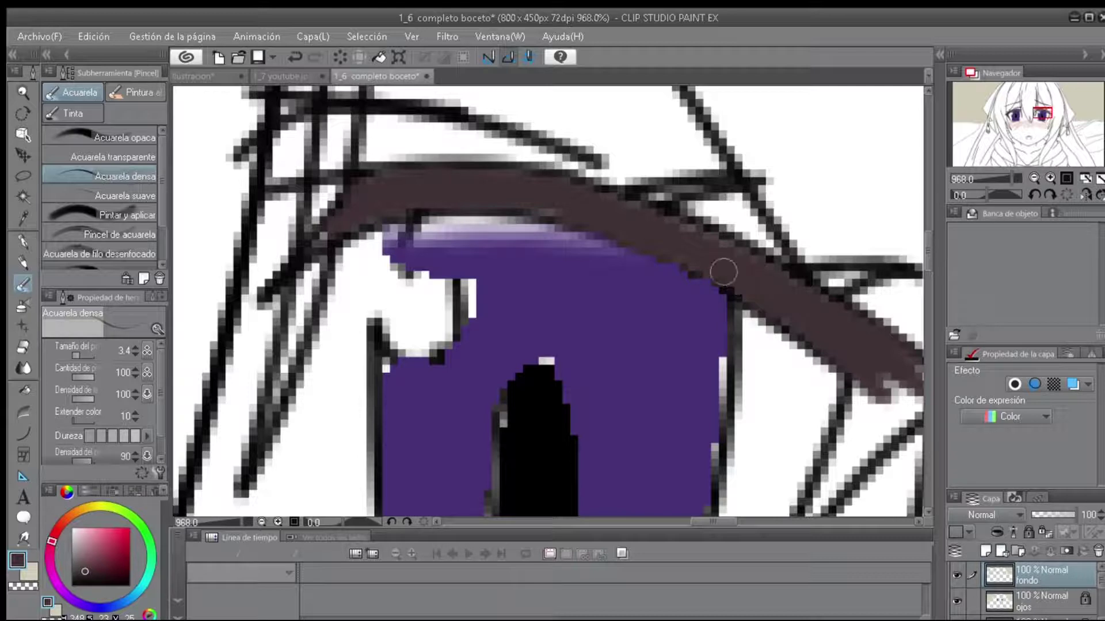
# Paint the right lash's outer corner and its downward tail dark brown.
pyautogui.scroll(-4, 673, 224)
pyautogui.scroll(5, 719, 225)
pyautogui.moveTo(740, 222)
pyautogui.mouseDown()
pyautogui.moveTo(685, 268)
pyautogui.moveTo(735, 229)
pyautogui.moveTo(795, 227)
pyautogui.mouseUp()
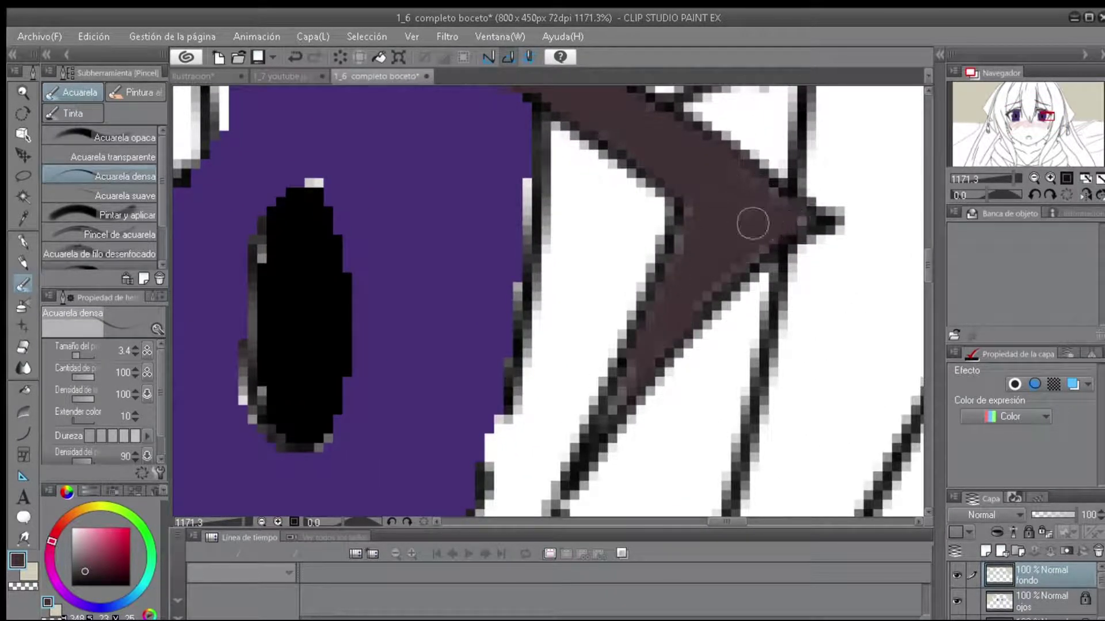
pyautogui.scroll(-1, 667, 302)
# Reduce the brush size to 1.2 and fill the remaining gaps in the right lash's narrow tail and outer corner.
pyautogui.click(74, 353)
pyautogui.scroll(2, 561, 402)
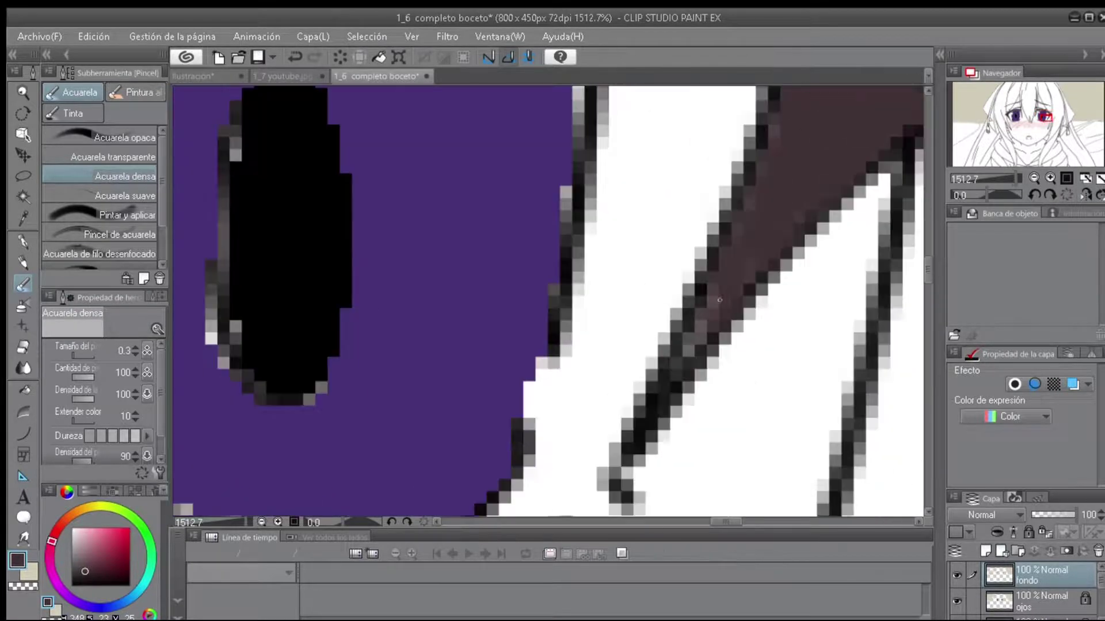
pyautogui.moveTo(699, 334)
pyautogui.mouseDown()
pyautogui.moveTo(771, 230)
pyautogui.moveTo(732, 233)
pyautogui.mouseUp()
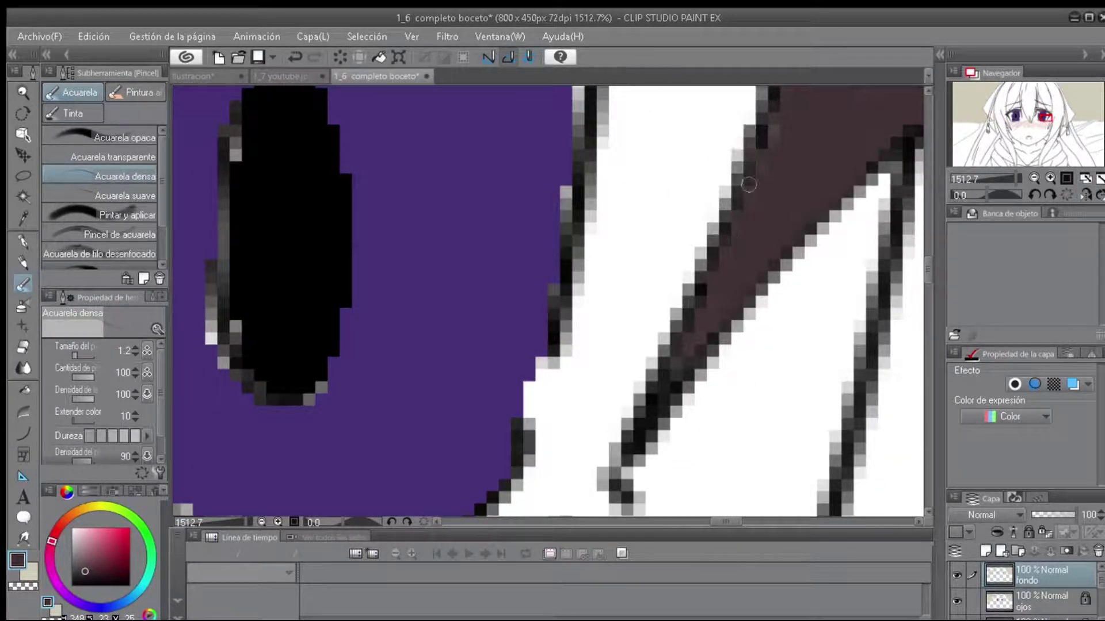
pyautogui.moveTo(789, 166); pyautogui.dragTo(816, 321)
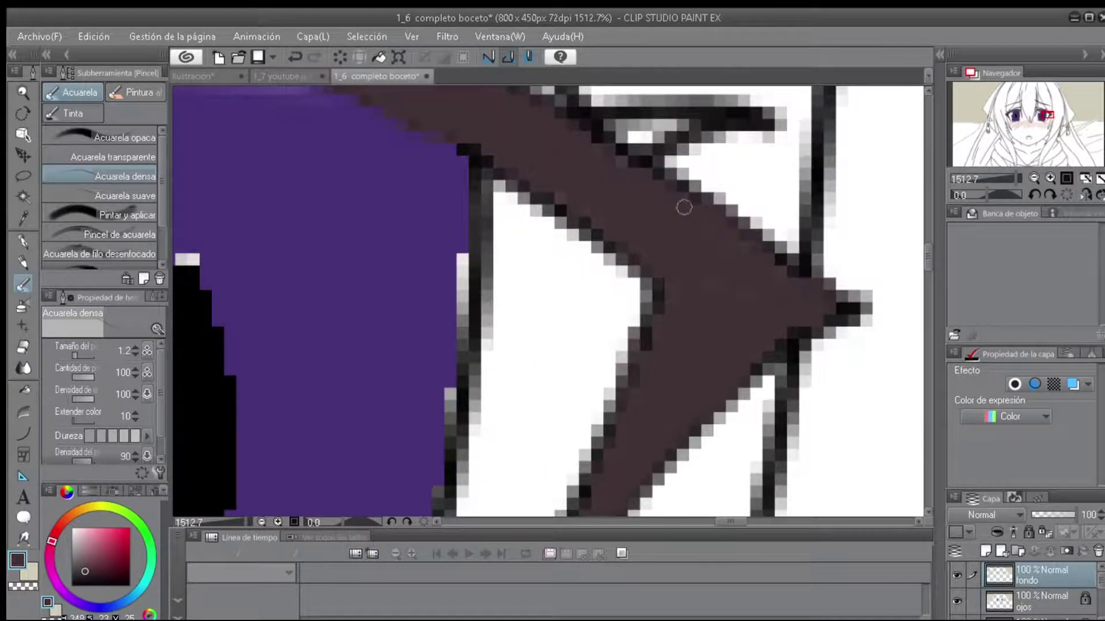
# Try shading the lashes in a near-black brown with the dense watercolour brush at size 1.7, and undo the last stroke.
pyautogui.scroll(-8, 703, 259)
pyautogui.scroll(3, 703, 259)
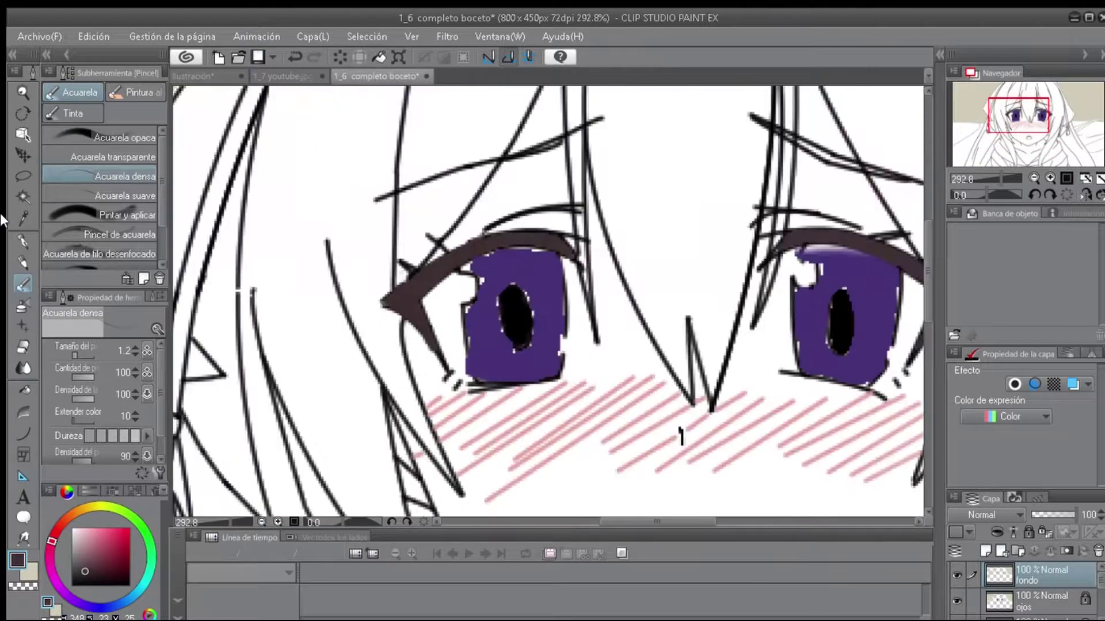
pyautogui.click(23, 305)
pyautogui.scroll(2, 458, 291)
pyautogui.scroll(2, 509, 316)
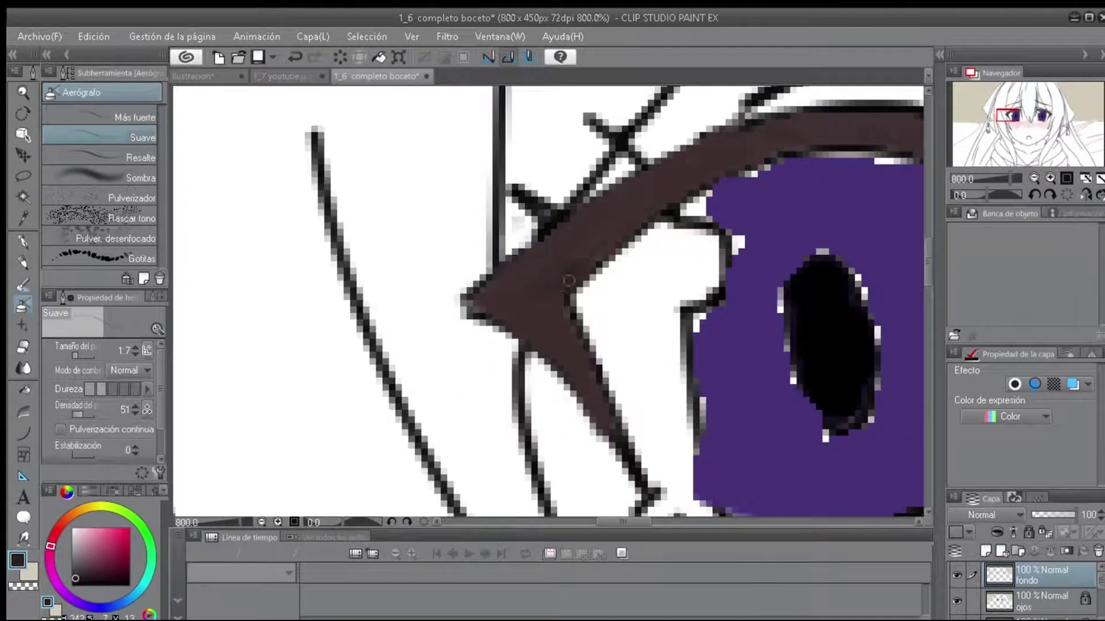
pyautogui.press('b')
pyautogui.scroll(1, 575, 277)
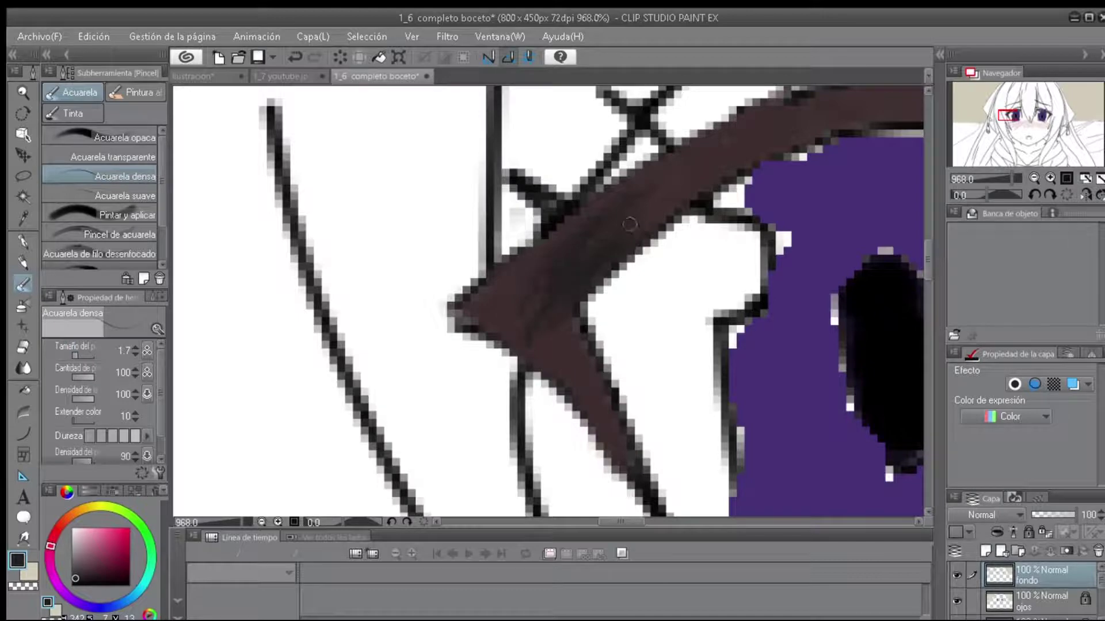
pyautogui.scroll(-4, 547, 259)
pyautogui.scroll(6, 650, 233)
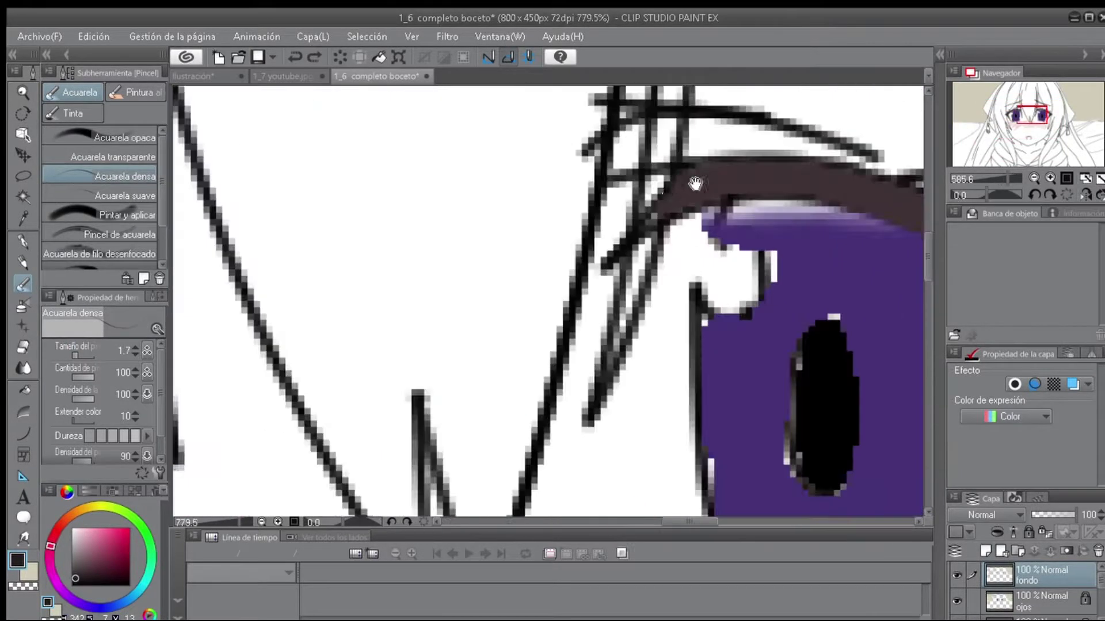
pyautogui.moveTo(650, 233); pyautogui.dragTo(748, 202)
pyautogui.hotkey('ctrl', 'z')
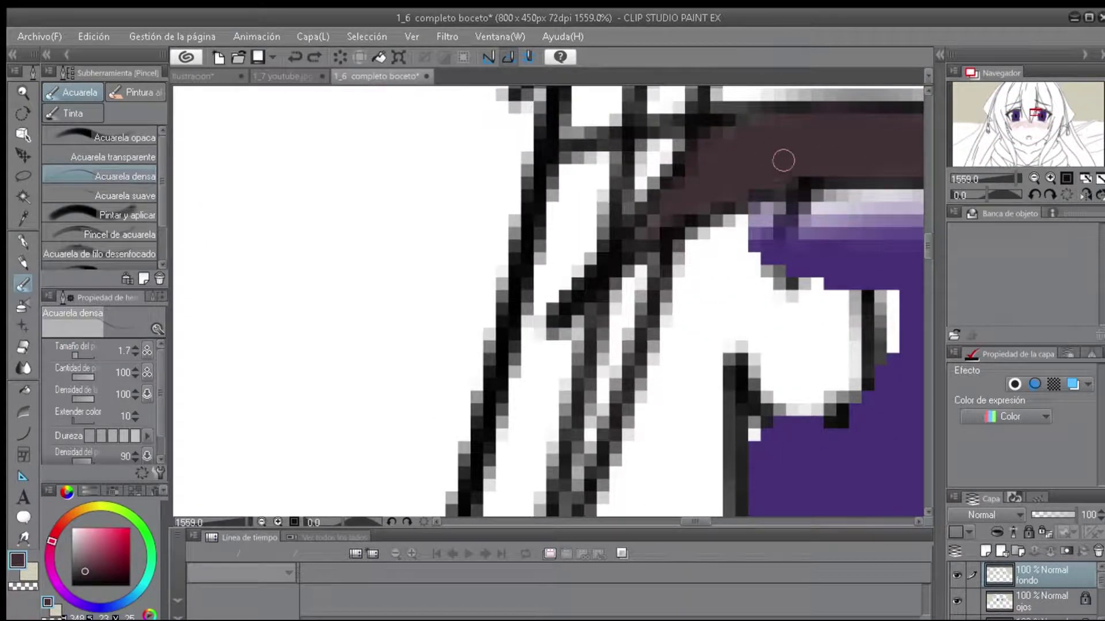
# Touch up both eyes' upper lashes in dark brown with the dense watercolour brush at size 1.7.
pyautogui.scroll(-4, 783, 160)
pyautogui.scroll(4, 552, 254)
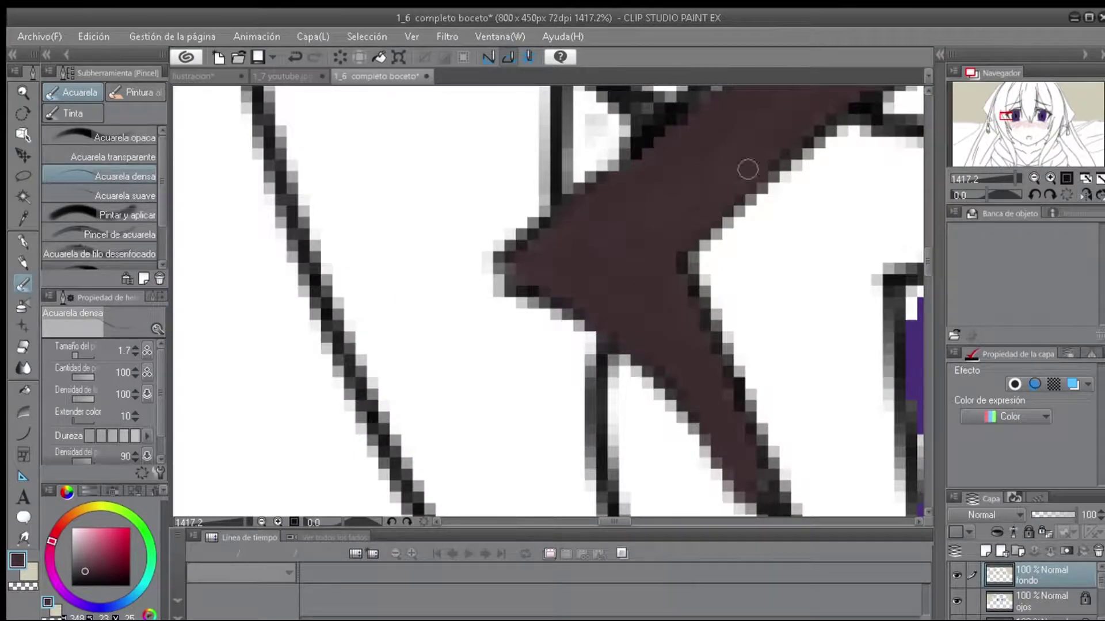
pyautogui.scroll(2, 748, 169)
pyautogui.scroll(-8, 811, 234)
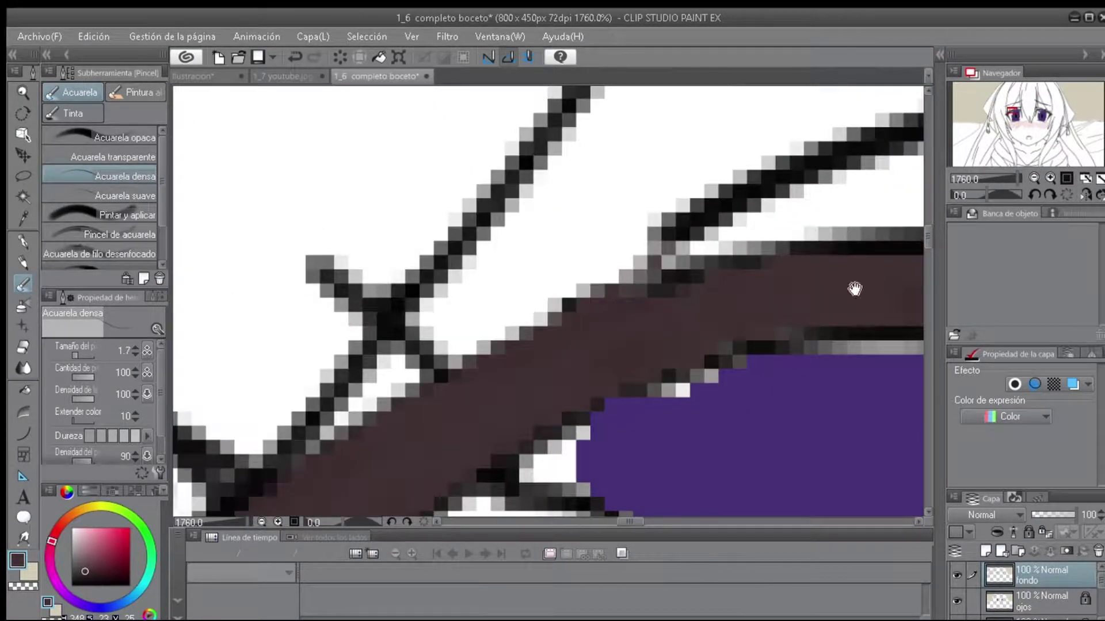
pyautogui.scroll(5, 559, 255)
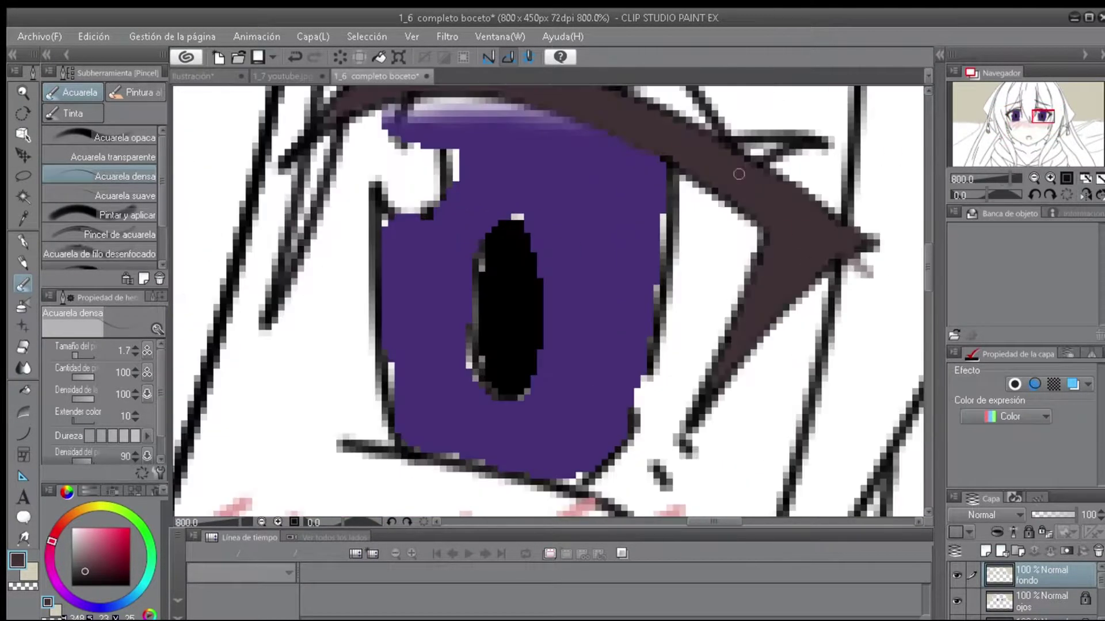
pyautogui.scroll(-7, 585, 288)
# Fill the light gaps around the left eye's pupil in black with the dense watercolour brush, and sample the iris purple.
pyautogui.scroll(2, 771, 279)
pyautogui.scroll(6, 784, 244)
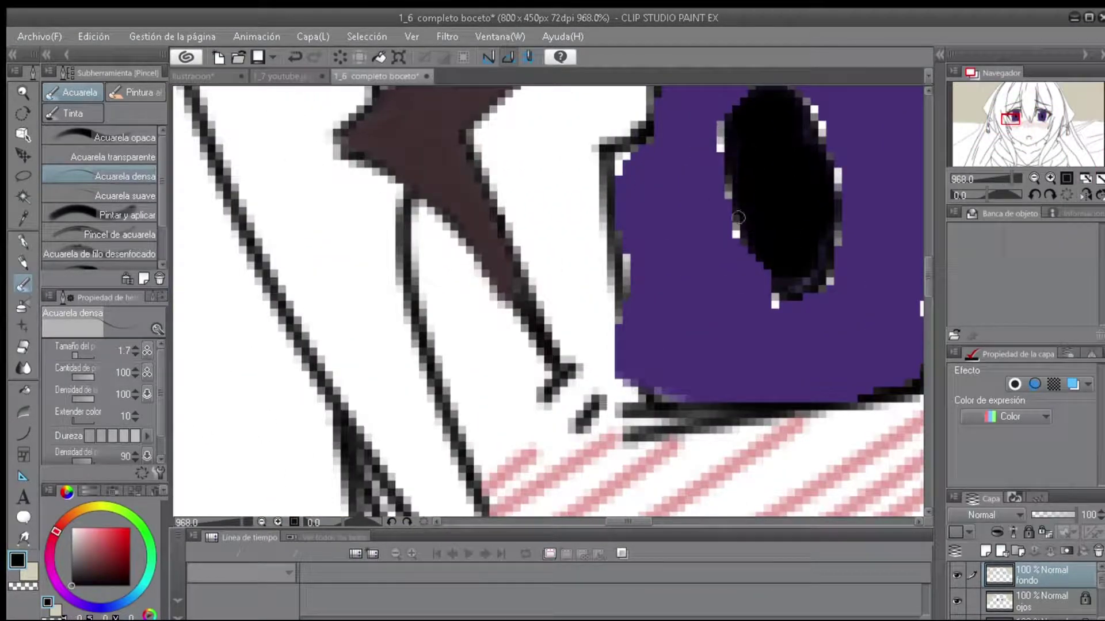
pyautogui.moveTo(818, 140); pyautogui.dragTo(834, 265)
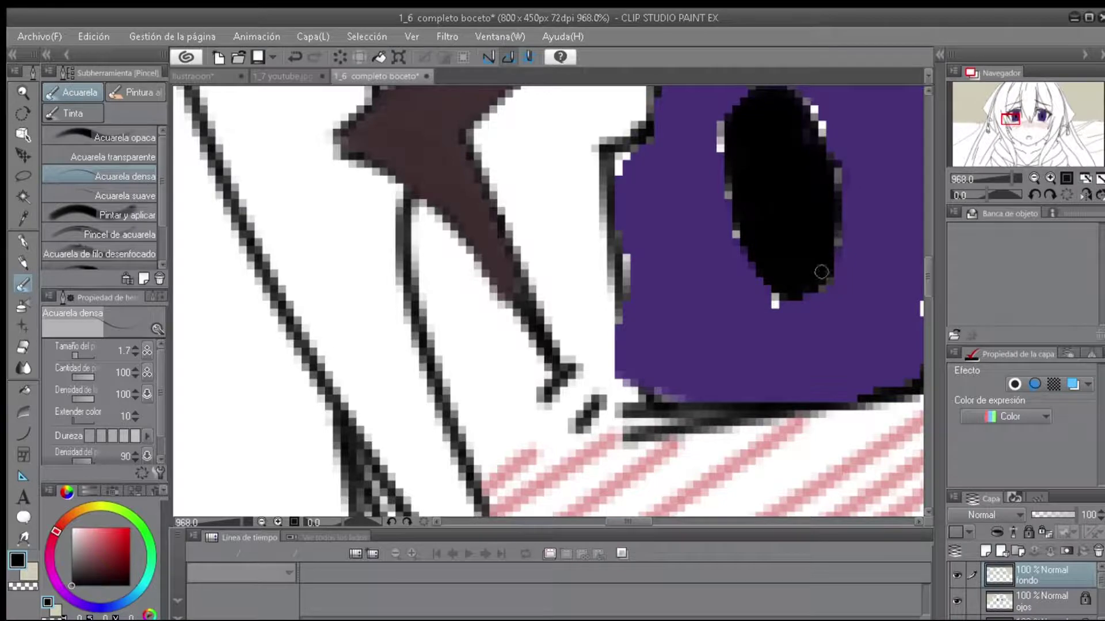
pyautogui.scroll(-3, 817, 241)
pyautogui.scroll(2, 806, 241)
pyautogui.moveTo(765, 224); pyautogui.dragTo(775, 266)
pyautogui.scroll(-3, 775, 266)
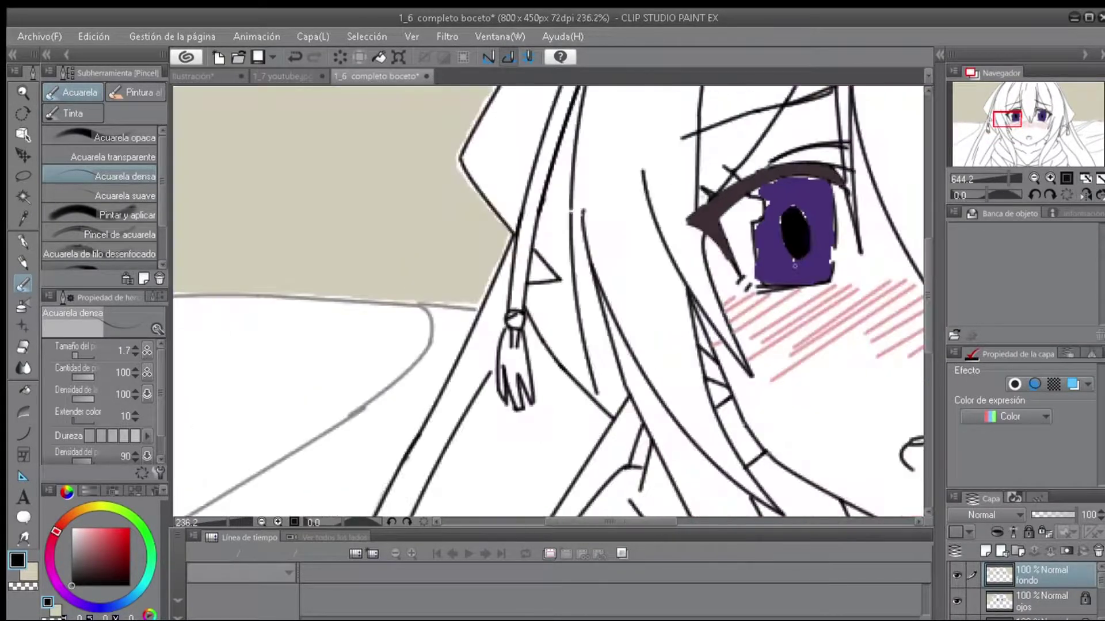
pyautogui.scroll(3, 691, 288)
pyautogui.scroll(-1, 460, 378)
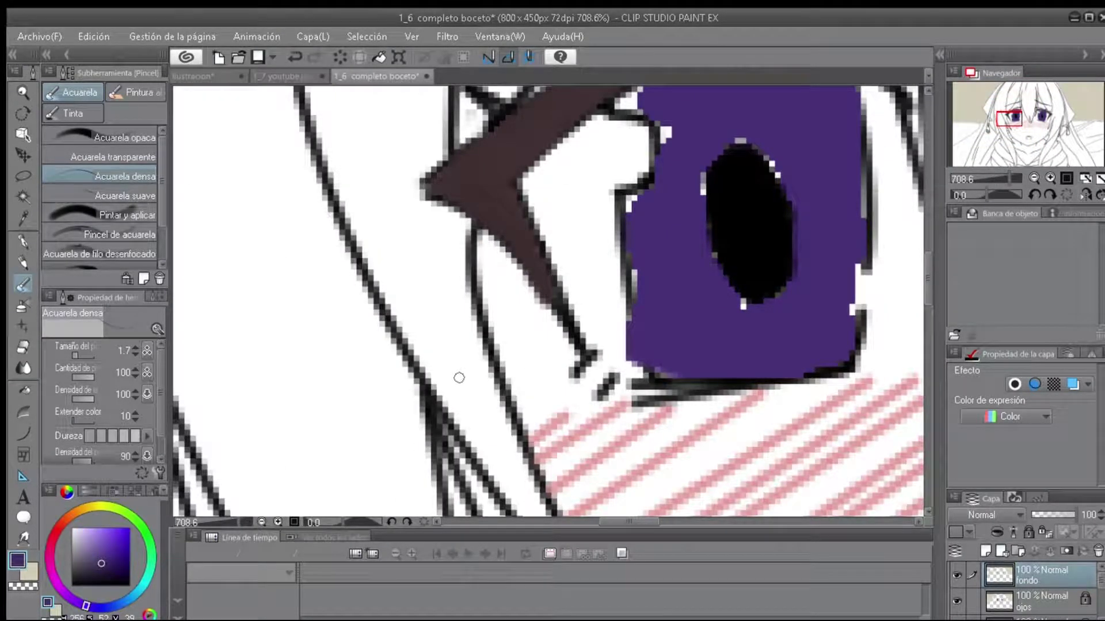
pyautogui.scroll(-3, 457, 375)
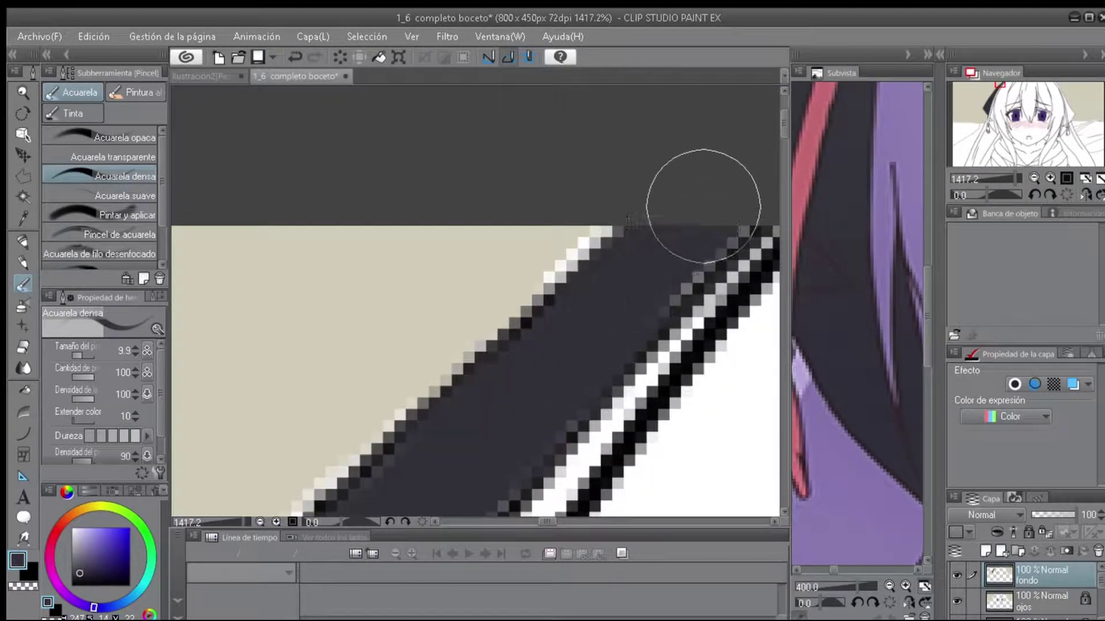
# Paint the dark inner area of the left-side hair in dark blue-grey with the dense watercolour brush at size 9.9.
pyautogui.moveTo(703, 192); pyautogui.dragTo(561, 395)
pyautogui.scroll(-3, 561, 395)
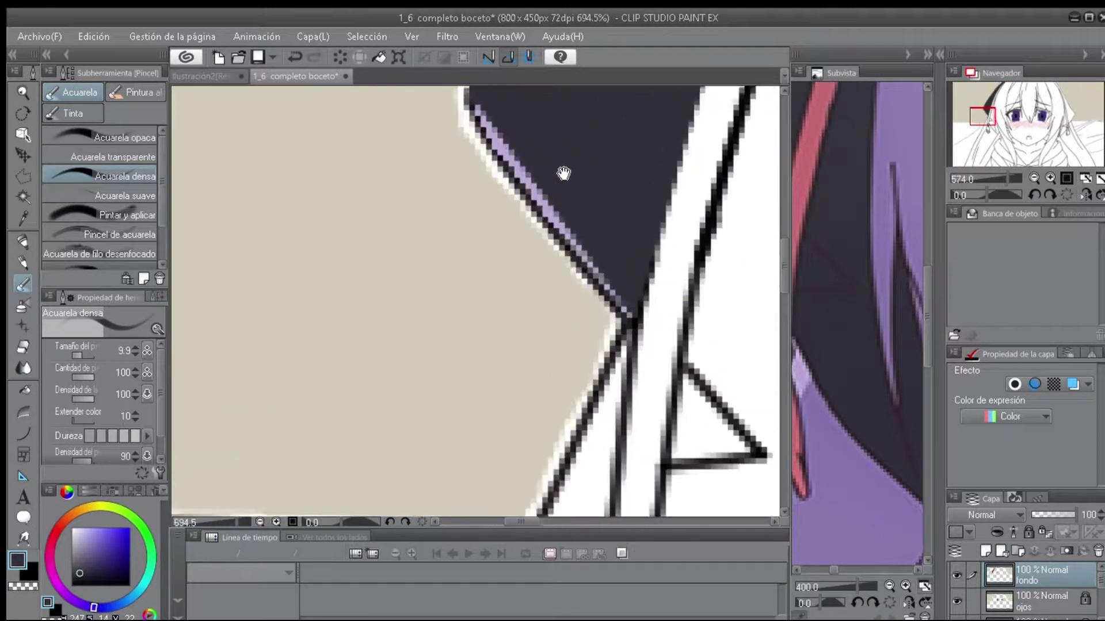
pyautogui.scroll(5, 565, 173)
pyautogui.scroll(-6, 500, 229)
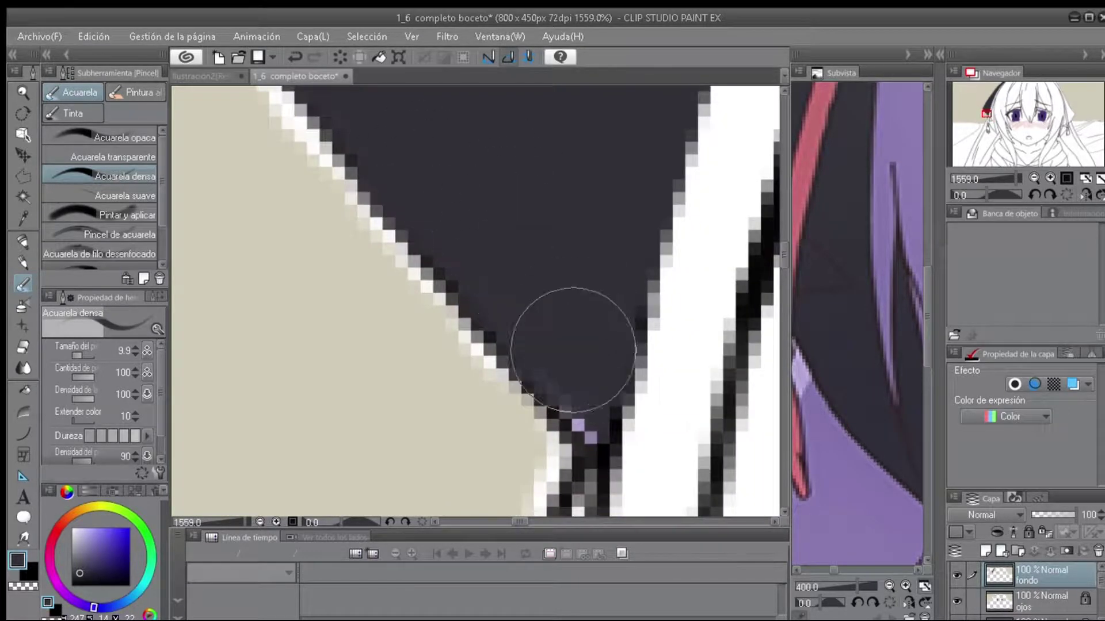
pyautogui.click(19, 176)
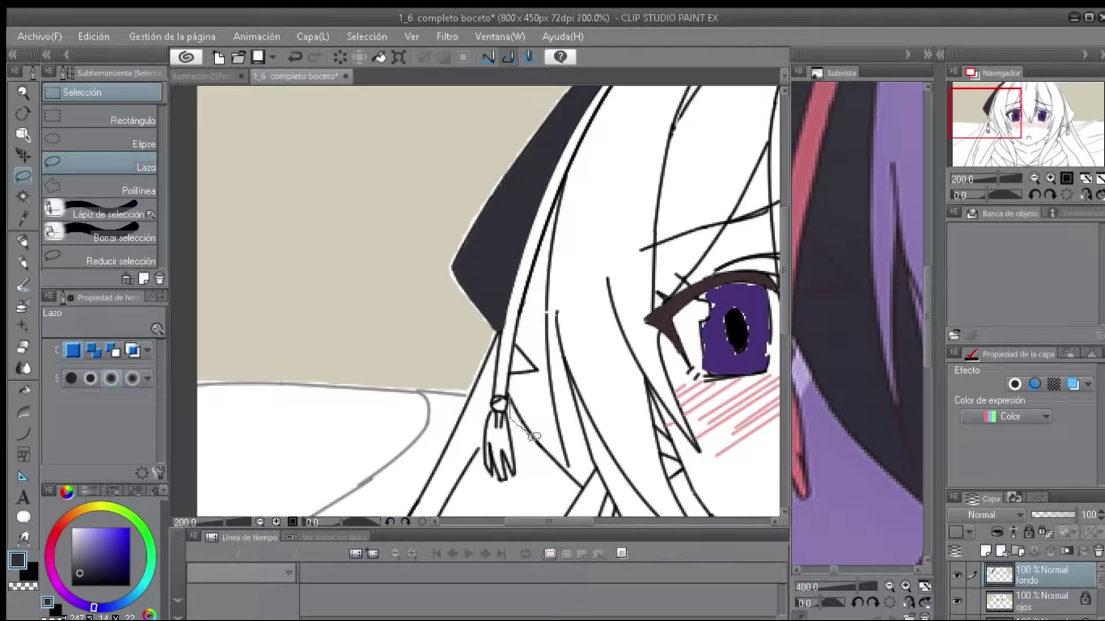
pyautogui.click(508, 396)
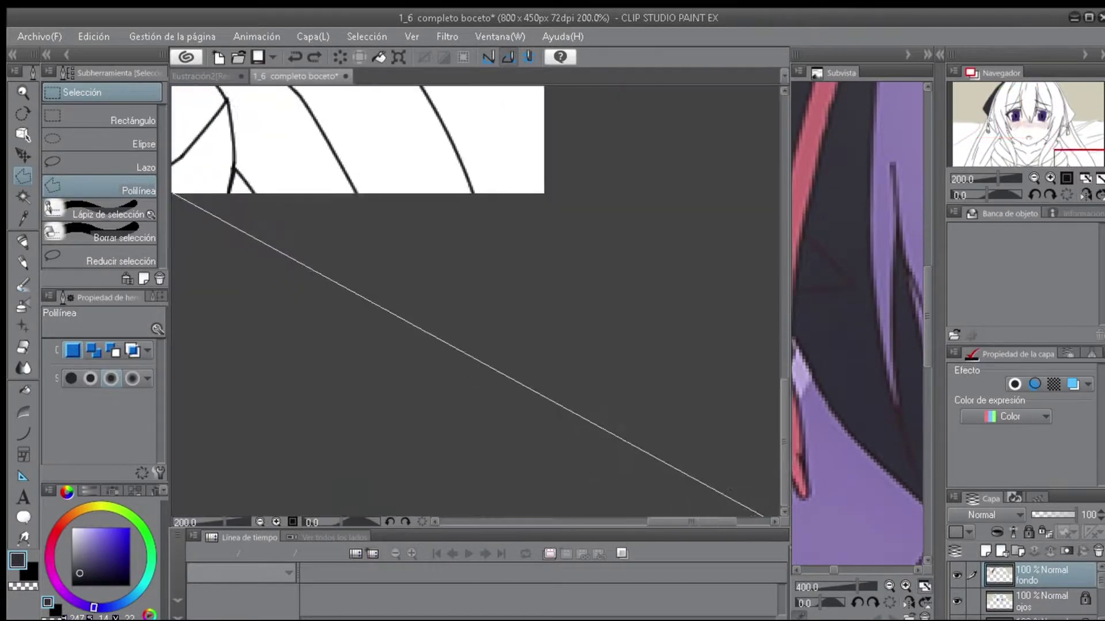
pyautogui.click(841, 408)
pyautogui.scroll(-1, 841, 408)
pyautogui.scroll(-2, 576, 374)
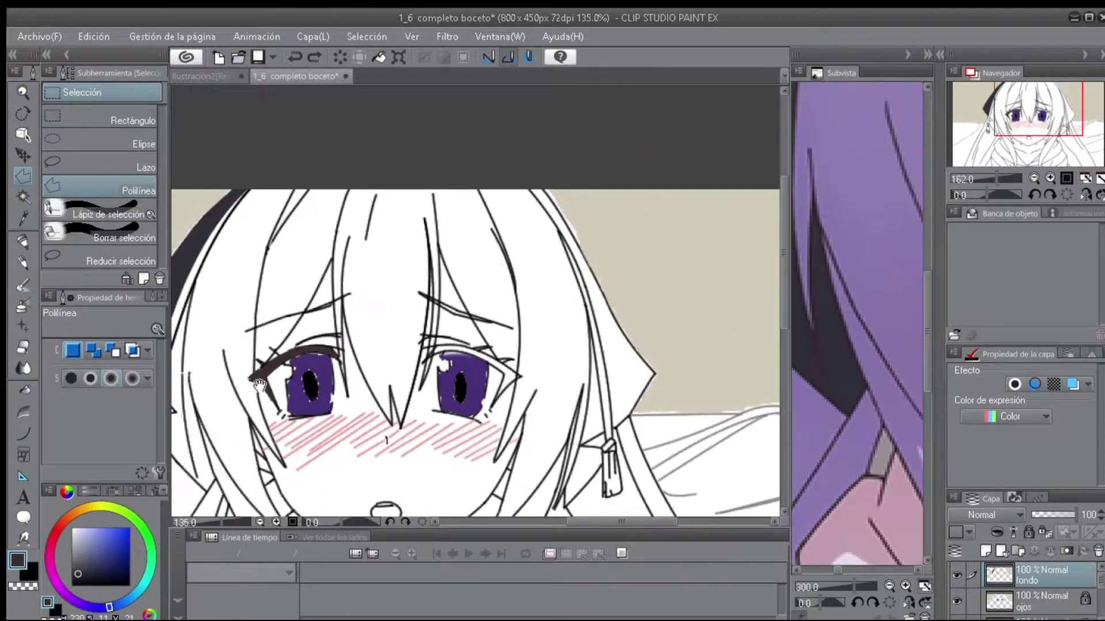
# Unlock the Capa 1 line layer and draw a black curve of size 3.0 along the hair strand beside the left eye.
pyautogui.scroll(3, 615, 345)
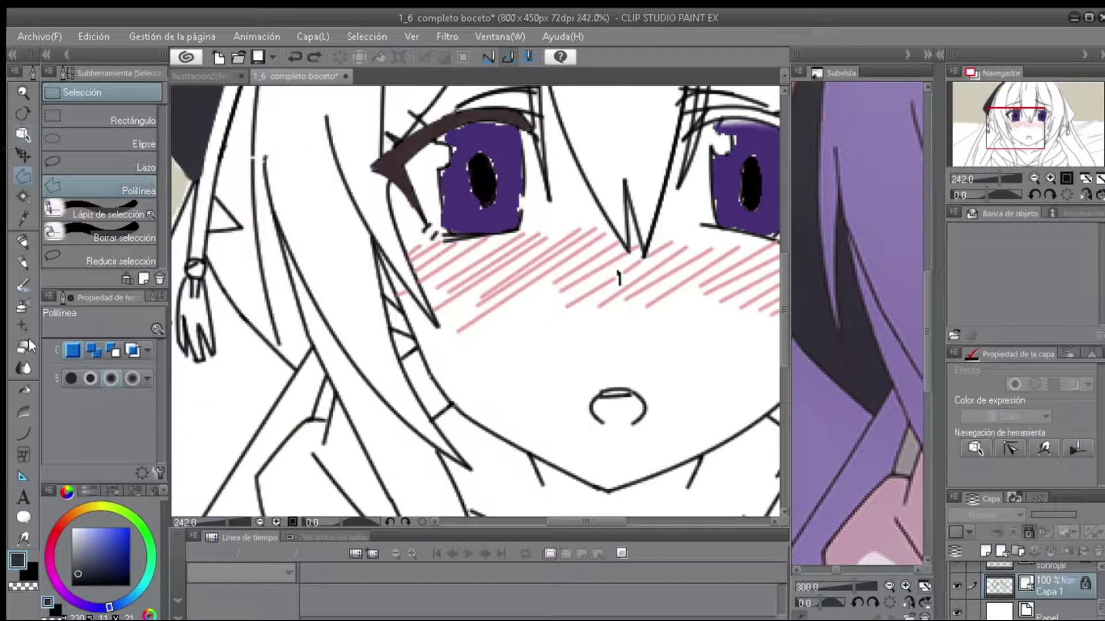
pyautogui.click(23, 433)
pyautogui.press('x')
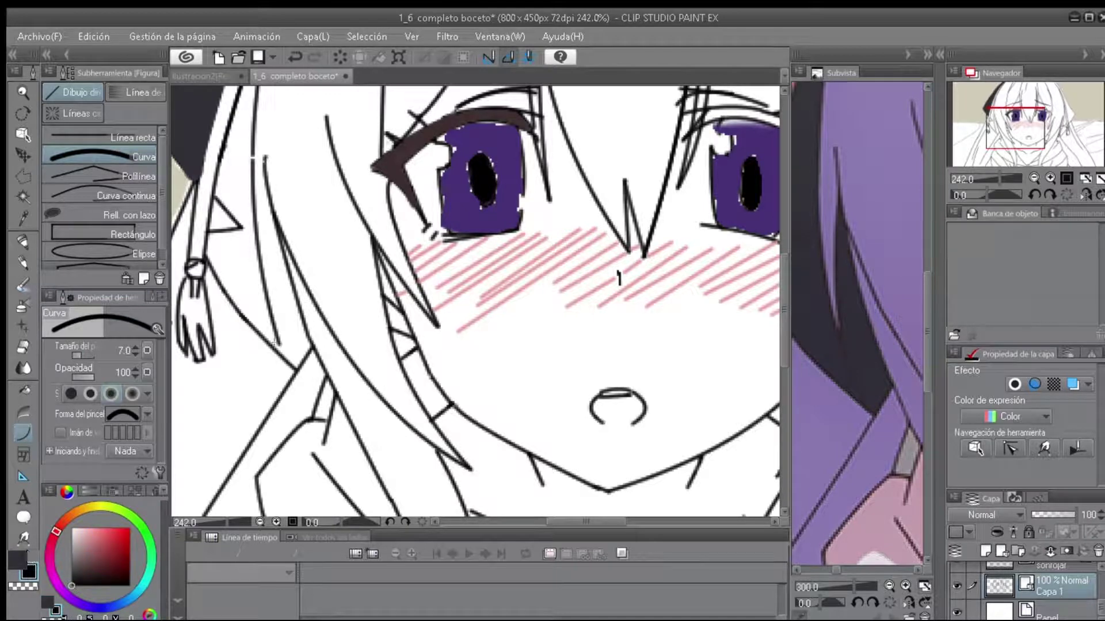
pyautogui.press('y')
pyautogui.click(23, 197)
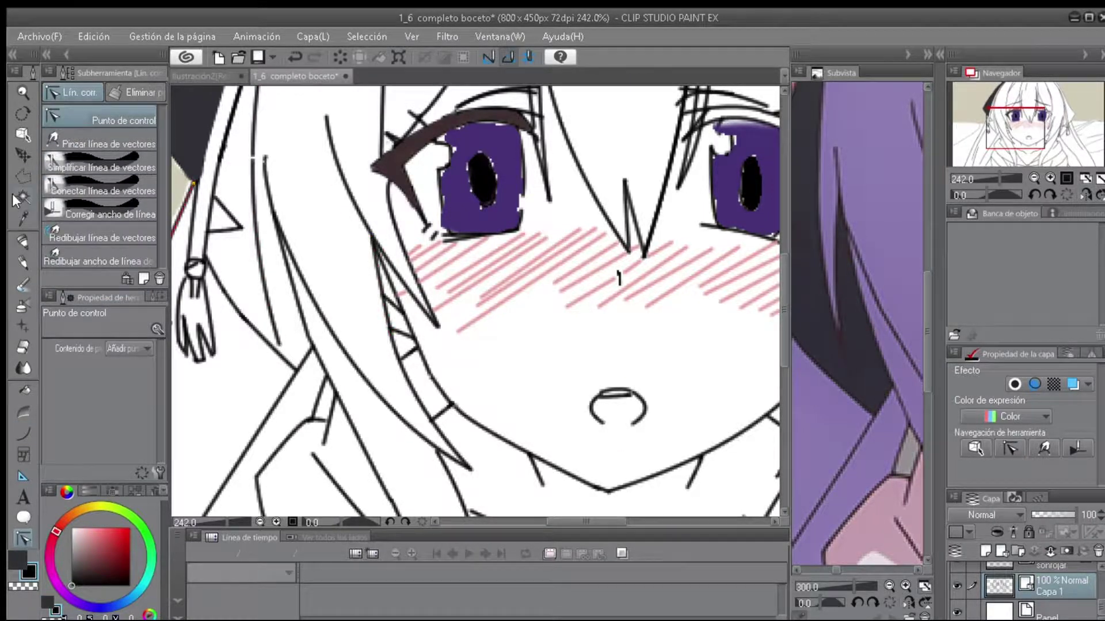
pyautogui.scroll(-4, 610, 494)
pyautogui.scroll(4, 685, 386)
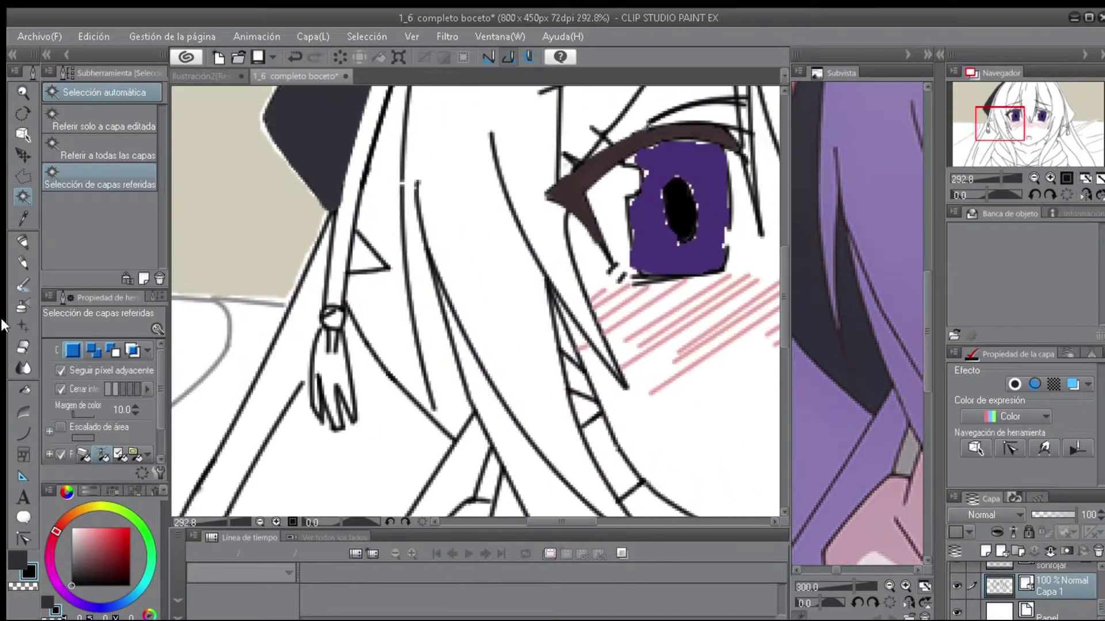
pyautogui.click(23, 433)
pyautogui.moveTo(432, 405); pyautogui.dragTo(417, 184)
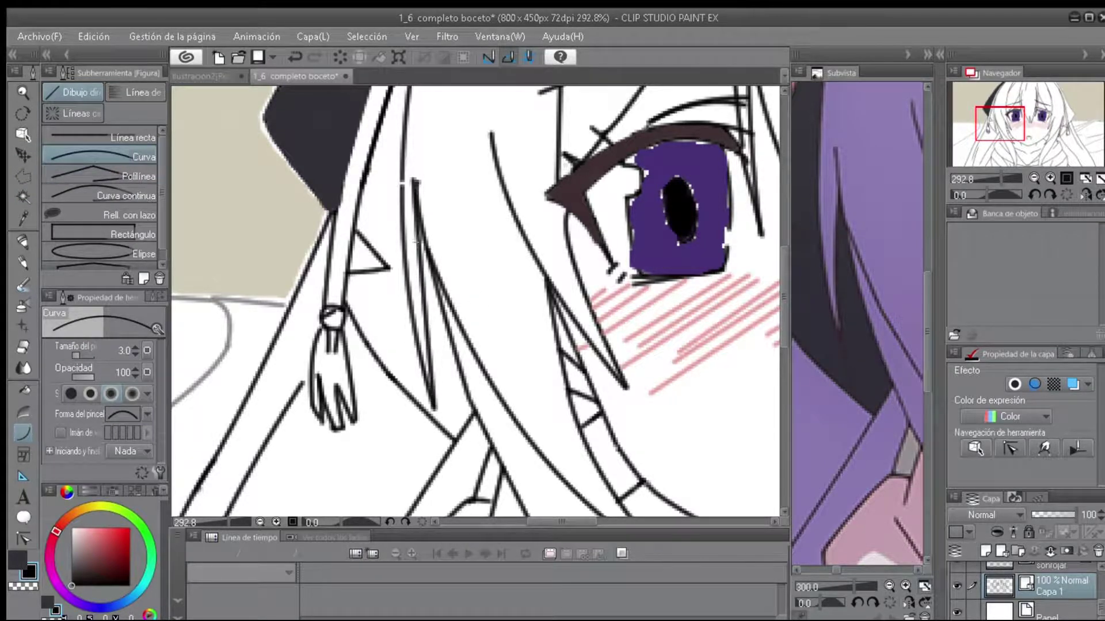
# Select the new hair strand curve with the Objeto tool, and lock the Capa 1 layer.
pyautogui.press('o')
pyautogui.click(425, 288)
pyautogui.scroll(-2, 478, 299)
pyautogui.click(1028, 532)
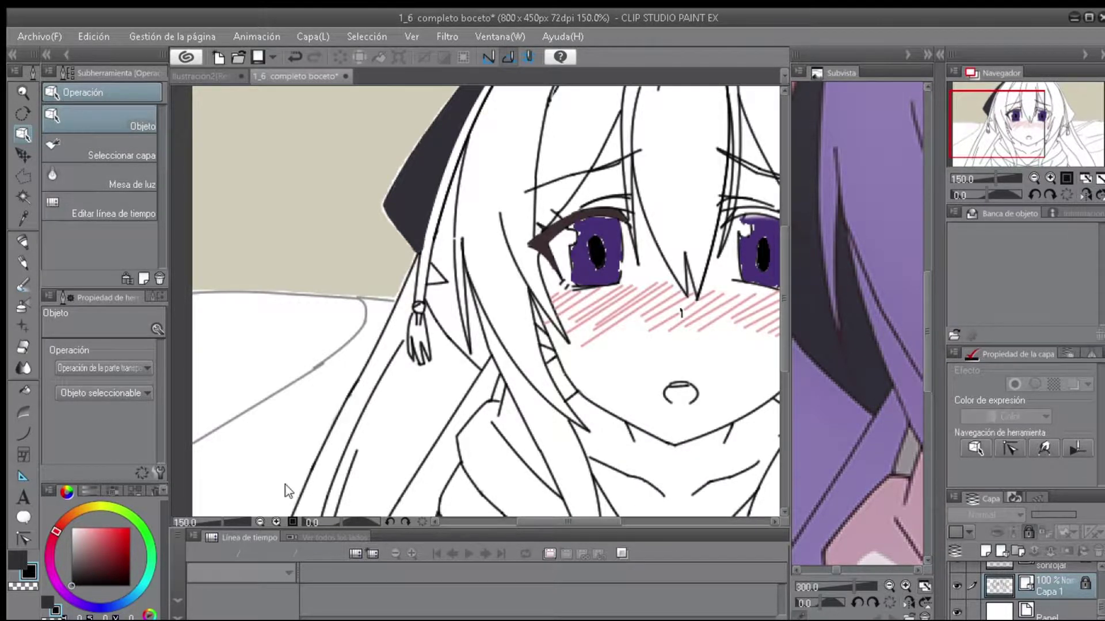
pyautogui.scroll(3, 412, 316)
pyautogui.click(23, 176)
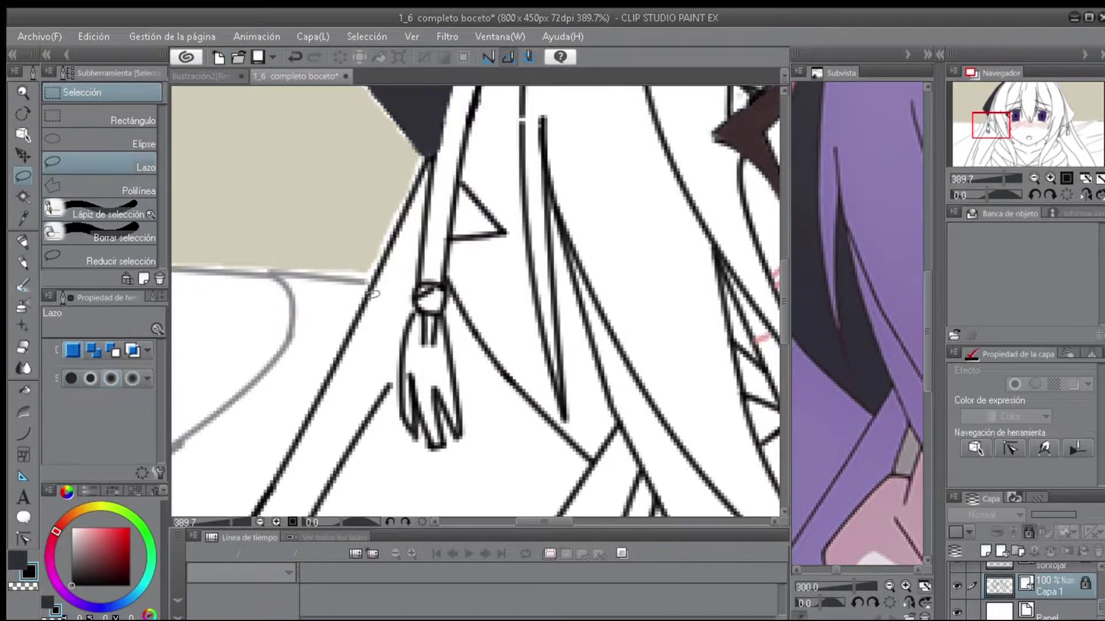
pyautogui.scroll(1, 403, 305)
pyautogui.moveTo(640, 403)
pyautogui.mouseDown()
pyautogui.moveTo(618, 417)
pyautogui.moveTo(467, 299)
pyautogui.mouseUp()
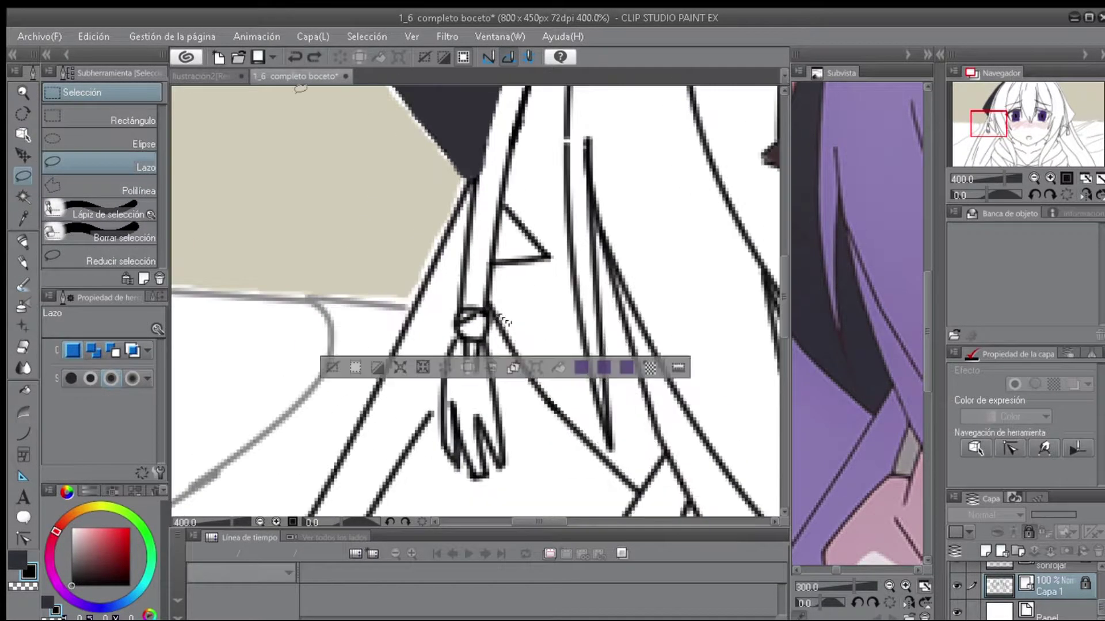
pyautogui.hotkey('ctrl', 'z')
# Select the inner hair areas beside the left eye with Polilínea, following the strands, and fill them with black on the fondo layer.
pyautogui.click(138, 191)
pyautogui.scroll(1, 507, 374)
pyautogui.click(403, 254)
pyautogui.scroll(-1, 507, 402)
pyautogui.click(486, 360)
pyautogui.click(616, 492)
pyautogui.click(650, 435)
pyautogui.click(555, 115)
pyautogui.scroll(10, 505, 153)
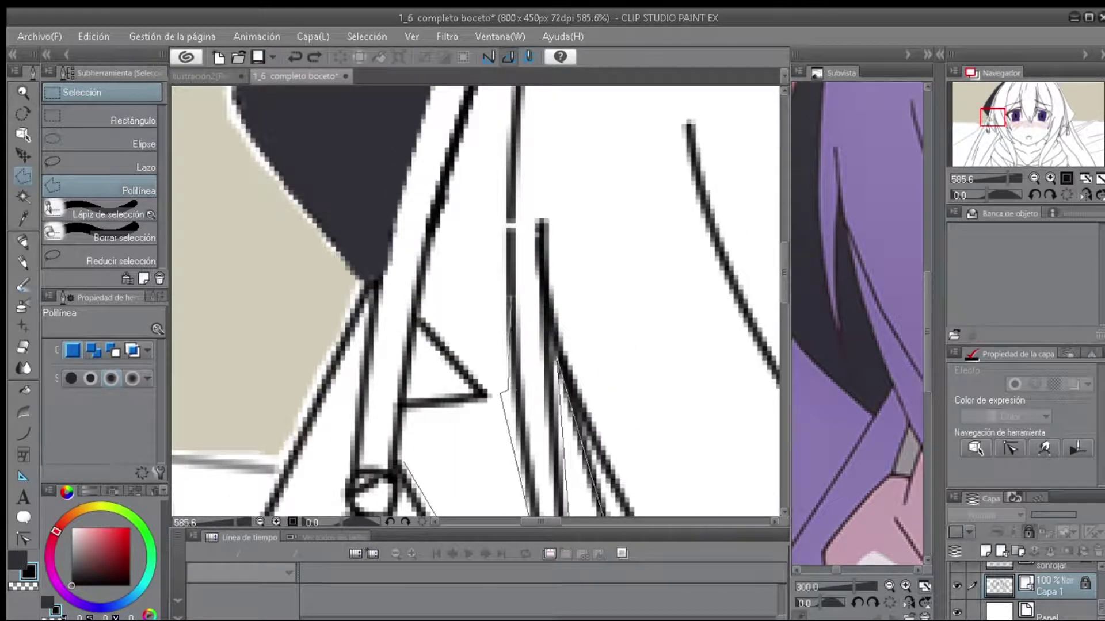
pyautogui.scroll(-6, 420, 449)
pyautogui.click(426, 259)
pyautogui.doubleClick(462, 425)
pyautogui.hotkey('alt', 'BackSpace')
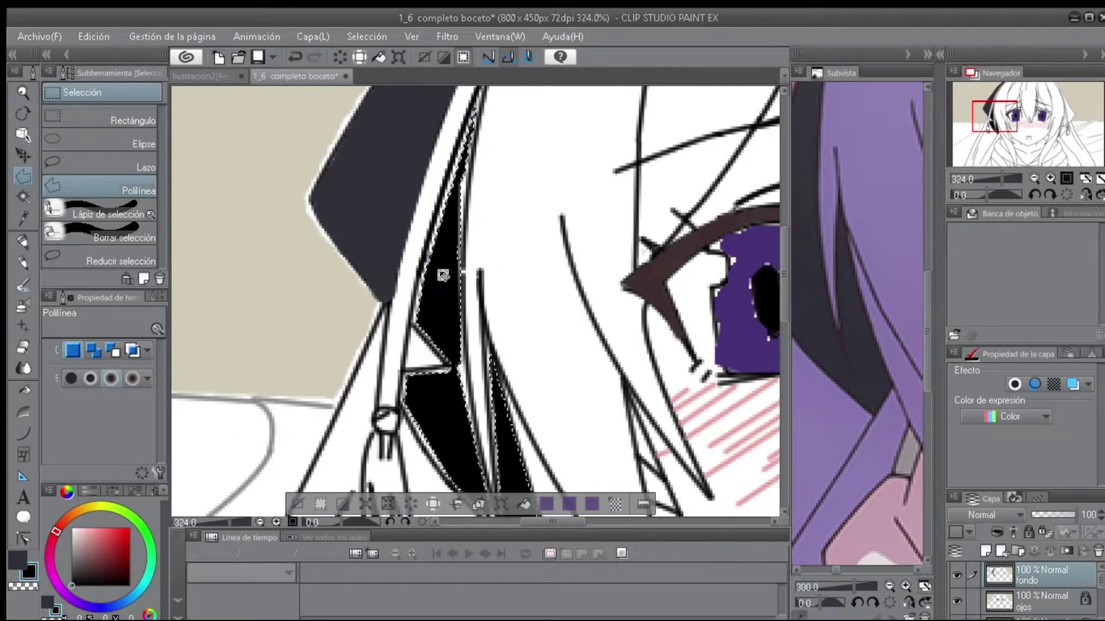
# Recolour the black inner hair areas dark blue-grey with the Rellenar mono marker at size 28.7.
pyautogui.scroll(-3, 462, 424)
pyautogui.scroll(10, 463, 357)
pyautogui.press('p')
pyautogui.moveTo(222, 190)
pyautogui.mouseDown()
pyautogui.moveTo(357, 412)
pyautogui.moveTo(296, 321)
pyautogui.moveTo(323, 360)
pyautogui.mouseUp()
pyautogui.moveTo(455, 478)
pyautogui.mouseDown()
pyautogui.moveTo(311, 288)
pyautogui.moveTo(442, 417)
pyautogui.moveTo(513, 461)
pyautogui.mouseUp()
pyautogui.scroll(-3, 513, 461)
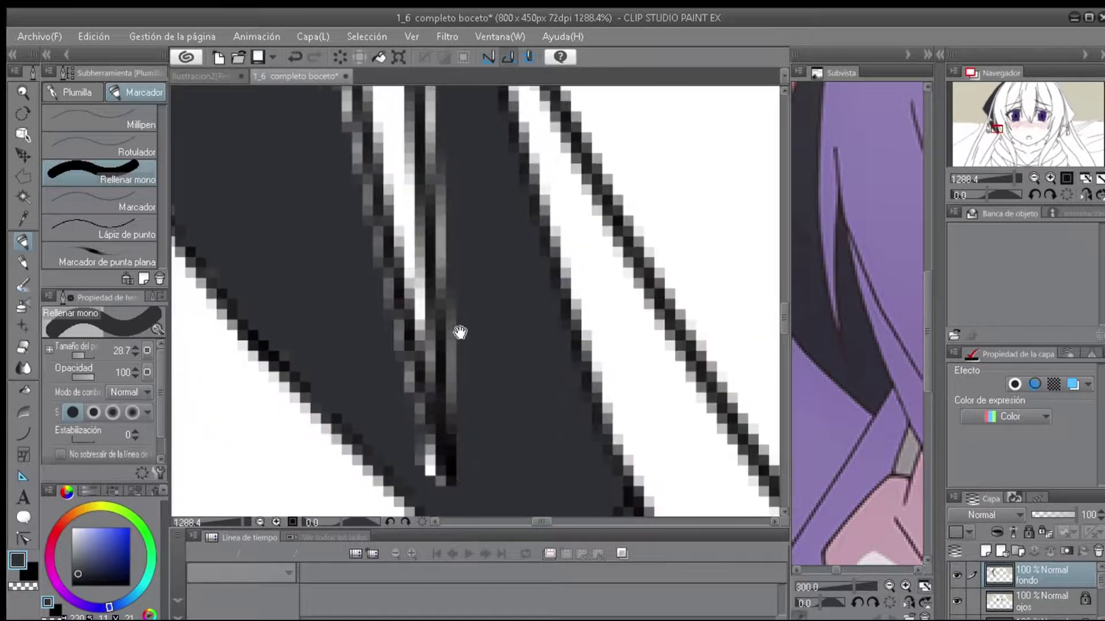
# Cover the light gaps along the inner hair lines near the small triangle using the Acuarela densa brush at size 4.9.
pyautogui.press('b')
pyautogui.click(77, 351)
pyautogui.scroll(4, 442, 359)
pyautogui.click(69, 351)
pyautogui.click(75, 356)
pyautogui.scroll(-1, 358, 237)
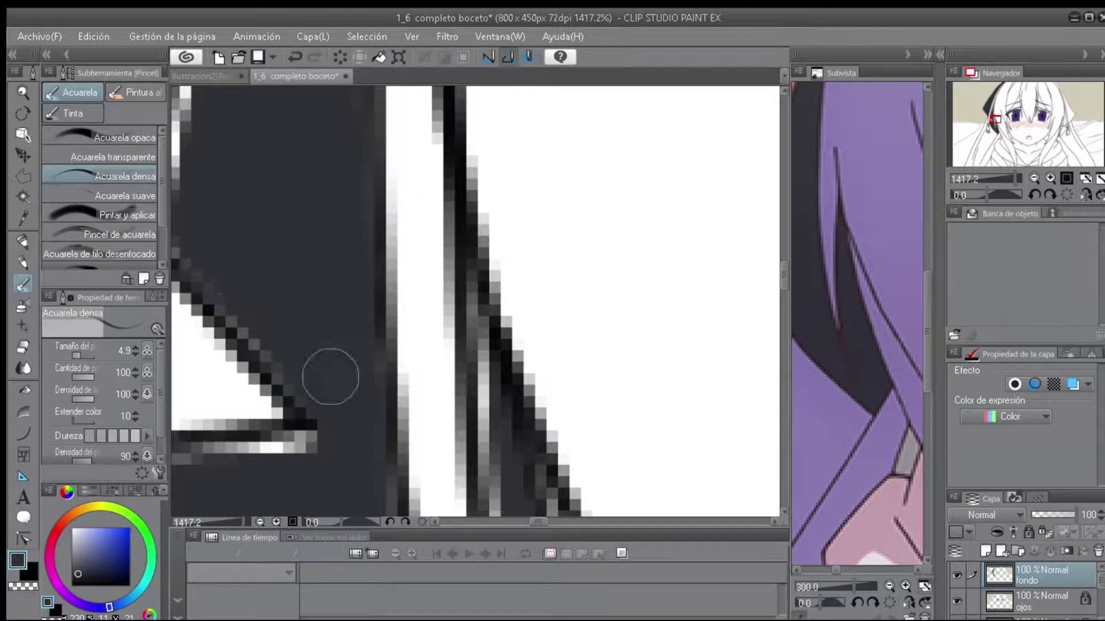
pyautogui.scroll(1, 322, 357)
pyautogui.hscroll(3, 369, 317)
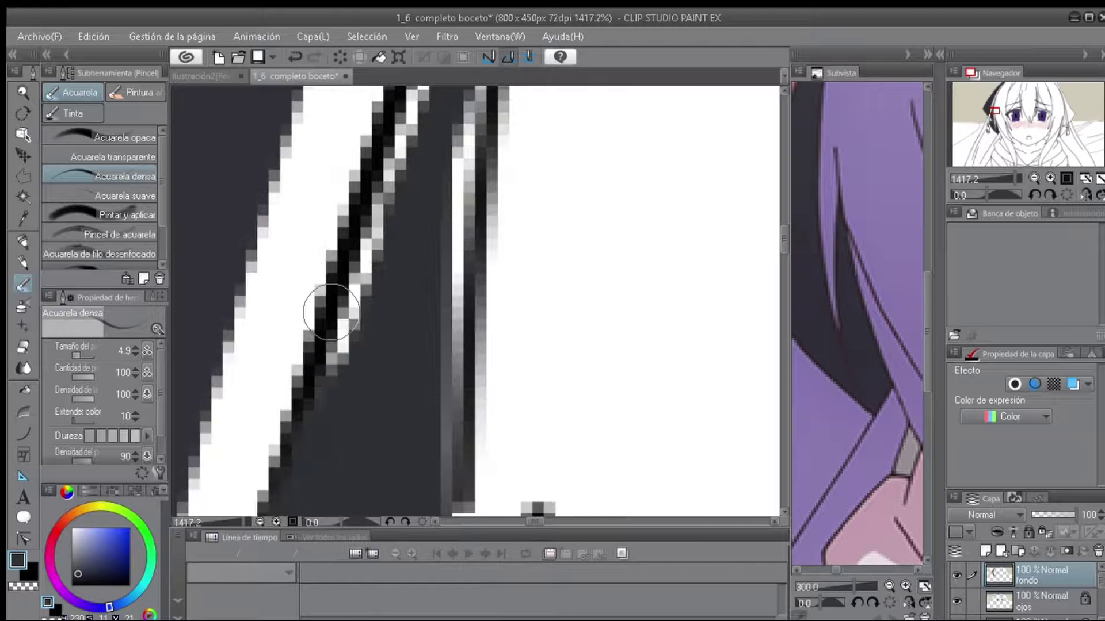
# Paint the narrow upper tip of the inner hair area dark blue-grey with the Acuarela densa brush at size 4.9.
pyautogui.scroll(-2, 415, 216)
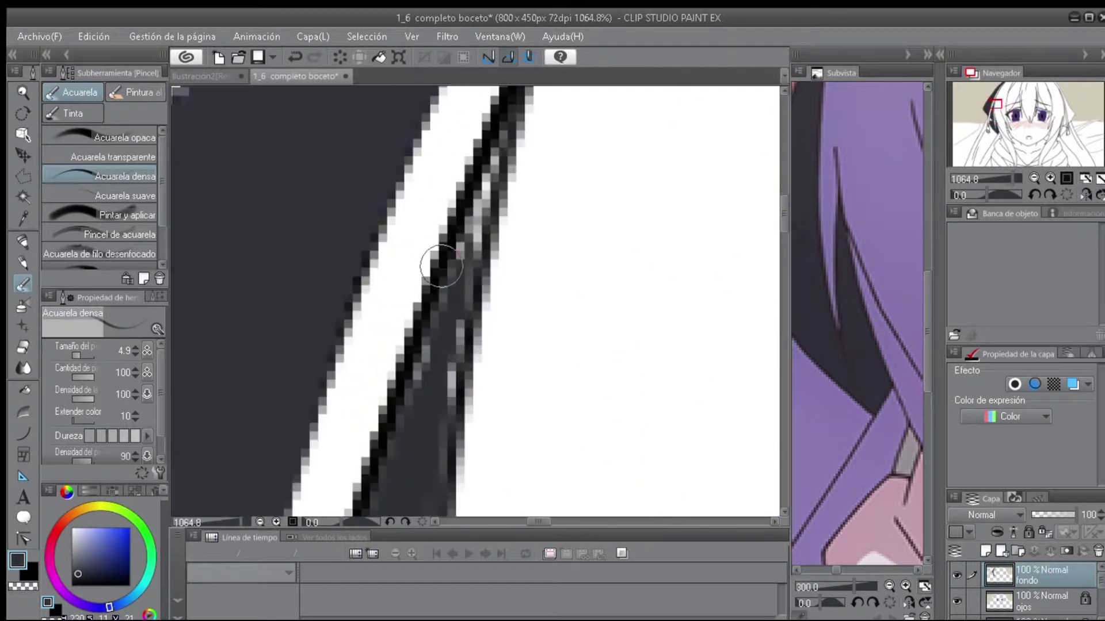
pyautogui.moveTo(453, 298); pyautogui.dragTo(487, 210)
pyautogui.scroll(-1, 414, 449)
pyautogui.scroll(2, 358, 301)
pyautogui.scroll(-4, 348, 218)
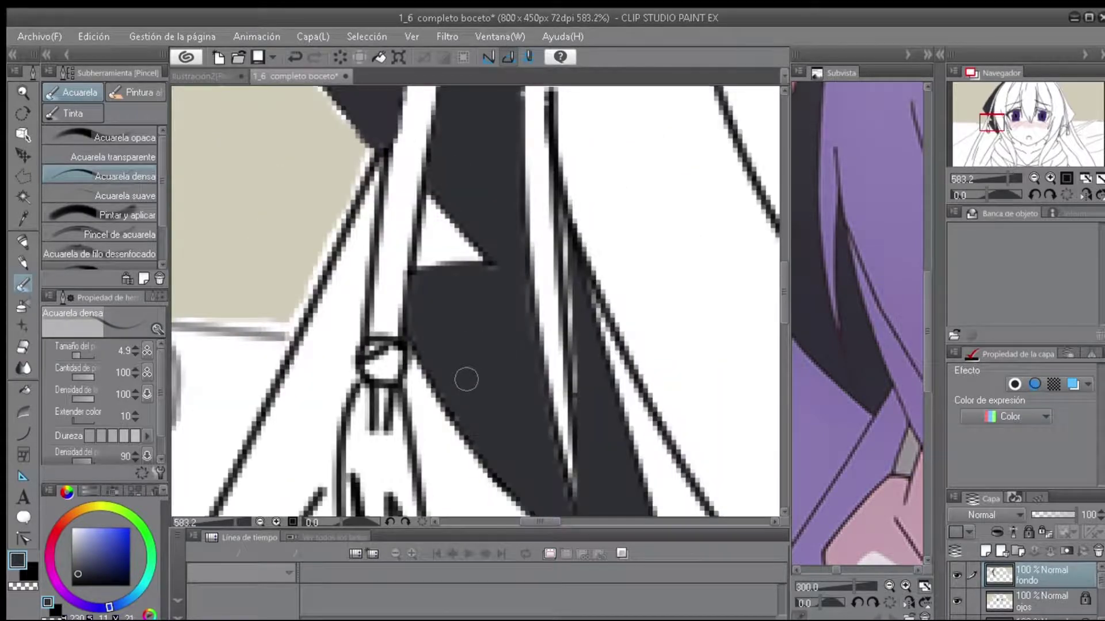
# Select the outer part of the dark shape on the left side of the head with Polilínea, matching the reference's lighter area.
pyautogui.scroll(-5, 466, 379)
pyautogui.moveTo(554, 522); pyautogui.dragTo(594, 528)
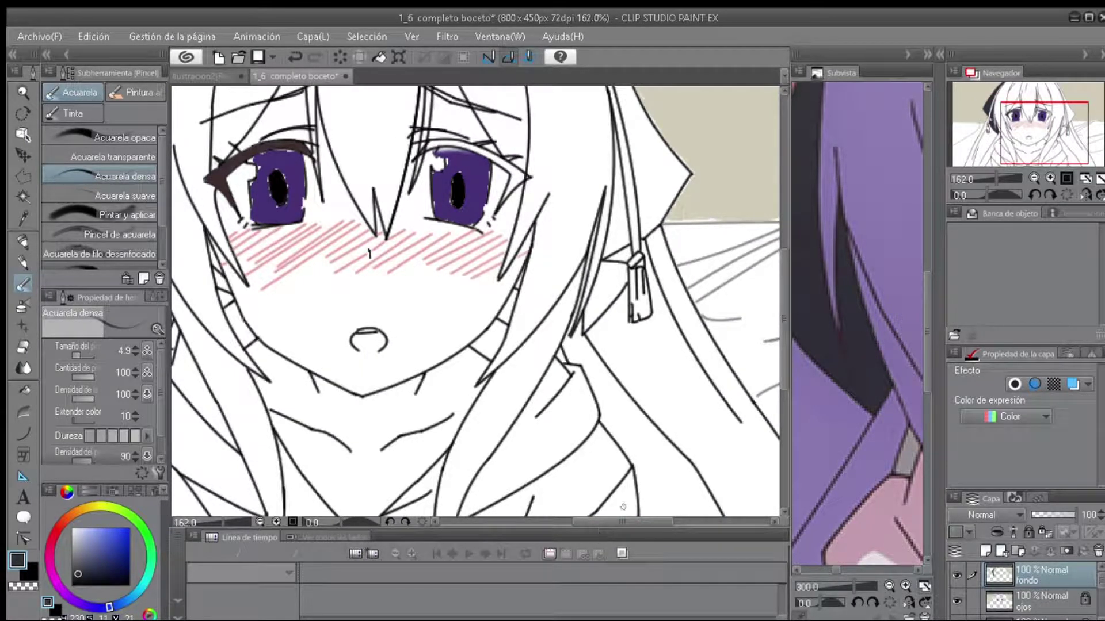
pyautogui.scroll(-3, 857, 322)
pyautogui.scroll(3, 868, 316)
pyautogui.moveTo(440, 353); pyautogui.dragTo(569, 397)
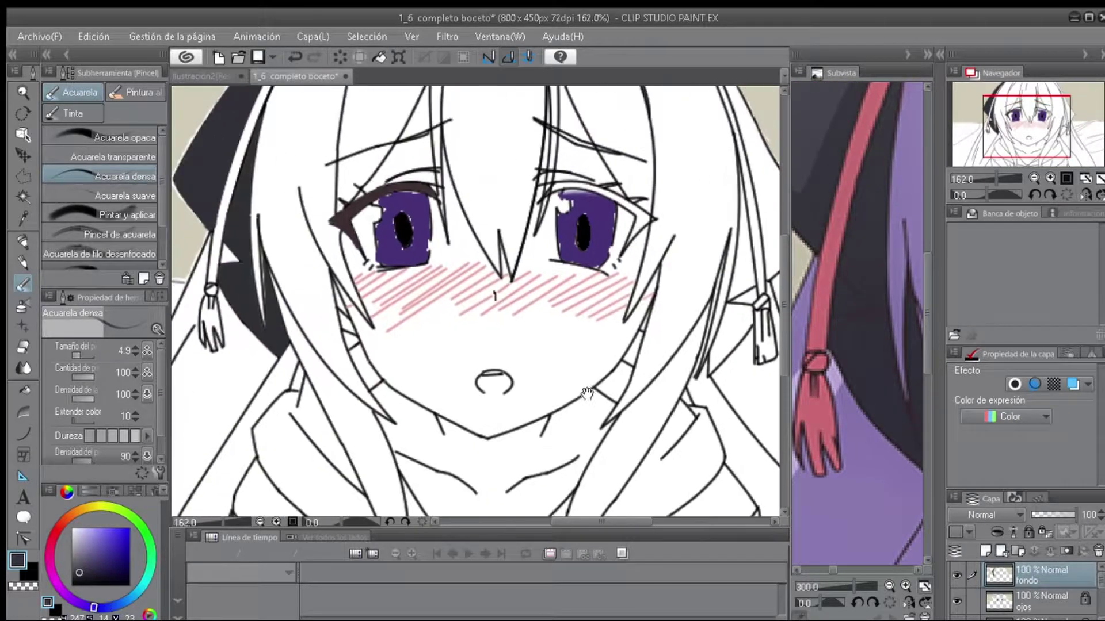
pyautogui.scroll(-2, 813, 150)
pyautogui.click(17, 177)
pyautogui.click(182, 193)
pyautogui.click(205, 202)
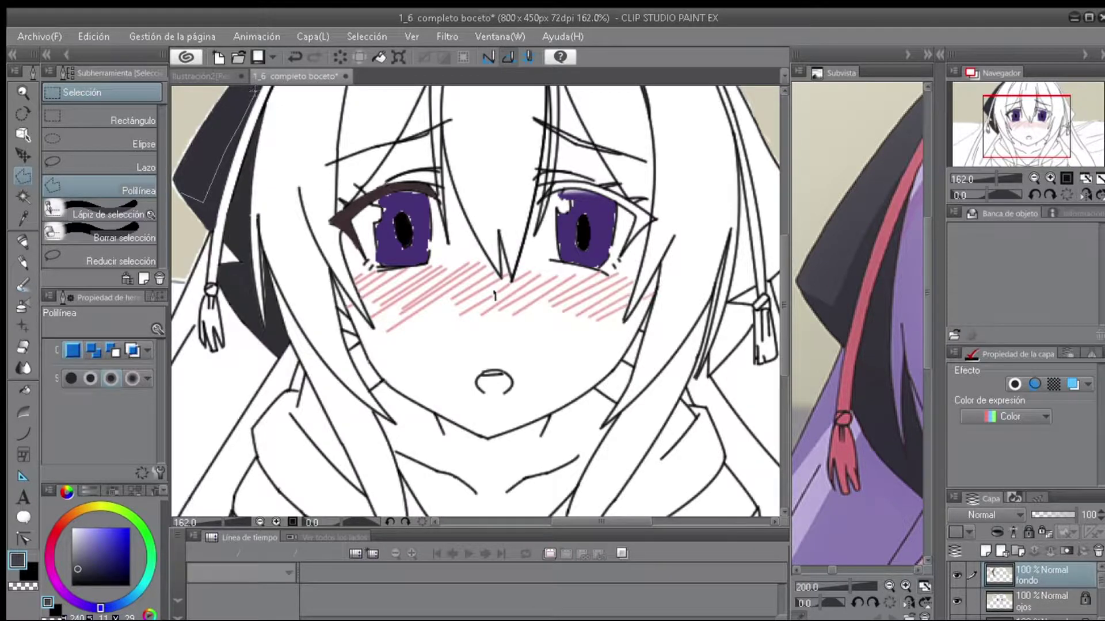
pyautogui.scroll(4, 240, 122)
pyautogui.click(444, 130)
pyautogui.click(375, 187)
pyautogui.click(358, 431)
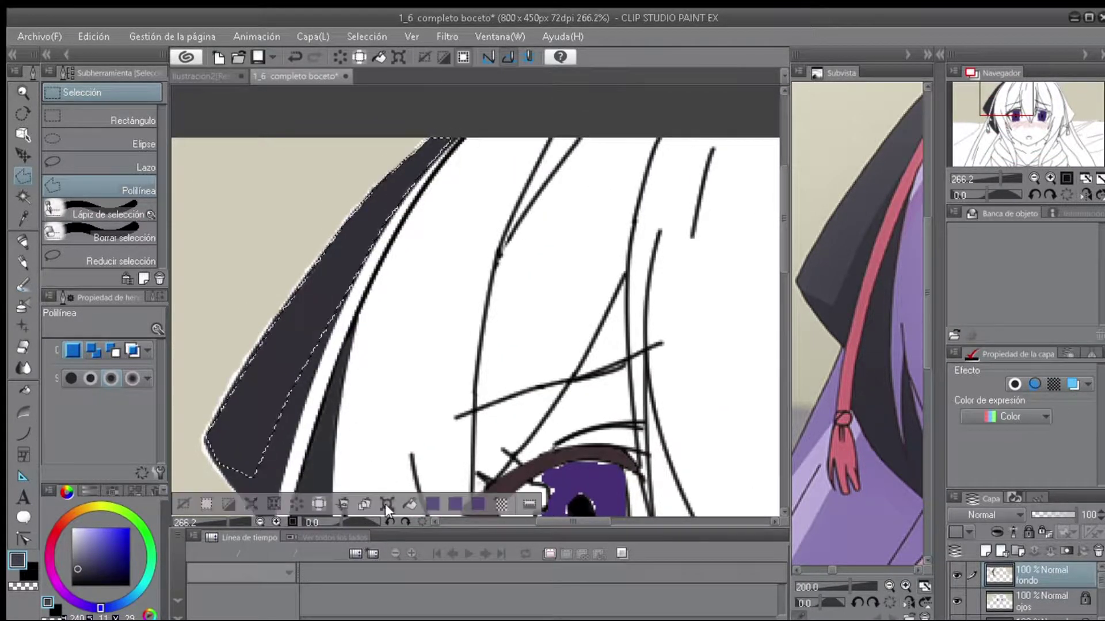
# Recolour the selected outer part in a slightly lighter blue-grey matching the reference, and clear the selection.
pyautogui.click(82, 561)
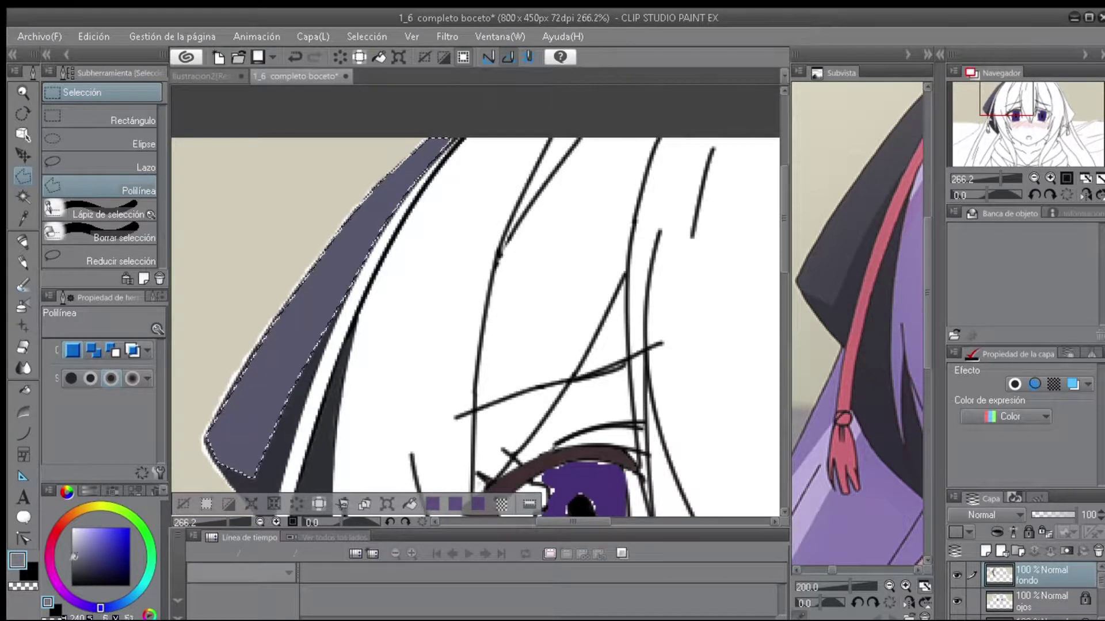
pyautogui.click(830, 257)
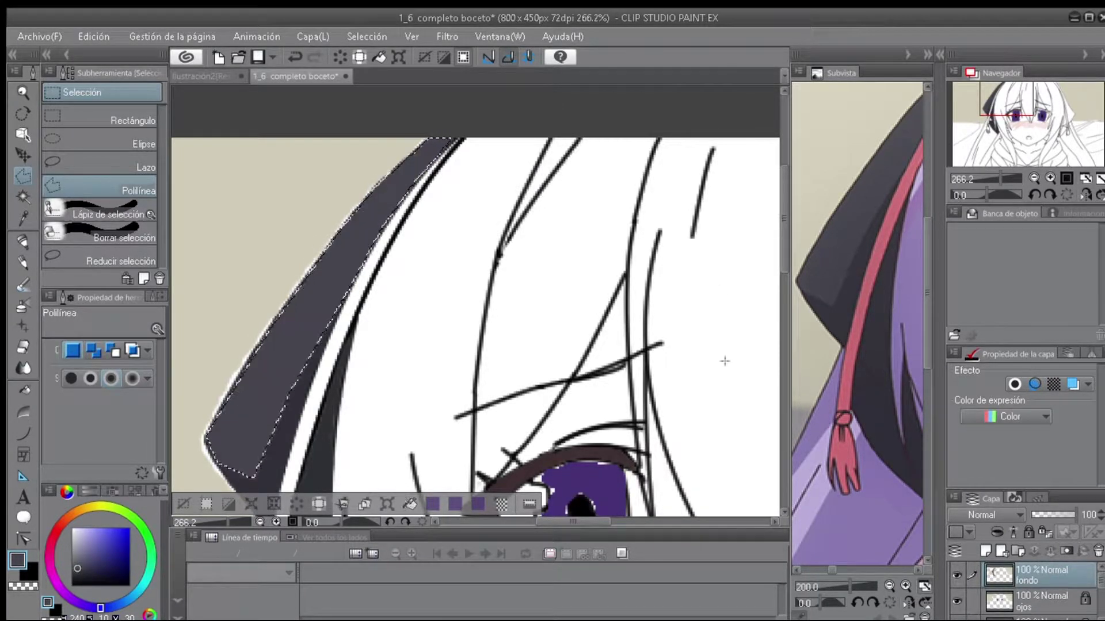
pyautogui.moveTo(330, 411); pyautogui.dragTo(424, 284)
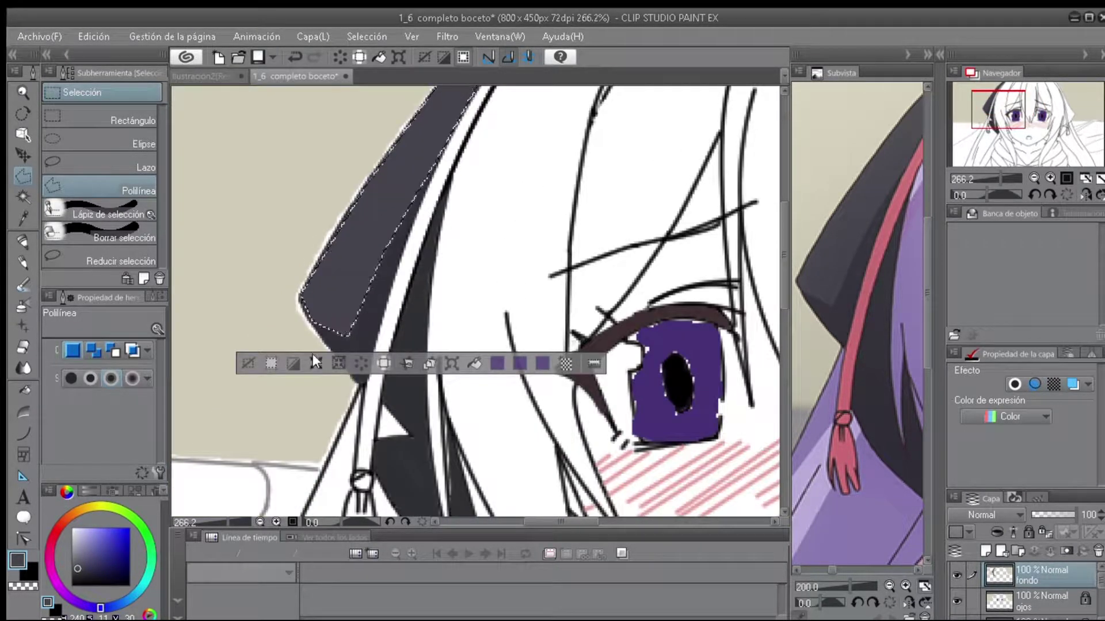
pyautogui.hotkey('ctrl', 'd')
pyautogui.scroll(5, 308, 460)
pyautogui.scroll(-3, 408, 236)
pyautogui.scroll(1, 408, 236)
pyautogui.press('j')
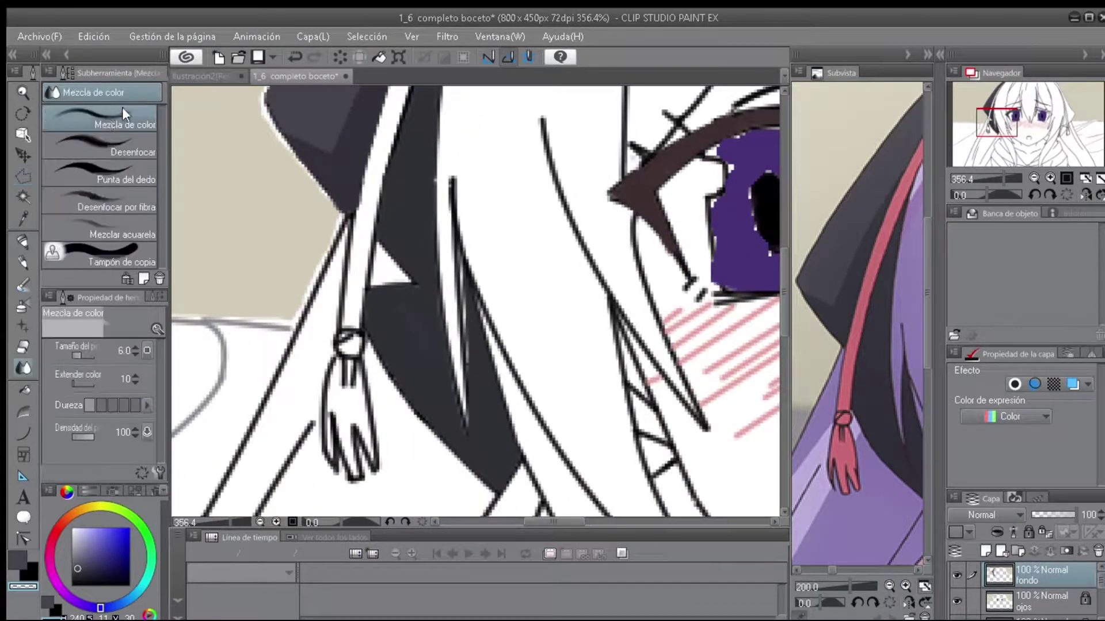
pyautogui.scroll(-3, 614, 439)
pyautogui.scroll(6, 461, 388)
pyautogui.press('c')
pyautogui.scroll(-8, 224, 385)
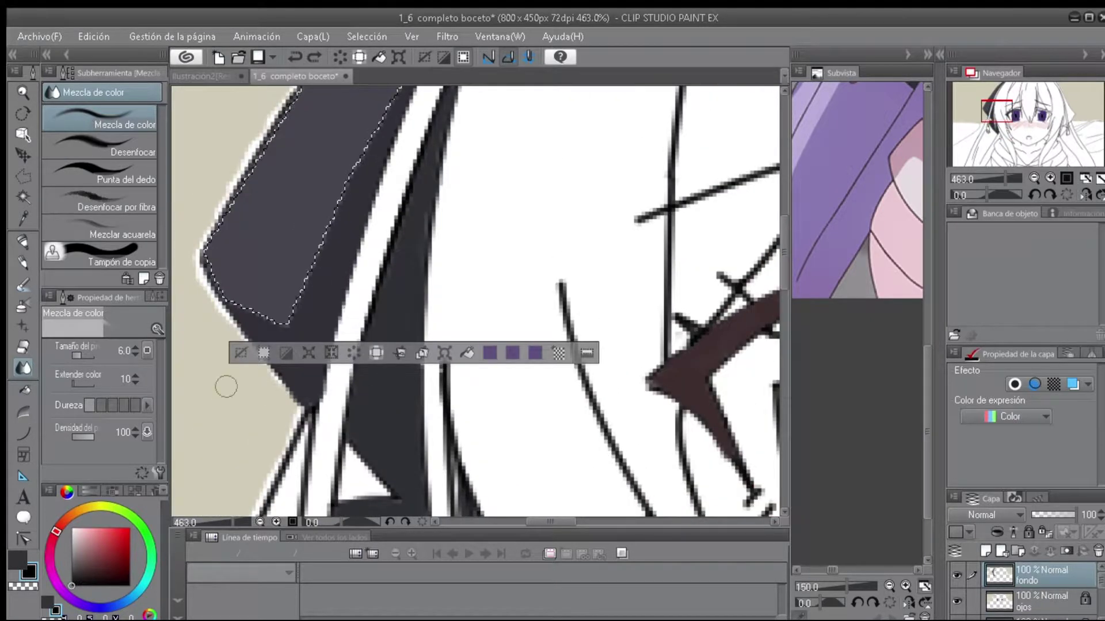
pyautogui.scroll(3, 857, 374)
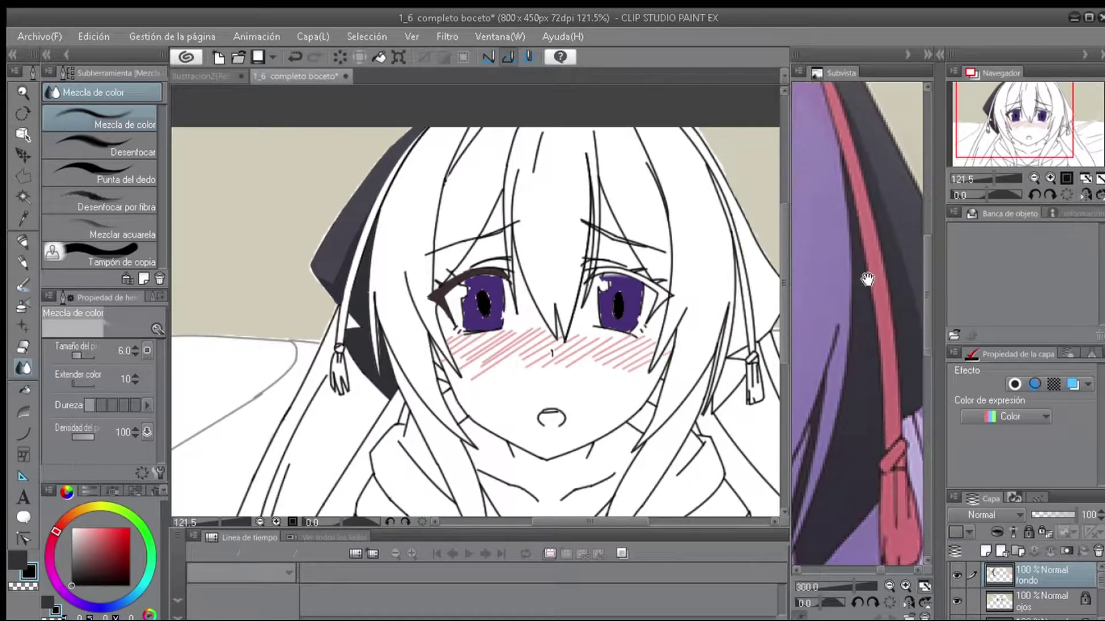
# Redraw the edges of the small white triangle above the left tassel in black with the Curva tool at size 3.0.
pyautogui.scroll(5, 351, 423)
pyautogui.press('u')
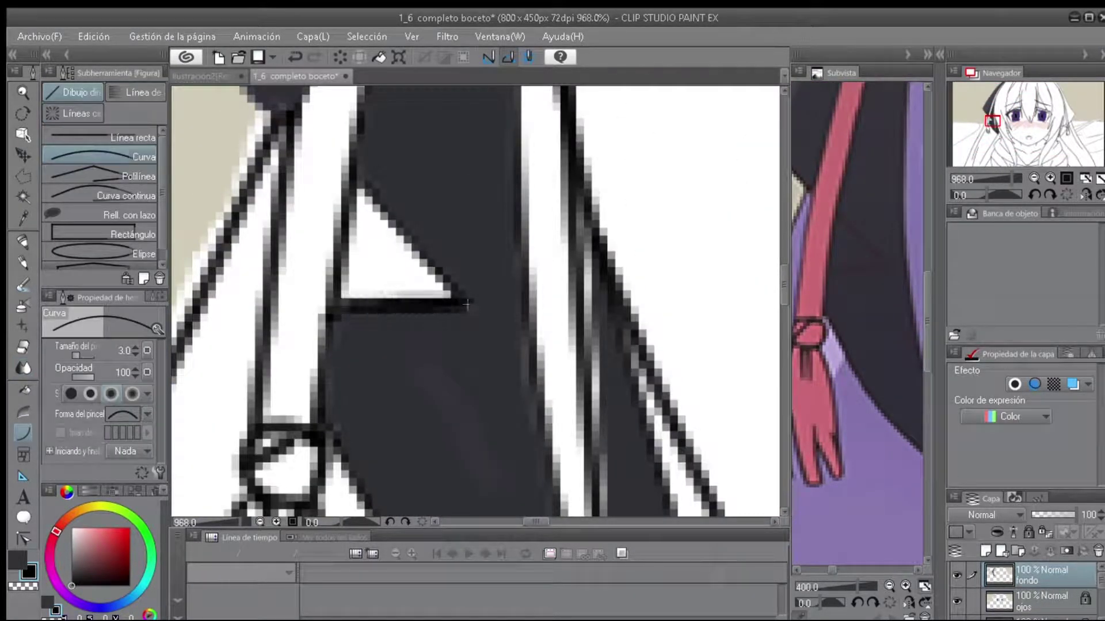
pyautogui.scroll(-2, 461, 267)
pyautogui.scroll(5, 461, 267)
# Fill the small triangle above the left tassel with dark blue-grey using the Rellenar mono marker.
pyautogui.press('p')
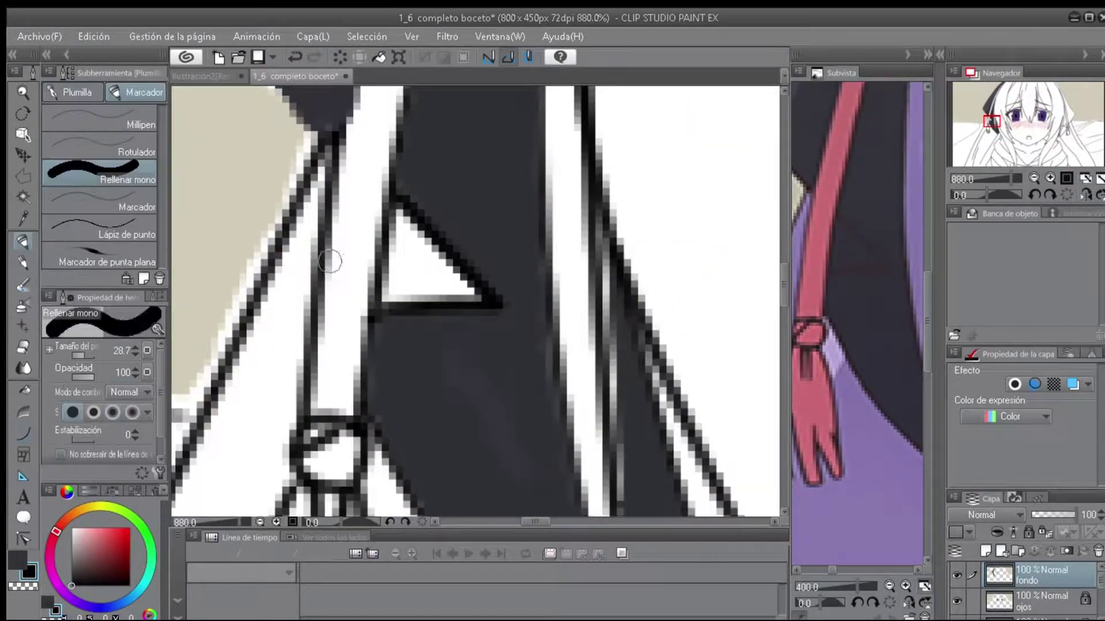
pyautogui.moveTo(352, 273)
pyautogui.mouseDown()
pyautogui.moveTo(370, 155)
pyautogui.moveTo(406, 213)
pyautogui.moveTo(436, 232)
pyautogui.mouseUp()
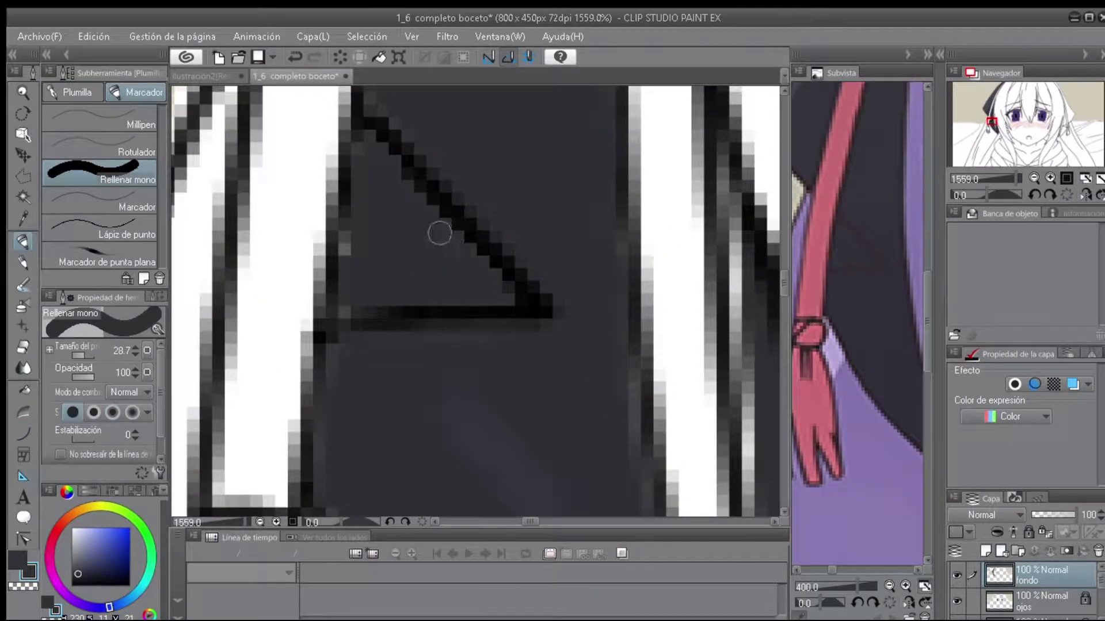
pyautogui.scroll(-10, 436, 232)
pyautogui.scroll(2, 465, 150)
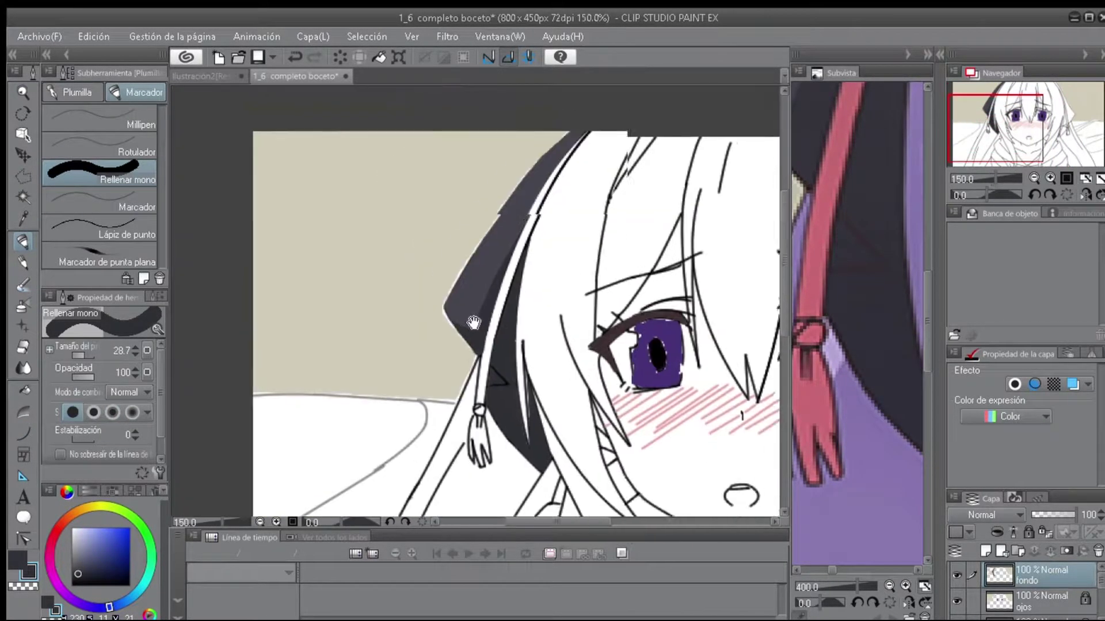
# Try thickening the Capa 1 line art with Corregir ancho de línea at strengths 1.0 and 5.0, and undo it.
pyautogui.click(1076, 449)
pyautogui.moveTo(247, 414); pyautogui.dragTo(375, 153)
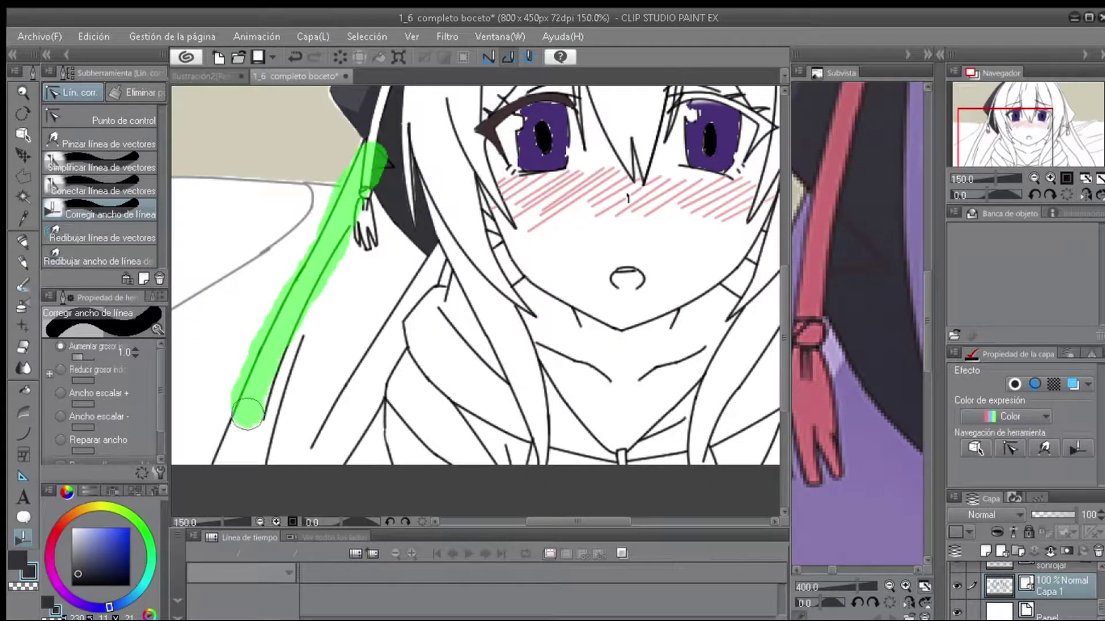
pyautogui.scroll(-3, 403, 262)
pyautogui.scroll(1, 368, 252)
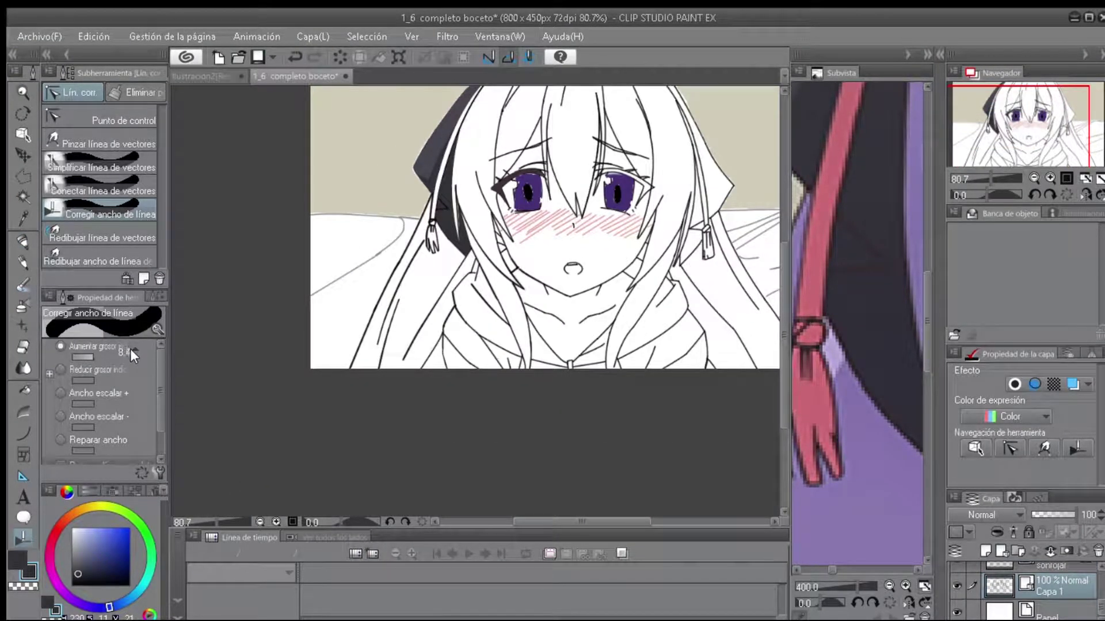
pyautogui.moveTo(130, 347); pyautogui.dragTo(126, 348)
pyautogui.moveTo(437, 288)
pyautogui.mouseDown()
pyautogui.moveTo(575, 202)
pyautogui.moveTo(610, 139)
pyautogui.moveTo(585, 164)
pyautogui.mouseUp()
pyautogui.scroll(2, 584, 164)
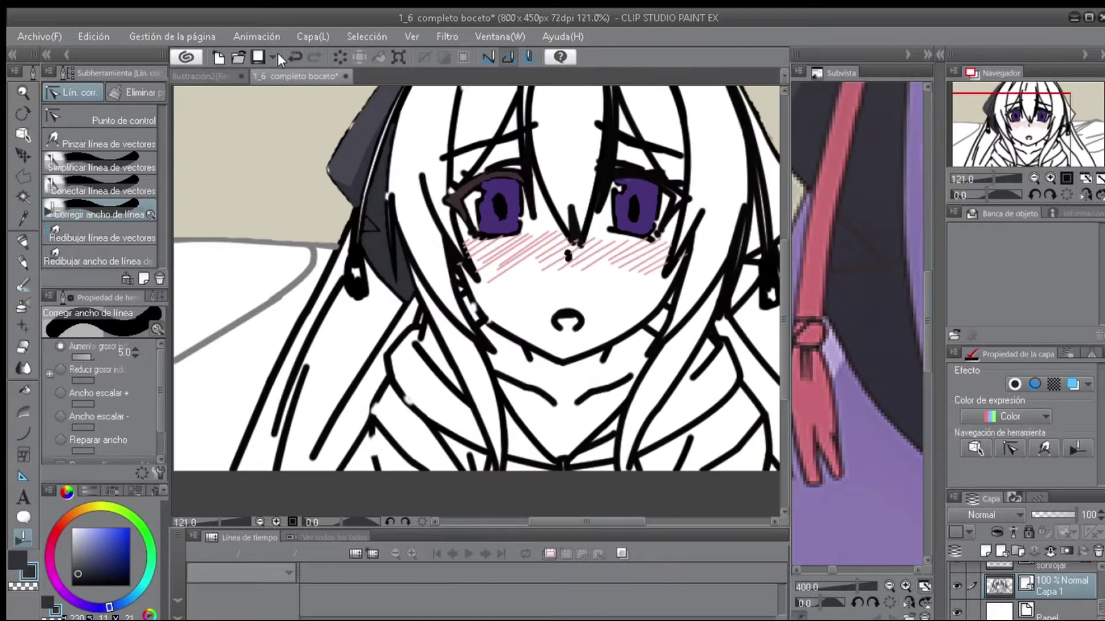
pyautogui.click(295, 53)
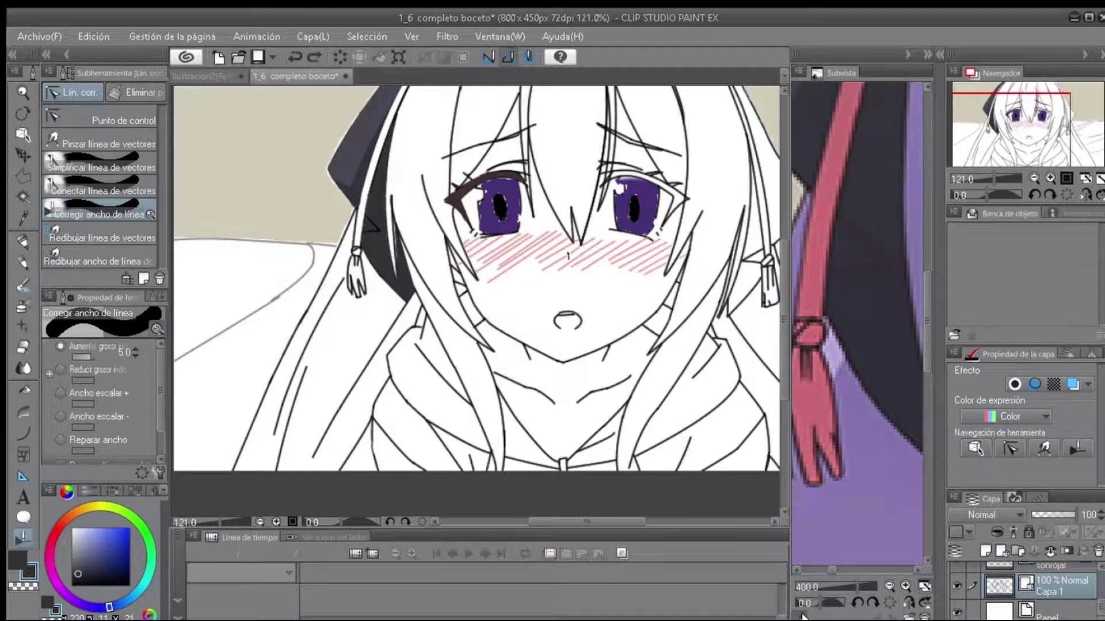
# Select the small triangle beside the right tassel's knot with Polilínea.
pyautogui.scroll(5, 291, 261)
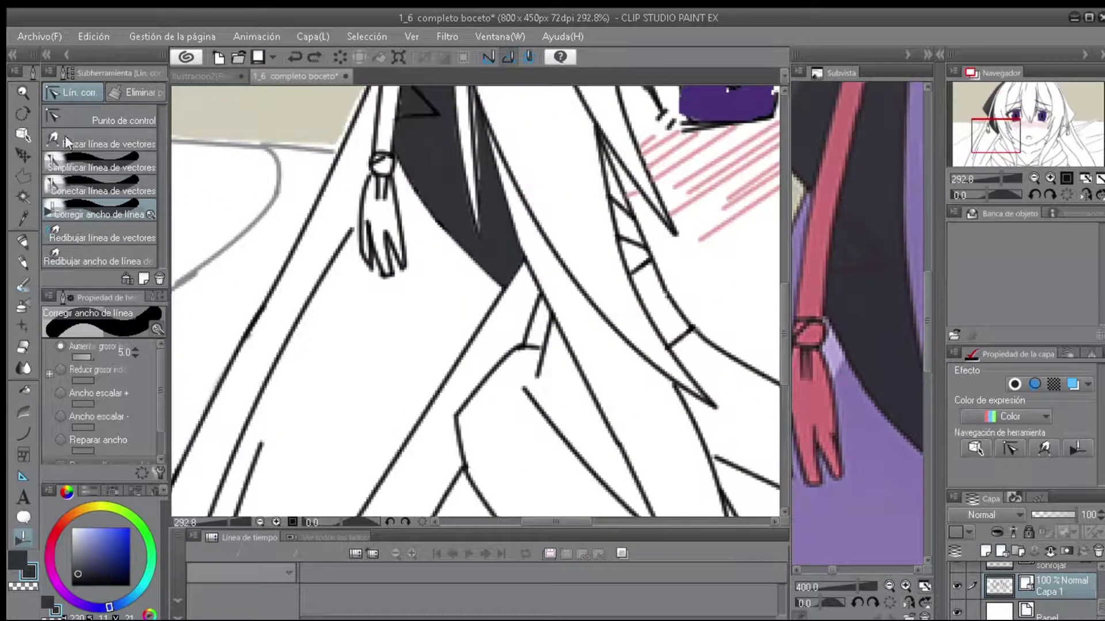
pyautogui.scroll(-1, 147, 420)
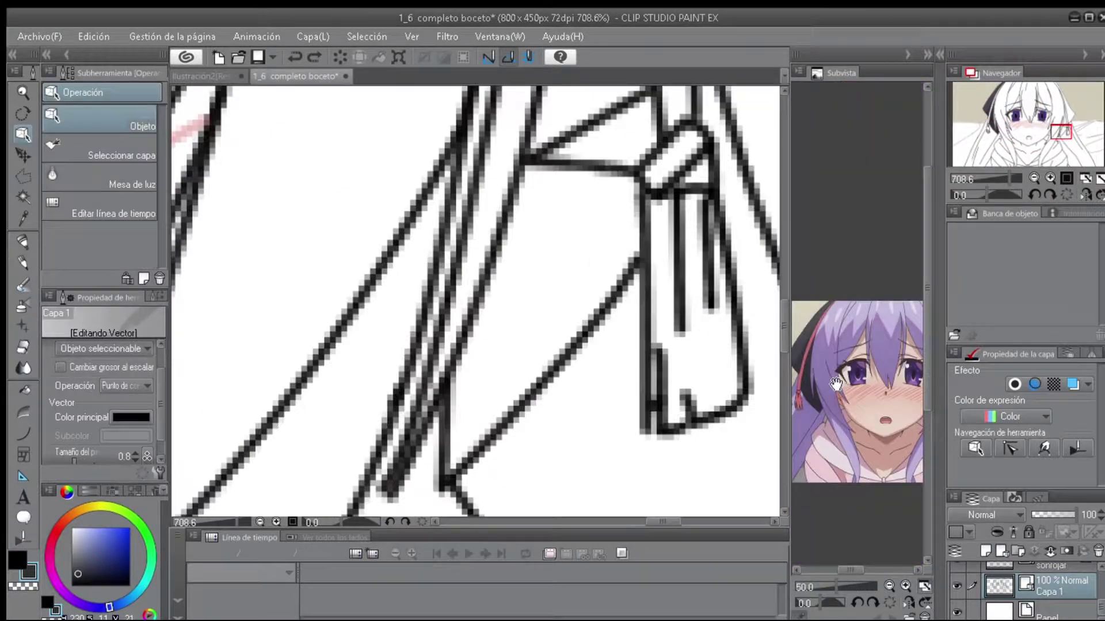
pyautogui.scroll(3, 832, 384)
pyautogui.click(23, 175)
pyautogui.scroll(4, 465, 330)
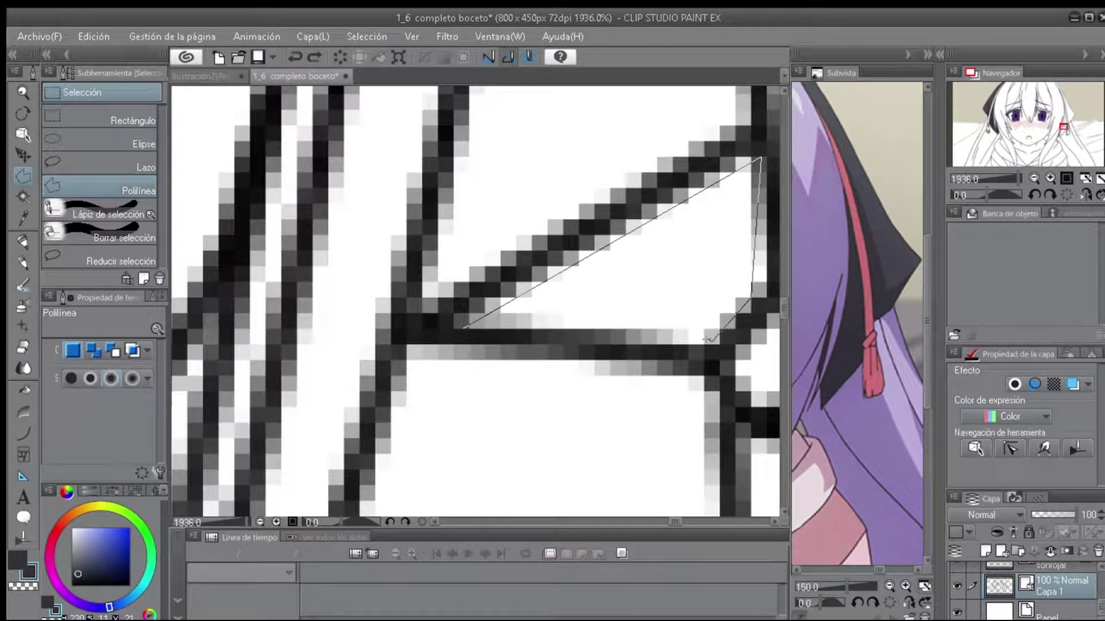
pyautogui.click(464, 321)
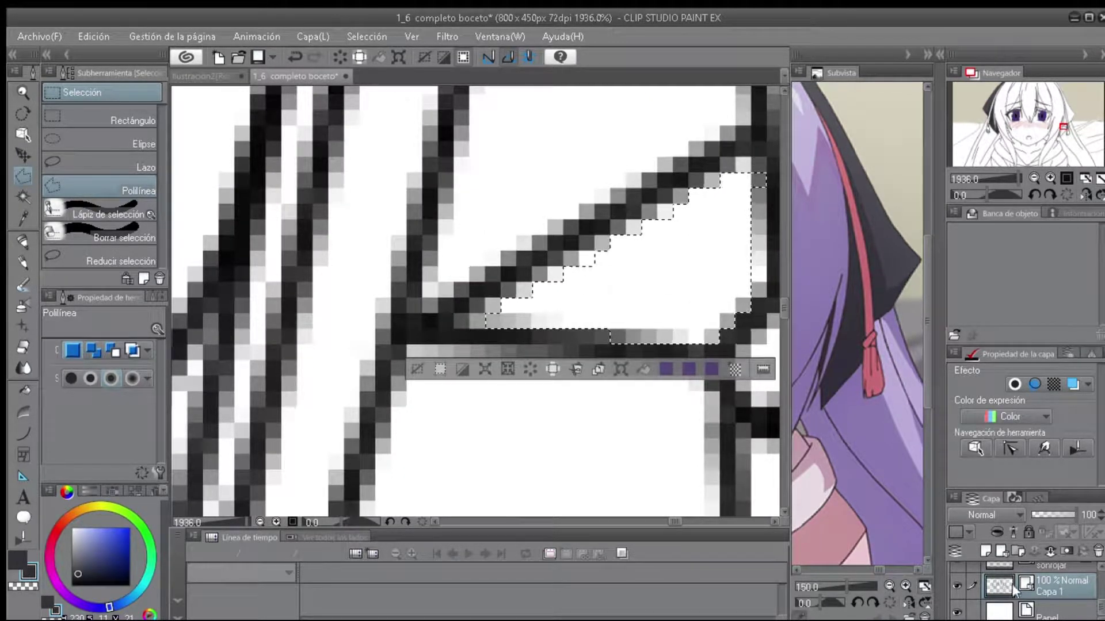
# Fill the selected triangle with dark blue-grey on the fondo layer, and clear the selection.
pyautogui.scroll(-6, 477, 303)
pyautogui.scroll(9, 477, 303)
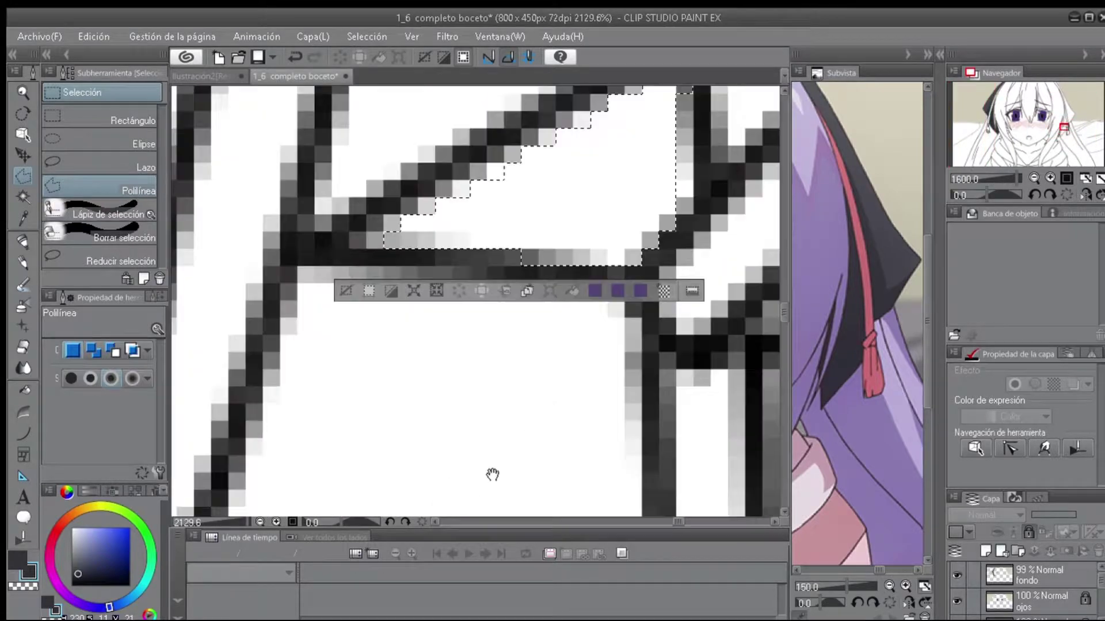
pyautogui.click(581, 378)
pyautogui.scroll(-5, 579, 378)
pyautogui.hotkey('ctrl', 'd')
# Touch up the edges of the dark triangle beside the right tassel with the Acuarela densa brush, reducing its size to 1.2.
pyautogui.scroll(-4, 567, 188)
pyautogui.scroll(7, 424, 355)
pyautogui.press('b')
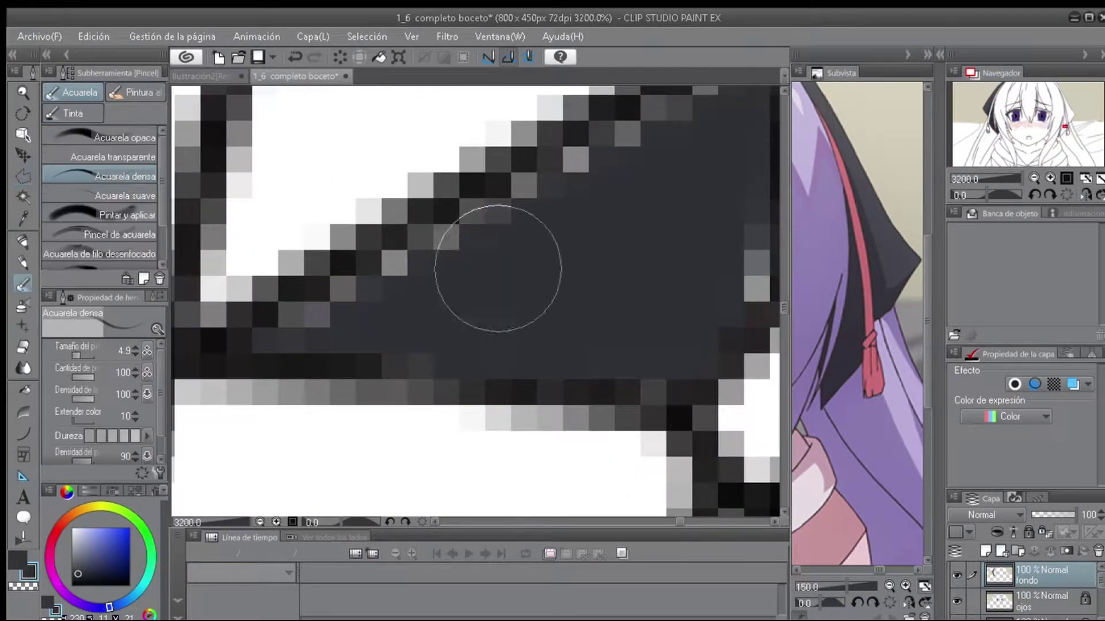
pyautogui.scroll(-5, 547, 227)
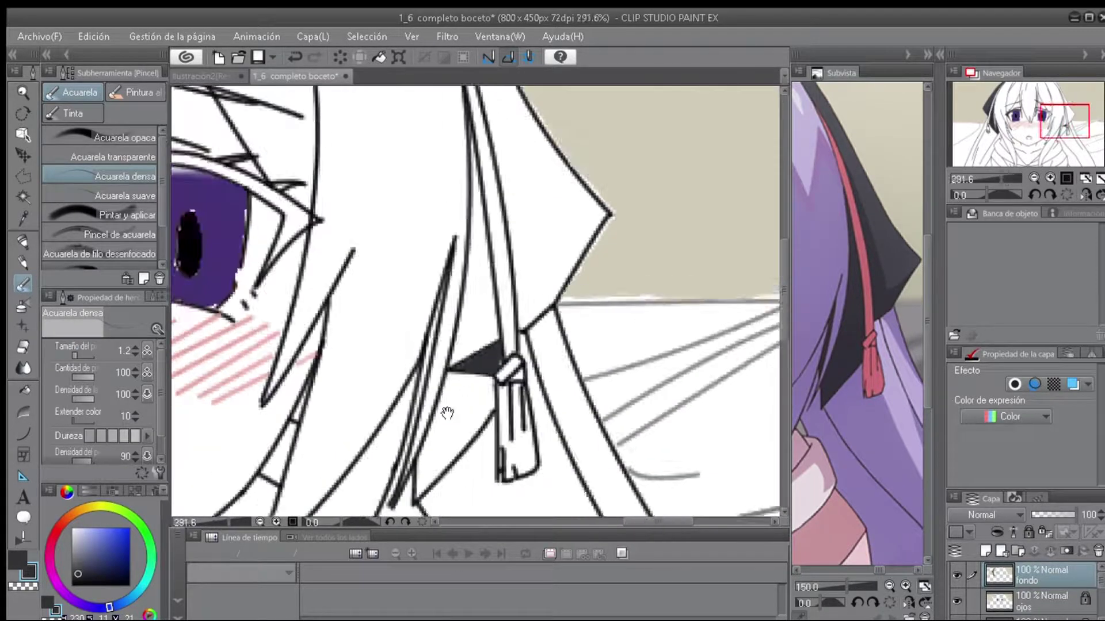
# Select the area below the dark triangle beside the right tassel with Polilínea and fill it with dark blue-grey.
pyautogui.press('m')
pyautogui.click(137, 190)
pyautogui.scroll(1, 497, 368)
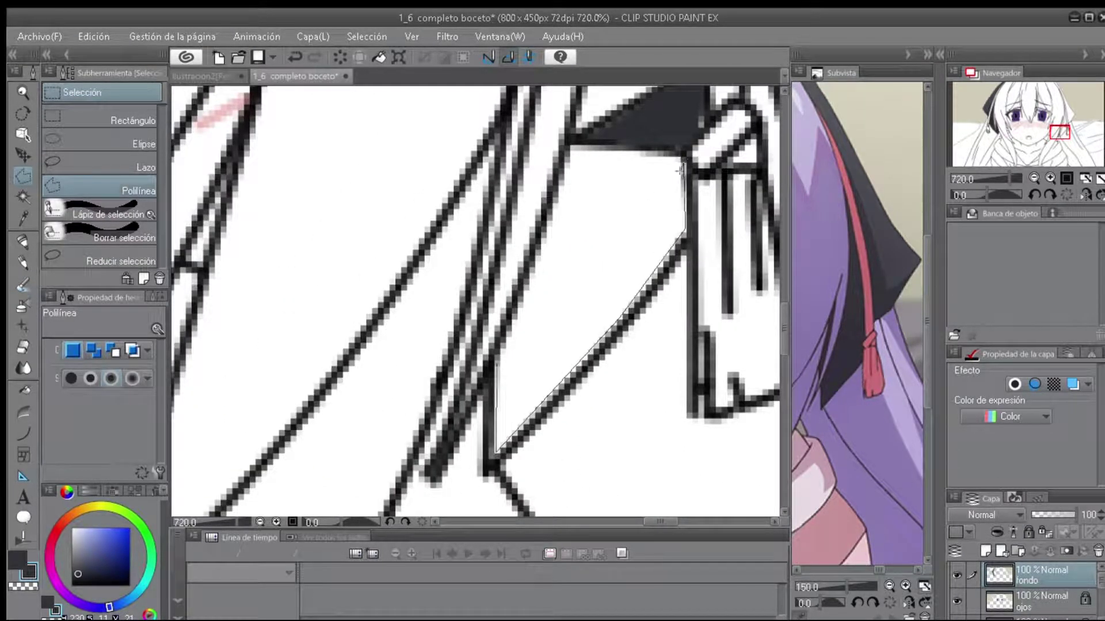
pyautogui.click(568, 149)
pyautogui.click(630, 467)
pyautogui.scroll(4, 630, 468)
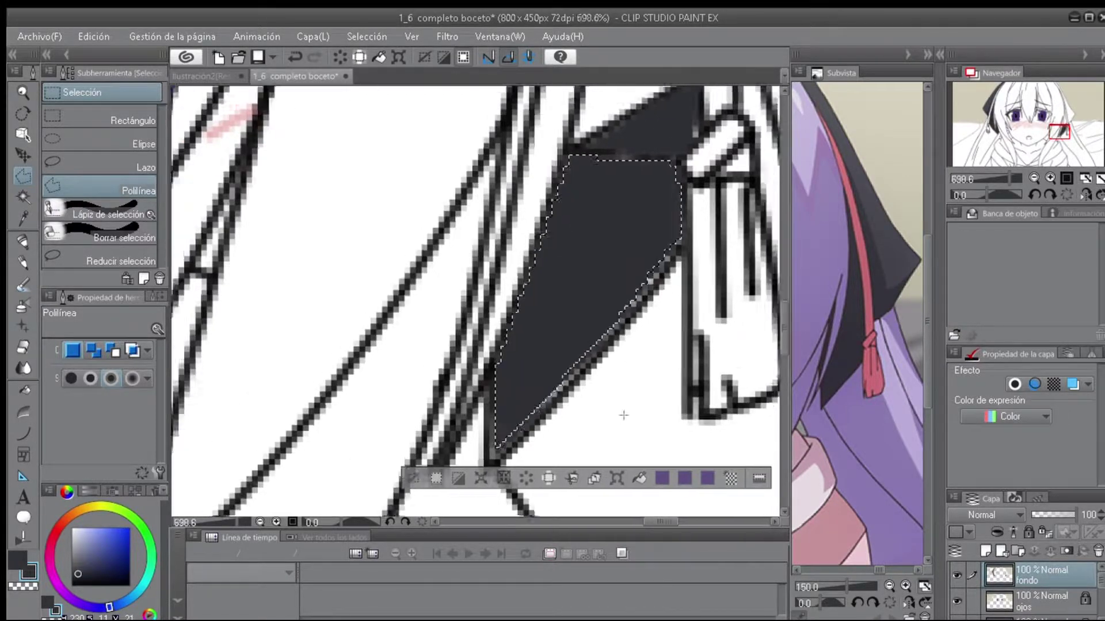
# Clear the selection and cover the light gaps along the new dark area's edges with the Rellenar mono marker.
pyautogui.click(23, 240)
pyautogui.scroll(-8, 518, 369)
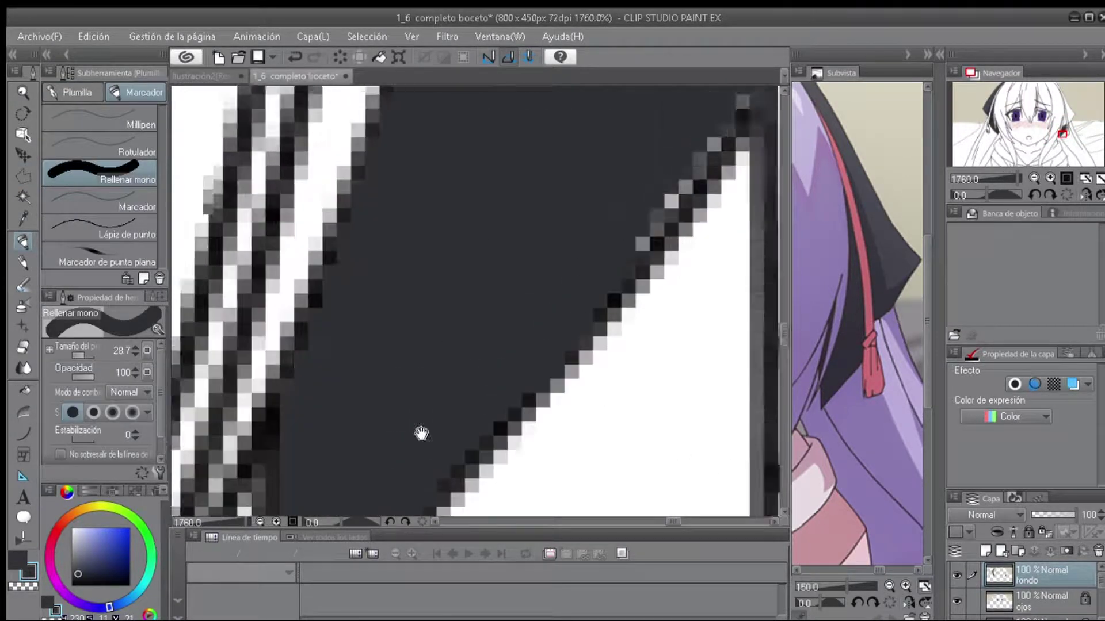
pyautogui.scroll(5, 521, 345)
# Move the fondo layer below the ojos layer in the layer order.
pyautogui.click(23, 154)
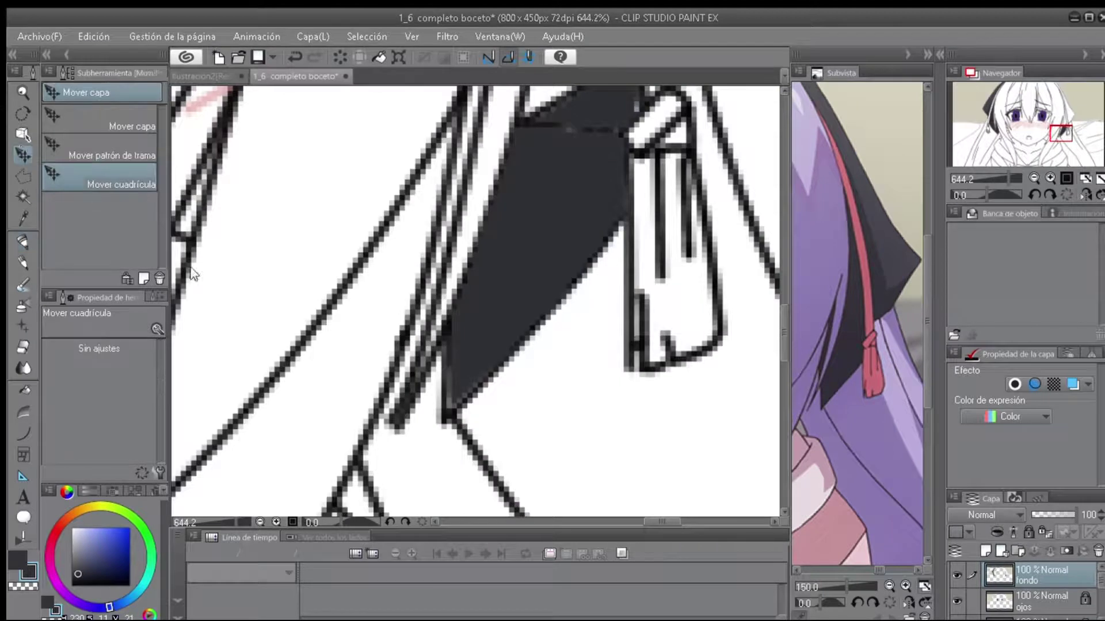
pyautogui.scroll(-6, 996, 575)
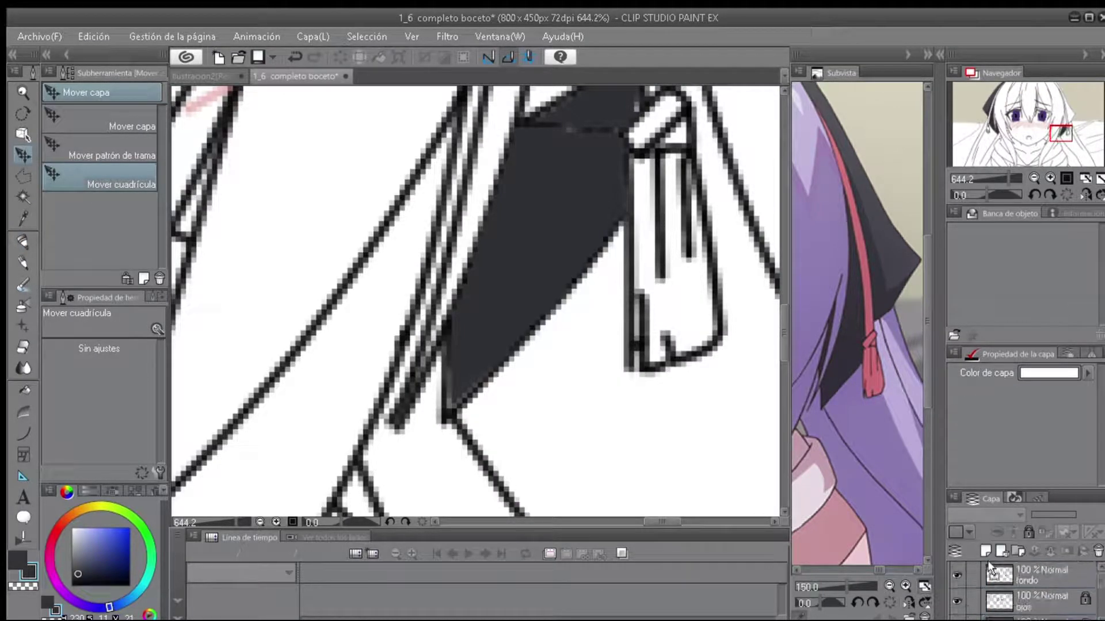
pyautogui.click(996, 575)
pyautogui.scroll(2, 1040, 594)
pyautogui.click(1040, 574)
pyautogui.scroll(2, 394, 316)
pyautogui.scroll(-5, 395, 316)
pyautogui.scroll(3, 345, 282)
pyautogui.scroll(-4, 339, 280)
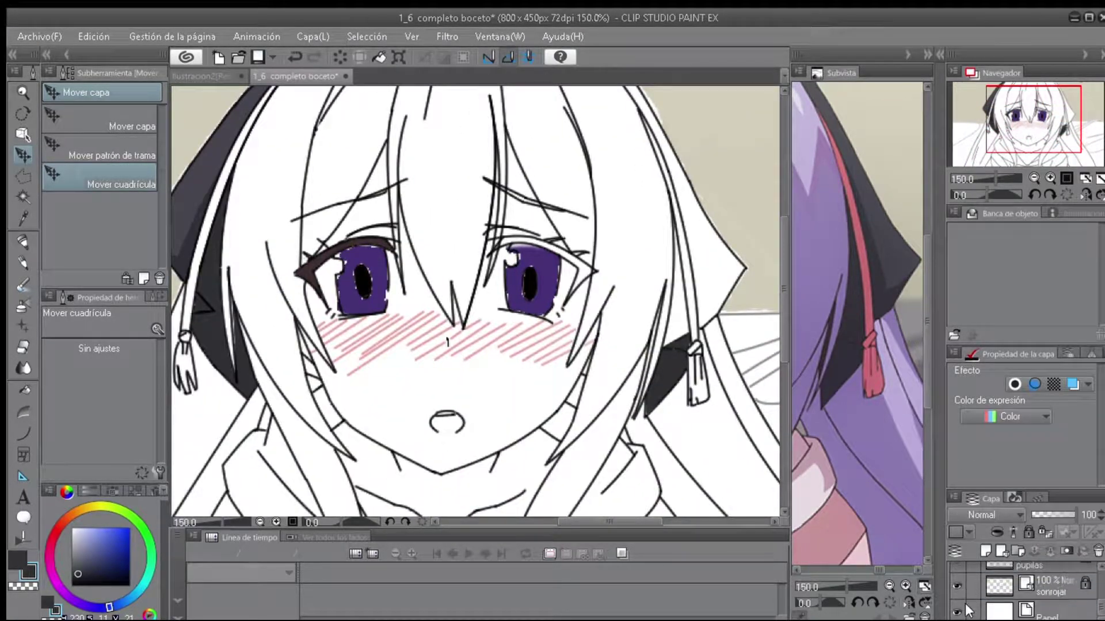
pyautogui.click(1013, 617)
# Select the narrow strip above the dark triangle beside the right tassel with Polilínea and fill it with dark blue-grey.
pyautogui.scroll(6, 456, 402)
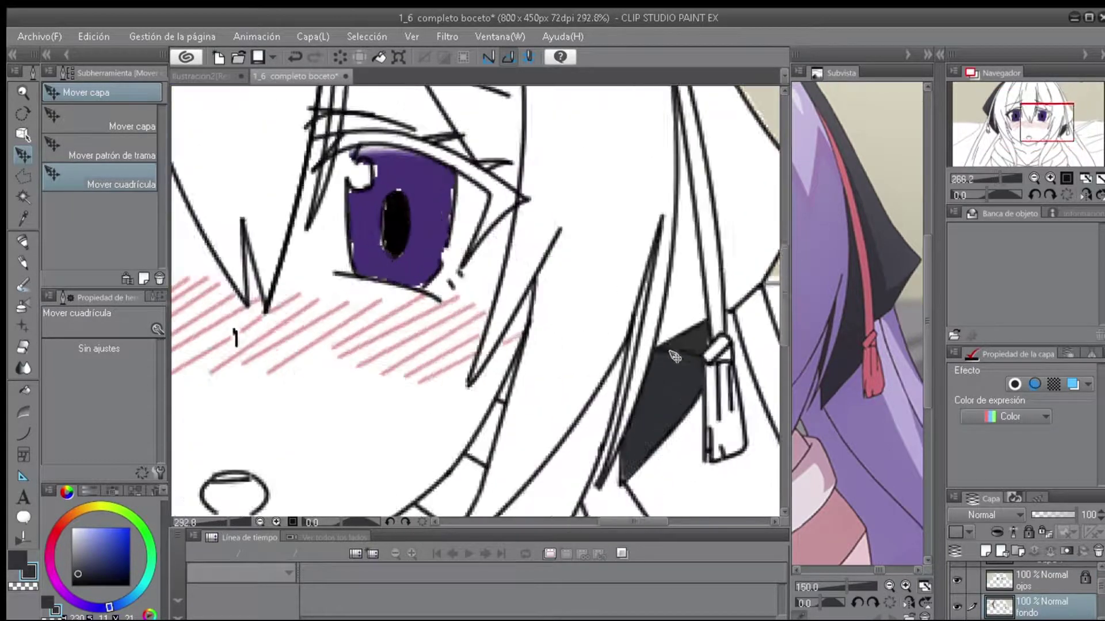
pyautogui.press('m')
pyautogui.scroll(-4, 456, 402)
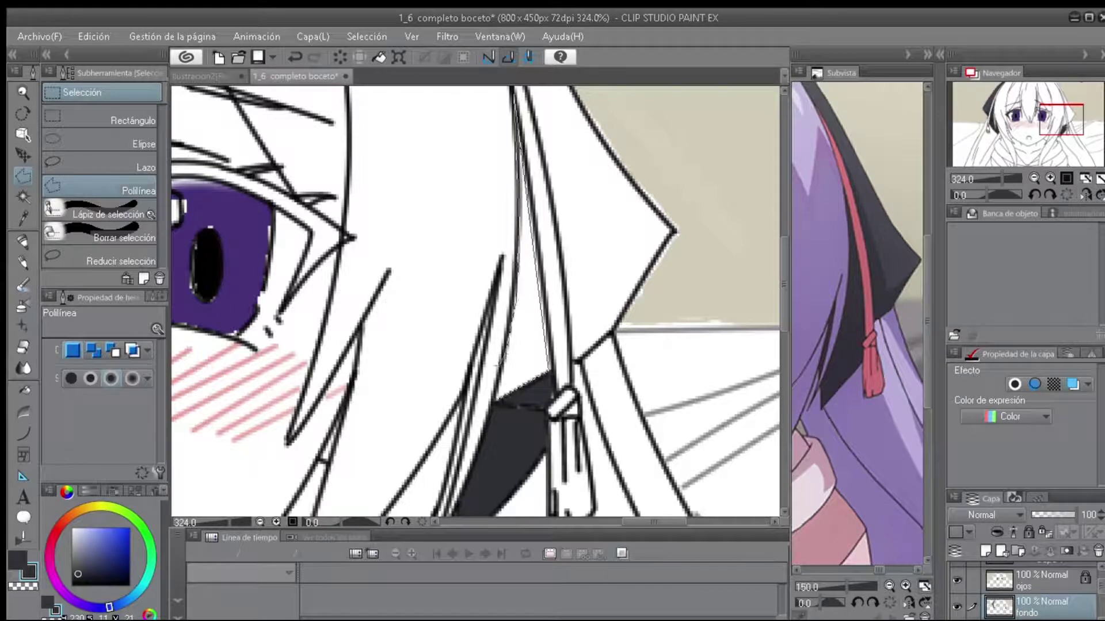
pyautogui.scroll(-2, 555, 355)
pyautogui.moveTo(403, 323); pyautogui.dragTo(555, 355)
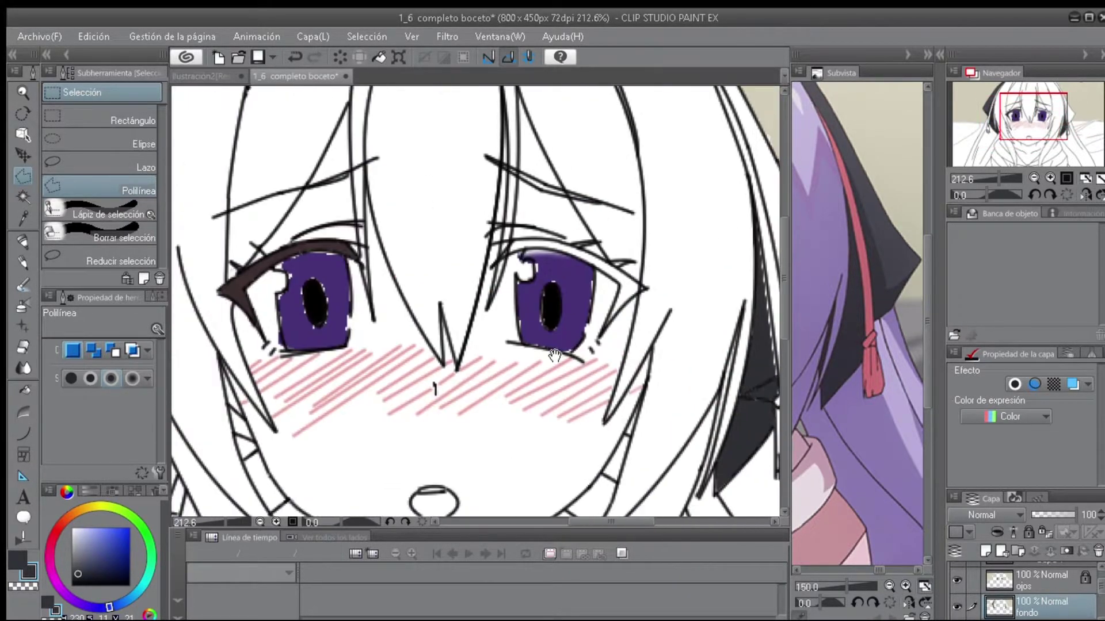
pyautogui.scroll(6, 554, 355)
pyautogui.press('u')
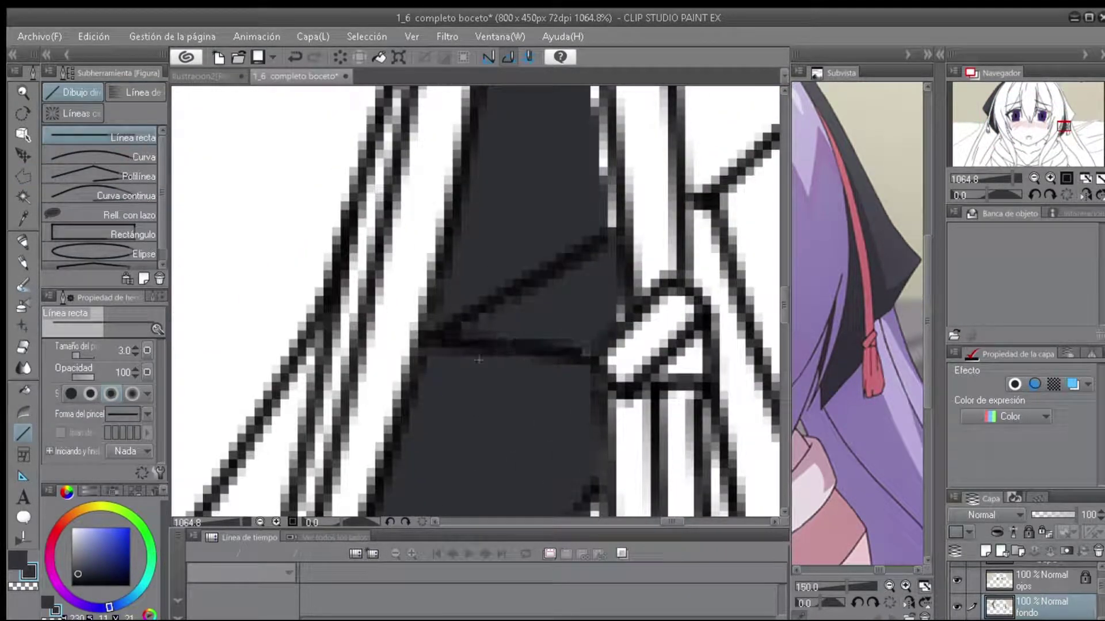
pyautogui.scroll(-6, 620, 277)
pyautogui.scroll(6, 620, 276)
pyautogui.scroll(-4, 566, 301)
pyautogui.scroll(-2, 567, 301)
pyautogui.scroll(4, 714, 270)
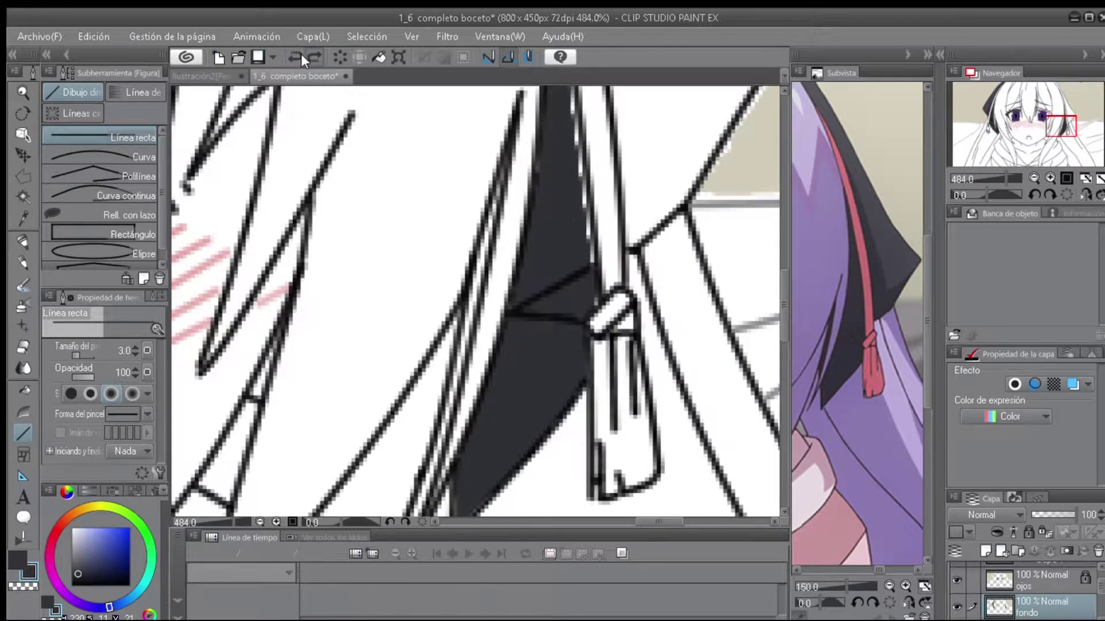
pyautogui.scroll(2, 719, 279)
# Cover the white gaps along the dark strip beside the right ribbon with the Rellenar mono marker.
pyautogui.press('b')
pyautogui.scroll(3, 489, 219)
pyautogui.press('p')
pyautogui.moveTo(545, 437)
pyautogui.mouseDown()
pyautogui.moveTo(513, 205)
pyautogui.moveTo(522, 190)
pyautogui.moveTo(476, 239)
pyautogui.mouseUp()
pyautogui.scroll(-10, 475, 240)
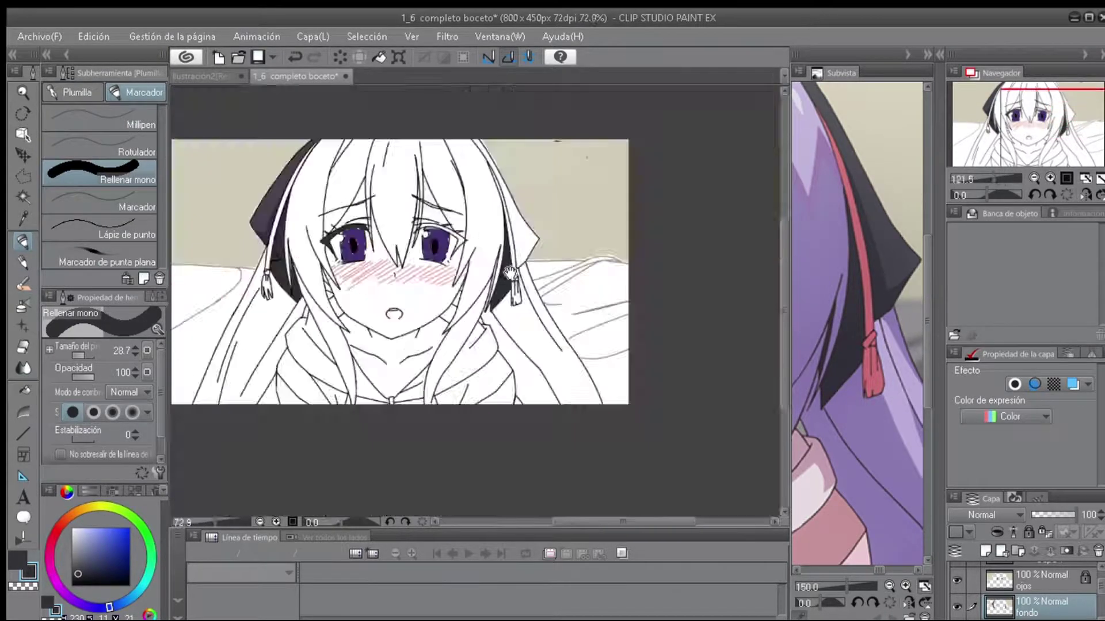
pyautogui.scroll(10, 483, 172)
pyautogui.moveTo(483, 161); pyautogui.dragTo(484, 186)
pyautogui.scroll(-5, 483, 186)
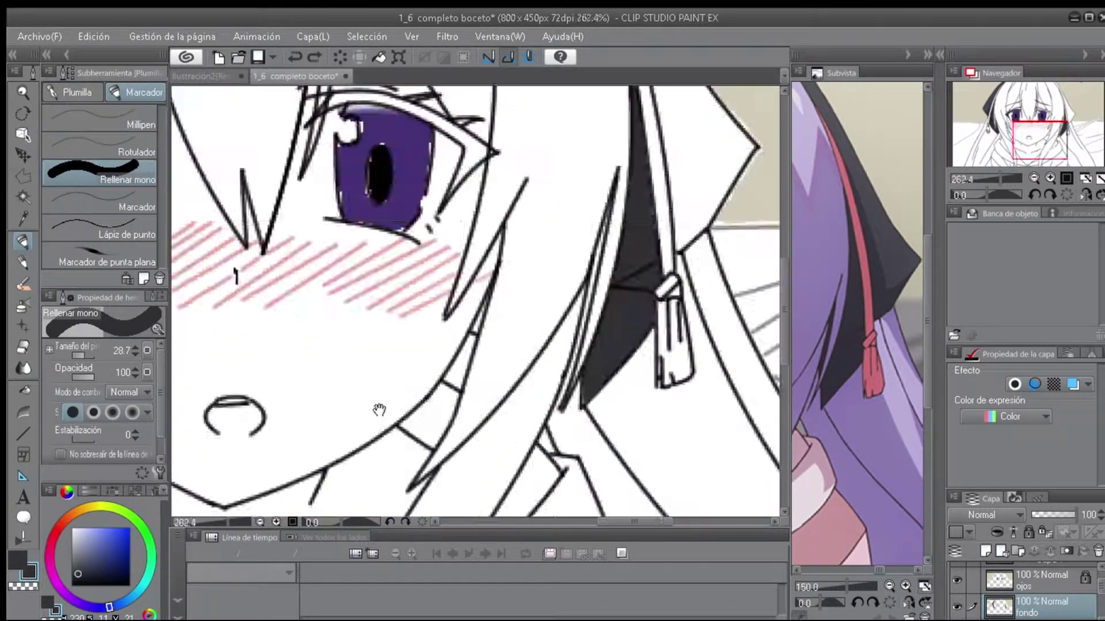
pyautogui.scroll(3, 403, 230)
# Touch up the remaining edges of the dark strip beside the right ribbon with the Acuarela densa brush.
pyautogui.click(23, 305)
pyautogui.click(23, 284)
pyautogui.scroll(2, 563, 264)
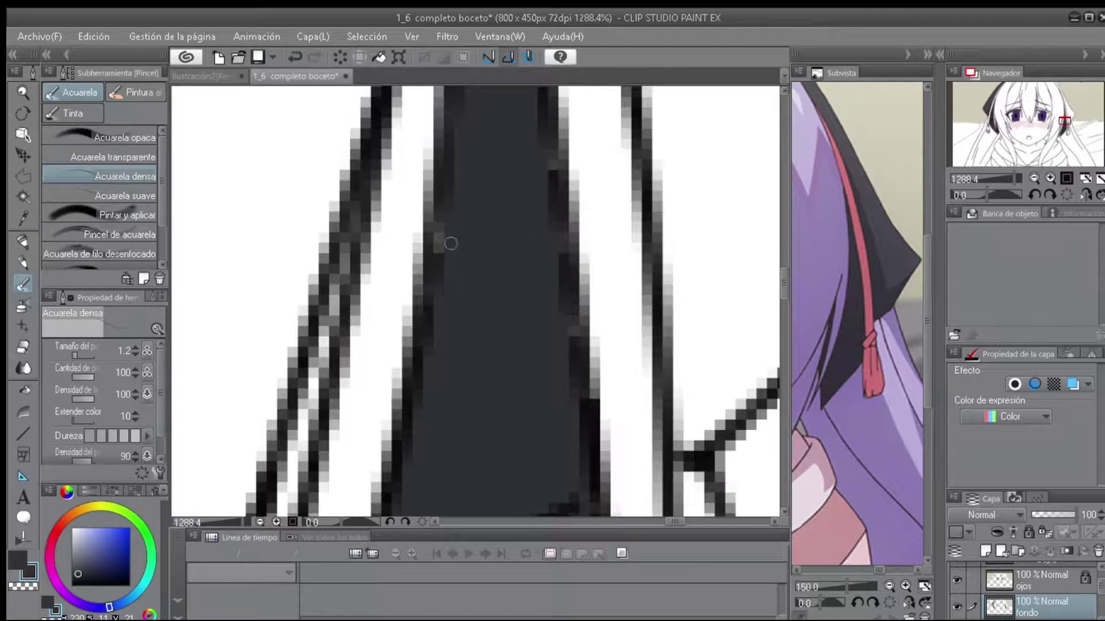
pyautogui.scroll(-8, 450, 244)
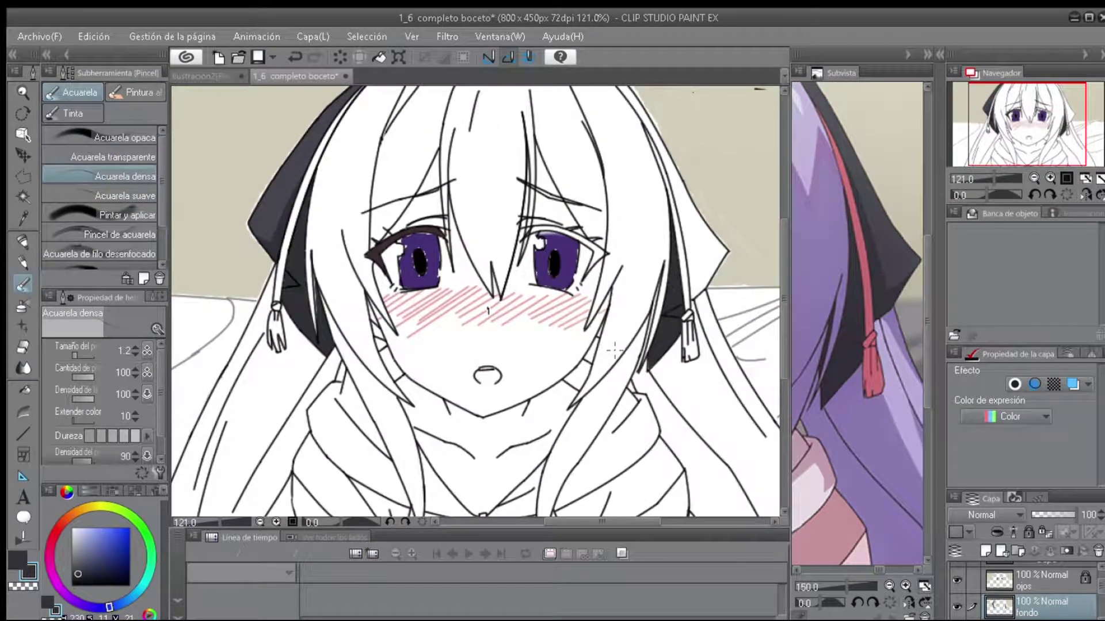
# Select the pointed outer panel right of the ribbon with Polilínea, fill it with greyish purple, and clear the selection.
pyautogui.scroll(3, 483, 235)
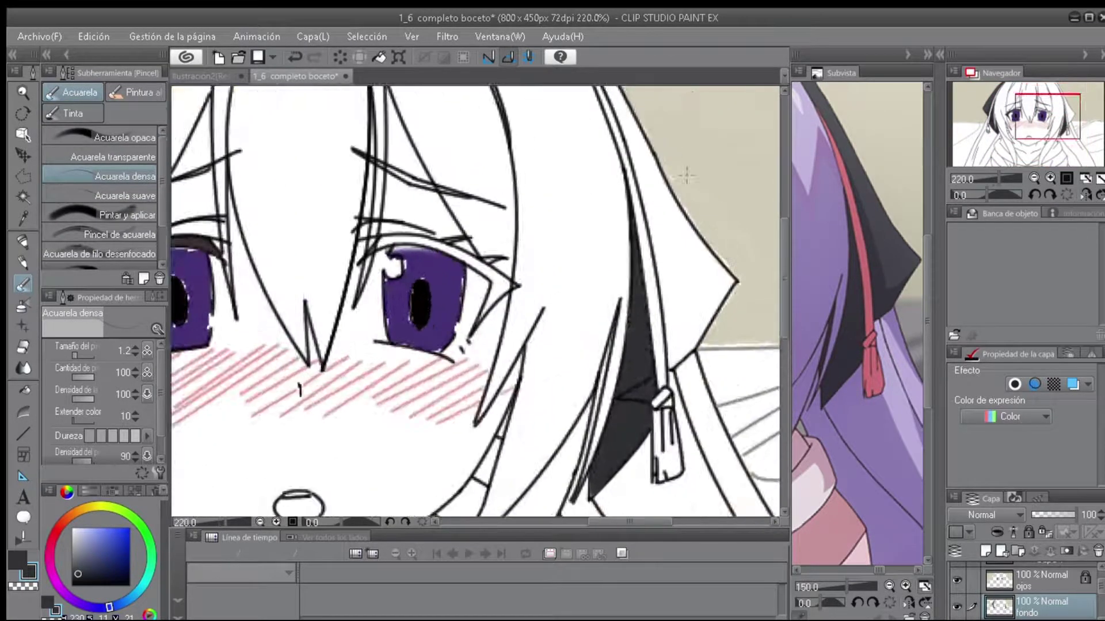
pyautogui.press('m')
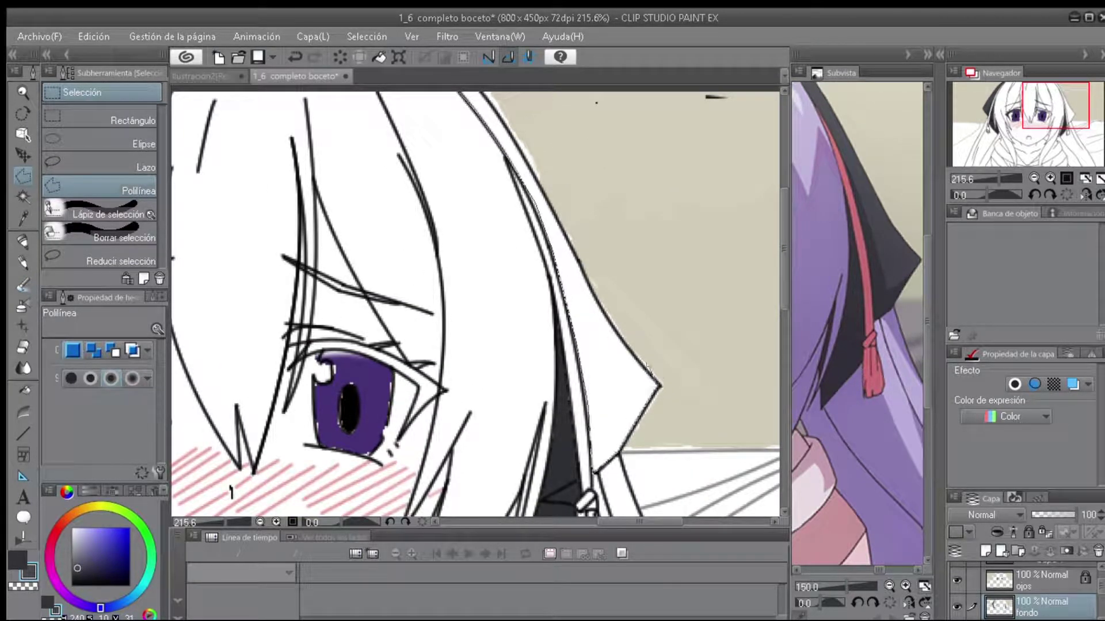
pyautogui.click(477, 499)
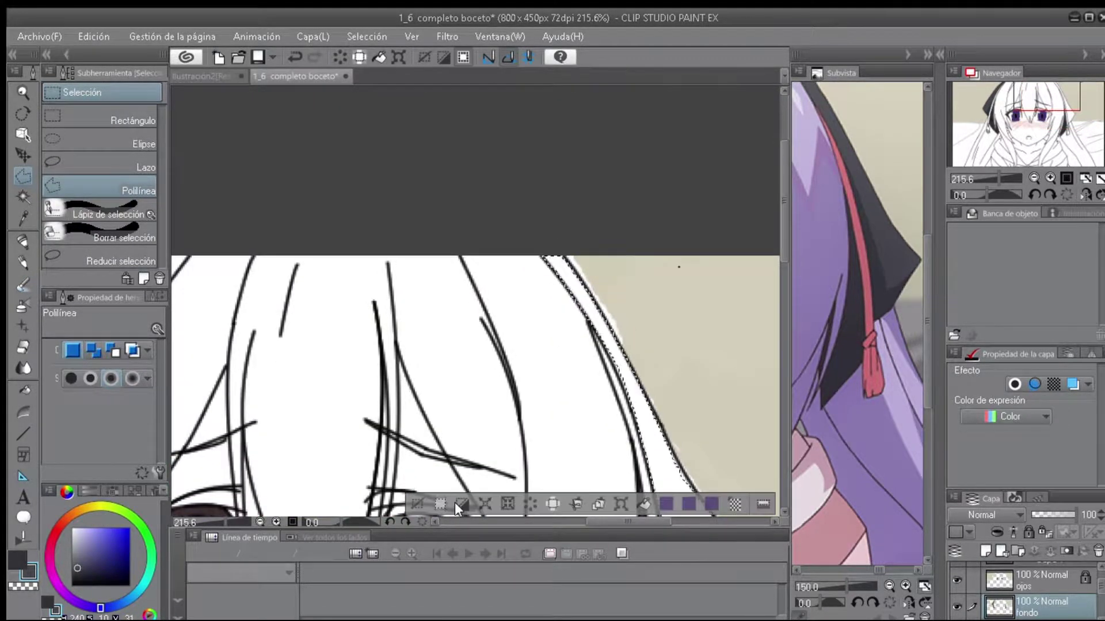
pyautogui.scroll(3, 309, 502)
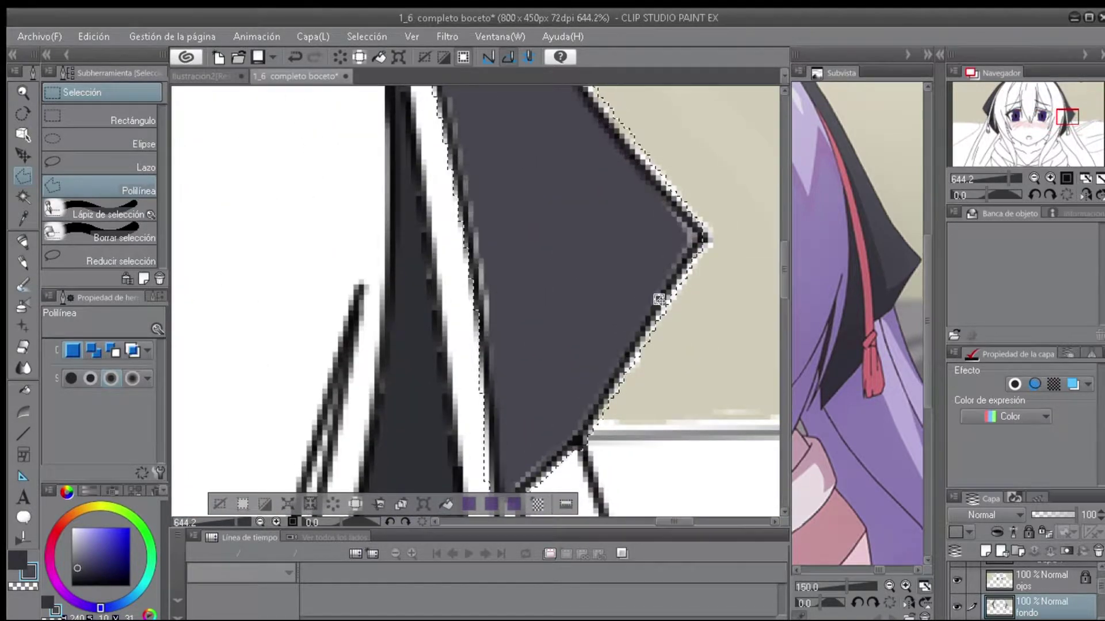
pyautogui.scroll(-3, 526, 323)
pyautogui.hotkey('ctrl', 'd')
pyautogui.scroll(-3, 598, 262)
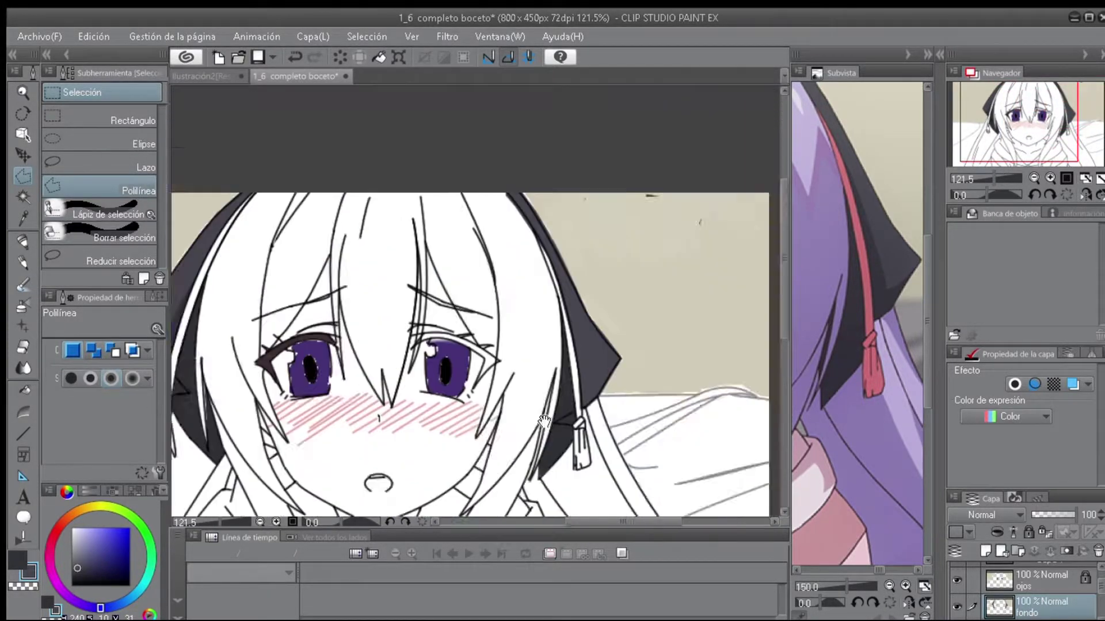
# Reselect the dark area below the triangle beside the right tassel, recolour it dark purple, and clear the selection.
pyautogui.scroll(4, 651, 341)
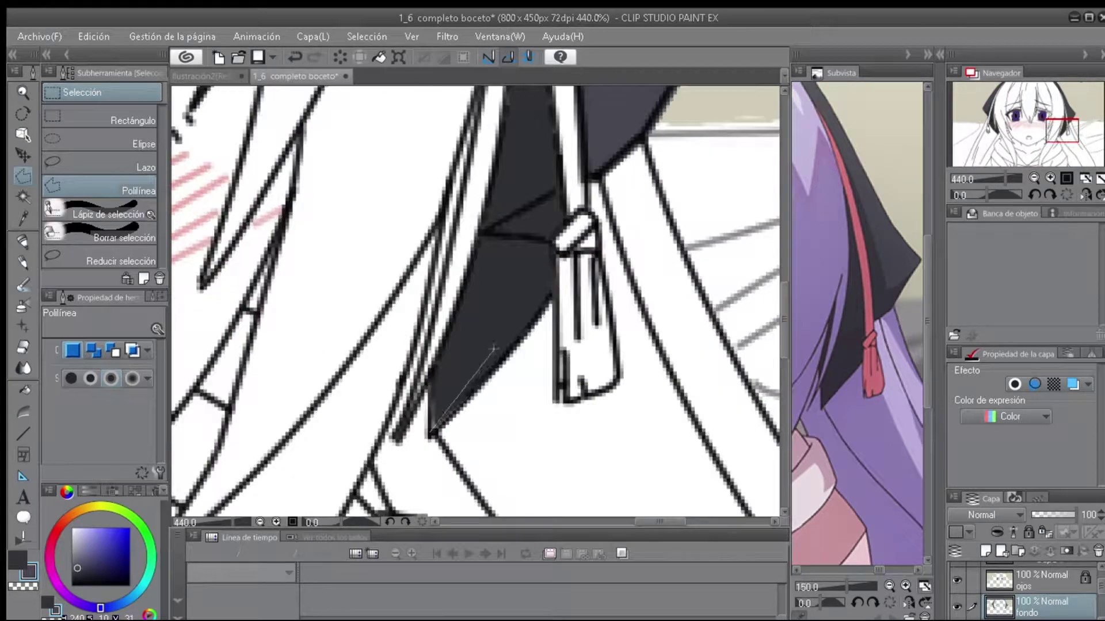
pyautogui.doubleClick(432, 369)
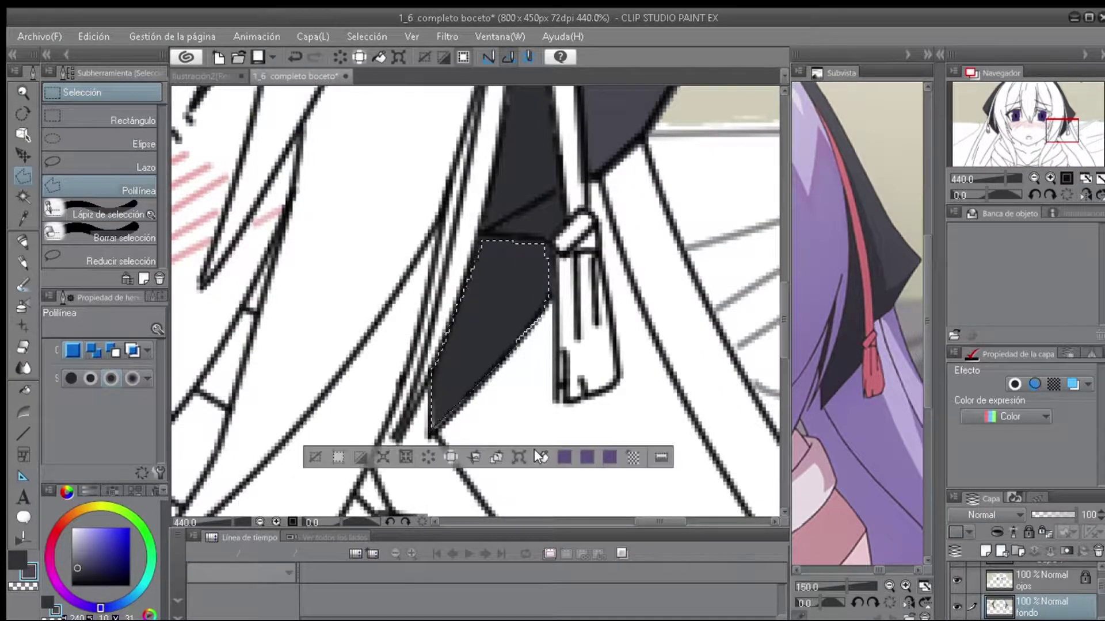
pyautogui.scroll(-1, 539, 443)
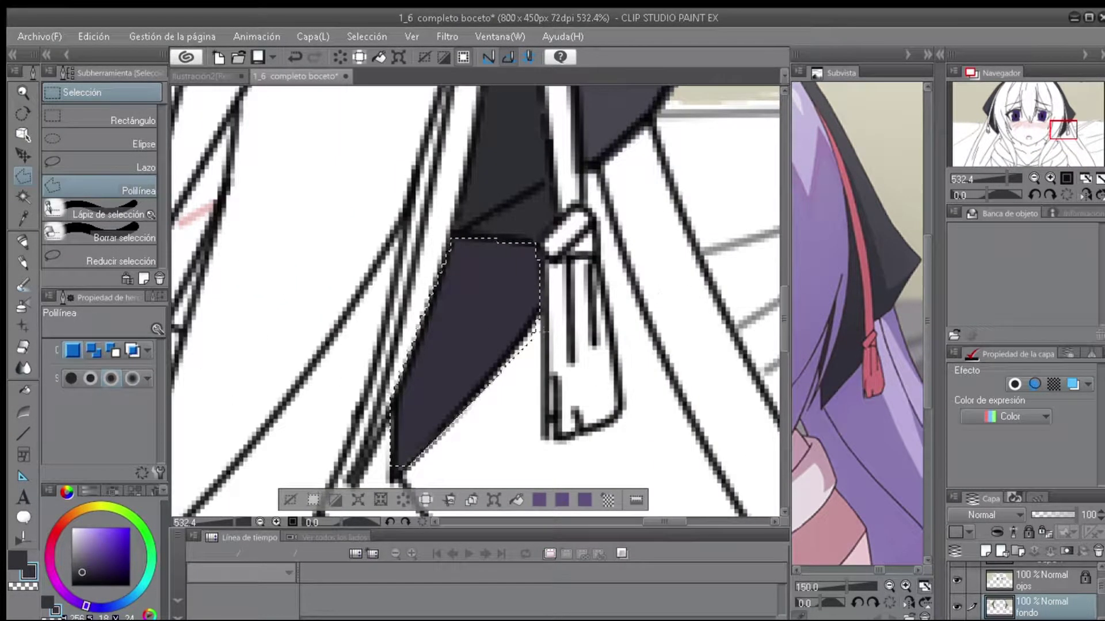
pyautogui.scroll(-2, 550, 270)
pyautogui.scroll(2, 535, 365)
pyautogui.click(306, 504)
pyautogui.scroll(-1, 468, 370)
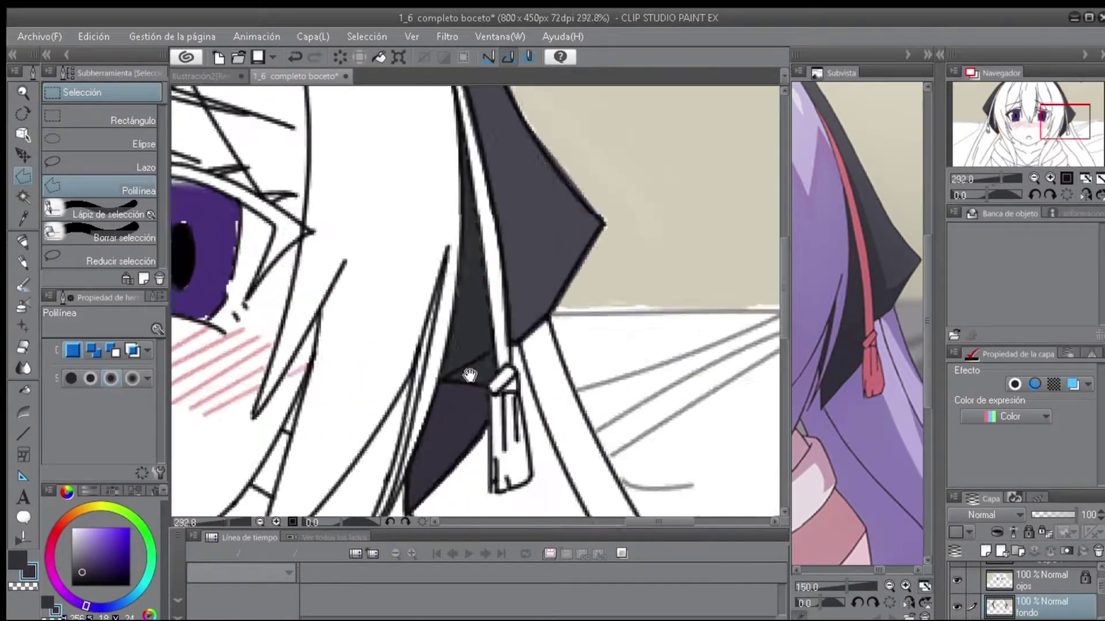
# Select the narrow strip and the small triangle beside the right ribbon in turn, and recolour both with dark purple-grey.
pyautogui.moveTo(439, 291); pyautogui.dragTo(422, 217)
pyautogui.moveTo(455, 339); pyautogui.dragTo(405, 480)
pyautogui.click(360, 441)
pyautogui.click(373, 92)
pyautogui.moveTo(379, 242); pyautogui.dragTo(391, 286)
pyautogui.scroll(1, 425, 403)
pyautogui.doubleClick(429, 313)
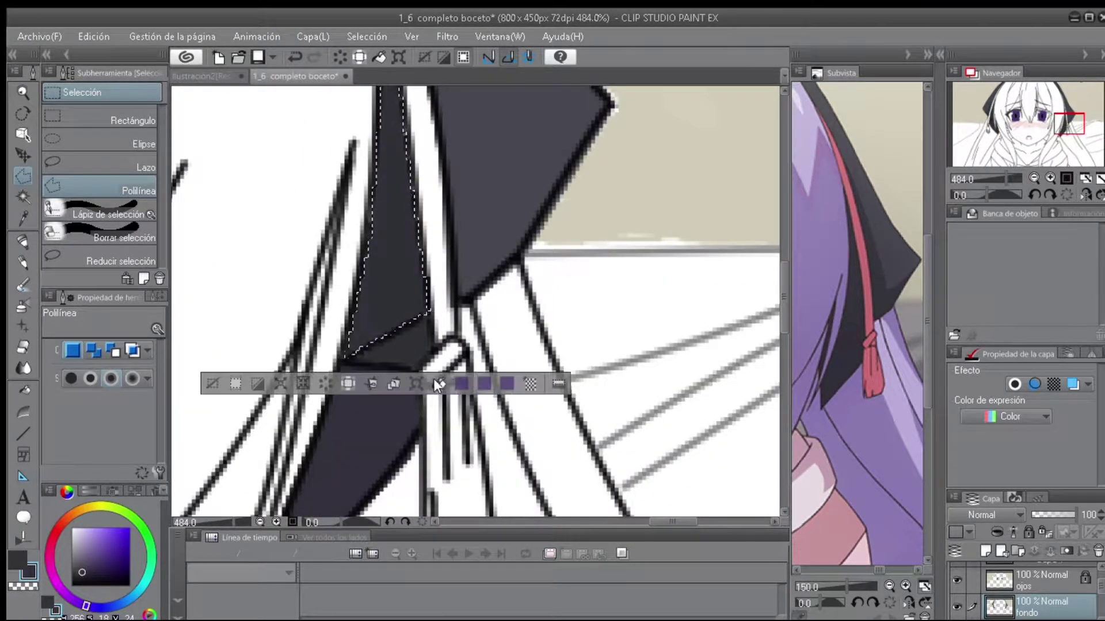
pyautogui.click(429, 377)
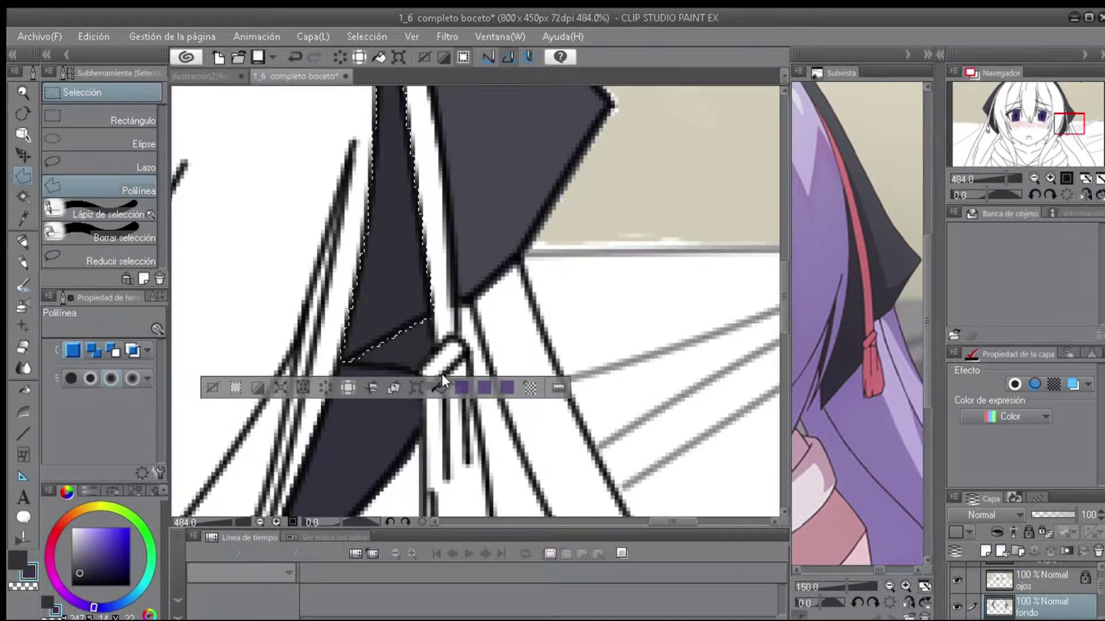
pyautogui.scroll(3, 442, 374)
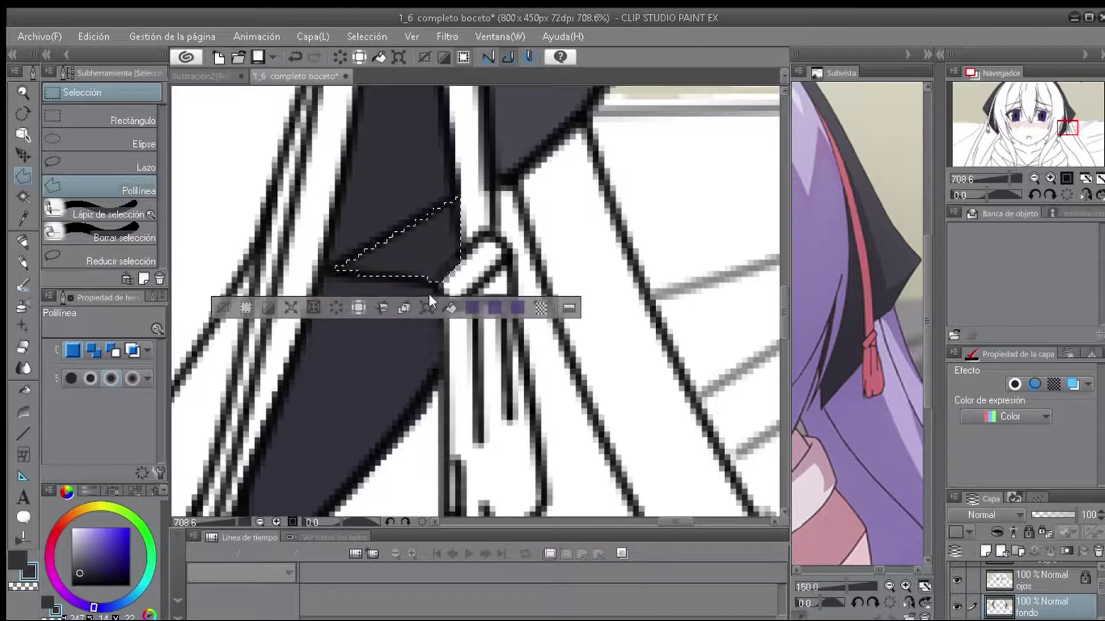
pyautogui.scroll(-4, 430, 294)
# Select a shadow shape along the inner and lower edges of the right outer panel with Polilínea and fill it with darker purple-grey.
pyautogui.scroll(5, 486, 305)
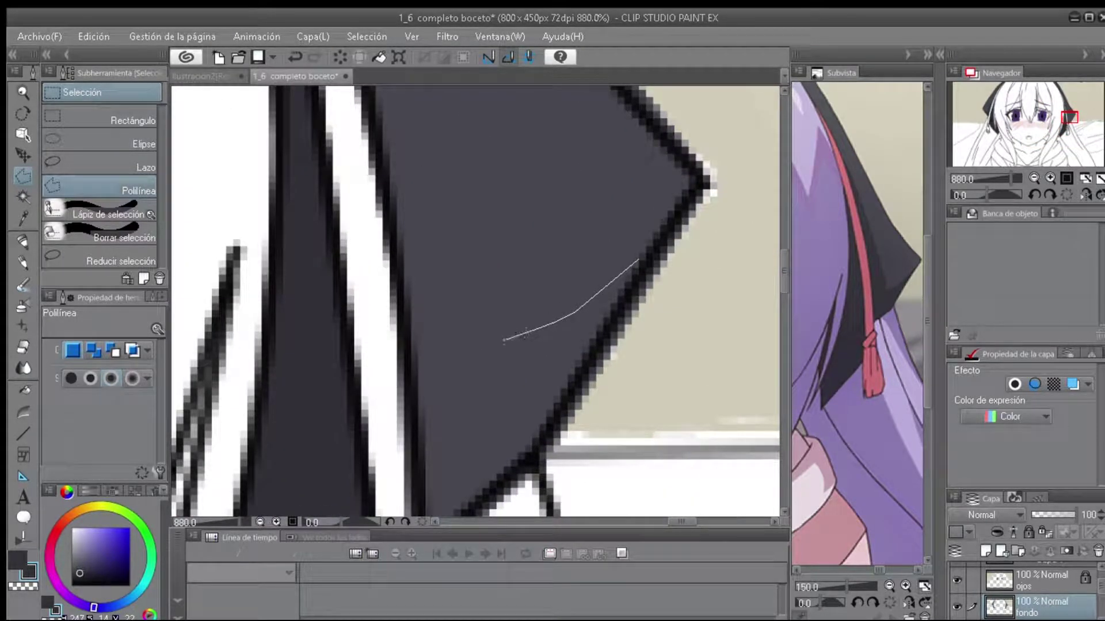
pyautogui.scroll(-3, 637, 260)
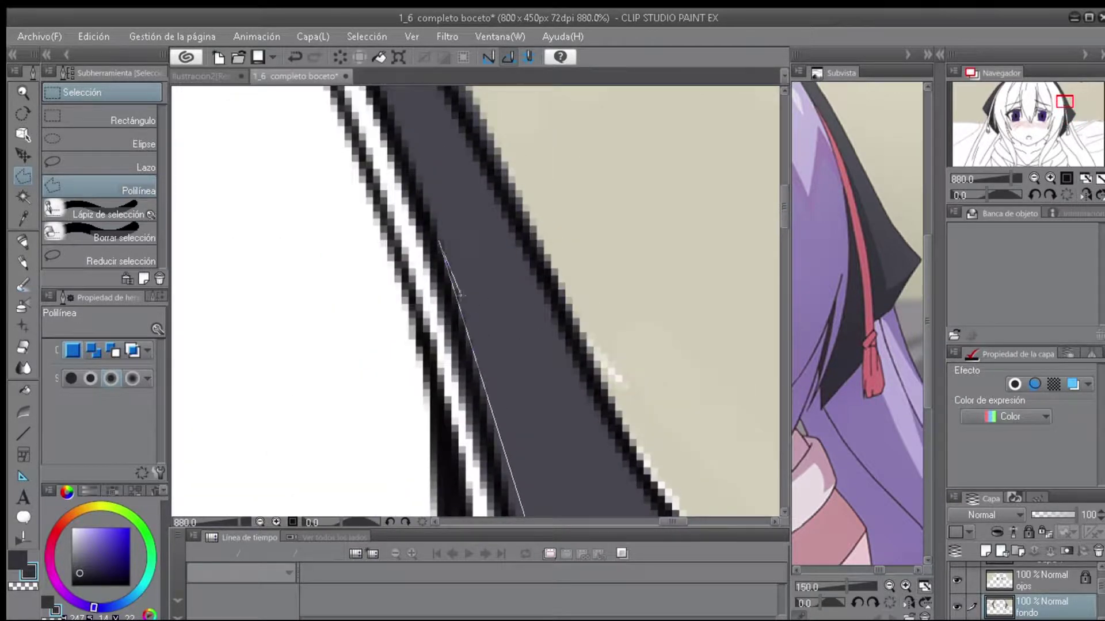
pyautogui.scroll(-3, 475, 299)
pyautogui.doubleClick(520, 380)
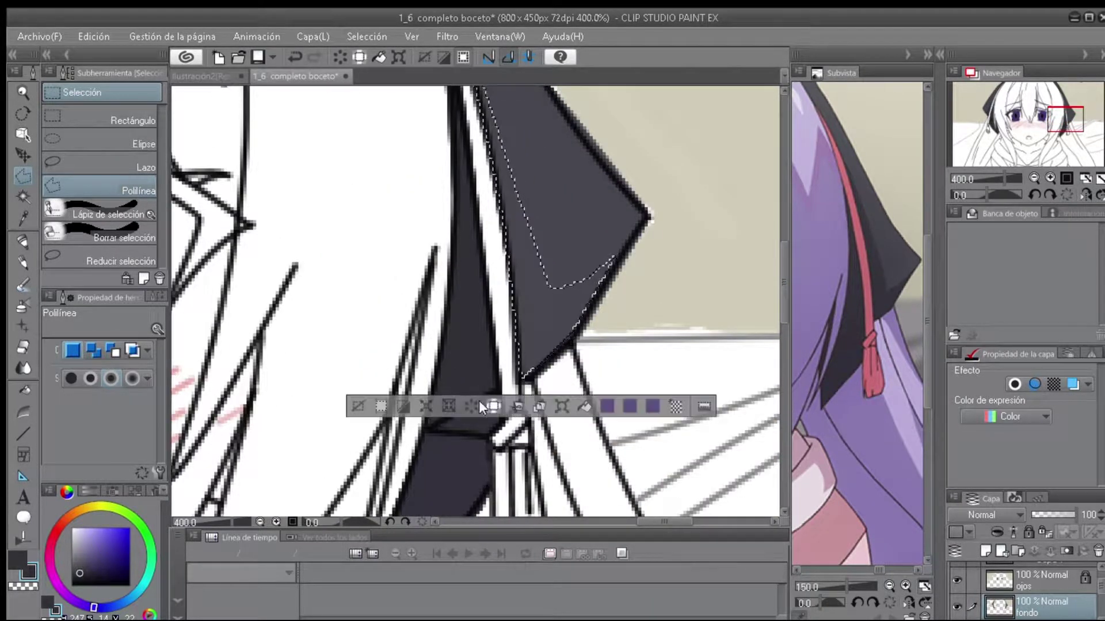
pyautogui.scroll(-2, 426, 425)
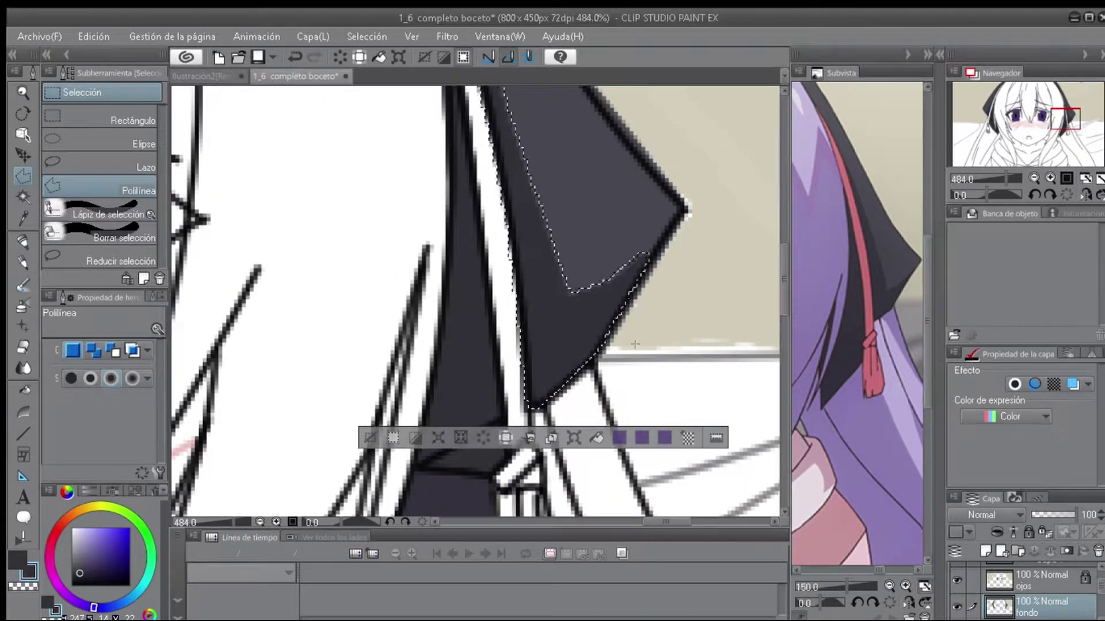
pyautogui.moveTo(558, 266); pyautogui.dragTo(761, 186)
# Pick the ribbon red from the reference, outline the left ribbon down to its knot with Polilínea, and fill it.
pyautogui.scroll(-3, 760, 186)
pyautogui.scroll(3, 518, 230)
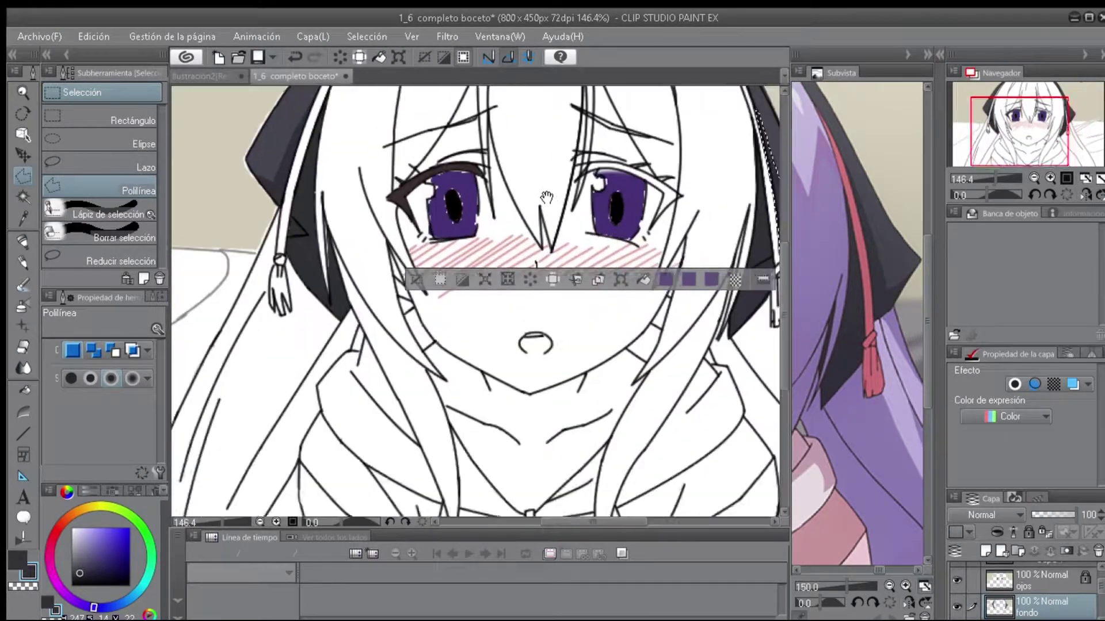
pyautogui.moveTo(484, 92); pyautogui.dragTo(559, 172)
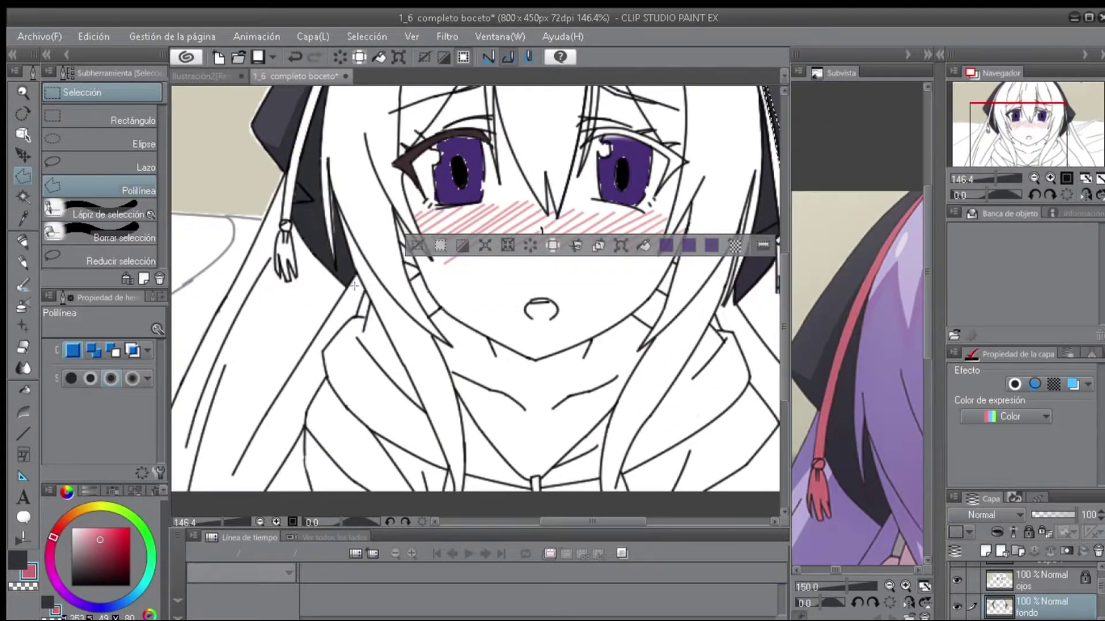
pyautogui.scroll(10, 434, 406)
pyautogui.click(435, 406)
pyautogui.scroll(5, 455, 254)
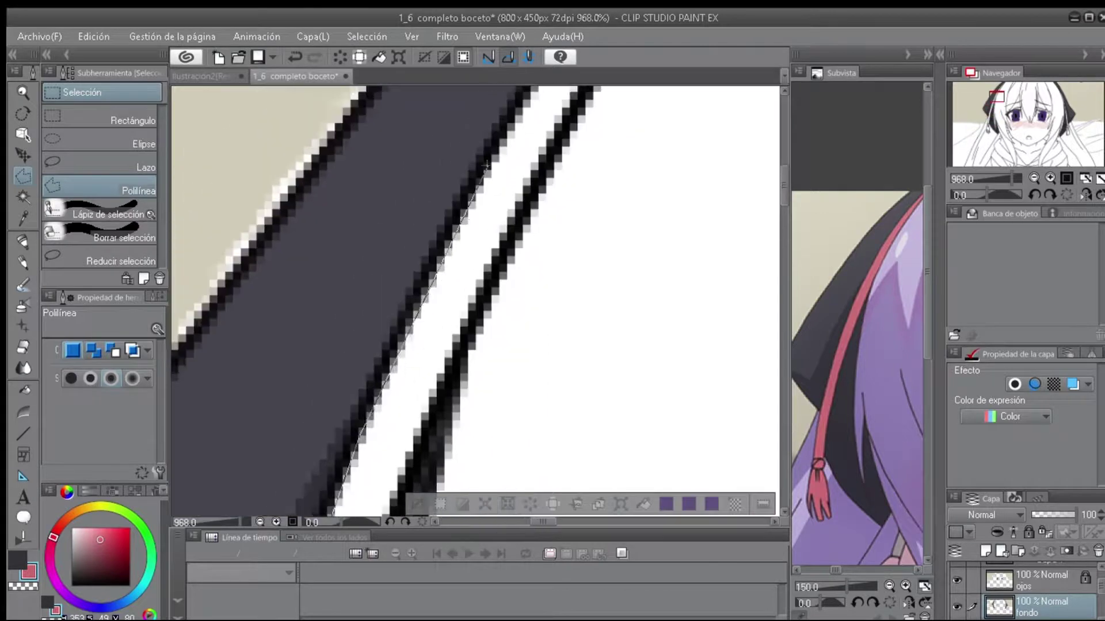
pyautogui.scroll(-5, 368, 417)
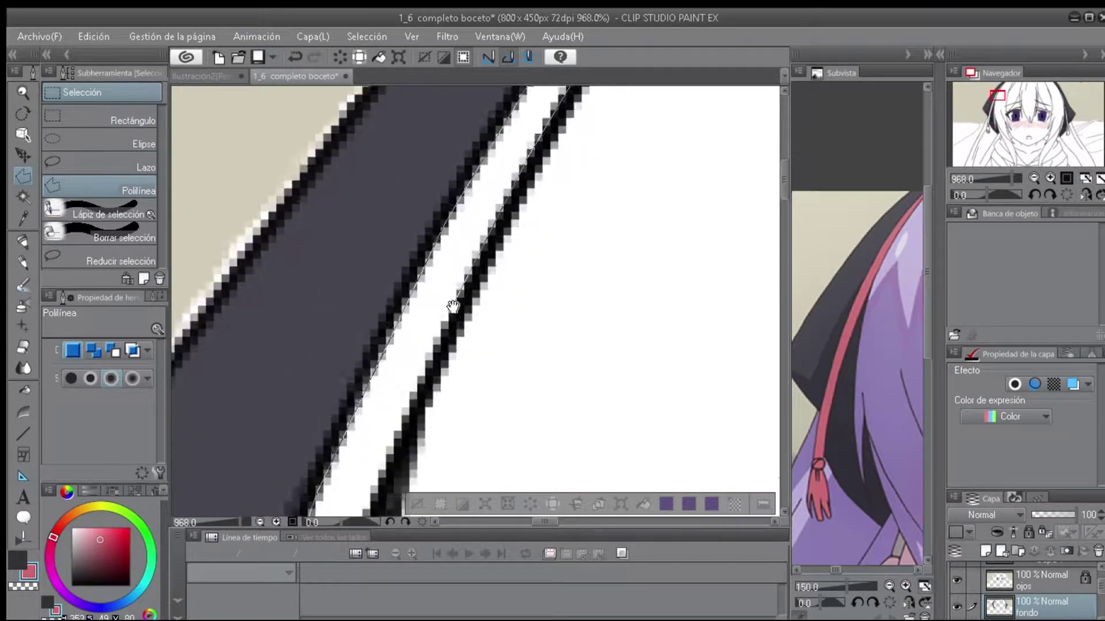
pyautogui.scroll(-2, 429, 400)
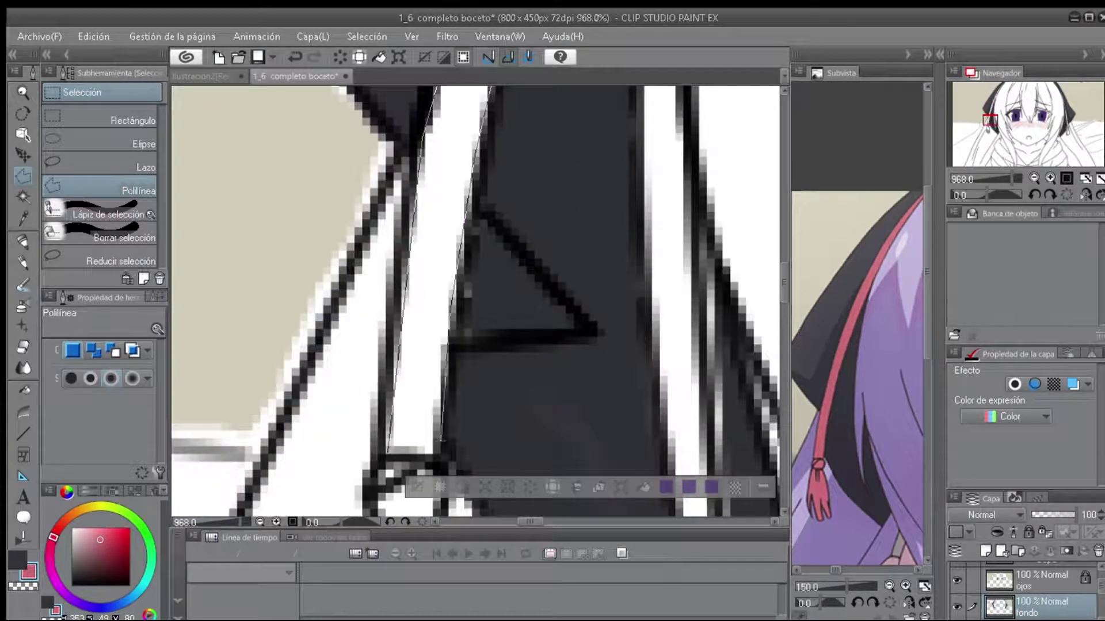
pyautogui.press('Return')
# Select the left ribbon's knot and the small gap at its upper edge, and fill both with red.
pyautogui.scroll(-5, 656, 302)
pyautogui.scroll(3, 553, 403)
pyautogui.scroll(4, 545, 397)
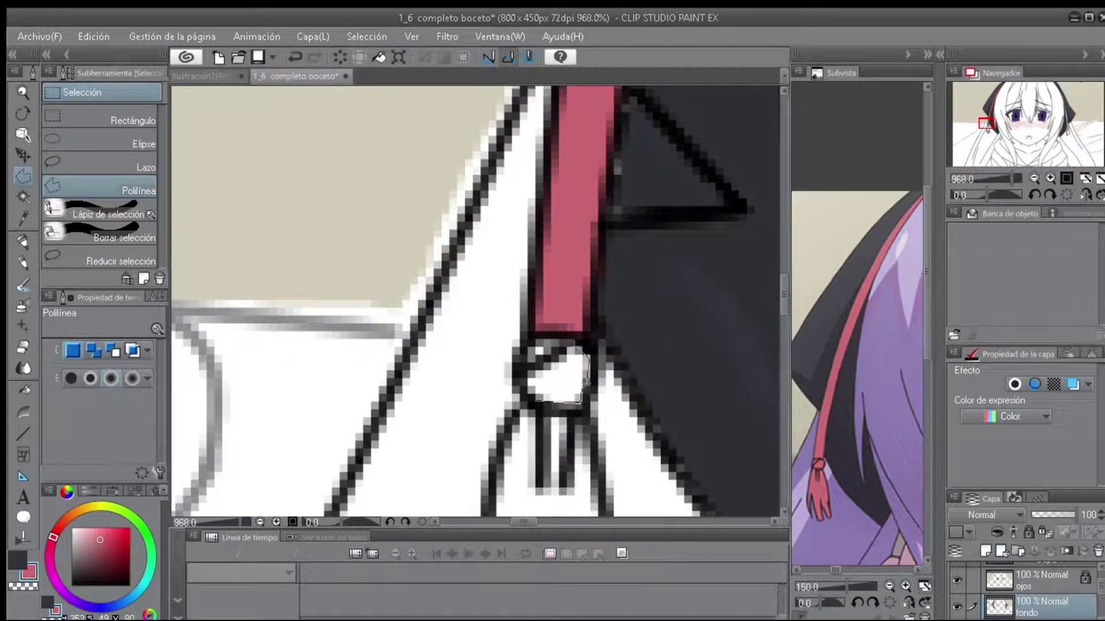
pyautogui.press('Return')
pyautogui.click(610, 434)
pyautogui.hotkey('ctrl', 'd')
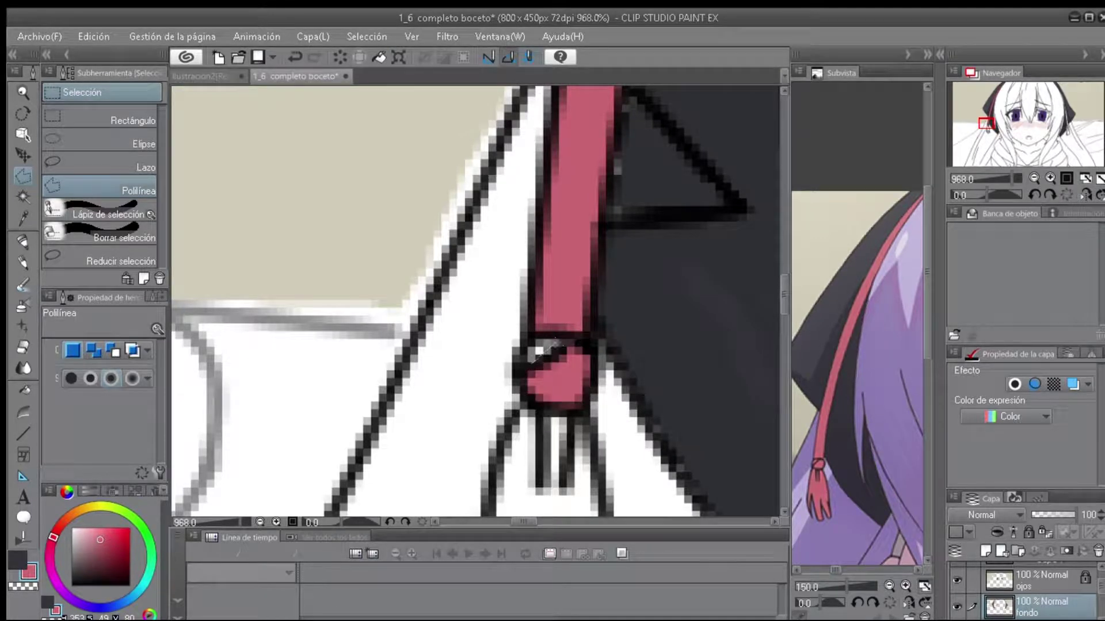
pyautogui.click(537, 349)
pyautogui.scroll(-5, 485, 289)
# Outline the left tassel with its pointed ends using Polilínea, fill it with red, and fill the narrow strip between its inner lines.
pyautogui.scroll(4, 485, 289)
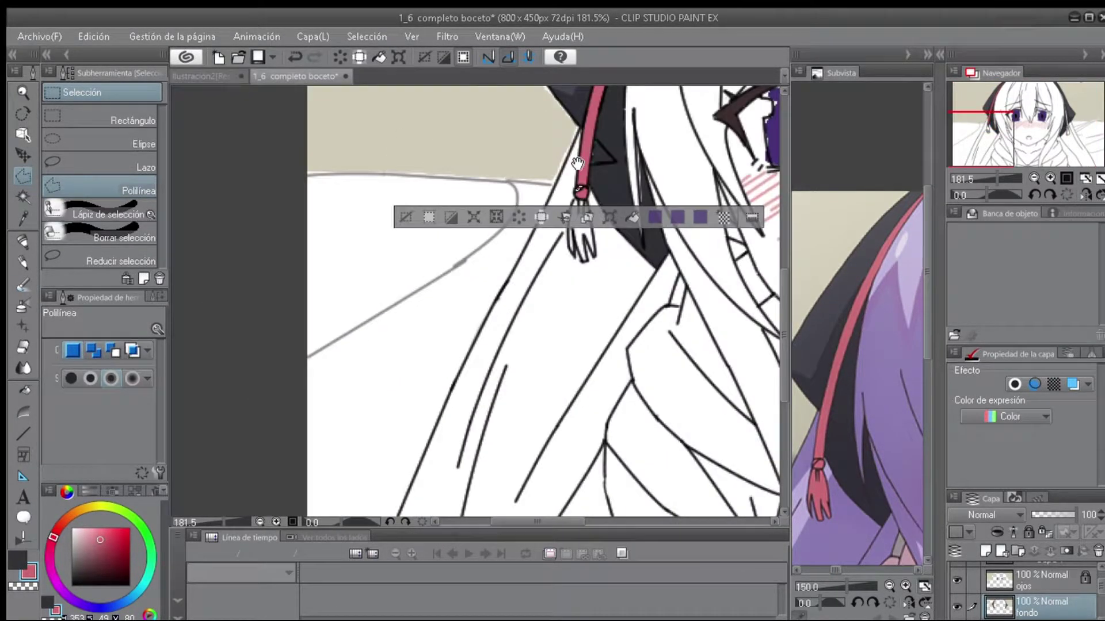
pyautogui.scroll(2, 495, 305)
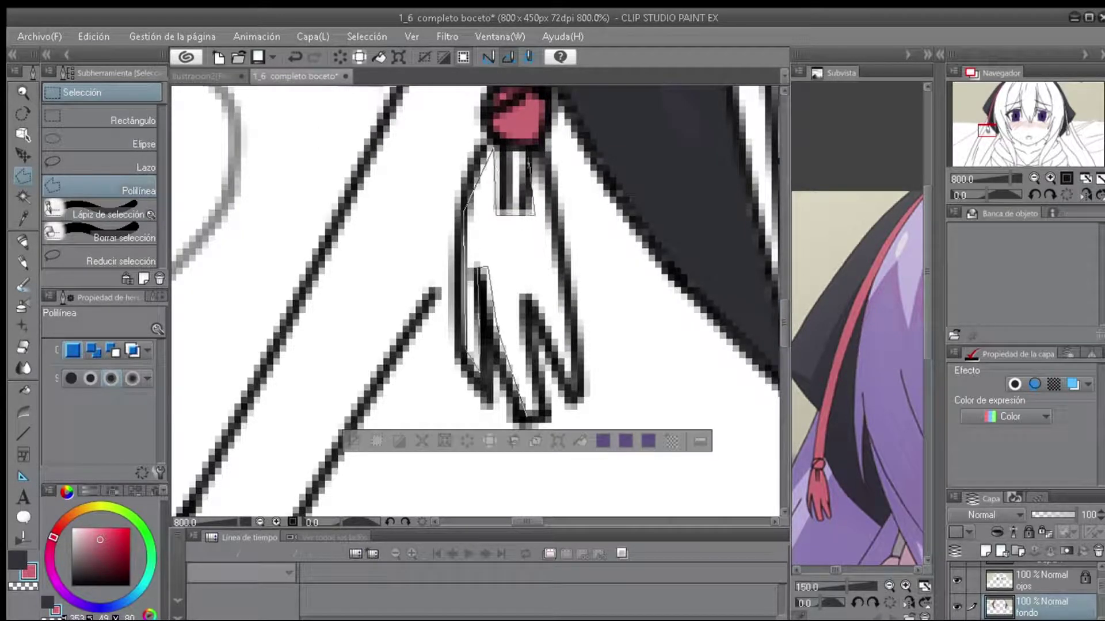
pyautogui.doubleClick(521, 288)
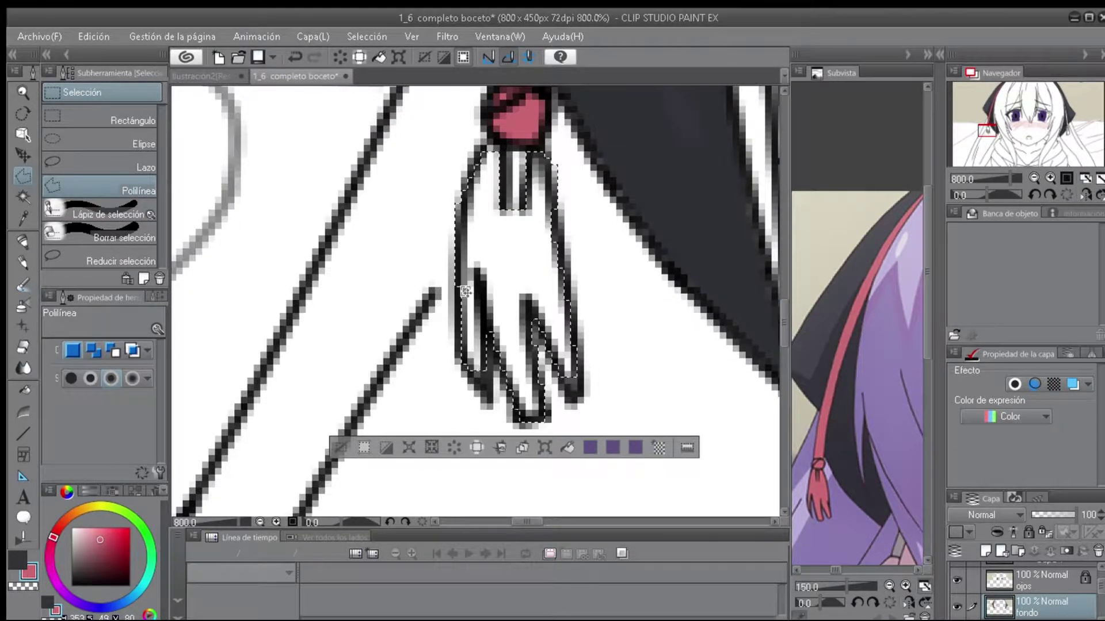
pyautogui.click(582, 477)
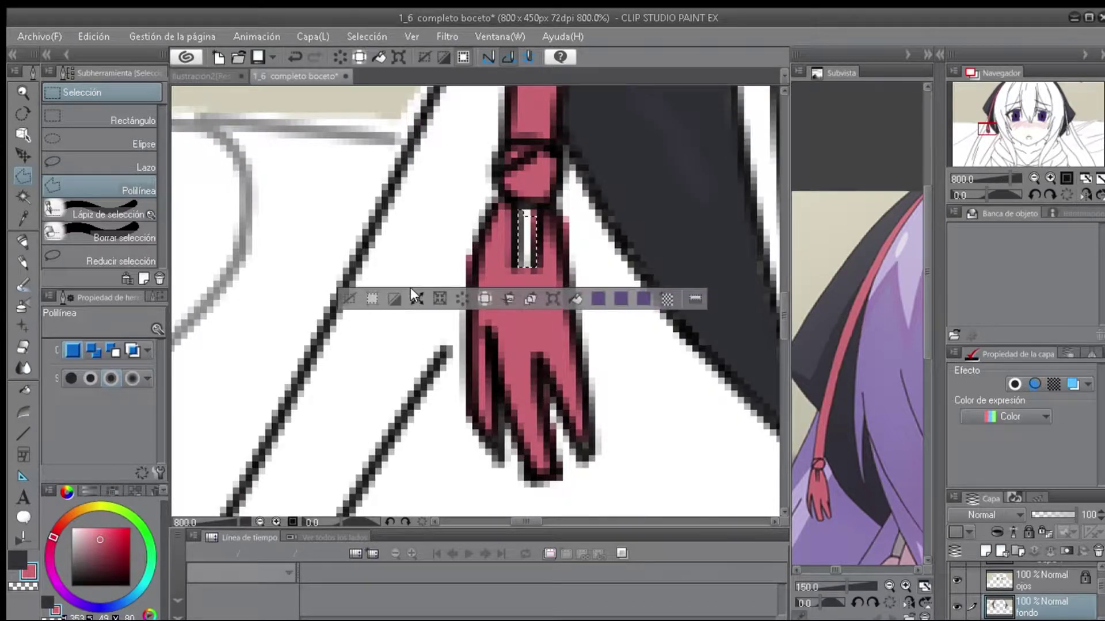
pyautogui.scroll(-10, 557, 303)
# Select the slanted knot band above the right tassel with Polilínea and fill it with red.
pyautogui.scroll(3, 557, 303)
pyautogui.moveTo(747, 168); pyautogui.dragTo(376, 128)
pyautogui.scroll(4, 450, 201)
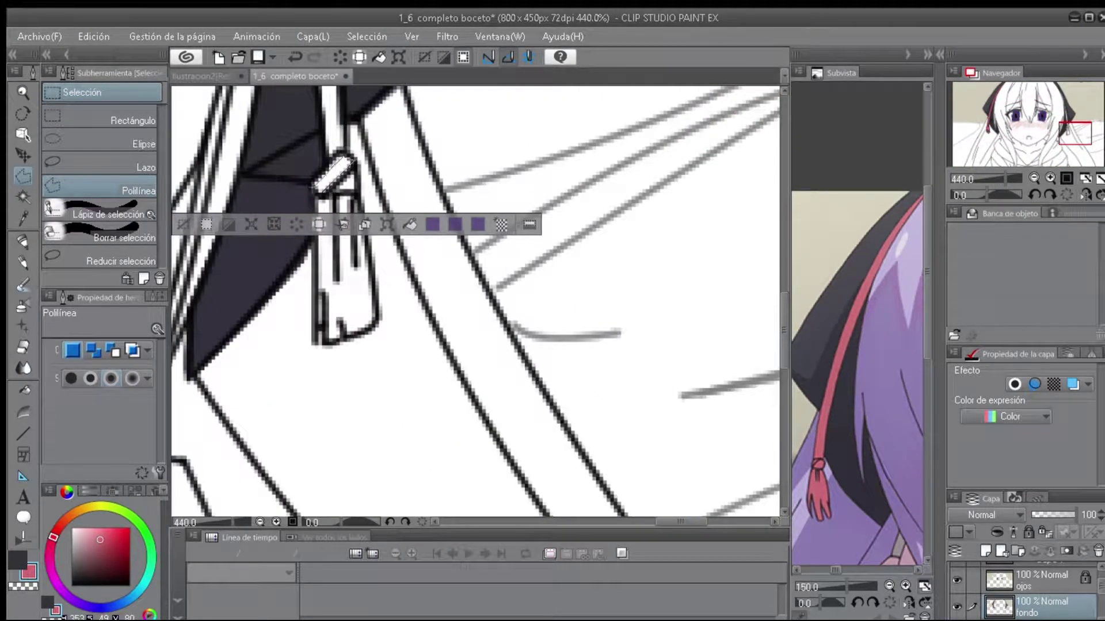
pyautogui.click(410, 224)
pyautogui.moveTo(691, 301); pyautogui.dragTo(696, 235)
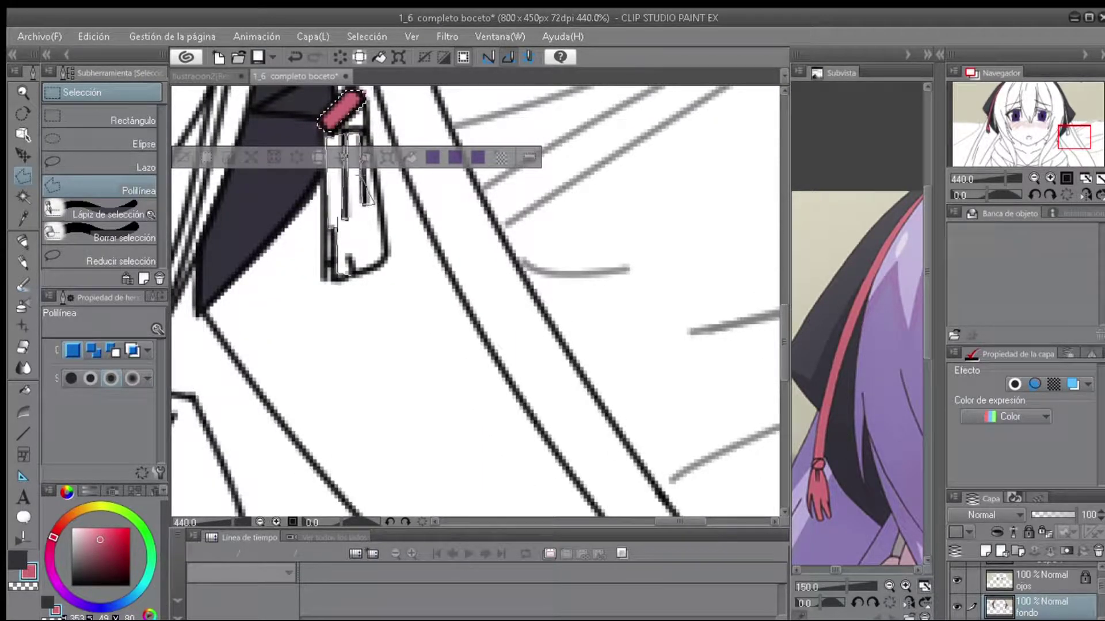
# Outline the right tassel's body with Polilínea and fill it with red, including the small sliver at its lower inner edge.
pyautogui.click(345, 268)
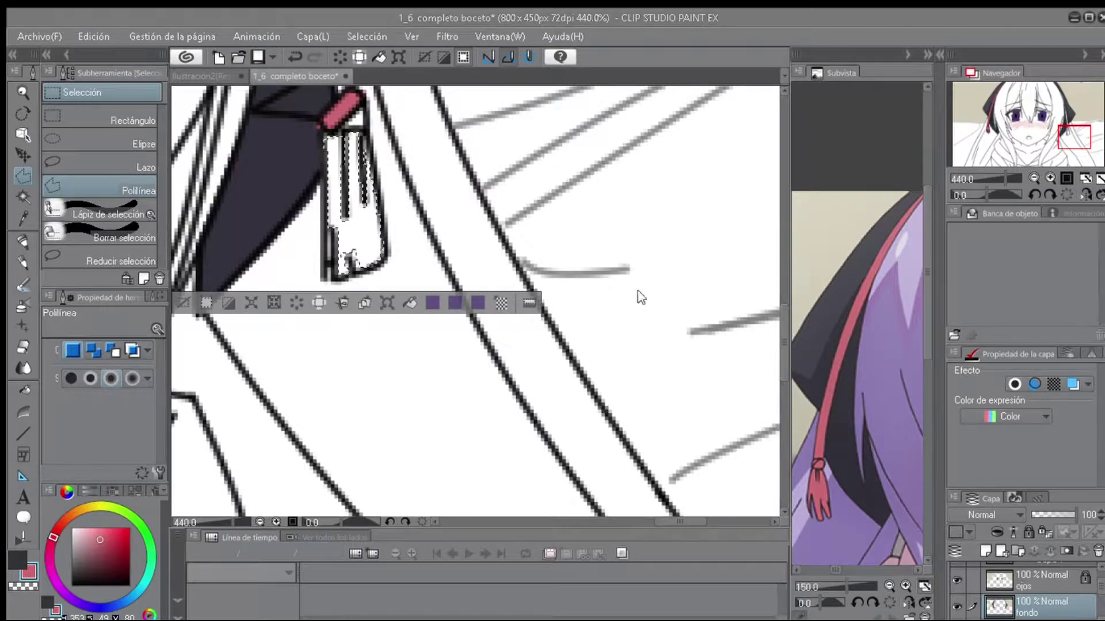
pyautogui.click(410, 301)
pyautogui.scroll(3, 368, 224)
pyautogui.hotkey('ctrl', 'd')
pyautogui.click(287, 290)
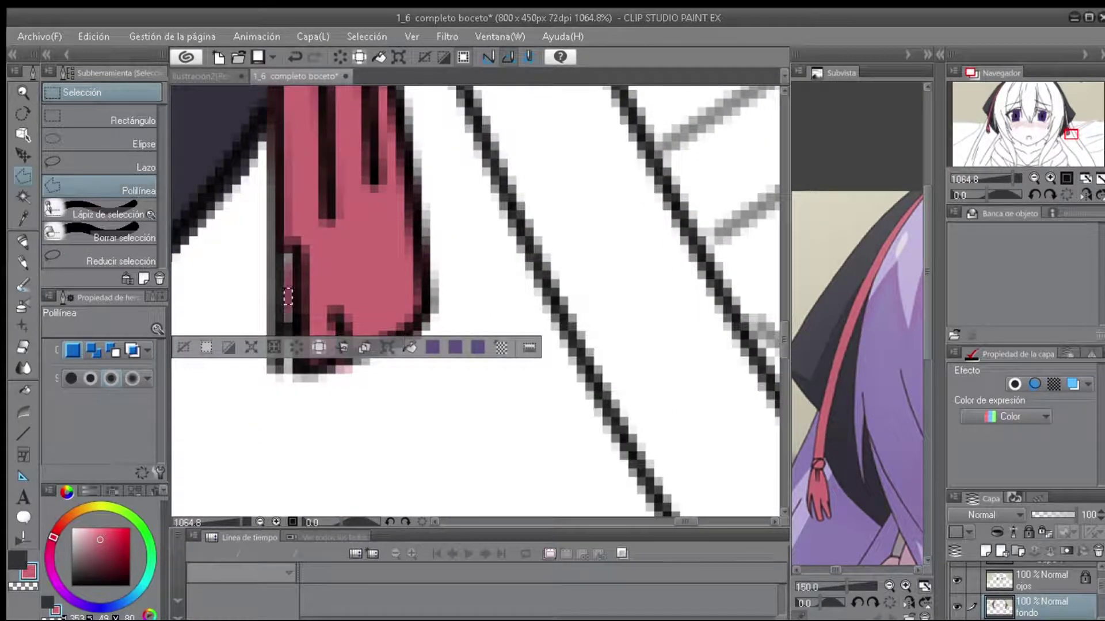
pyautogui.scroll(-7, 637, 334)
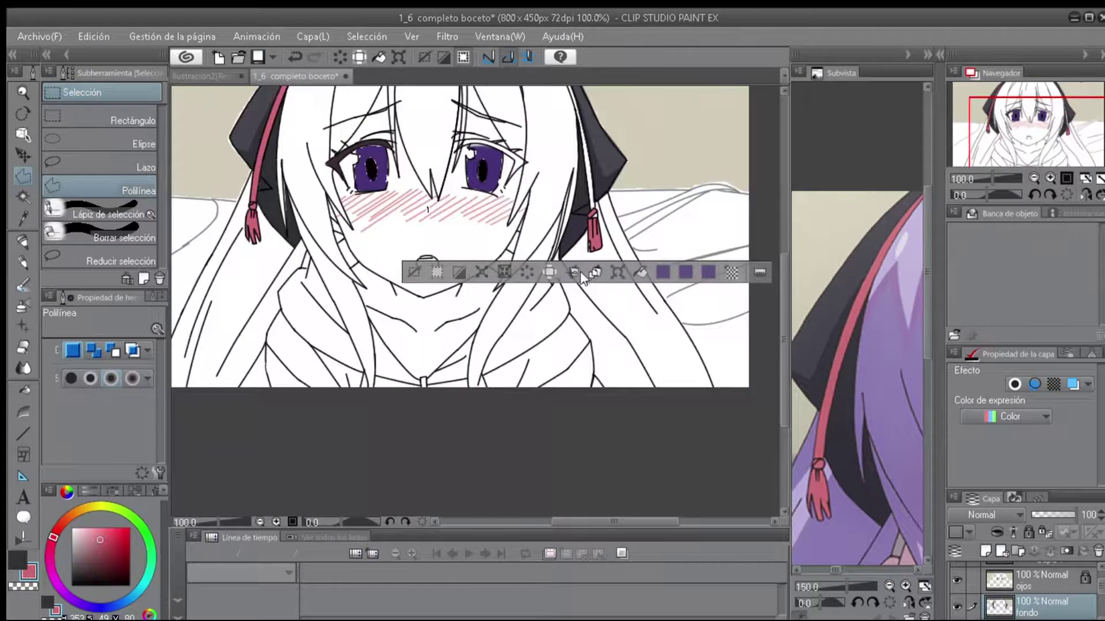
# Select the small white triangle beneath the right knot's slanted band and fill it with red.
pyautogui.scroll(7, 638, 334)
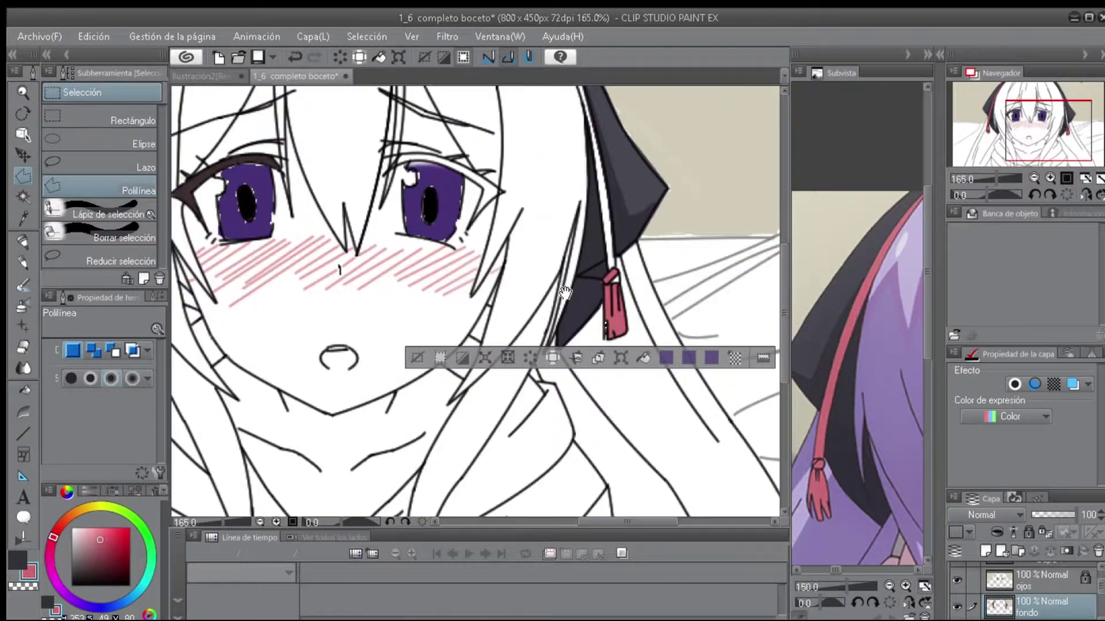
pyautogui.scroll(-2, 493, 397)
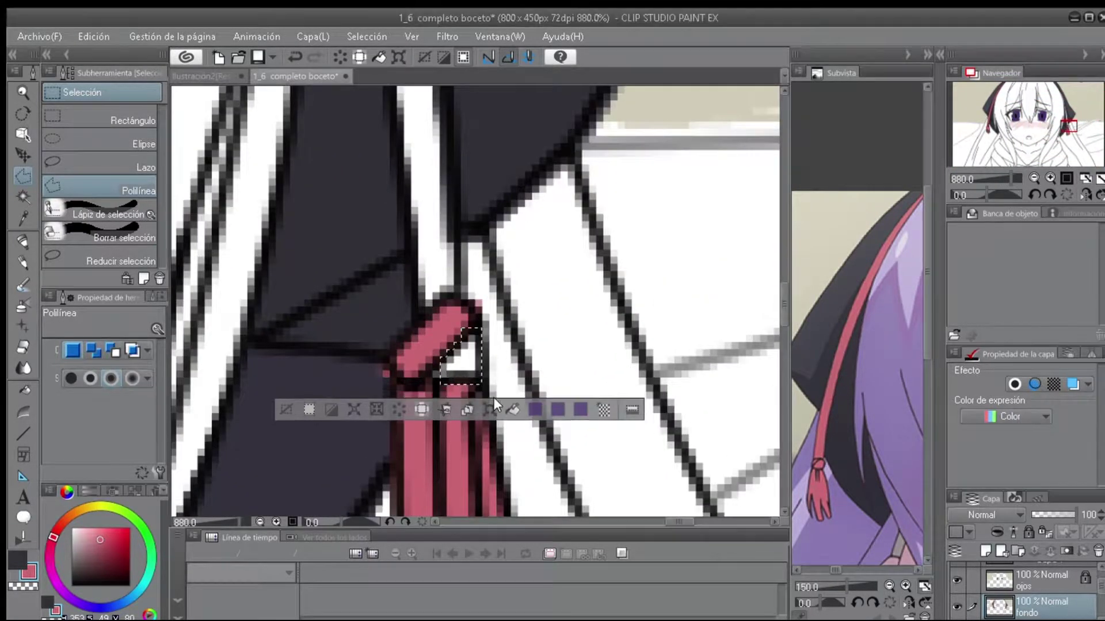
pyautogui.click(492, 397)
# Select the long narrow ribbon above the right knot with Polilínea, fill it with red, and clear the selection.
pyautogui.moveTo(403, 202); pyautogui.dragTo(329, 270)
pyautogui.moveTo(518, 460); pyautogui.dragTo(451, 132)
pyautogui.doubleClick(405, 469)
pyautogui.click(410, 498)
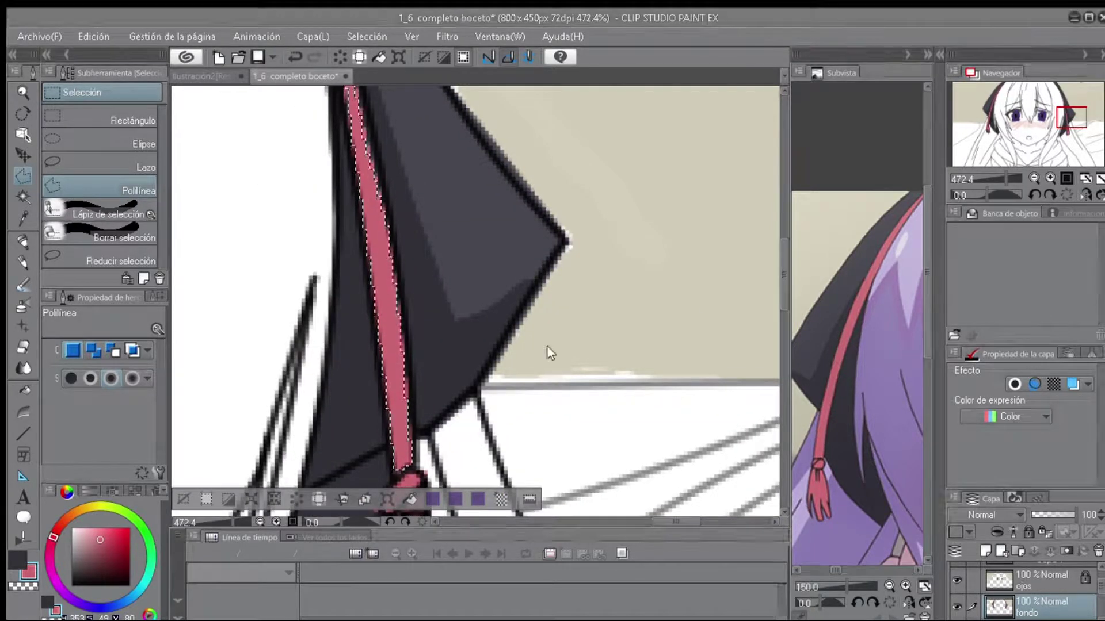
pyautogui.scroll(-5, 547, 345)
pyautogui.scroll(-3, 844, 314)
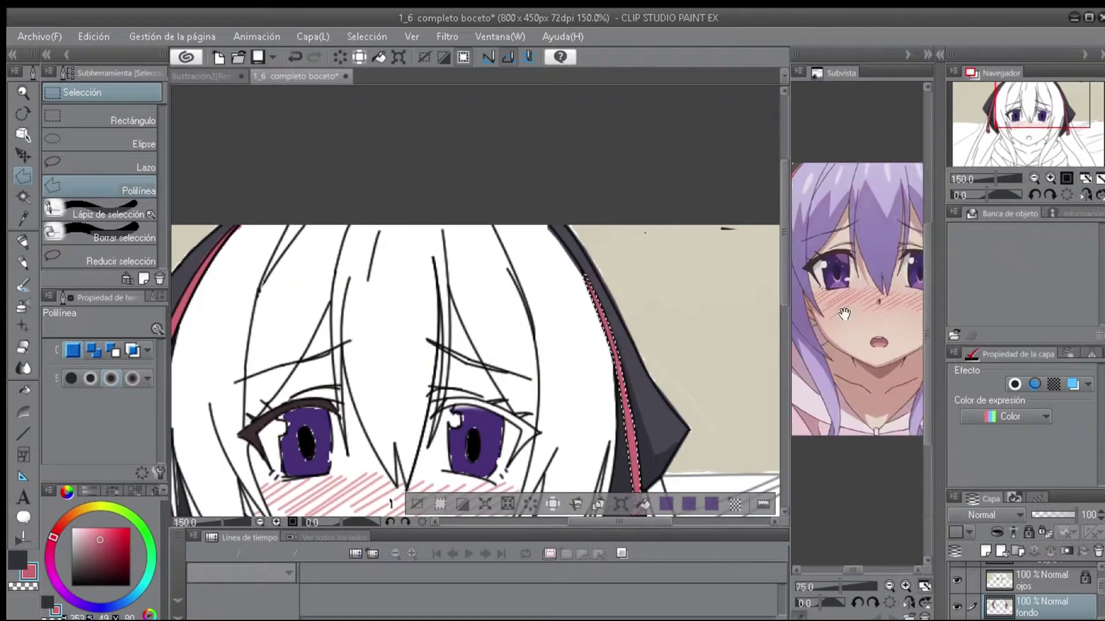
pyautogui.scroll(-3, 402, 374)
pyautogui.hotkey('ctrl', 'd')
# Pick the skin tone from the reference, outline the lower face from the jawline to the mouth with Polilínea, and fill it.
pyautogui.scroll(2, 345, 403)
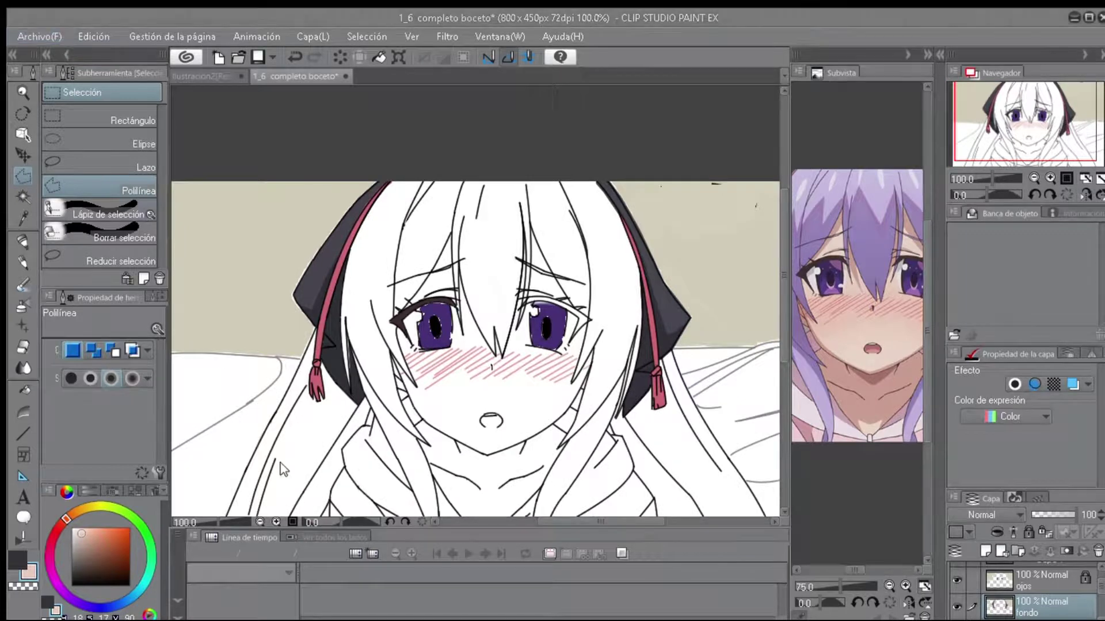
pyautogui.scroll(4, 444, 401)
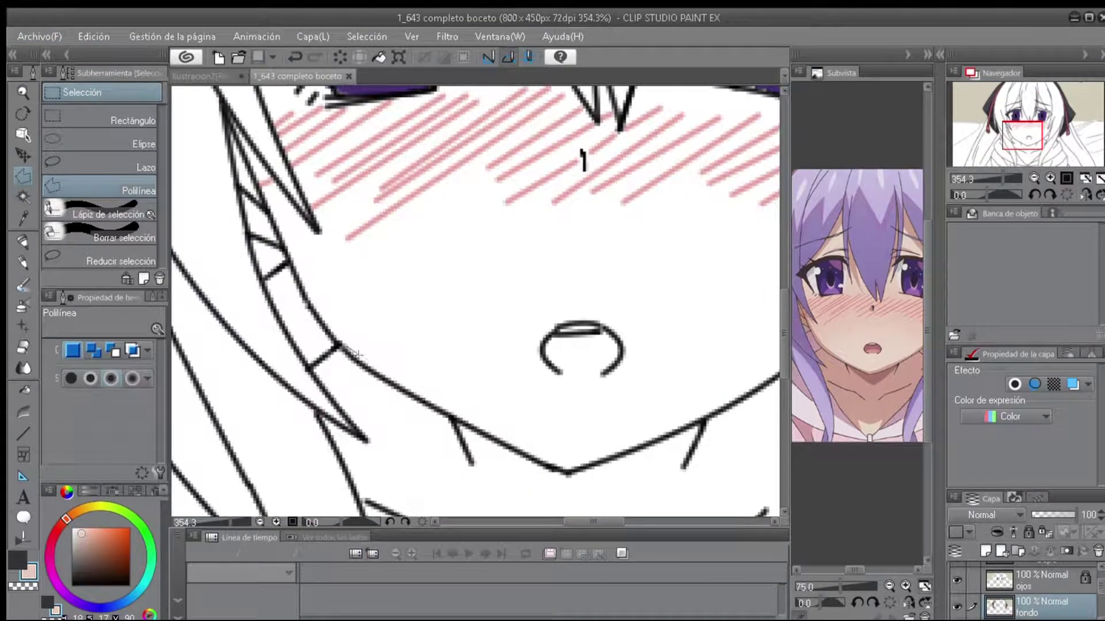
pyautogui.click(567, 474)
pyautogui.hscroll(3, 652, 379)
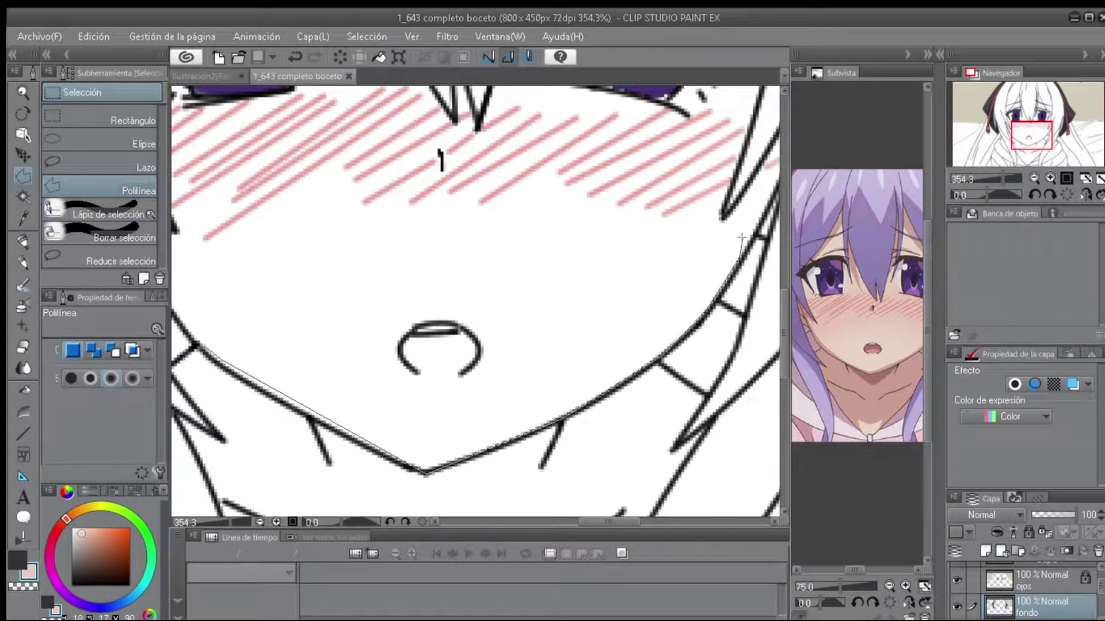
pyautogui.hscroll(3, 741, 237)
pyautogui.hscroll(-1, 547, 228)
pyautogui.hscroll(-6, 547, 229)
pyautogui.doubleClick(418, 346)
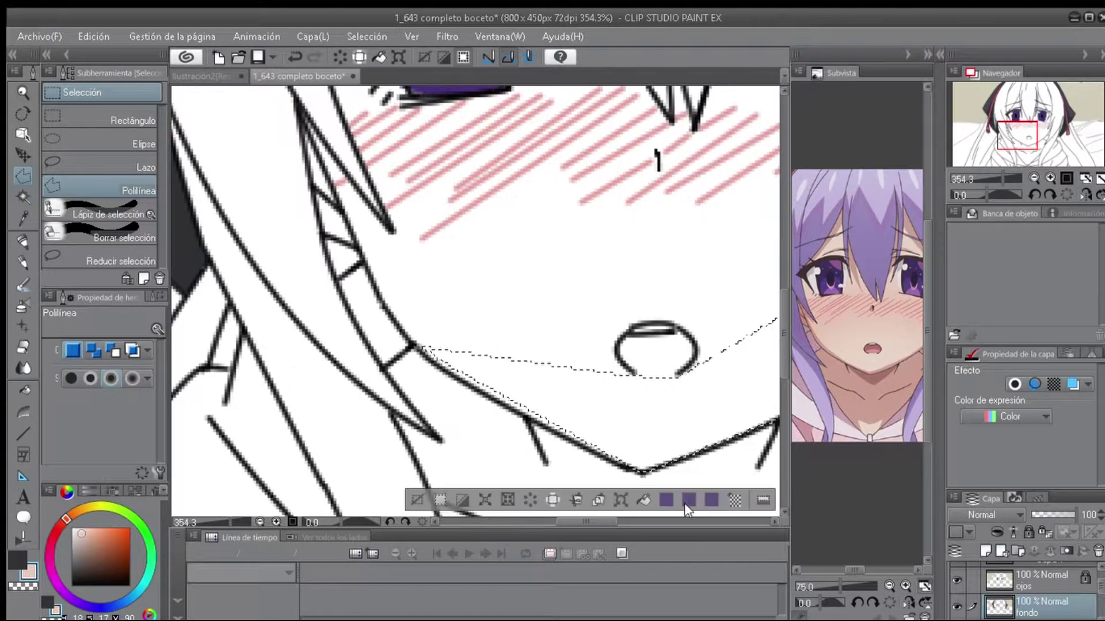
pyautogui.click(640, 502)
# Try salmon, pinkish and peach skin tones on the lower face selection, undoing the fills.
pyautogui.scroll(-3, 637, 495)
pyautogui.scroll(7, 636, 495)
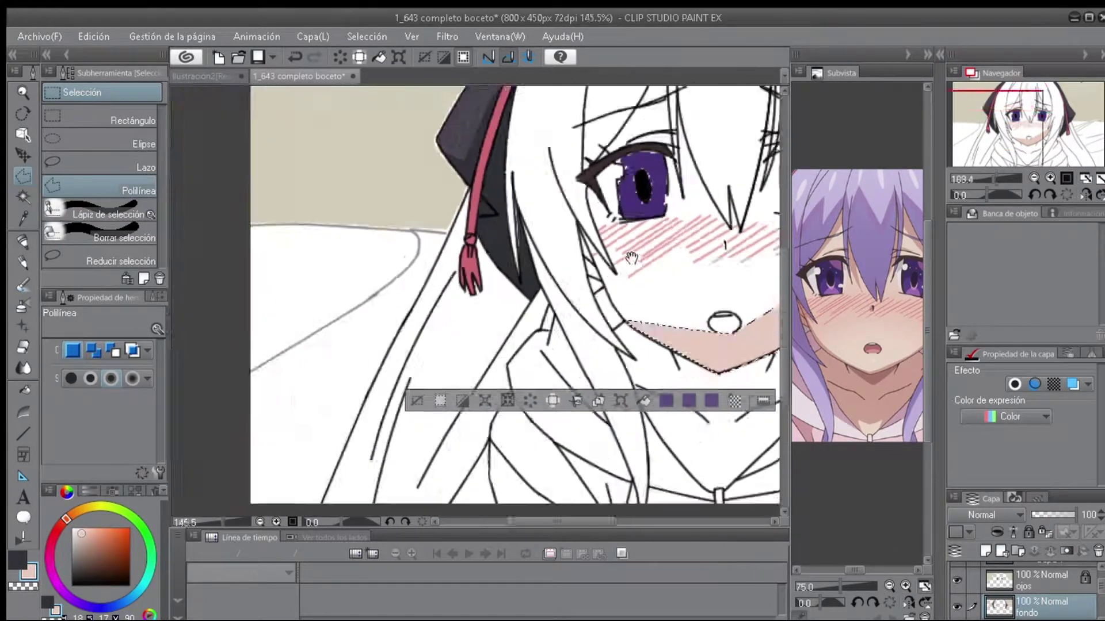
pyautogui.hotkey('ctrl', 'z')
pyautogui.click(89, 525)
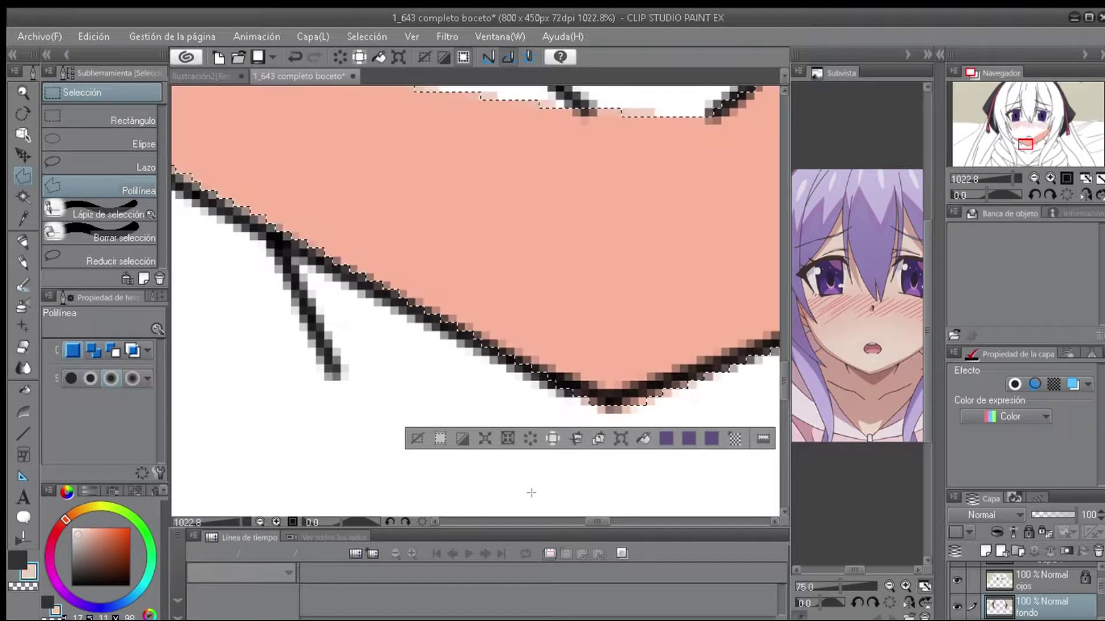
pyautogui.moveTo(60, 514); pyautogui.dragTo(68, 511)
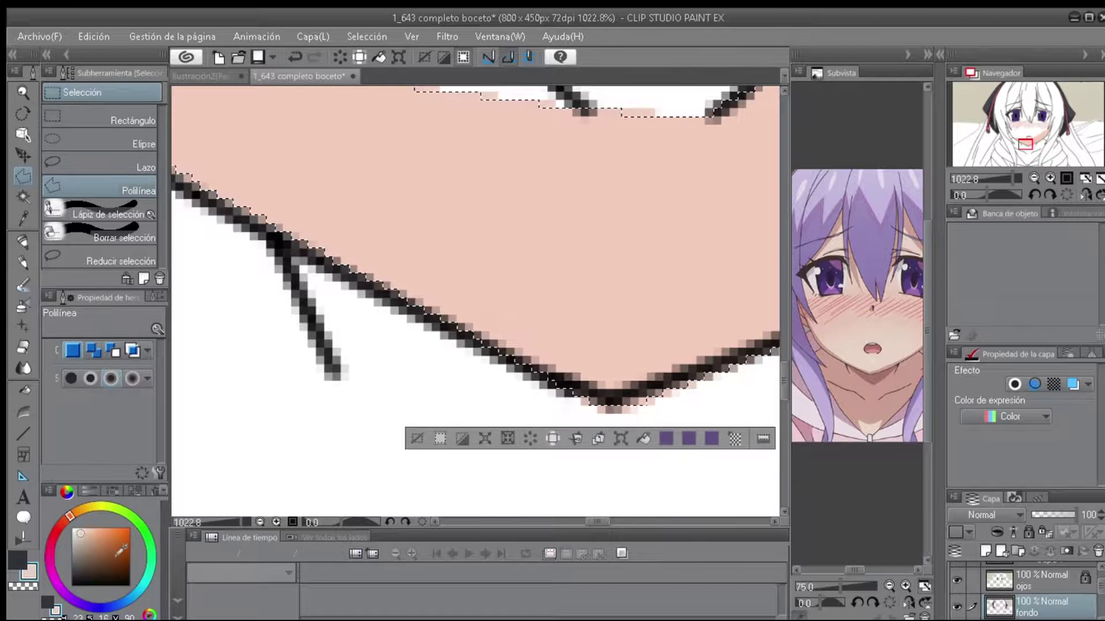
pyautogui.click(642, 439)
pyautogui.hotkey('ctrl', 'z')
pyautogui.click(642, 438)
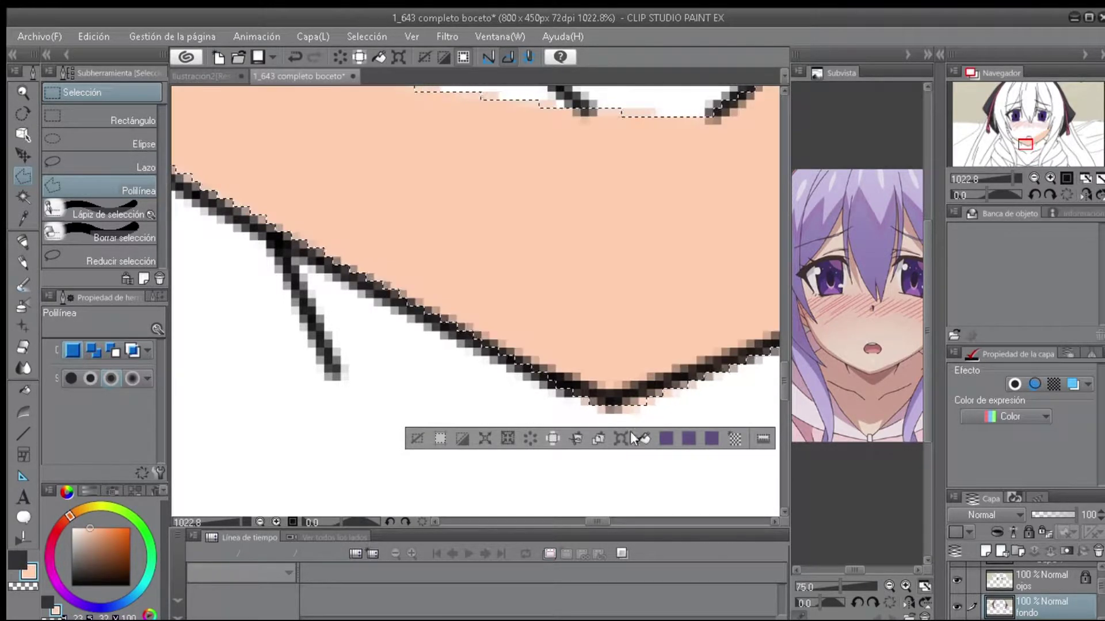
pyautogui.hotkey('ctrl', 'z')
# Fill the lower face with pale peach, outline the cheek area around the mouth with Polilínea, and fill it with the same colour.
pyautogui.scroll(-5, 610, 443)
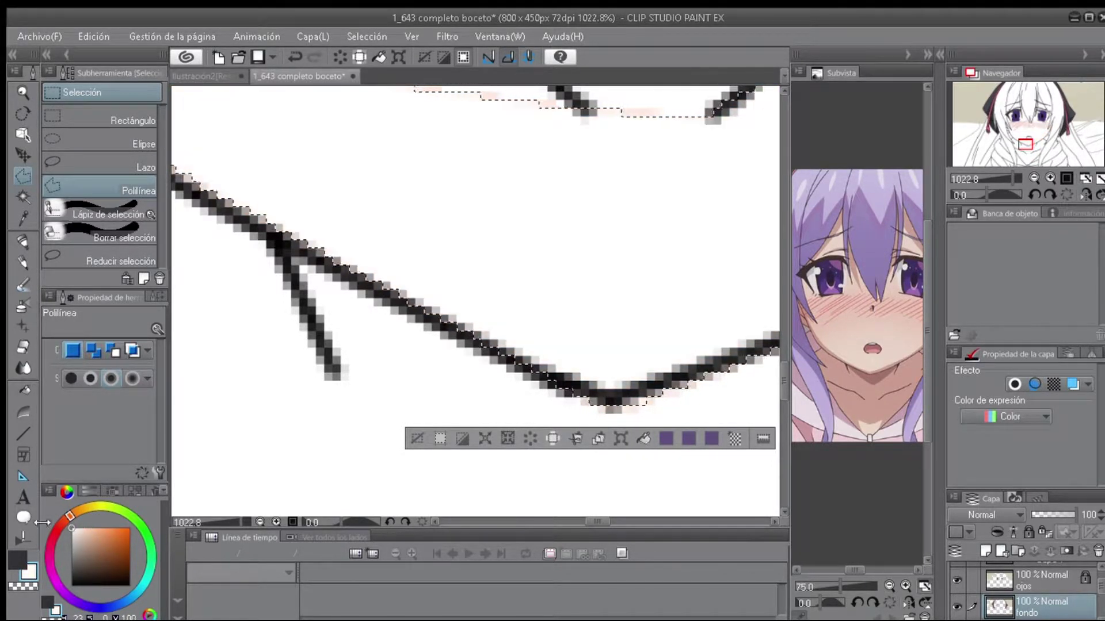
pyautogui.scroll(2, 436, 466)
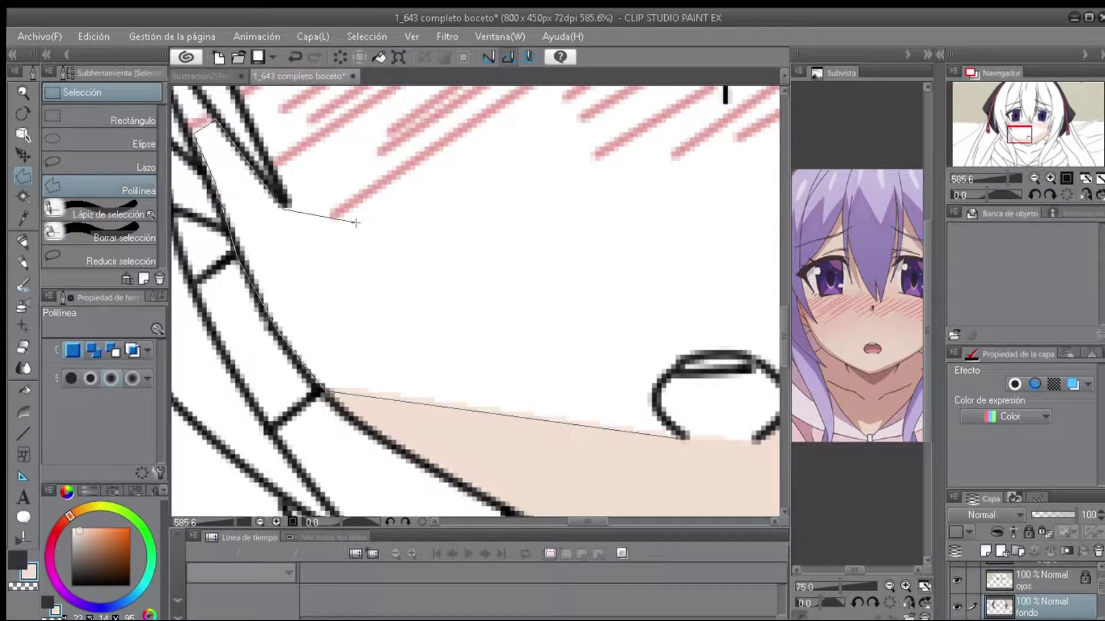
pyautogui.scroll(-1, 495, 444)
pyautogui.doubleClick(495, 443)
pyautogui.scroll(-2, 643, 359)
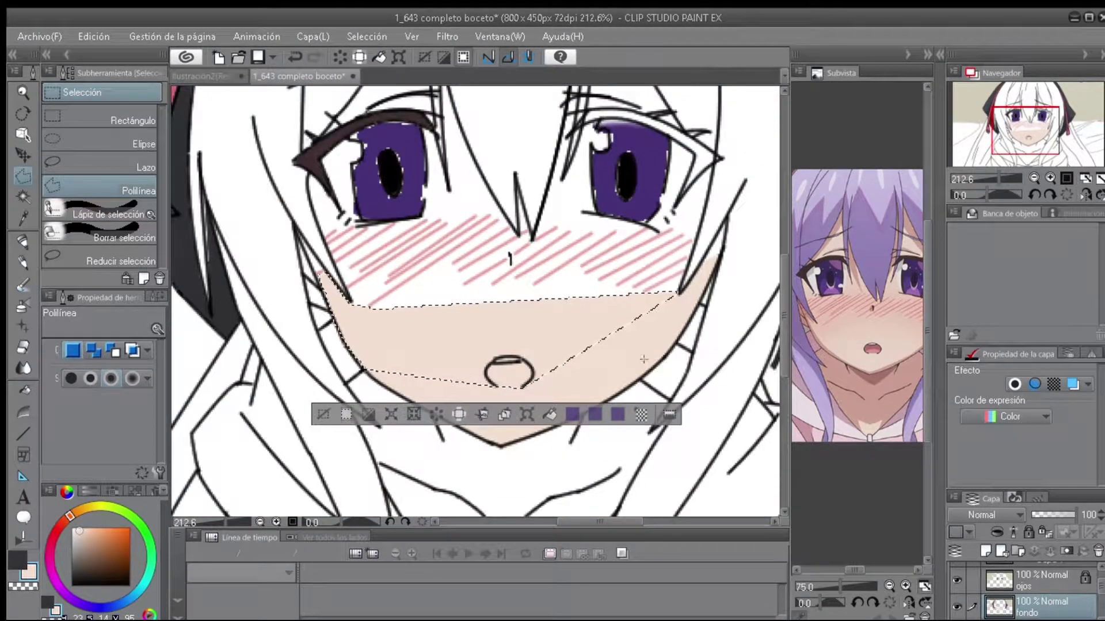
# Try a slightly darker skin tone on the selected cheek area and undo that fill.
pyautogui.scroll(1, 541, 363)
pyautogui.scroll(1, 279, 137)
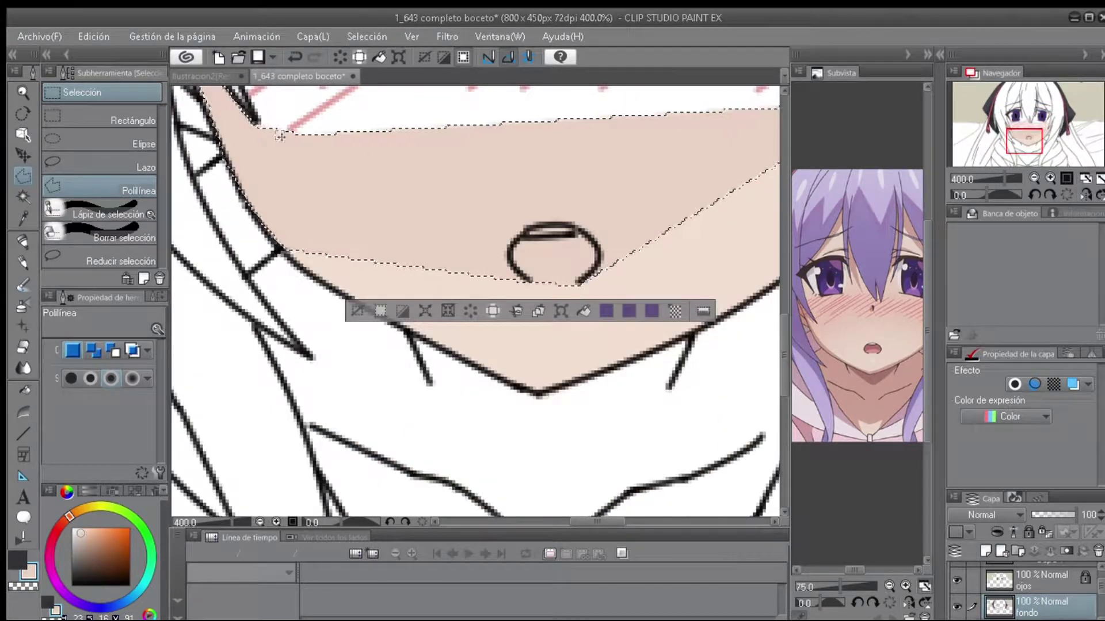
pyautogui.click(295, 57)
# Outline the neck and upper chest between the jaw, hair strands and collar with Polilínea and fill it with pale peach.
pyautogui.moveTo(403, 222); pyautogui.dragTo(376, 315)
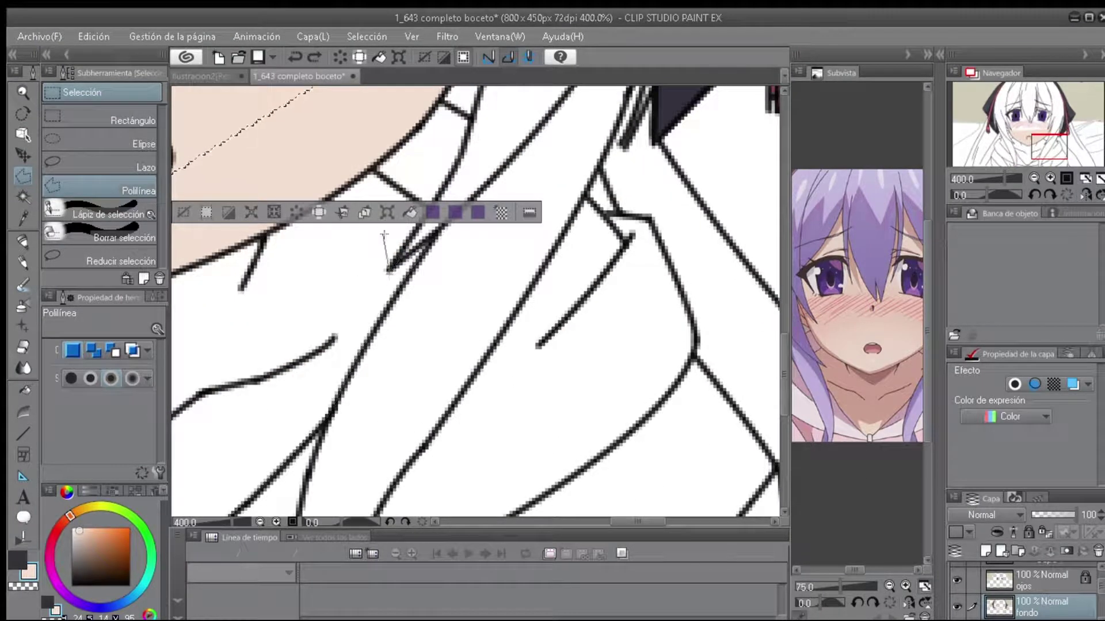
pyautogui.moveTo(373, 172); pyautogui.dragTo(863, 133)
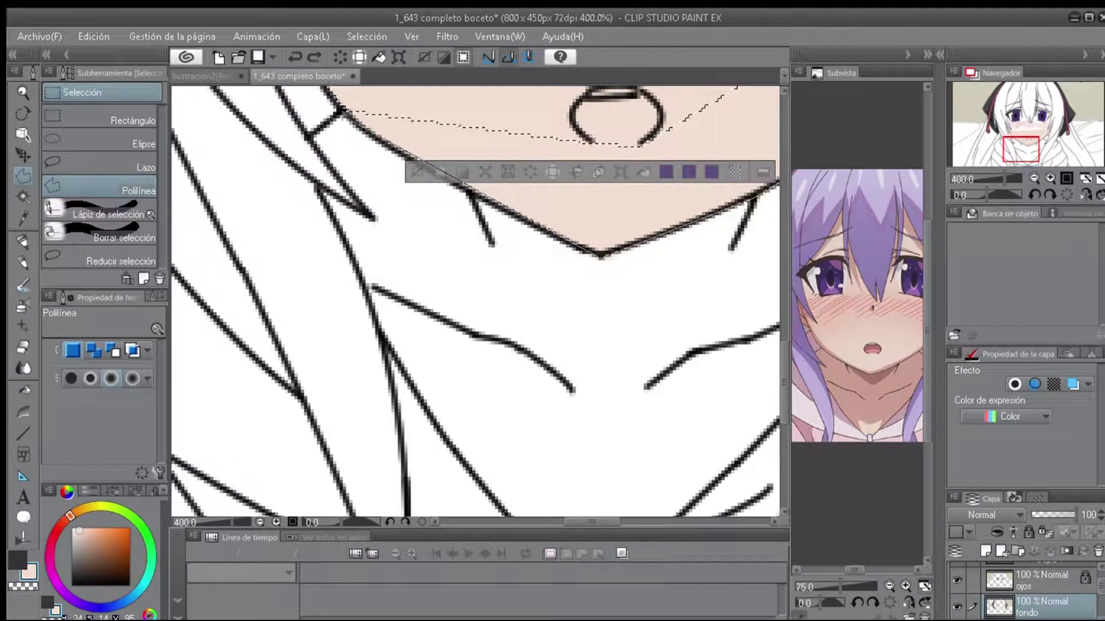
pyautogui.scroll(-3, 480, 302)
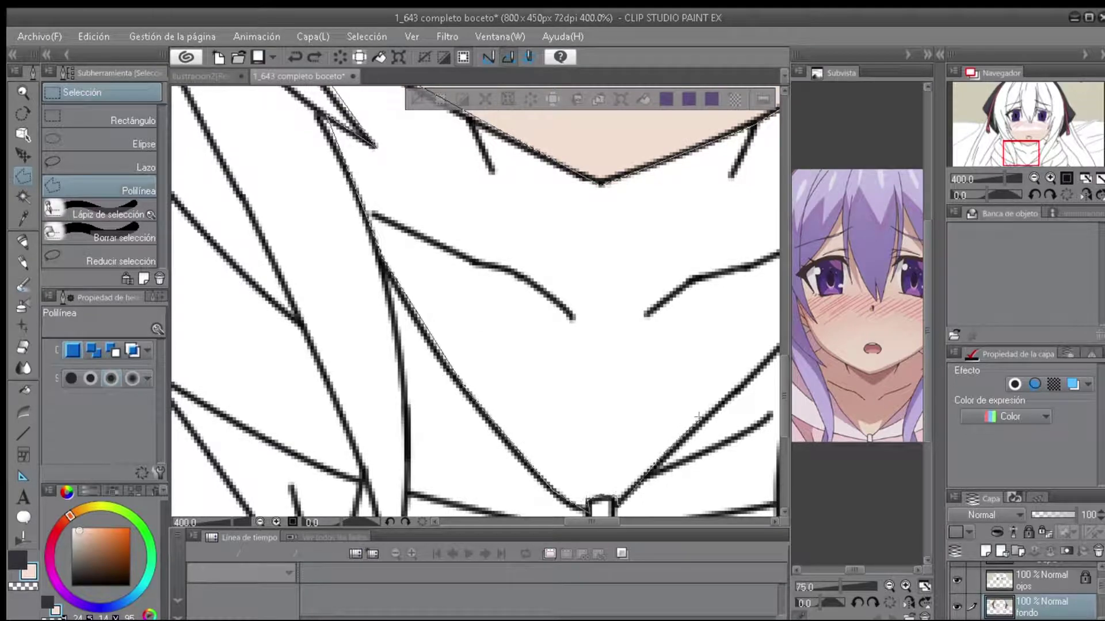
pyautogui.scroll(-2, 720, 311)
pyautogui.scroll(-3, 703, 183)
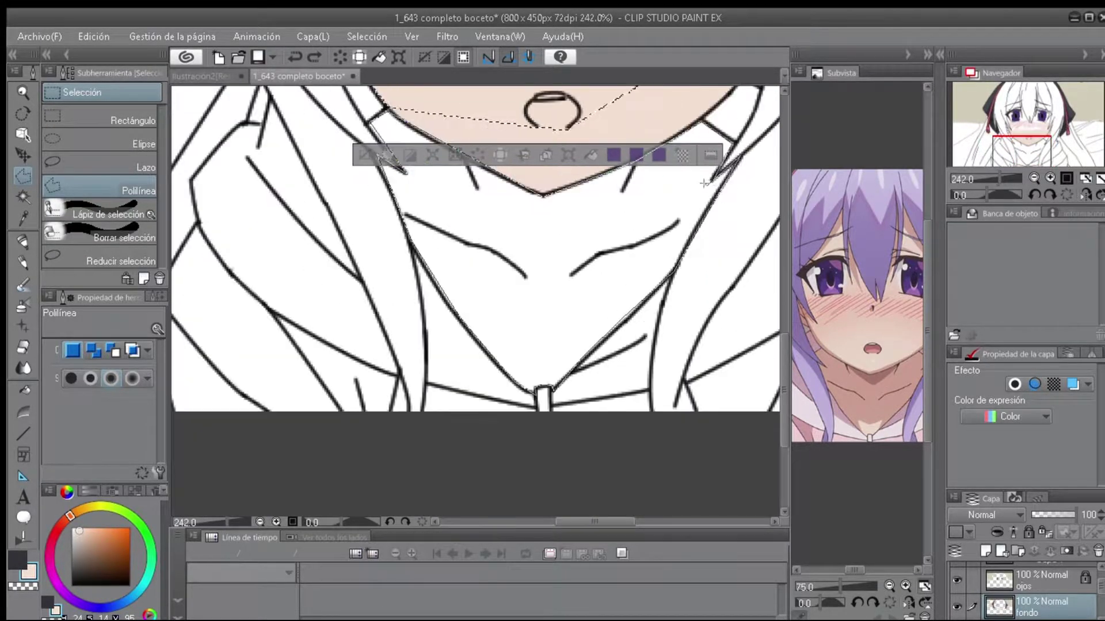
pyautogui.scroll(-2, 703, 183)
# Outline the upper face around the eyes, fringe and cheeks with Polilínea and fill it with pale peach.
pyautogui.moveTo(552, 173); pyautogui.dragTo(554, 418)
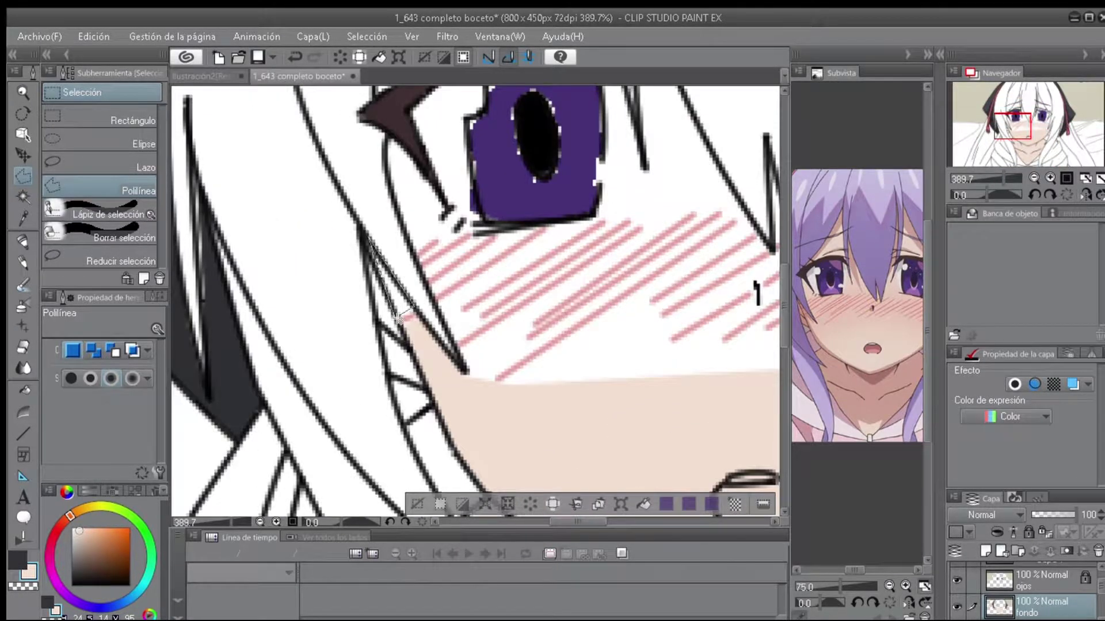
pyautogui.scroll(-3, 399, 322)
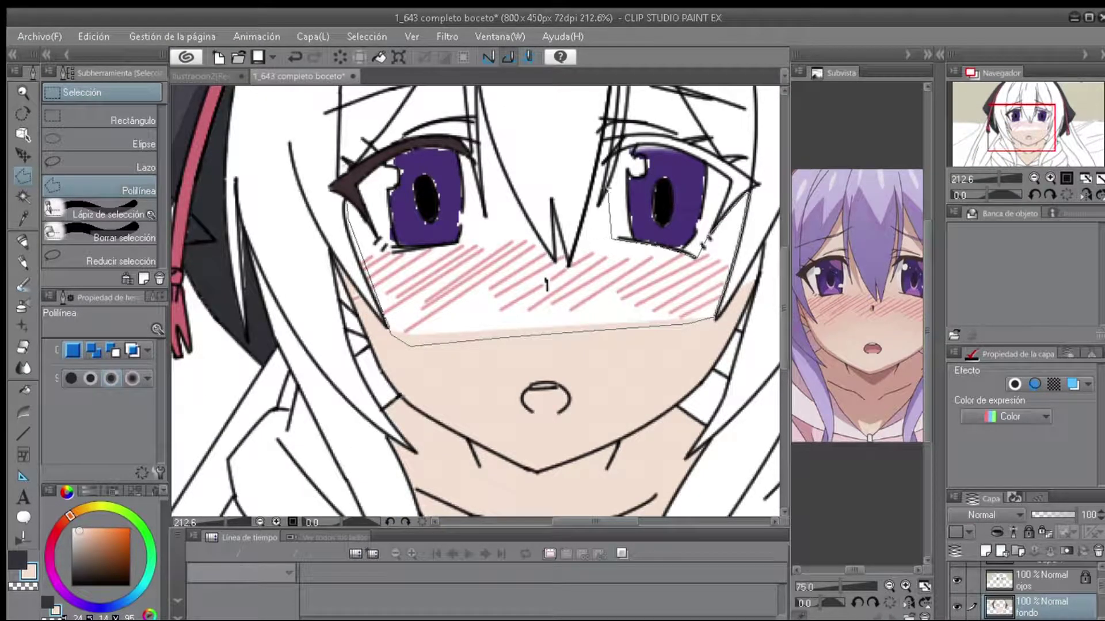
pyautogui.scroll(4, 621, 173)
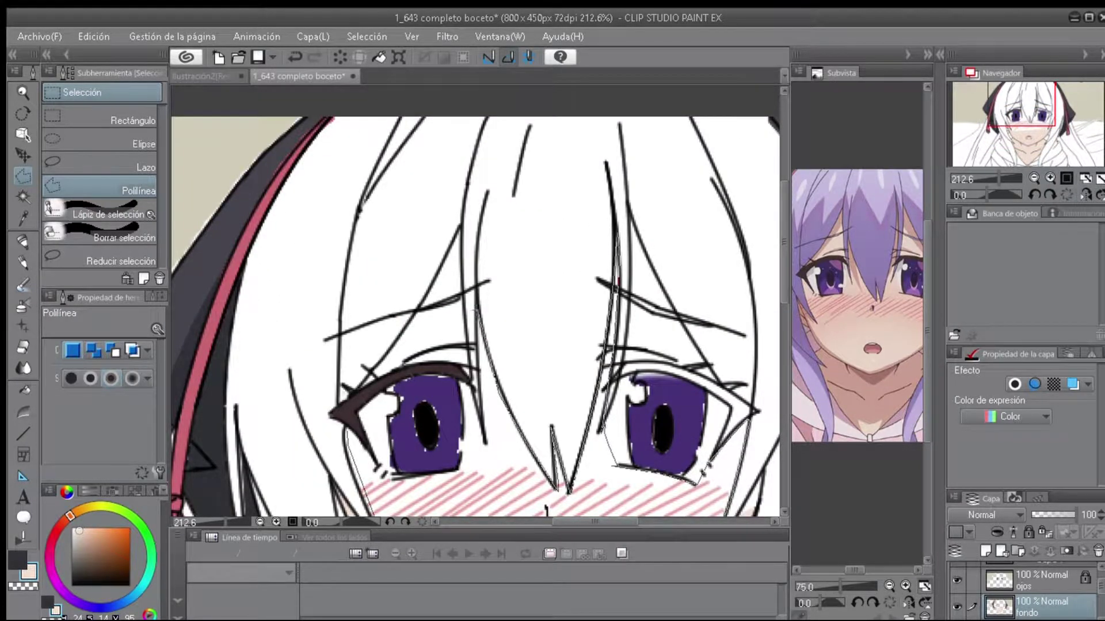
pyautogui.moveTo(477, 323); pyautogui.dragTo(334, 176)
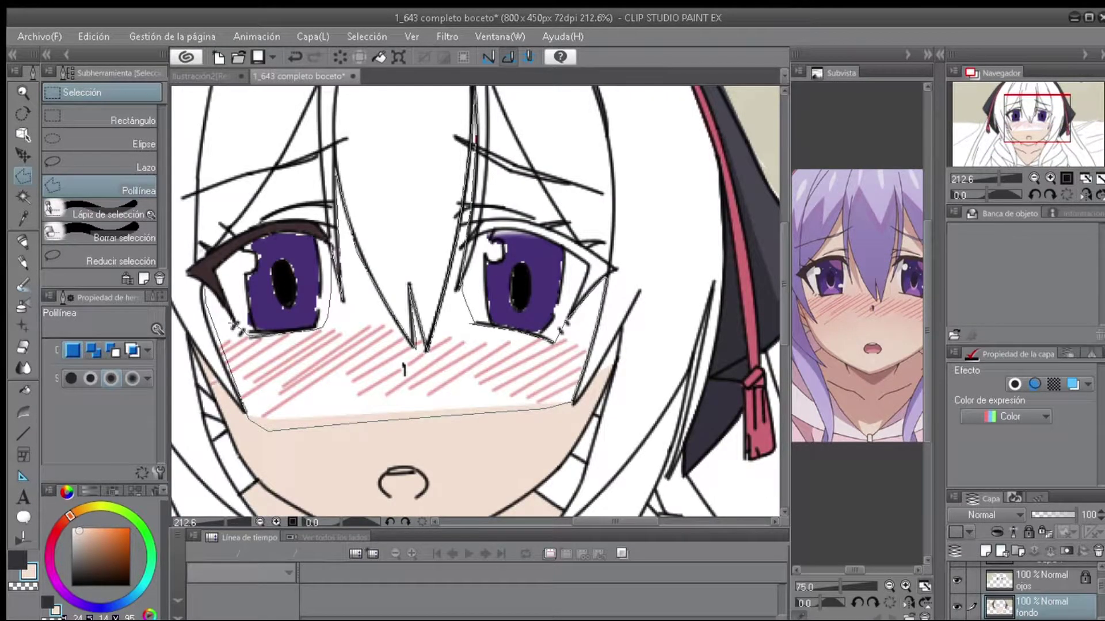
pyautogui.doubleClick(572, 403)
pyautogui.scroll(-3, 475, 300)
pyautogui.scroll(4, 475, 300)
# Clear the selection and move the sonrojar layer above the fondo layer.
pyautogui.click(950, 573)
pyautogui.scroll(-2, 949, 572)
pyautogui.scroll(-2, 478, 288)
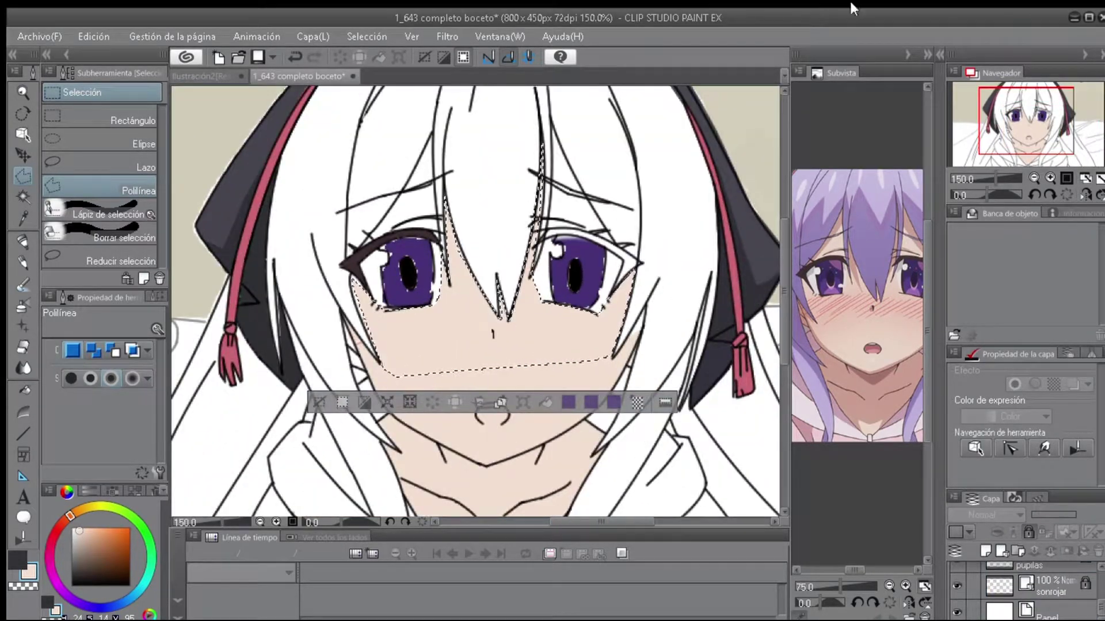
pyautogui.scroll(-2, 475, 299)
pyautogui.scroll(1, 476, 299)
pyautogui.hotkey('ctrl', 'd')
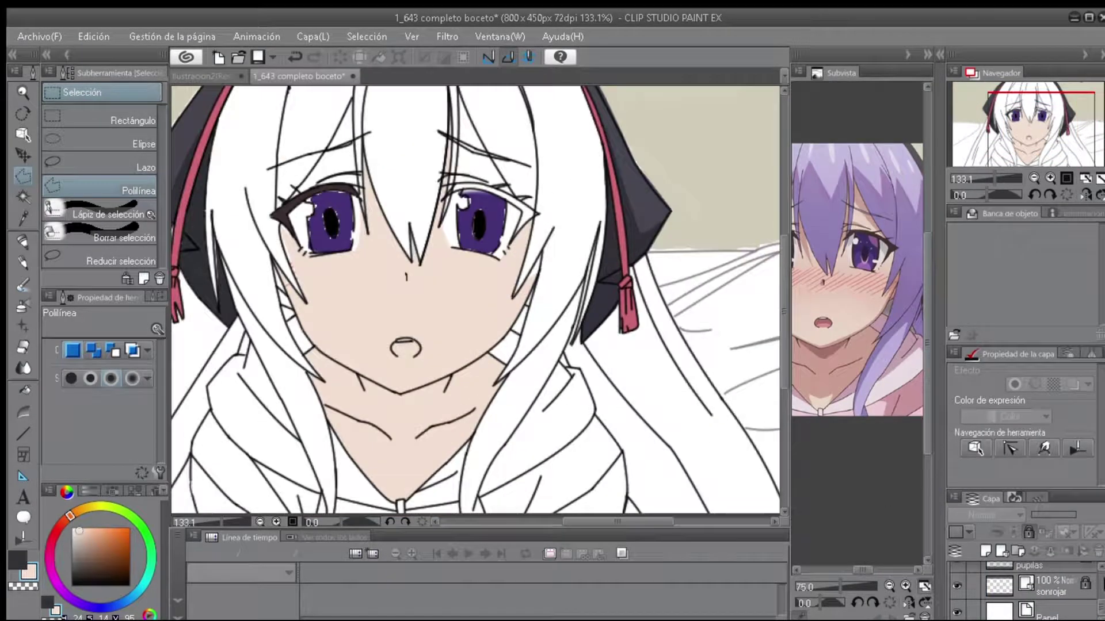
pyautogui.scroll(-3, 955, 576)
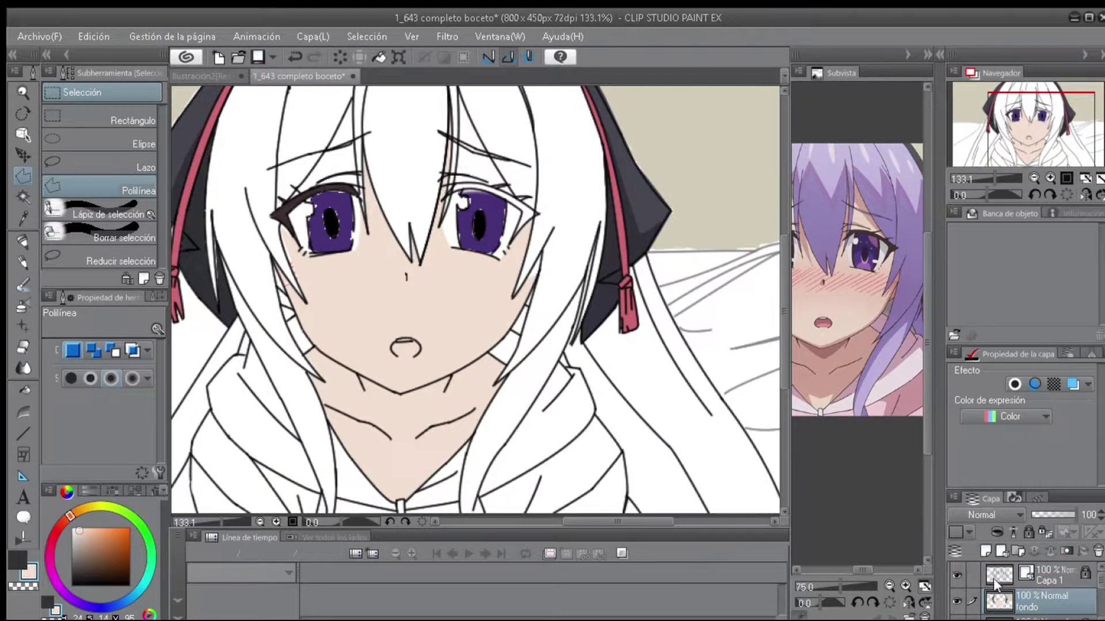
pyautogui.click(955, 577)
pyautogui.scroll(-1, 953, 584)
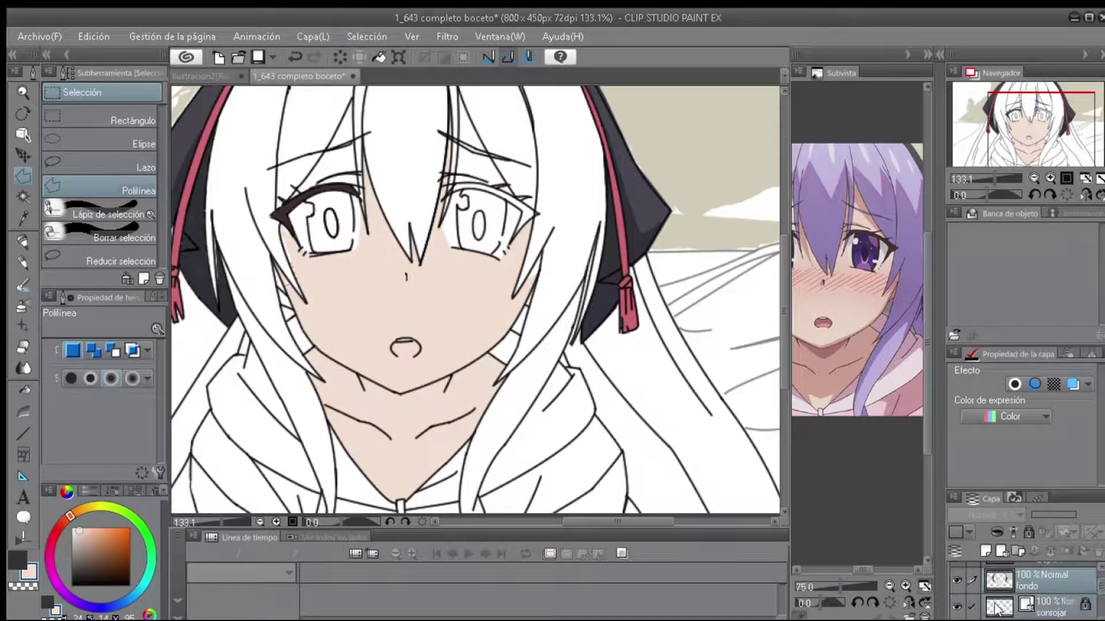
pyautogui.moveTo(995, 608); pyautogui.dragTo(995, 566)
# Outline the skin between the left eyebrow and upper eyelash with Polilínea and fill it with pale peach on the fondo layer.
pyautogui.scroll(3, 562, 418)
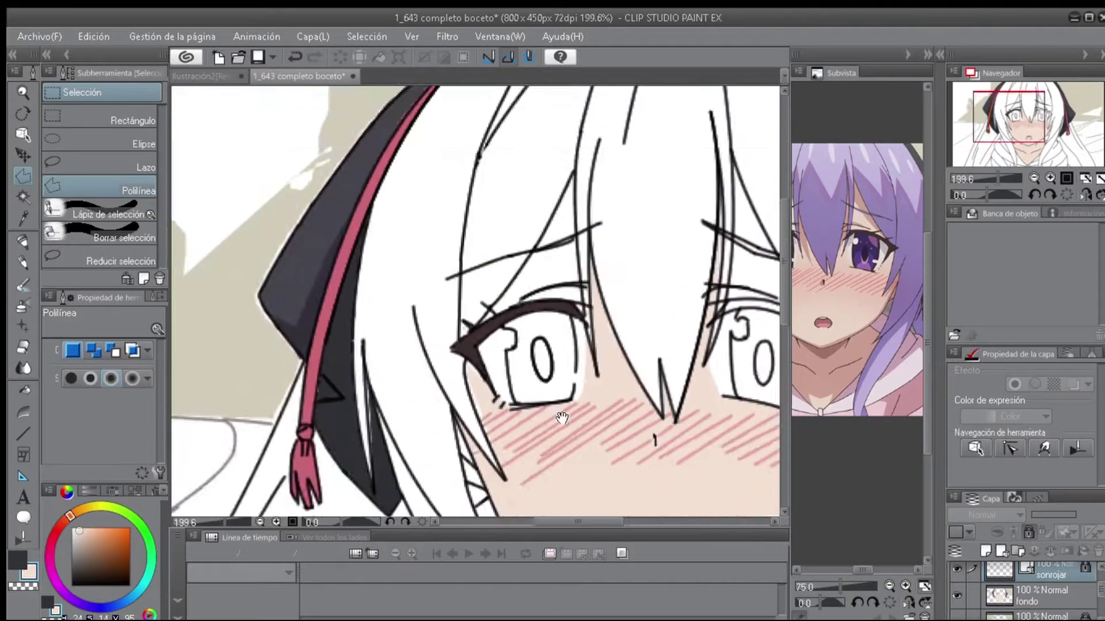
pyautogui.scroll(5, 562, 417)
pyautogui.doubleClick(644, 131)
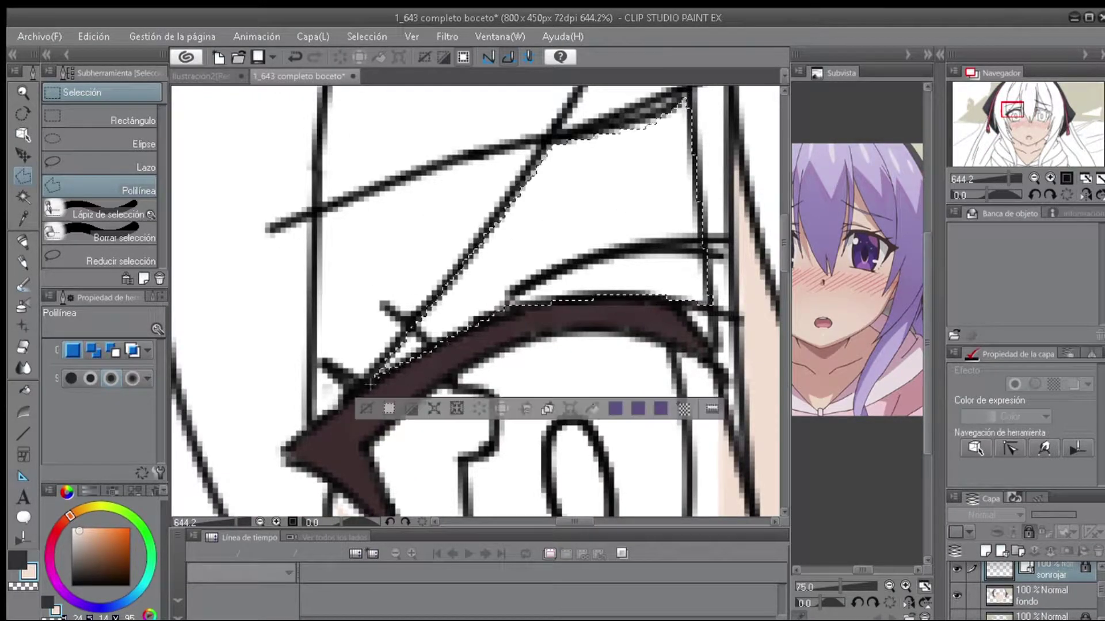
pyautogui.scroll(-3, 712, 494)
pyautogui.click(1036, 596)
pyautogui.hotkey('alt', 'Delete')
# Outline the small skin triangle above the left eyebrow with Polilínea and fill it with pale peach.
pyautogui.scroll(3, 627, 403)
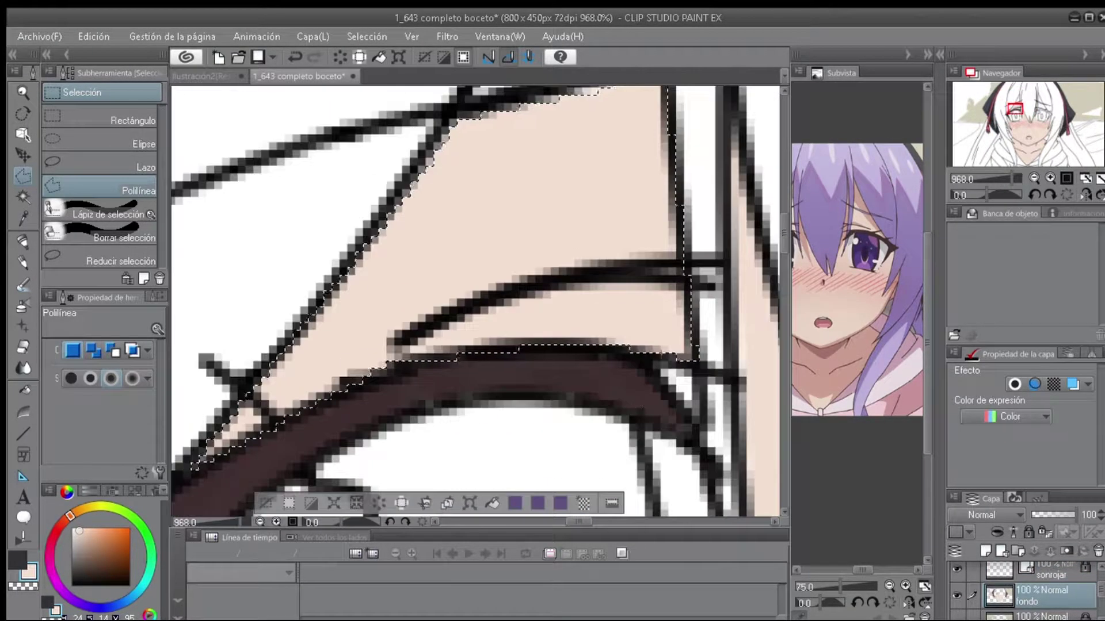
pyautogui.click(661, 370)
pyautogui.click(702, 374)
pyautogui.scroll(-1, 700, 422)
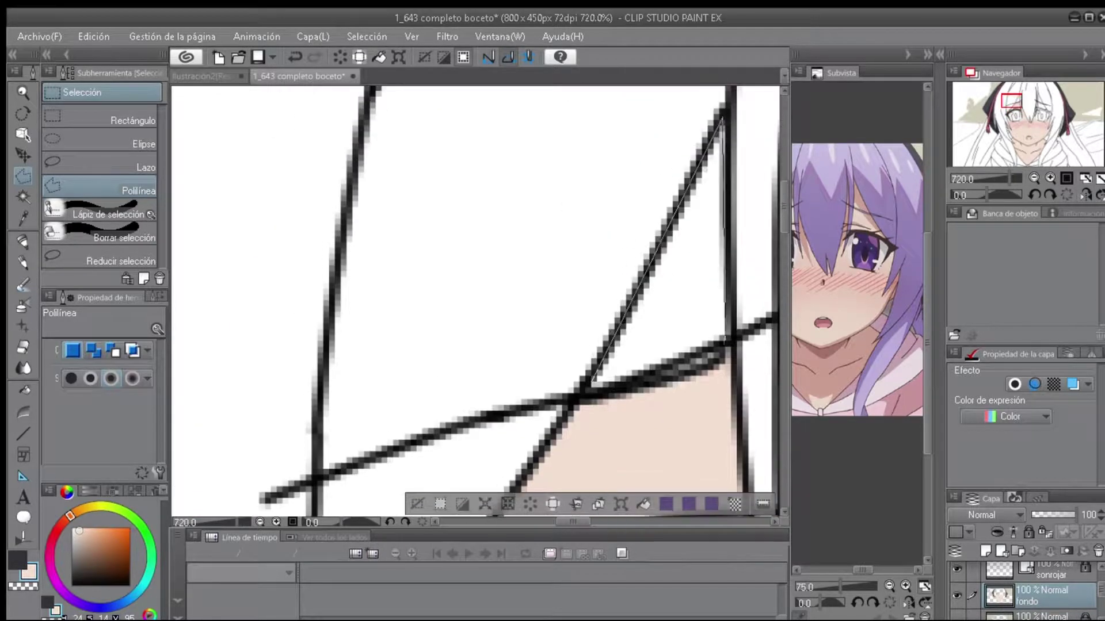
pyautogui.doubleClick(593, 380)
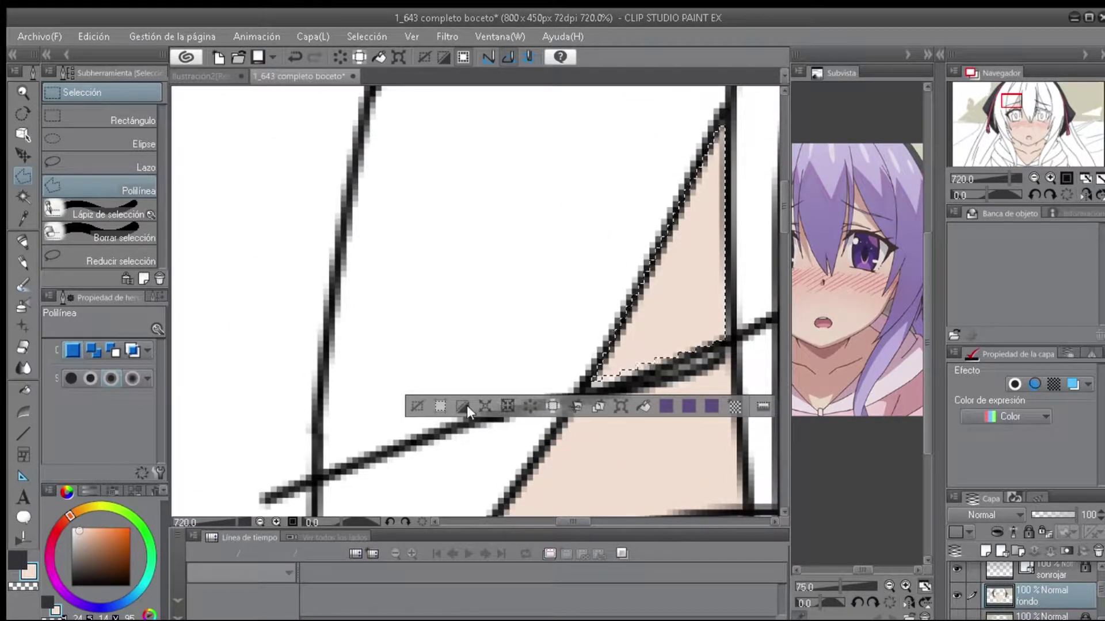
pyautogui.hotkey('ctrl', 'd')
pyautogui.scroll(-1, 477, 374)
pyautogui.moveTo(477, 374); pyautogui.dragTo(523, 210)
pyautogui.hotkey('ctrl', 'z')
pyautogui.scroll(-4, 522, 210)
pyautogui.scroll(1, 518, 287)
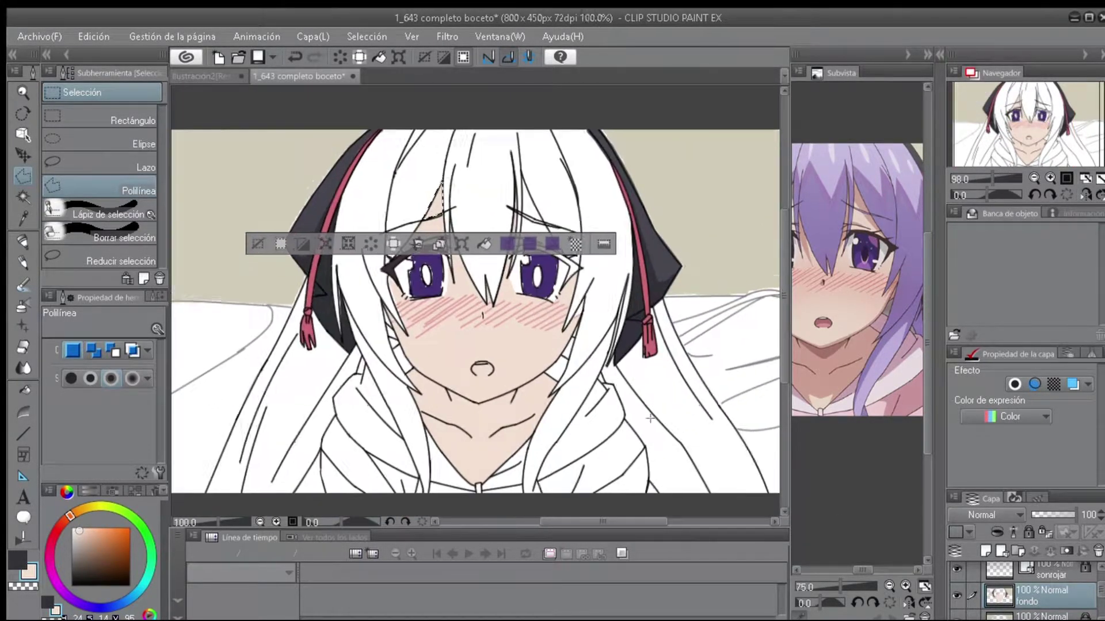
# Outline the skin gaps beside the fringe and around the right eyebrow with Polilínea and fill them with pale peach.
pyautogui.moveTo(516, 306); pyautogui.dragTo(515, 422)
pyautogui.scroll(2, 396, 166)
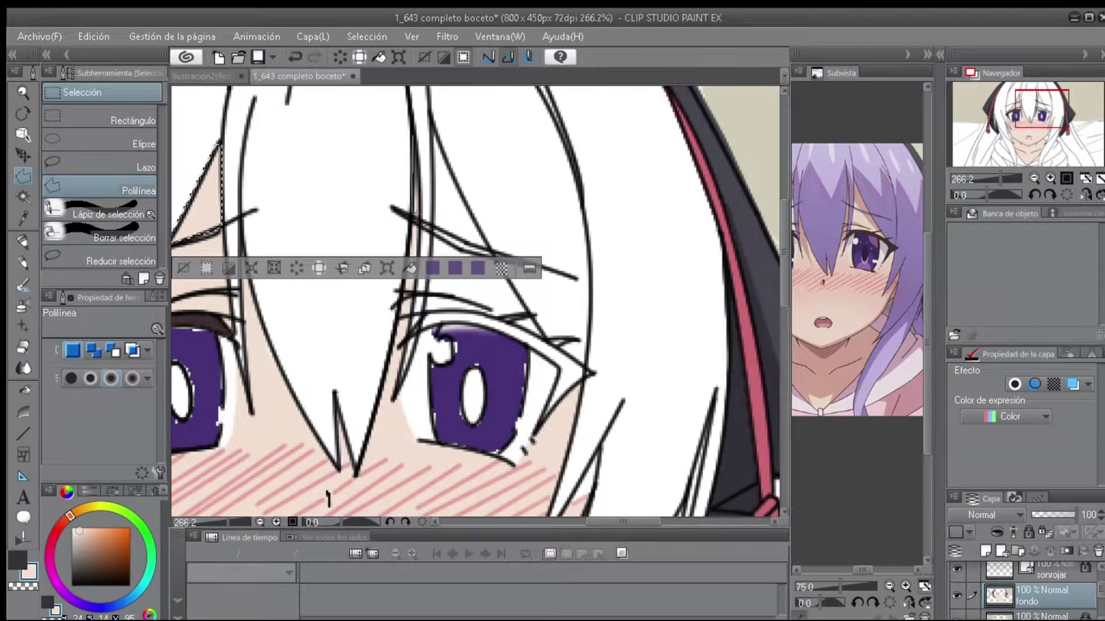
pyautogui.moveTo(415, 217); pyautogui.dragTo(427, 180)
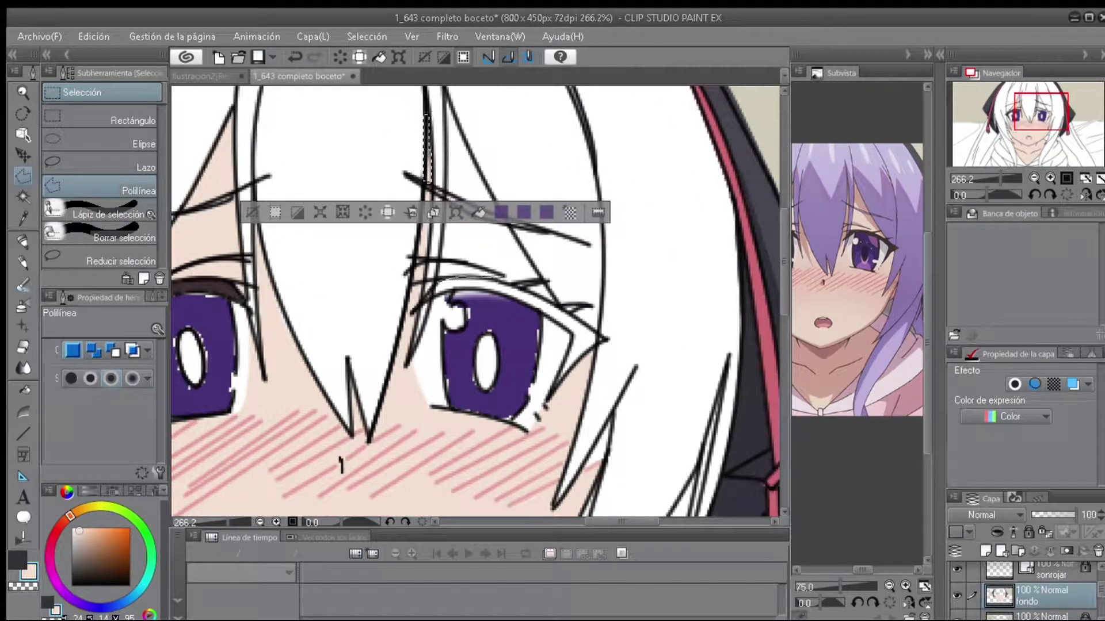
pyautogui.click(452, 190)
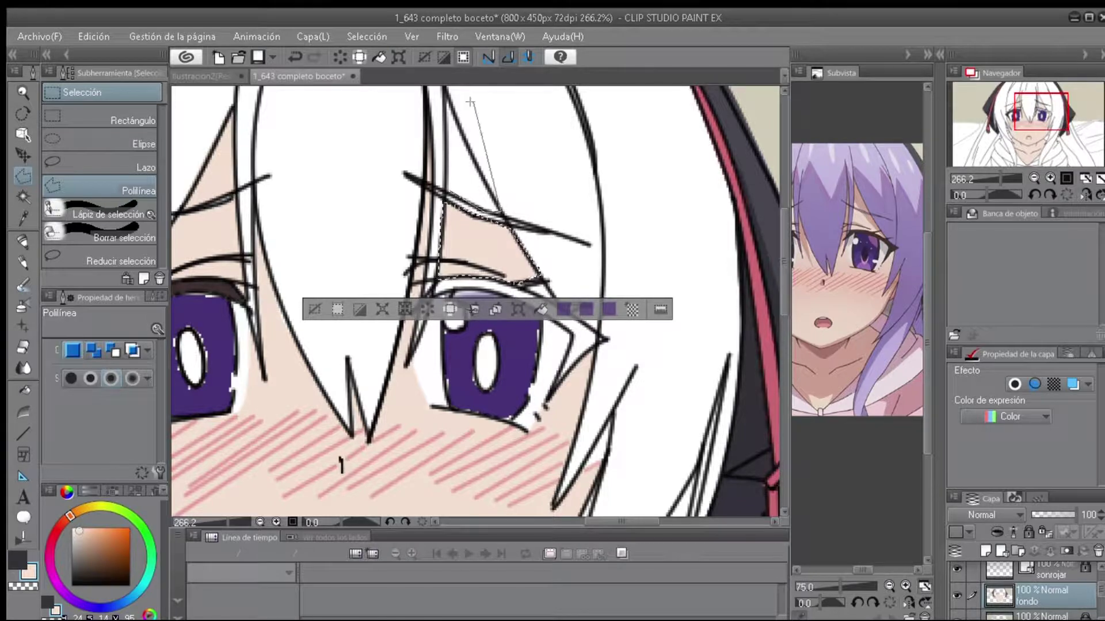
pyautogui.scroll(-3, 501, 184)
pyautogui.scroll(4, 501, 184)
pyautogui.scroll(-1, 501, 185)
pyautogui.scroll(-2, 300, 445)
# Outline the right and left upper eyelashes with Polilínea and fill them with dark brown.
pyautogui.scroll(5, 300, 445)
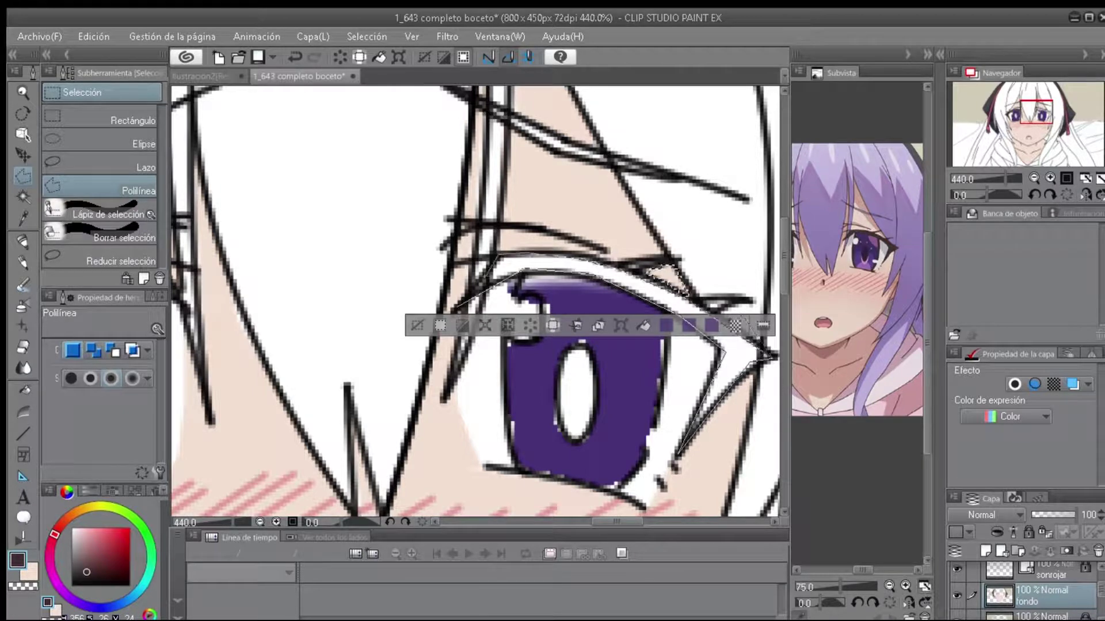
pyautogui.doubleClick(673, 458)
pyautogui.click(642, 481)
pyautogui.moveTo(506, 368); pyautogui.dragTo(783, 380)
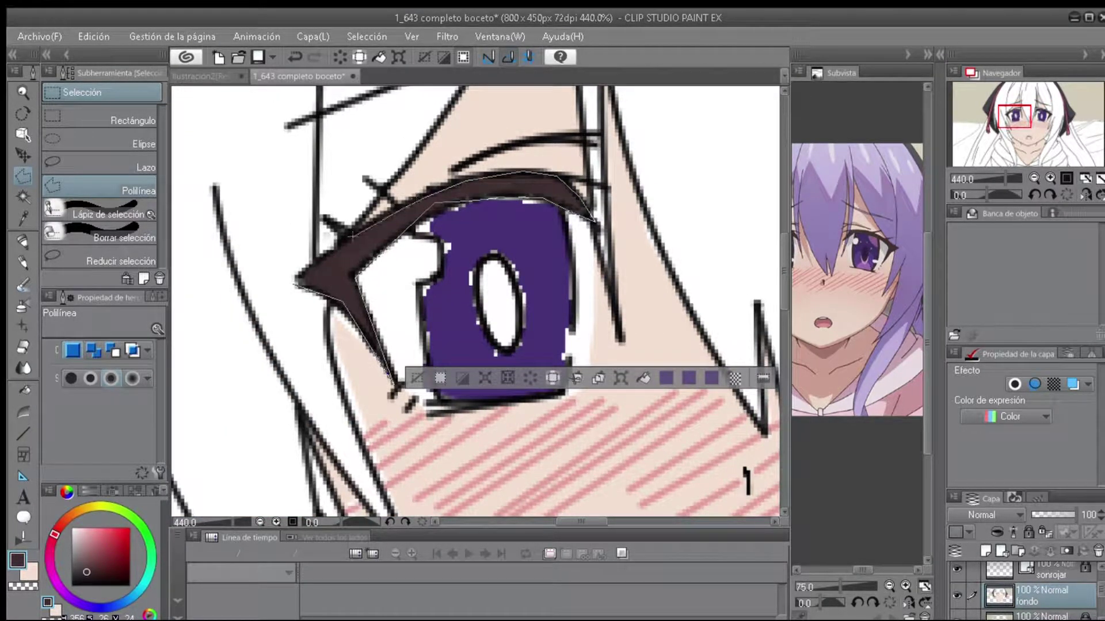
pyautogui.scroll(-2, 378, 323)
pyautogui.scroll(3, 378, 323)
pyautogui.click(392, 292)
# Outline the left iris with Polilínea and fill it with dark purple.
pyautogui.moveTo(395, 123); pyautogui.dragTo(360, 258)
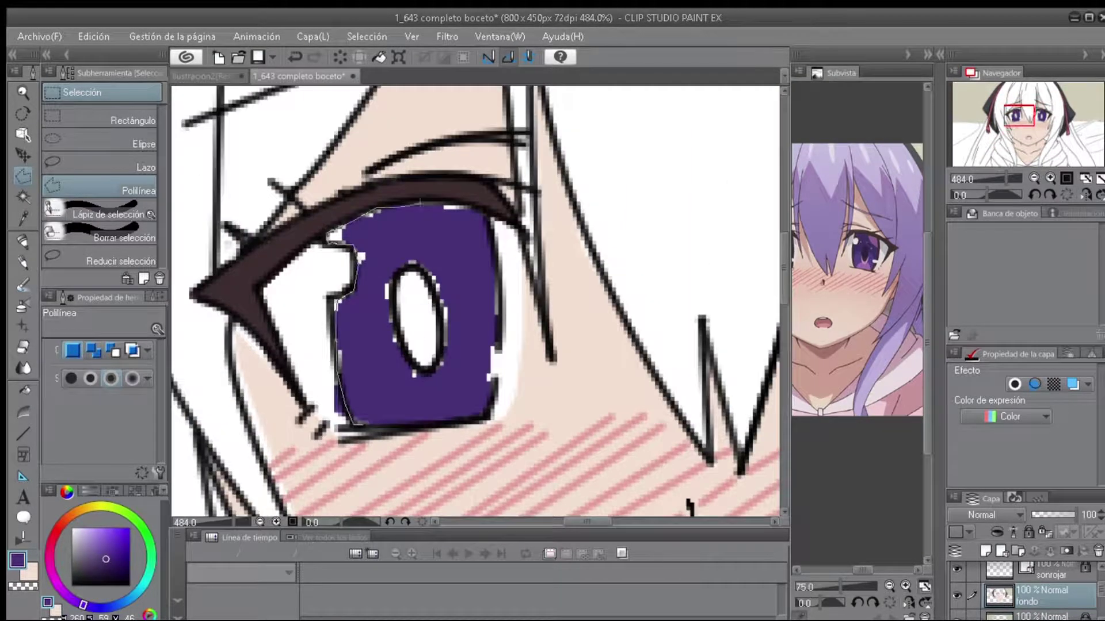
pyautogui.doubleClick(489, 354)
pyautogui.hotkey('alt', 'BackSpace')
# Clear the selection and move the pupilas layer above the fondo layer.
pyautogui.moveTo(1036, 615); pyautogui.dragTo(1036, 586)
pyautogui.hotkey('ctrl', 'd')
pyautogui.hotkey('ctrl', '-')
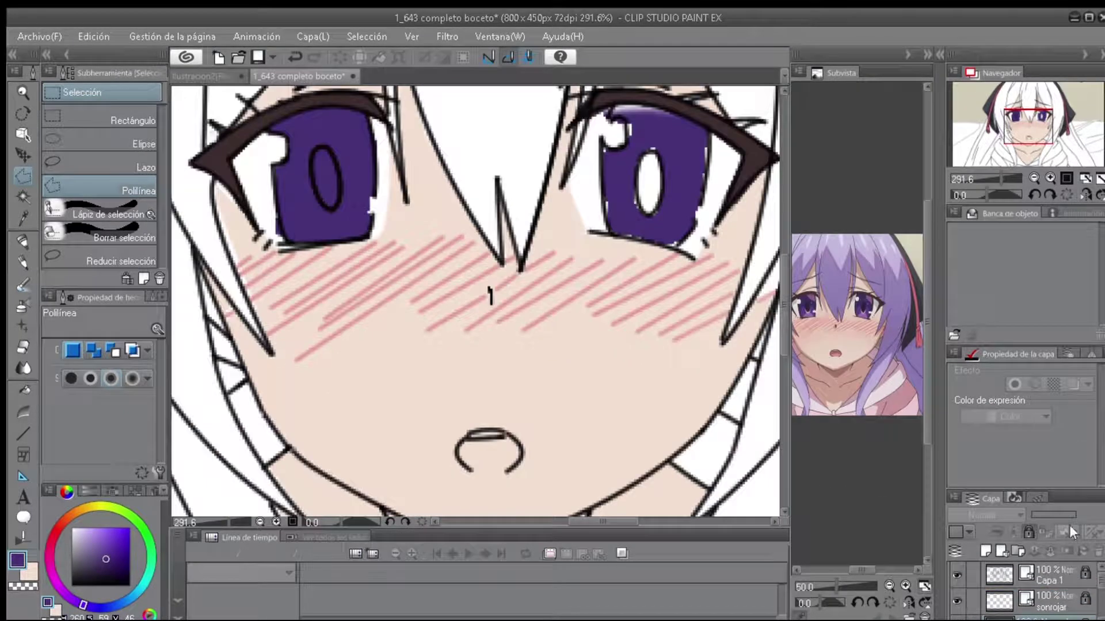
pyautogui.scroll(1, 1032, 590)
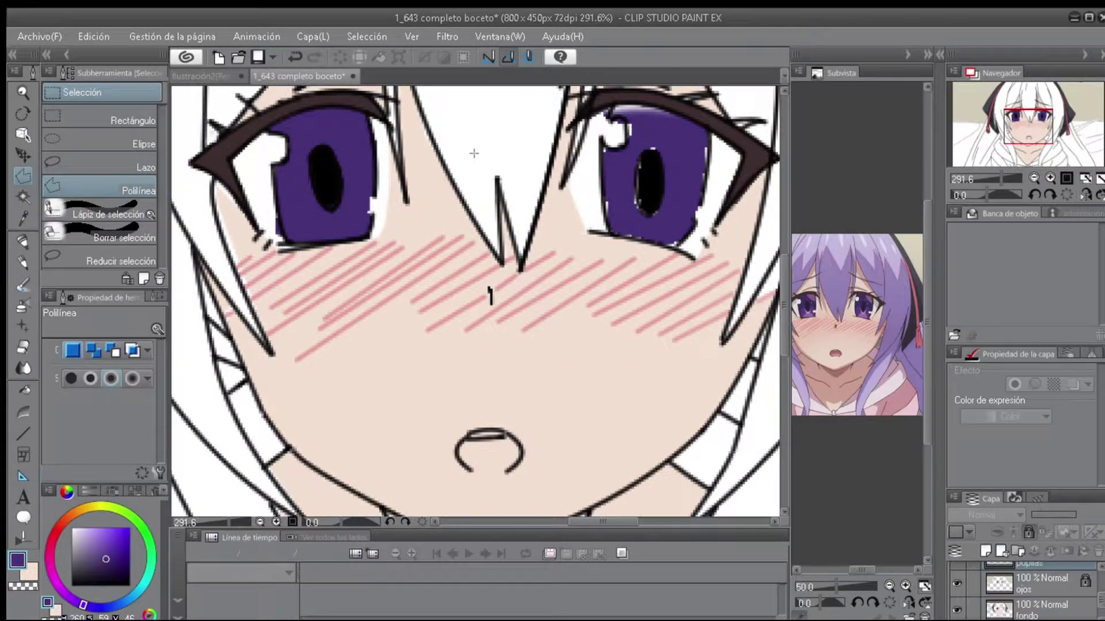
# Outline the right iris around its white highlight with Polilínea and fill it with dark purple.
pyautogui.scroll(2, 592, 342)
pyautogui.moveTo(591, 342); pyautogui.dragTo(487, 403)
pyautogui.scroll(2, 637, 400)
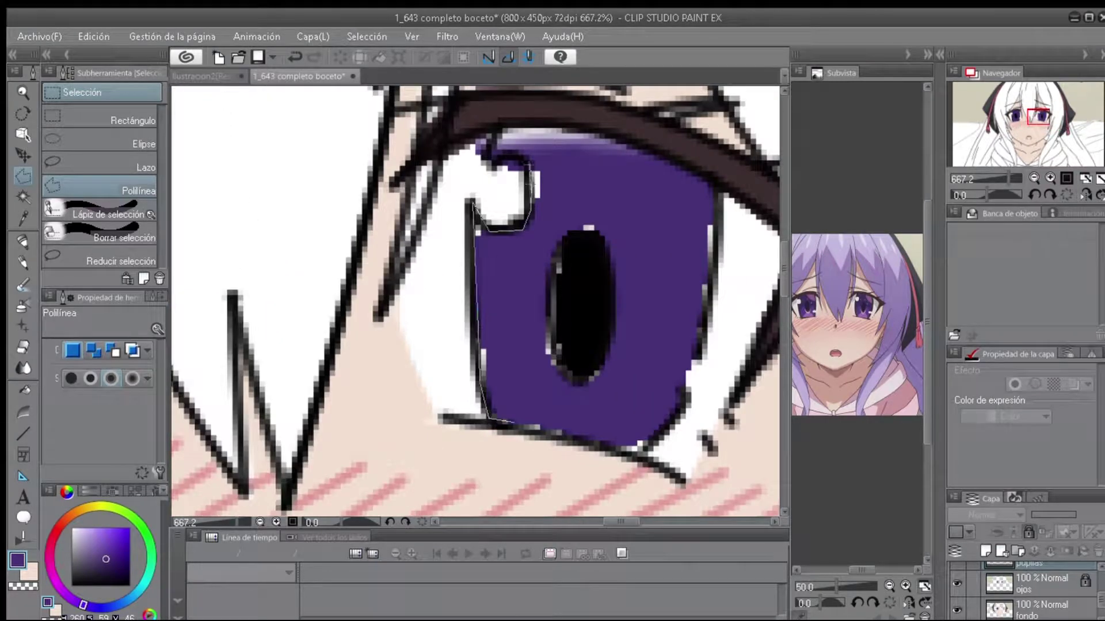
pyautogui.click(639, 448)
pyautogui.scroll(-3, 648, 359)
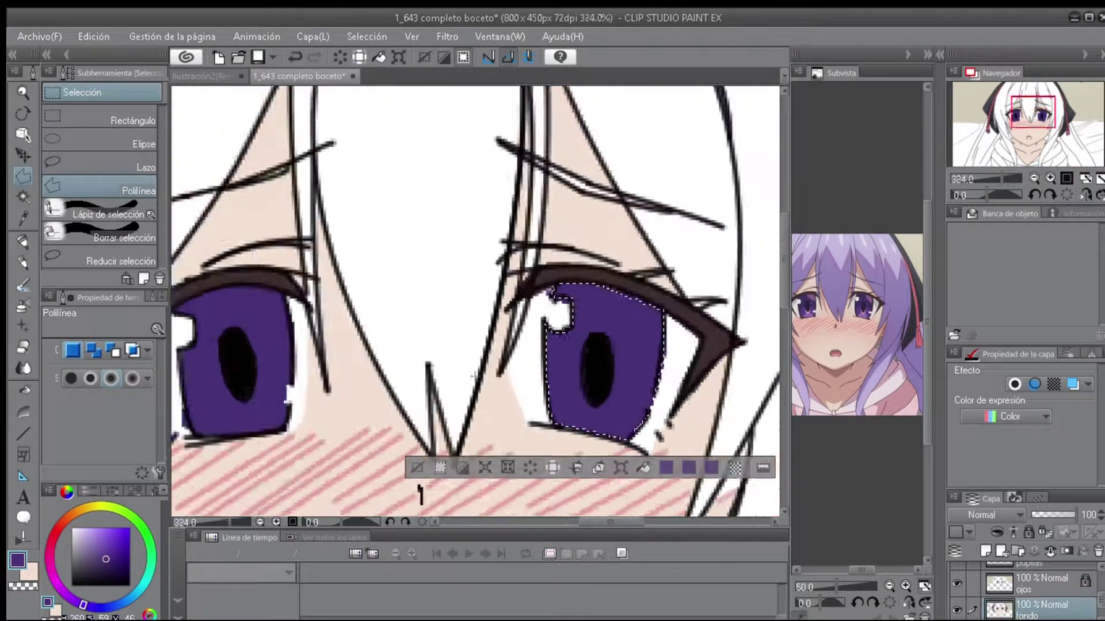
# Enlarge the eye in the reference image and pick the pinkish purple of its upper iris highlight.
pyautogui.scroll(5, 858, 328)
pyautogui.click(857, 322)
pyautogui.scroll(3, 857, 328)
pyautogui.click(857, 265)
pyautogui.scroll(-1, 771, 367)
# Paint a pinkish purple highlight across the upper inner corner of the left iris with the Rellenar mono marker on the pupilas layer.
pyautogui.press('p')
pyautogui.scroll(3, 550, 213)
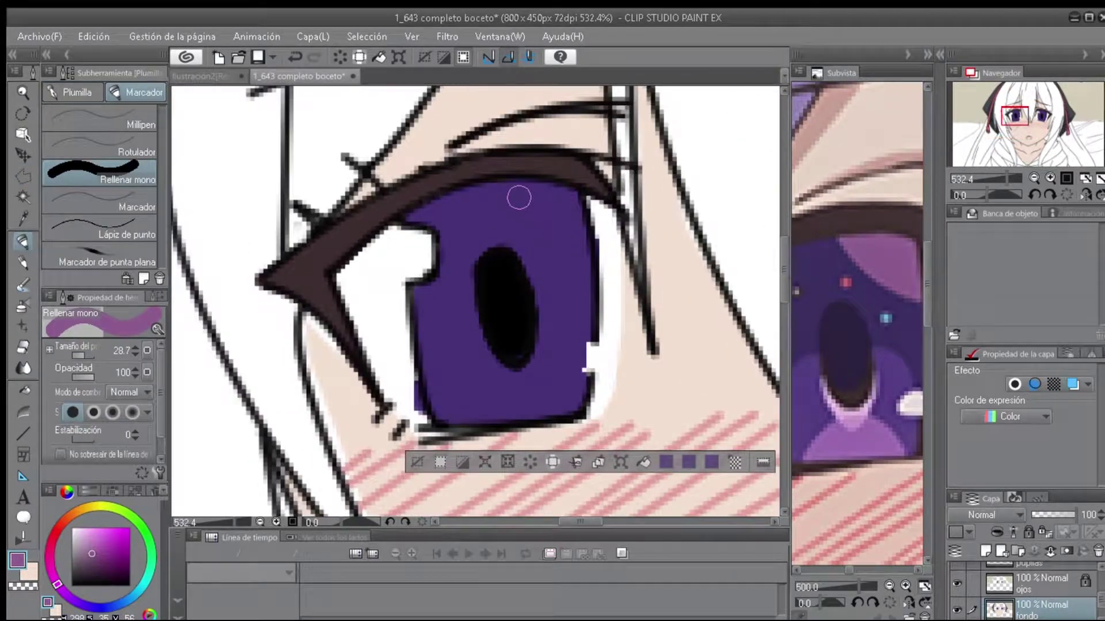
pyautogui.click(1028, 566)
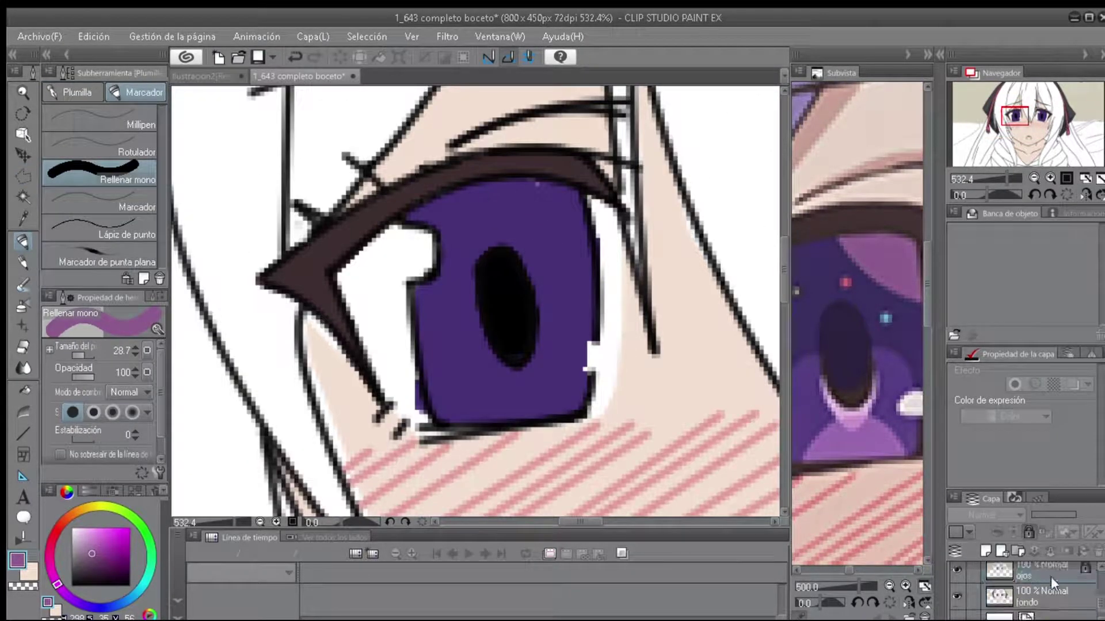
pyautogui.moveTo(511, 210); pyautogui.dragTo(563, 244)
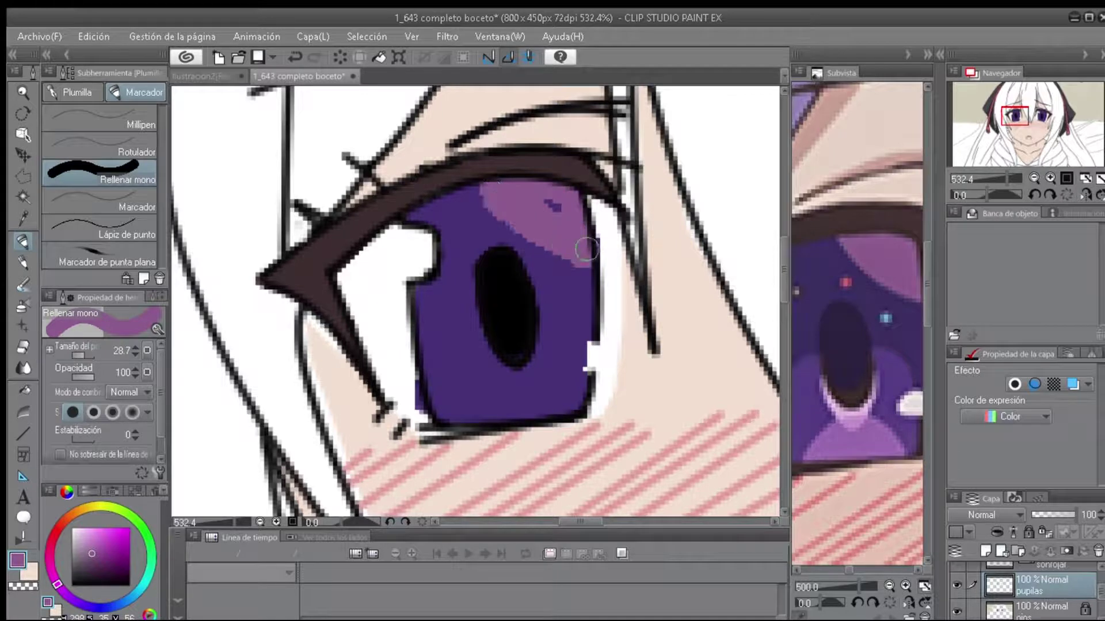
# Soften and trim the left iris highlight's edge with the Suave airbrush, using dark purple at brush size 6.0.
pyautogui.click(23, 284)
pyautogui.click(23, 305)
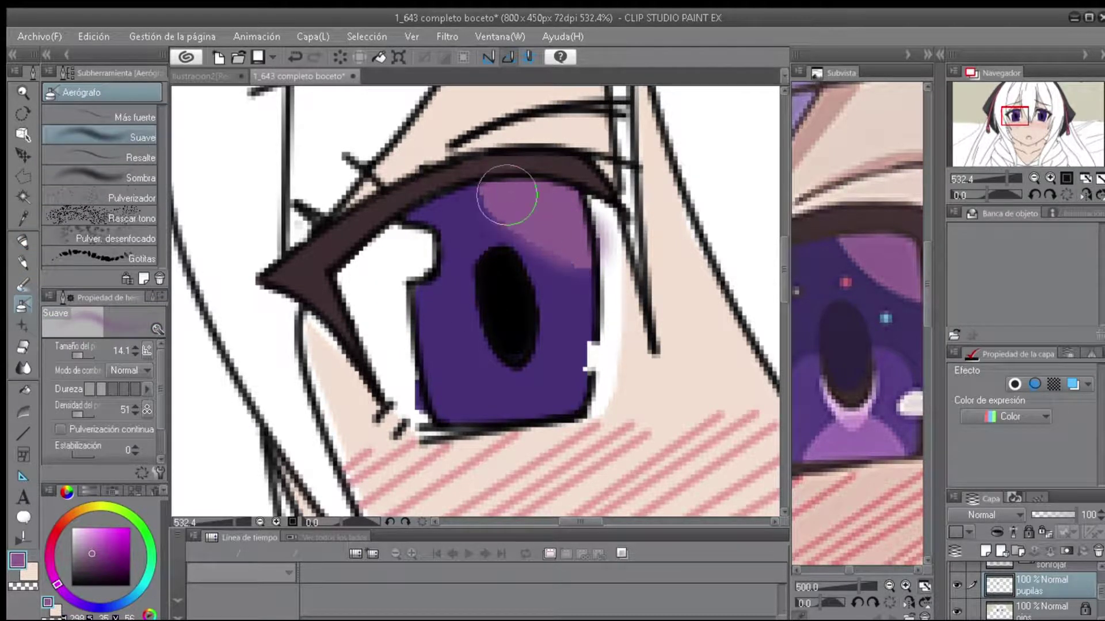
pyautogui.click(17, 568)
pyautogui.press('[')
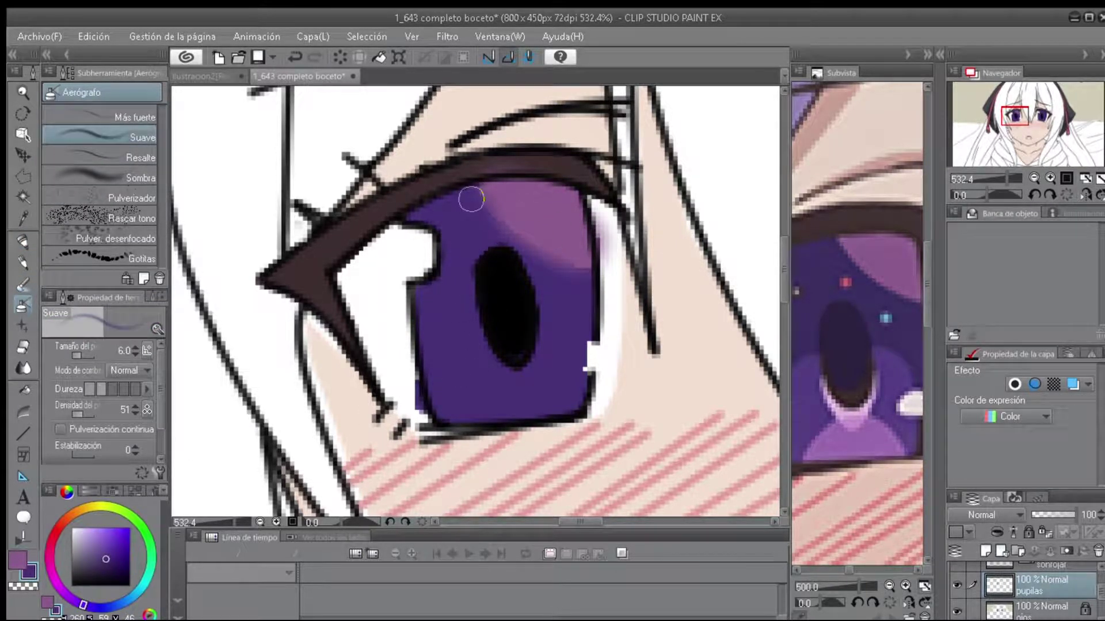
pyautogui.moveTo(470, 200); pyautogui.dragTo(494, 233)
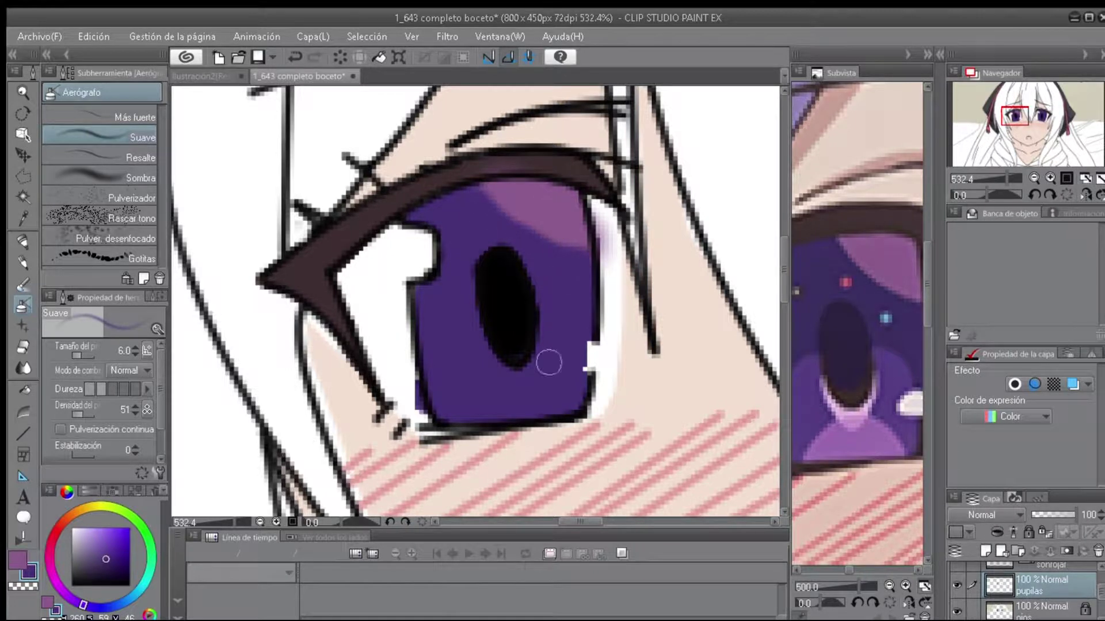
# Outline the left iris with Polilínea, leaving out its white highlight and the pinkish purple highlight at the upper inner corner.
pyautogui.scroll(-1, 569, 401)
pyautogui.click(1093, 616)
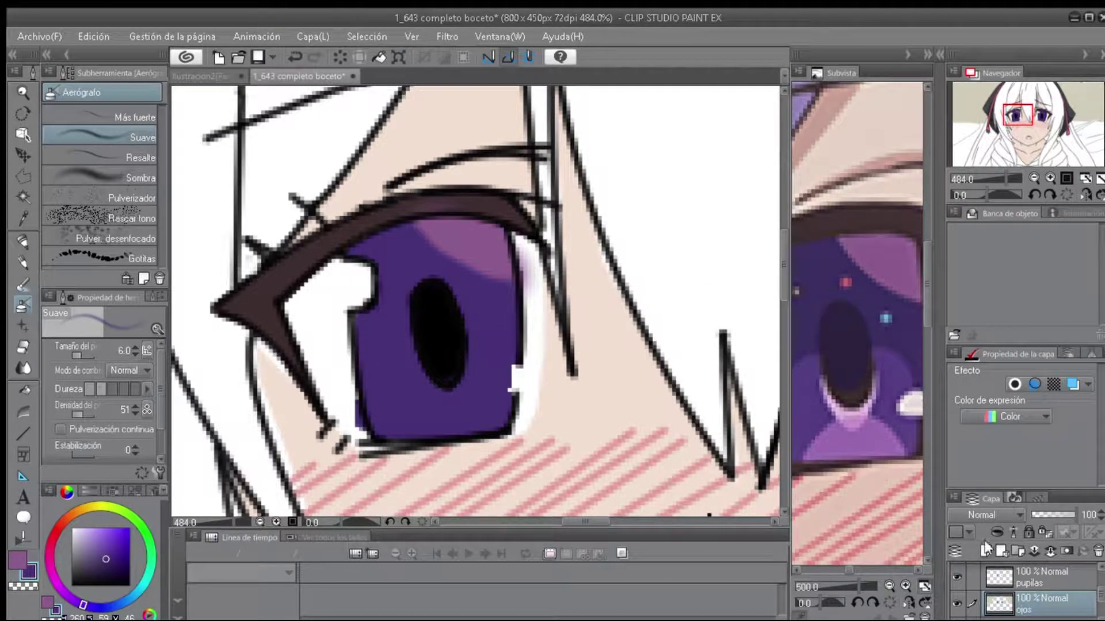
pyautogui.moveTo(387, 351); pyautogui.dragTo(400, 394)
pyautogui.click(21, 242)
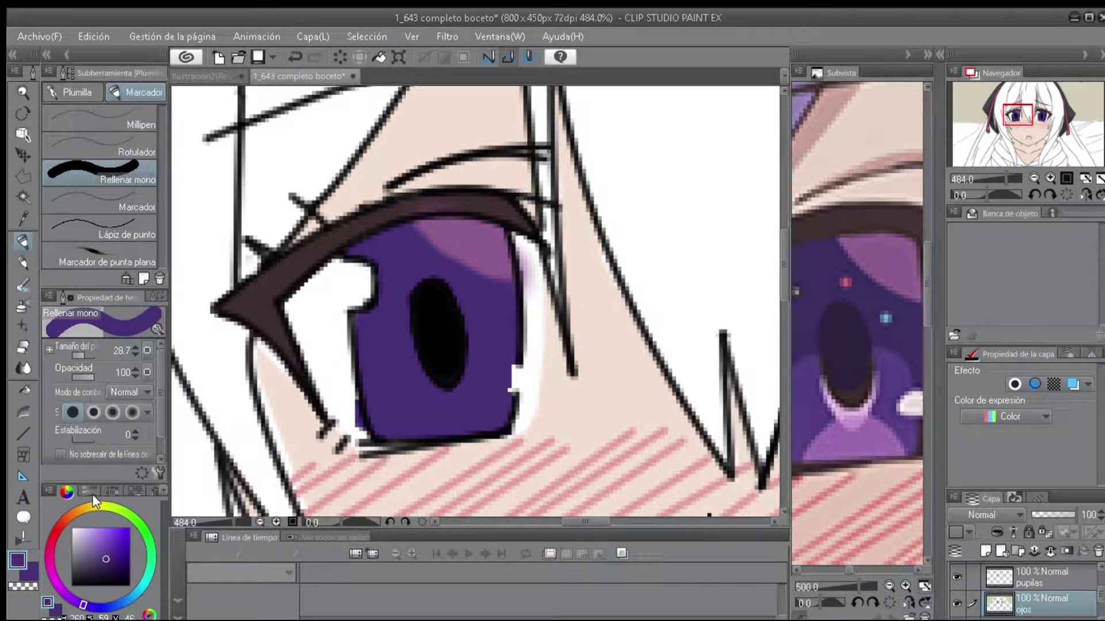
pyautogui.click(23, 175)
pyautogui.click(349, 310)
pyautogui.click(379, 440)
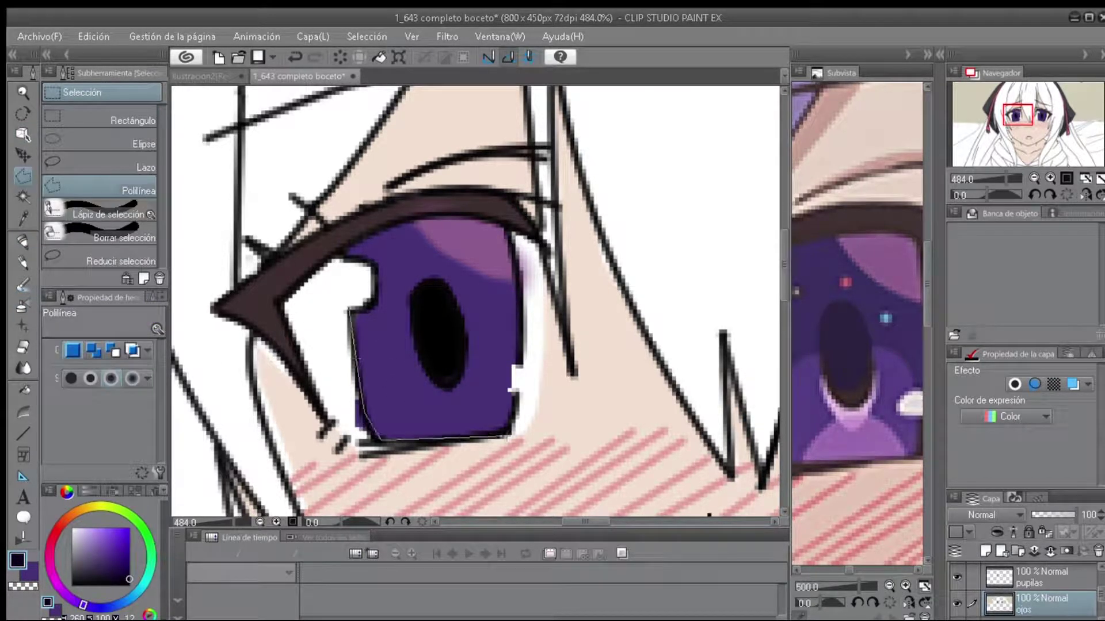
pyautogui.click(350, 310)
pyautogui.click(472, 462)
# Fill the selected part of the left iris with very dark purple using the Rellenar mono marker on the pupilas layer.
pyautogui.click(22, 242)
pyautogui.moveTo(423, 388); pyautogui.dragTo(374, 368)
pyautogui.moveTo(405, 280)
pyautogui.mouseDown()
pyautogui.moveTo(380, 253)
pyautogui.moveTo(434, 306)
pyautogui.moveTo(501, 415)
pyautogui.moveTo(438, 247)
pyautogui.mouseUp()
pyautogui.moveTo(448, 369)
pyautogui.mouseDown()
pyautogui.moveTo(518, 408)
pyautogui.moveTo(442, 326)
pyautogui.mouseUp()
# Airbrush a medium purple glow across the lower half of the left iris with Suave at brush size 6.0.
pyautogui.click(833, 357)
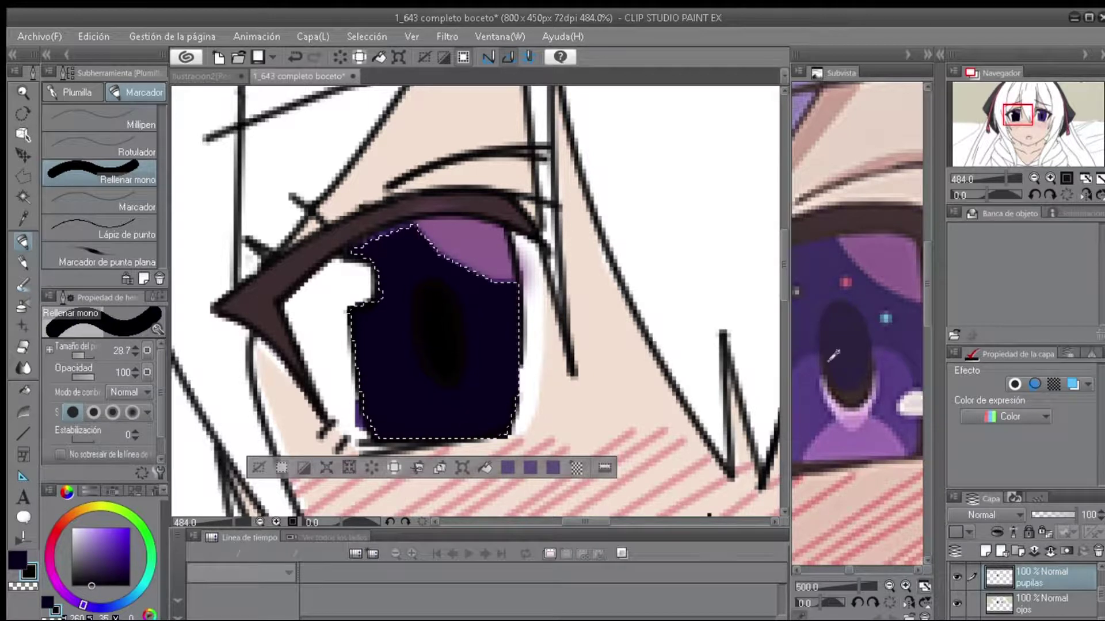
pyautogui.press('b')
pyautogui.moveTo(368, 368)
pyautogui.mouseDown()
pyautogui.moveTo(400, 376)
pyautogui.moveTo(372, 362)
pyautogui.moveTo(384, 352)
pyautogui.moveTo(389, 401)
pyautogui.moveTo(368, 373)
pyautogui.moveTo(404, 360)
pyautogui.moveTo(444, 423)
pyautogui.mouseUp()
pyautogui.moveTo(483, 351)
pyautogui.mouseDown()
pyautogui.moveTo(481, 418)
pyautogui.moveTo(502, 361)
pyautogui.moveTo(472, 333)
pyautogui.moveTo(403, 344)
pyautogui.moveTo(403, 398)
pyautogui.mouseUp()
# Airbrush a lighter pinkish purple patch at the bottom of the left iris beneath the pupil.
pyautogui.keyDown('alt'); pyautogui.click(478, 402); pyautogui.keyUp('alt')
pyautogui.scroll(-5, 478, 402)
pyautogui.scroll(4, 465, 391)
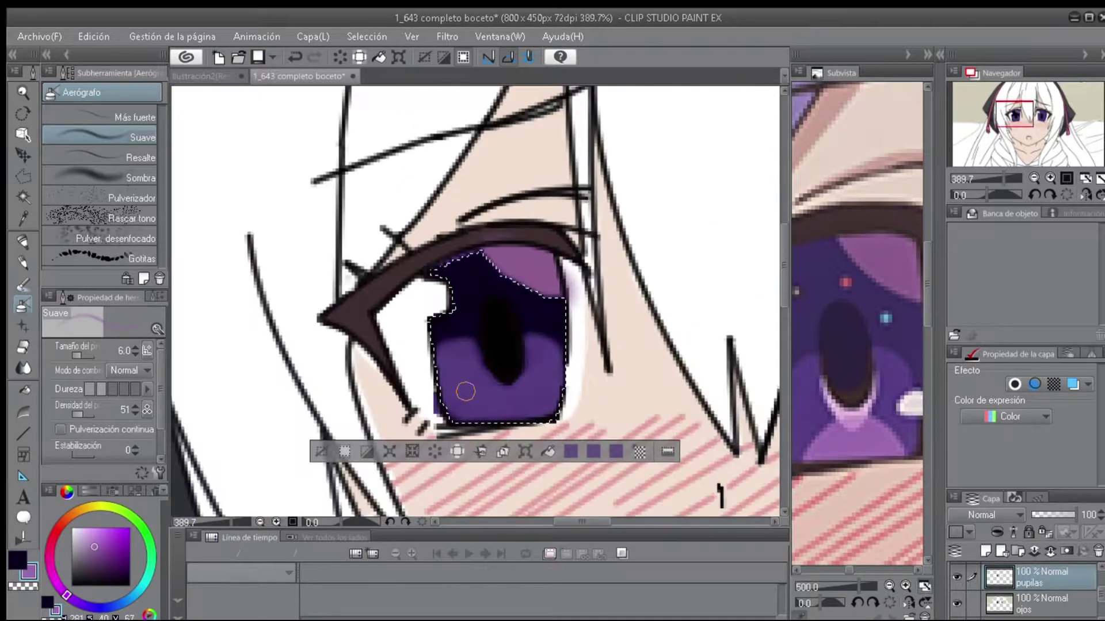
pyautogui.moveTo(480, 399); pyautogui.dragTo(529, 415)
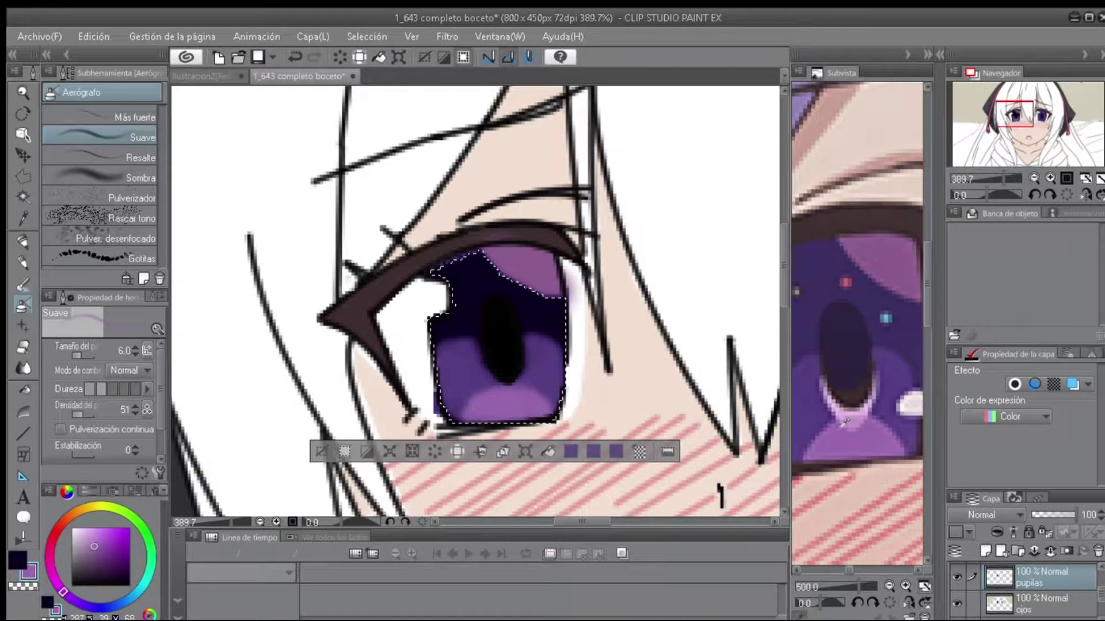
# Draw a thin pale pink rim around the pupil's lower edge with the Suave airbrush at brush size 2.4.
pyautogui.scroll(3, 460, 391)
pyautogui.click(71, 355)
pyautogui.moveTo(501, 342); pyautogui.dragTo(516, 359)
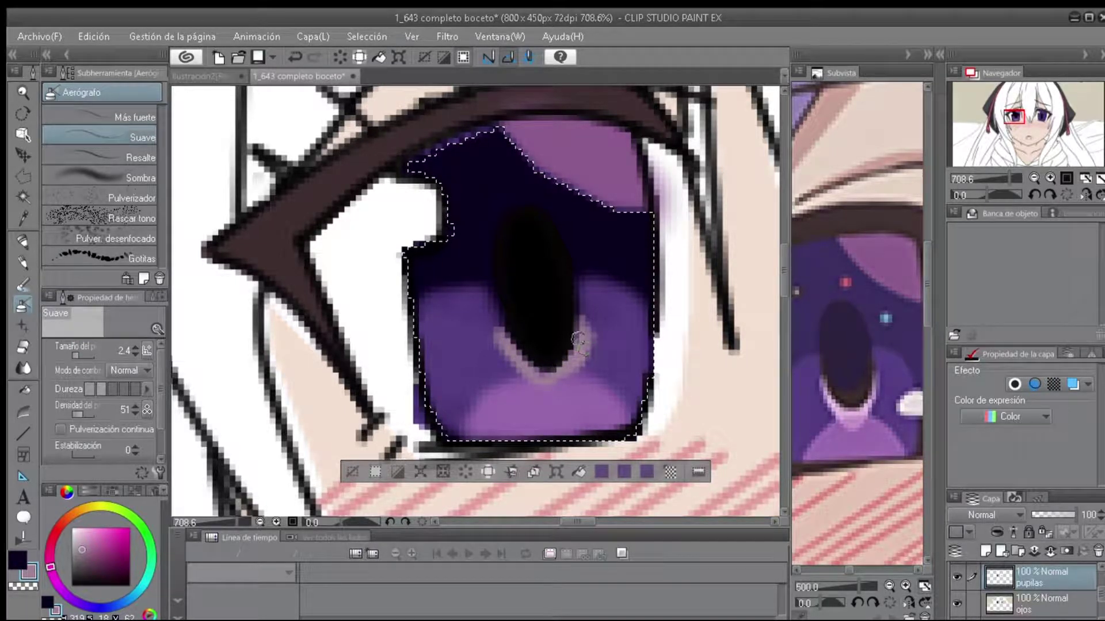
# Narrow the pinkish purple patch toward the pupil with surrounding purples and add a small whitish highlight at its top.
pyautogui.keyDown('alt'); pyautogui.click(603, 427); pyautogui.keyUp('alt')
pyautogui.keyDown('alt'); pyautogui.click(610, 406); pyautogui.keyUp('alt')
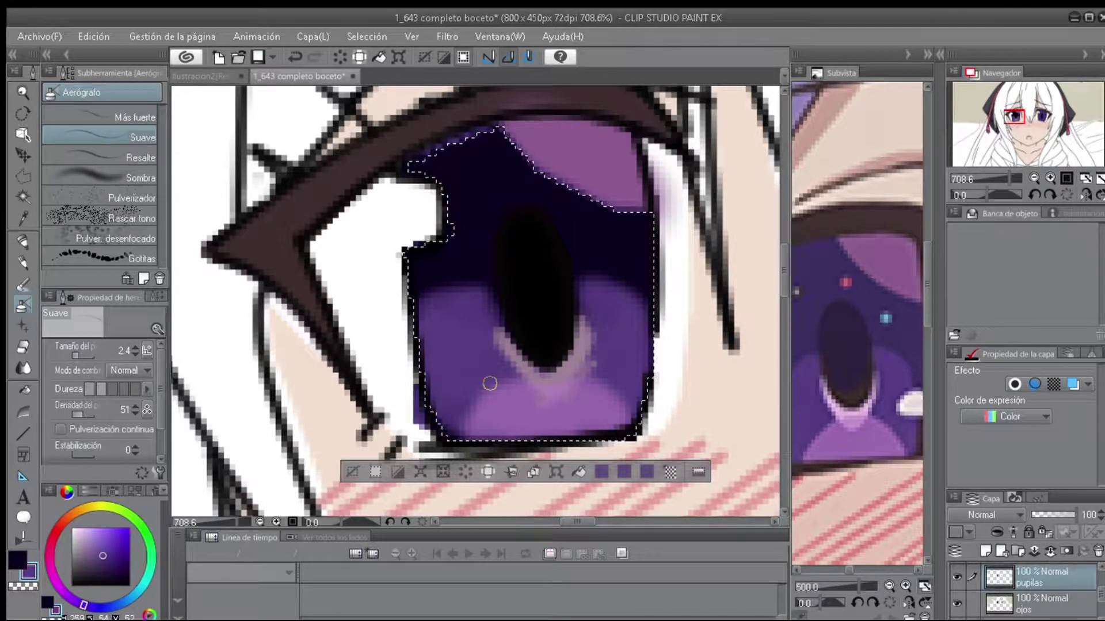
pyautogui.moveTo(484, 426); pyautogui.dragTo(507, 374)
pyautogui.moveTo(575, 375)
pyautogui.mouseDown()
pyautogui.moveTo(559, 356)
pyautogui.moveTo(446, 373)
pyautogui.moveTo(556, 358)
pyautogui.mouseUp()
pyautogui.keyDown('alt'); pyautogui.click(557, 352); pyautogui.keyUp('alt')
pyautogui.keyDown('alt'); pyautogui.click(535, 355); pyautogui.keyUp('alt')
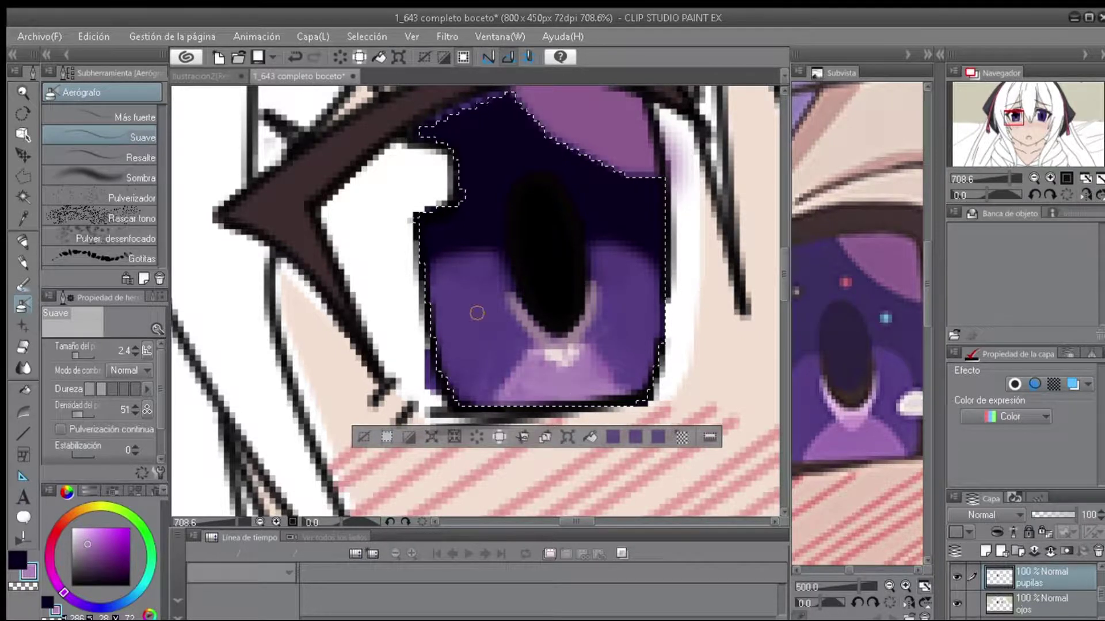
pyautogui.keyDown('alt'); pyautogui.click(438, 287); pyautogui.keyUp('alt')
pyautogui.scroll(-8, 569, 296)
pyautogui.scroll(8, 570, 296)
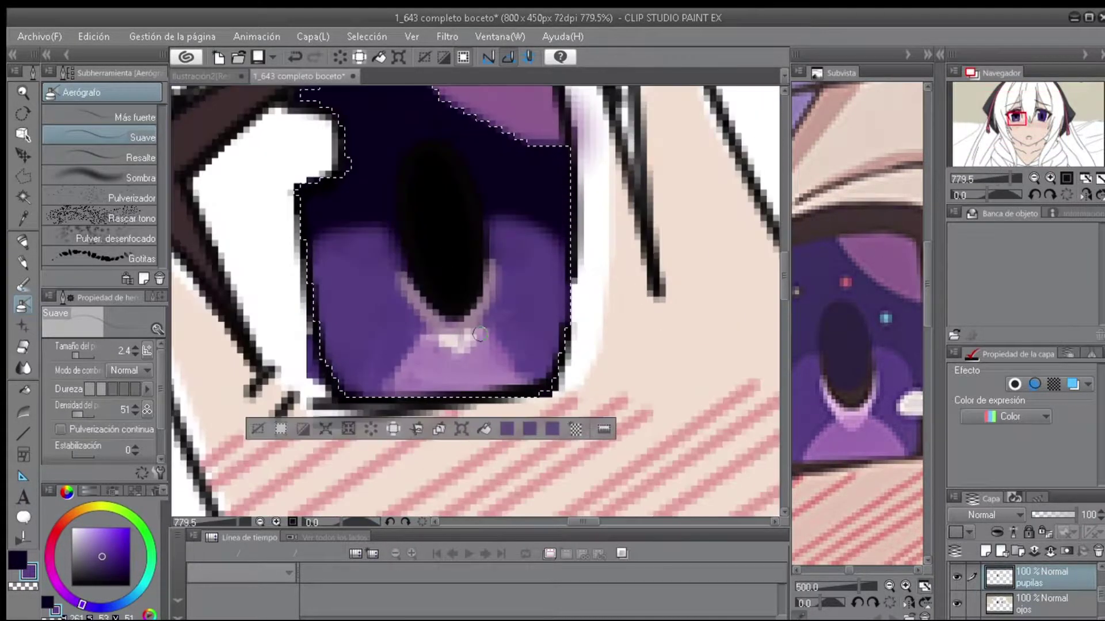
# Sharpen the edges of the pinkish purple patch below the pupil with Acuarela densa at brush size 1.2.
pyautogui.press('b')
pyautogui.keyDown('alt'); pyautogui.click(416, 346); pyautogui.keyUp('alt')
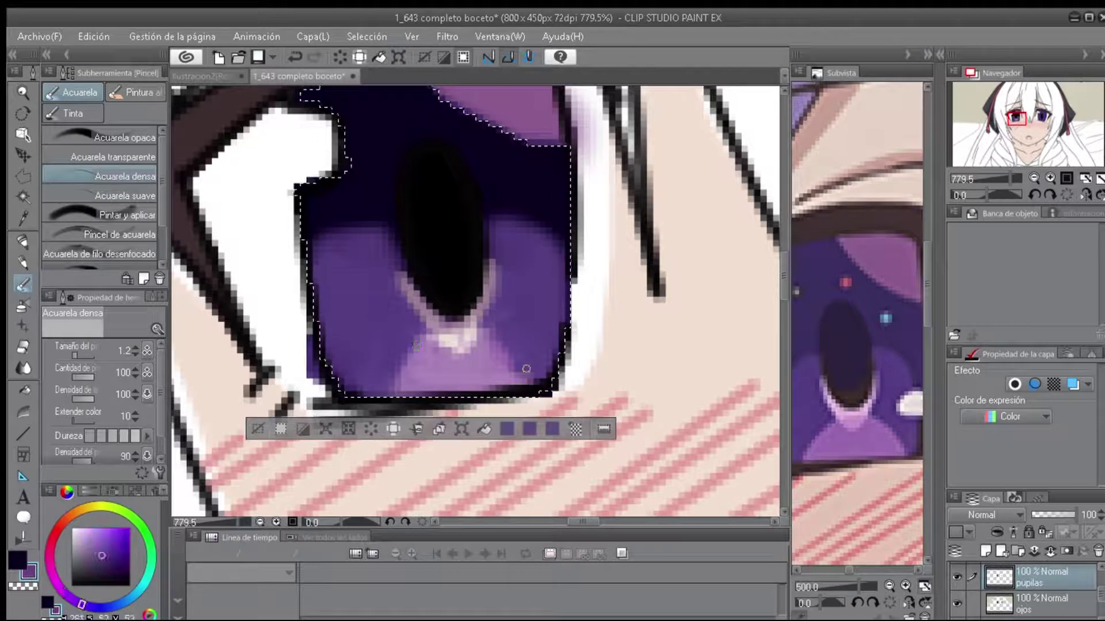
pyautogui.keyDown('alt'); pyautogui.click(483, 336); pyautogui.keyUp('alt')
pyautogui.scroll(-2, 485, 335)
pyautogui.scroll(3, 485, 335)
# Paint the pupil's lower interior very dark purple, leaving a faint light reflection at its base.
pyautogui.keyDown('alt'); pyautogui.click(379, 337); pyautogui.keyUp('alt')
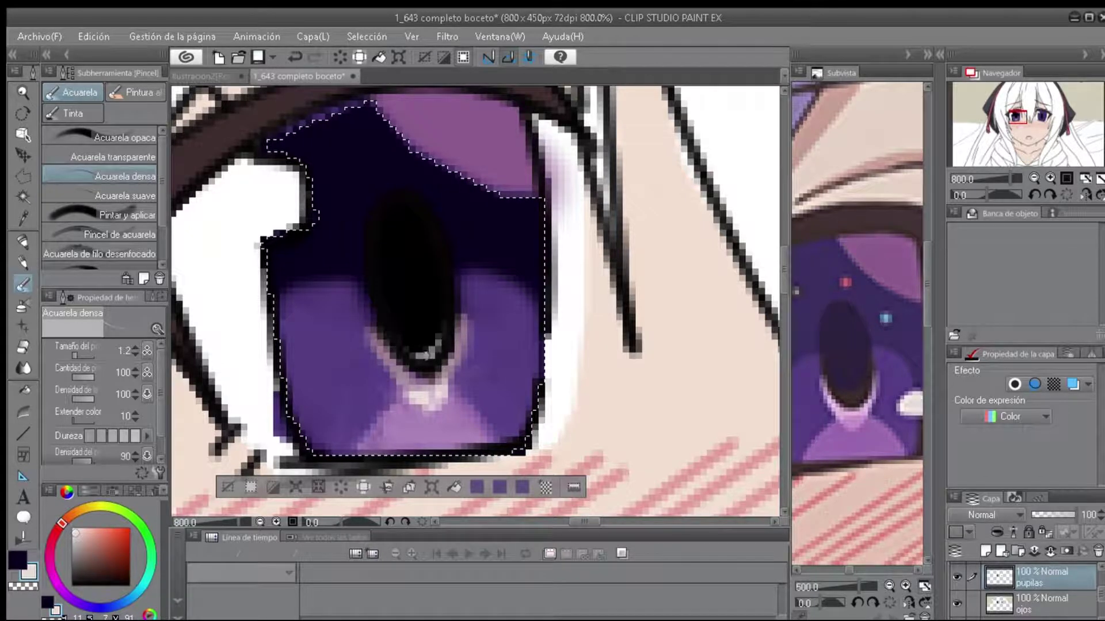
pyautogui.scroll(-3, 549, 411)
pyautogui.scroll(5, 547, 408)
pyautogui.keyDown('alt'); pyautogui.click(533, 395); pyautogui.keyUp('alt')
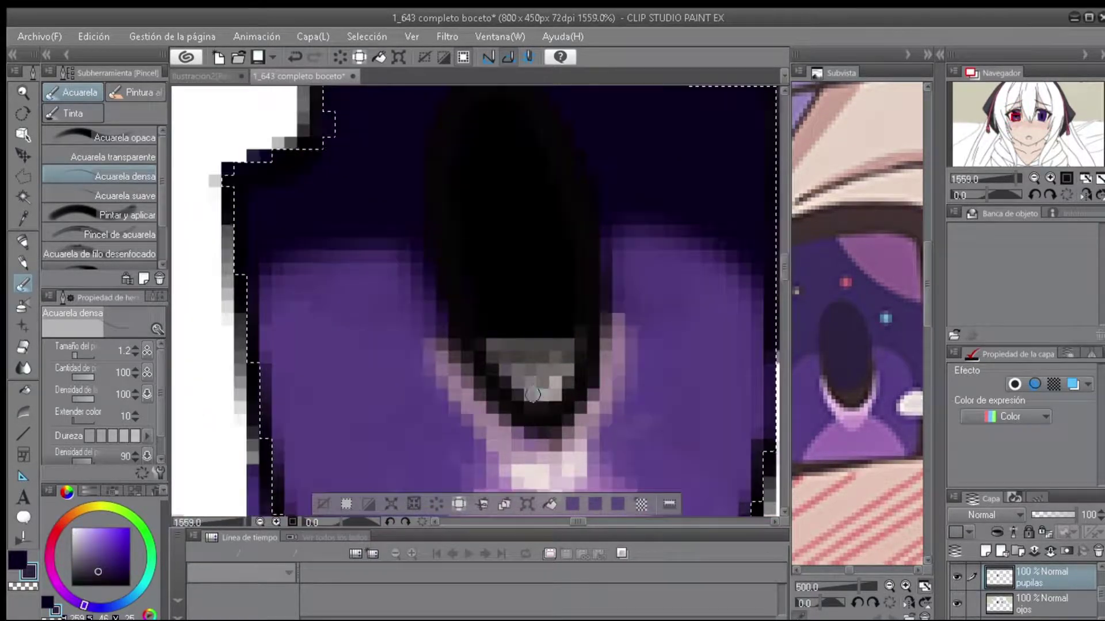
pyautogui.keyDown('alt'); pyautogui.click(575, 347); pyautogui.keyUp('alt')
pyautogui.moveTo(576, 347); pyautogui.dragTo(531, 346)
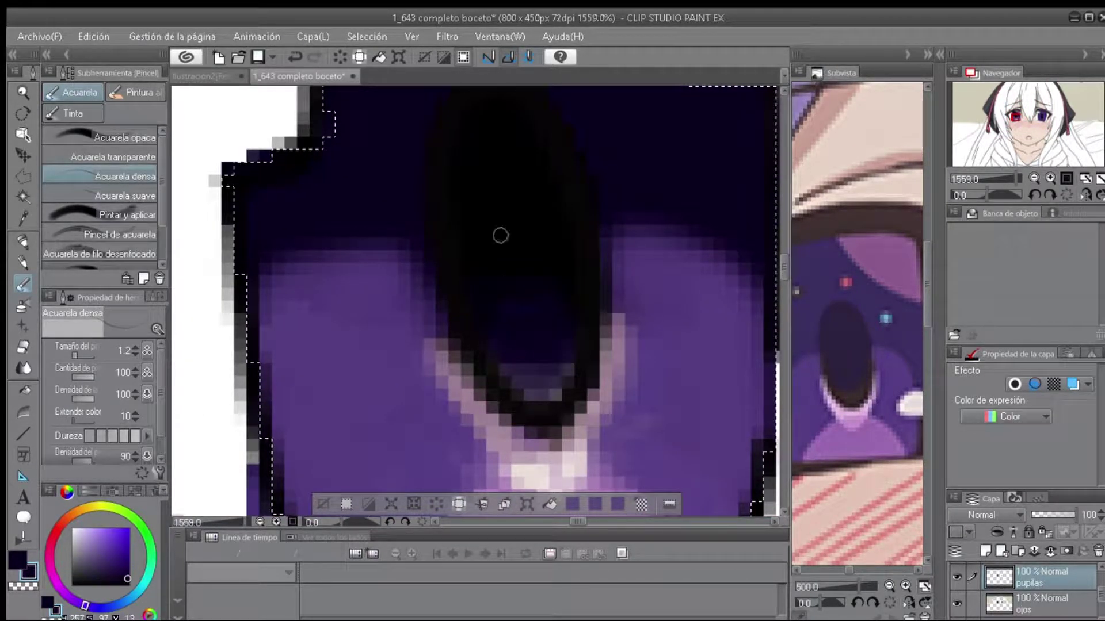
# Round the outer upper corner of the left iris's purple glow with very dark purple, following the reference eye.
pyautogui.scroll(-3, 549, 305)
pyautogui.scroll(3, 549, 305)
pyautogui.scroll(2, 858, 402)
pyautogui.scroll(3, 873, 384)
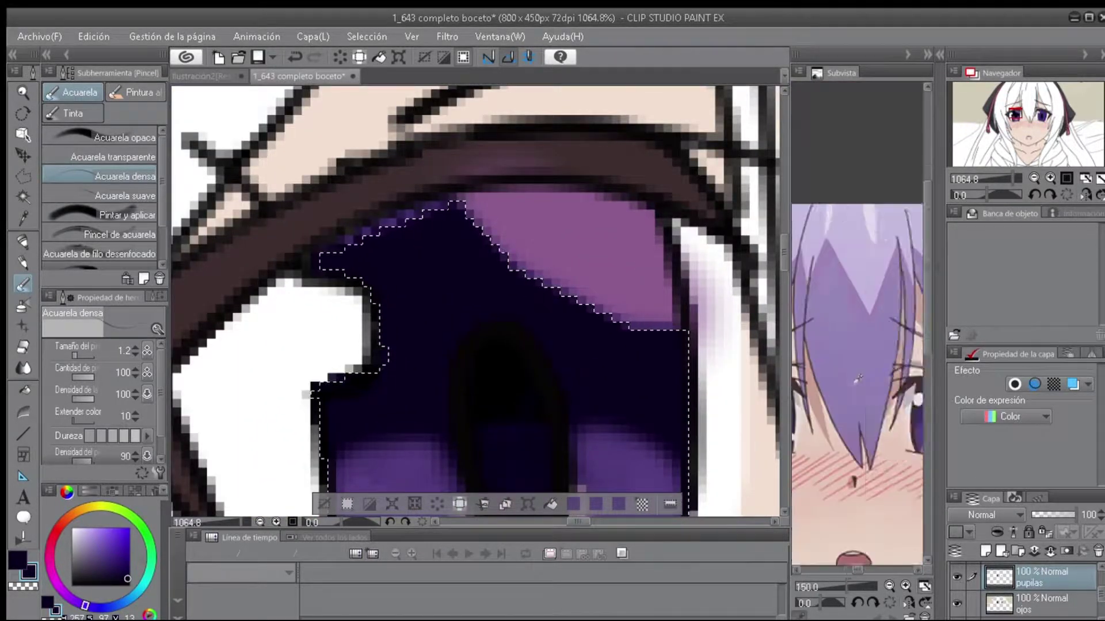
pyautogui.scroll(-3, 485, 202)
pyautogui.scroll(3, 485, 202)
pyautogui.scroll(2, 858, 322)
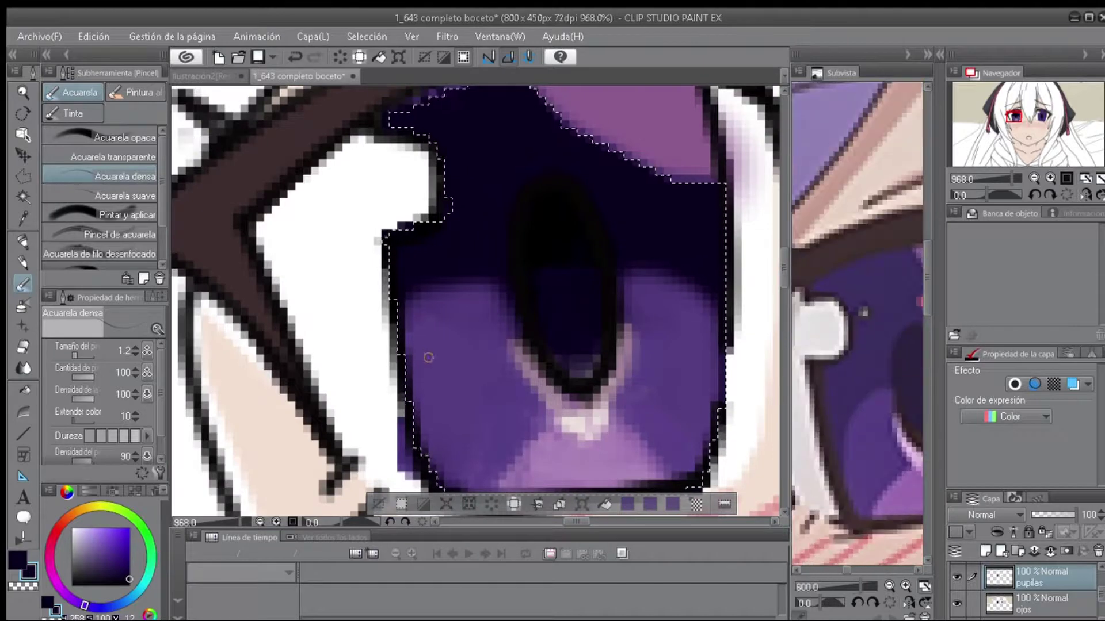
pyautogui.keyDown('alt'); pyautogui.click(414, 413); pyautogui.keyUp('alt')
pyautogui.keyDown('alt'); pyautogui.click(474, 258); pyautogui.keyUp('alt')
pyautogui.scroll(4, 438, 299)
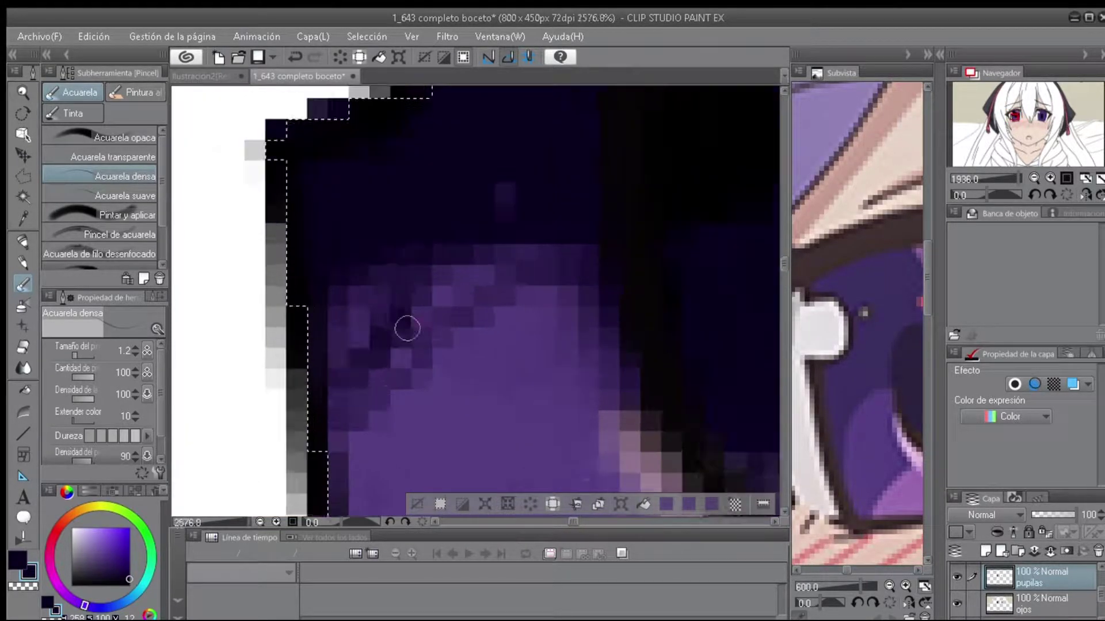
pyautogui.scroll(-5, 318, 323)
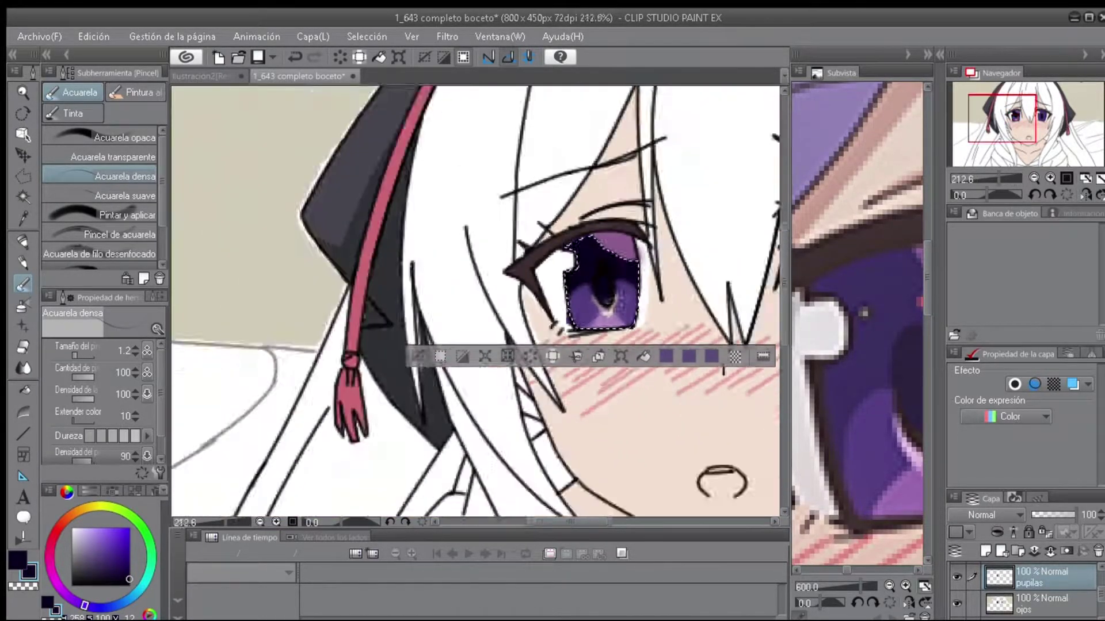
# Smooth and darken the rounded outer edge of the purple glow down the side of the left iris.
pyautogui.scroll(3, 471, 322)
pyautogui.scroll(-4, 496, 341)
pyautogui.click(848, 368)
pyautogui.scroll(3, 539, 186)
pyautogui.scroll(2, 585, 249)
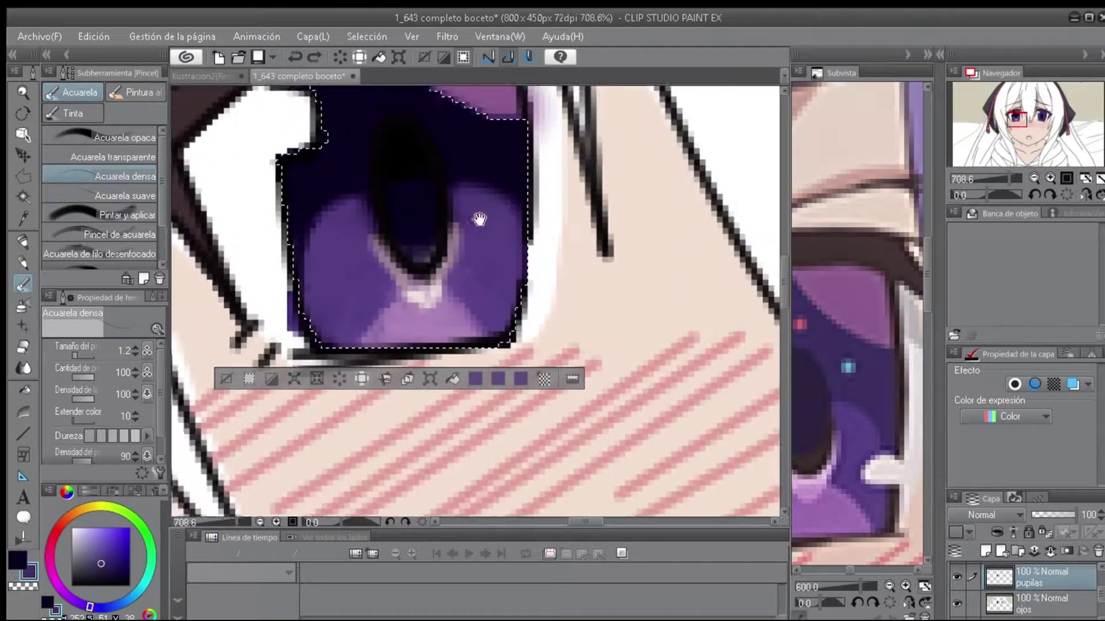
pyautogui.scroll(1, 302, 216)
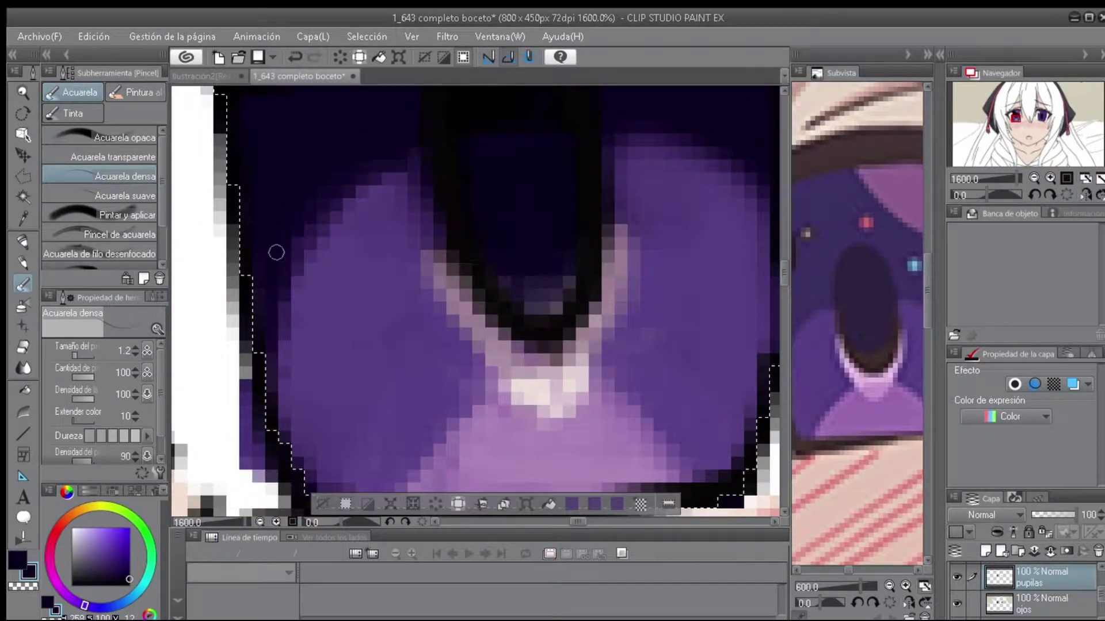
pyautogui.scroll(-4, 340, 177)
# Round the inner upper corner of the left iris's purple glow with very dark purple to match the reference.
pyautogui.moveTo(919, 355); pyautogui.dragTo(862, 332)
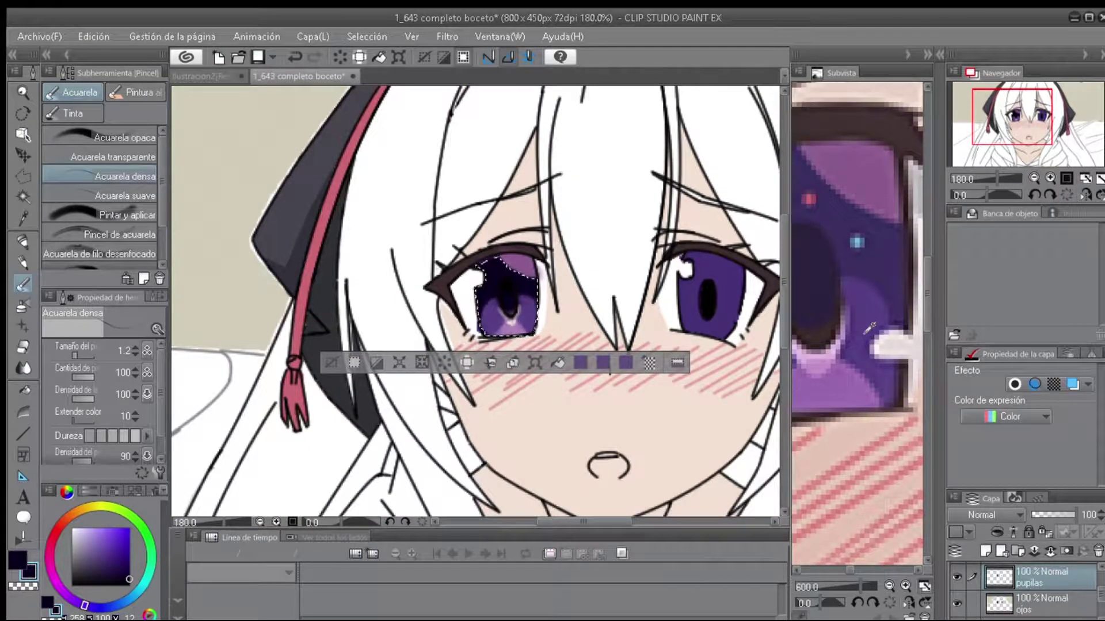
pyautogui.scroll(6, 541, 297)
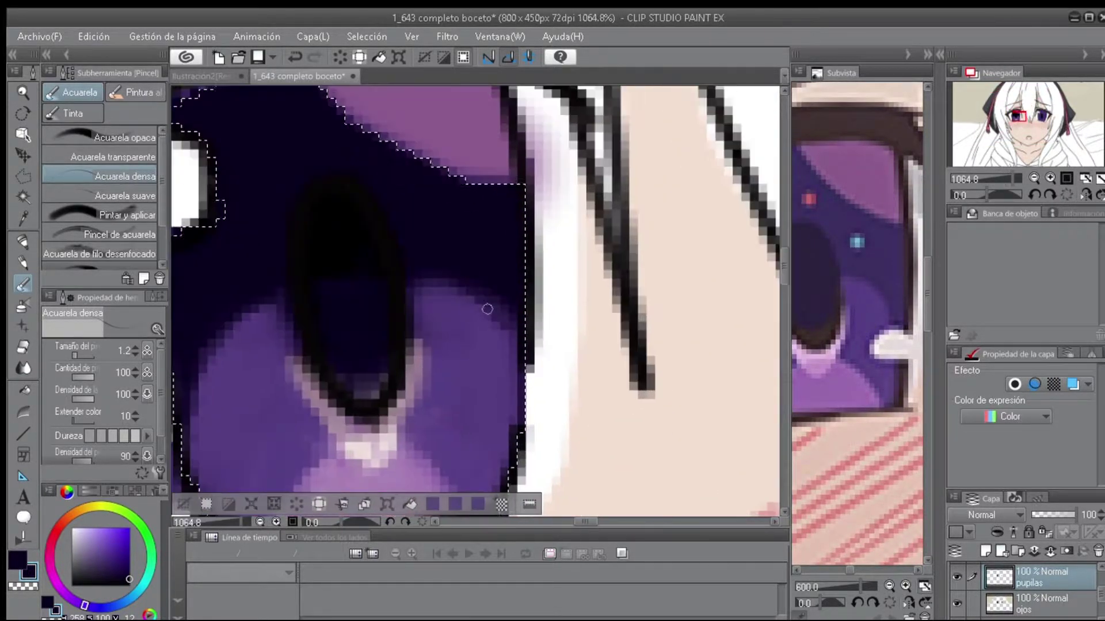
pyautogui.scroll(-2, 518, 299)
pyautogui.scroll(6, 641, 404)
pyautogui.scroll(-6, 641, 404)
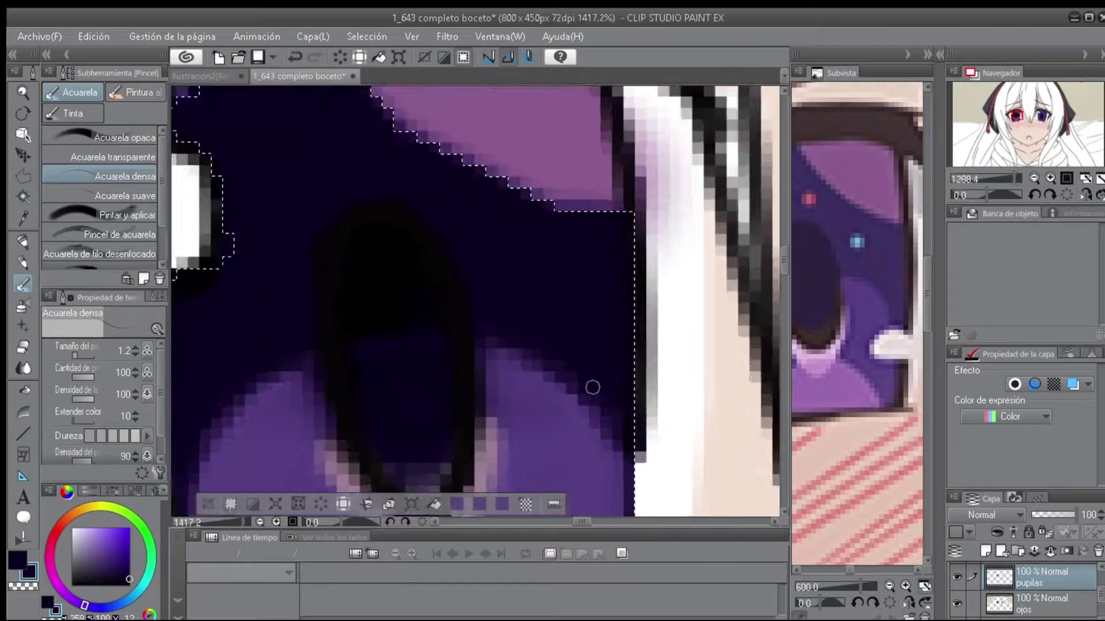
# Paint a small rounded white highlight across the lower inner edge of the left iris, as in the reference.
pyautogui.scroll(3, 430, 277)
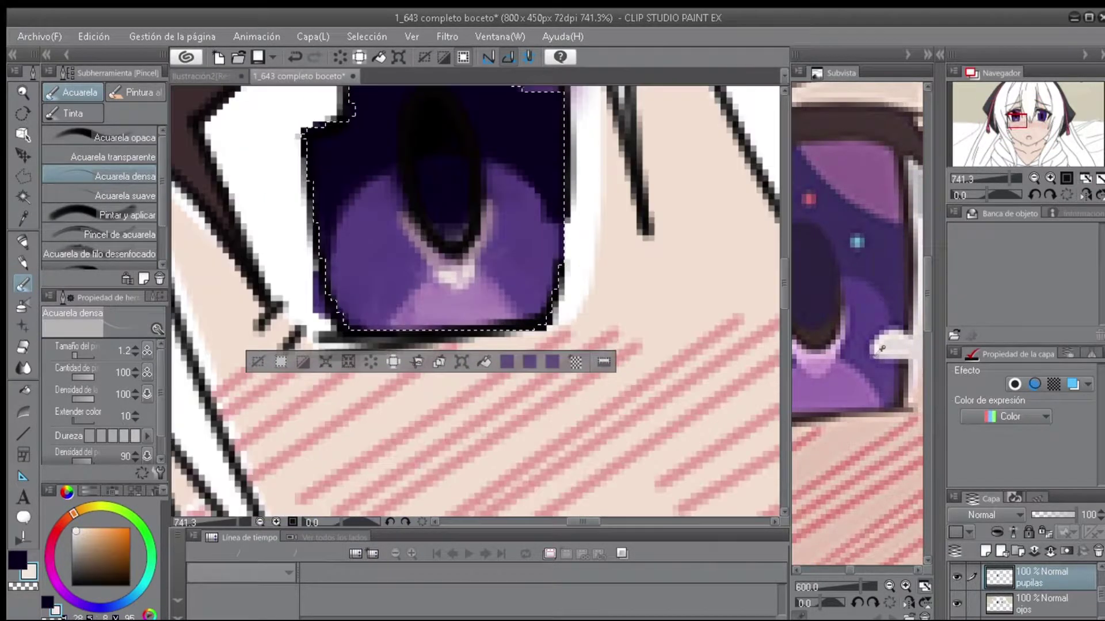
pyautogui.keyDown('alt'); pyautogui.click(611, 240); pyautogui.keyUp('alt')
pyautogui.scroll(2, 576, 239)
pyautogui.moveTo(457, 244)
pyautogui.mouseDown()
pyautogui.moveTo(551, 245)
pyautogui.moveTo(594, 265)
pyautogui.moveTo(597, 292)
pyautogui.moveTo(612, 267)
pyautogui.mouseUp()
pyautogui.scroll(-5, 498, 245)
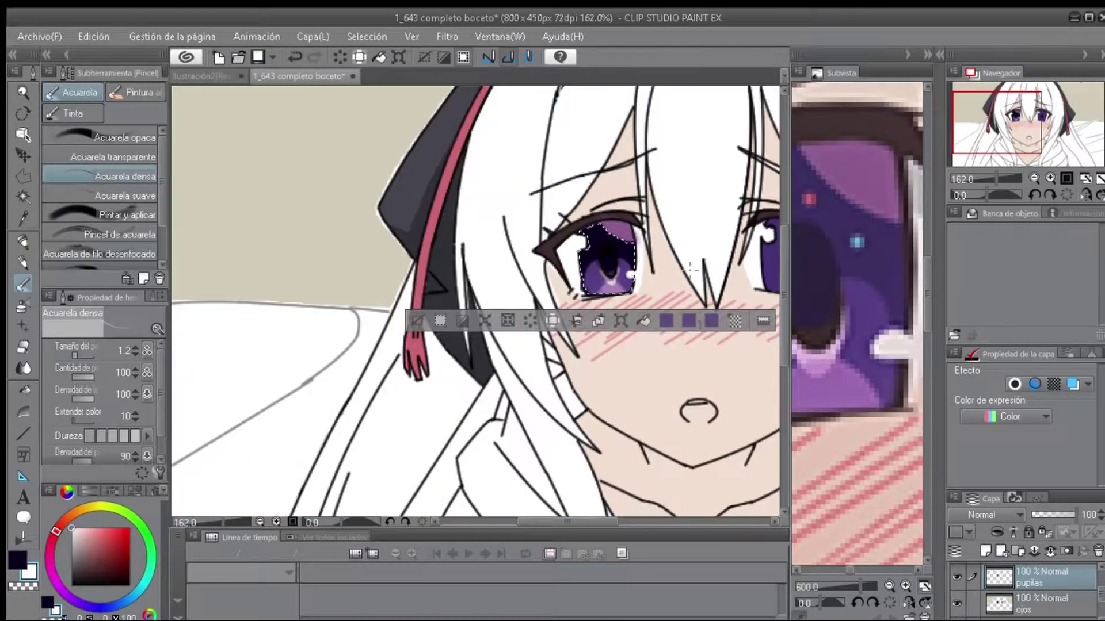
# Refine the slanted sides of the pinkish patch at the left iris's base with its pinkish purple and the surrounding purple.
pyautogui.scroll(2, 506, 230)
pyautogui.keyDown('alt'); pyautogui.click(518, 202); pyautogui.keyUp('alt')
pyautogui.scroll(1, 633, 230)
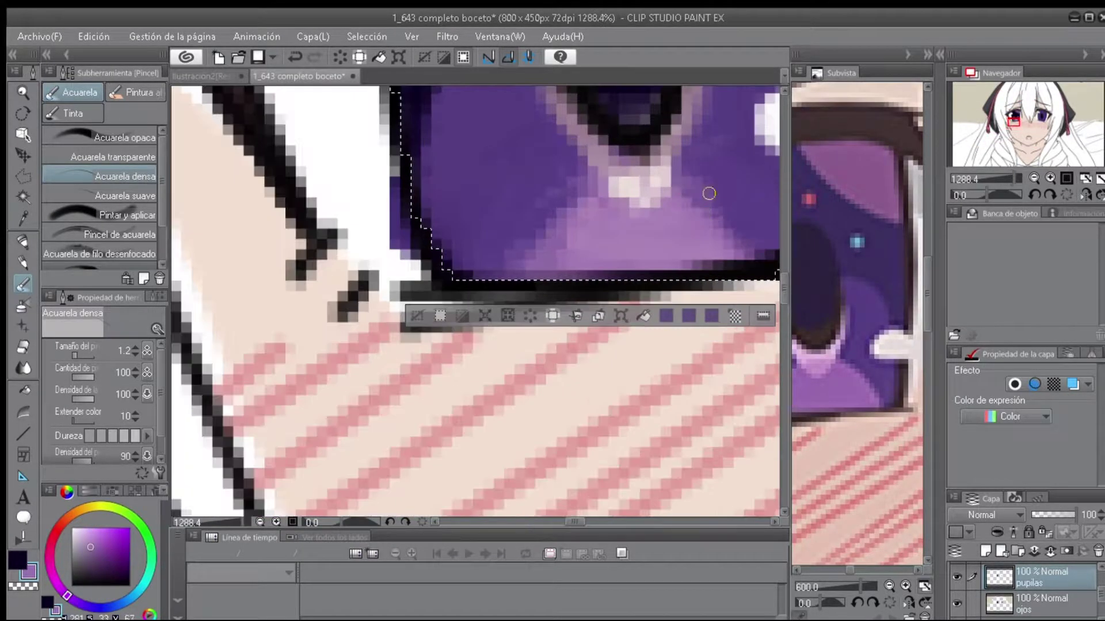
pyautogui.keyDown('alt'); pyautogui.click(543, 266); pyautogui.keyUp('alt')
pyautogui.scroll(-6, 543, 267)
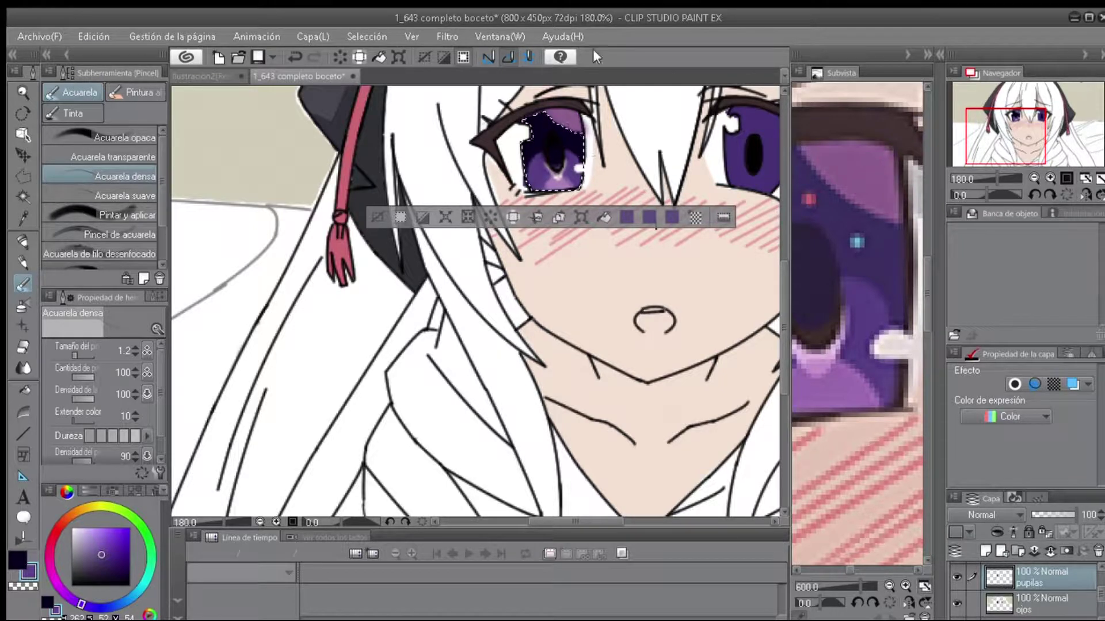
# Clear the selection, clean up the upper pinkish highlight's edge, and cover the leftover purple strip under the lash with very dark purple.
pyautogui.scroll(8, 552, 151)
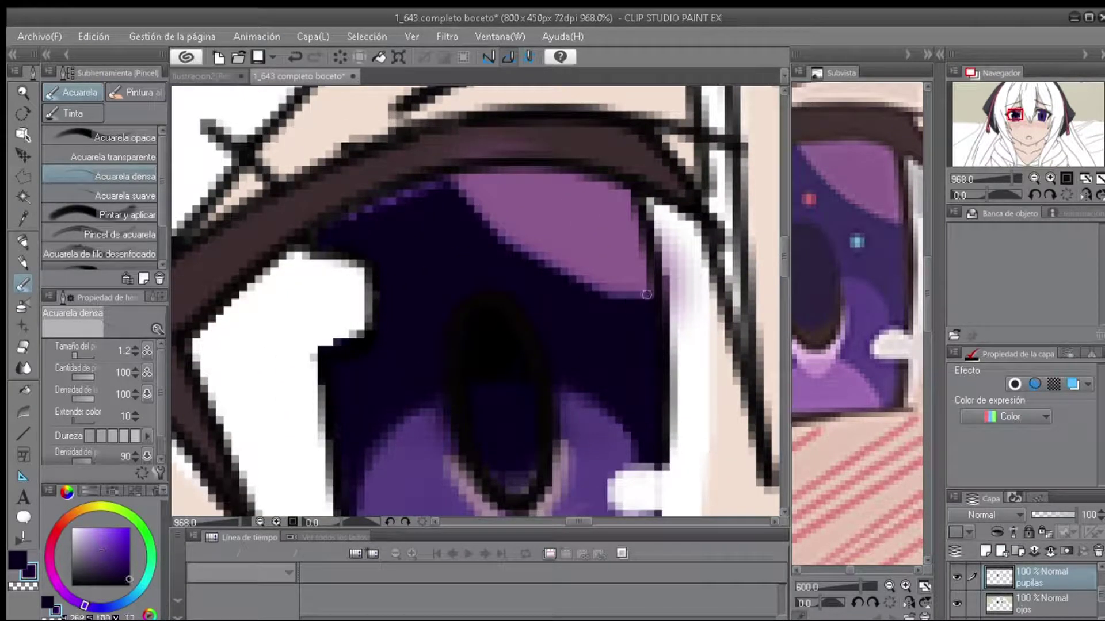
pyautogui.scroll(3, 597, 328)
pyautogui.moveTo(596, 328); pyautogui.dragTo(661, 374)
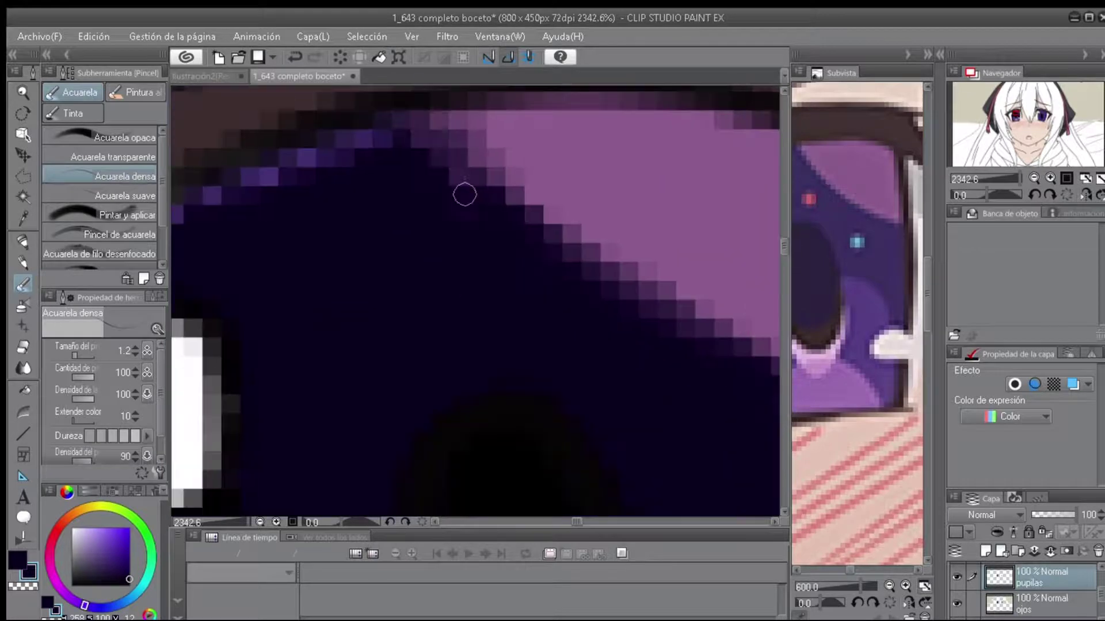
pyautogui.scroll(-3, 641, 308)
pyautogui.moveTo(641, 307); pyautogui.dragTo(681, 311)
pyautogui.scroll(-5, 472, 192)
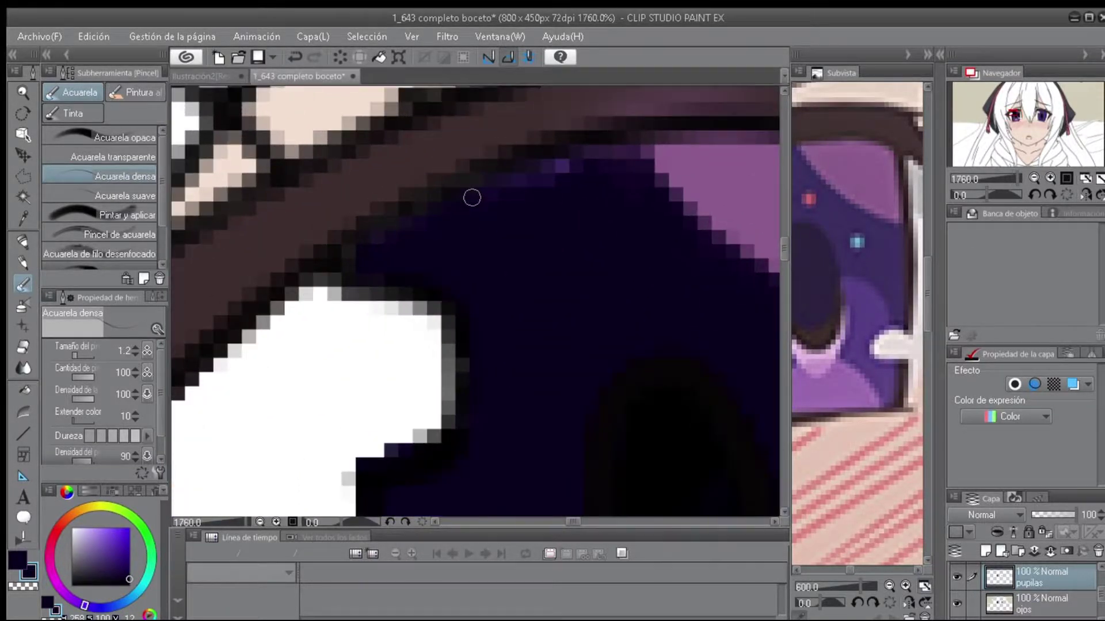
pyautogui.scroll(4, 599, 266)
# Round out the left eye's large white highlight over the iris outline with Acuarela densa at brush size 4.9.
pyautogui.scroll(4, 599, 266)
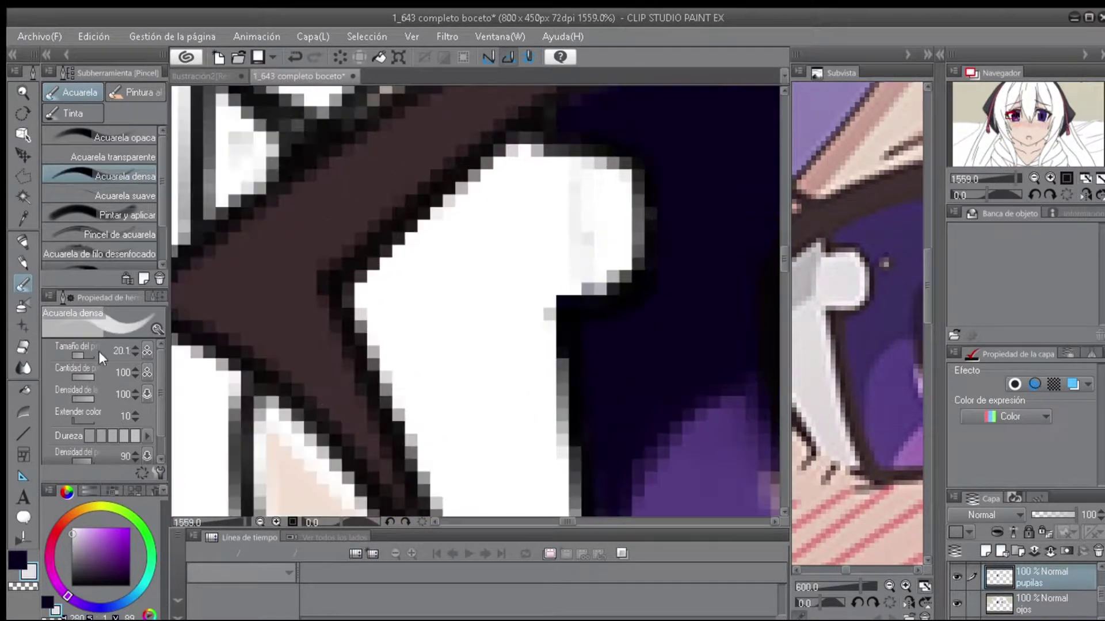
pyautogui.press(']')
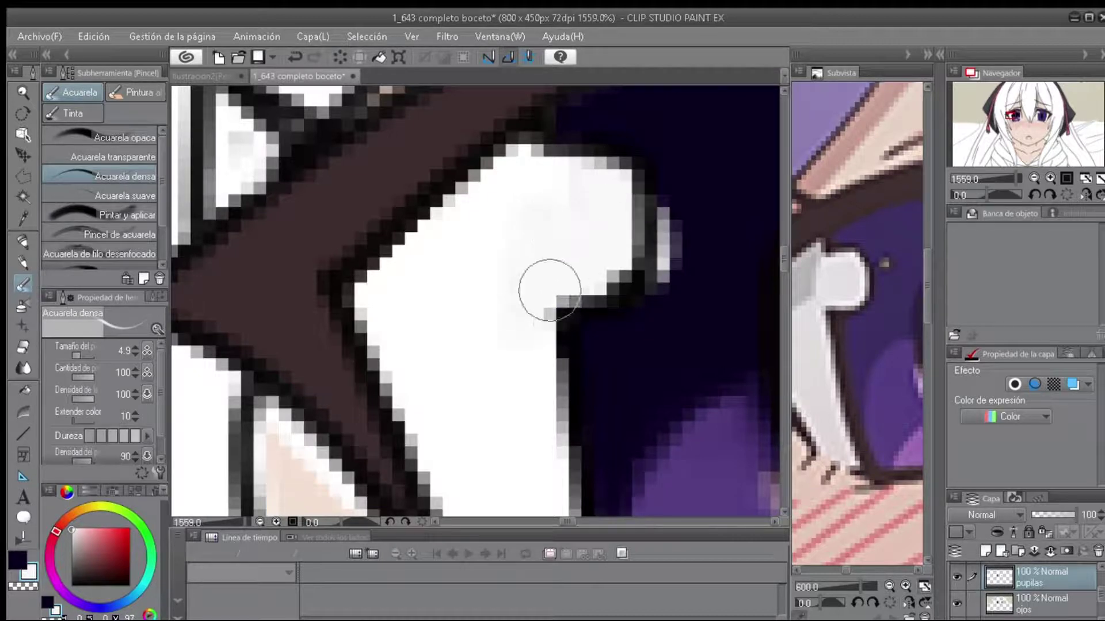
pyautogui.scroll(-3, 550, 291)
# Paint the outer eye white of the left eye light pinkish grey, keeping the round highlight white.
pyautogui.scroll(-3, 605, 241)
pyautogui.scroll(3, 604, 242)
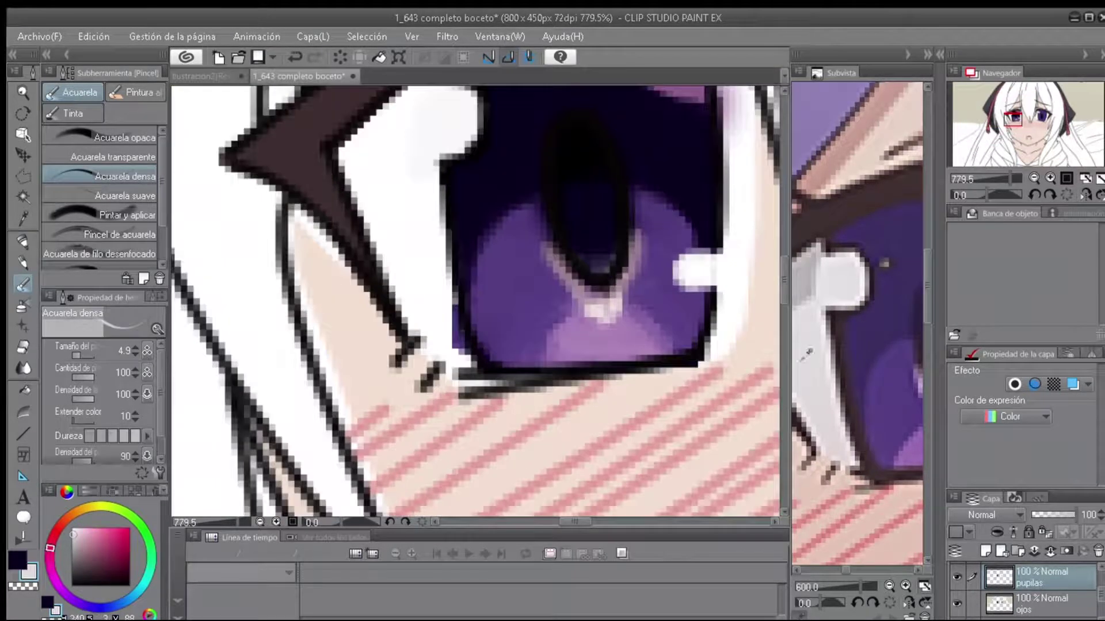
pyautogui.scroll(2, 432, 264)
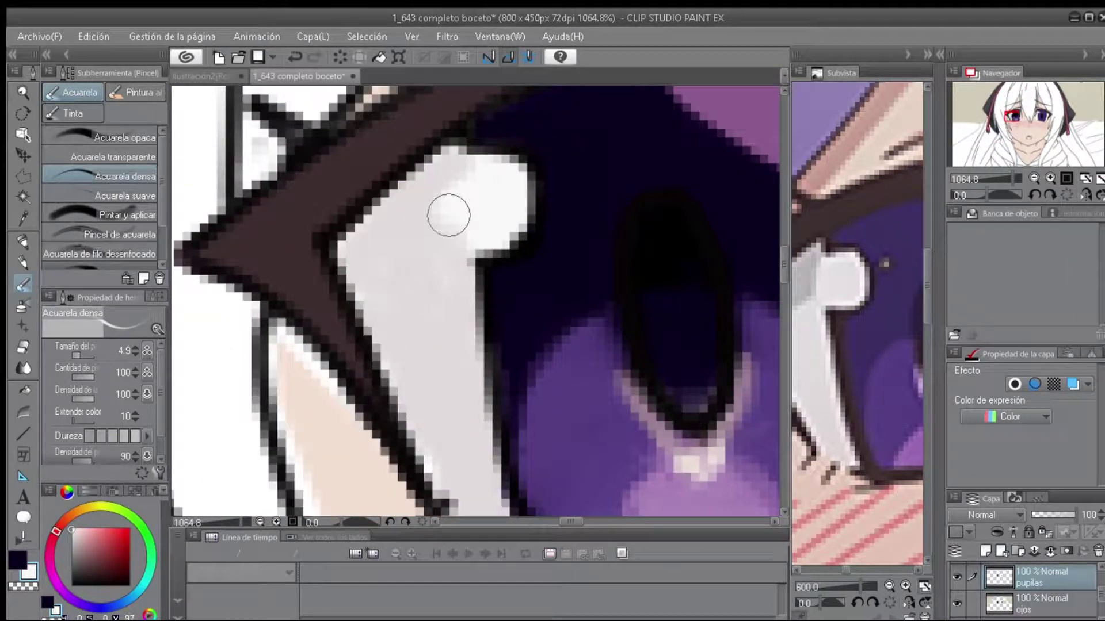
# Shade the upper outer and upper inner corners of the left eye's white with light grey, following the lash line.
pyautogui.scroll(-3, 420, 221)
pyautogui.scroll(2, 604, 311)
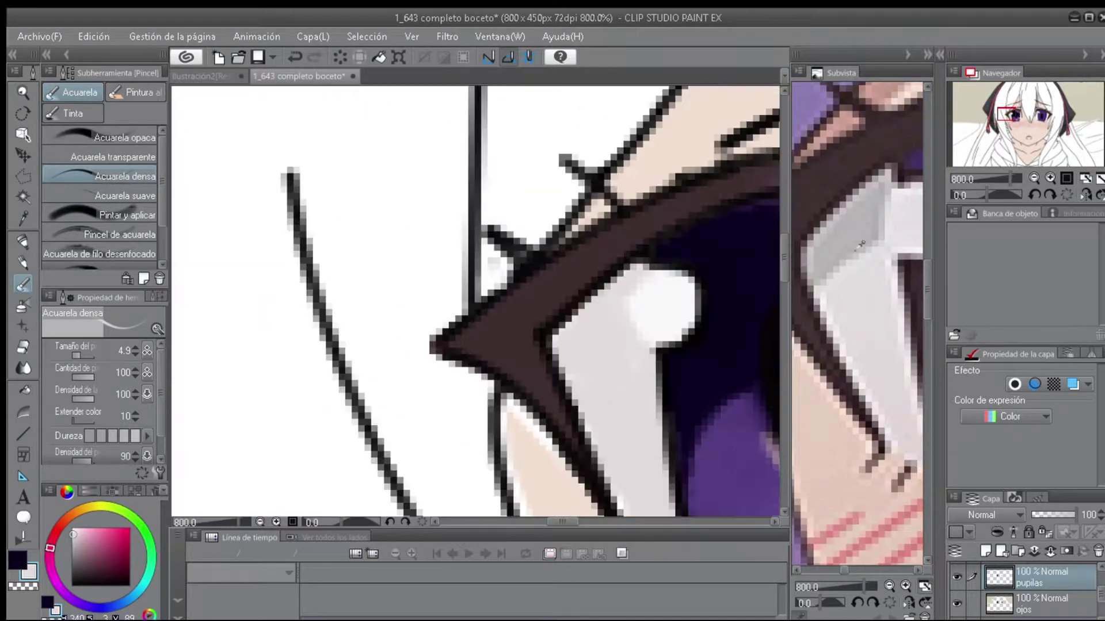
pyautogui.moveTo(561, 348); pyautogui.dragTo(617, 304)
pyautogui.scroll(-2, 644, 303)
pyautogui.scroll(2, 620, 254)
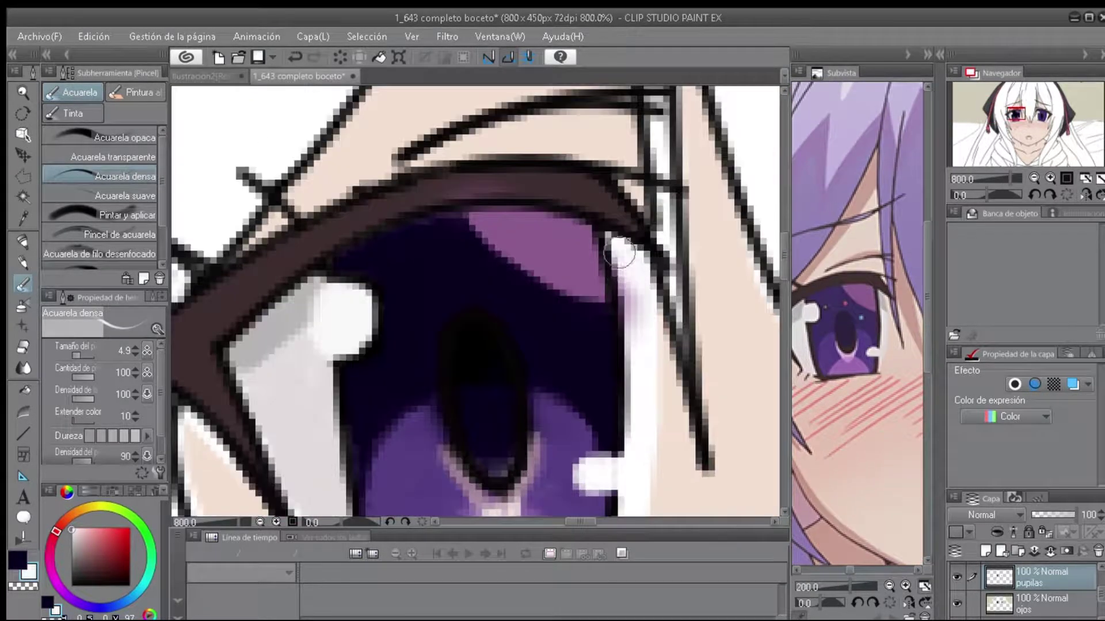
pyautogui.scroll(-2, 624, 247)
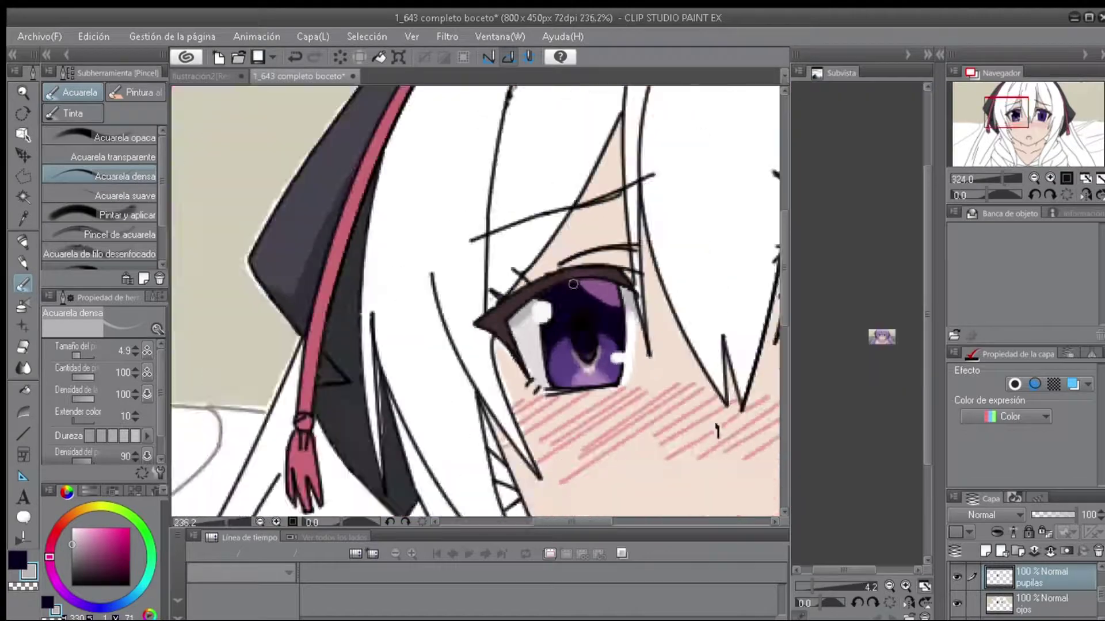
pyautogui.scroll(2, 573, 295)
pyautogui.scroll(-3, 890, 288)
pyautogui.scroll(8, 338, 180)
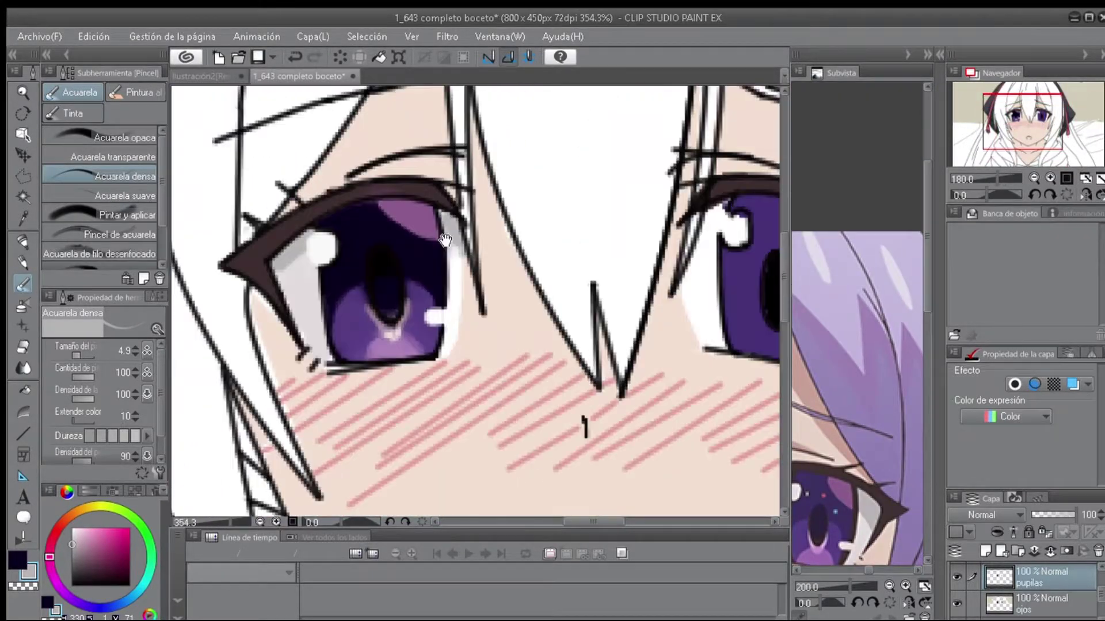
# Clean up the lower edge of the left iris's upper pinkish highlight with the surrounding very dark purple.
pyautogui.keyDown('alt'); pyautogui.click(466, 182); pyautogui.keyUp('alt')
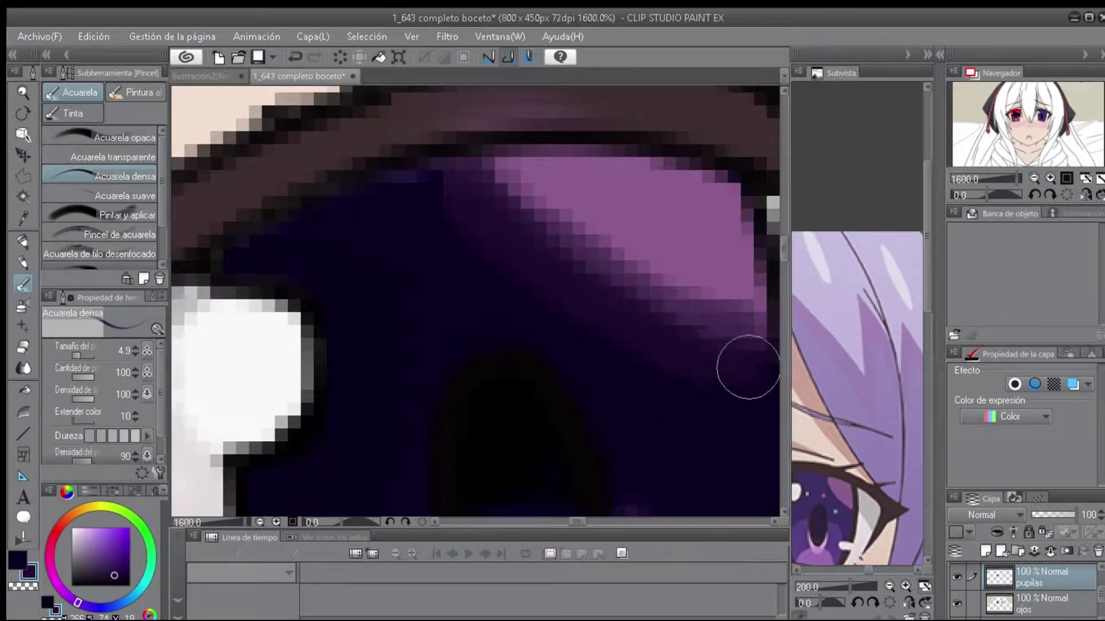
pyautogui.keyDown('alt'); pyautogui.click(680, 350); pyautogui.keyUp('alt')
pyautogui.scroll(-3, 681, 354)
pyautogui.scroll(2, 681, 354)
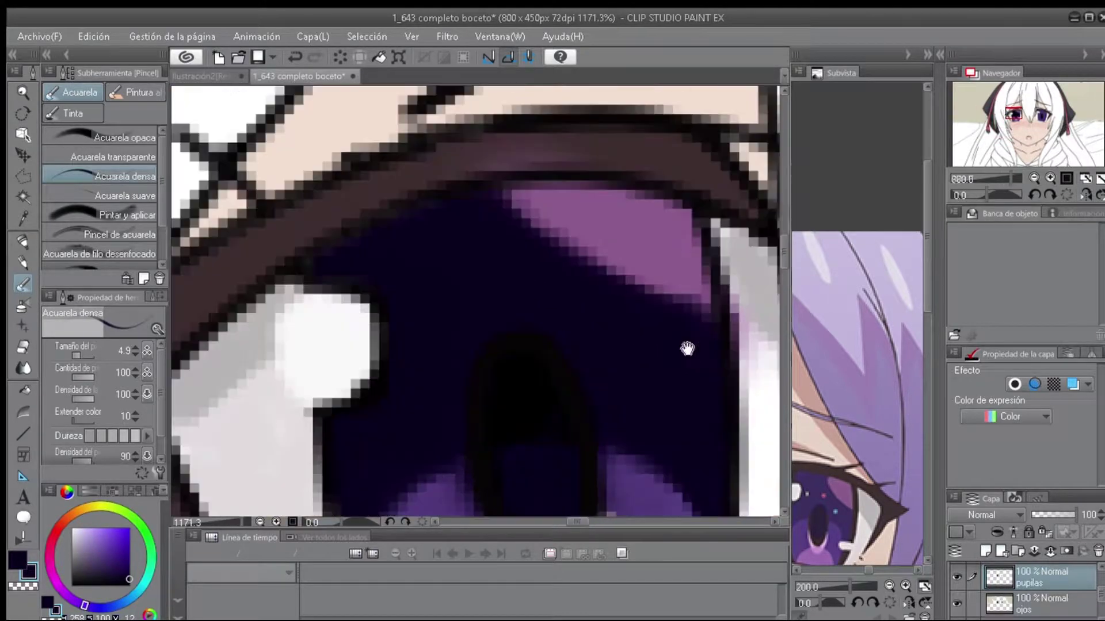
# Add a tiny red dot above the left pupil in the reference's red, with Acuarela densa at brush size 1.2.
pyautogui.scroll(-4, 515, 234)
pyautogui.scroll(6, 516, 234)
pyautogui.scroll(5, 857, 356)
pyautogui.keyDown('alt'); pyautogui.click(854, 366); pyautogui.keyUp('alt')
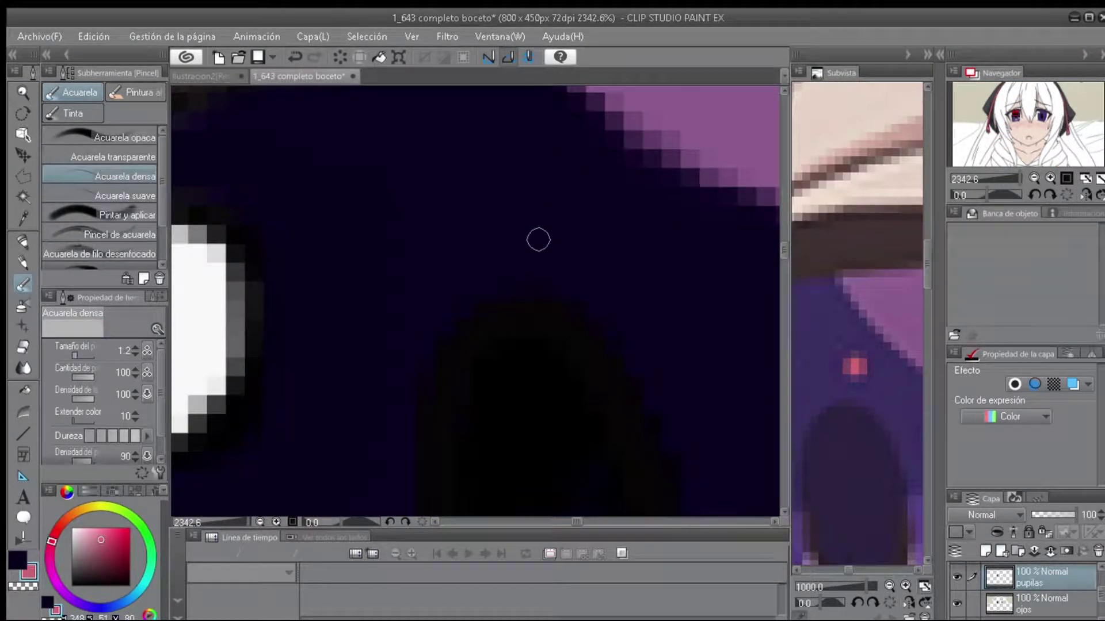
pyautogui.moveTo(546, 216)
pyautogui.mouseDown()
pyautogui.moveTo(572, 216)
pyautogui.moveTo(557, 236)
pyautogui.mouseUp()
# Add a tiny light blue dot beside the left pupil as in the reference, and save the drawing as "123ç completo boceto".
pyautogui.scroll(-5, 540, 222)
pyautogui.scroll(-2, 875, 402)
pyautogui.click(872, 257)
pyautogui.scroll(3, 659, 303)
pyautogui.scroll(-8, 659, 303)
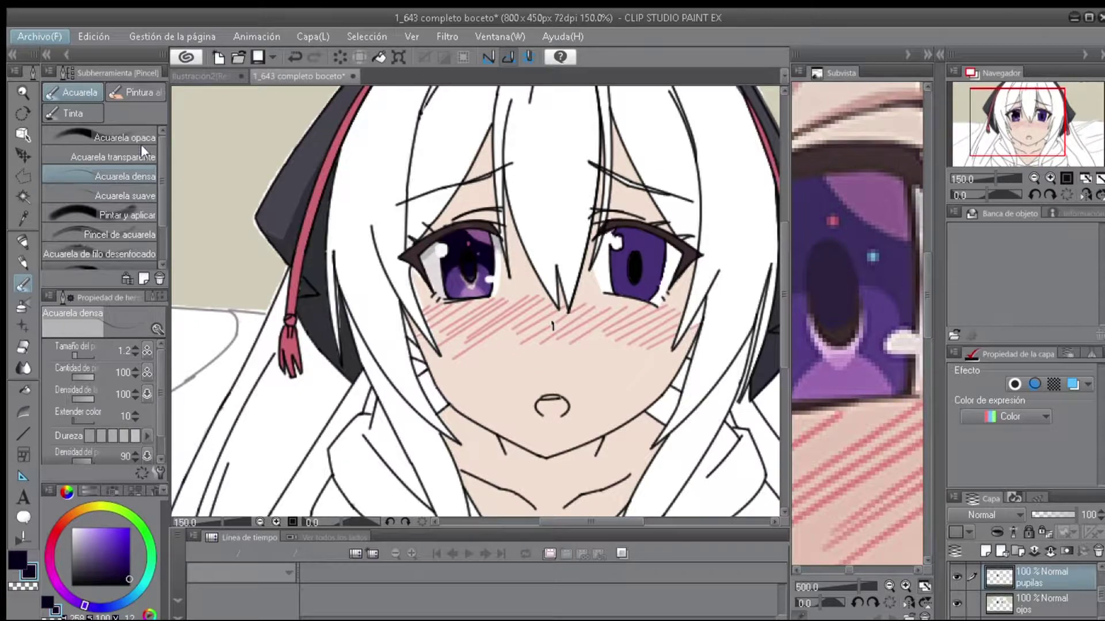
pyautogui.press('alt')
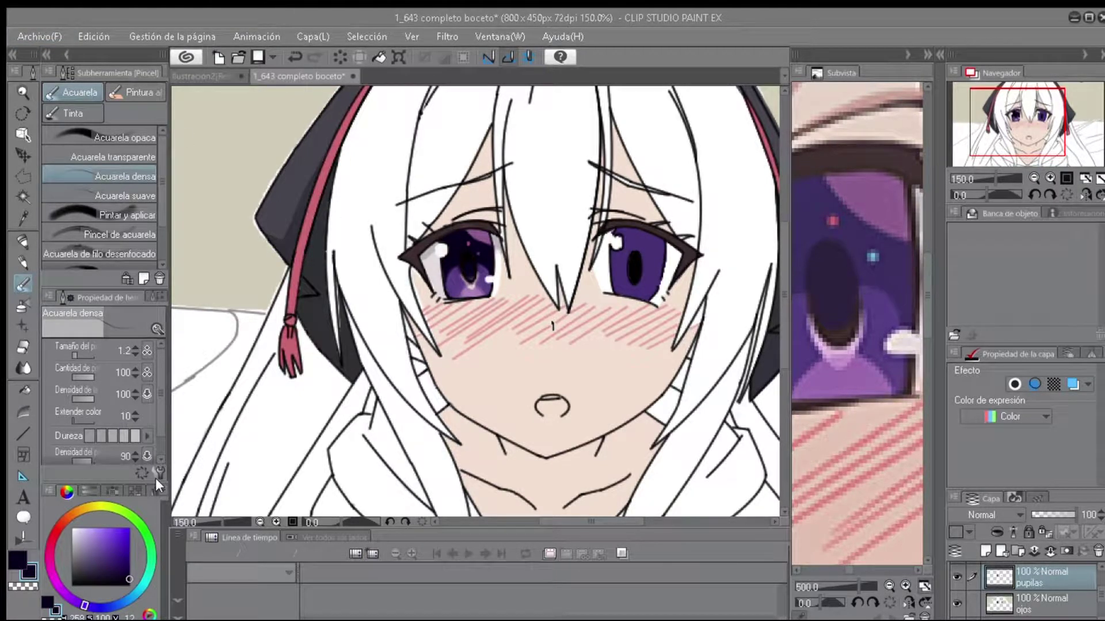
# Pick the reference's pinkish cheek tone, set Acuarela densa to brush size 7.0 and make the pupilas layer active.
pyautogui.scroll(4, 546, 293)
pyautogui.keyDown('alt'); pyautogui.click(593, 420); pyautogui.keyUp('alt')
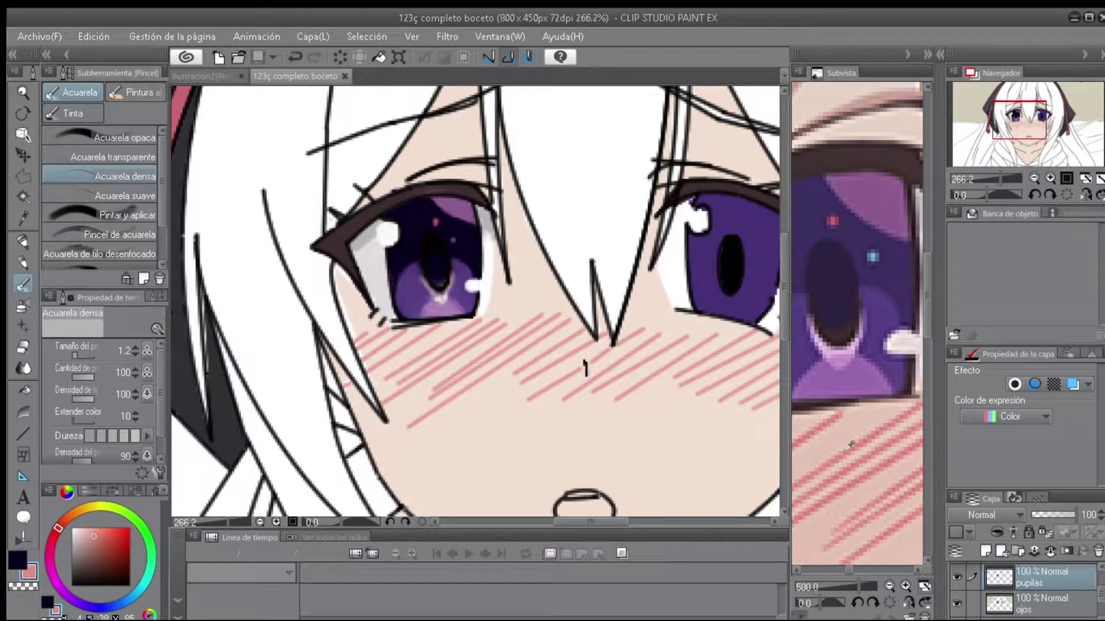
pyautogui.moveTo(594, 419); pyautogui.dragTo(615, 432)
pyautogui.scroll(-5, 614, 432)
pyautogui.scroll(5, 636, 365)
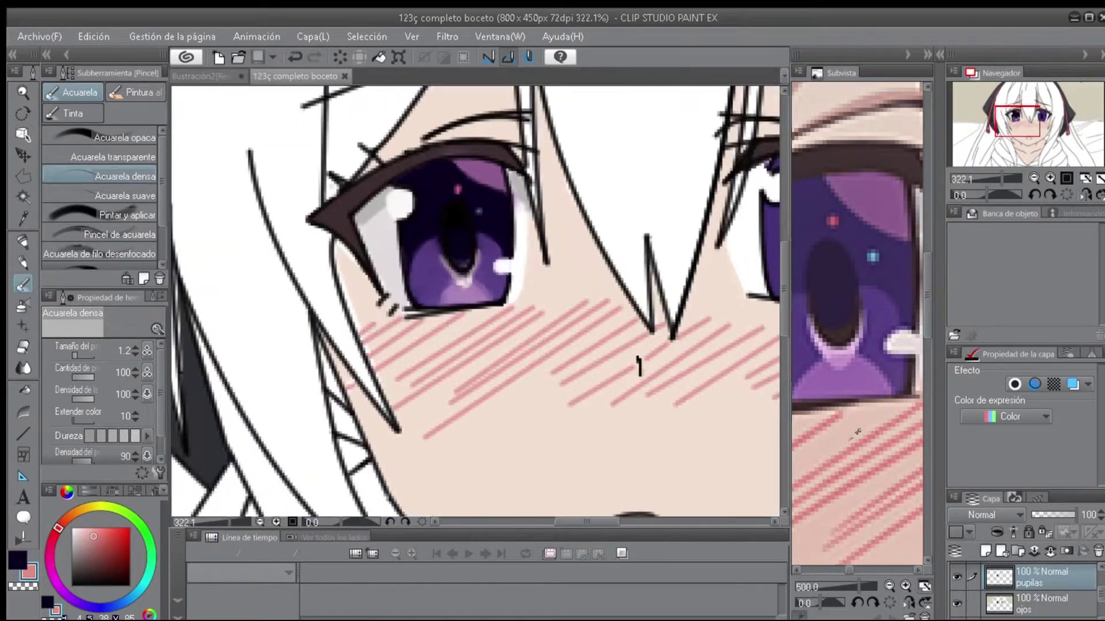
pyautogui.scroll(1, 854, 358)
pyautogui.click(854, 357)
pyautogui.scroll(2, 420, 362)
pyautogui.click(85, 355)
pyautogui.click(1037, 598)
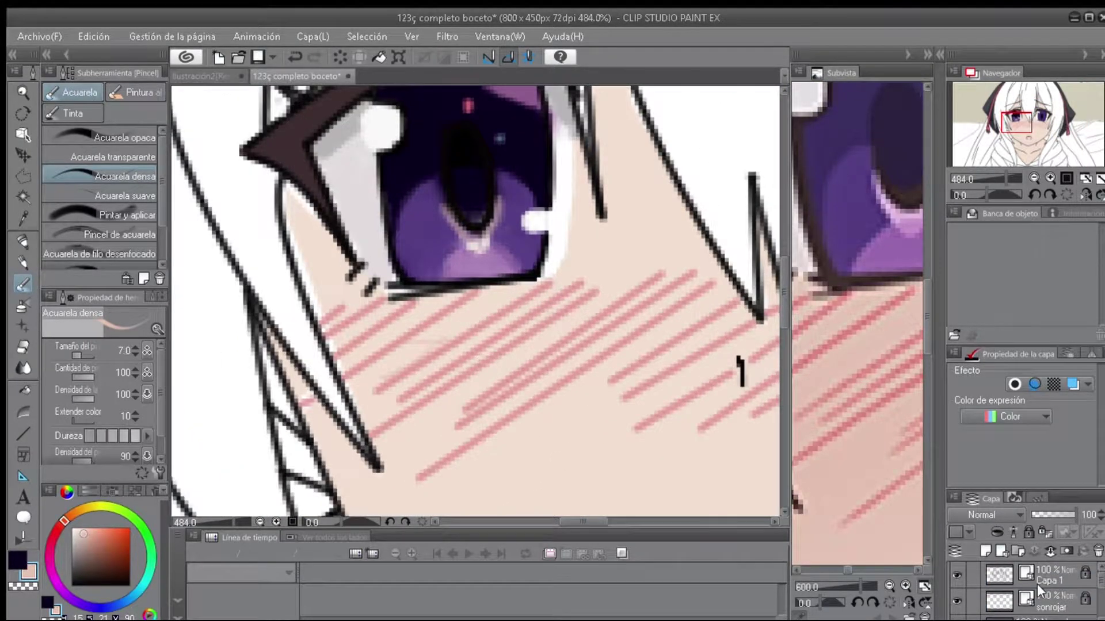
pyautogui.hotkey('ctrl', '+')
pyautogui.scroll(-1, 1036, 585)
pyautogui.scroll(1, 319, 248)
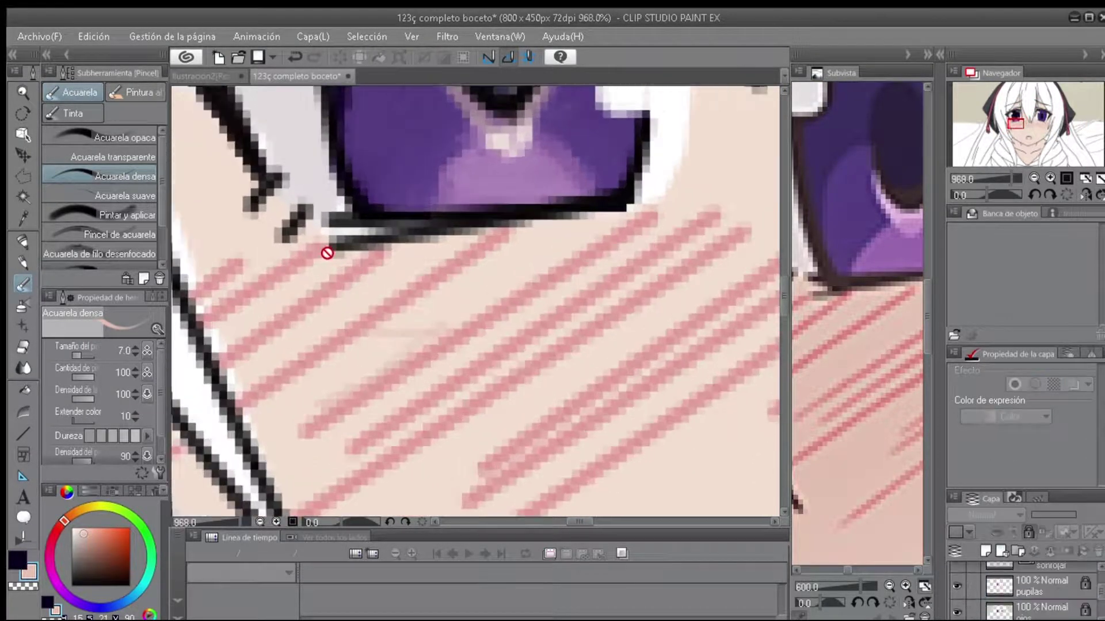
pyautogui.click(1042, 601)
# Spread a soft pinkish blush over both cheeks beneath the eyes, finishing with the Suave airbrush at size 20.1.
pyautogui.moveTo(259, 322)
pyautogui.mouseDown()
pyautogui.moveTo(394, 272)
pyautogui.moveTo(403, 438)
pyautogui.mouseUp()
pyautogui.scroll(-4, 368, 310)
pyautogui.scroll(-2, 369, 310)
pyautogui.scroll(2, 444, 241)
pyautogui.moveTo(444, 241)
pyautogui.mouseDown()
pyautogui.moveTo(370, 360)
pyautogui.moveTo(570, 288)
pyautogui.mouseUp()
pyautogui.click(23, 305)
pyautogui.moveTo(476, 300)
pyautogui.mouseDown()
pyautogui.moveTo(542, 332)
pyautogui.moveTo(522, 249)
pyautogui.moveTo(607, 302)
pyautogui.mouseUp()
pyautogui.scroll(-3, 607, 302)
pyautogui.moveTo(535, 310)
pyautogui.mouseDown()
pyautogui.moveTo(378, 309)
pyautogui.moveTo(627, 311)
pyautogui.moveTo(599, 276)
pyautogui.moveTo(627, 307)
pyautogui.mouseUp()
pyautogui.scroll(-2, 628, 308)
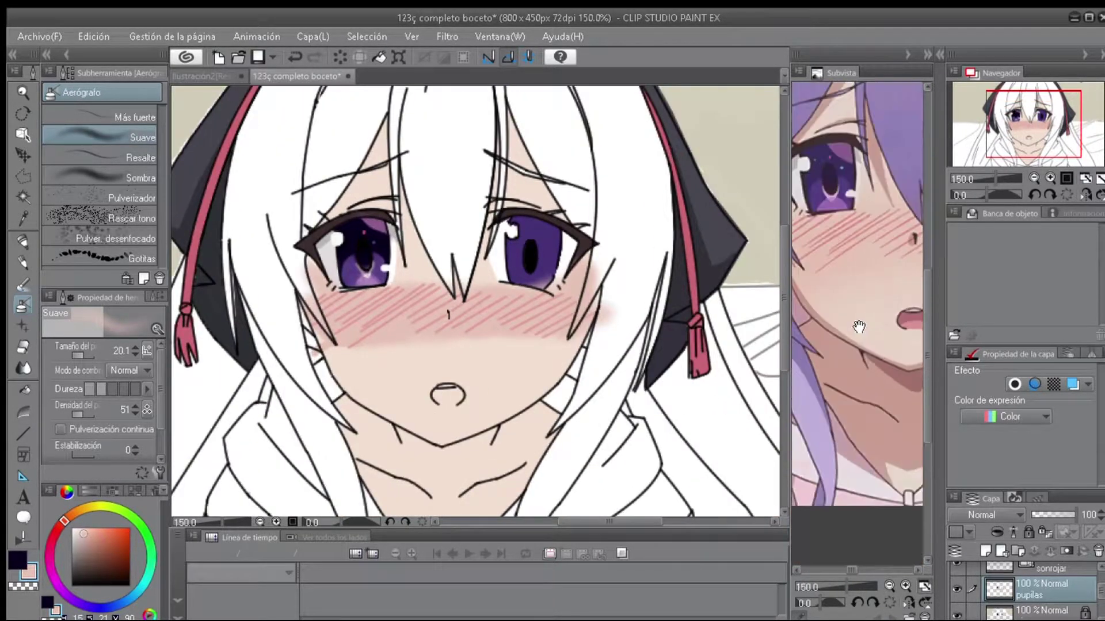
# Airbrush a slightly darker beige skin tone over the lower face, neck and upper chest with Suave at size 20.1.
pyautogui.moveTo(365, 344); pyautogui.dragTo(454, 403)
pyautogui.scroll(4, 439, 374)
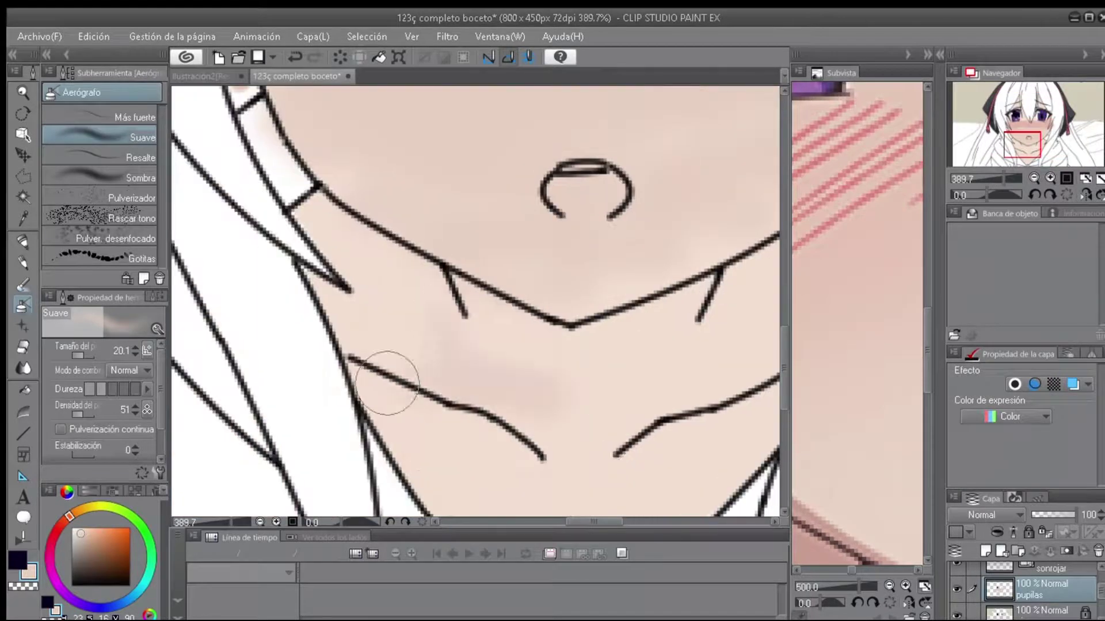
pyautogui.scroll(-4, 584, 234)
pyautogui.scroll(4, 493, 434)
# Select the neck and chest inside their outlines, leaving out a pointed notch above the hood's tie, and fill them with dusky pink shadow.
pyautogui.press('m')
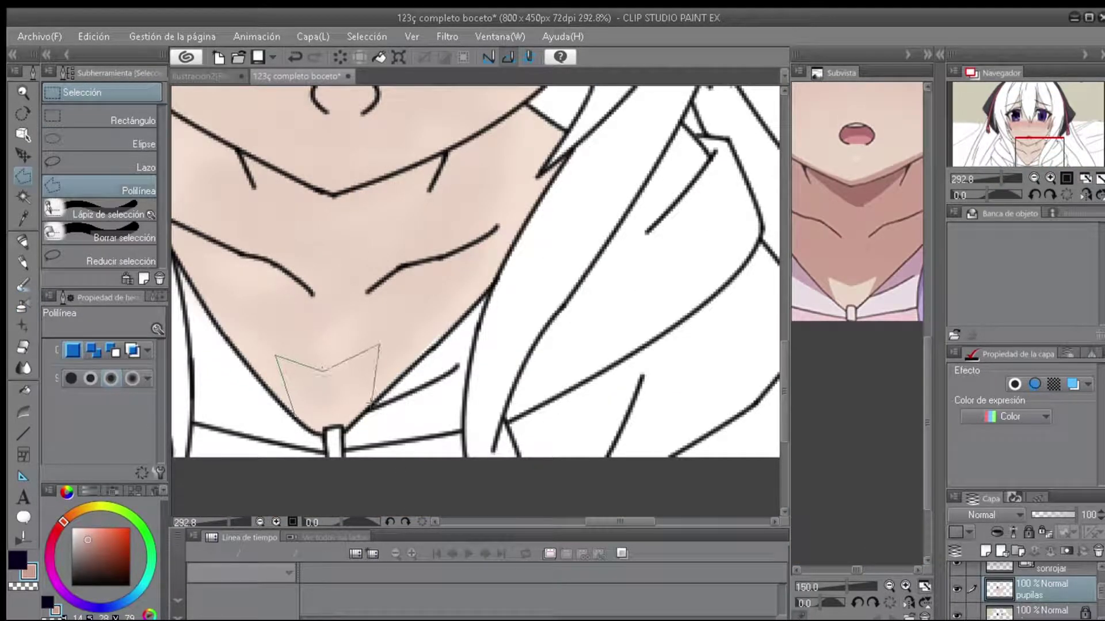
pyautogui.doubleClick(320, 430)
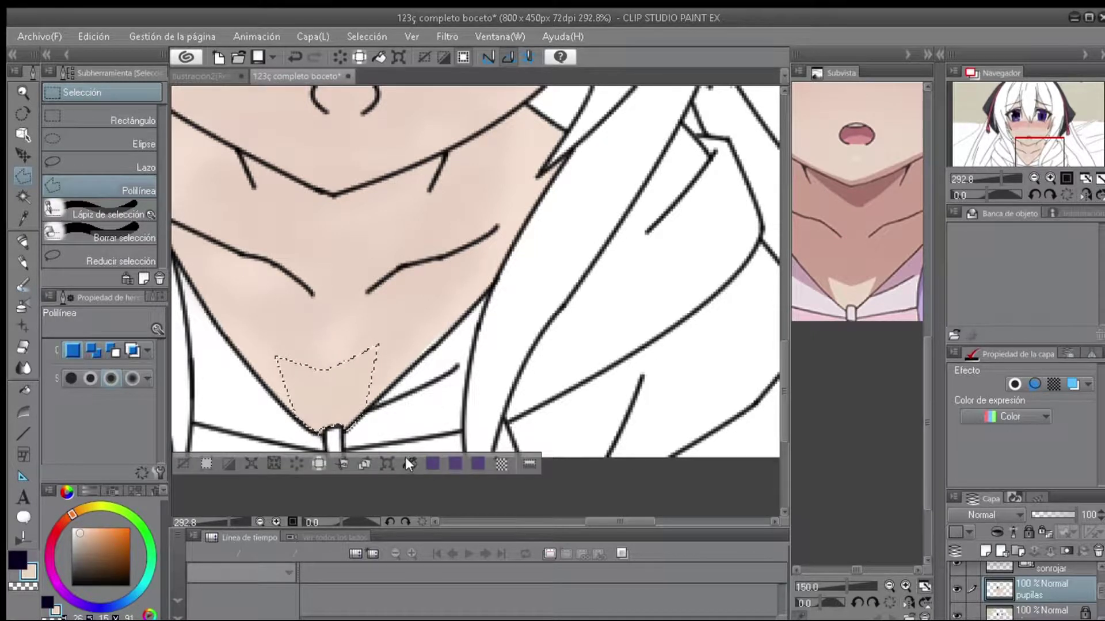
pyautogui.click(206, 465)
pyautogui.click(306, 427)
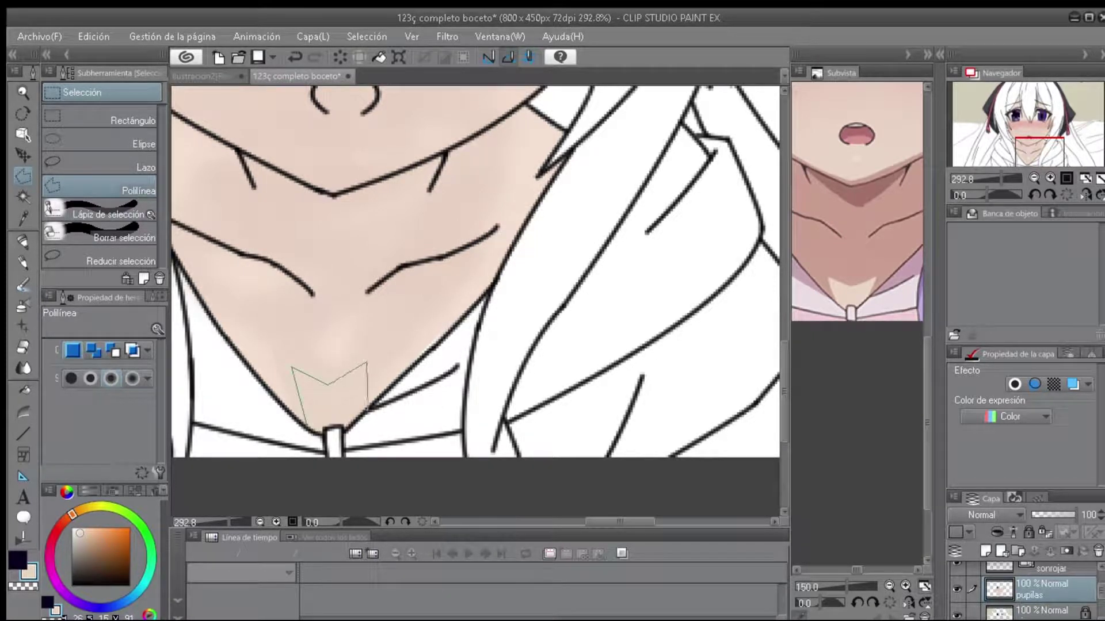
pyautogui.click(494, 280)
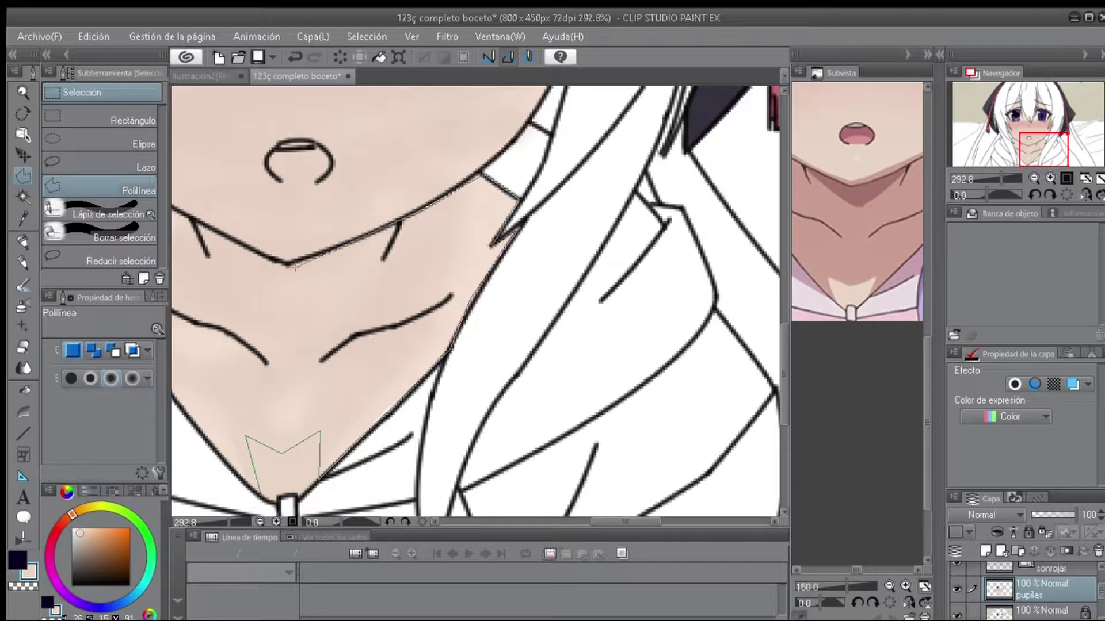
pyautogui.moveTo(301, 267); pyautogui.dragTo(463, 278)
pyautogui.doubleClick(492, 489)
pyautogui.hotkey('alt', 'BackSpace')
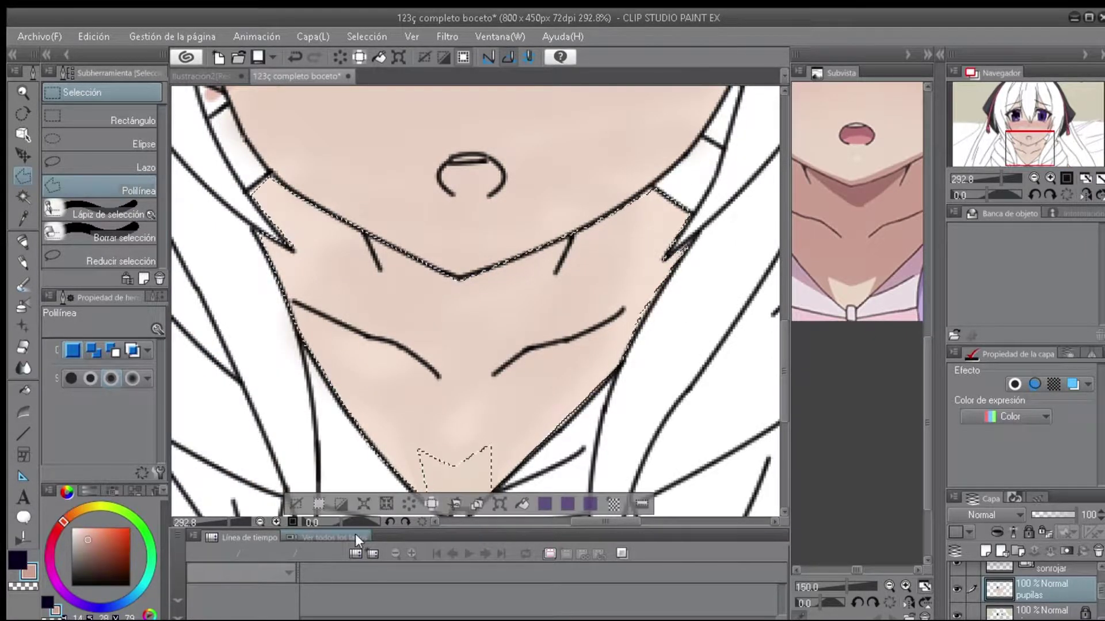
pyautogui.scroll(-3, 464, 300)
pyautogui.scroll(3, 463, 300)
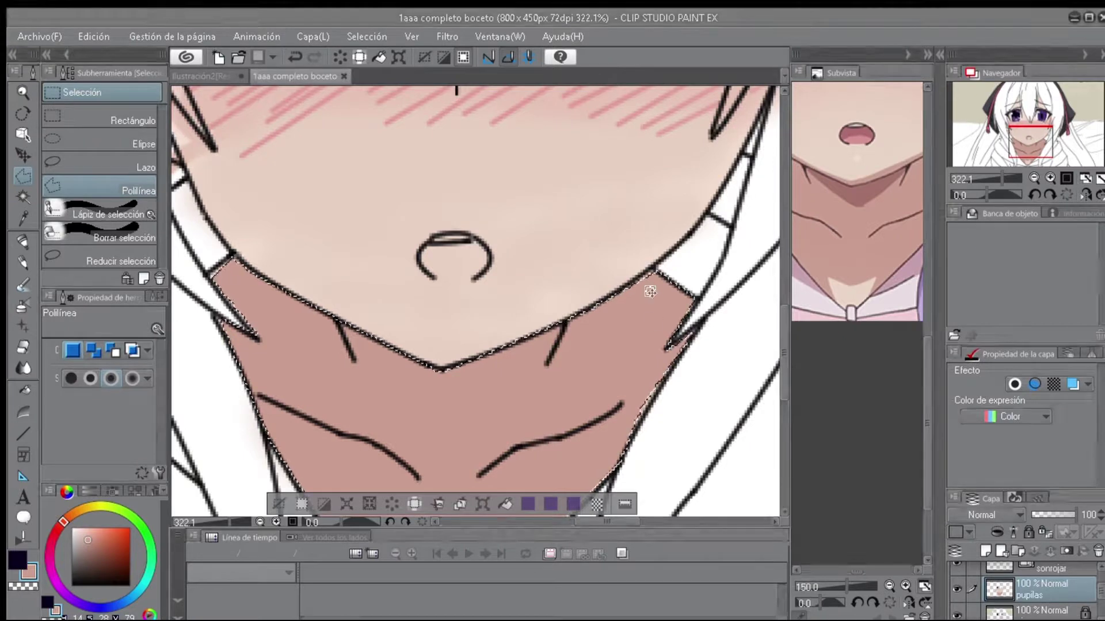
pyautogui.hotkey('ctrl', 'd')
# Select a curved triangle beneath the chin between the two neck lines and fill it with a darker dusky pink shadow.
pyautogui.scroll(-3, 491, 239)
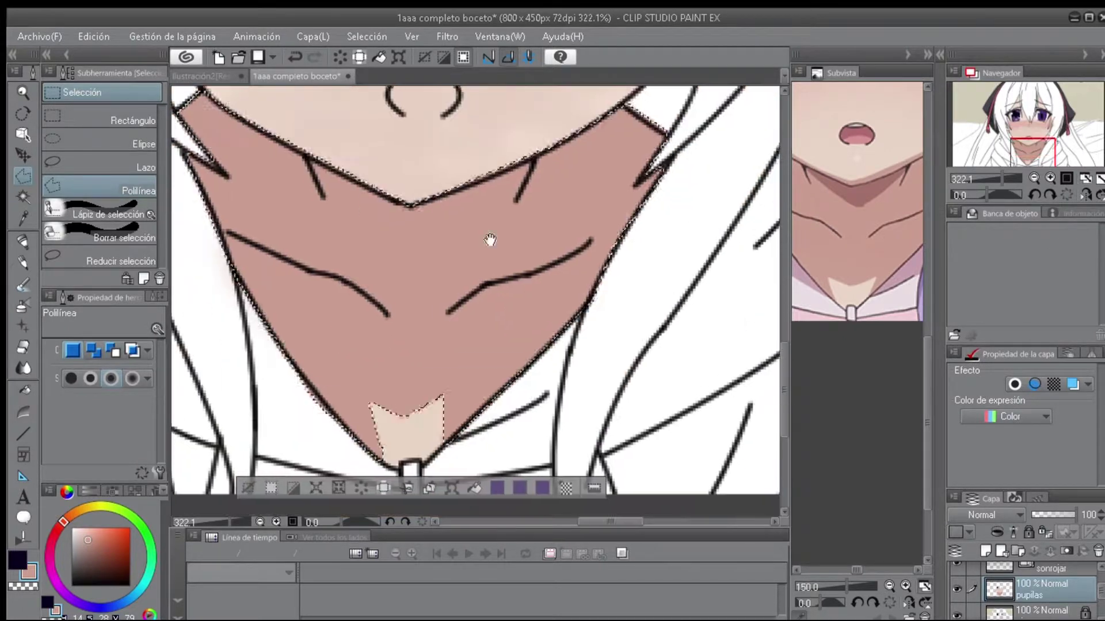
pyautogui.click(318, 167)
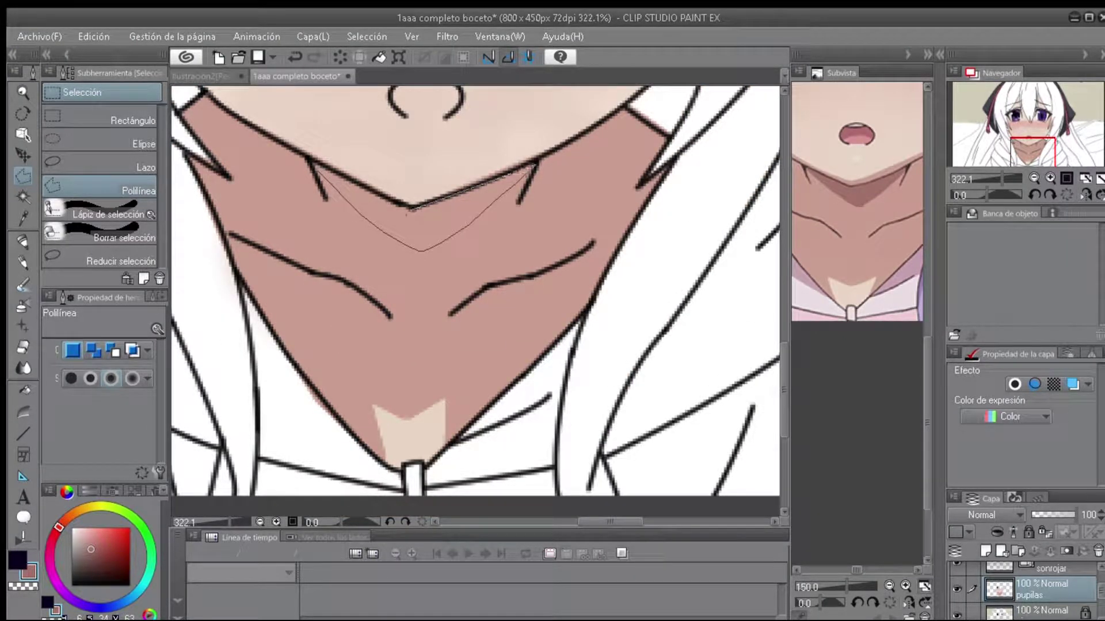
pyautogui.doubleClick(408, 208)
pyautogui.hotkey('alt', 'BackSpace')
pyautogui.scroll(2, 332, 208)
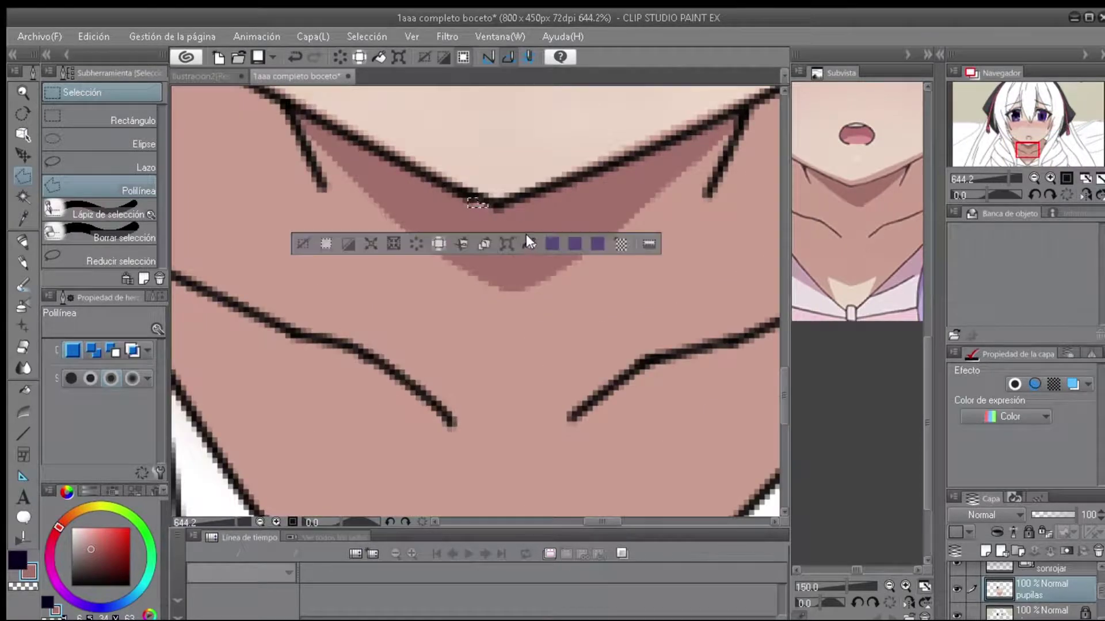
# Select the mouth's interior below the teeth and fill it with the reference's light tongue pink.
pyautogui.scroll(-10, 529, 242)
pyautogui.scroll(6, 478, 299)
pyautogui.scroll(5, 841, 388)
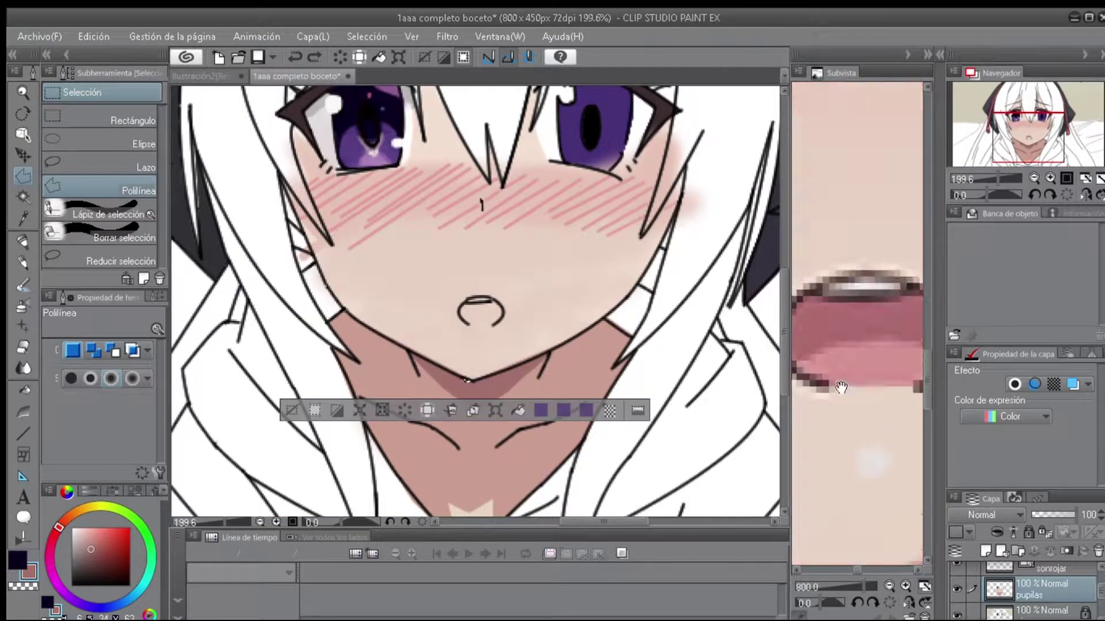
pyautogui.scroll(-2, 841, 387)
pyautogui.scroll(3, 462, 336)
pyautogui.click(478, 309)
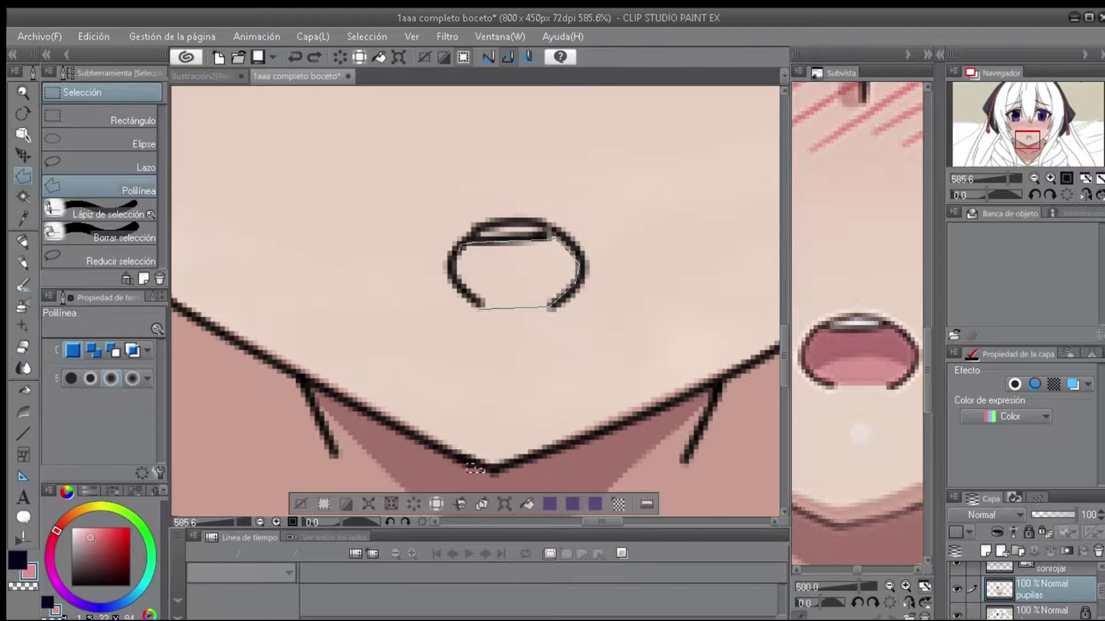
pyautogui.hotkey('alt', 'BackSpace')
pyautogui.hotkey('ctrl', 'd')
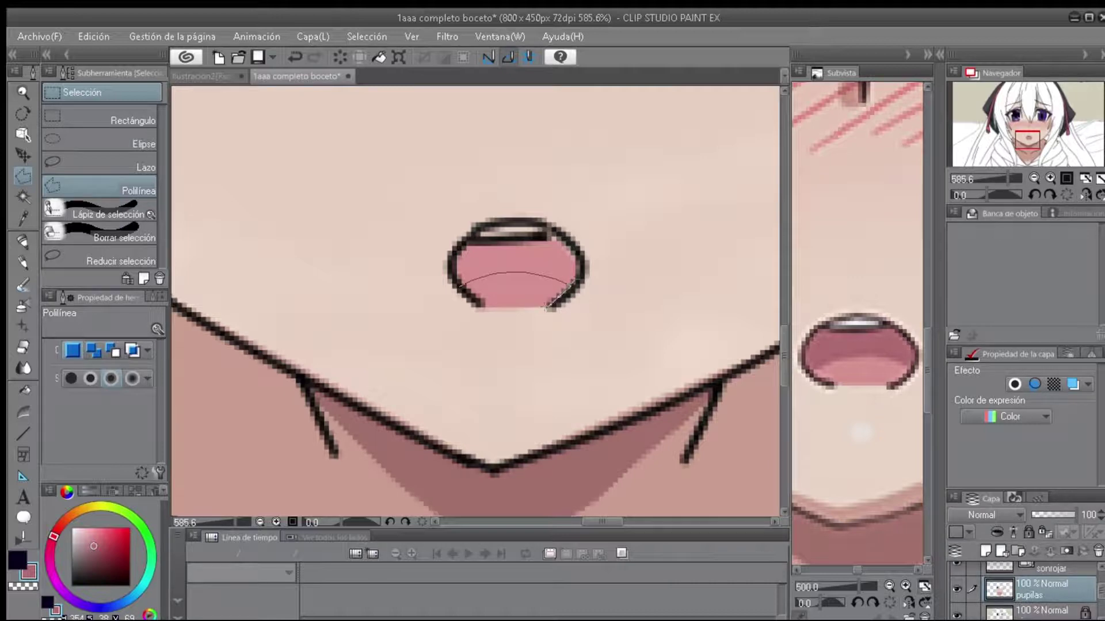
# Select the mouth's interior above the curved tongue edge and fill it with the reference's darker pink.
pyautogui.doubleClick(550, 237)
pyautogui.hotkey('alt', 'BackSpace')
pyautogui.scroll(2, 529, 258)
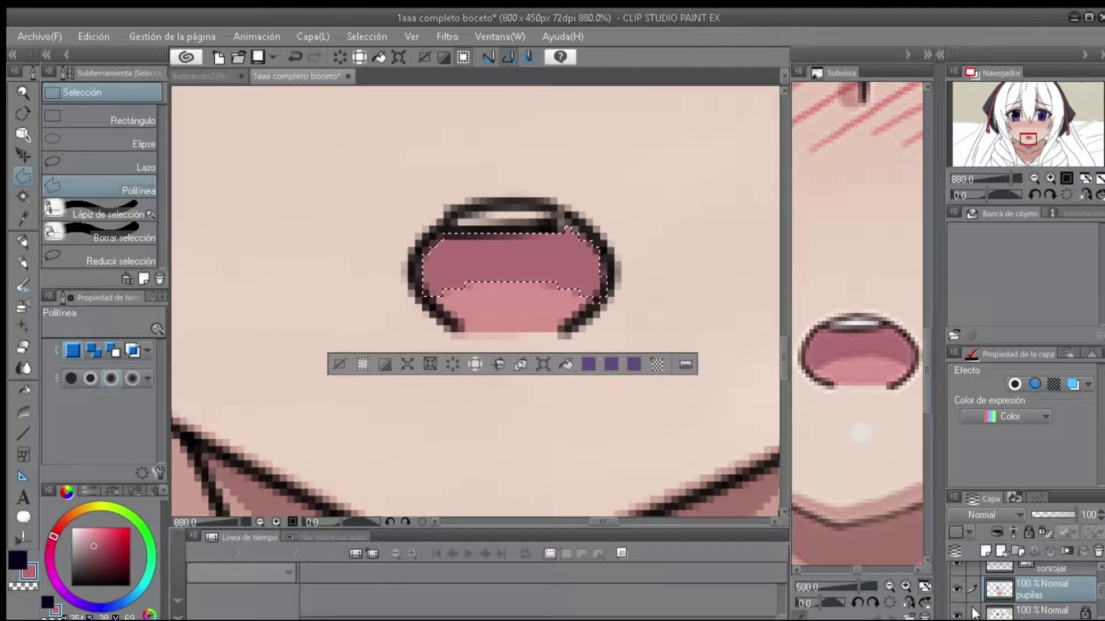
pyautogui.hotkey('ctrl', 'd')
pyautogui.scroll(-5, 394, 362)
pyautogui.moveTo(469, 354)
pyautogui.mouseDown()
pyautogui.moveTo(465, 293)
pyautogui.moveTo(598, 452)
pyautogui.moveTo(445, 214)
pyautogui.mouseUp()
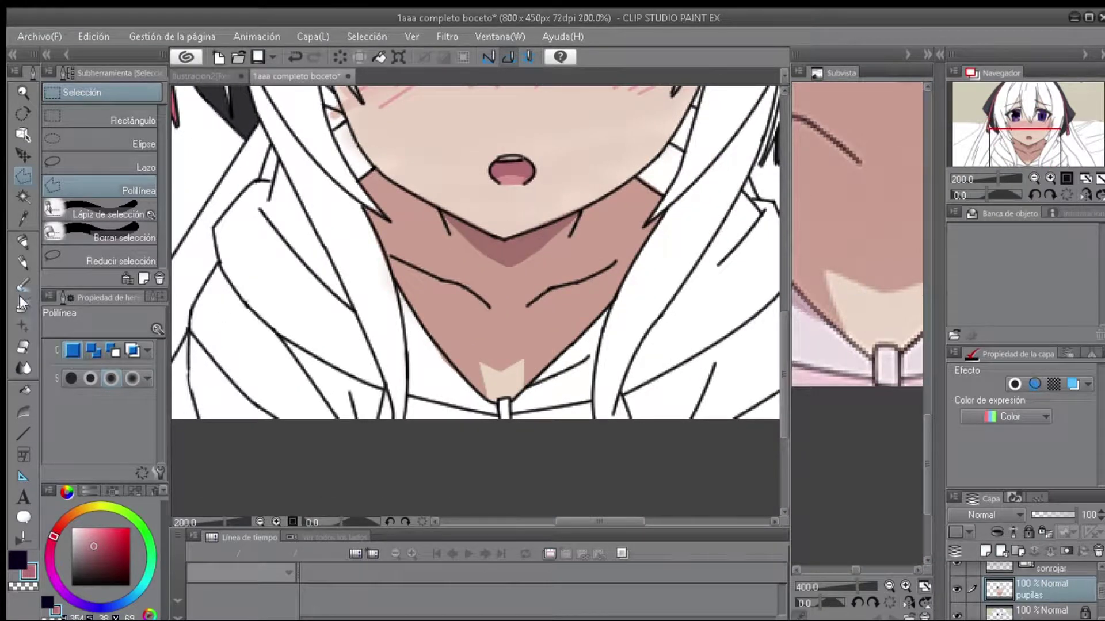
pyautogui.click(23, 305)
pyautogui.scroll(4, 446, 335)
pyautogui.moveTo(465, 312); pyautogui.dragTo(575, 346)
pyautogui.scroll(-3, 518, 345)
pyautogui.scroll(3, 518, 346)
pyautogui.click(294, 57)
pyautogui.click(295, 57)
# Soften and curve the edges of the pale chest notch with its light beige, using the Suave airbrush at size 4.9.
pyautogui.keyDown('alt'); pyautogui.click(573, 388); pyautogui.keyUp('alt')
pyautogui.moveTo(573, 387); pyautogui.dragTo(567, 338)
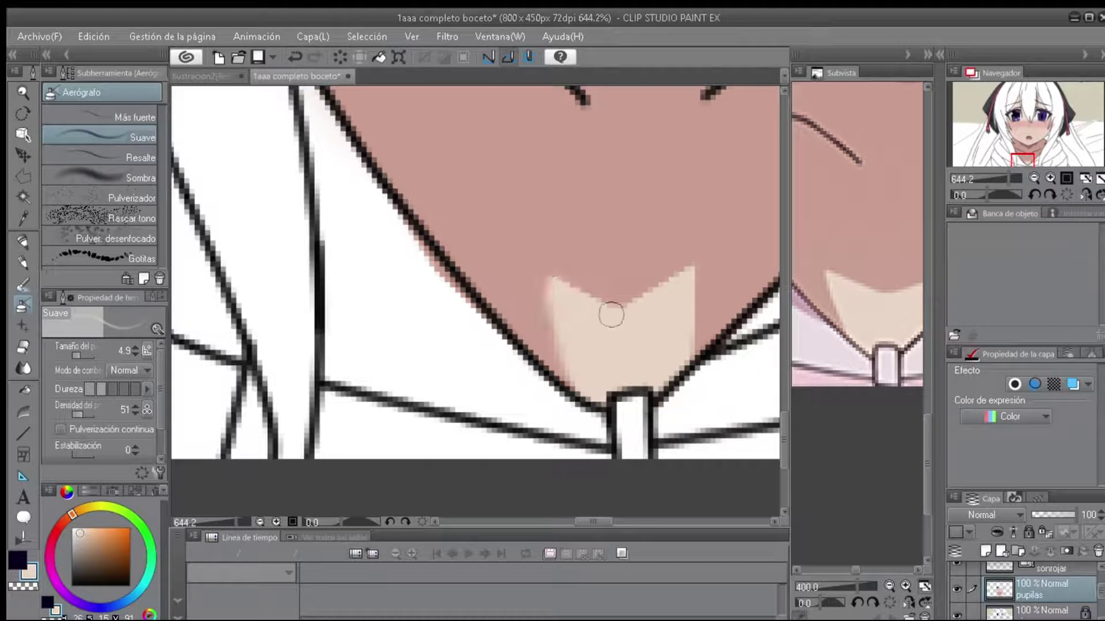
pyautogui.moveTo(689, 320)
pyautogui.mouseDown()
pyautogui.moveTo(466, 333)
pyautogui.moveTo(395, 308)
pyautogui.moveTo(382, 380)
pyautogui.mouseUp()
pyautogui.scroll(-2, 483, 321)
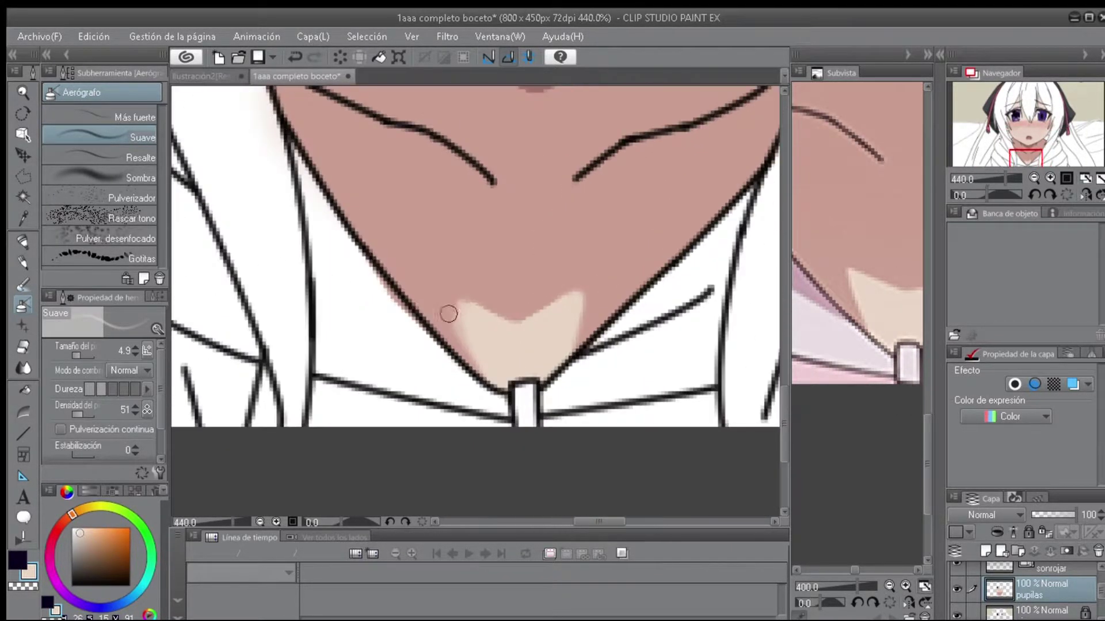
pyautogui.hotkey('ctrl', '0')
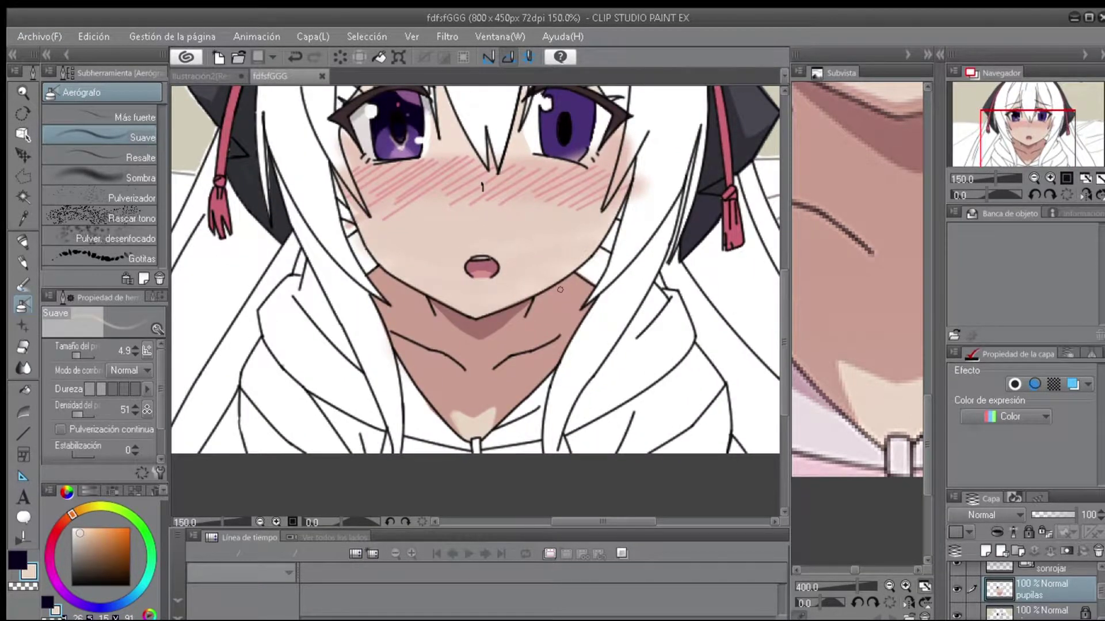
# Cover the blush tint over the bottom of the right eye's iris with its own purple, using the Suave airbrush.
pyautogui.scroll(5, 560, 290)
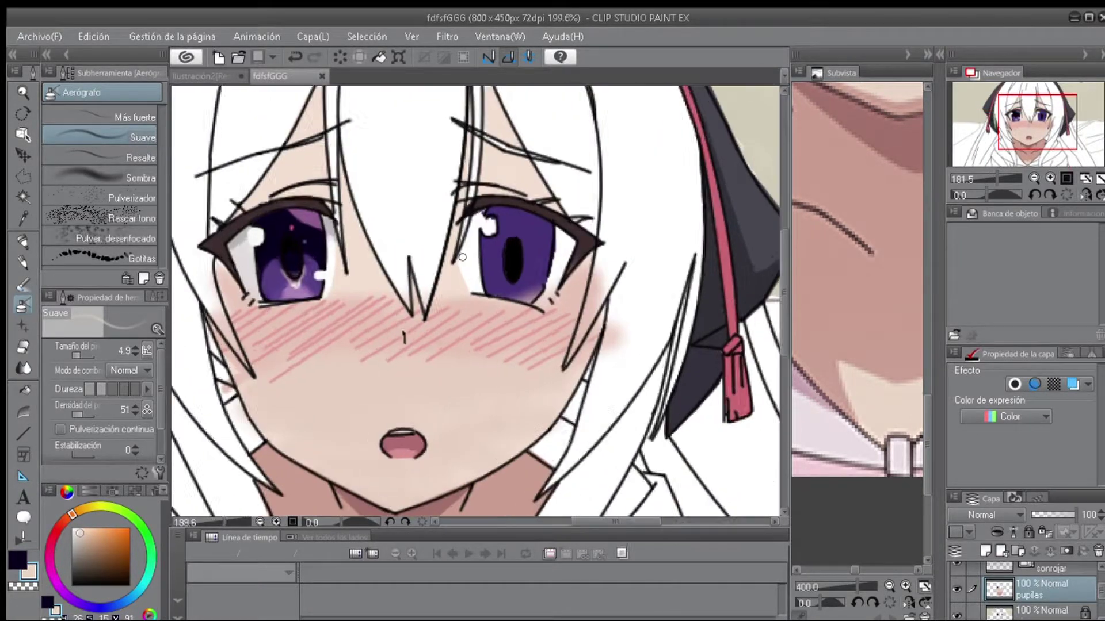
pyautogui.keyDown('alt'); pyautogui.click(246, 279); pyautogui.keyUp('alt')
pyautogui.keyDown('alt'); pyautogui.click(673, 378); pyautogui.keyUp('alt')
pyautogui.moveTo(667, 371); pyautogui.dragTo(673, 378)
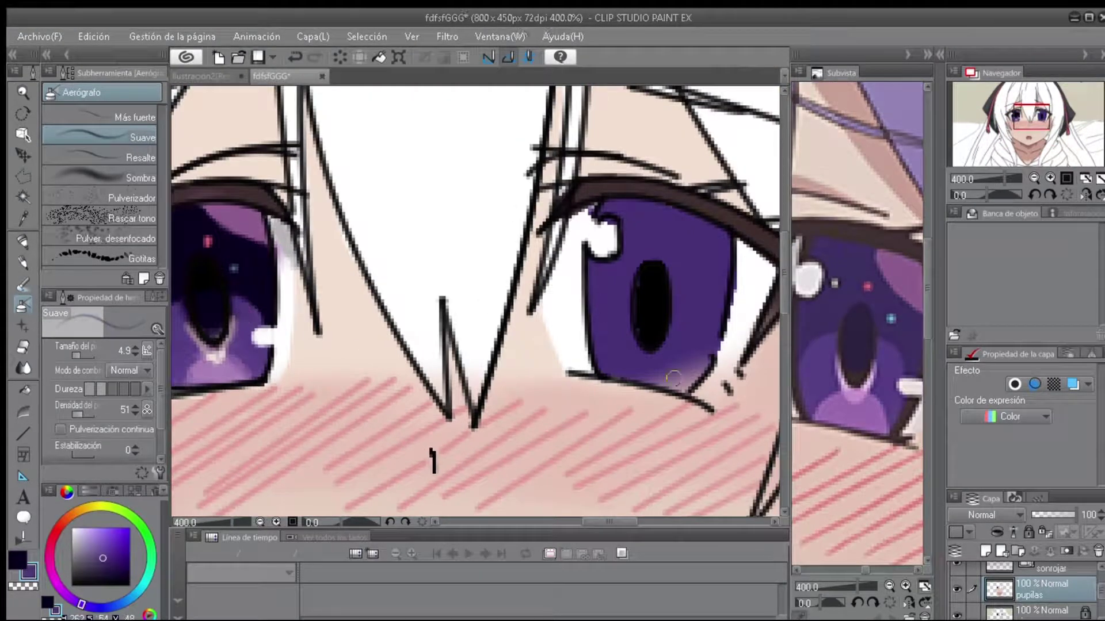
# Try to outline the rounded lower part of the right eye's iris with a polyline selection and fill it.
pyautogui.scroll(3, 679, 207)
pyautogui.scroll(-1, 679, 207)
pyautogui.press('m')
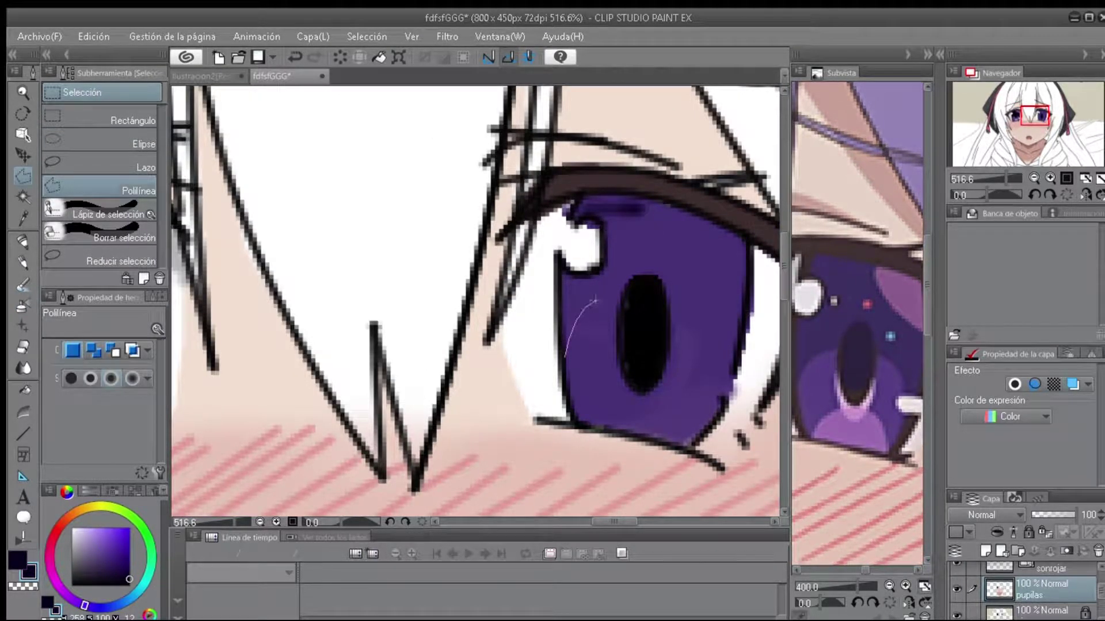
pyautogui.click(685, 314)
pyautogui.moveTo(685, 314); pyautogui.dragTo(360, 308)
pyautogui.doubleClick(422, 316)
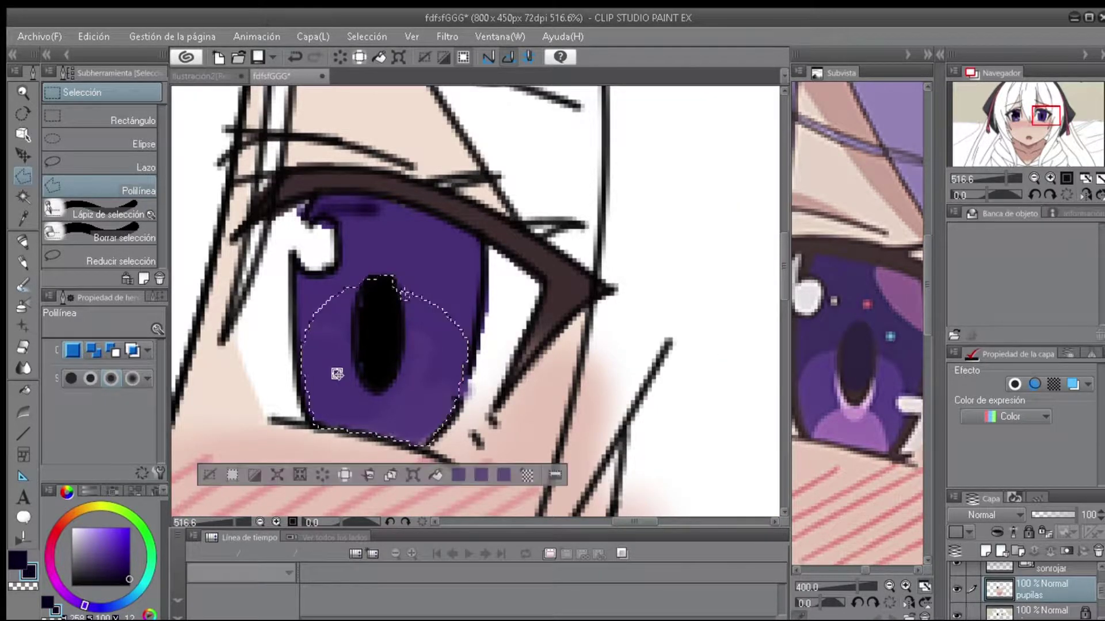
pyautogui.hotkey('alt', 'BackSpace')
pyautogui.hotkey('ctrl', 'd')
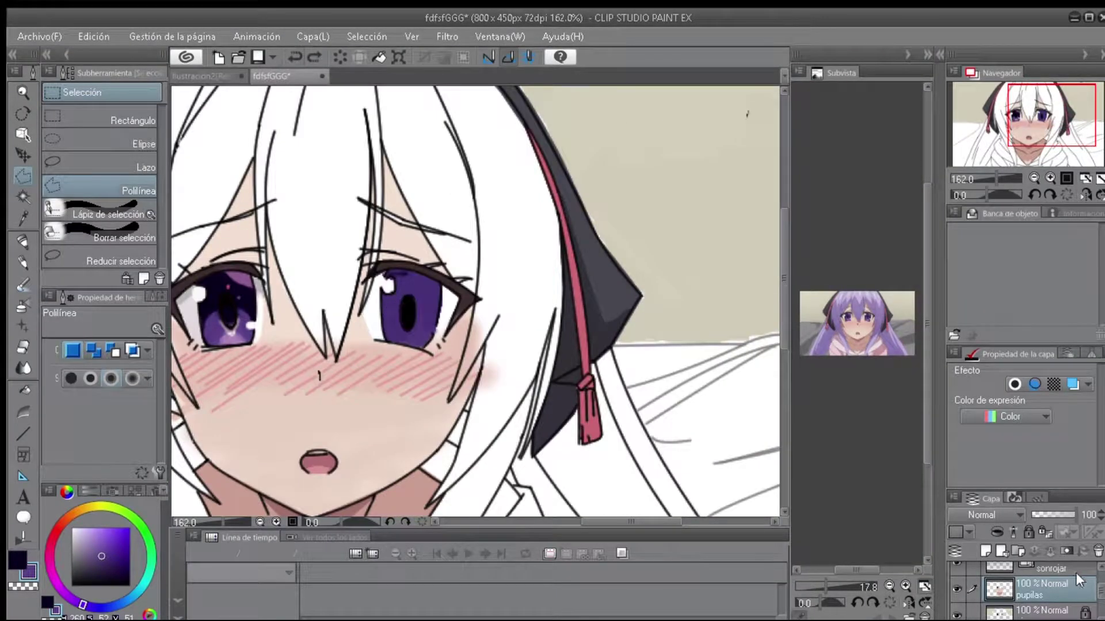
# Paint the upper half of the right eye's iris dark navy on the pupilas layer, using the Rellenar mono marker at size 28.7.
pyautogui.click(990, 550)
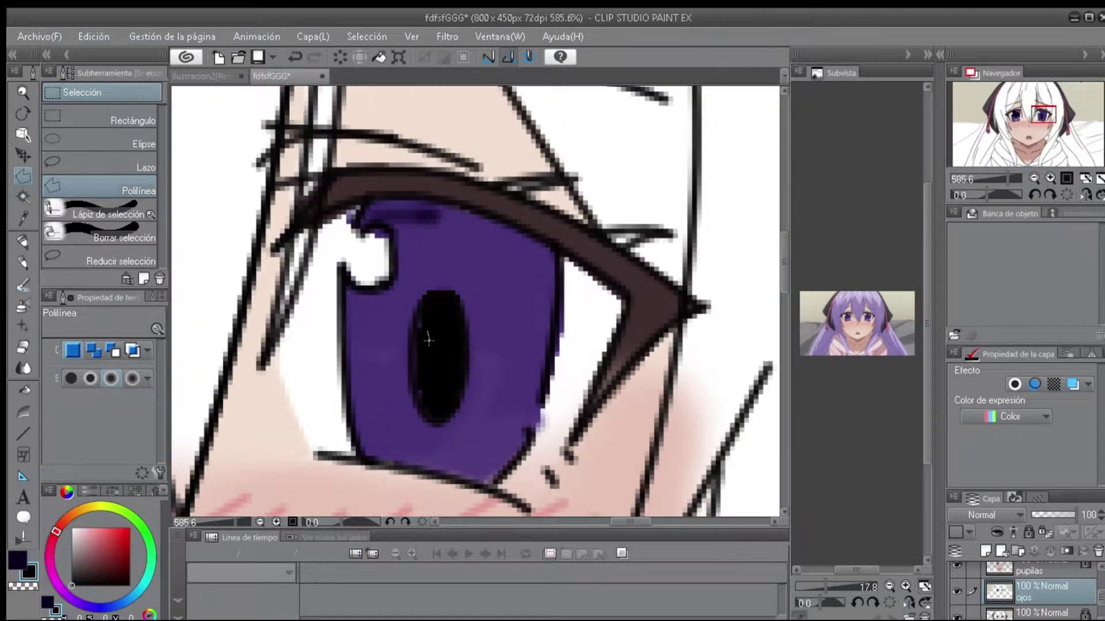
pyautogui.scroll(5, 857, 322)
pyautogui.press('p')
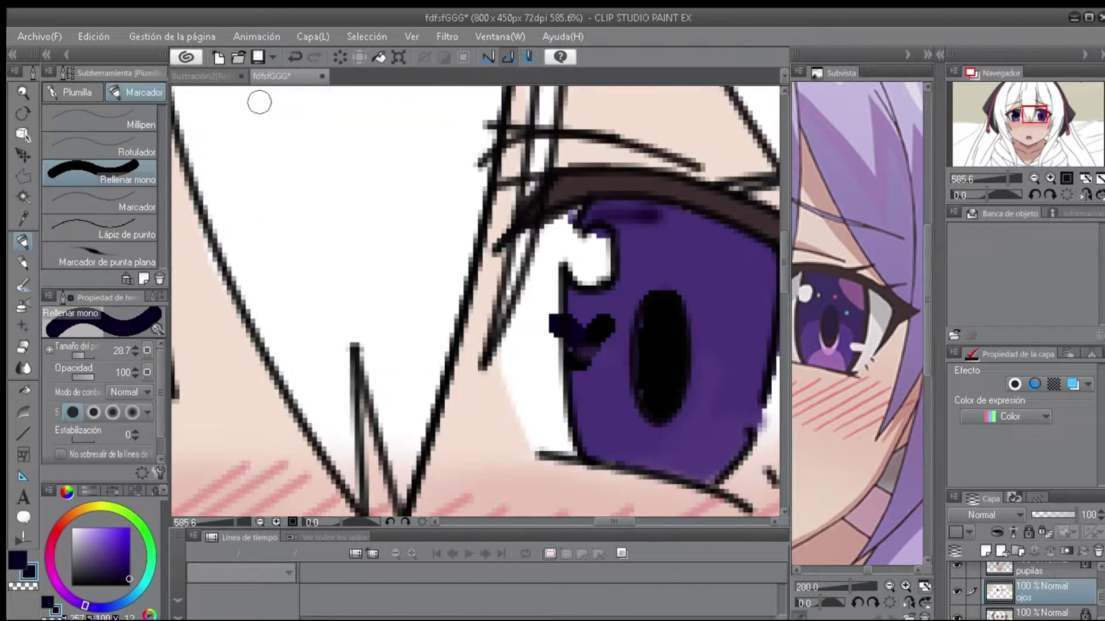
pyautogui.moveTo(569, 322)
pyautogui.mouseDown()
pyautogui.moveTo(616, 339)
pyautogui.moveTo(627, 239)
pyautogui.moveTo(673, 276)
pyautogui.moveTo(695, 323)
pyautogui.moveTo(728, 328)
pyautogui.moveTo(720, 299)
pyautogui.mouseUp()
pyautogui.scroll(1, 703, 375)
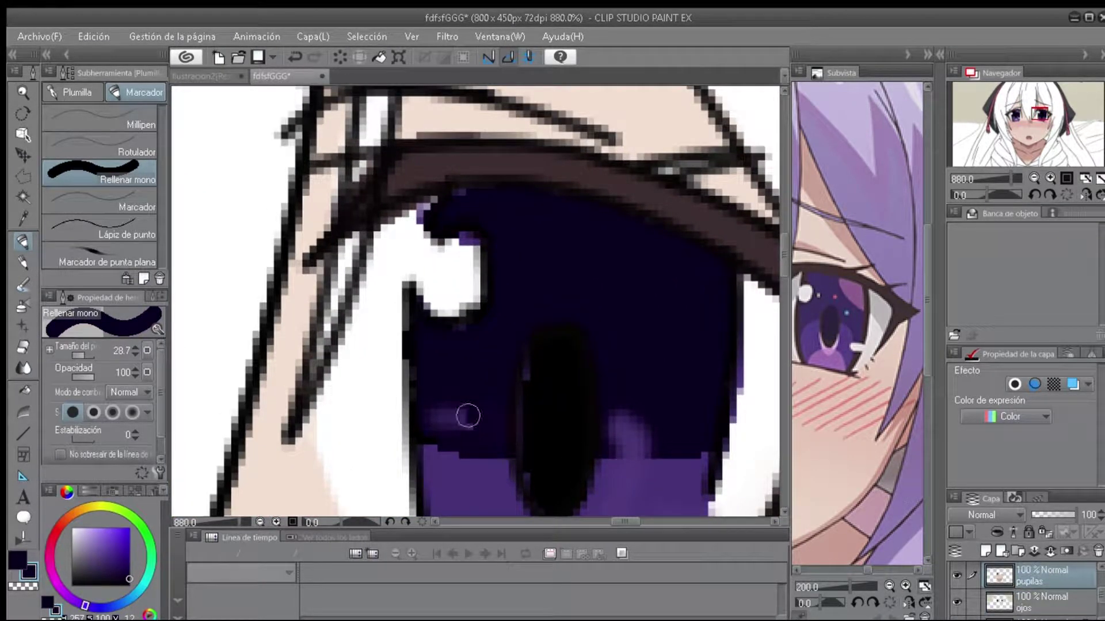
pyautogui.moveTo(468, 415)
pyautogui.mouseDown()
pyautogui.moveTo(483, 452)
pyautogui.moveTo(444, 402)
pyautogui.moveTo(605, 451)
pyautogui.mouseUp()
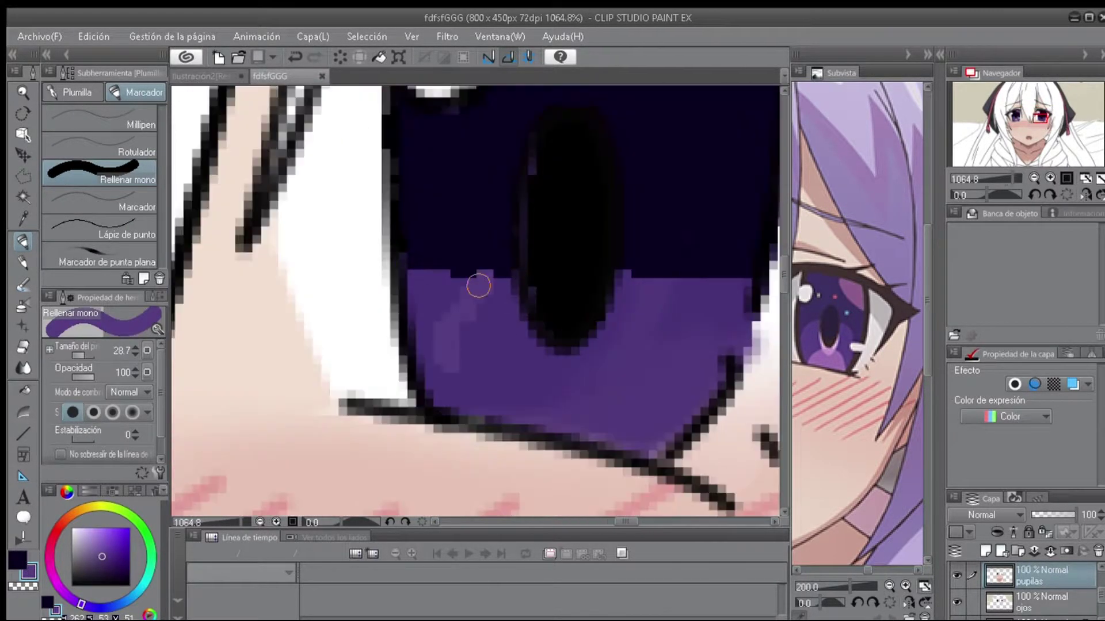
# Shape the lower part of the right iris into a rounded purple area with the Rellenar mono marker.
pyautogui.moveTo(477, 283)
pyautogui.mouseDown()
pyautogui.moveTo(500, 271)
pyautogui.moveTo(507, 344)
pyautogui.moveTo(636, 321)
pyautogui.moveTo(710, 291)
pyautogui.mouseUp()
pyautogui.scroll(-5, 649, 380)
pyautogui.scroll(4, 648, 380)
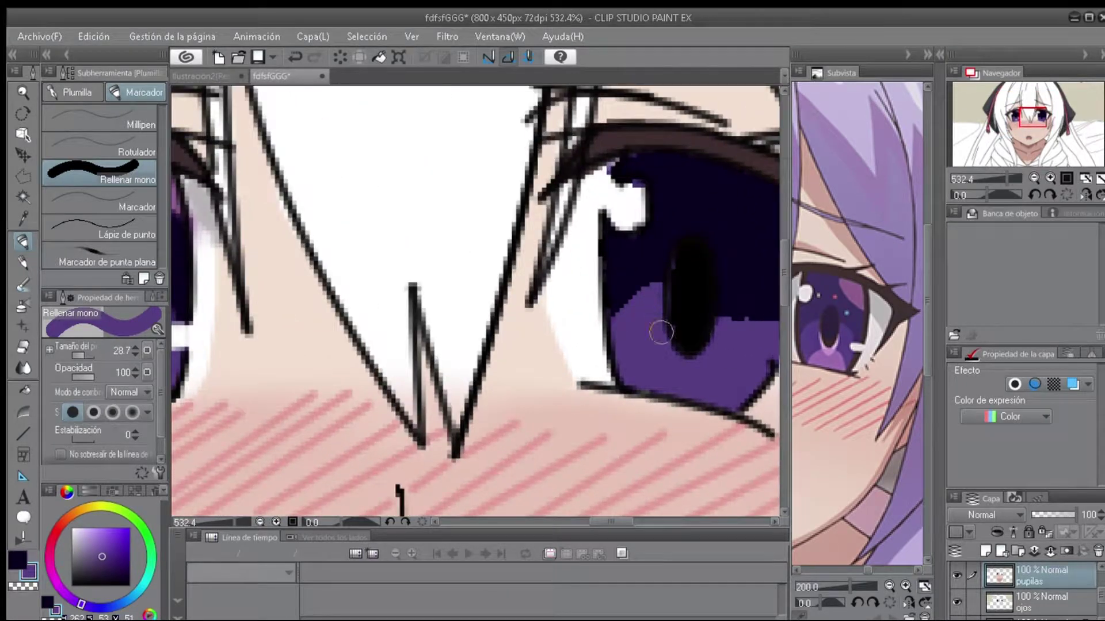
# Paint a light purple mound at the bottom of the right iris and a pale pink rim beneath its pupil.
pyautogui.moveTo(573, 373)
pyautogui.mouseDown()
pyautogui.moveTo(594, 437)
pyautogui.moveTo(692, 470)
pyautogui.moveTo(566, 397)
pyautogui.moveTo(645, 447)
pyautogui.moveTo(521, 423)
pyautogui.moveTo(639, 372)
pyautogui.moveTo(671, 377)
pyautogui.mouseUp()
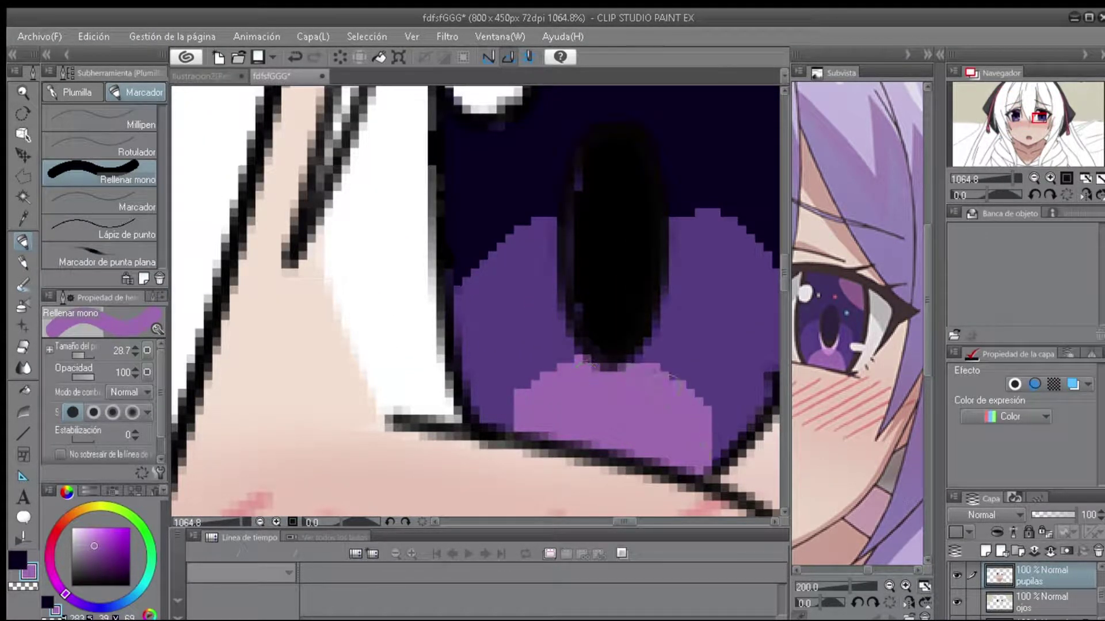
pyautogui.scroll(1, 639, 343)
pyautogui.moveTo(515, 290)
pyautogui.mouseDown()
pyautogui.moveTo(575, 368)
pyautogui.moveTo(673, 288)
pyautogui.mouseUp()
pyautogui.moveTo(646, 331)
pyautogui.mouseDown()
pyautogui.moveTo(604, 407)
pyautogui.moveTo(639, 357)
pyautogui.mouseUp()
pyautogui.scroll(-8, 712, 416)
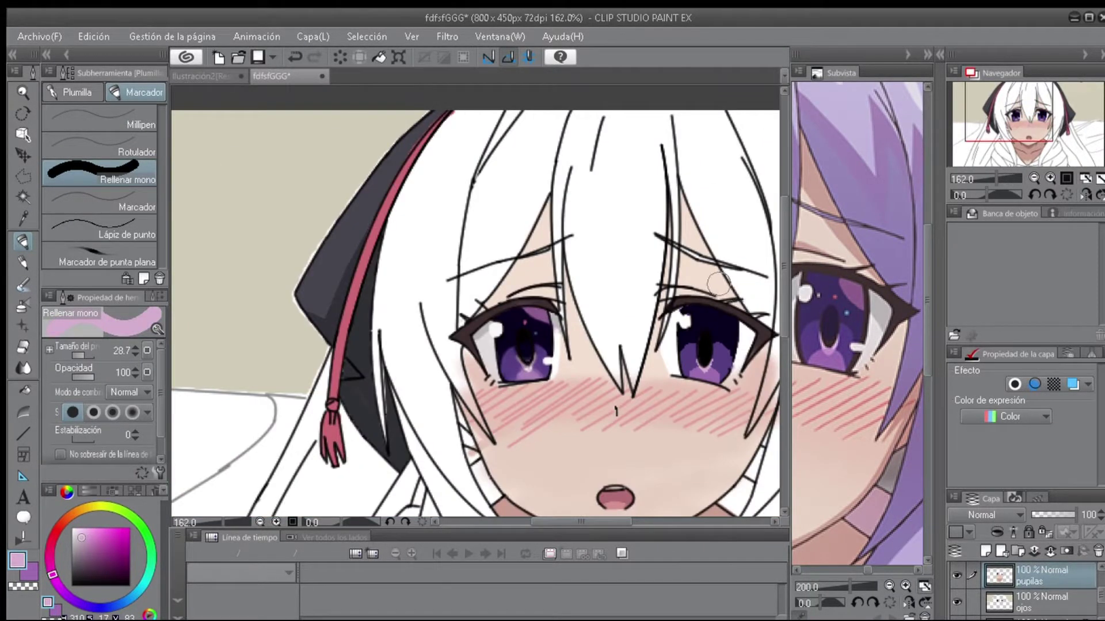
# Soften the edges of the right iris's purple tones and darken its outer side, using the Suave airbrush at size 4.9.
pyautogui.scroll(4, 718, 283)
pyautogui.press('b')
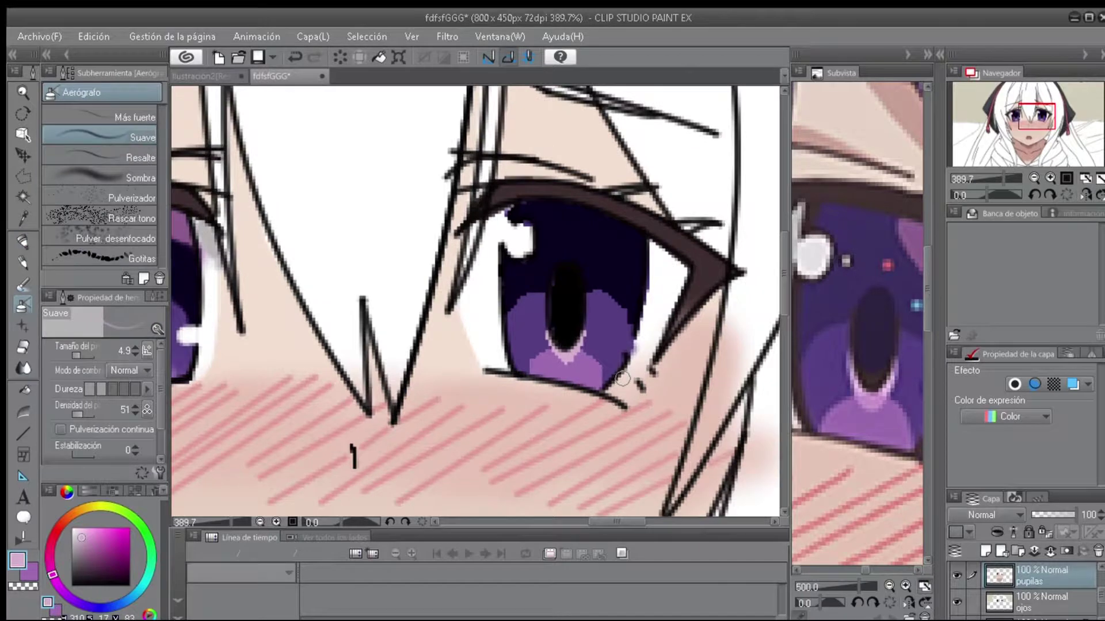
pyautogui.scroll(1, 622, 378)
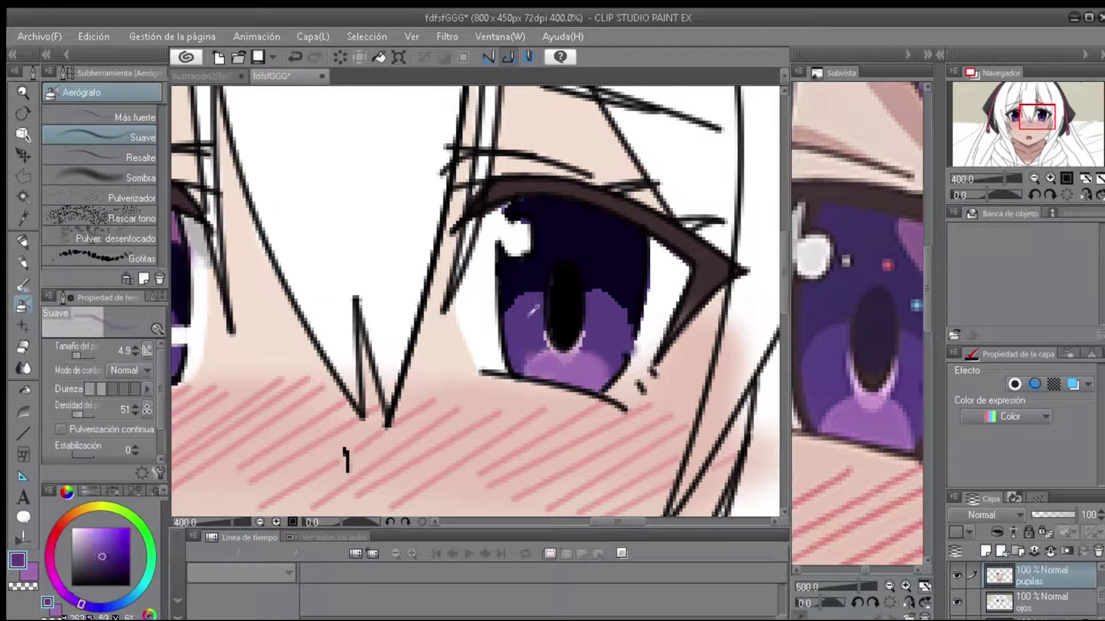
pyautogui.scroll(3, 624, 323)
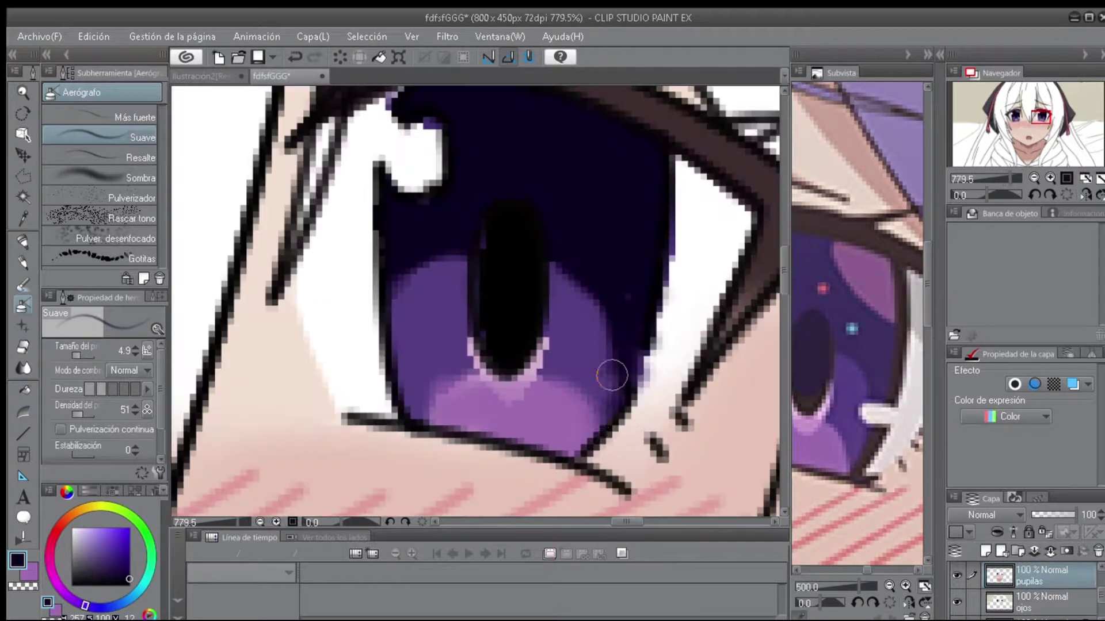
pyautogui.keyDown('alt'); pyautogui.click(587, 370); pyautogui.keyUp('alt')
pyautogui.scroll(-8, 616, 395)
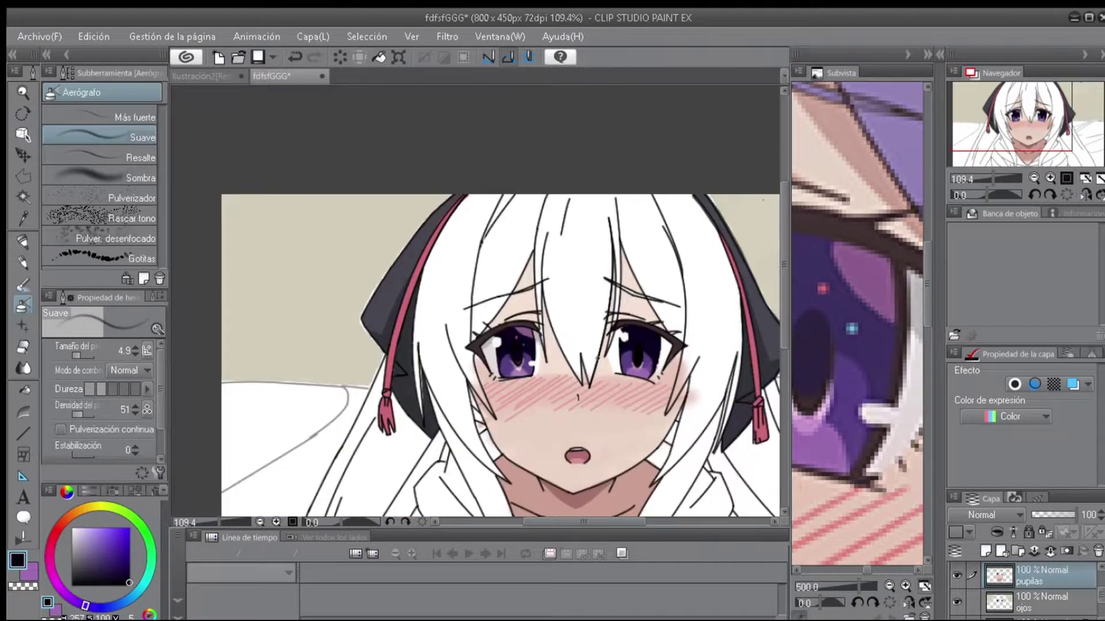
# Blend dark navy into the upper shoulders of the right iris's purple area to round its outline.
pyautogui.scroll(5, 615, 373)
pyautogui.scroll(4, 617, 373)
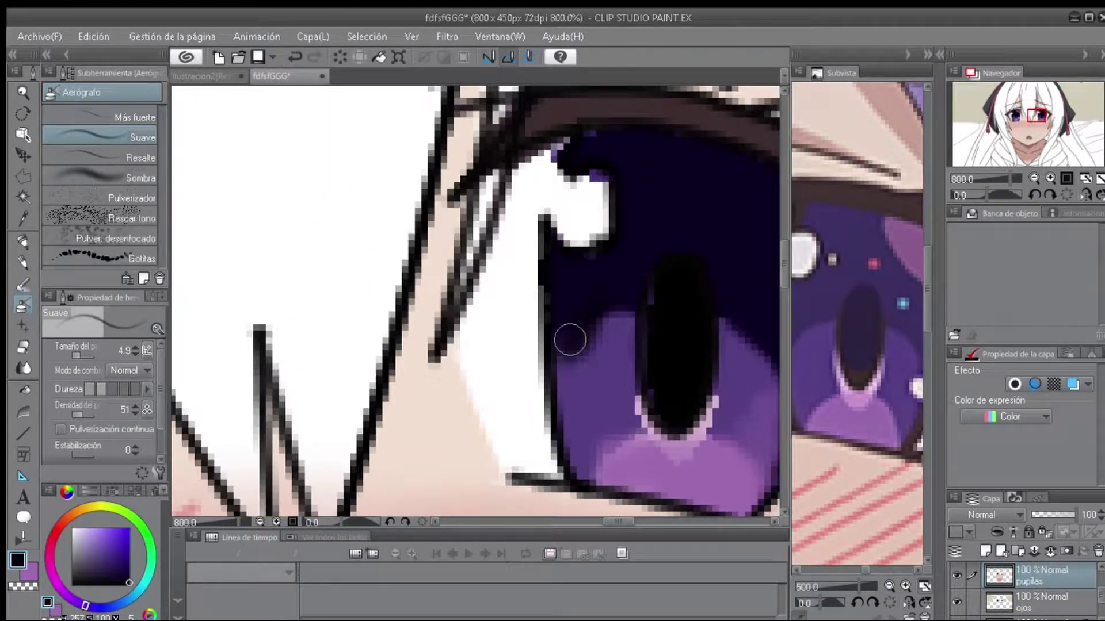
pyautogui.scroll(-4, 577, 282)
pyautogui.scroll(3, 638, 257)
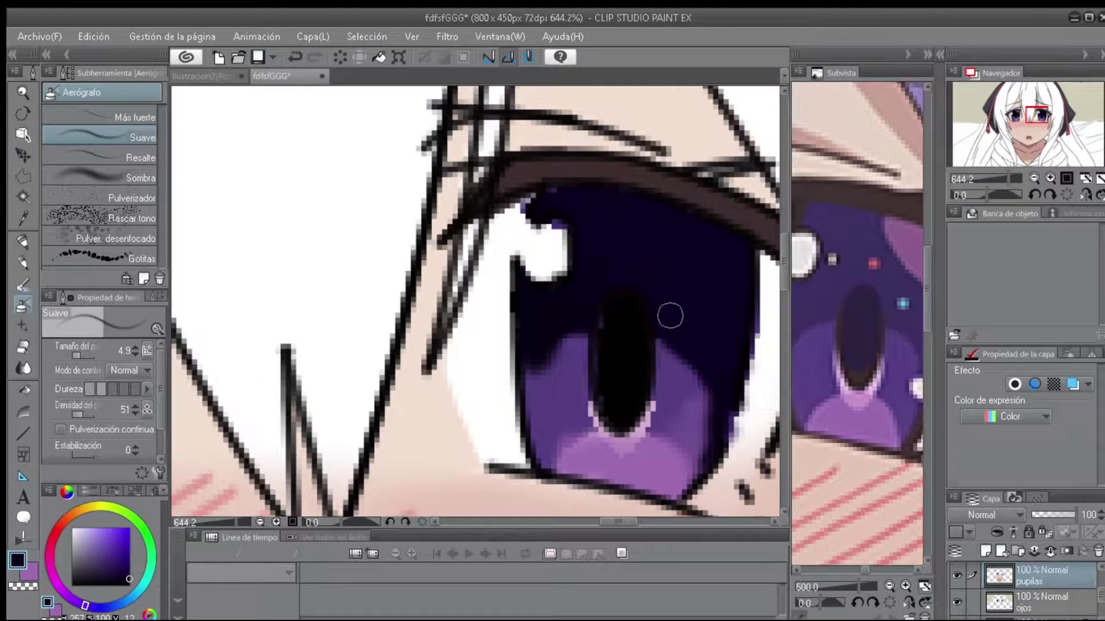
pyautogui.scroll(4, 667, 327)
pyautogui.scroll(-7, 602, 277)
pyautogui.scroll(-5, 602, 277)
pyautogui.scroll(6, 633, 279)
pyautogui.keyDown('alt'); pyautogui.click(633, 279); pyautogui.keyUp('alt')
pyautogui.scroll(-5, 600, 332)
pyautogui.scroll(5, 637, 263)
pyautogui.keyDown('alt'); pyautogui.click(660, 279); pyautogui.keyUp('alt')
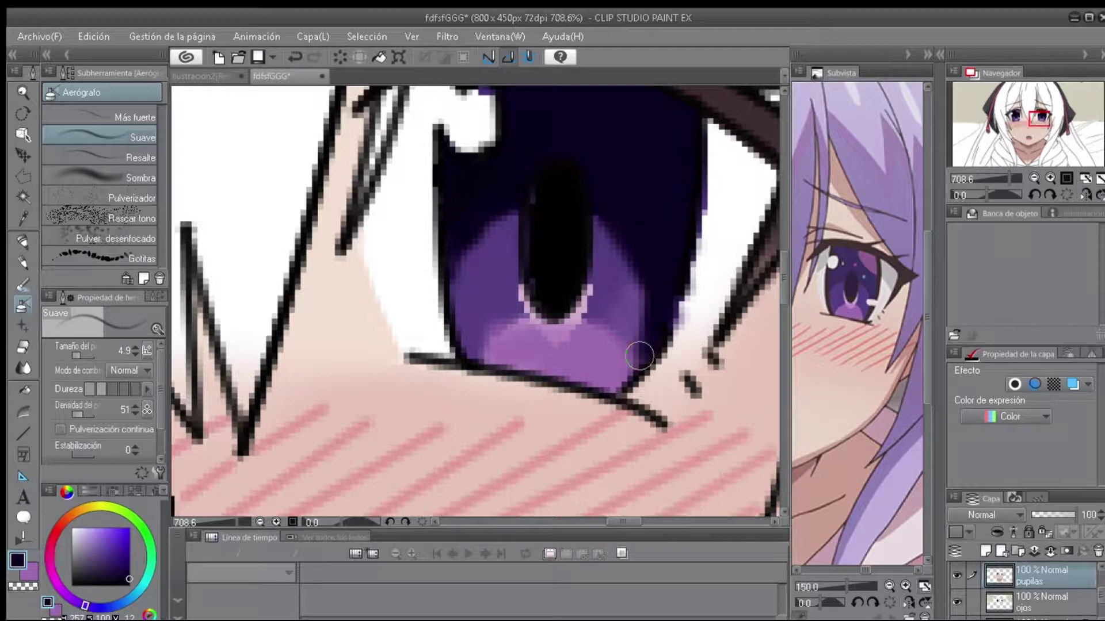
# Blend purple over the outer lower edge of the right iris, narrowing and rounding the light purple mound.
pyautogui.keyDown('alt'); pyautogui.click(641, 334); pyautogui.keyUp('alt')
pyautogui.keyDown('alt'); pyautogui.click(599, 354); pyautogui.keyUp('alt')
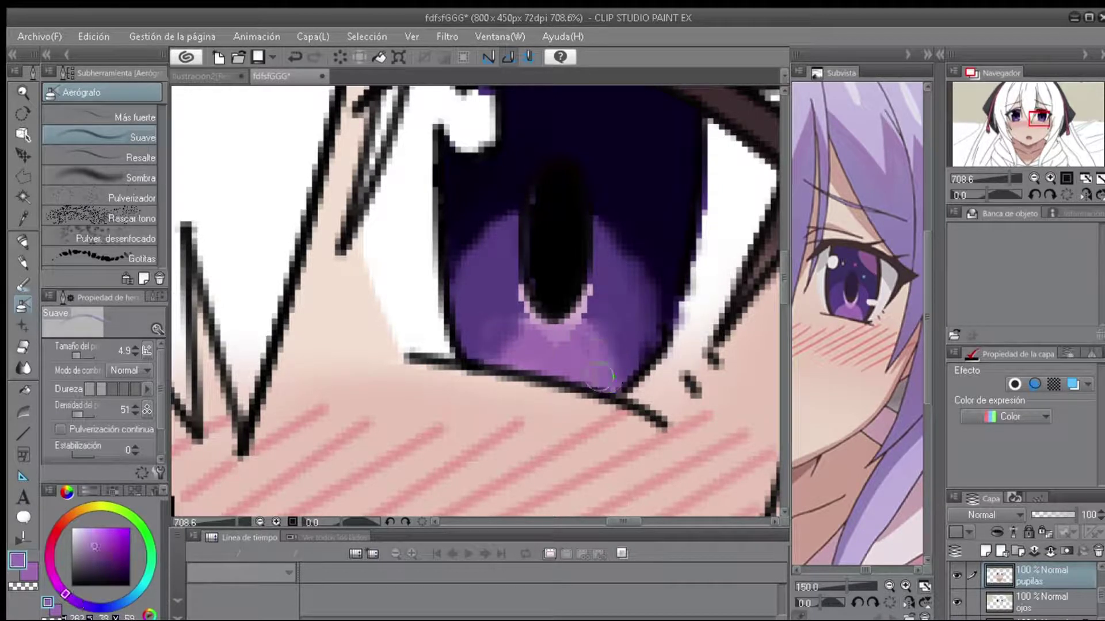
pyautogui.scroll(-5, 633, 338)
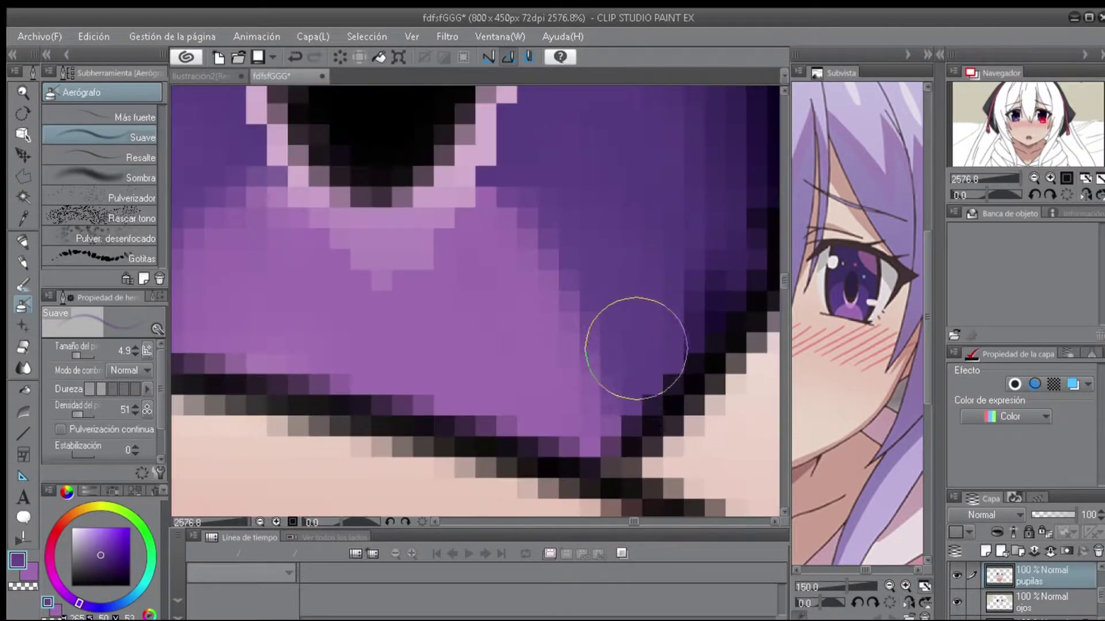
pyautogui.scroll(2, 649, 285)
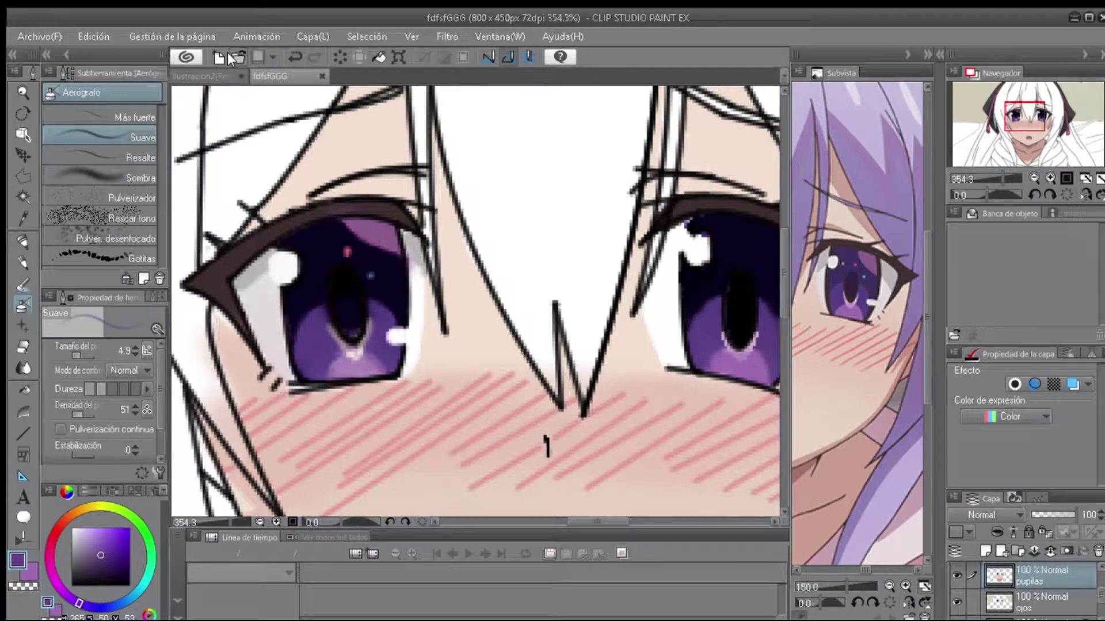
# Cover the black interior of the right eye's pupil with the iris's sampled dark navy, keeping its black outline.
pyautogui.scroll(2, 690, 311)
pyautogui.keyDown('alt'); pyautogui.click(699, 314); pyautogui.keyUp('alt')
pyautogui.scroll(2, 684, 309)
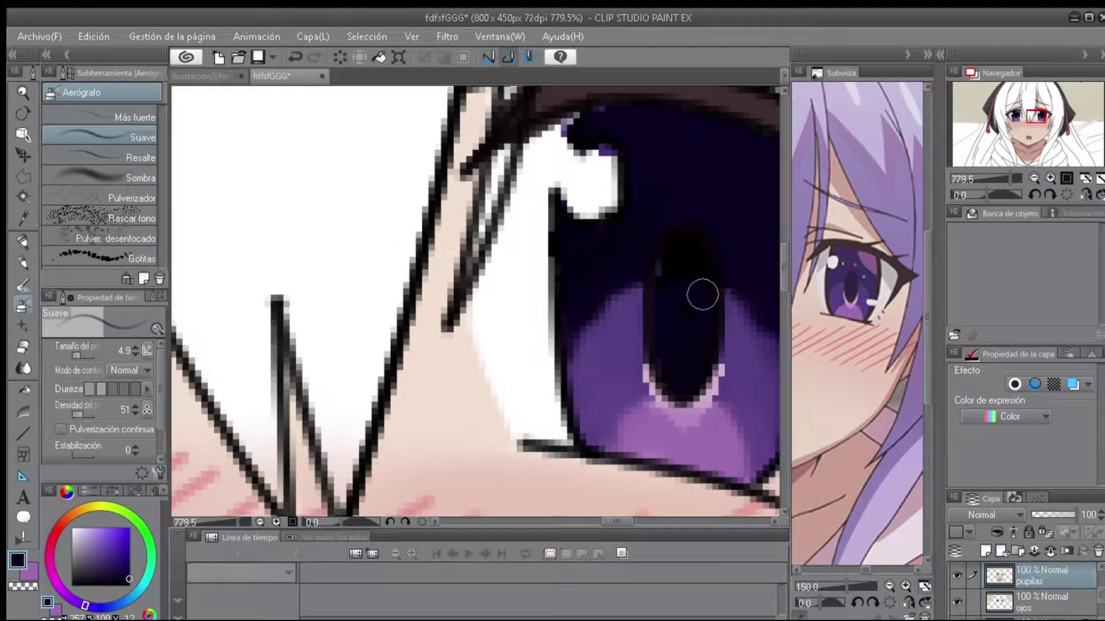
pyautogui.moveTo(685, 384); pyautogui.dragTo(715, 286)
pyautogui.scroll(2, 685, 296)
pyautogui.hotkey('alt', '[')
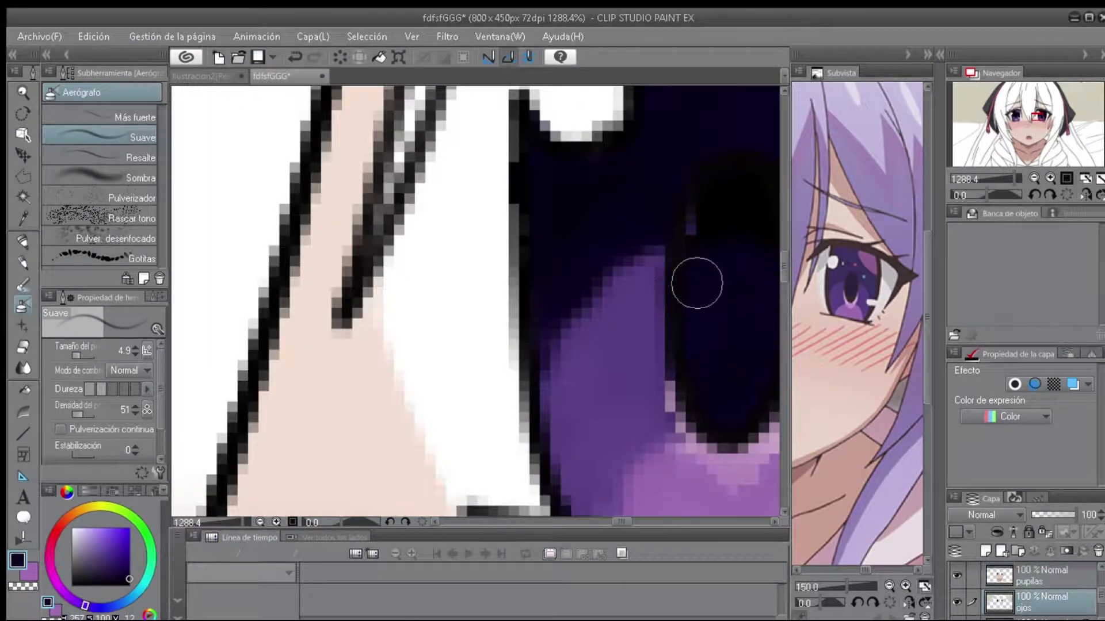
pyautogui.scroll(-3, 656, 280)
pyautogui.scroll(3, 683, 309)
pyautogui.hotkey('alt', ']')
pyautogui.scroll(-3, 683, 309)
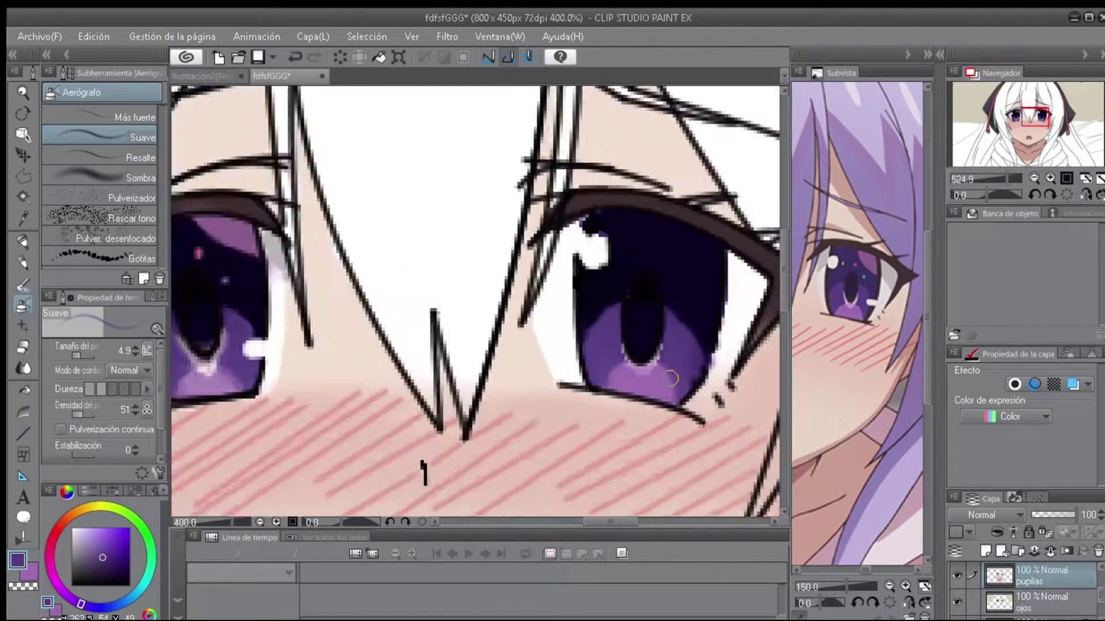
# Paint pale highlight touches along the lower rim of the pupil in the image's right eye with the soft airbrush, using sampled colours.
pyautogui.scroll(3, 721, 298)
pyautogui.scroll(-3, 708, 377)
pyautogui.scroll(3, 483, 253)
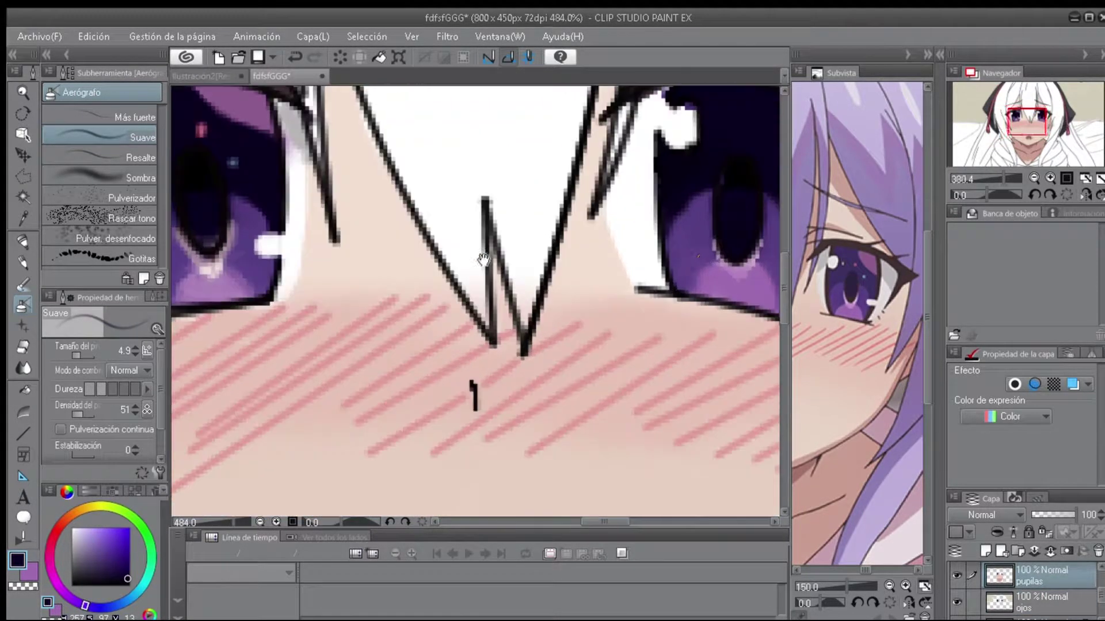
pyautogui.scroll(-3, 702, 241)
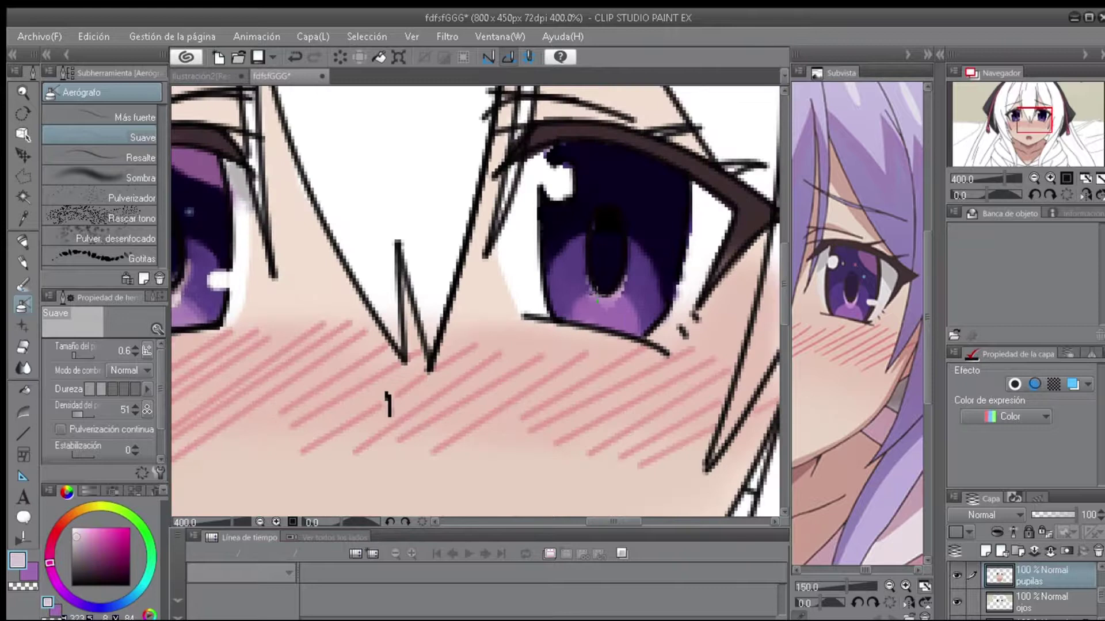
pyautogui.keyDown('alt'); pyautogui.click(583, 285); pyautogui.keyUp('alt')
pyautogui.scroll(3, 583, 284)
pyautogui.scroll(-3, 683, 354)
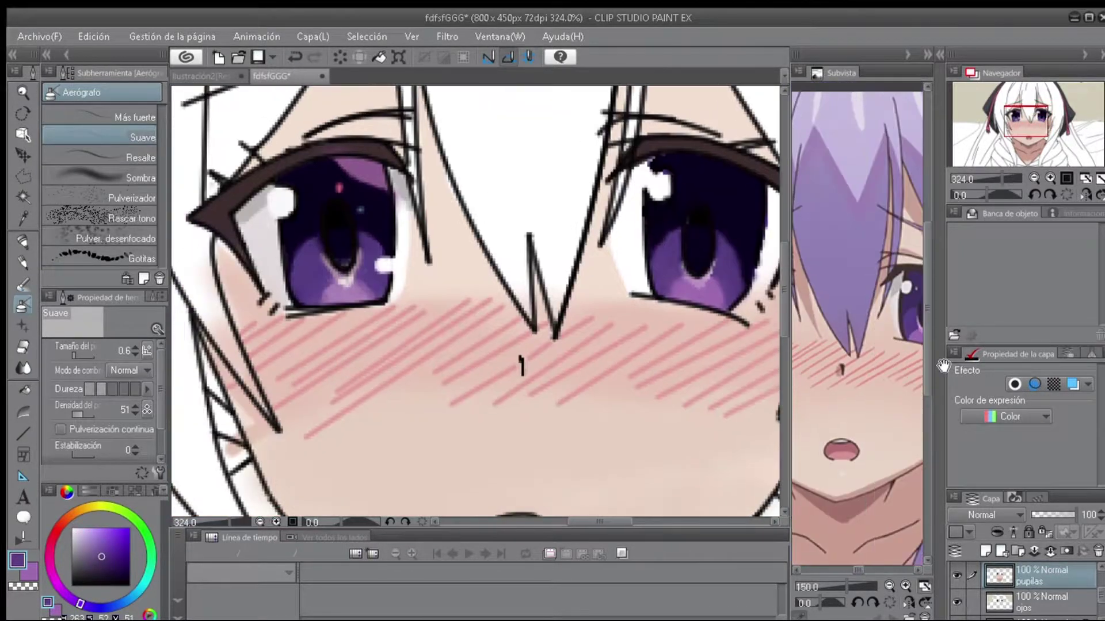
pyautogui.keyDown('alt'); pyautogui.click(687, 277); pyautogui.keyUp('alt')
pyautogui.scroll(3, 686, 276)
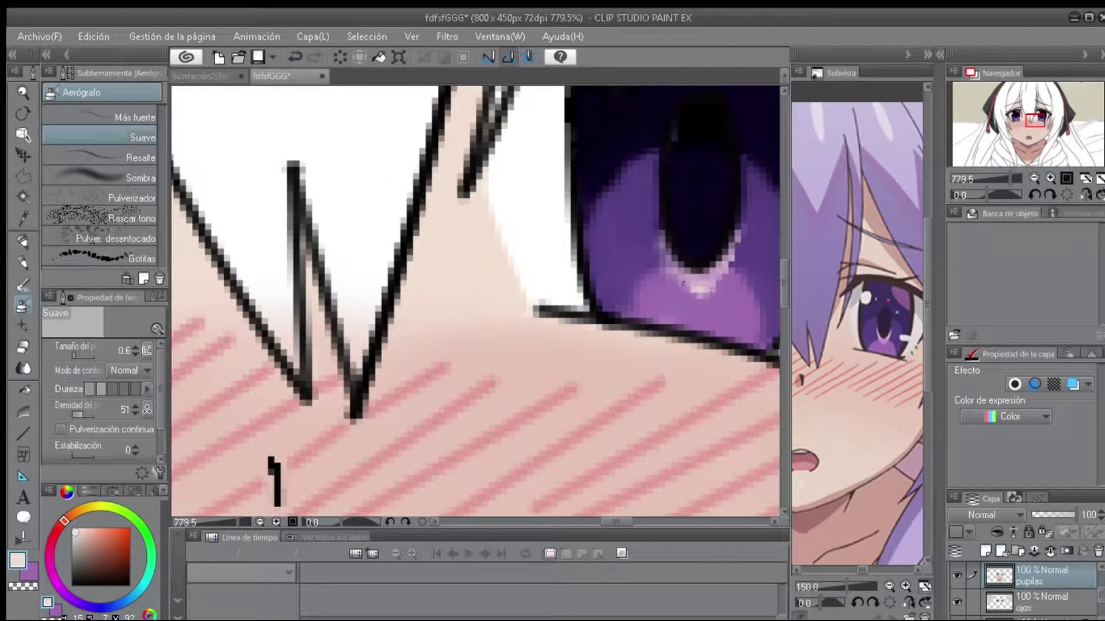
pyautogui.scroll(-3, 712, 284)
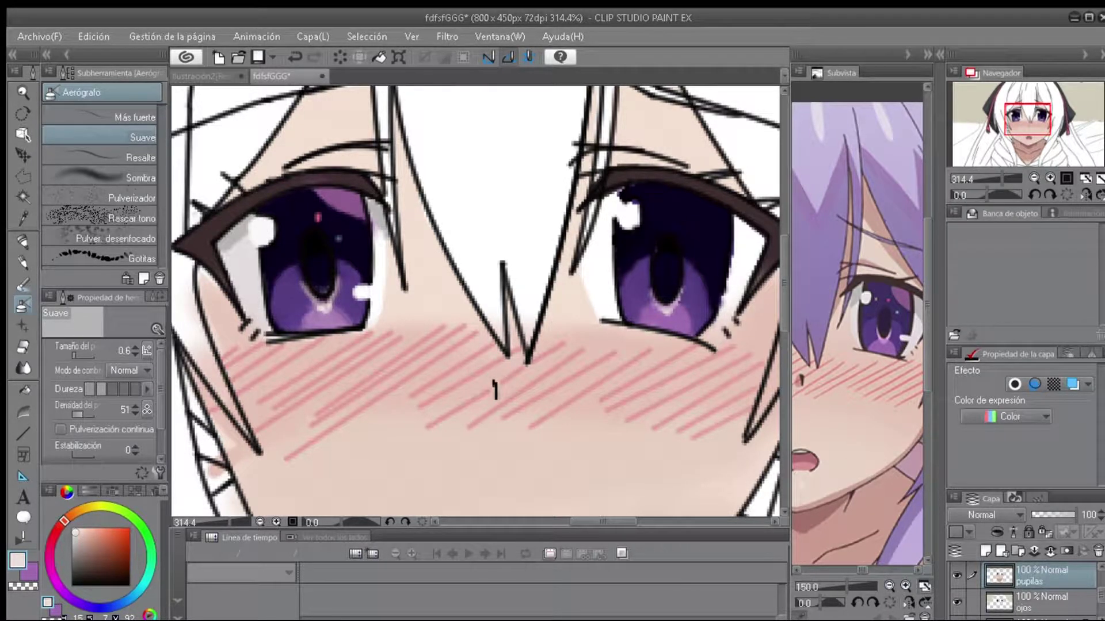
pyautogui.scroll(-6, 495, 391)
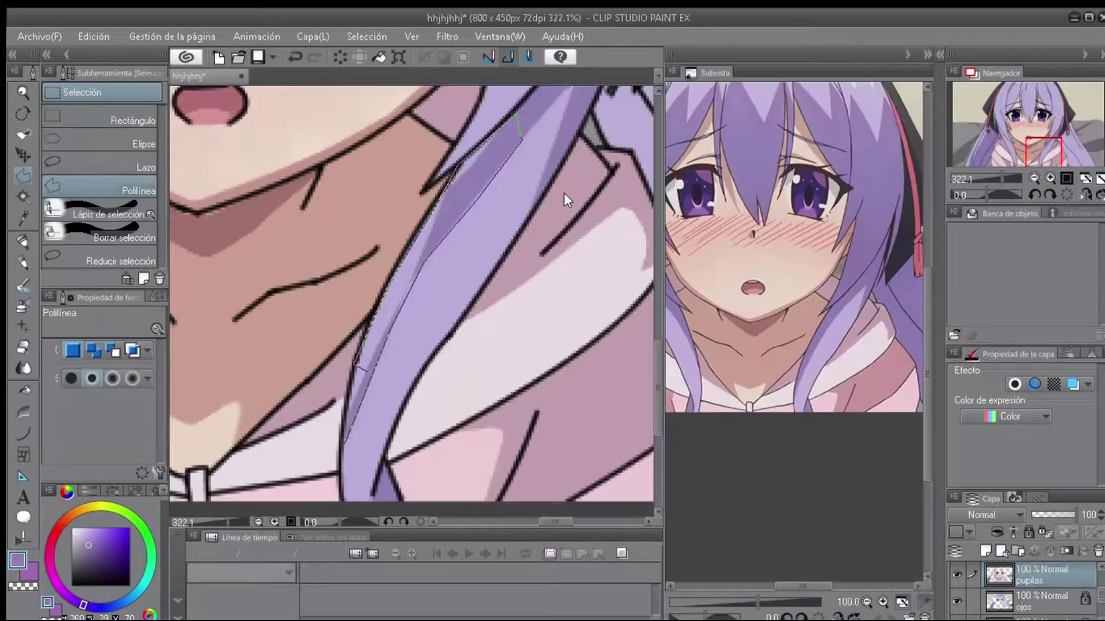
# Select the outer edge of the ponytail just below the black ribbon with the polyline and fill it with the darker purple.
pyautogui.click(890, 325)
pyautogui.scroll(-2, 889, 326)
pyautogui.moveTo(439, 263); pyautogui.dragTo(282, 164)
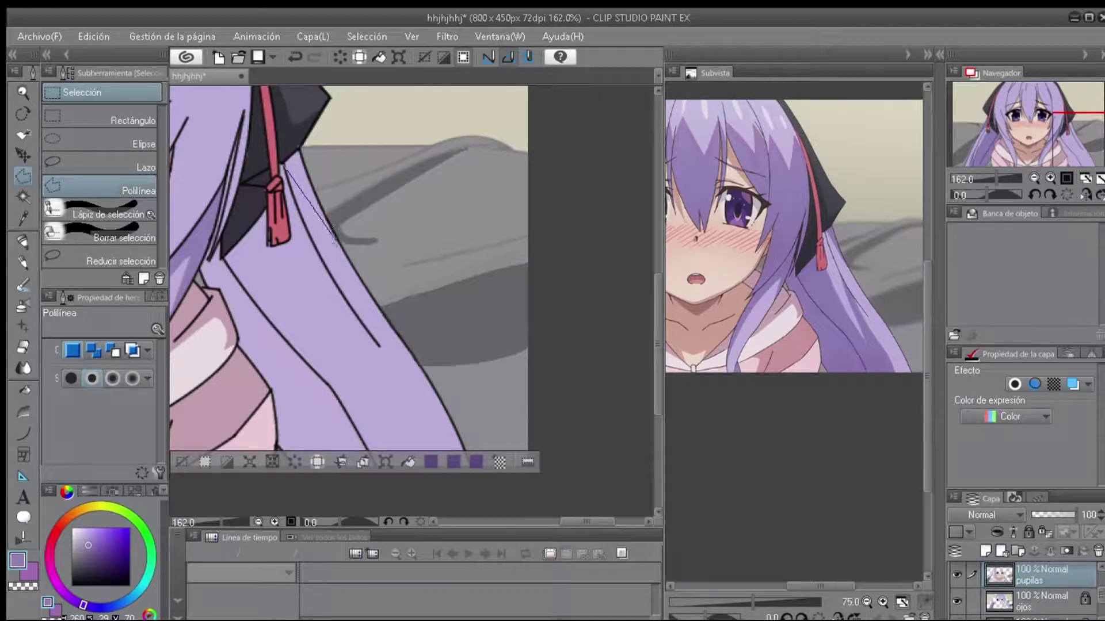
pyautogui.scroll(5, 297, 150)
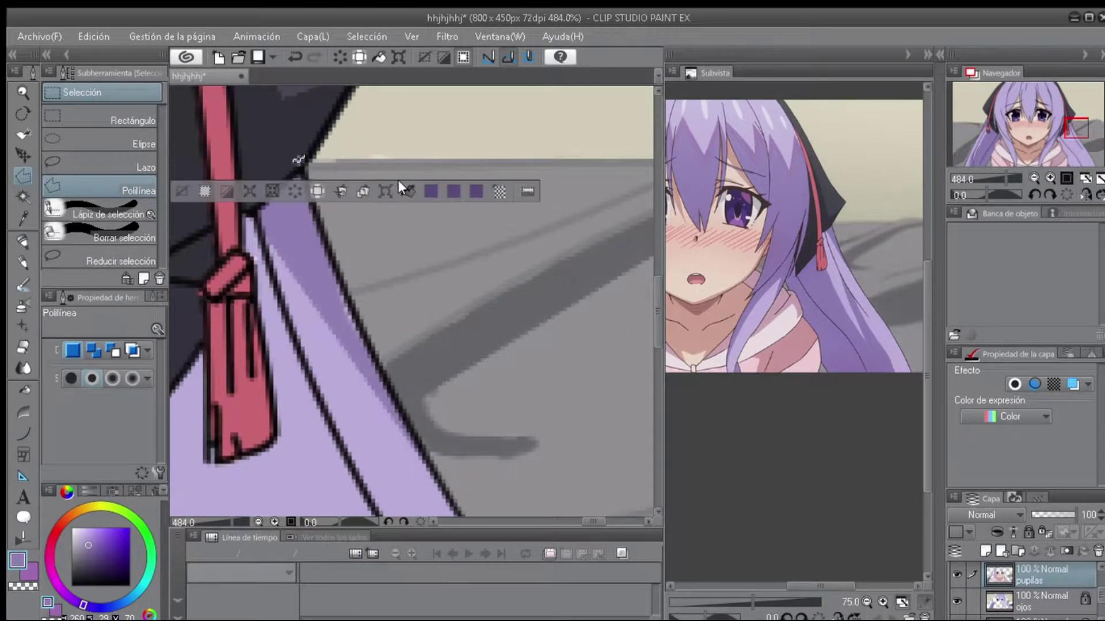
pyautogui.scroll(3, 294, 248)
pyautogui.scroll(-4, 415, 424)
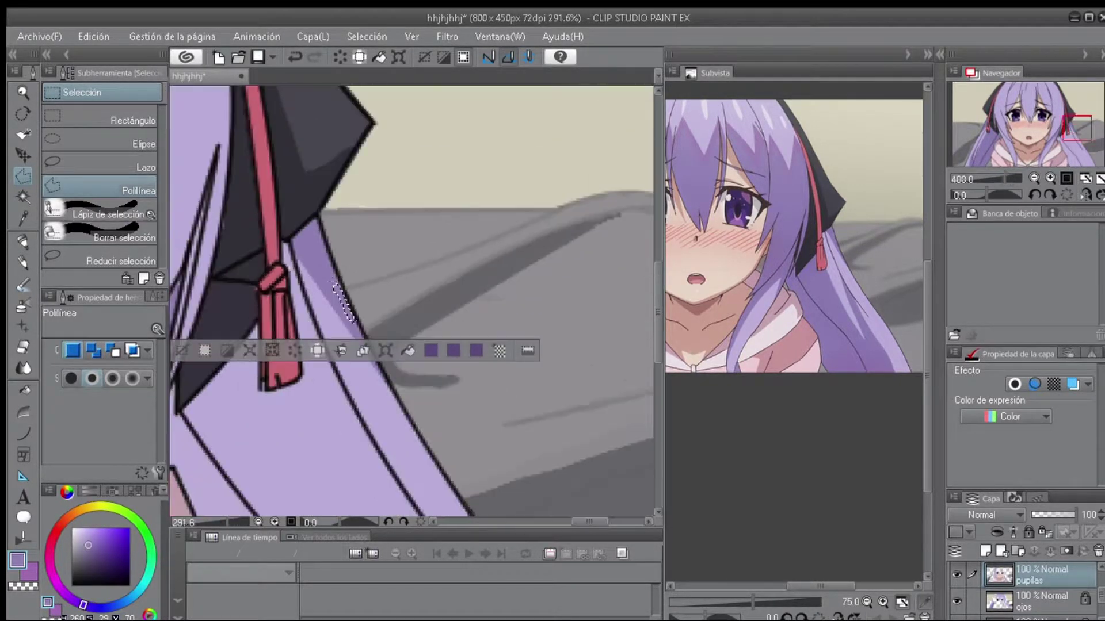
# Outline the ponytail's inner area from the tassel to the hoodie and canvas edge with the polyline, fill it dark purple, and deselect.
pyautogui.scroll(2, 369, 322)
pyautogui.moveTo(355, 452); pyautogui.dragTo(330, 160)
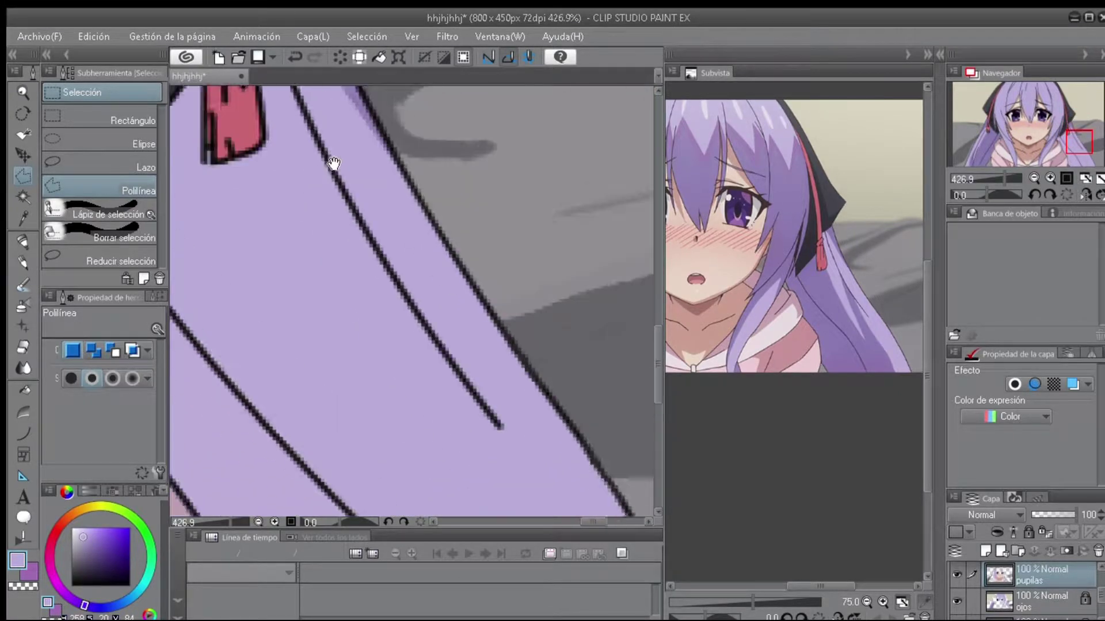
pyautogui.scroll(-2, 331, 161)
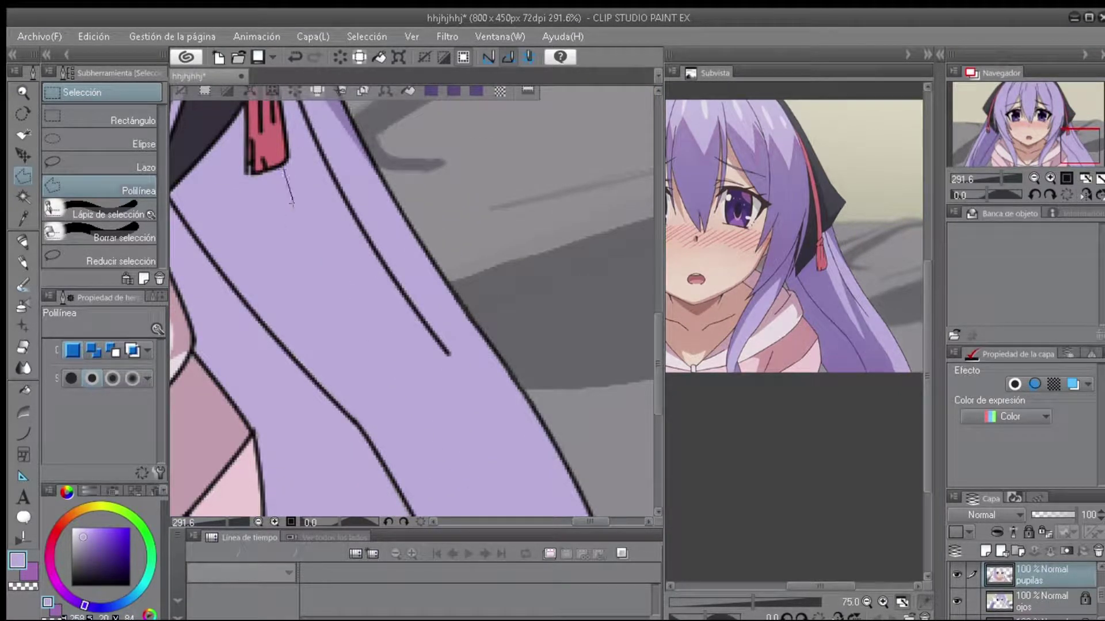
pyautogui.scroll(-1, 429, 414)
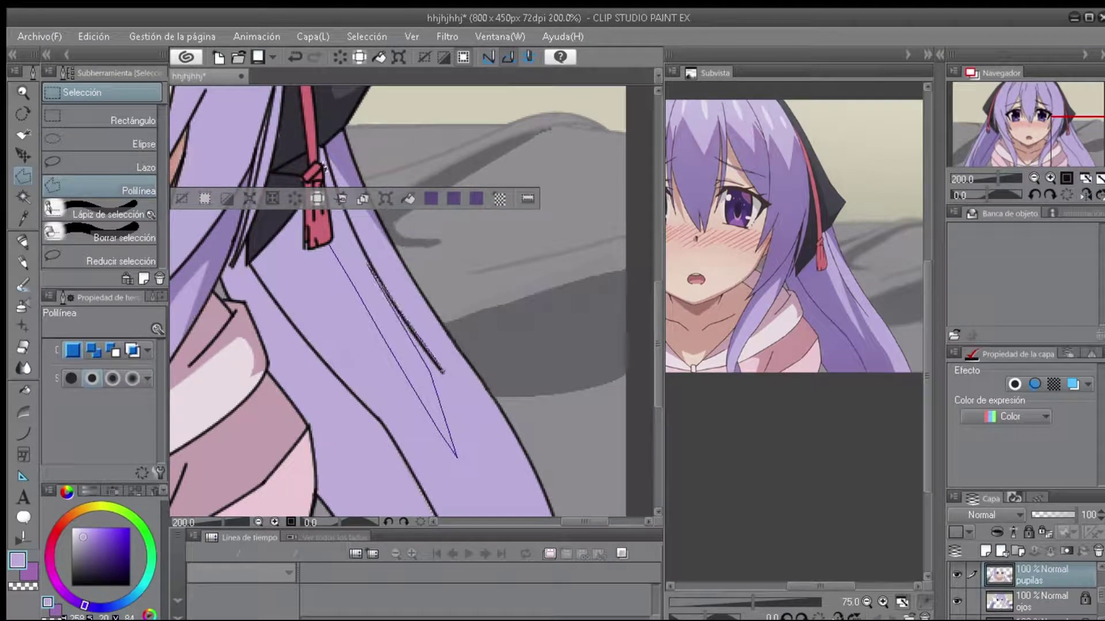
pyautogui.click(511, 504)
pyautogui.scroll(-1, 512, 504)
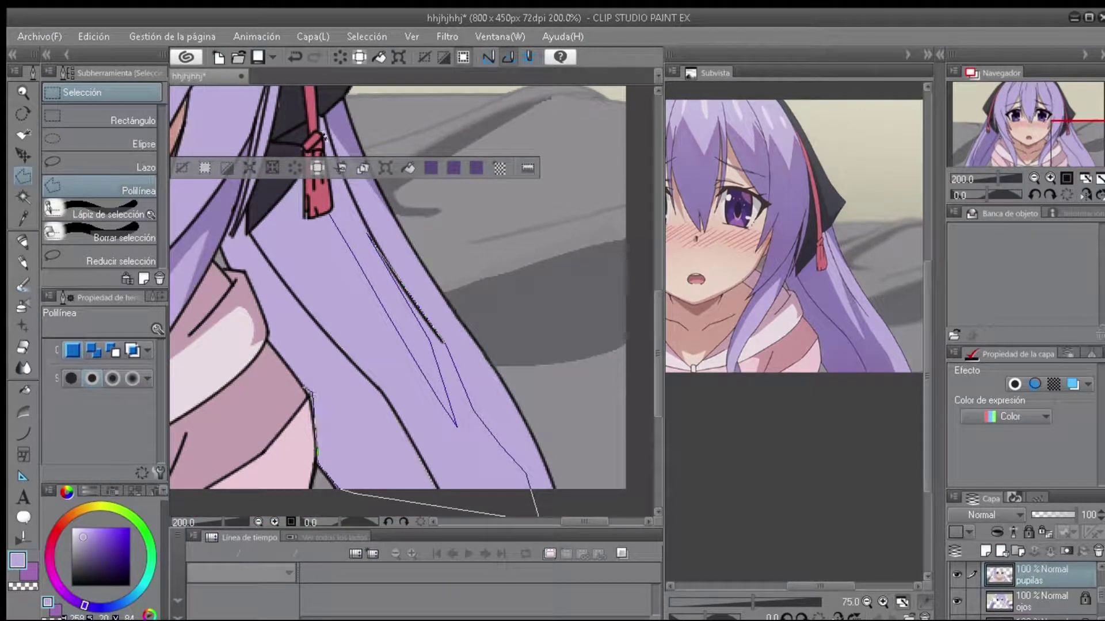
pyautogui.scroll(4, 322, 136)
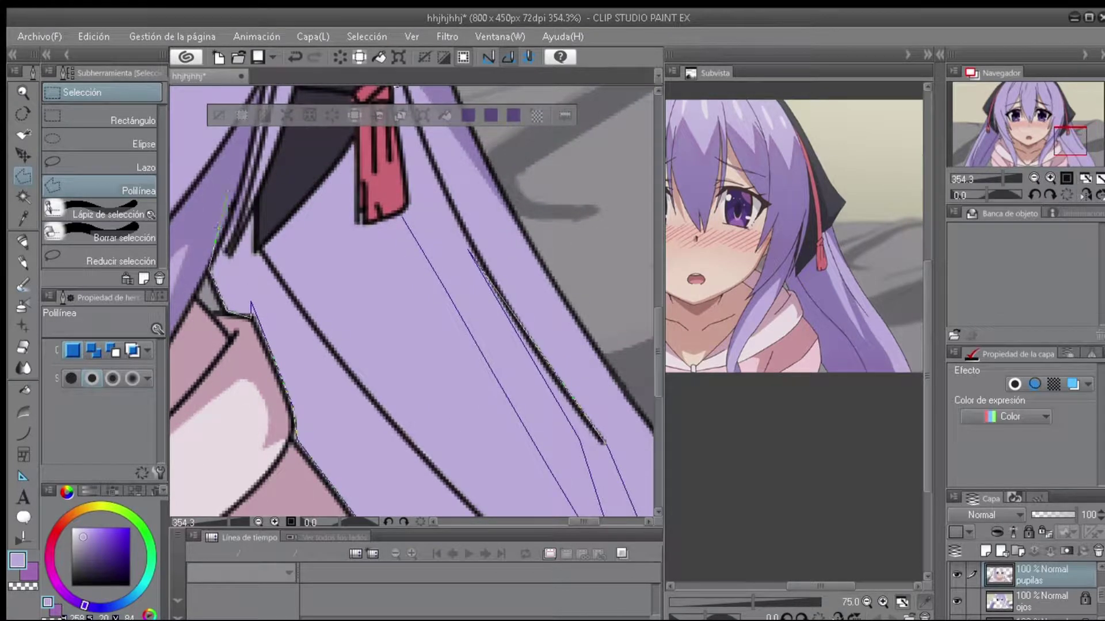
pyautogui.scroll(1, 351, 239)
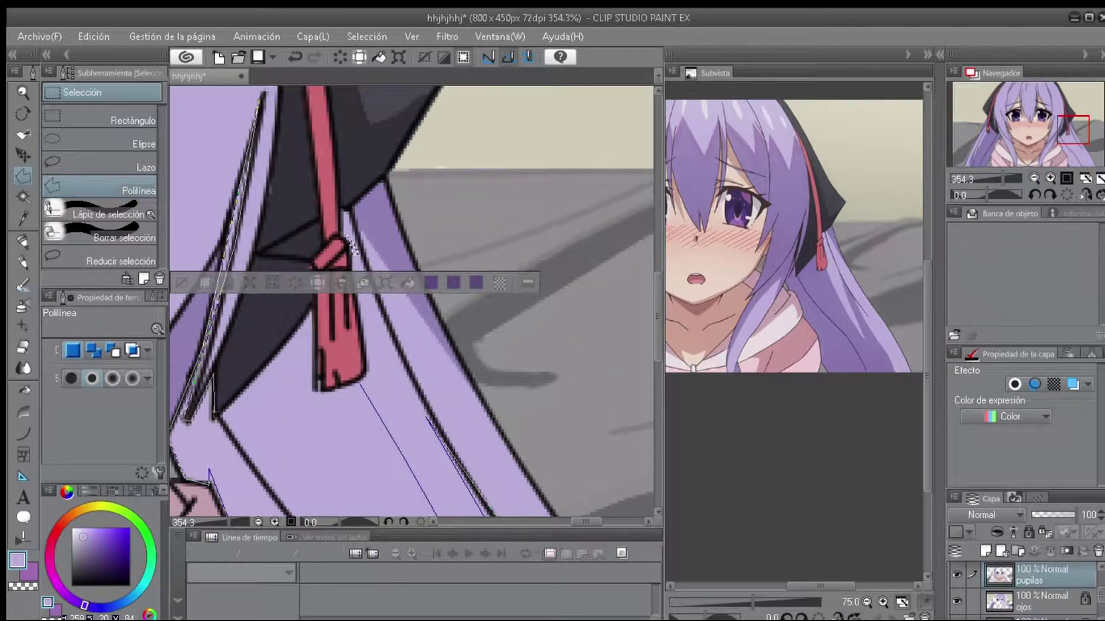
pyautogui.doubleClick(351, 245)
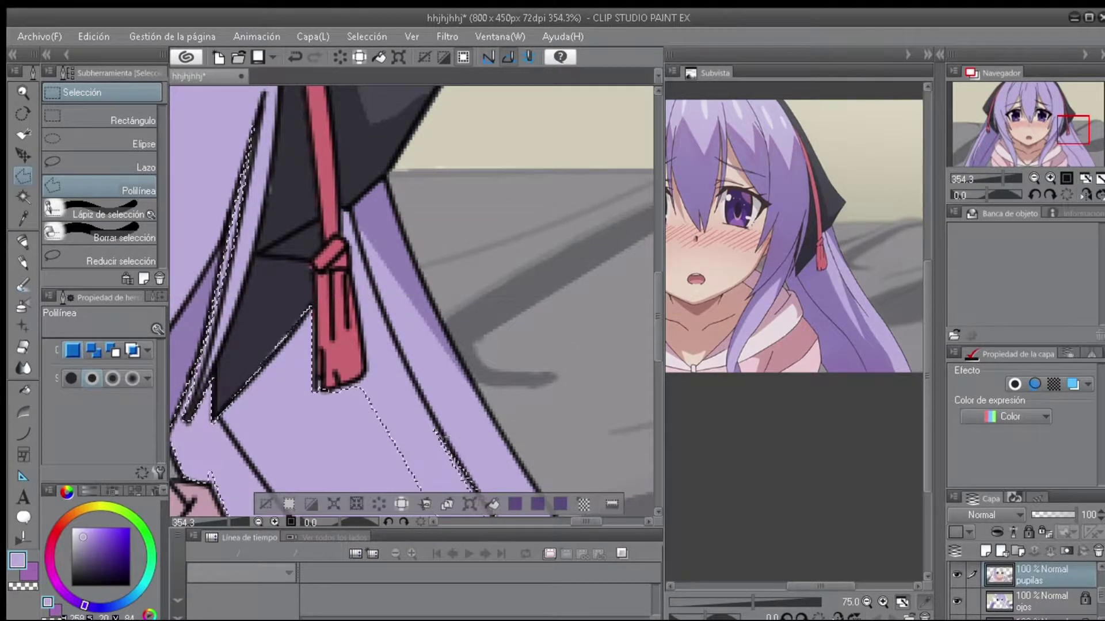
pyautogui.scroll(-2, 566, 318)
pyautogui.scroll(4, 567, 318)
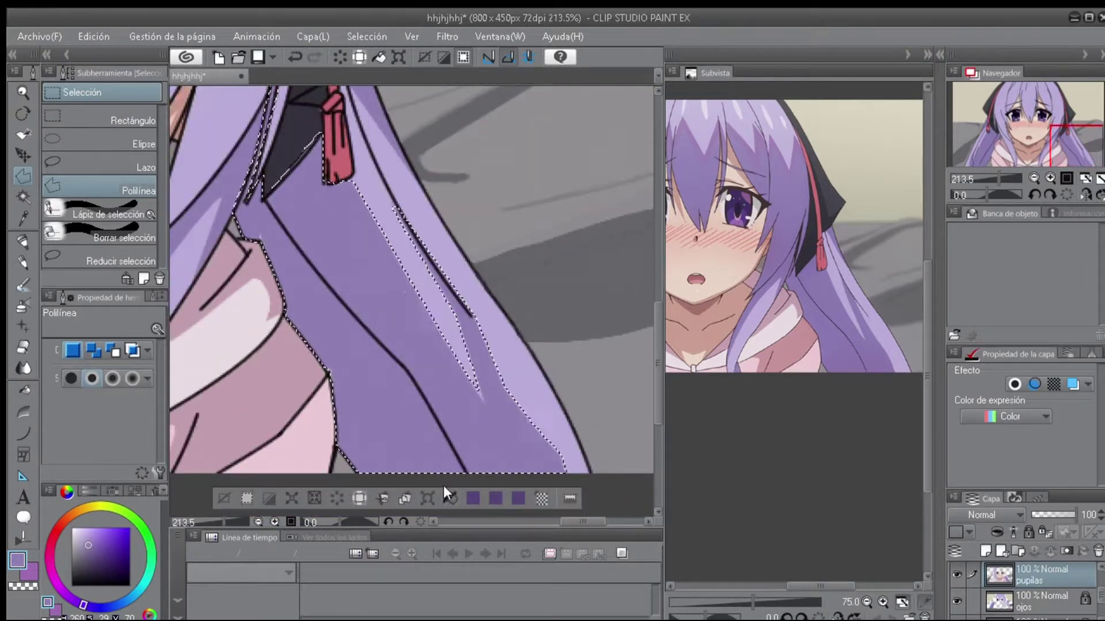
pyautogui.click(210, 504)
# Fill the stray gaps along the edges of the black ribbon beside the tassel with the ribbon's dark colour.
pyautogui.doubleClick(384, 165)
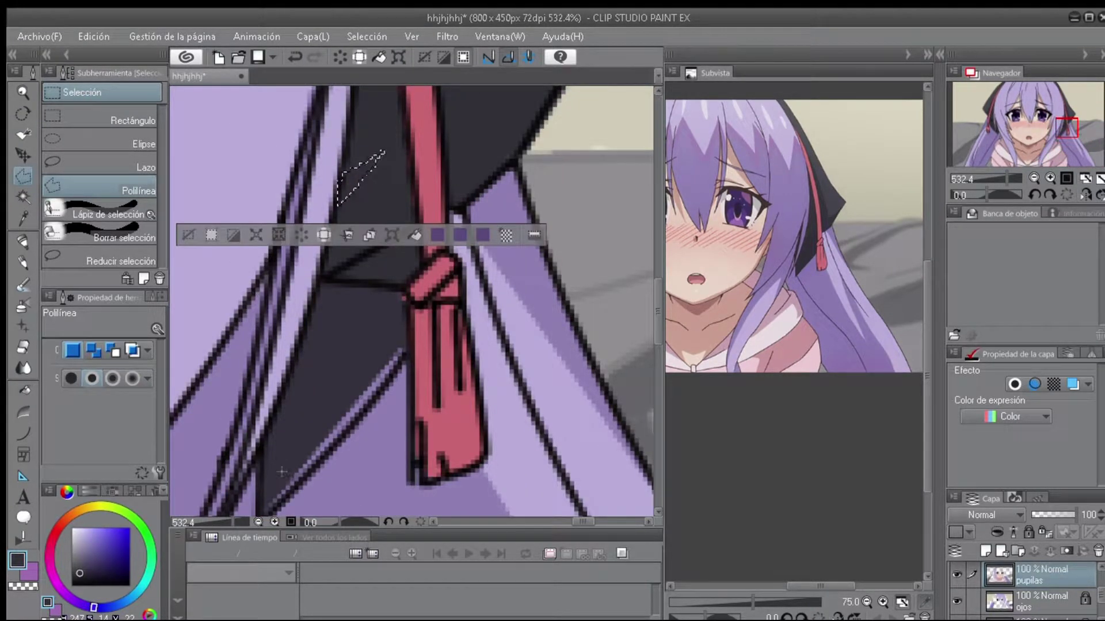
pyautogui.scroll(1, 483, 226)
pyautogui.click(307, 441)
pyautogui.doubleClick(306, 438)
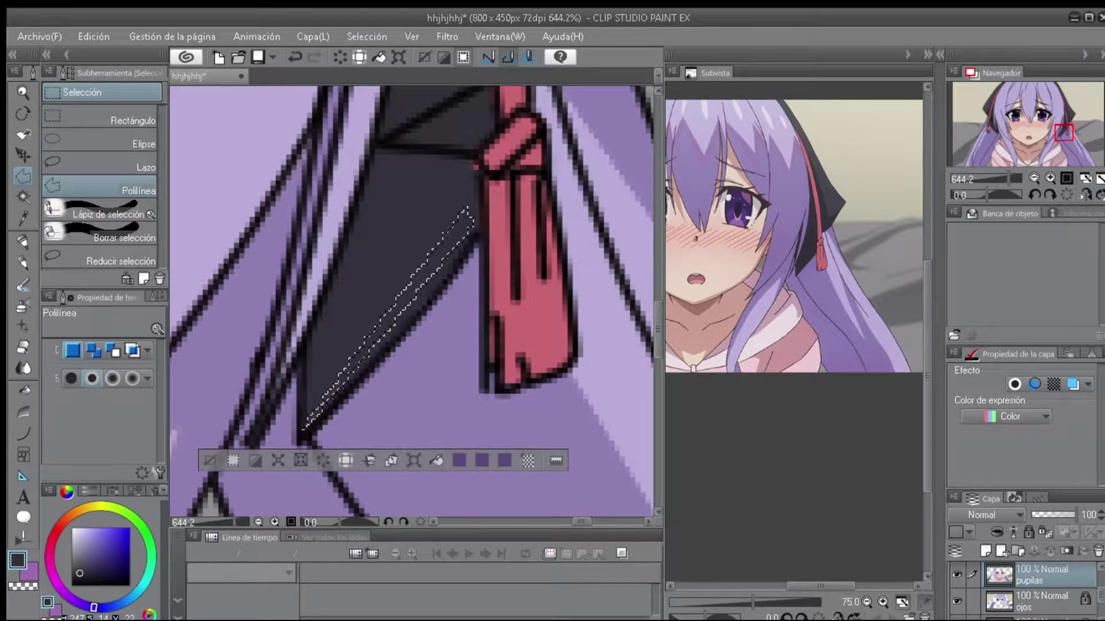
pyautogui.click(440, 465)
# Widen the highlight strip running down the ponytail from the tassel with a polyline selection filled in the sampled light purple.
pyautogui.scroll(-10, 461, 118)
pyautogui.scroll(3, 708, 227)
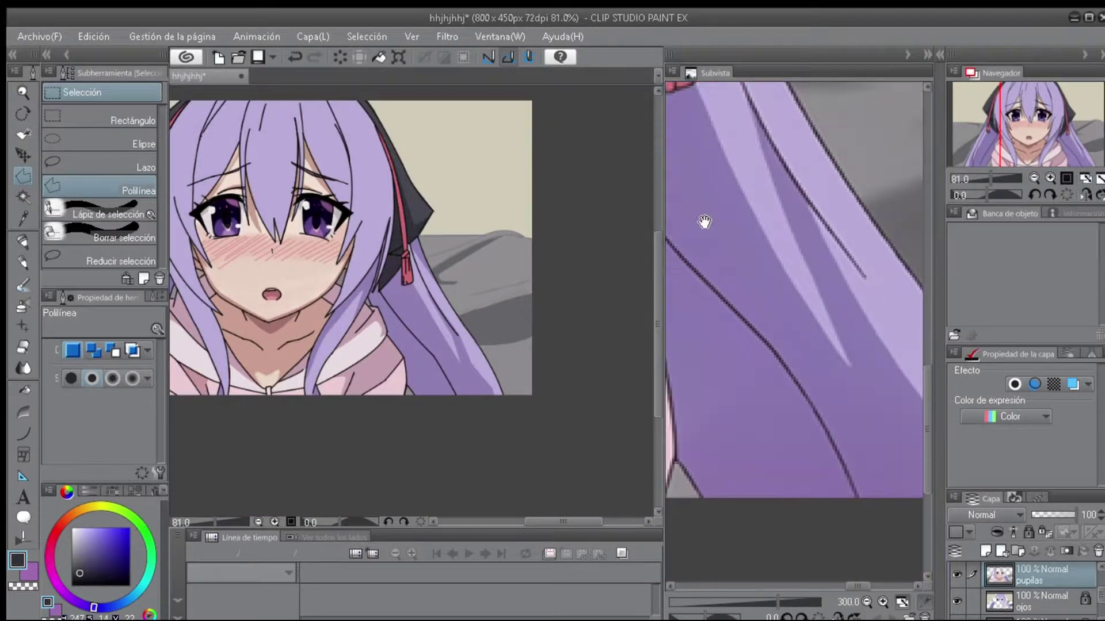
pyautogui.scroll(4, 629, 340)
pyautogui.keyDown('alt'); pyautogui.click(348, 196); pyautogui.keyUp('alt')
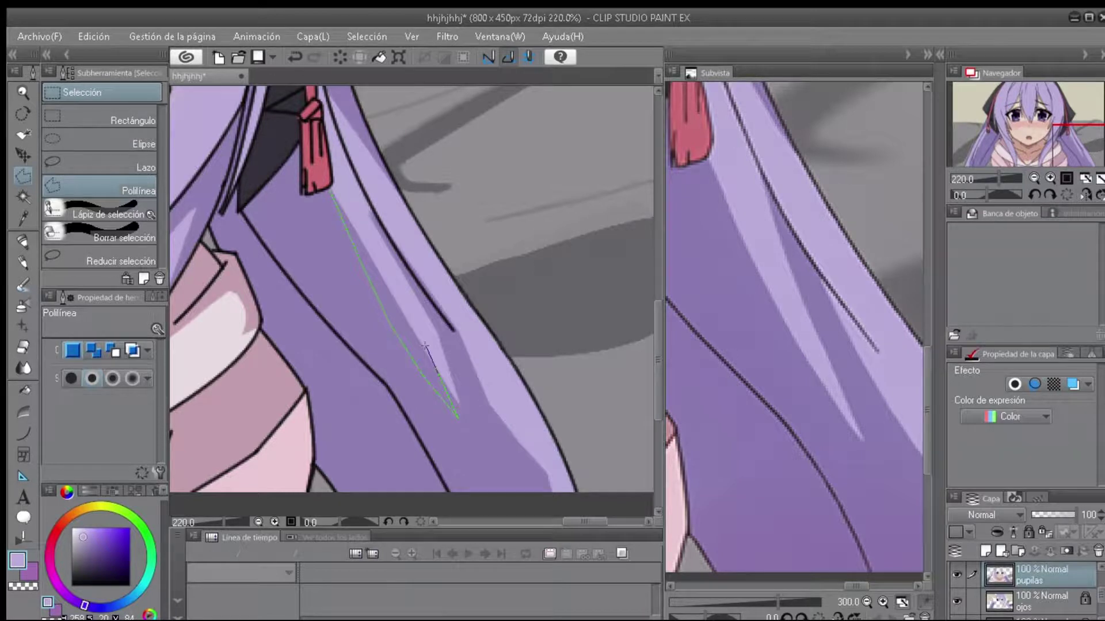
pyautogui.click(328, 194)
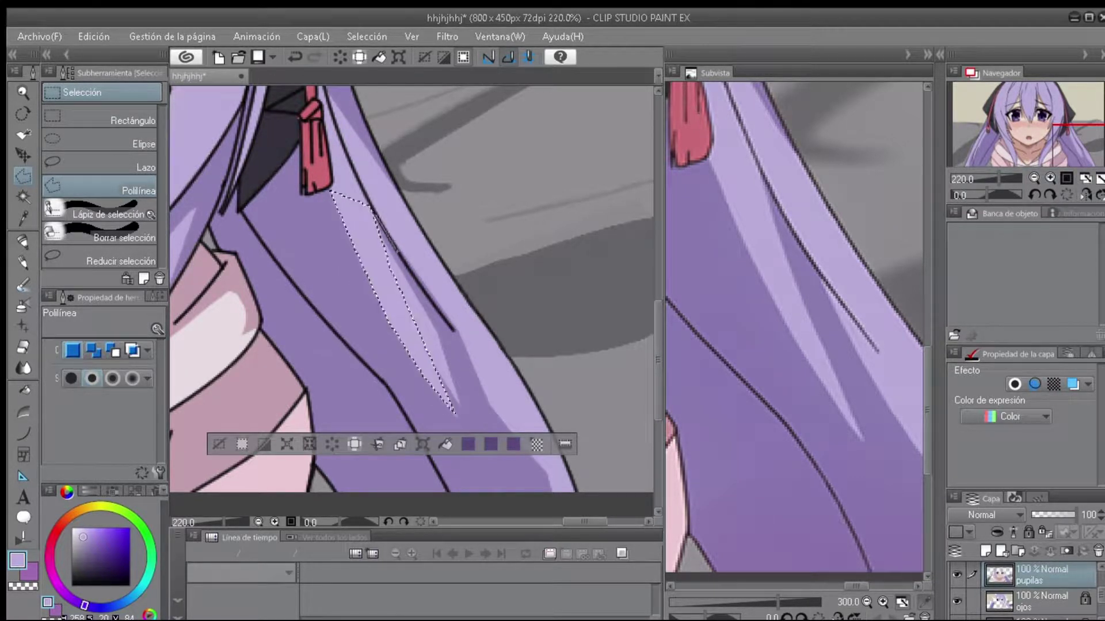
# Outline the band between the highlight strip and the short hair line down to the canvas edge and fill it with the shadow purple.
pyautogui.click(374, 213)
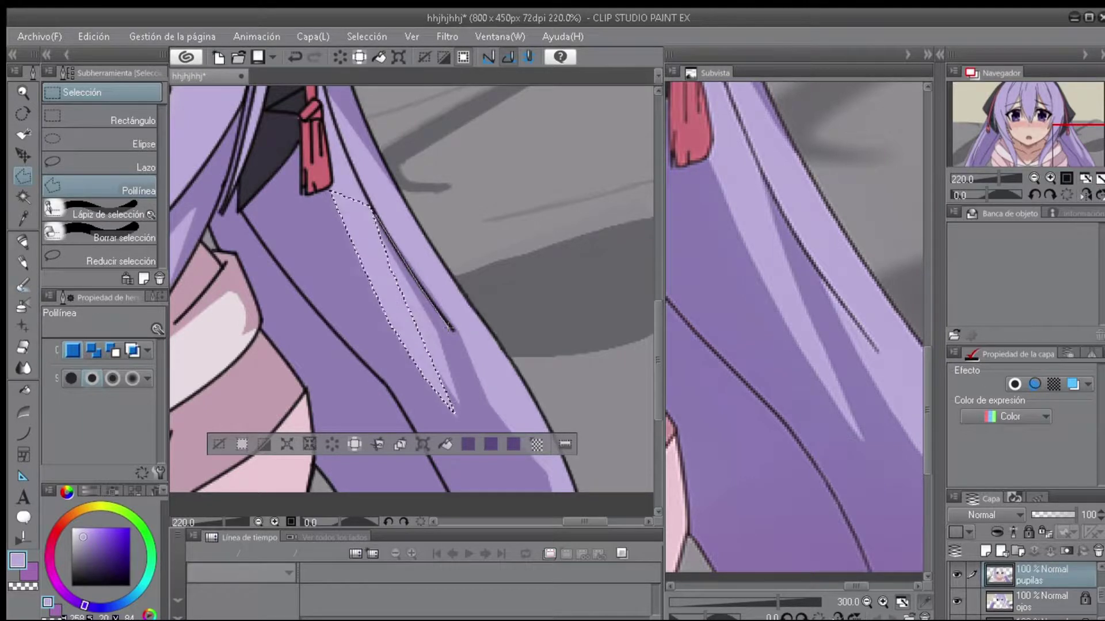
pyautogui.scroll(3, 447, 331)
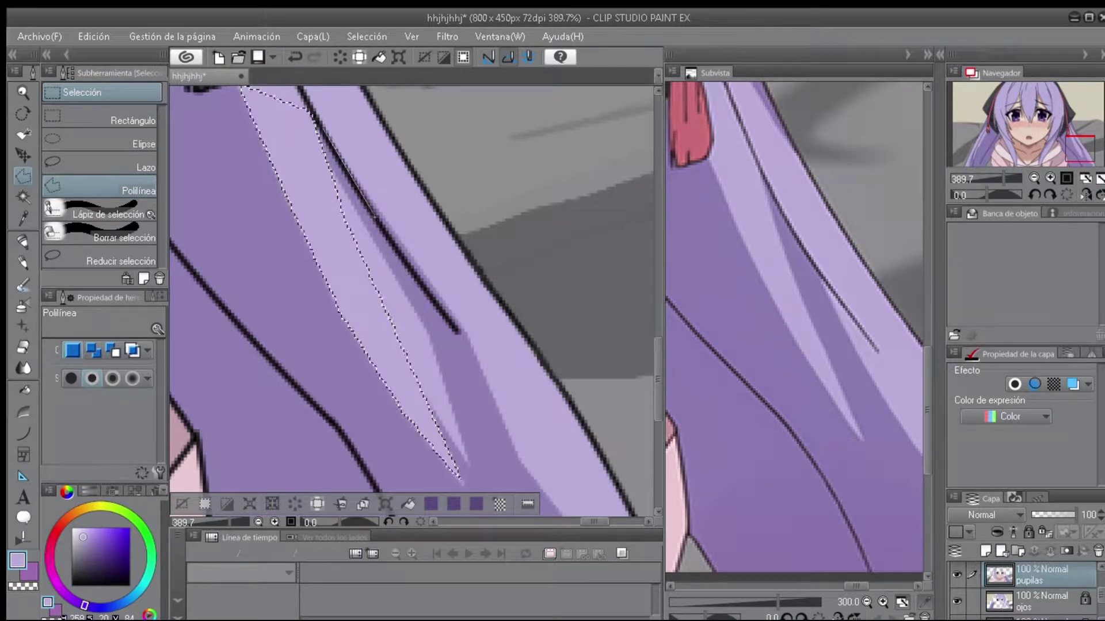
pyautogui.scroll(-4, 395, 273)
pyautogui.click(412, 245)
pyautogui.click(544, 377)
pyautogui.click(579, 430)
pyautogui.click(378, 443)
pyautogui.scroll(-2, 378, 443)
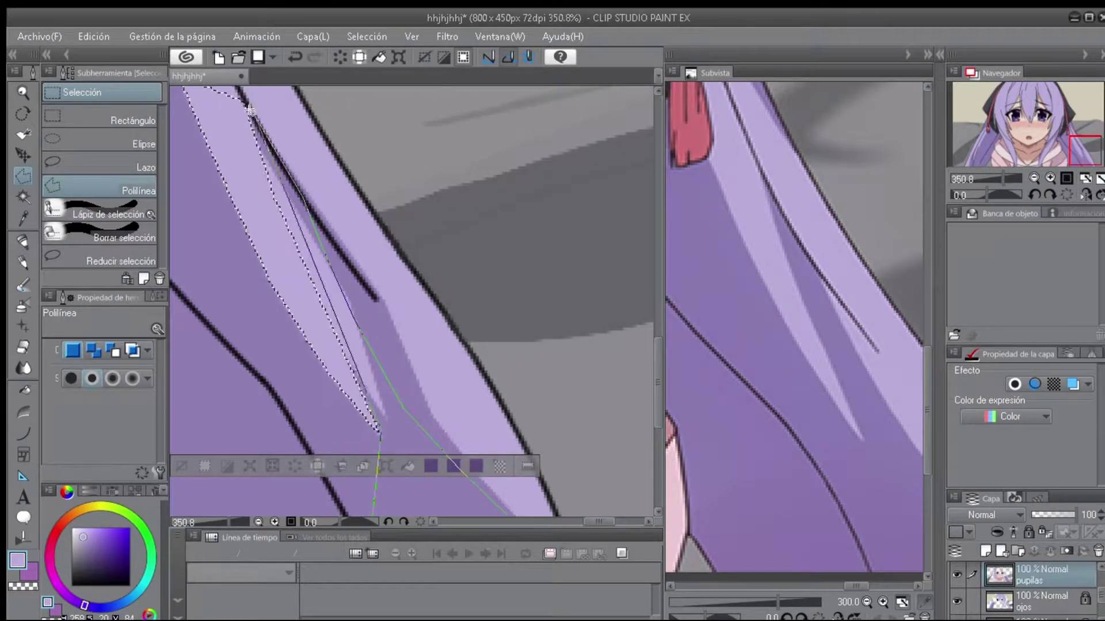
pyautogui.doubleClick(374, 500)
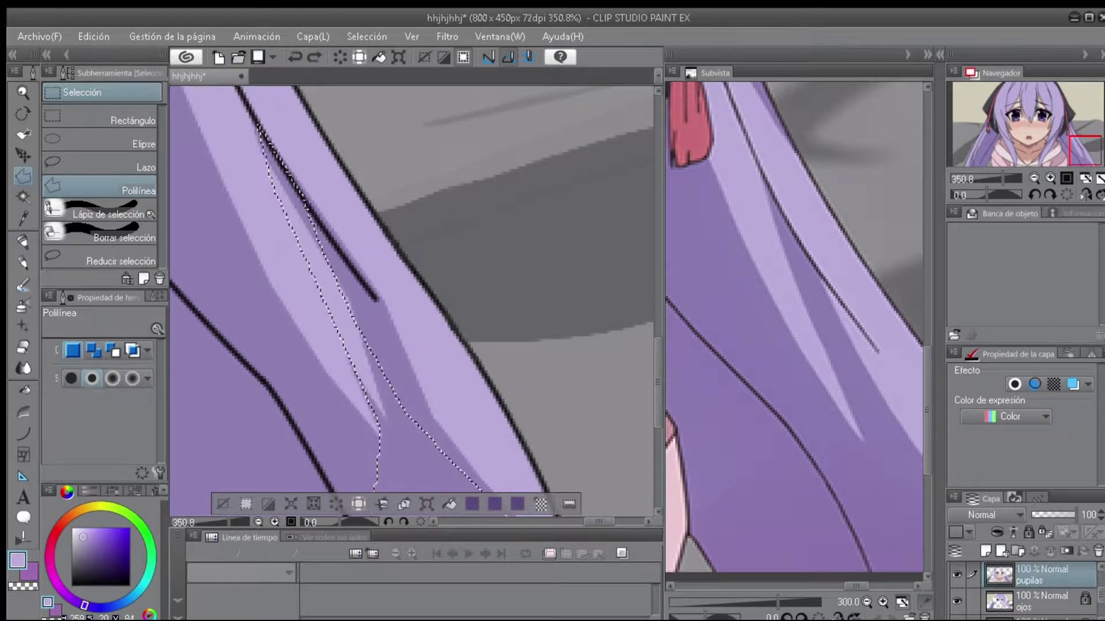
# Extend the light area on the ponytail's outer side with a polyline selection filled in light purple, and deselect.
pyautogui.click(261, 126)
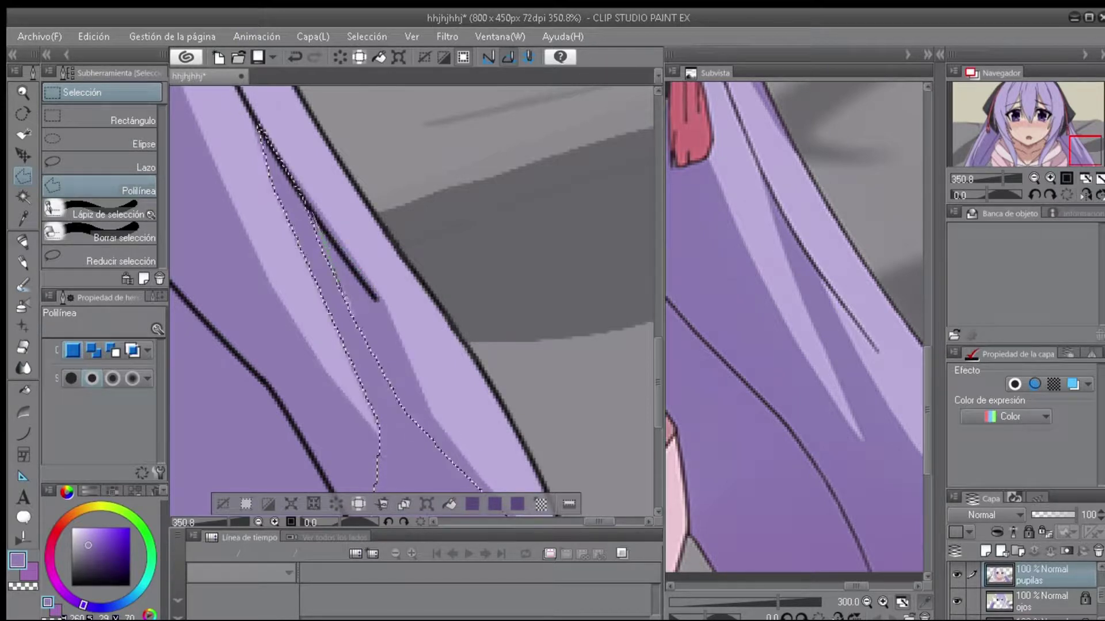
pyautogui.click(404, 413)
pyautogui.scroll(-2, 501, 403)
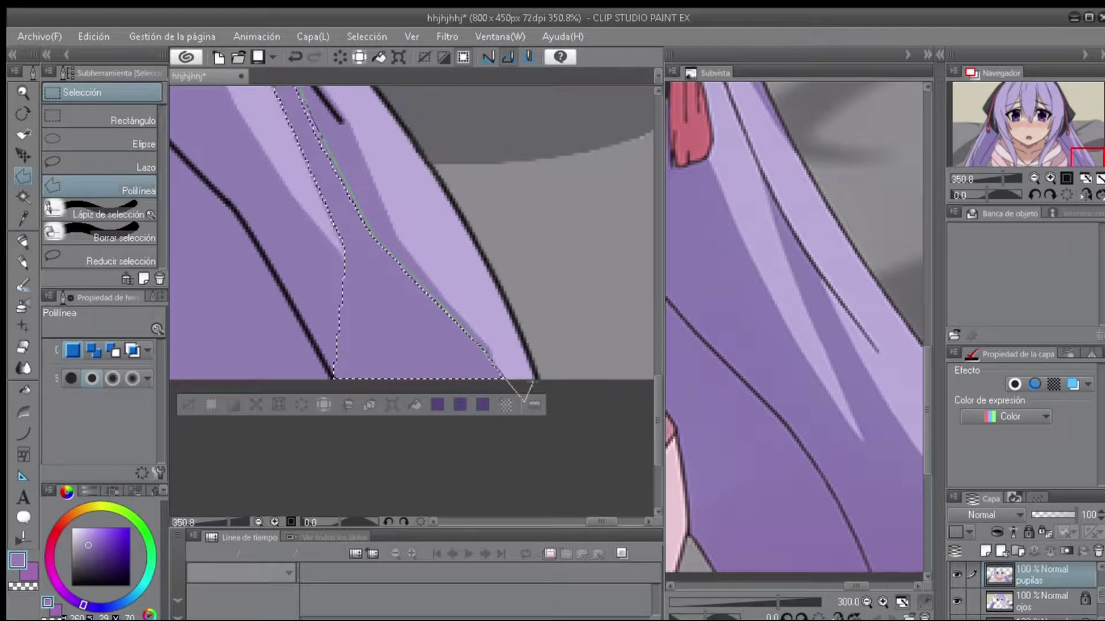
pyautogui.click(358, 259)
pyautogui.hotkey('ctrl', 'd')
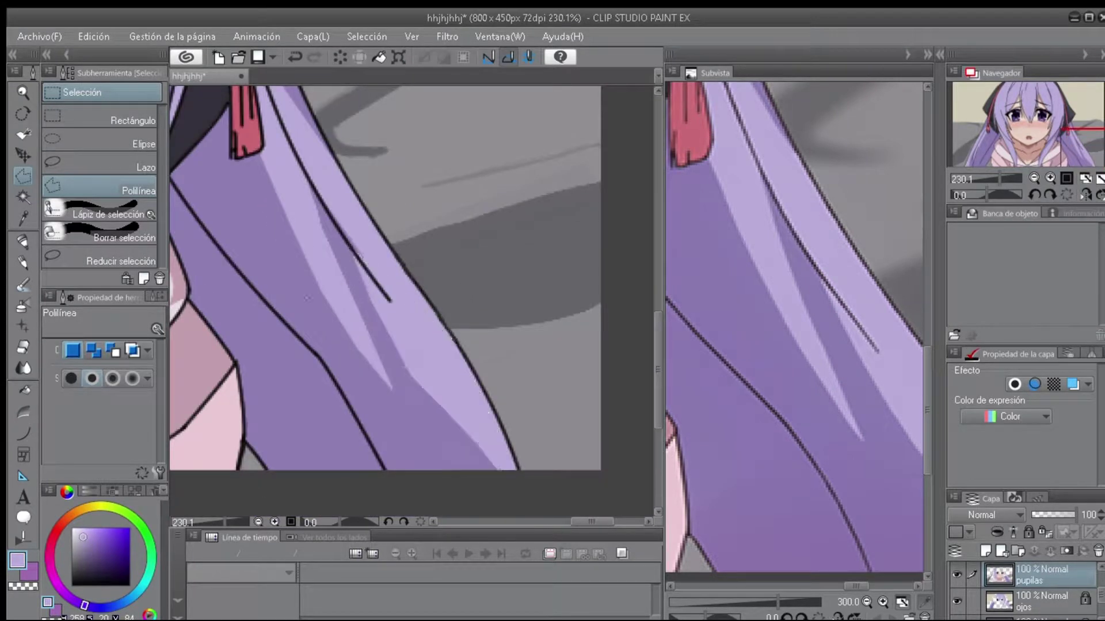
# Select the small patch on the outer side of the short hair line and clean it up with the light purple.
pyautogui.scroll(3, 369, 242)
pyautogui.click(305, 204)
pyautogui.click(373, 253)
pyautogui.doubleClick(352, 286)
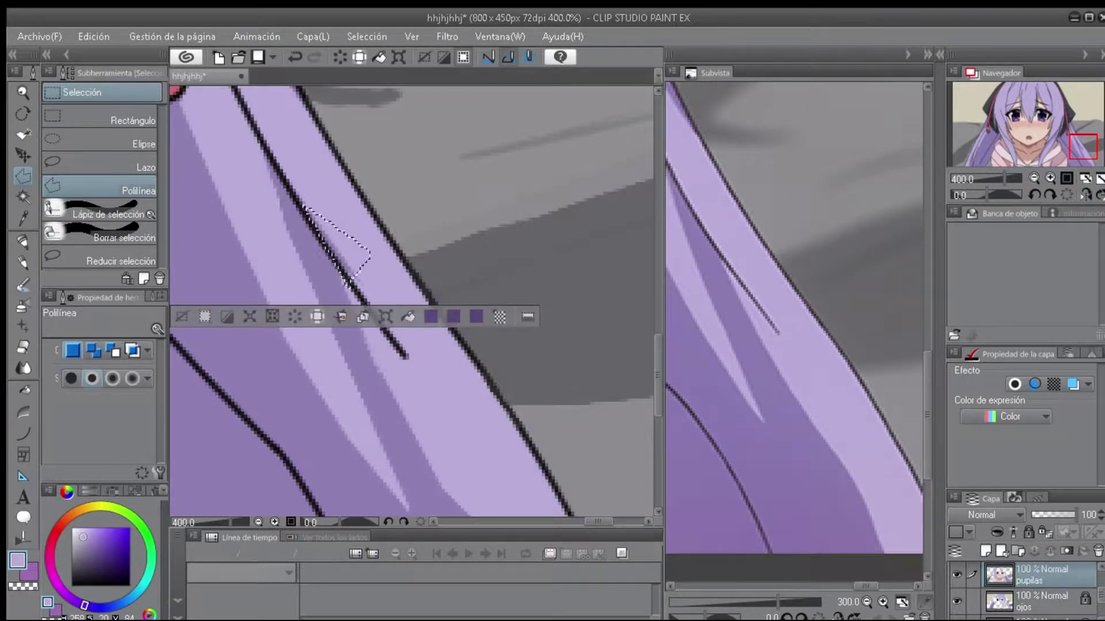
pyautogui.scroll(-3, 323, 212)
pyautogui.scroll(1, 323, 213)
pyautogui.hotkey('ctrl', 'd')
# Refine the border between the light and shadow areas along the ponytail's outer strand with further polyline selections and fills.
pyautogui.click(327, 154)
pyautogui.click(360, 243)
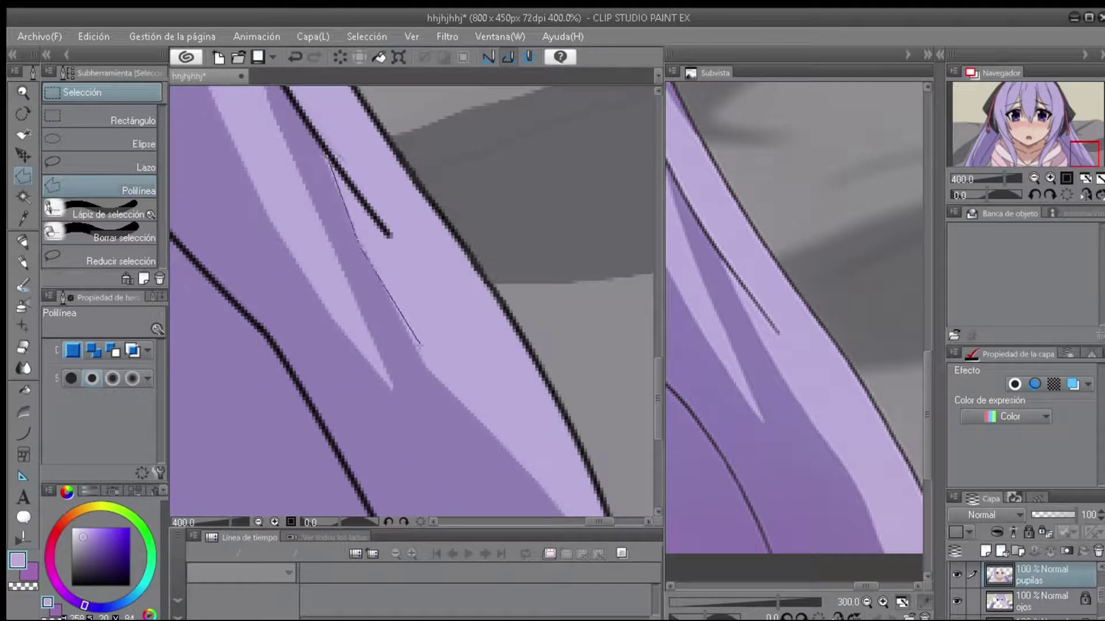
pyautogui.click(423, 362)
pyautogui.moveTo(459, 401); pyautogui.dragTo(413, 301)
pyautogui.scroll(-5, 428, 306)
pyautogui.doubleClick(483, 305)
pyautogui.moveTo(403, 287); pyautogui.dragTo(518, 345)
pyautogui.hotkey('ctrl', 'd')
pyautogui.scroll(-3, 486, 306)
pyautogui.scroll(3, 485, 306)
pyautogui.click(368, 135)
pyautogui.click(437, 271)
pyautogui.scroll(-1, 371, 175)
pyautogui.moveTo(371, 175); pyautogui.dragTo(390, 240)
pyautogui.doubleClick(482, 389)
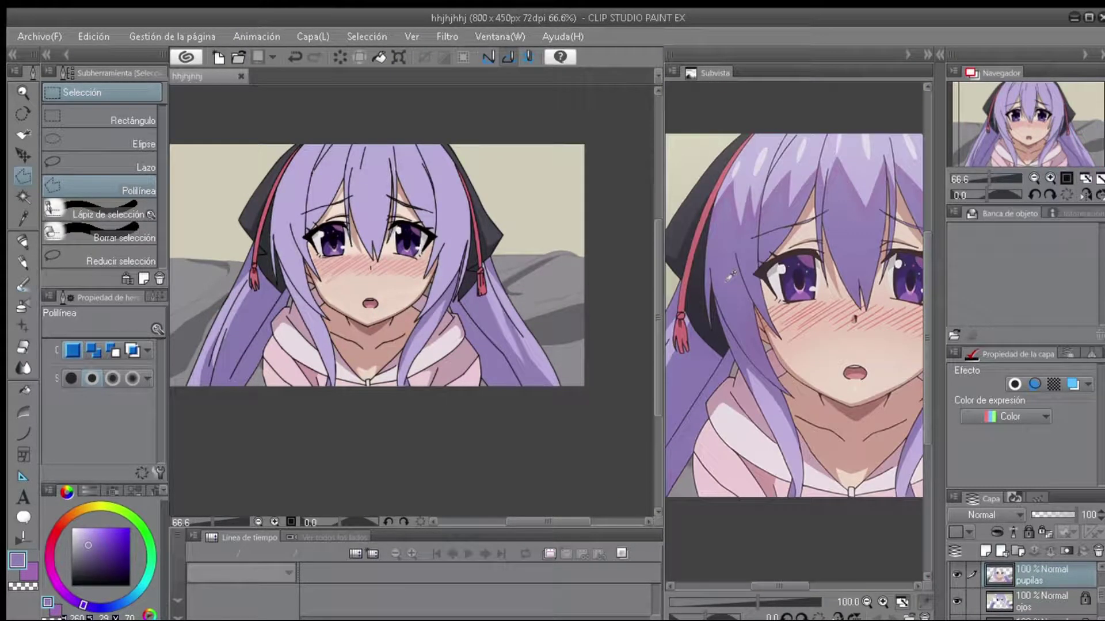
# Outline the lower shaded part of the hair lock beside the left cheek with a polyline selection and fill it with the shadow purple.
pyautogui.scroll(1, 791, 309)
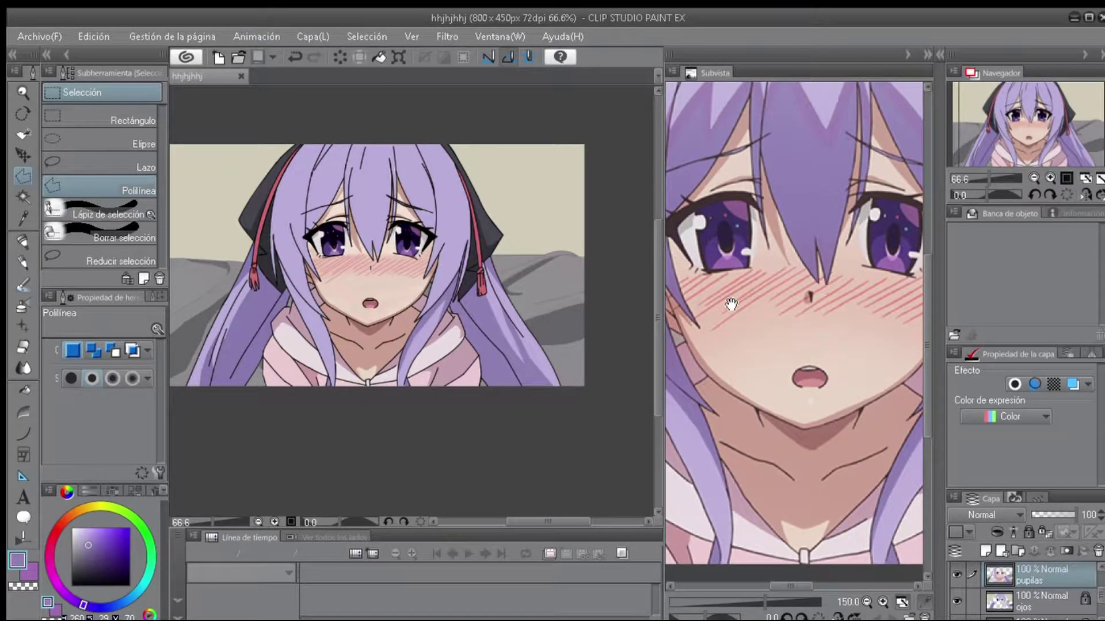
pyautogui.moveTo(780, 299); pyautogui.dragTo(860, 172)
pyautogui.scroll(-1, 853, 197)
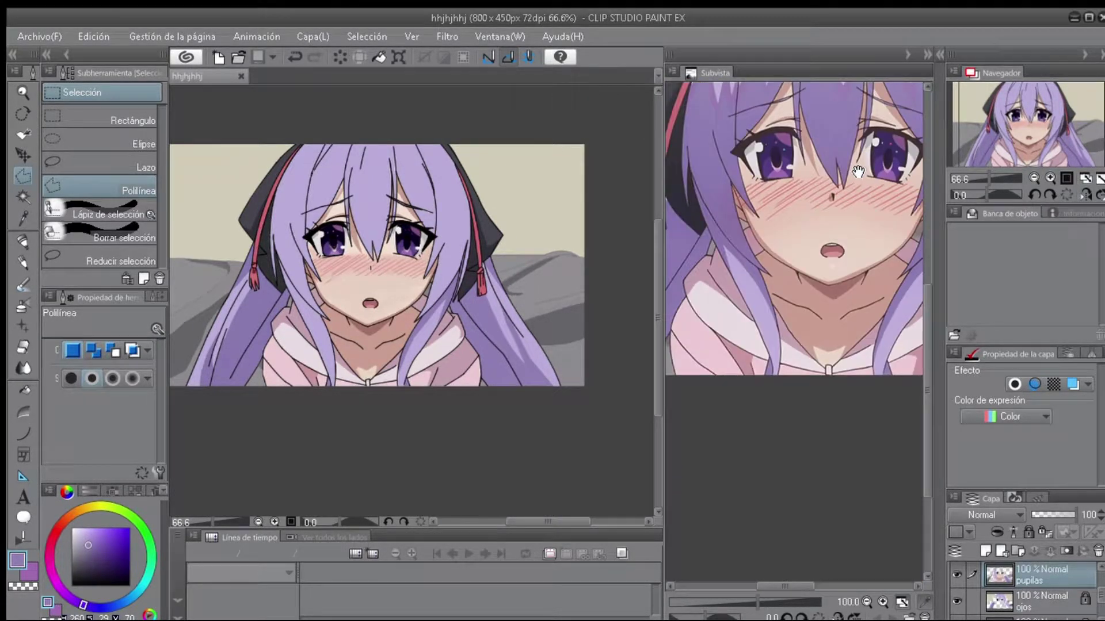
pyautogui.scroll(3, 281, 274)
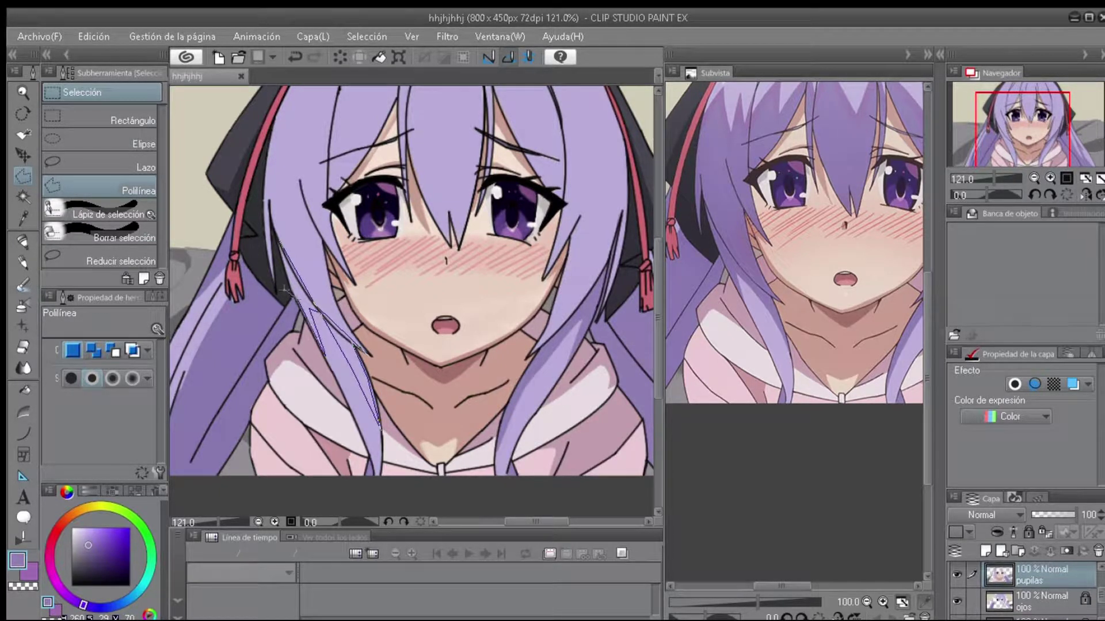
pyautogui.click(281, 242)
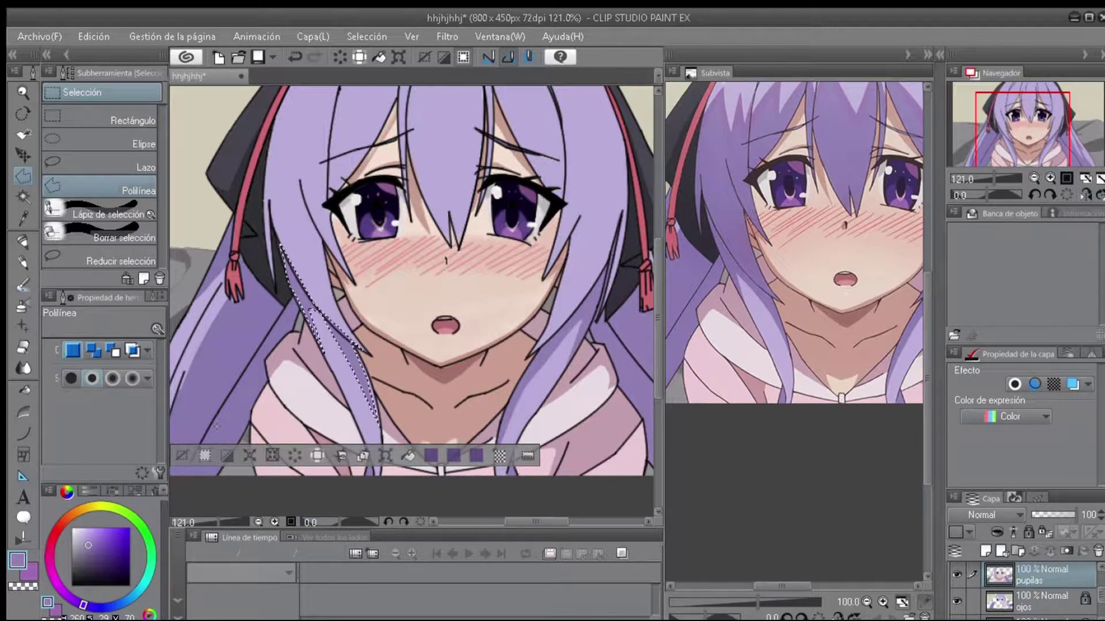
pyautogui.scroll(-5, 411, 276)
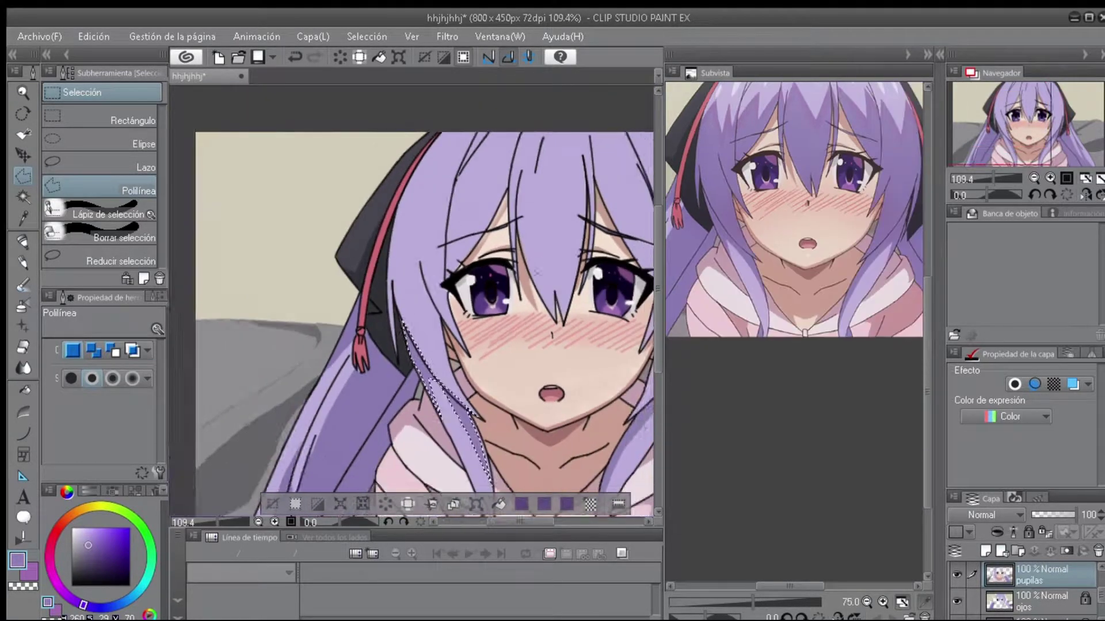
pyautogui.moveTo(823, 259); pyautogui.dragTo(854, 335)
pyautogui.scroll(-2, 854, 336)
pyautogui.scroll(3, 853, 336)
pyautogui.scroll(2, 357, 279)
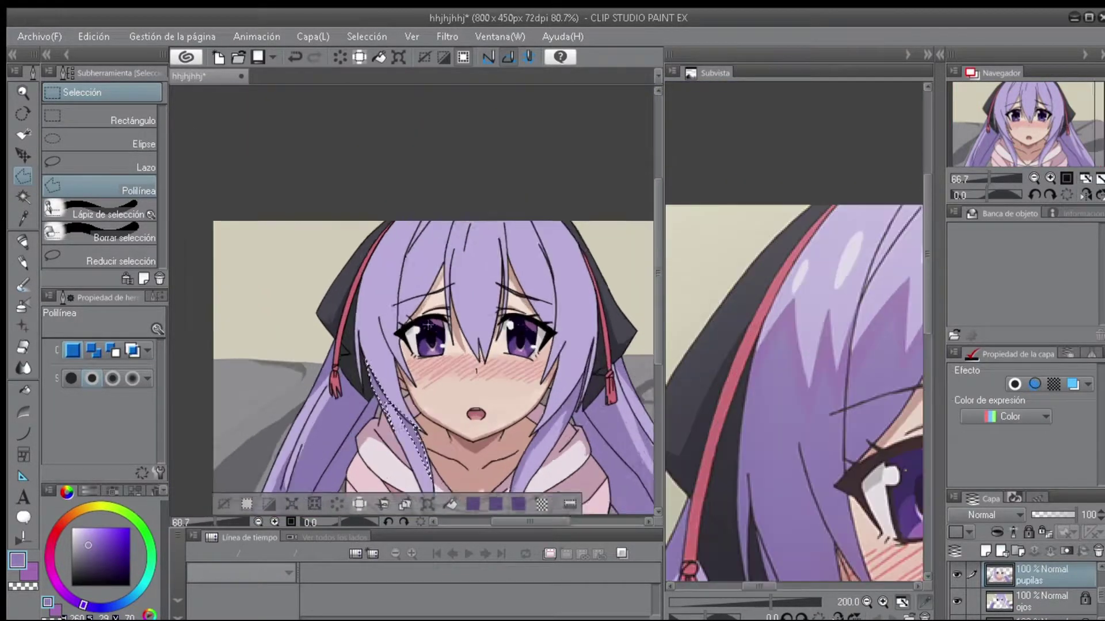
pyautogui.scroll(1, 351, 288)
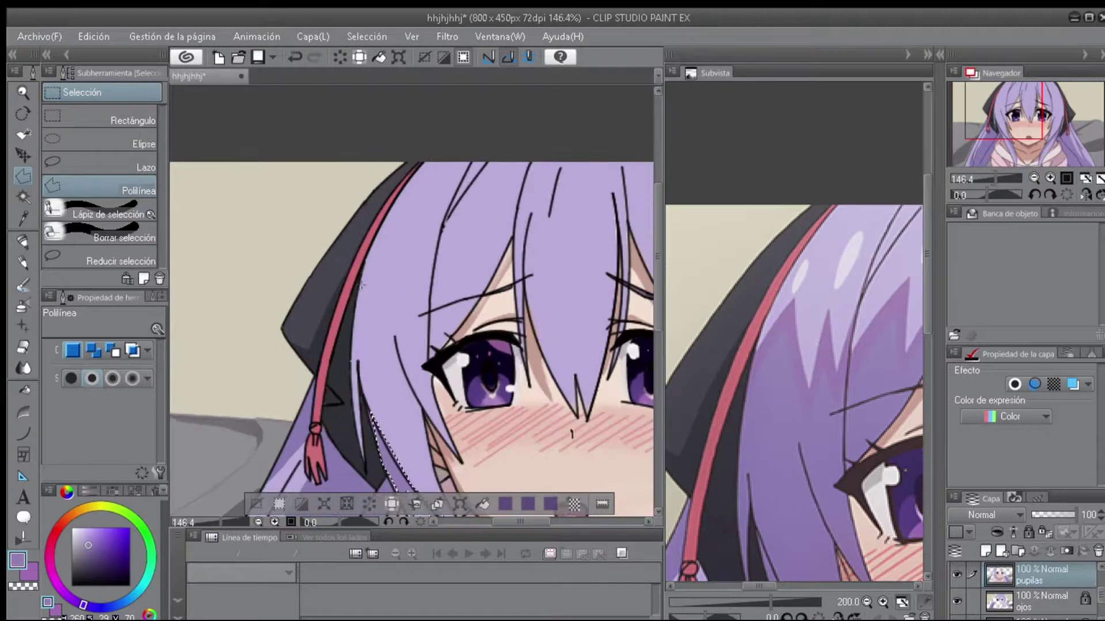
pyautogui.scroll(1, 342, 322)
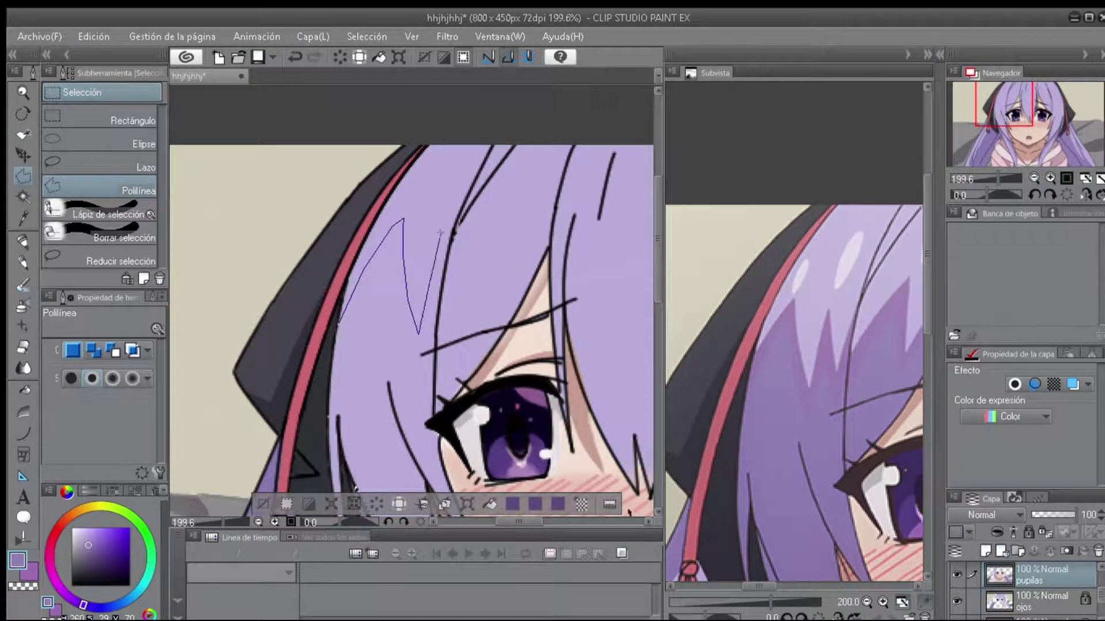
pyautogui.press('Escape')
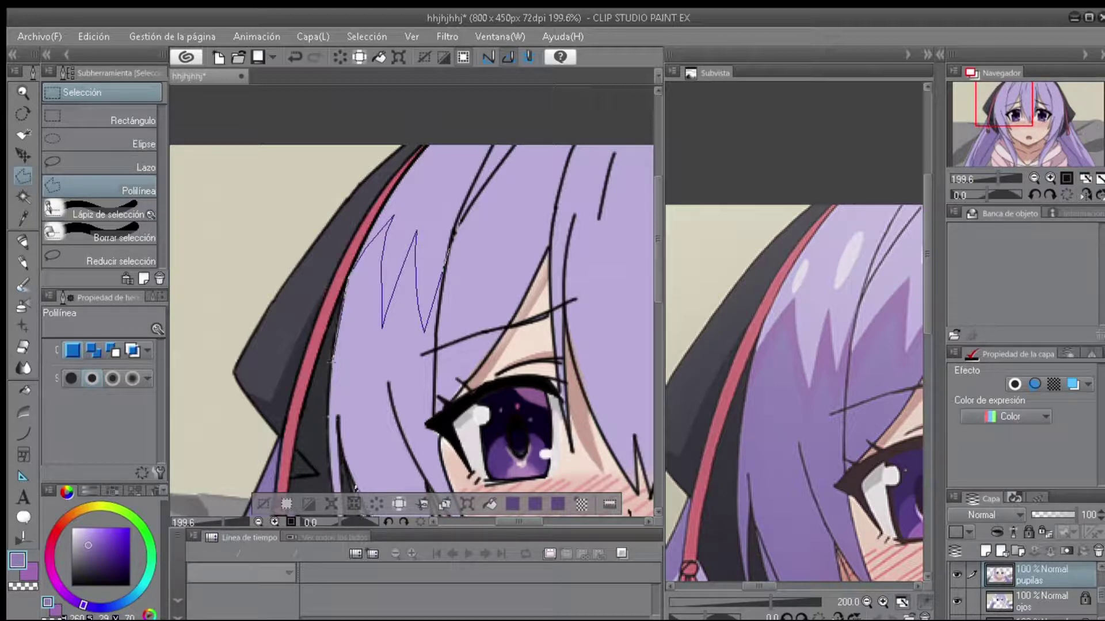
# Outline the left side bangs with a zigzag upper edge and strand-tip contours, fill them with the shadow purple, and deselect.
pyautogui.hotkey('ctrl', '-')
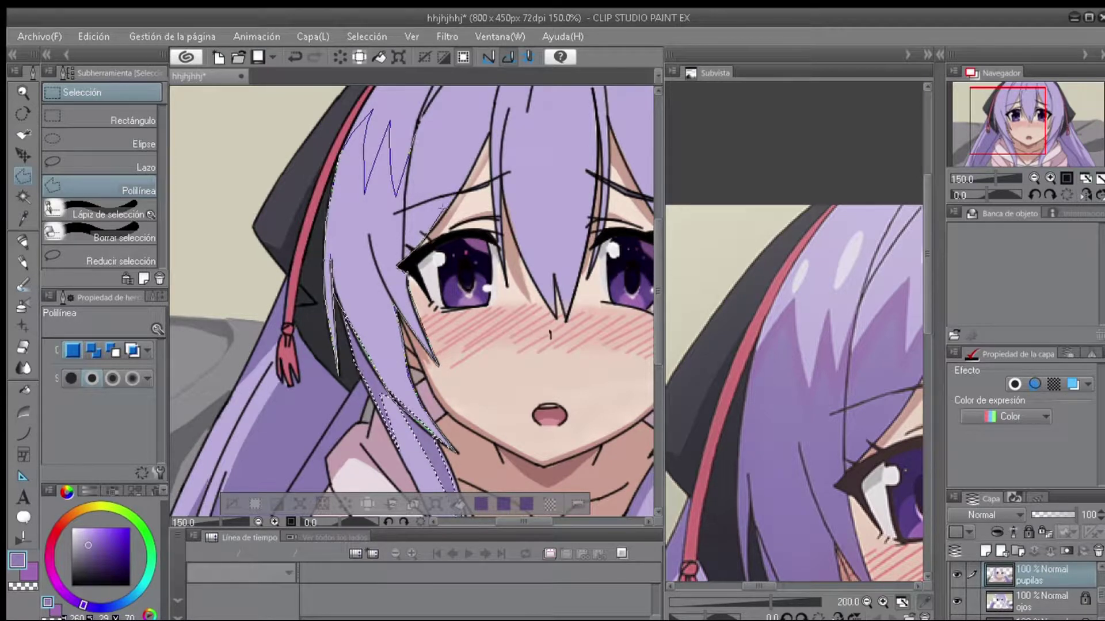
pyautogui.moveTo(471, 130); pyautogui.dragTo(419, 191)
pyautogui.click(393, 230)
pyautogui.click(408, 169)
pyautogui.doubleClick(361, 195)
pyautogui.scroll(-2, 423, 392)
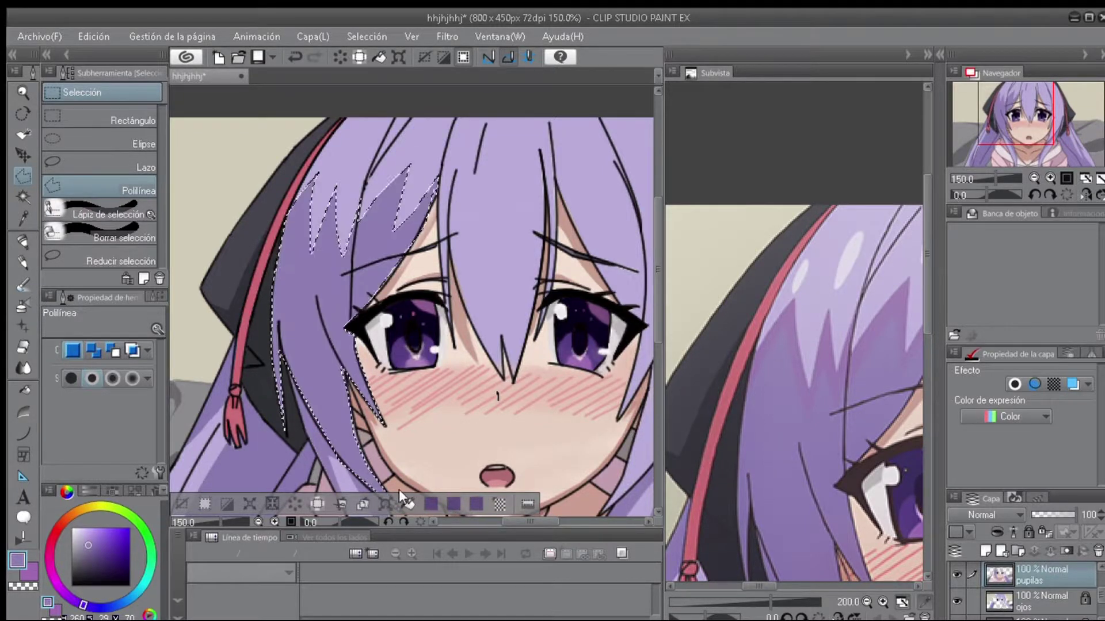
pyautogui.scroll(2, 362, 408)
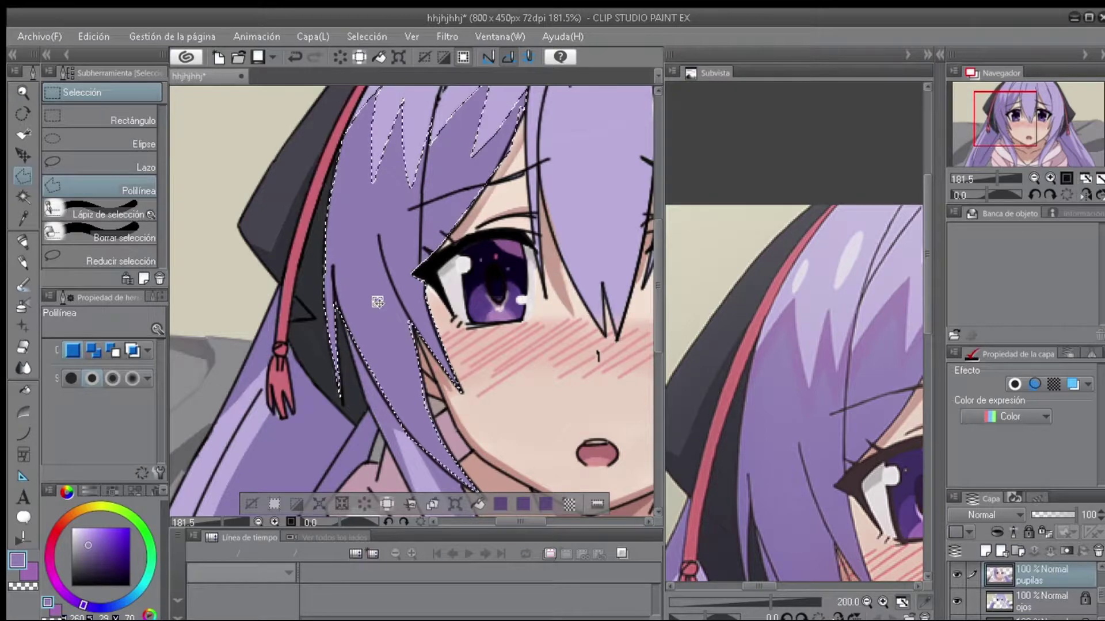
pyautogui.scroll(-1, 375, 297)
pyautogui.scroll(-3, 764, 389)
pyautogui.scroll(-2, 368, 288)
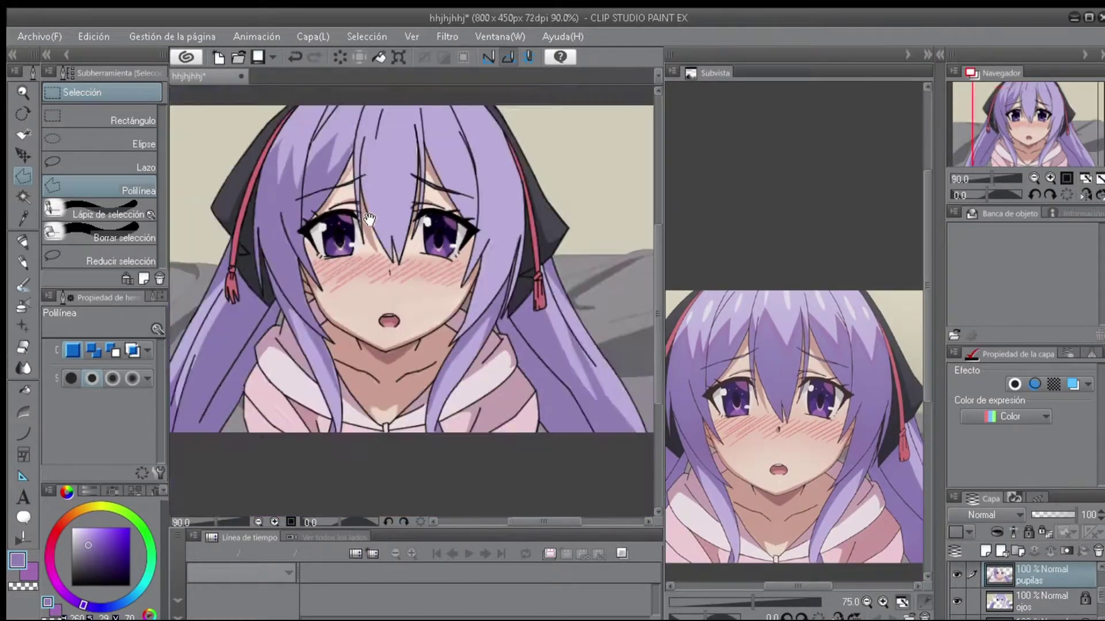
# Sample the skin shadow colour and paint over the purple spill beside the bang line above the left eyebrow with the Pintar y aplicar brush.
pyautogui.scroll(10, 324, 258)
pyautogui.press('e')
pyautogui.scroll(-3, 345, 242)
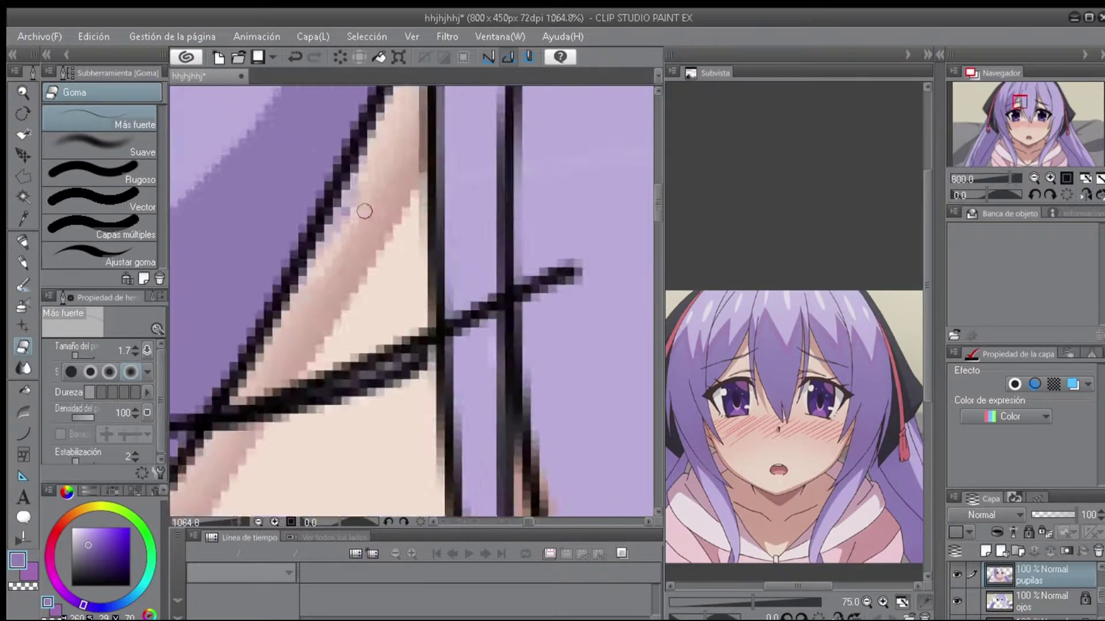
pyautogui.press('b')
pyautogui.scroll(4, 287, 407)
pyautogui.keyDown('alt'); pyautogui.click(302, 405); pyautogui.keyUp('alt')
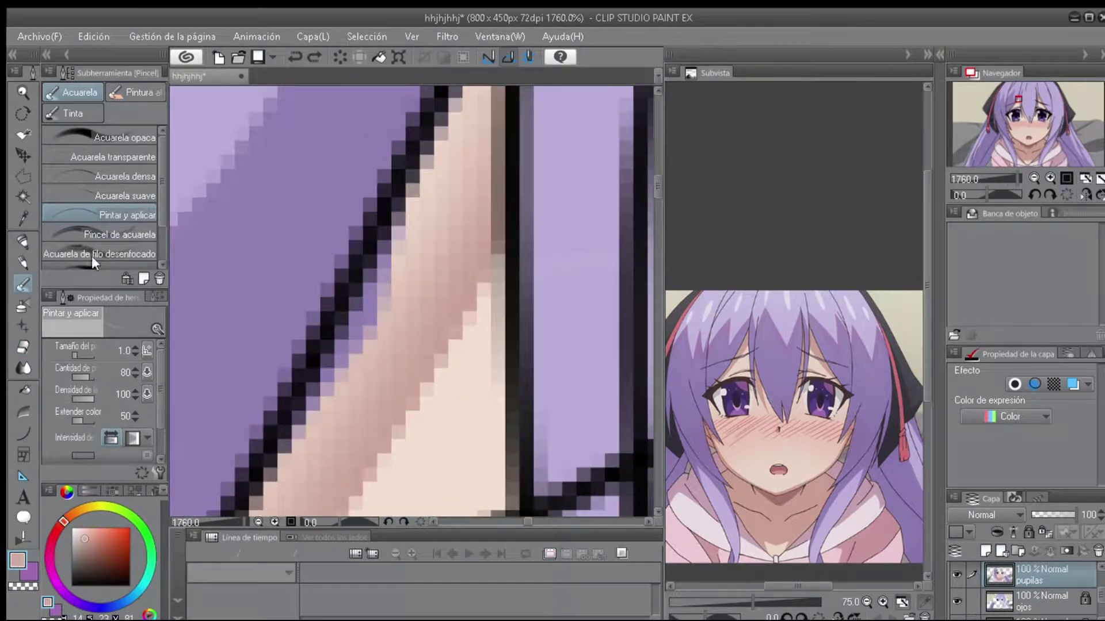
pyautogui.moveTo(383, 297); pyautogui.dragTo(452, 132)
pyautogui.scroll(-3, 403, 339)
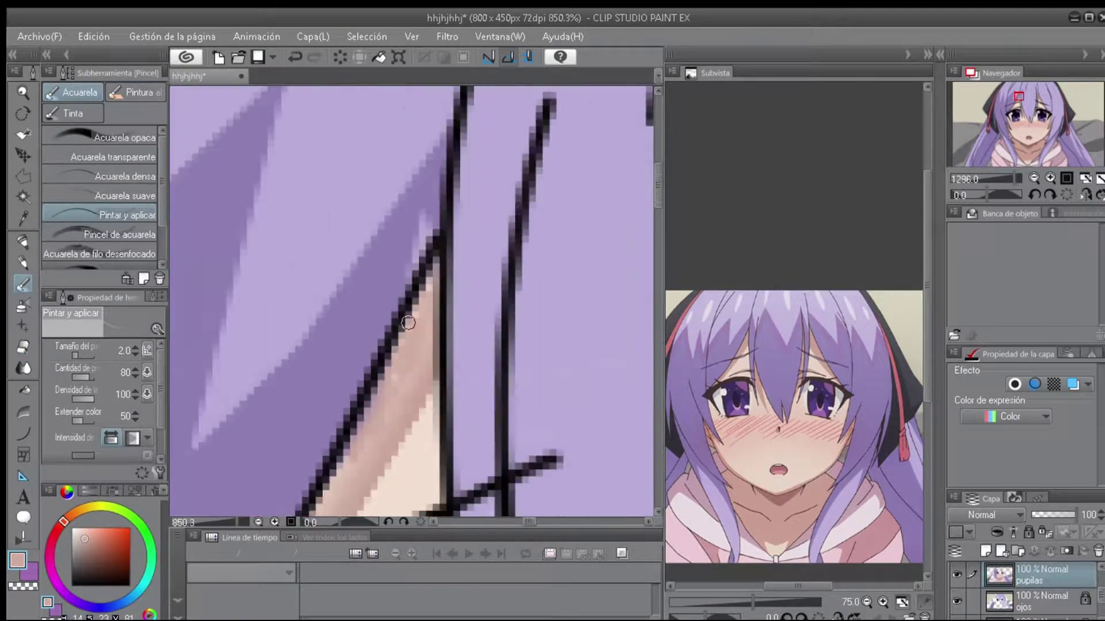
# Even out the skin shadow strip between the bang line and the left eyebrow using brush size 2.0.
pyautogui.scroll(2, 404, 343)
pyautogui.scroll(-1, 404, 343)
pyautogui.scroll(1, 363, 399)
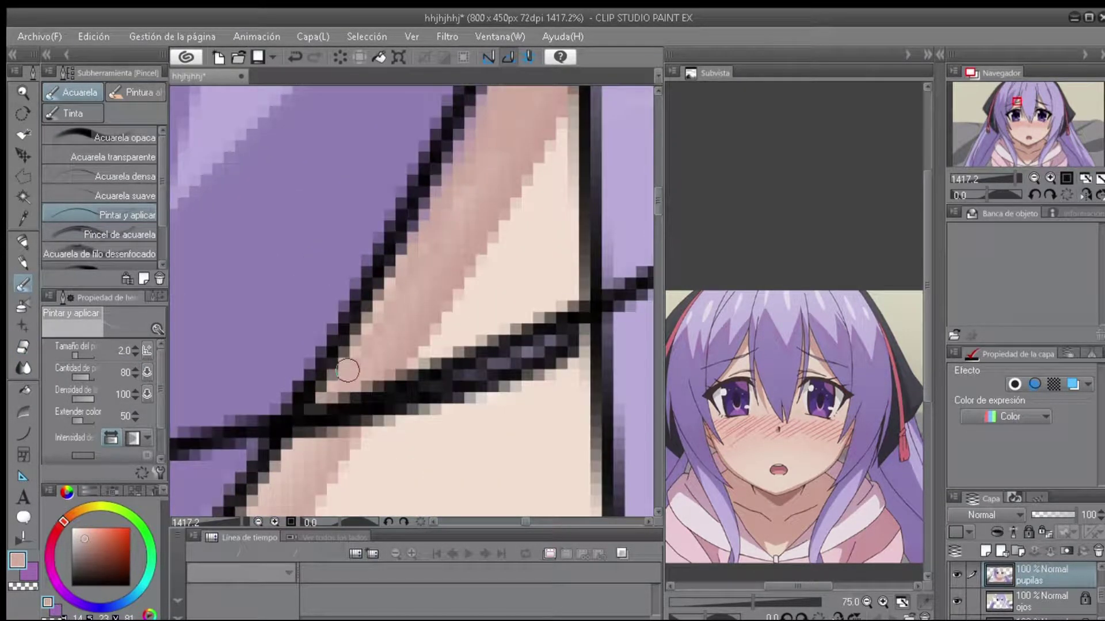
pyautogui.scroll(-1, 267, 462)
pyautogui.scroll(-1, 481, 271)
pyautogui.scroll(2, 484, 215)
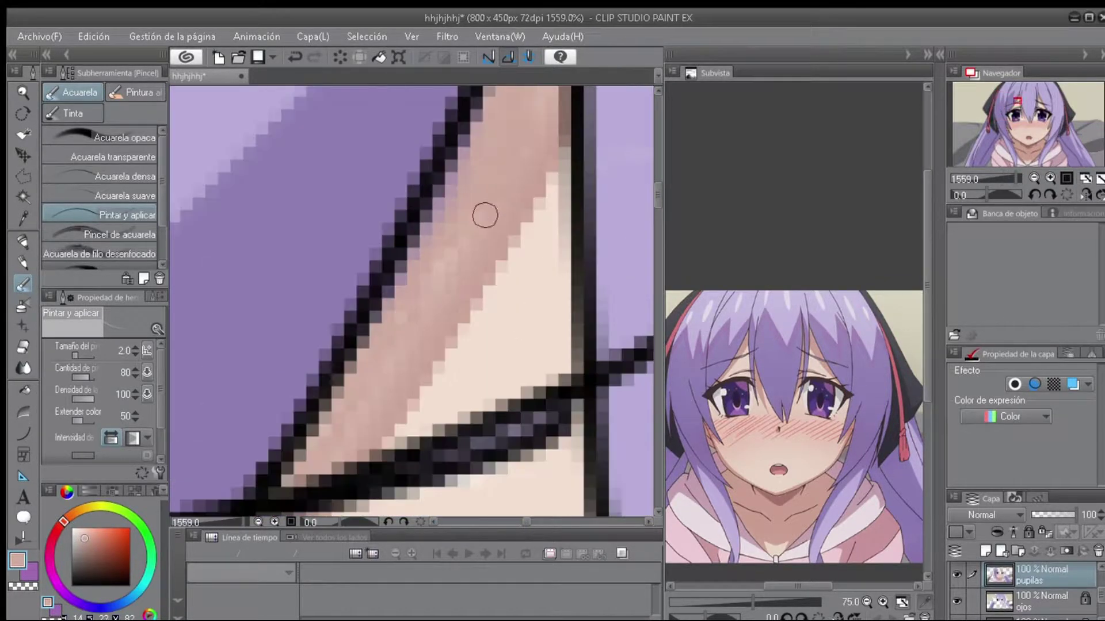
pyautogui.scroll(-1, 400, 368)
pyautogui.scroll(1, 397, 332)
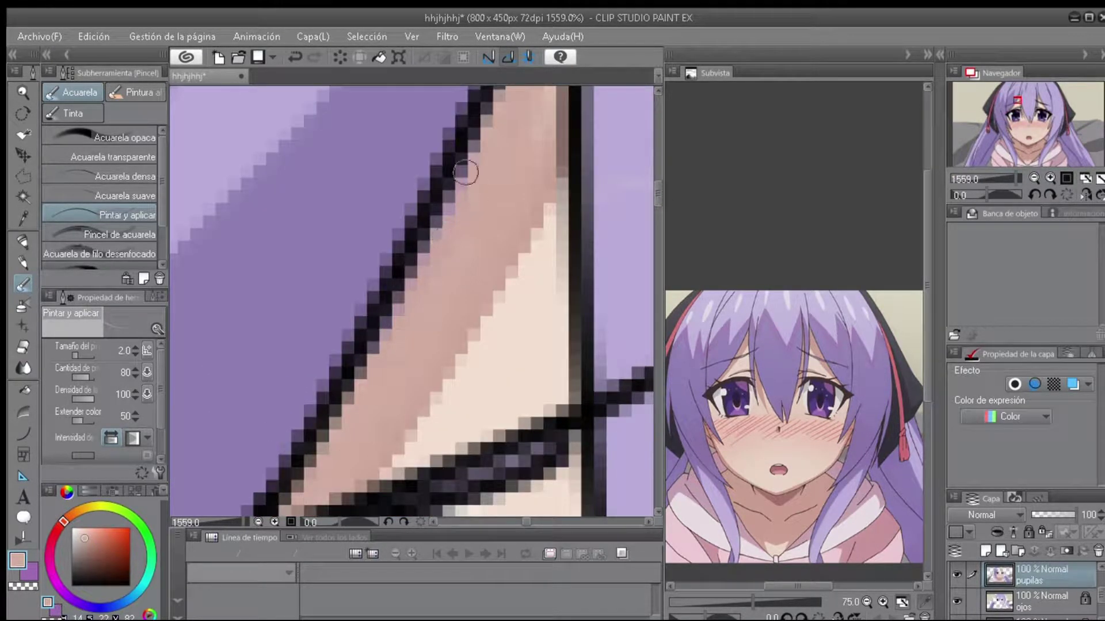
pyautogui.scroll(-2, 391, 320)
pyautogui.scroll(2, 382, 271)
# Sample the hair purple and touch up the pale pixels where the left bangs meet the central strand.
pyautogui.keyDown('alt'); pyautogui.click(381, 267); pyautogui.keyUp('alt')
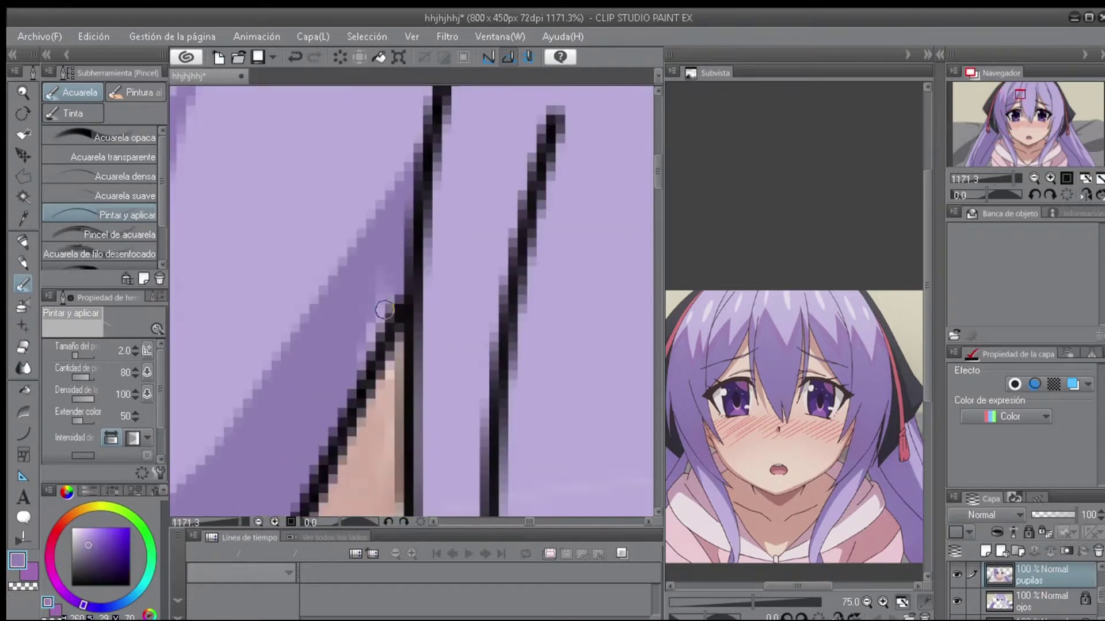
pyautogui.scroll(-3, 381, 267)
pyautogui.scroll(-1, 345, 293)
pyautogui.scroll(1, 345, 294)
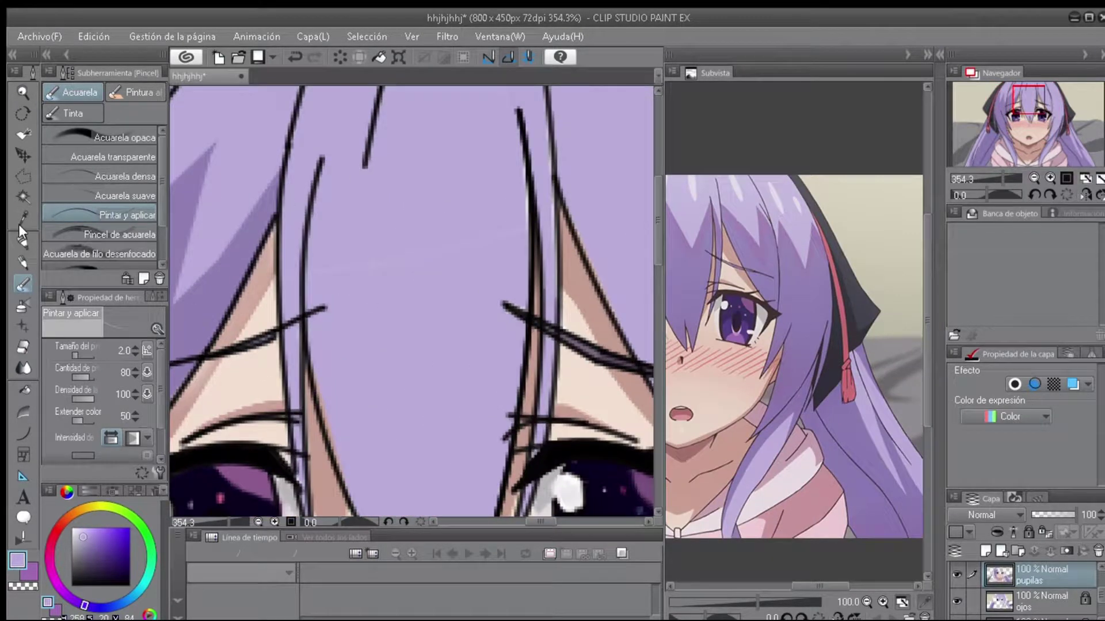
# Outline the central bangs and their thin side strands with a pointed upper edge and fill the selection with the shadow purple.
pyautogui.press('p')
pyautogui.moveTo(527, 241); pyautogui.dragTo(545, 142)
pyautogui.scroll(-3, 340, 276)
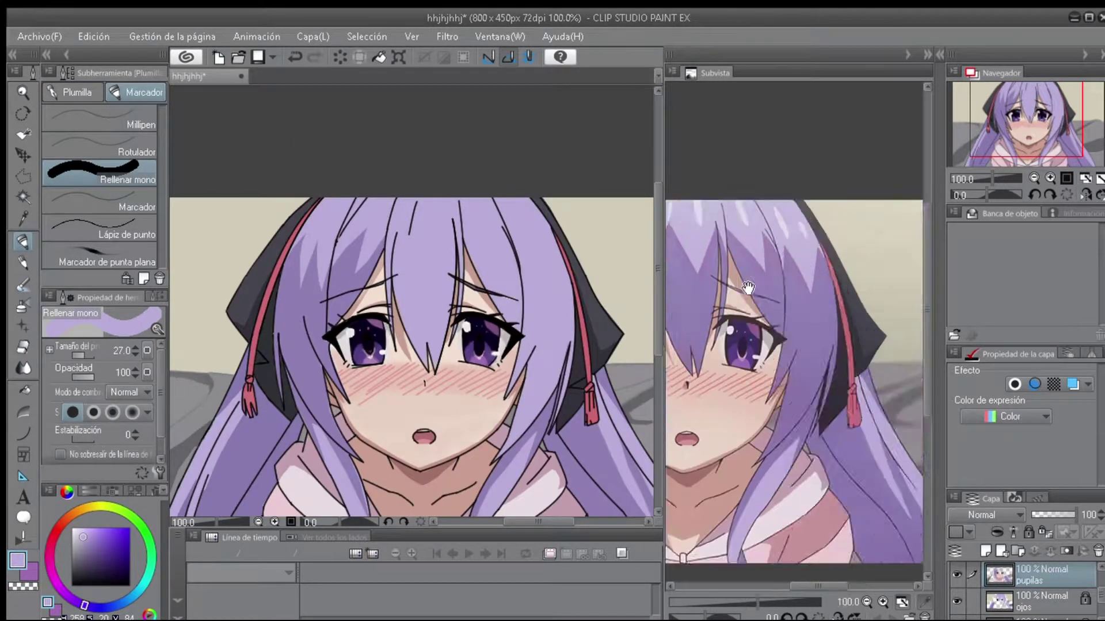
pyautogui.scroll(2, 342, 295)
pyautogui.press('m')
pyautogui.scroll(1, 306, 256)
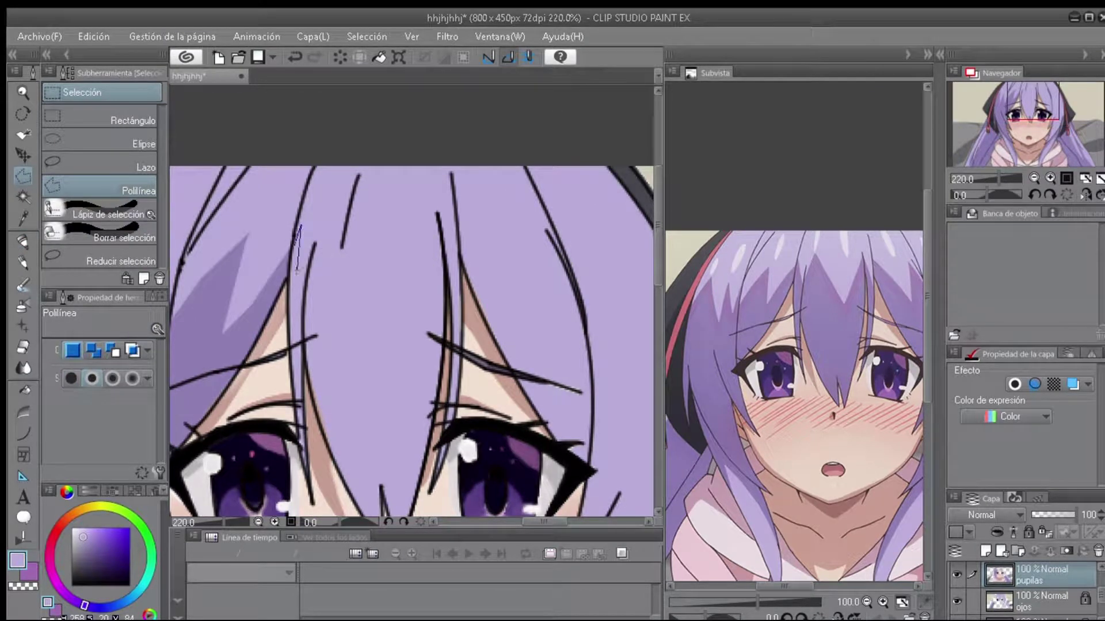
pyautogui.click(412, 292)
pyautogui.click(433, 489)
pyautogui.scroll(-2, 377, 504)
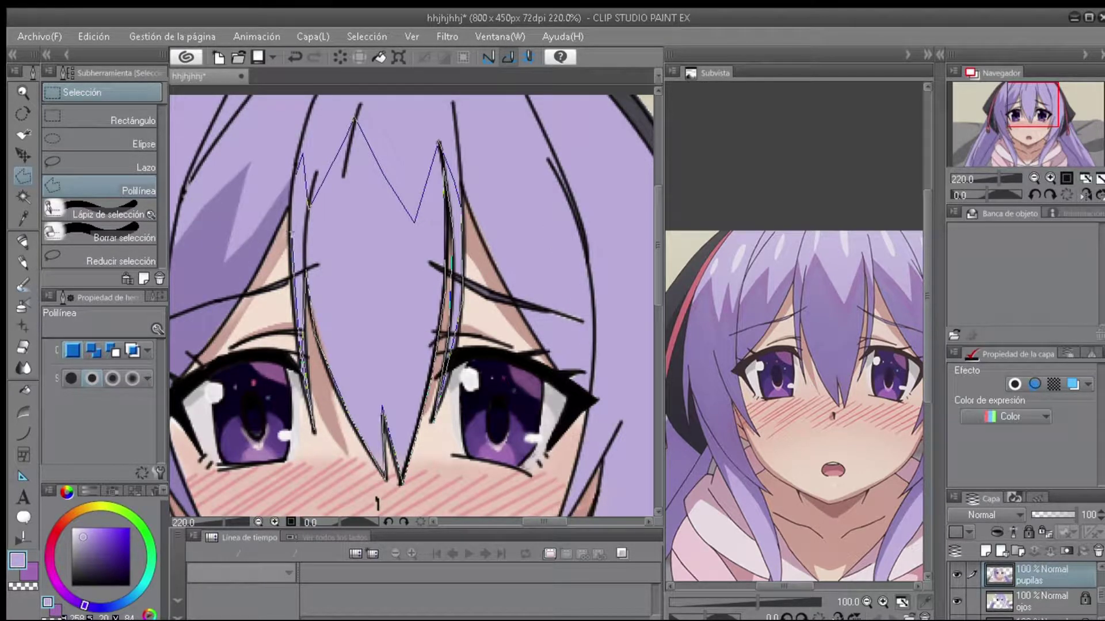
pyautogui.click(399, 483)
pyautogui.scroll(-2, 377, 259)
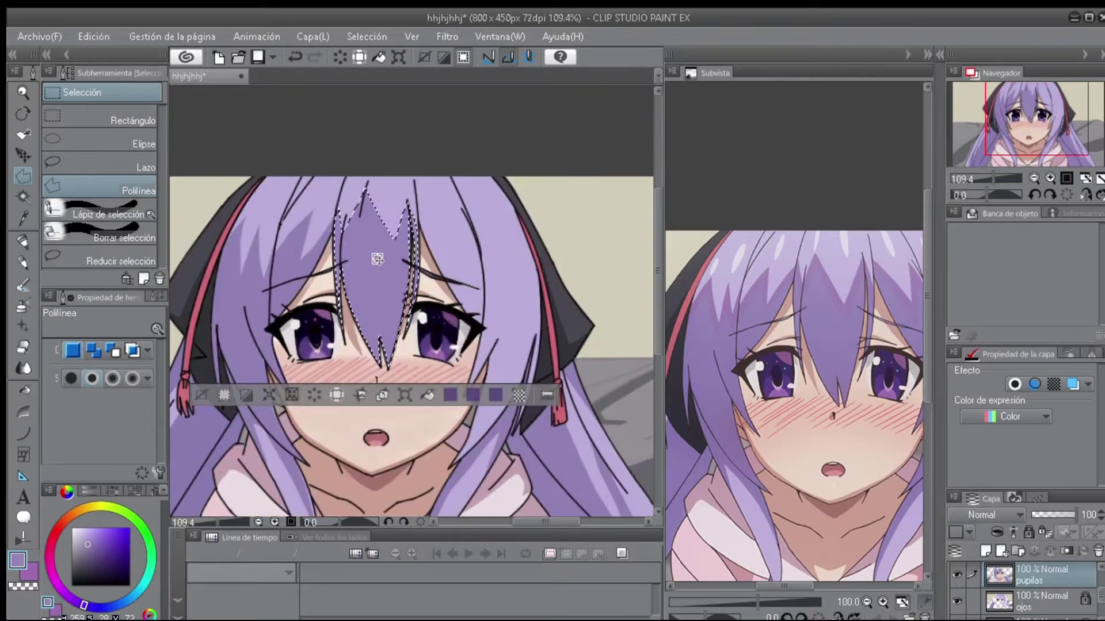
# Deselect, then select the small strand gap beside the right eye's inner corner and fill it with the shadow purple.
pyautogui.scroll(5, 377, 259)
pyautogui.hotkey('ctrl', 'd')
pyautogui.click(372, 336)
pyautogui.scroll(-1, 372, 336)
pyautogui.click(368, 379)
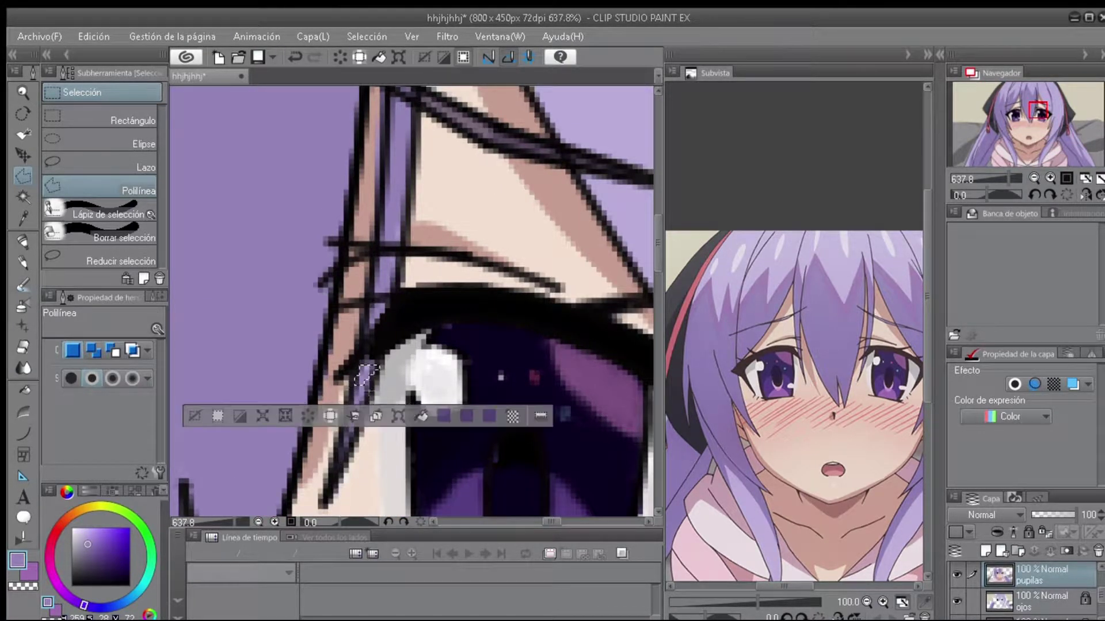
# Select the narrow purple sliver between the strand lines above the right eye, fill it with the skin shadow colour, and deselect.
pyautogui.scroll(-2, 368, 380)
pyautogui.scroll(4, 369, 380)
pyautogui.click(383, 214)
pyautogui.click(359, 383)
pyautogui.click(382, 407)
pyautogui.click(394, 408)
pyautogui.click(394, 214)
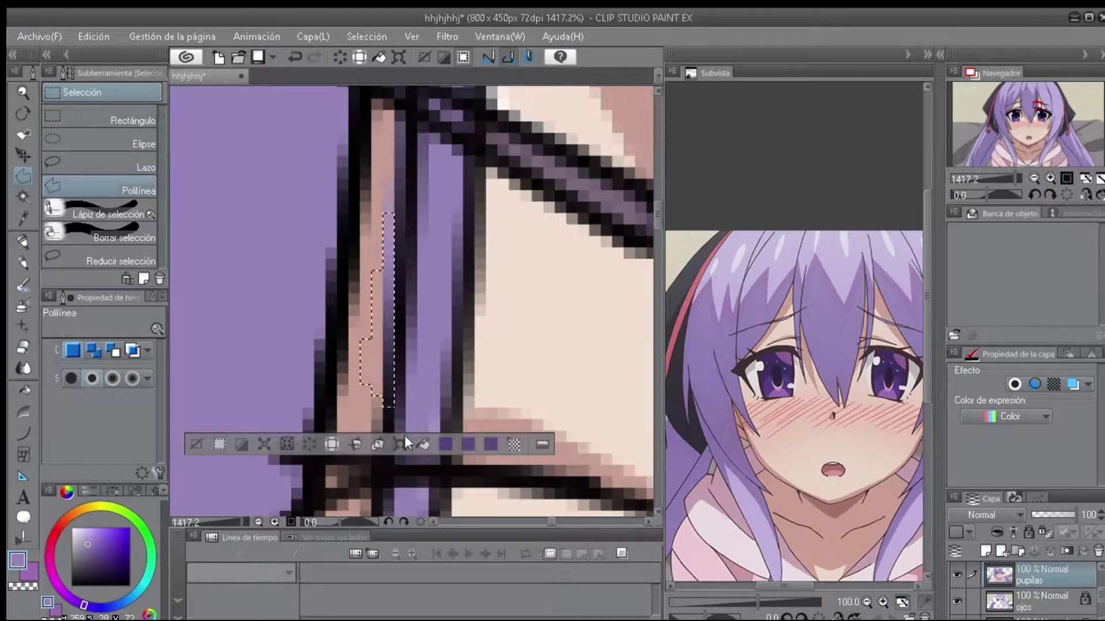
pyautogui.click(422, 443)
pyautogui.scroll(-20, 387, 171)
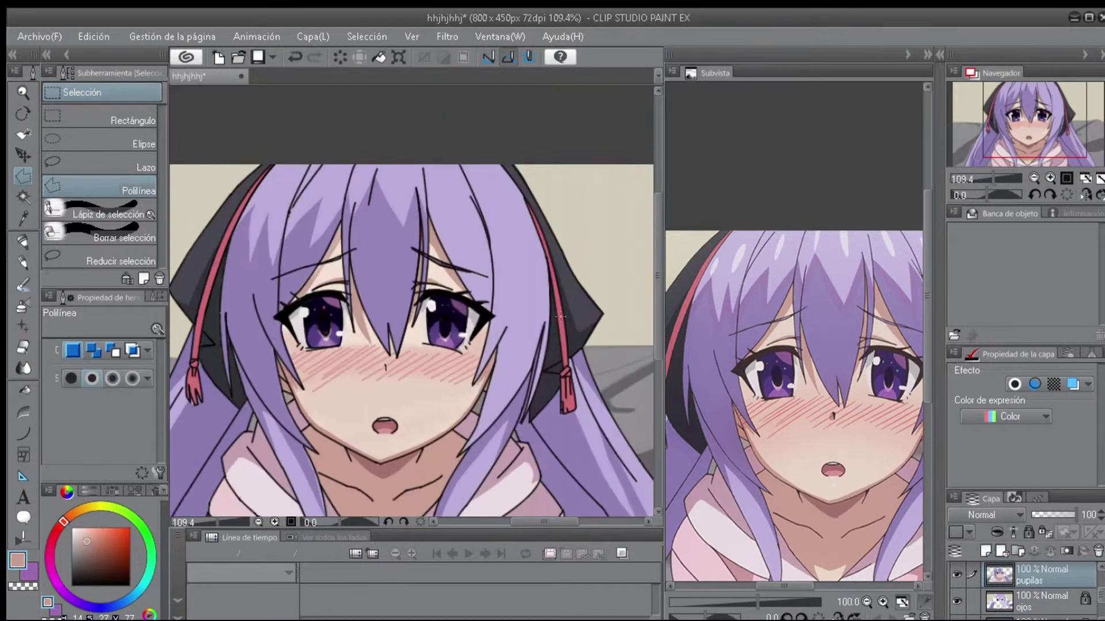
# Outline the right side bangs with a zigzag upper edge, fill them with the sampled shadow purple, and deselect.
pyautogui.scroll(3, 553, 368)
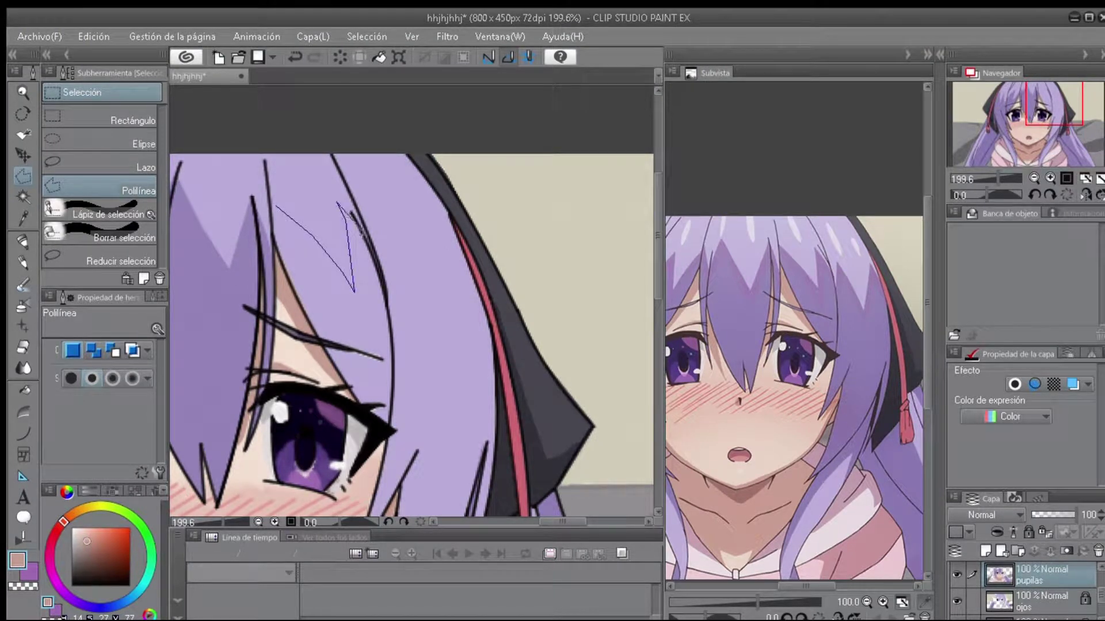
pyautogui.click(373, 227)
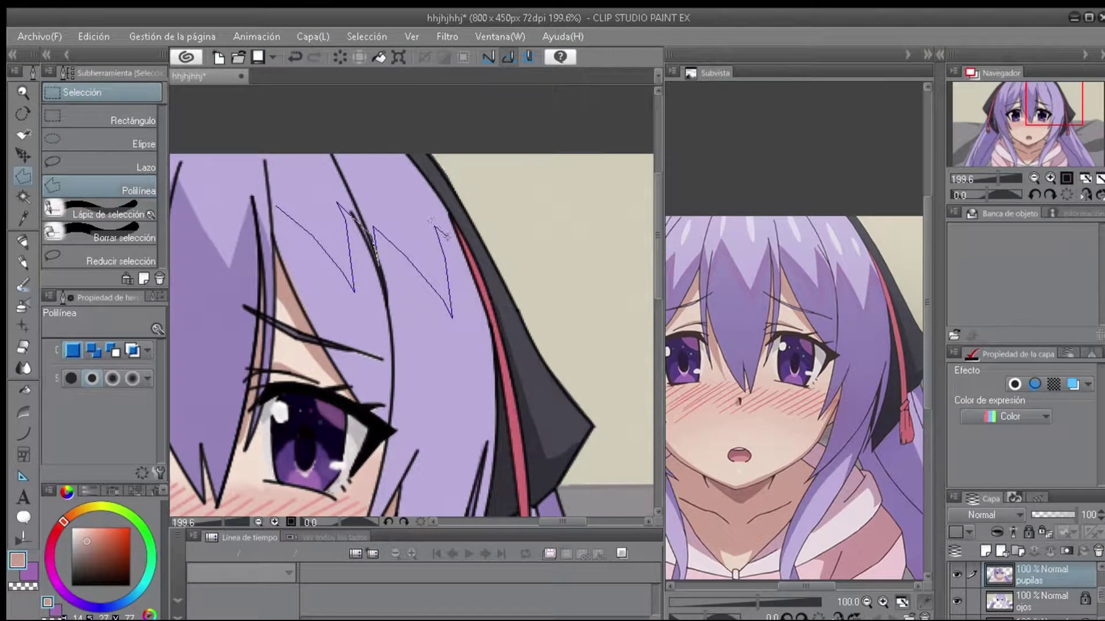
pyautogui.moveTo(487, 330); pyautogui.dragTo(501, 40)
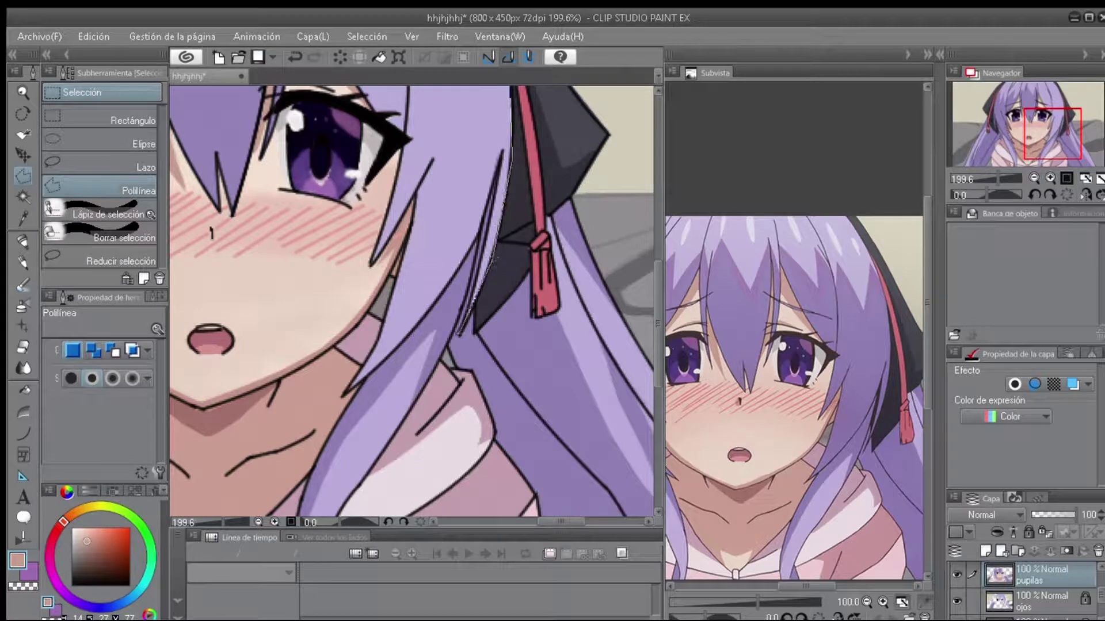
pyautogui.scroll(5, 438, 374)
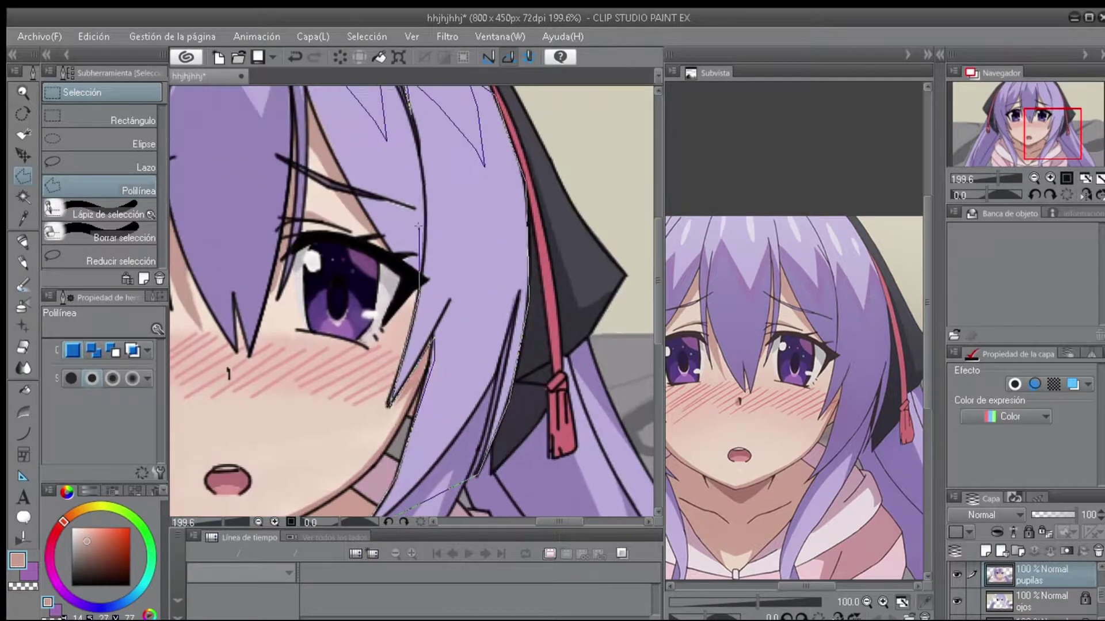
pyautogui.doubleClick(461, 477)
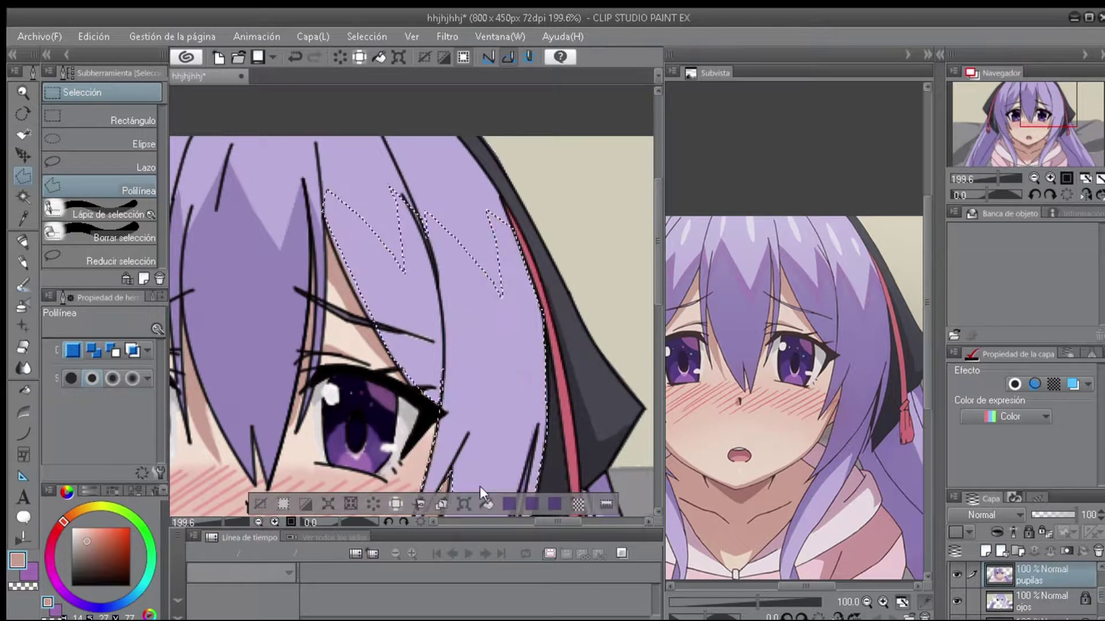
pyautogui.keyDown('alt'); pyautogui.click(438, 345); pyautogui.keyUp('alt')
pyautogui.scroll(5, 415, 368)
pyautogui.hotkey('ctrl', 'd')
# Touch up the lash tip and line ends at the right eye's outer corner with the Suave airbrush and sampled black.
pyautogui.press('b')
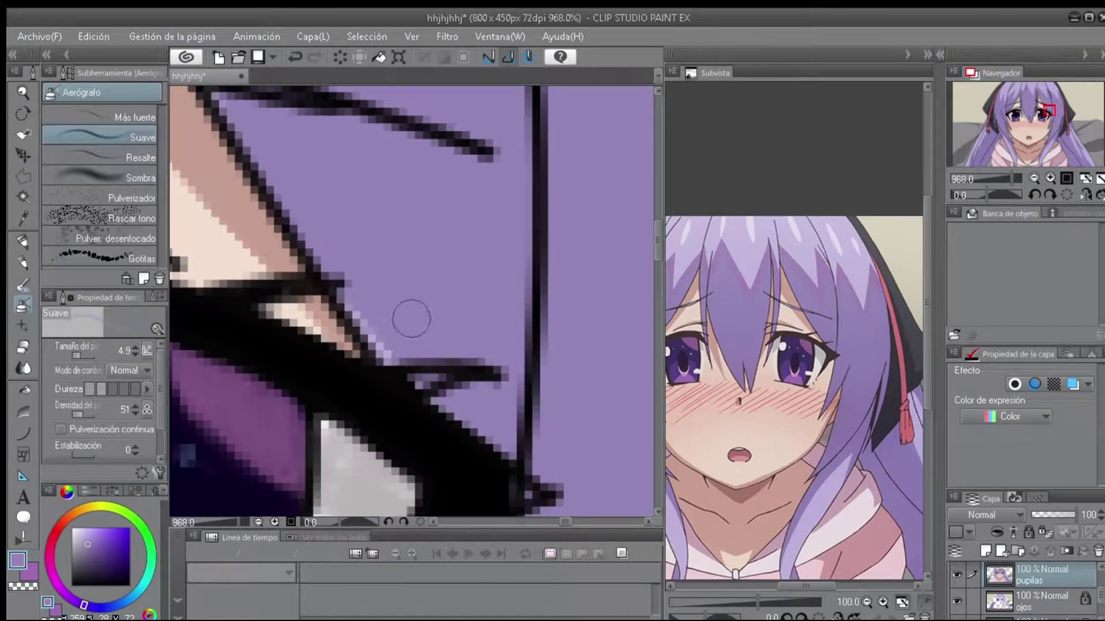
pyautogui.scroll(-3, 502, 423)
pyautogui.keyDown('alt'); pyautogui.click(502, 423); pyautogui.keyUp('alt')
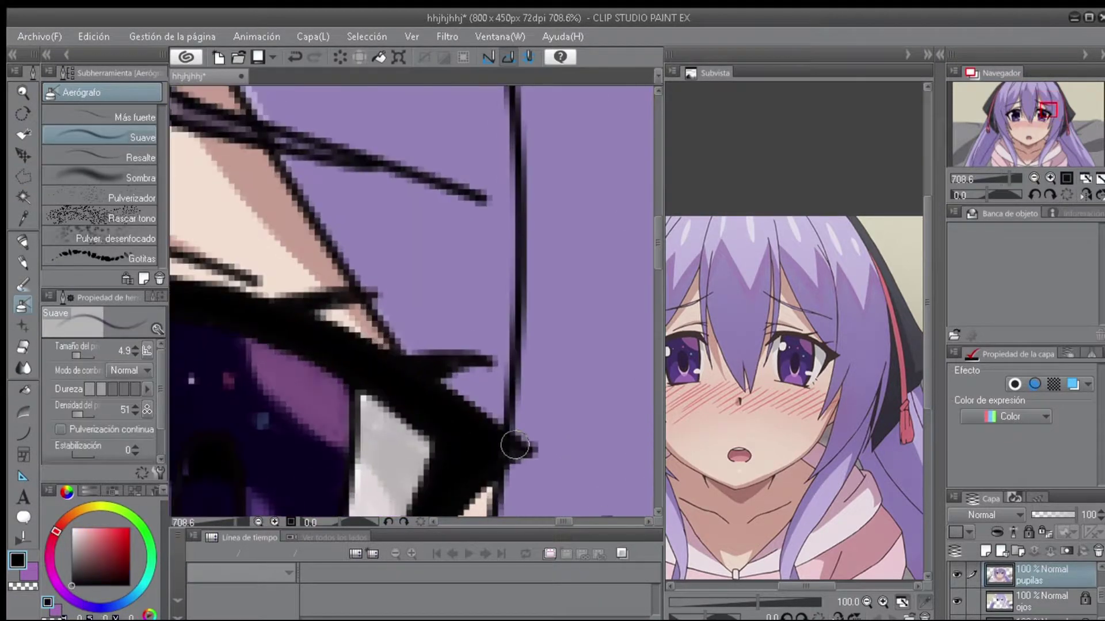
pyautogui.scroll(2, 520, 403)
pyautogui.scroll(-3, 538, 345)
pyautogui.scroll(4, 486, 170)
# Sample the shadow purple and paint over the stray light pixels along the right side bangs' inner edge with the Pintar y aplicar brush.
pyautogui.keyDown('alt'); pyautogui.click(454, 179); pyautogui.keyUp('alt')
pyautogui.press('p')
pyautogui.press('b')
pyautogui.scroll(3, 501, 369)
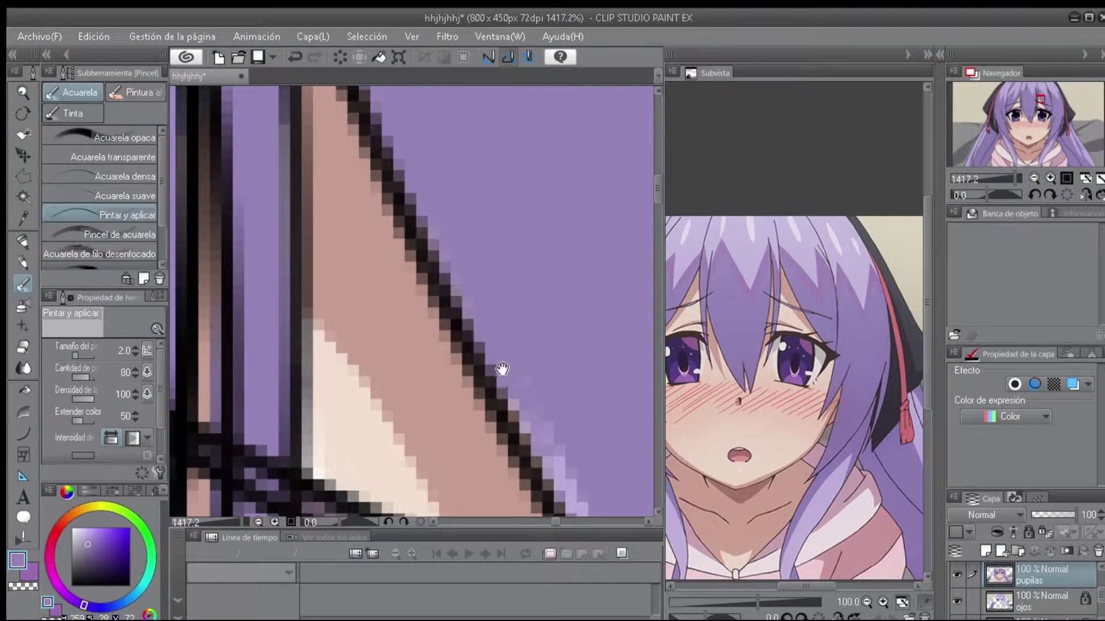
pyautogui.scroll(-2, 498, 370)
pyautogui.moveTo(479, 288); pyautogui.dragTo(491, 201)
pyautogui.scroll(-6, 491, 201)
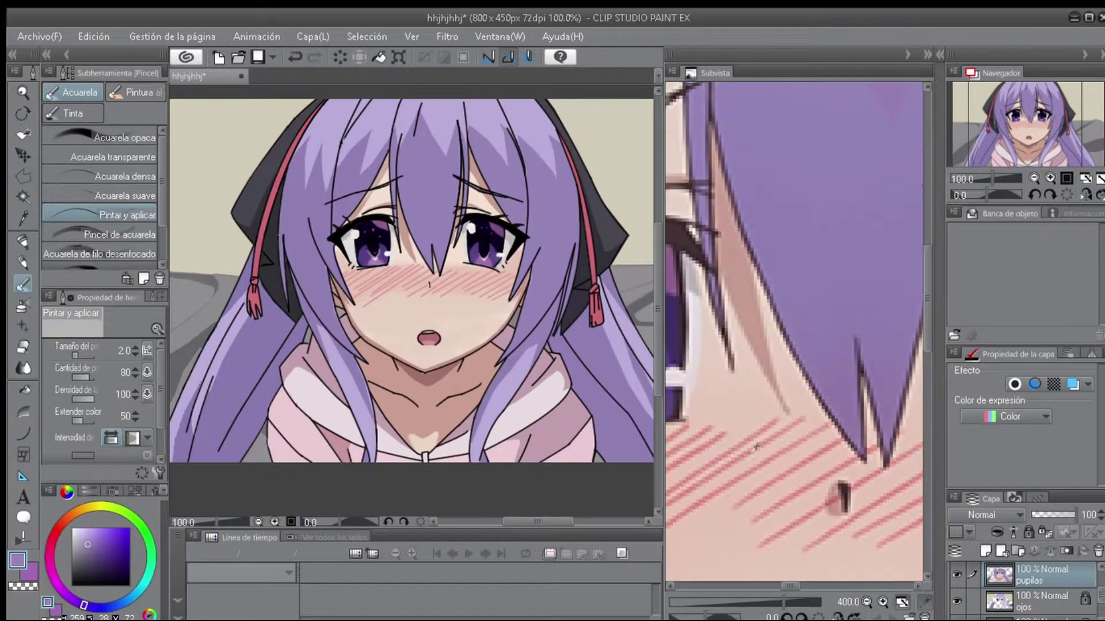
# Sample the skin colour beside the nose mark and touch up the area around it.
pyautogui.keyDown('alt'); pyautogui.click(428, 292); pyautogui.keyUp('alt')
pyautogui.scroll(4, 429, 293)
pyautogui.scroll(-5, 518, 287)
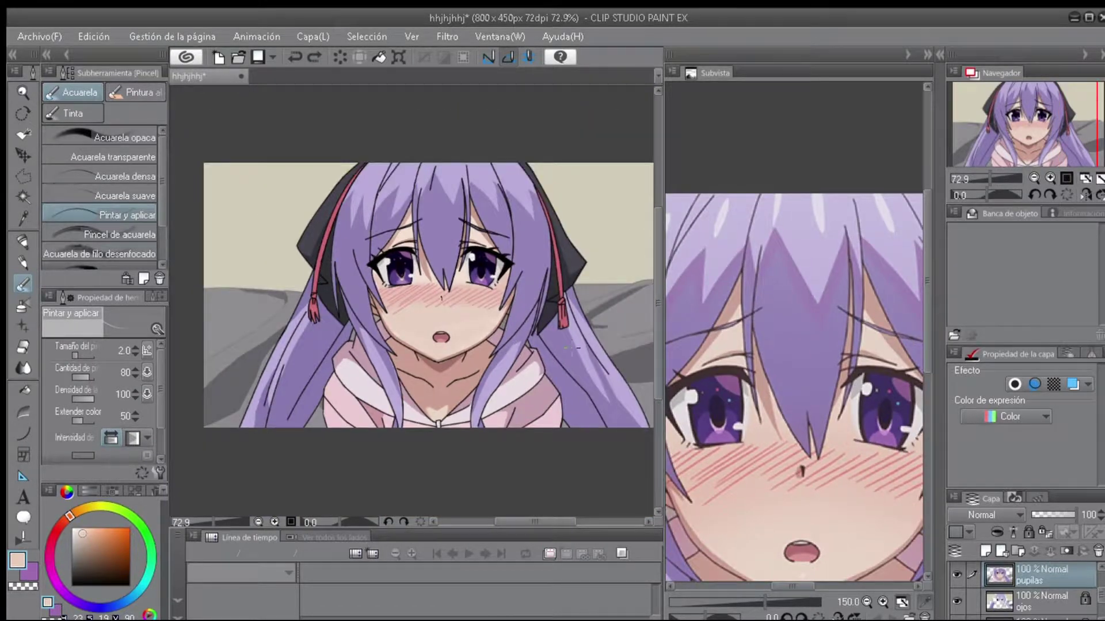
# Begin a polyline selection along the zigzag shadow edge of the left side bangs, with mauve as the drawing colour.
pyautogui.scroll(8, 572, 348)
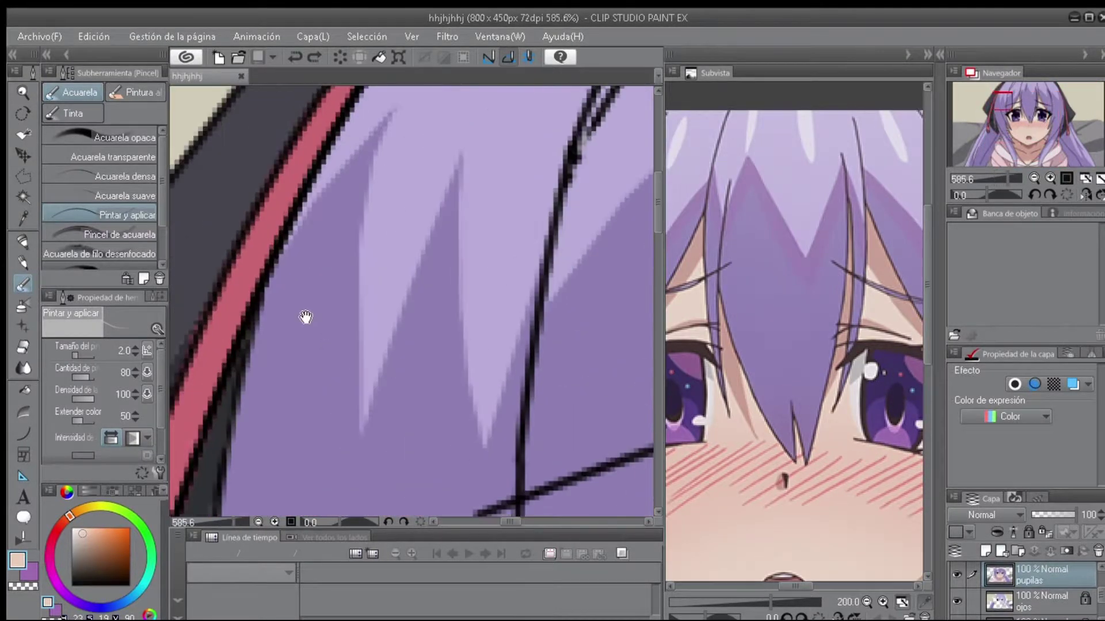
pyautogui.press('m')
pyautogui.click(282, 262)
pyautogui.click(357, 428)
pyautogui.click(460, 191)
pyautogui.click(483, 449)
pyautogui.scroll(-2, 473, 323)
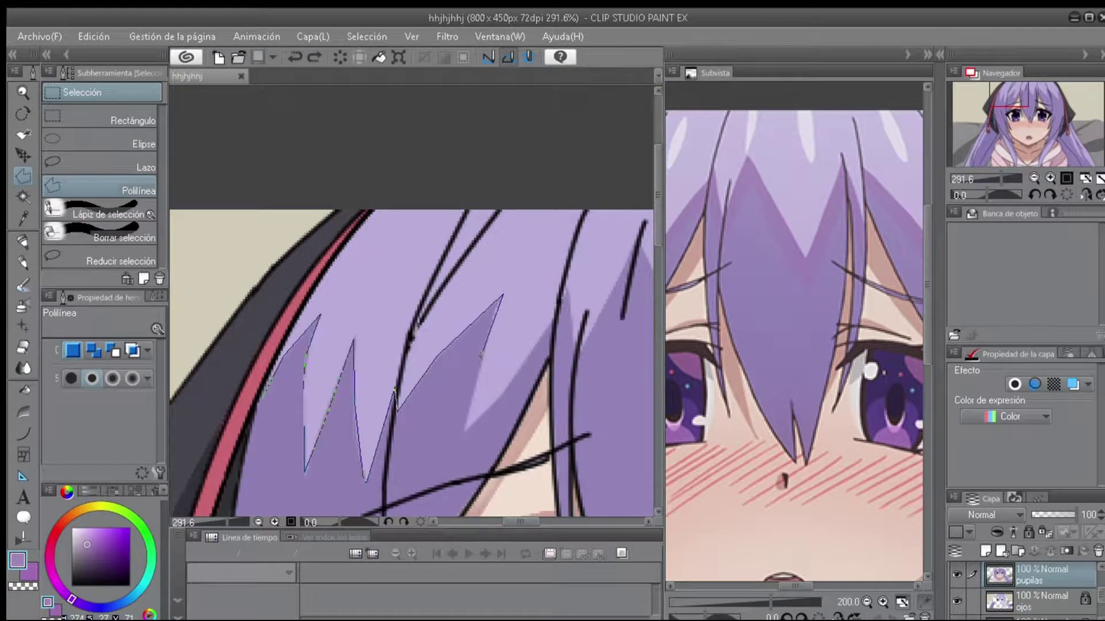
# Continue the polyline selection along the shadow's zigzag edge across the central bangs and into the right side bangs.
pyautogui.click(560, 300)
pyautogui.click(321, 291)
pyautogui.click(380, 190)
pyautogui.click(462, 315)
pyautogui.click(494, 207)
pyautogui.click(521, 288)
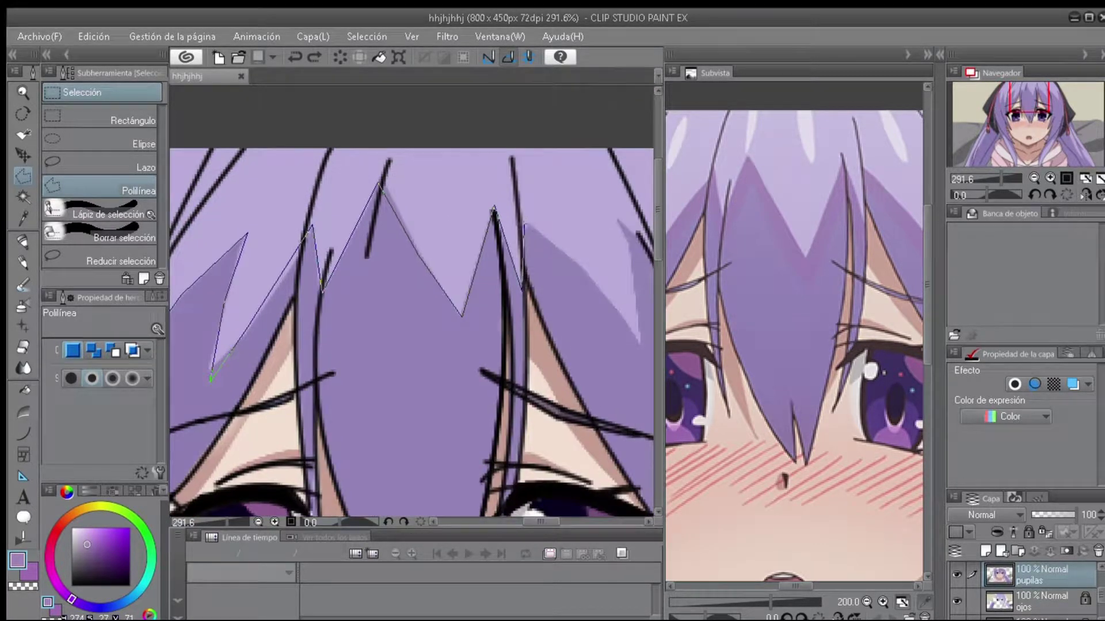
pyautogui.click(638, 335)
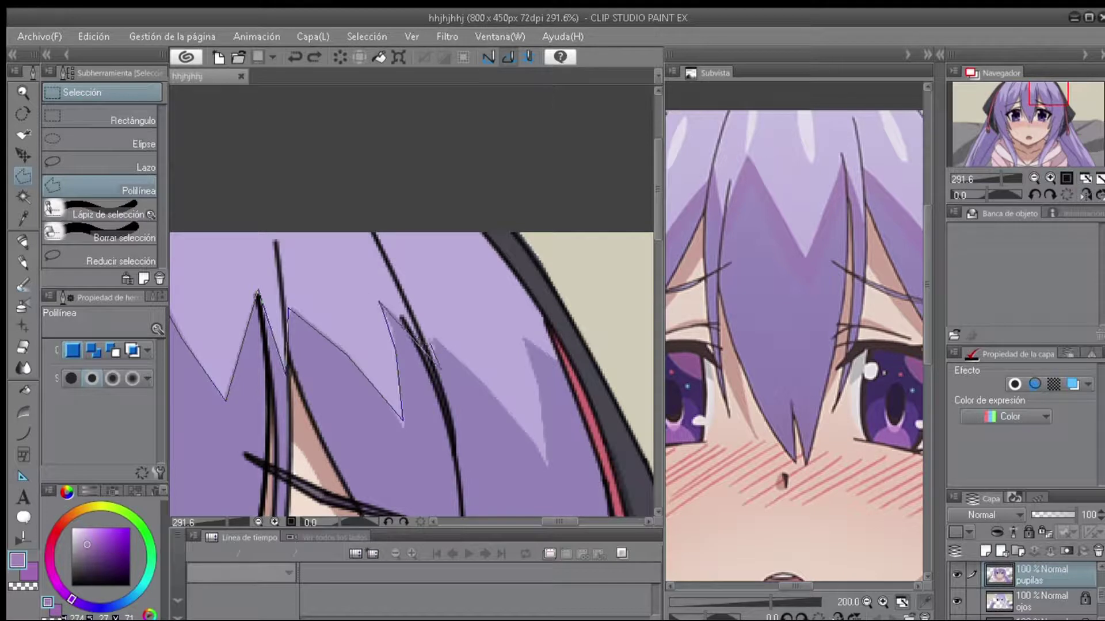
# Trace a parallel lower zigzag back to the left side bangs and close the selection as a narrow band.
pyautogui.scroll(-1, 554, 364)
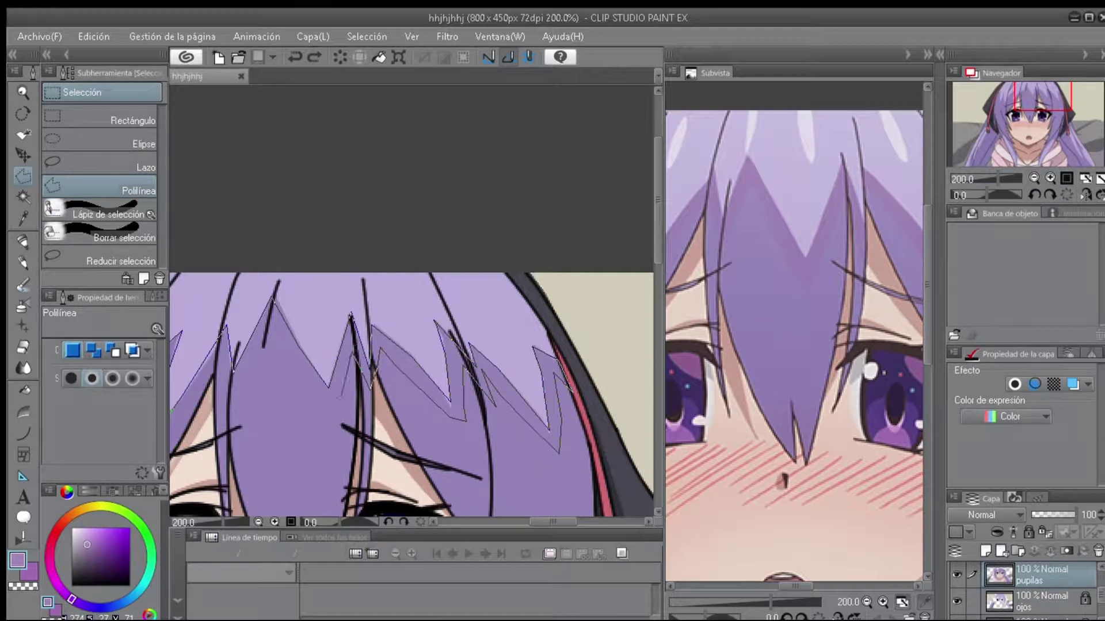
pyautogui.scroll(-3, 236, 345)
pyautogui.scroll(-2, 411, 345)
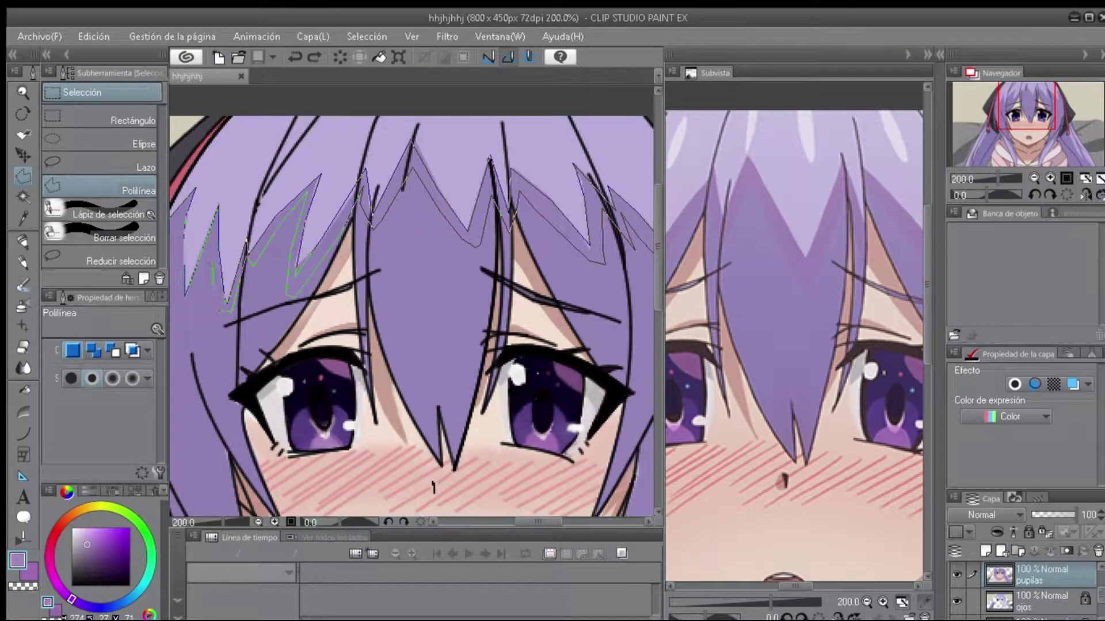
pyautogui.scroll(2, 411, 316)
pyautogui.press('Return')
# Fill the zigzag band below the bangs' shadow edge with mauve and deselect.
pyautogui.scroll(-3, 486, 385)
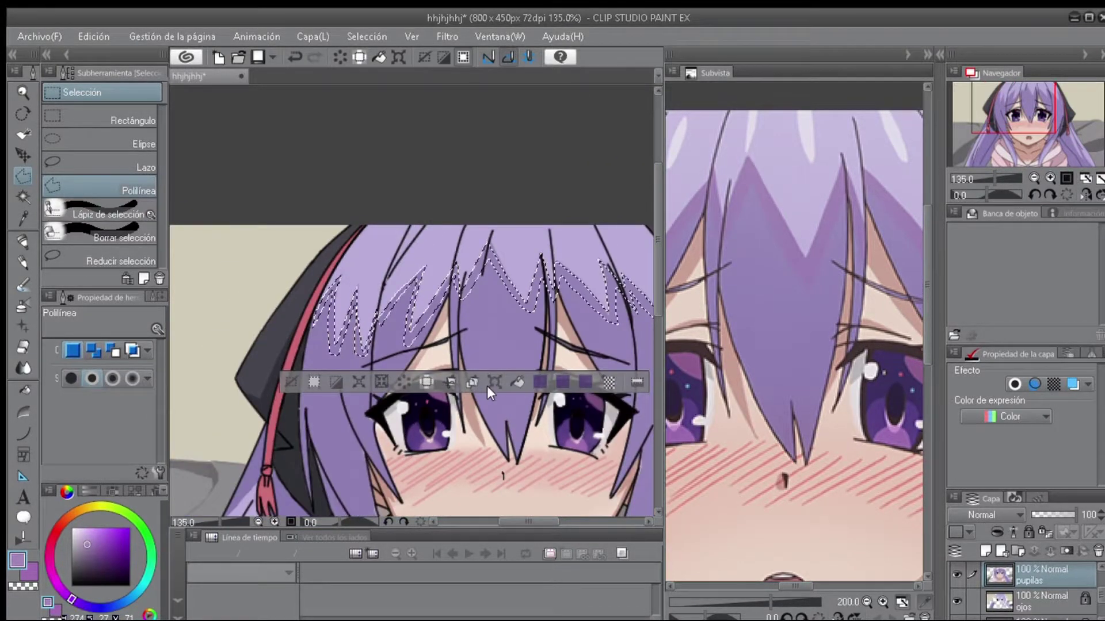
pyautogui.scroll(3, 345, 360)
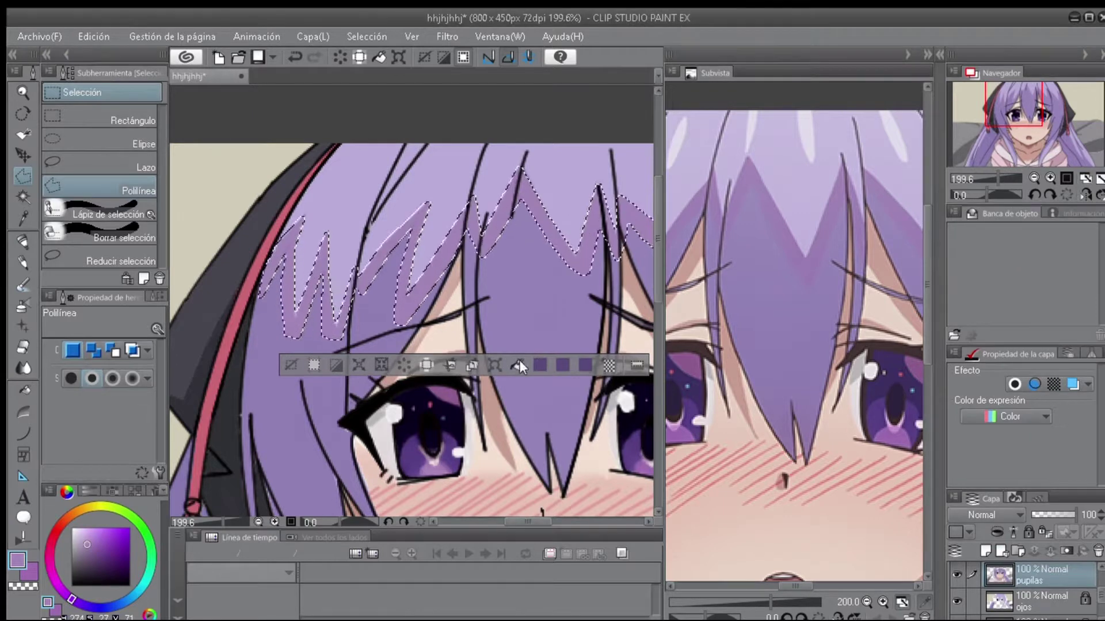
pyautogui.scroll(-5, 520, 360)
pyautogui.hotkey('ctrl', 'd')
pyautogui.scroll(4, 327, 275)
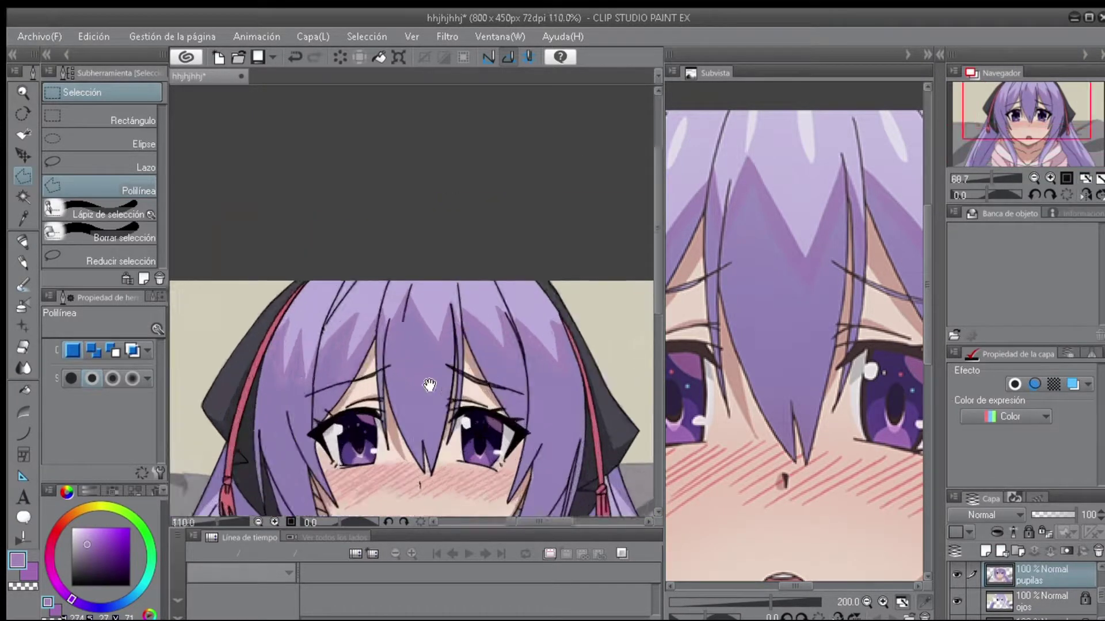
pyautogui.scroll(2, 794, 346)
pyautogui.click(46, 147)
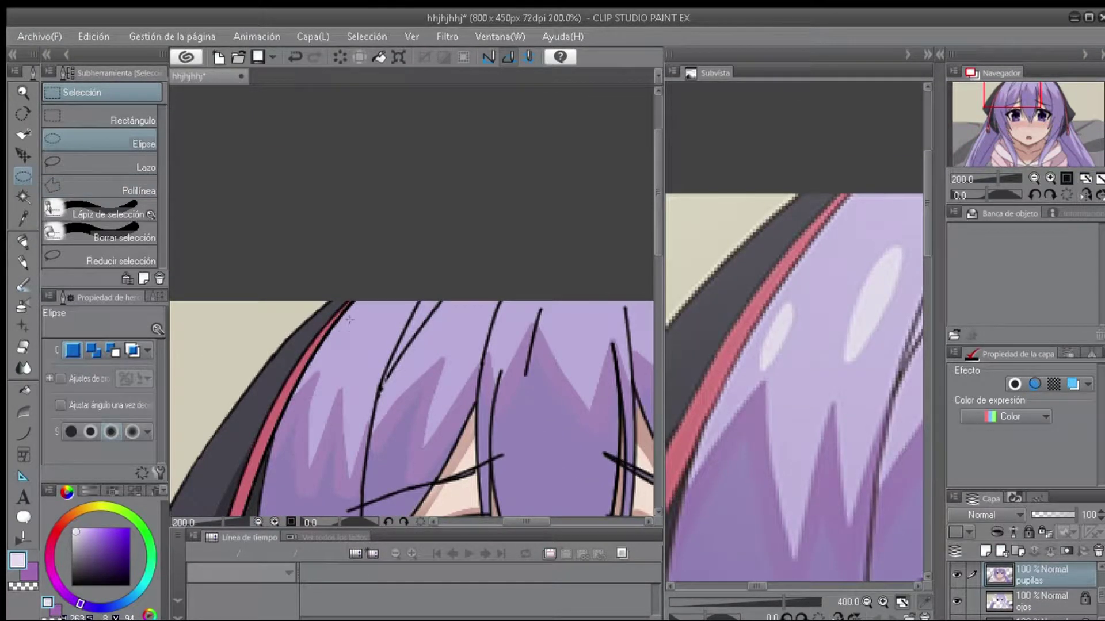
pyautogui.moveTo(336, 322); pyautogui.dragTo(346, 348)
pyautogui.hotkey('ctrl', 'd')
pyautogui.scroll(1, 516, 368)
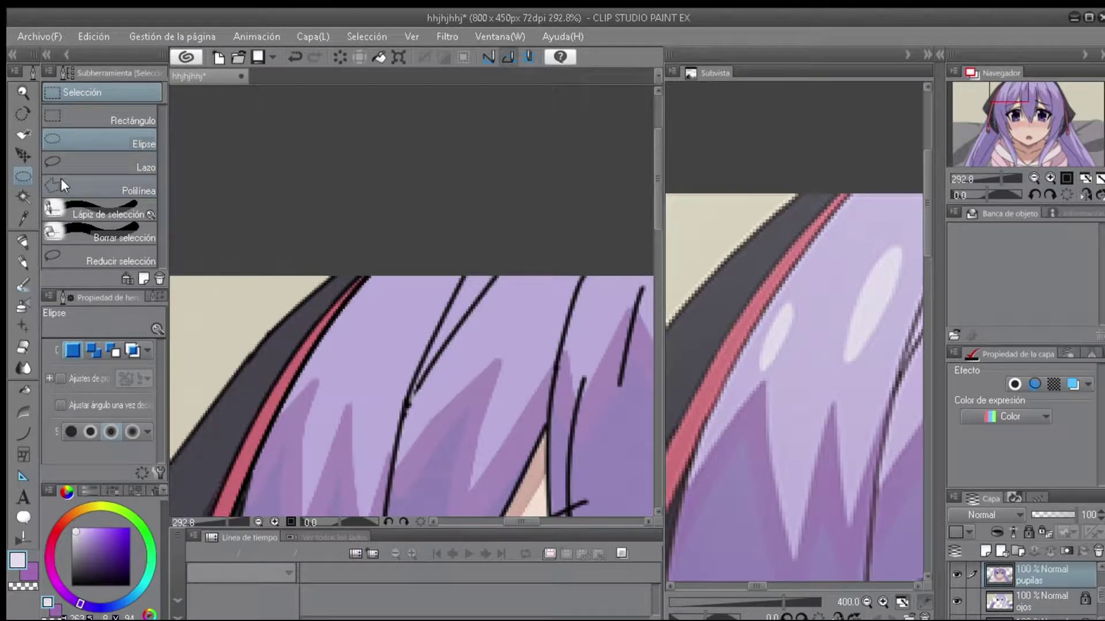
pyautogui.click(86, 187)
pyautogui.scroll(2, 363, 463)
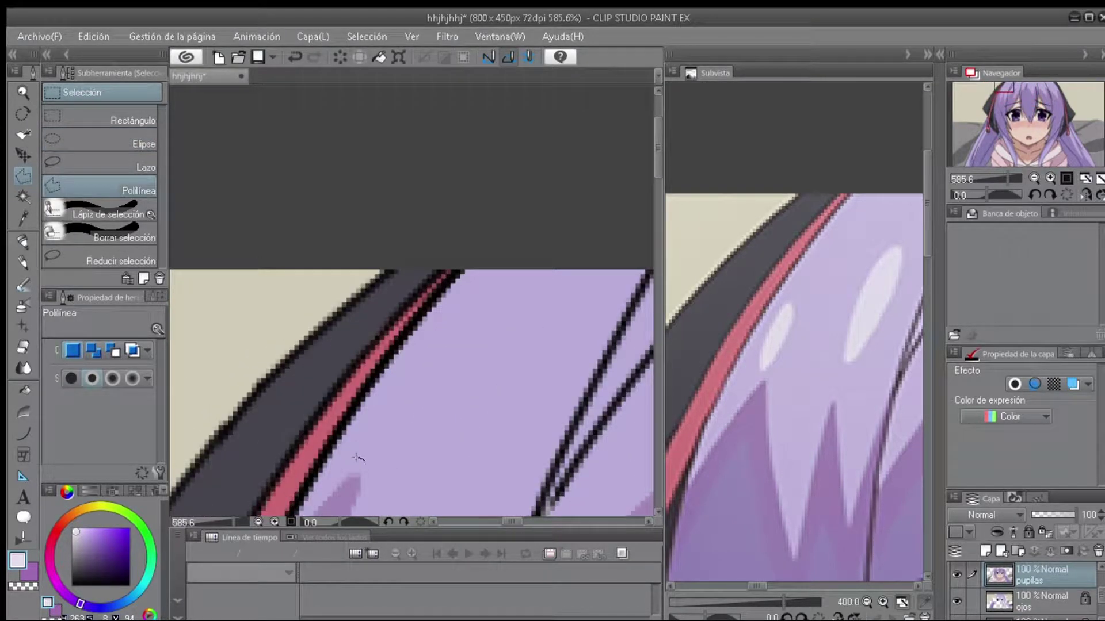
pyautogui.scroll(-1, 363, 459)
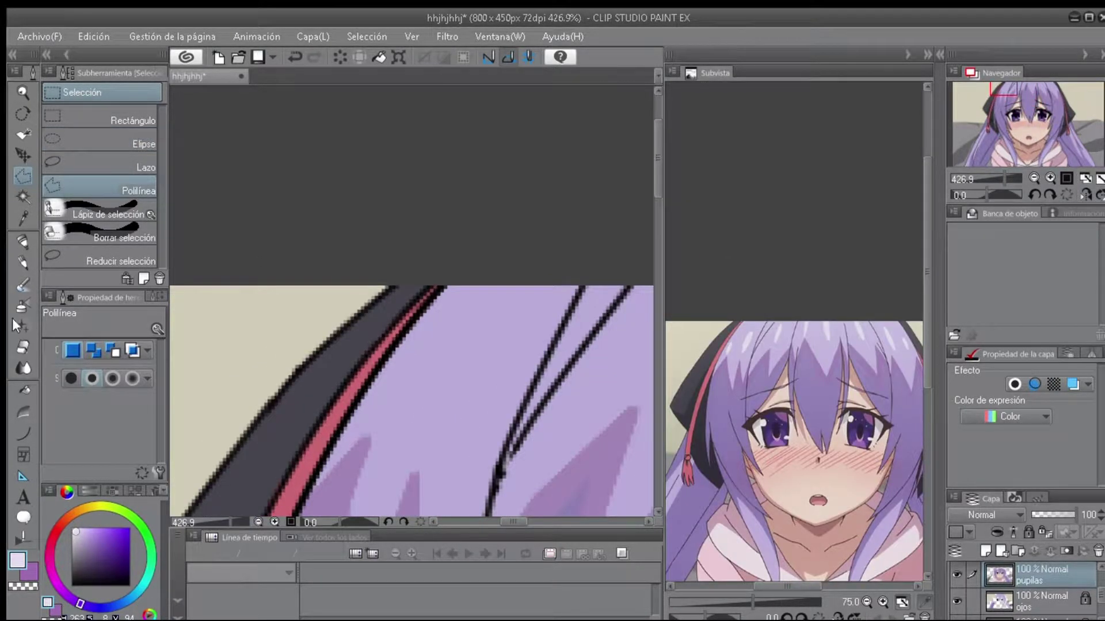
# Paint a small pale lavender oval highlight beside the red ribbon on the left bangs with the Rellenar mono marker.
pyautogui.click(22, 241)
pyautogui.scroll(2, 396, 436)
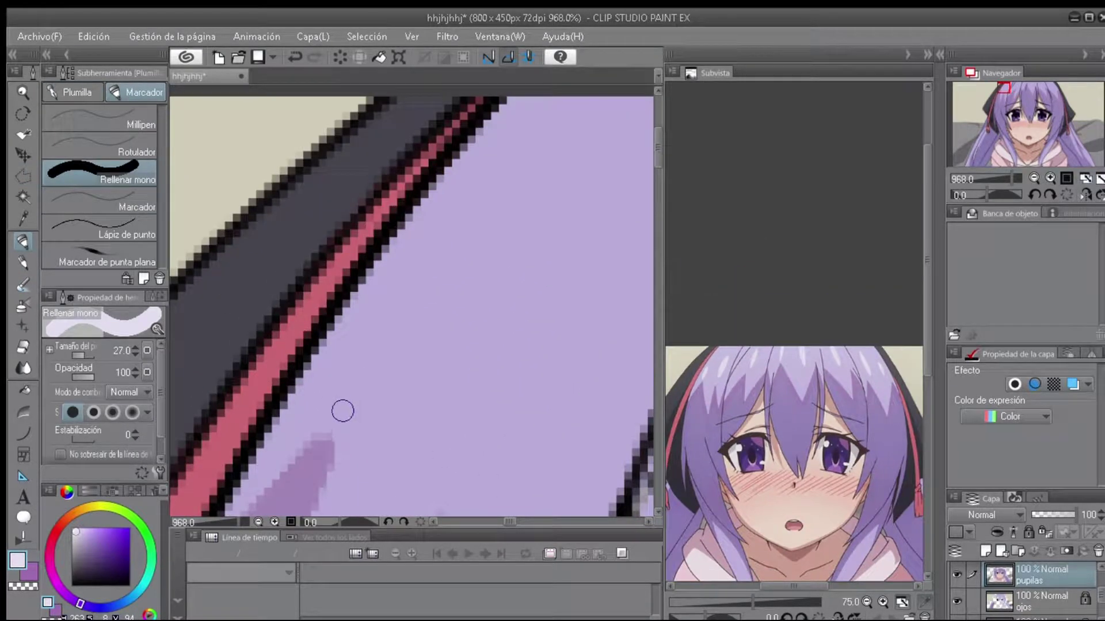
pyautogui.moveTo(342, 411); pyautogui.dragTo(364, 405)
# Set the Pintar y aplicar brush to size 6 and paint a second pale oval highlight next to the first.
pyautogui.press('b')
pyautogui.scroll(-5, 291, 382)
pyautogui.scroll(4, 291, 382)
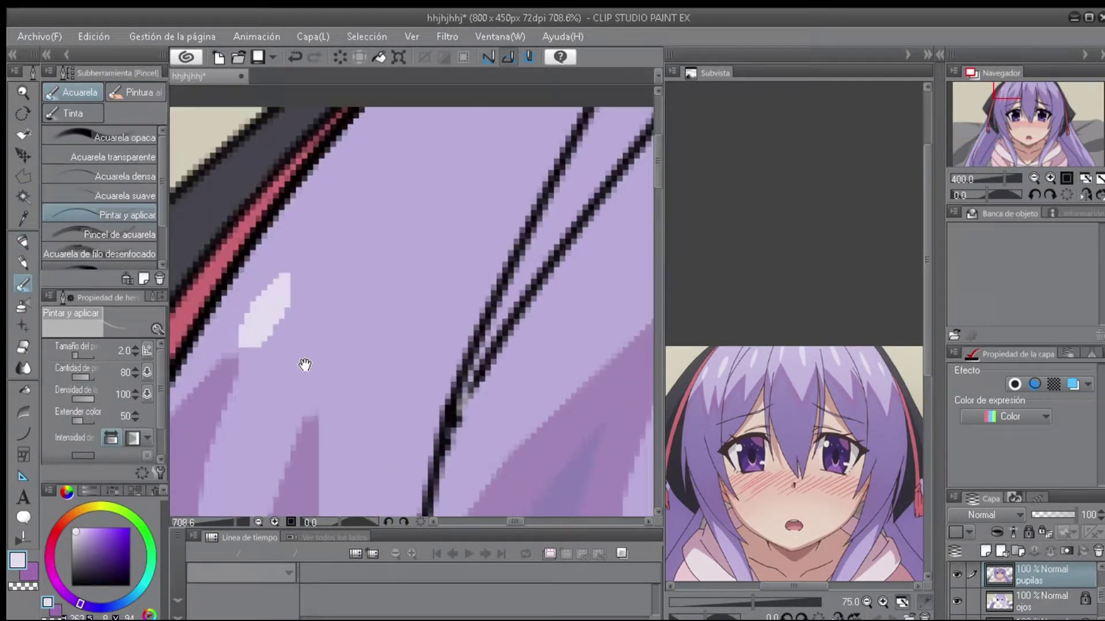
pyautogui.click(134, 340)
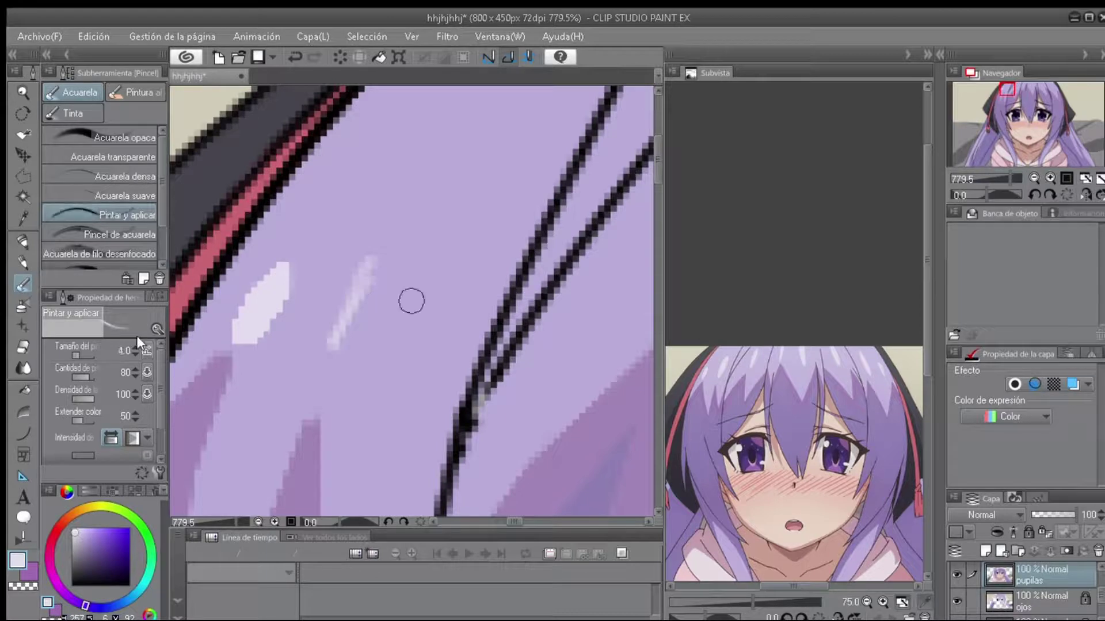
pyautogui.click(135, 348)
pyautogui.moveTo(366, 264); pyautogui.dragTo(345, 340)
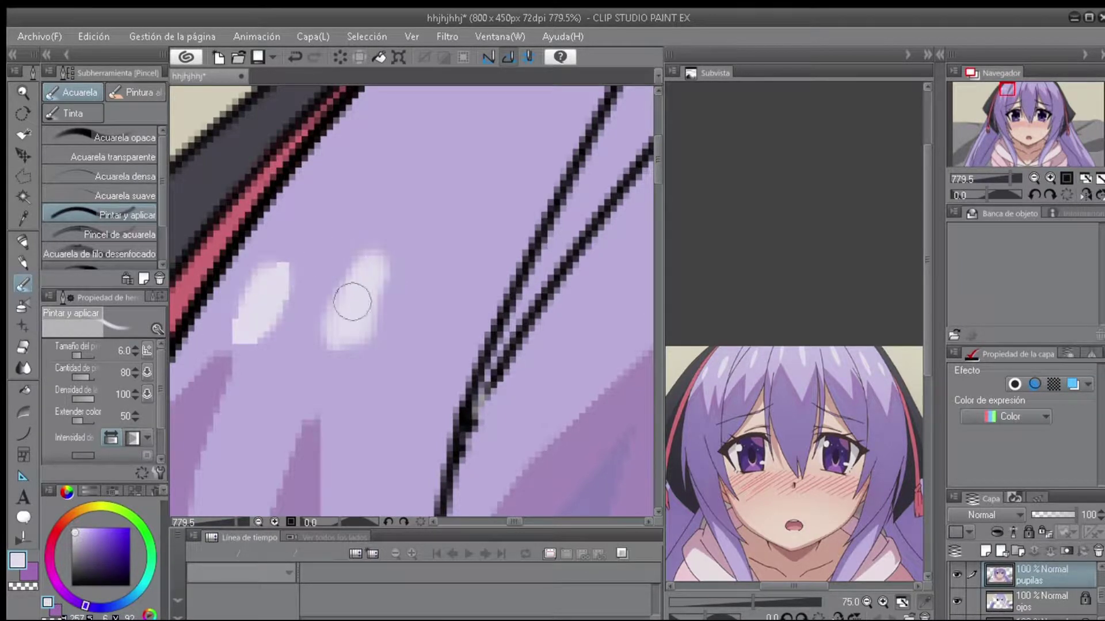
# Undo the last stroke and paint elongated pale highlights above the shadow points of the central bangs.
pyautogui.scroll(-4, 373, 275)
pyautogui.hotkey('ctrl', 'z')
pyautogui.moveTo(537, 244); pyautogui.dragTo(535, 282)
pyautogui.scroll(2, 358, 296)
pyautogui.hscroll(2, 501, 267)
pyautogui.scroll(2, 549, 292)
pyautogui.hscroll(2, 549, 292)
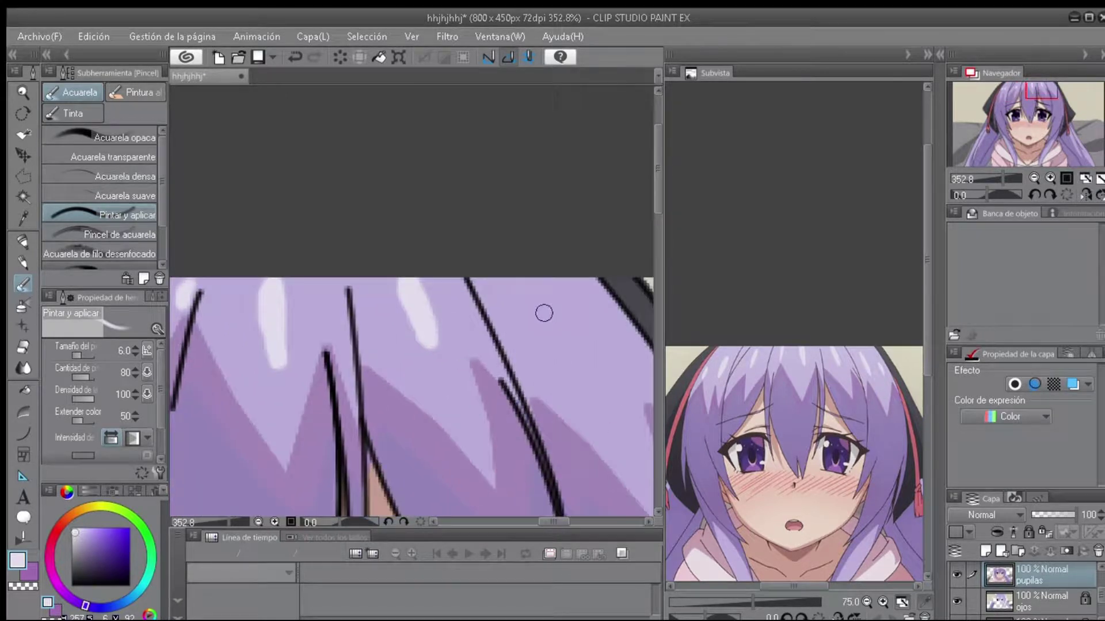
# Paint two oval highlights on the right side bangs and trim the edges of the right and central highlights with the base purple.
pyautogui.scroll(-2, 533, 301)
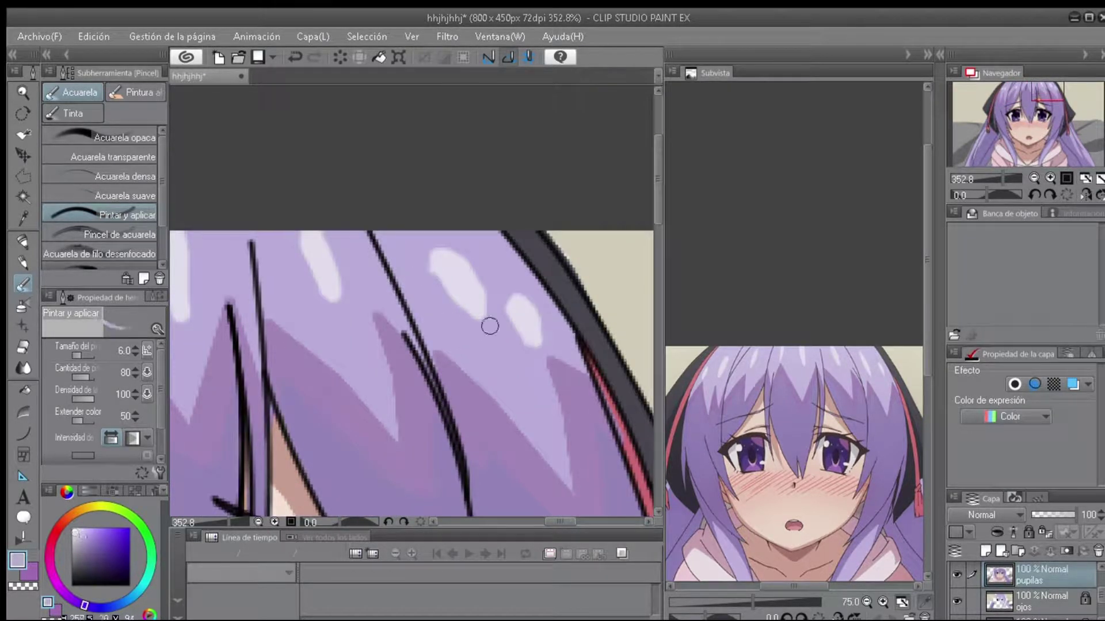
pyautogui.scroll(2, 469, 291)
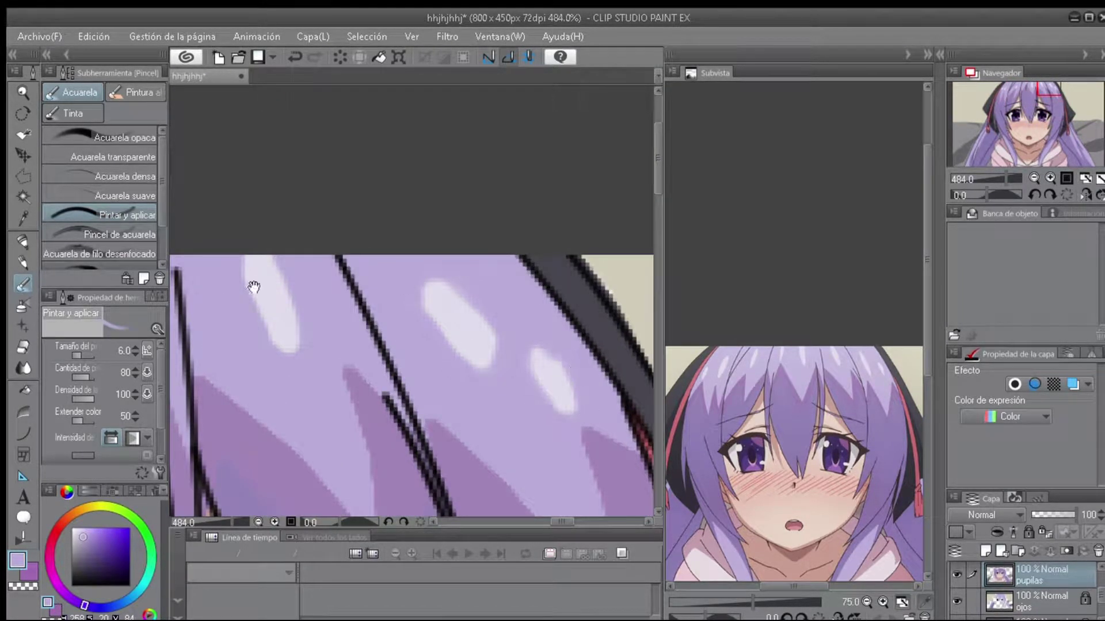
pyautogui.scroll(-3, 271, 241)
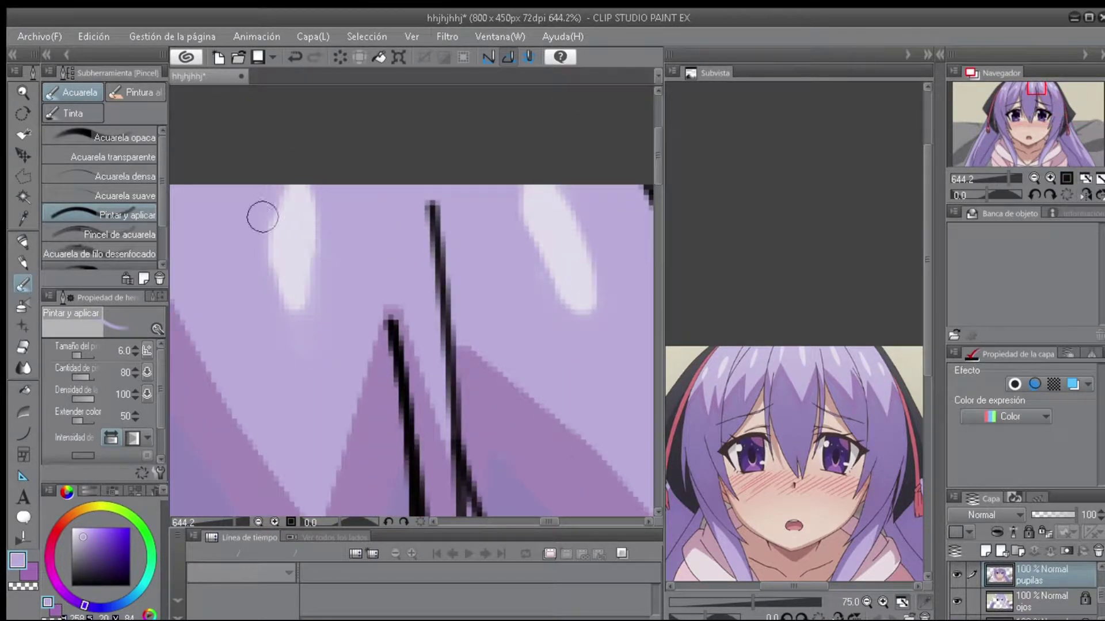
pyautogui.scroll(-4, 401, 258)
# Enlarge the pale highlights on the strands left of centre and trim their outlines with the base purple.
pyautogui.scroll(3, 401, 257)
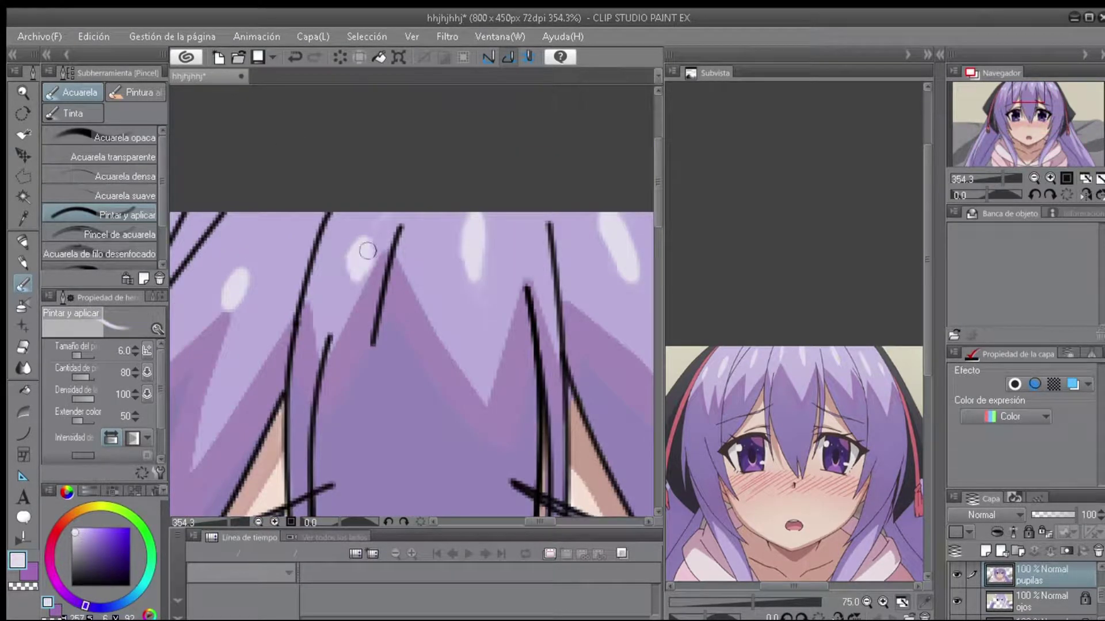
pyautogui.scroll(-3, 368, 251)
pyautogui.scroll(4, 316, 153)
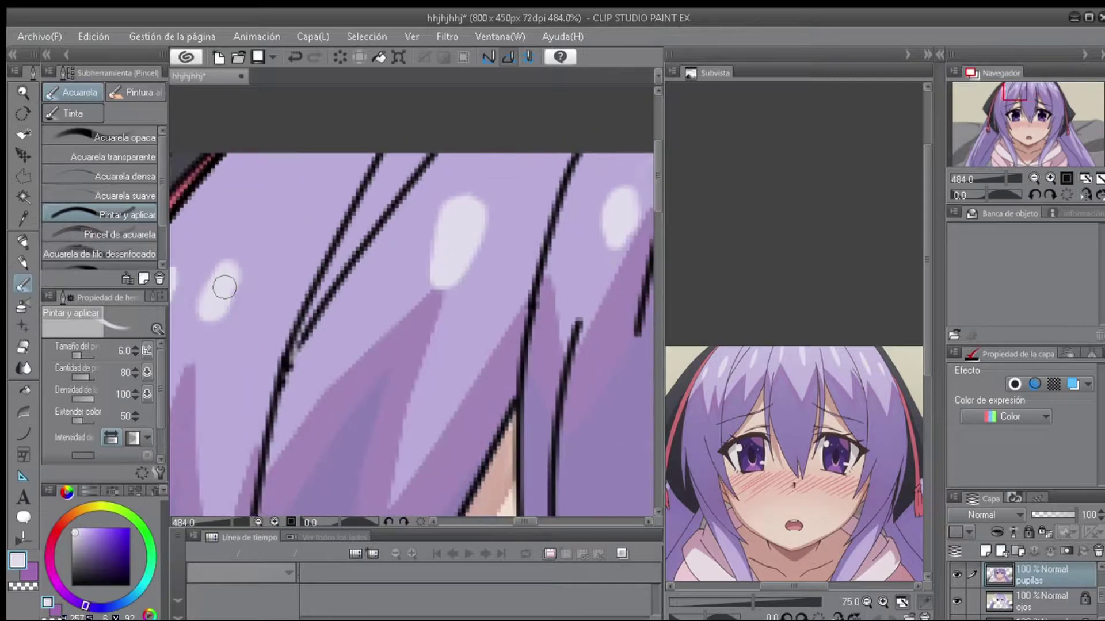
pyautogui.scroll(5, 224, 286)
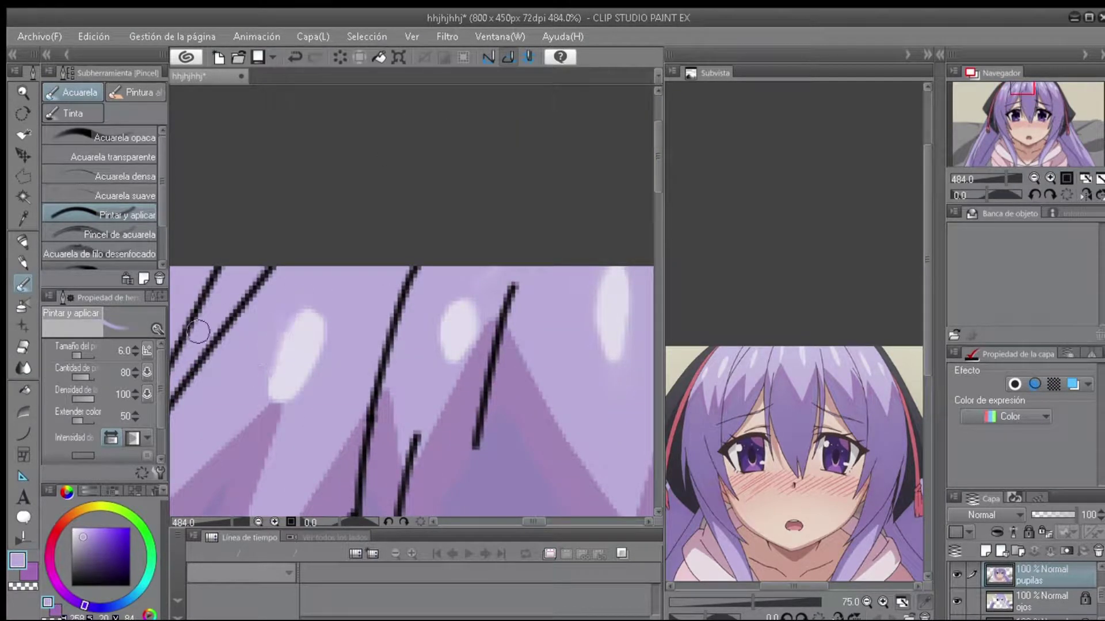
# Extend the highlight beside the short central strand line up to the canvas's upper edge and refine its outline.
pyautogui.scroll(-3, 197, 332)
pyautogui.scroll(3, 373, 307)
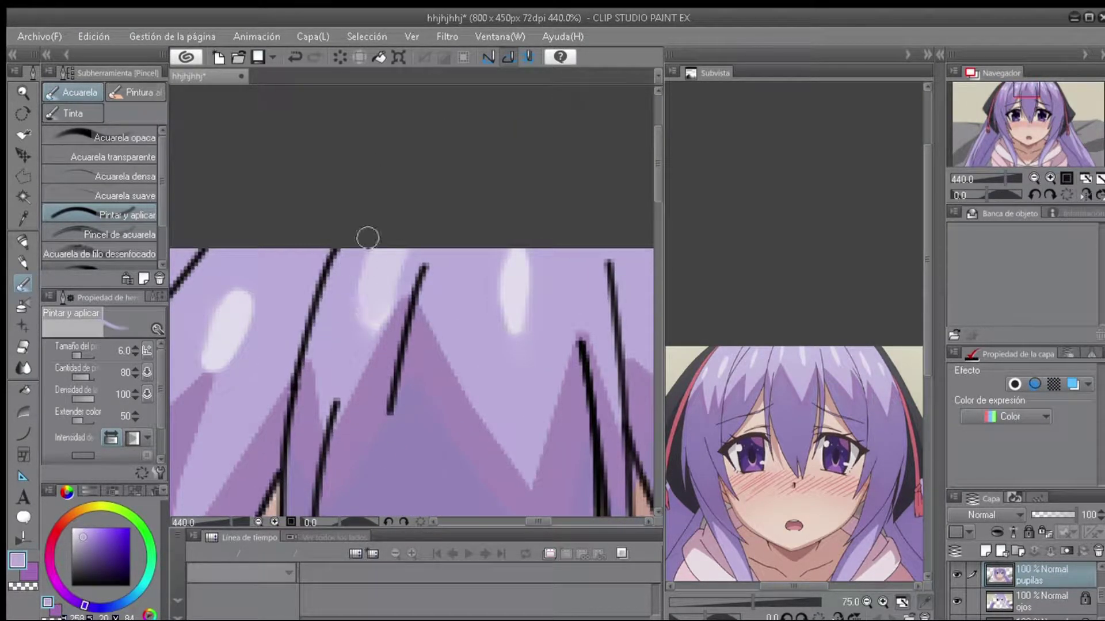
pyautogui.scroll(-3, 365, 327)
pyautogui.scroll(5, 257, 177)
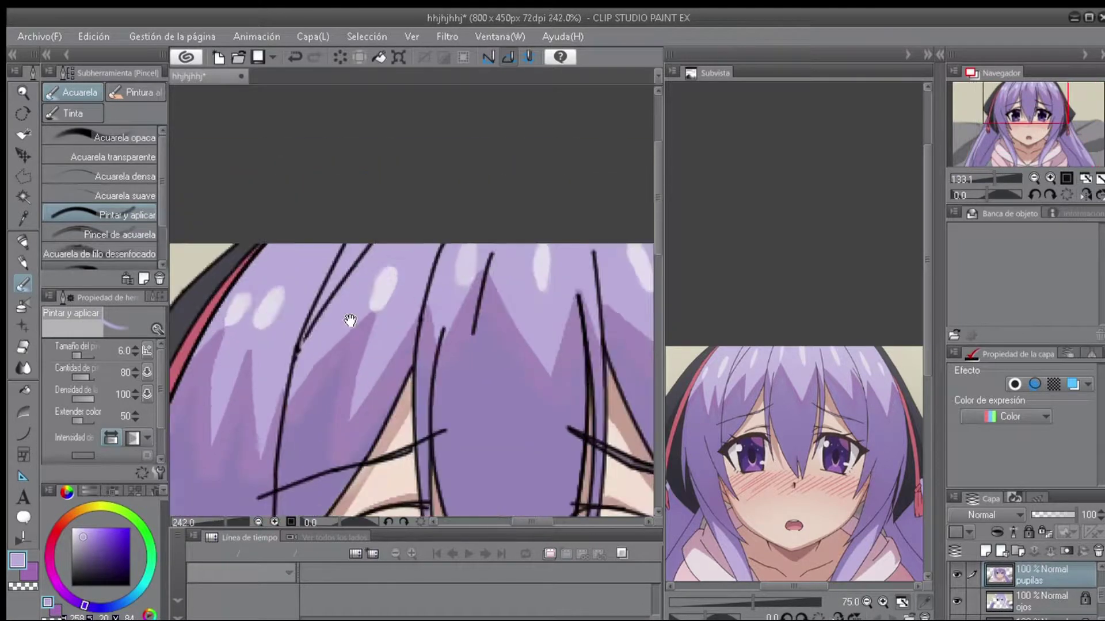
# Repaint the highlight between the crossing strand lines and the central bangs as a slanted oval, trimming it with the base purple.
pyautogui.hotkey('ctrl', 'z')
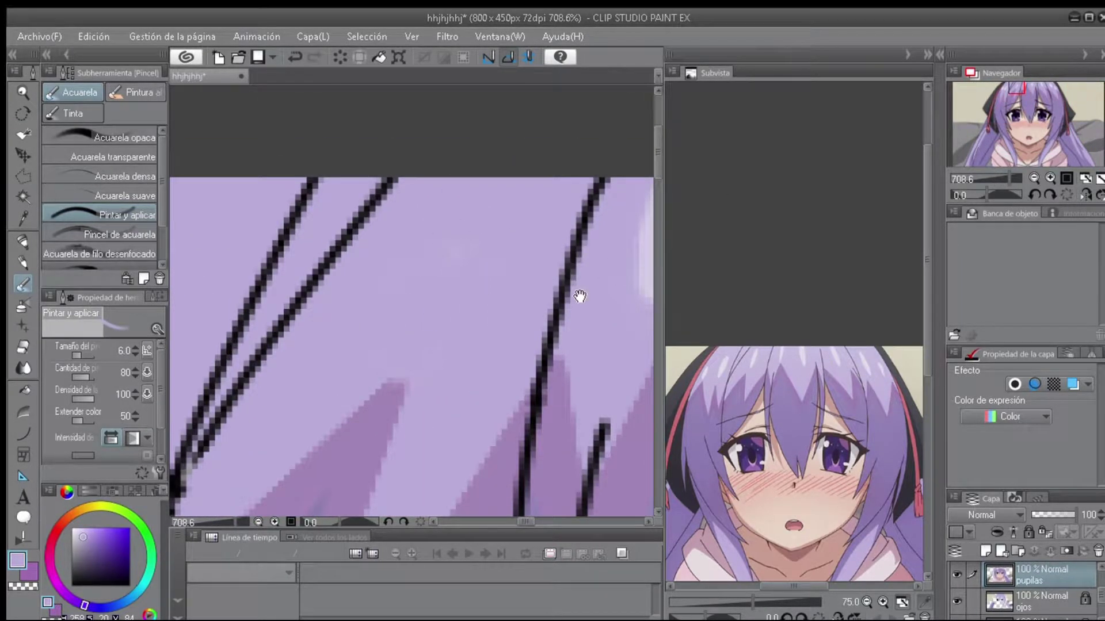
pyautogui.moveTo(580, 296); pyautogui.dragTo(482, 340)
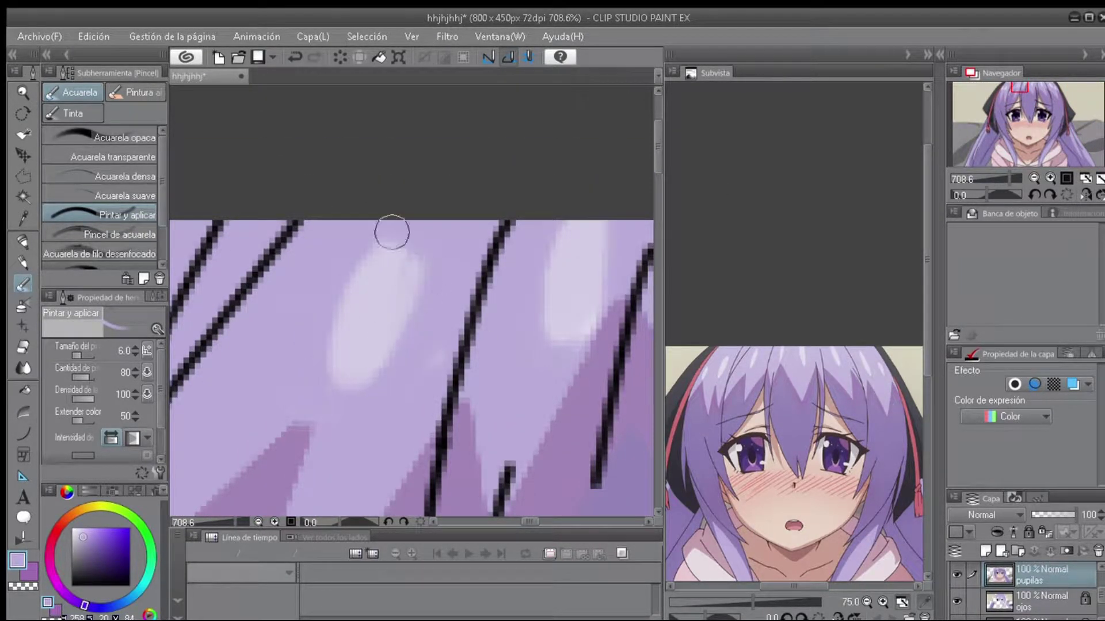
pyautogui.scroll(-3, 390, 230)
pyautogui.scroll(2, 347, 323)
# Repaint the second highlight on the left bangs and slim the neighbouring strand's highlight, using sampled pale lavender and base purple.
pyautogui.scroll(-3, 347, 323)
pyautogui.scroll(3, 314, 315)
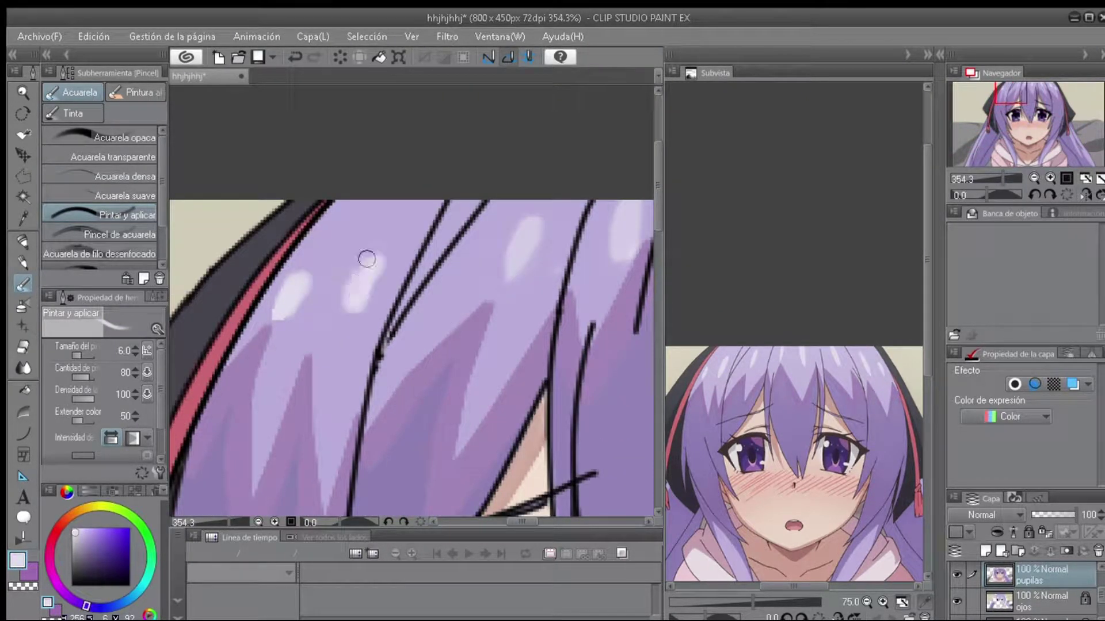
pyautogui.scroll(-3, 366, 279)
pyautogui.scroll(3, 391, 339)
pyautogui.moveTo(390, 324); pyautogui.dragTo(399, 292)
pyautogui.keyDown('alt'); pyautogui.click(406, 297); pyautogui.keyUp('alt')
pyautogui.scroll(-3, 414, 284)
pyautogui.scroll(4, 236, 371)
pyautogui.scroll(-3, 237, 371)
pyautogui.scroll(3, 335, 303)
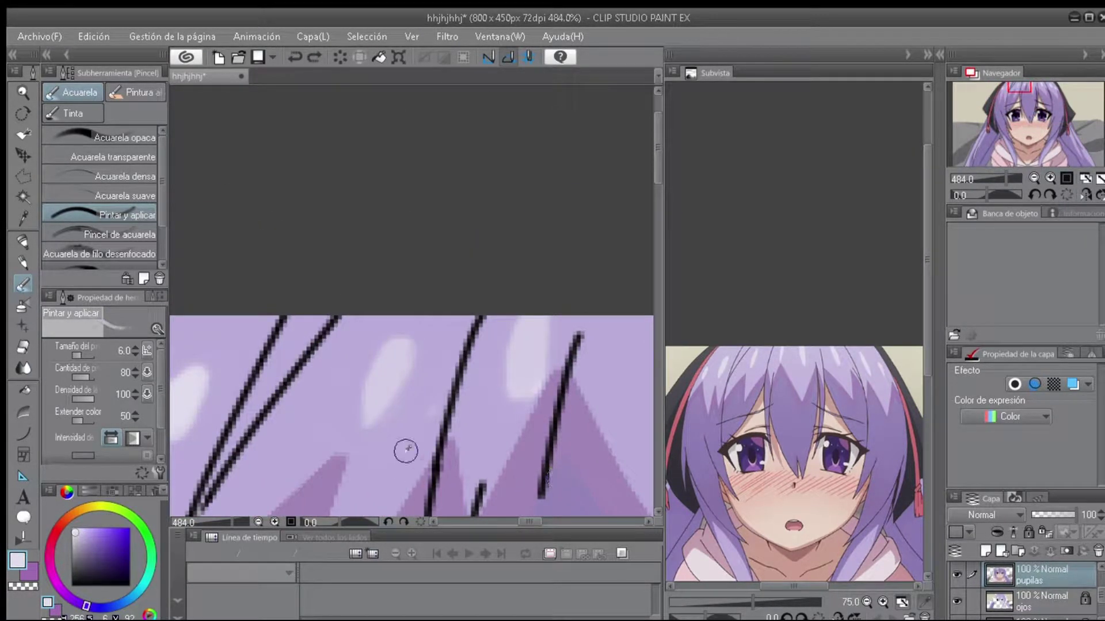
# Refine the pale oval highlights on the right-hand bangs with sampled pale lavender and base purple, and save the drawing.
pyautogui.scroll(-3, 437, 388)
pyautogui.scroll(3, 534, 344)
pyautogui.keyDown('alt'); pyautogui.click(534, 344); pyautogui.keyUp('alt')
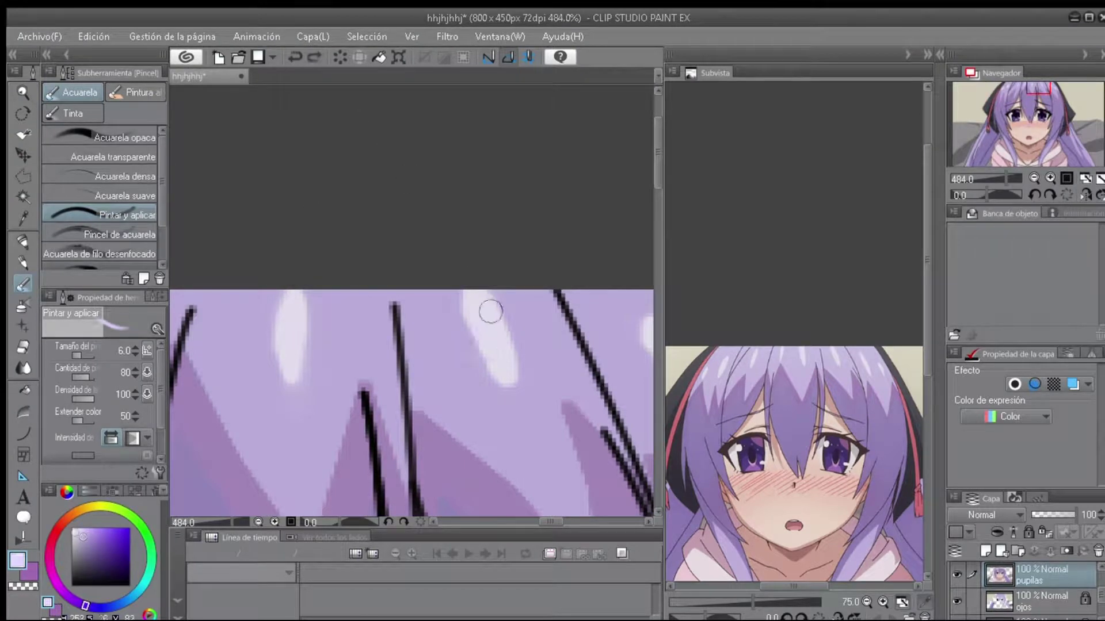
pyautogui.scroll(1, 461, 456)
pyautogui.keyDown('alt'); pyautogui.click(321, 399); pyautogui.keyUp('alt')
pyautogui.moveTo(489, 410); pyautogui.dragTo(521, 447)
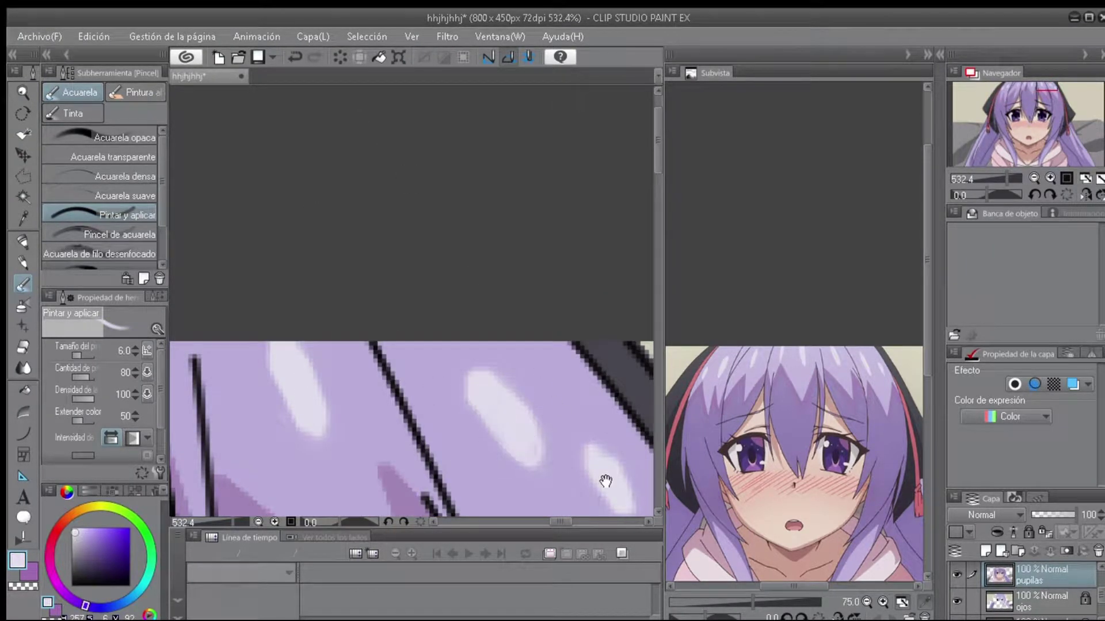
pyautogui.scroll(-1, 424, 350)
pyautogui.keyDown('alt'); pyautogui.click(423, 329); pyautogui.keyUp('alt')
pyautogui.moveTo(420, 358); pyautogui.dragTo(437, 383)
pyautogui.scroll(-10, 420, 357)
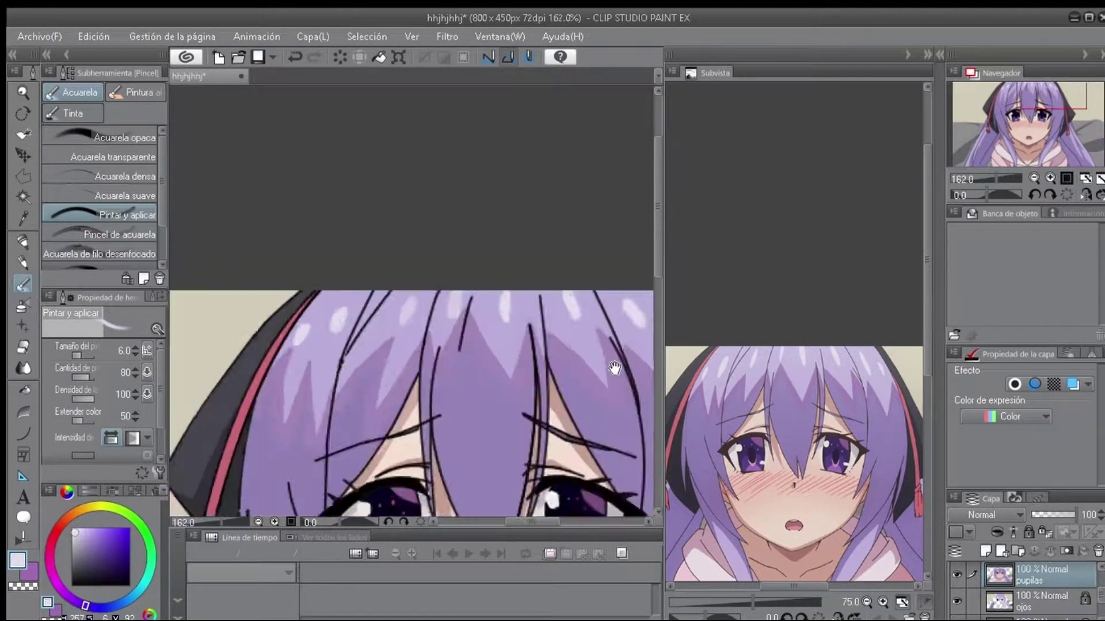
pyautogui.click(258, 55)
# Blend the edge of the dark sofa shadow beside the lower left ponytail with the Mezcla de color tool.
pyautogui.scroll(1, 794, 460)
pyautogui.scroll(6, 360, 340)
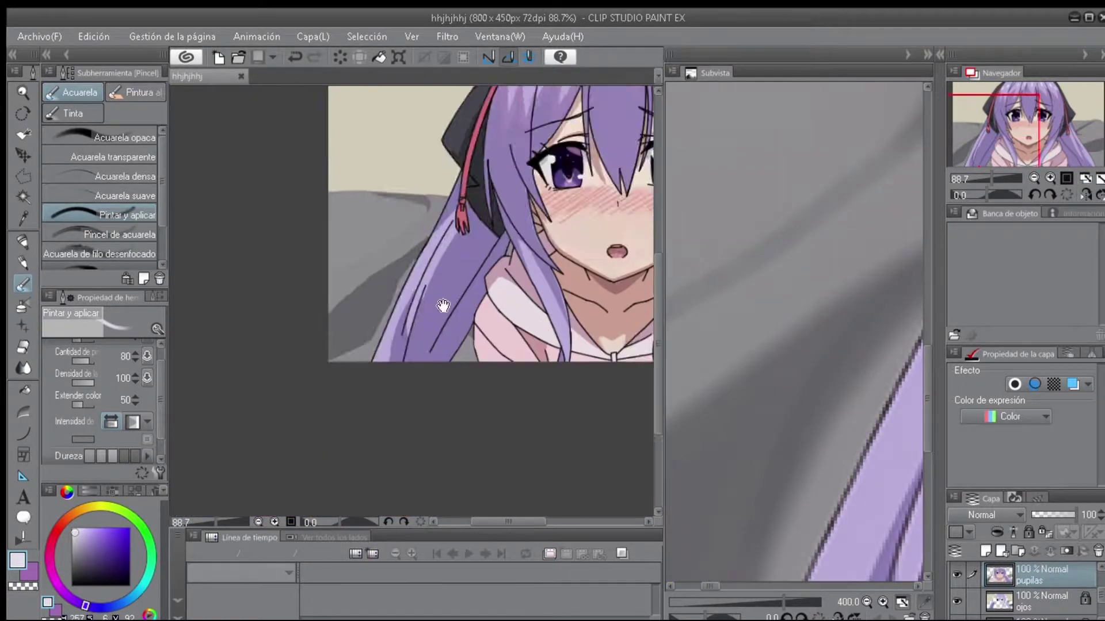
pyautogui.click(23, 365)
pyautogui.scroll(4, 338, 259)
pyautogui.moveTo(338, 259)
pyautogui.mouseDown()
pyautogui.moveTo(465, 317)
pyautogui.moveTo(426, 478)
pyautogui.mouseUp()
pyautogui.scroll(-3, 432, 420)
pyautogui.click(293, 56)
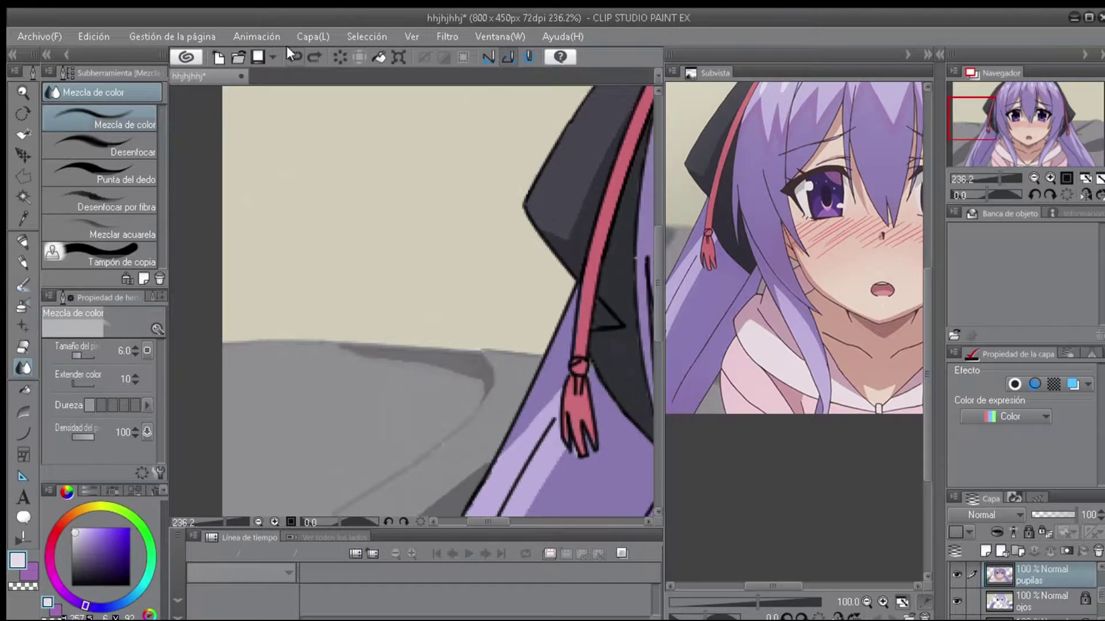
pyautogui.scroll(-1, 384, 361)
pyautogui.moveTo(397, 380); pyautogui.dragTo(307, 420)
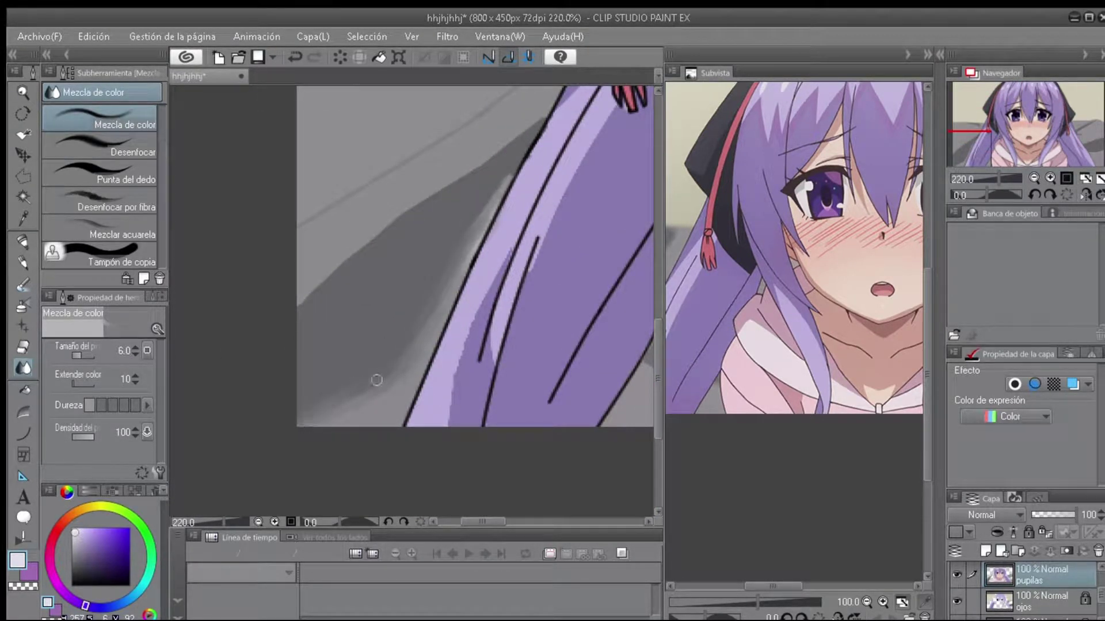
# Soften the upper edge of the left sofa shadow and the cushion fold near the wall with Mezcla de color.
pyautogui.scroll(-2, 377, 382)
pyautogui.scroll(4, 343, 291)
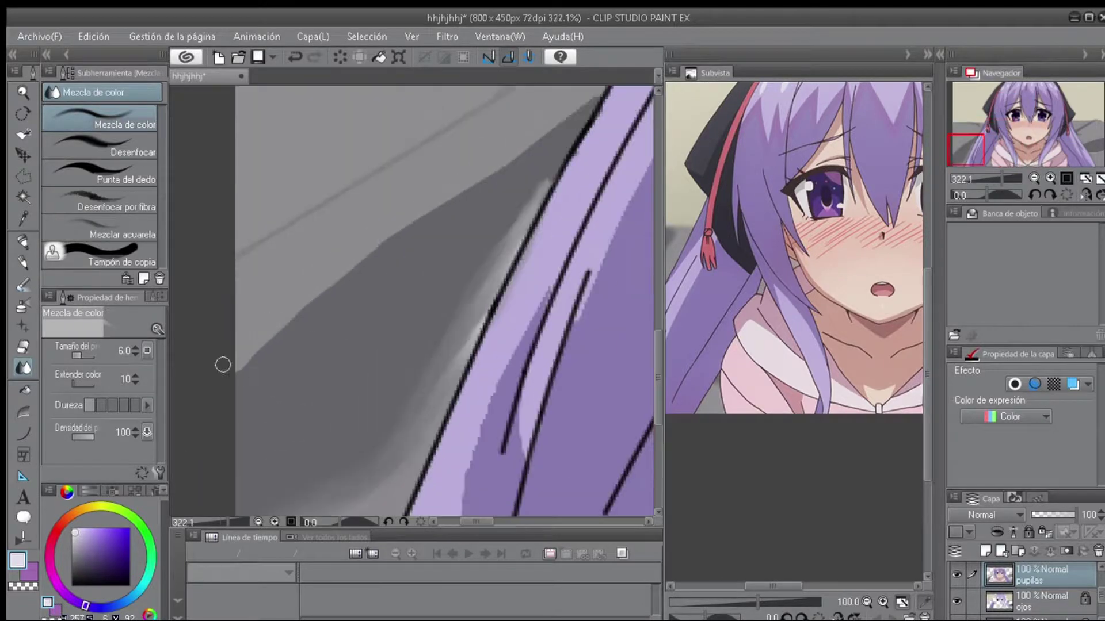
pyautogui.hotkey('ctrl', 'z')
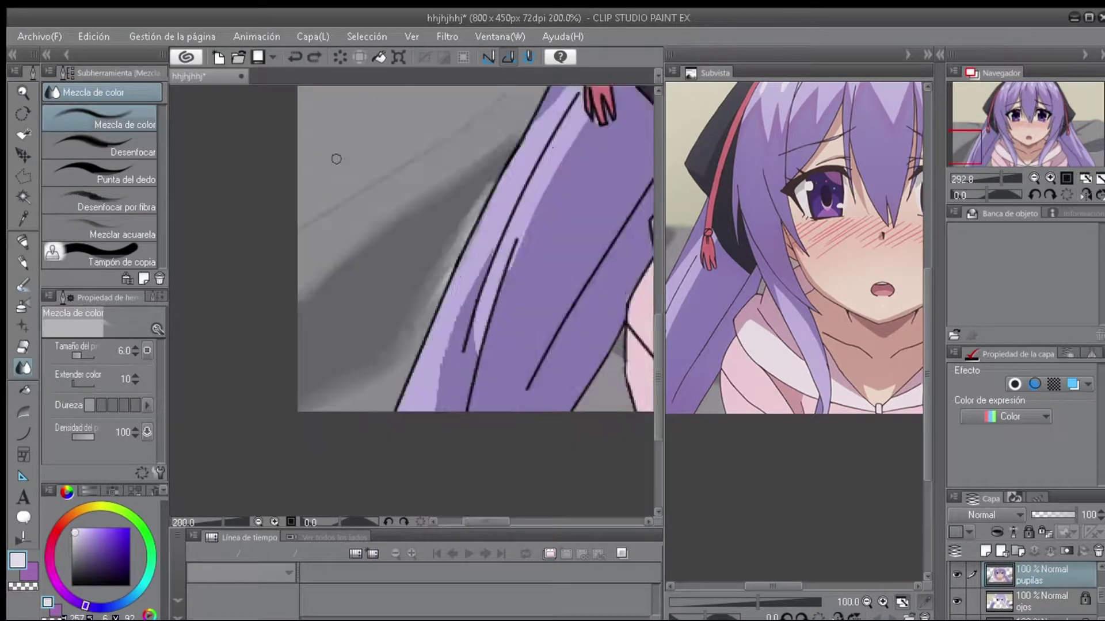
pyautogui.scroll(2, 429, 254)
pyautogui.moveTo(389, 296); pyautogui.dragTo(507, 304)
pyautogui.scroll(-2, 345, 375)
pyautogui.scroll(1, 374, 345)
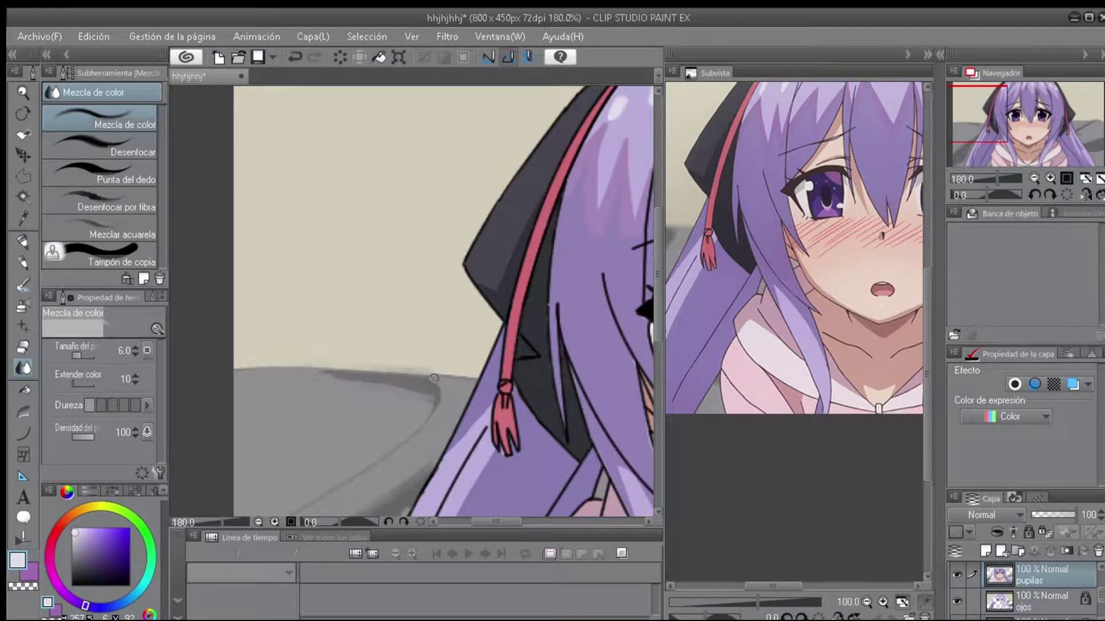
# Blend the sofa folds and shadow edges behind the right ponytail.
pyautogui.scroll(-5, 403, 300)
pyautogui.scroll(6, 410, 294)
pyautogui.scroll(-2, 410, 294)
pyautogui.moveTo(599, 291); pyautogui.dragTo(337, 286)
pyautogui.scroll(-5, 463, 400)
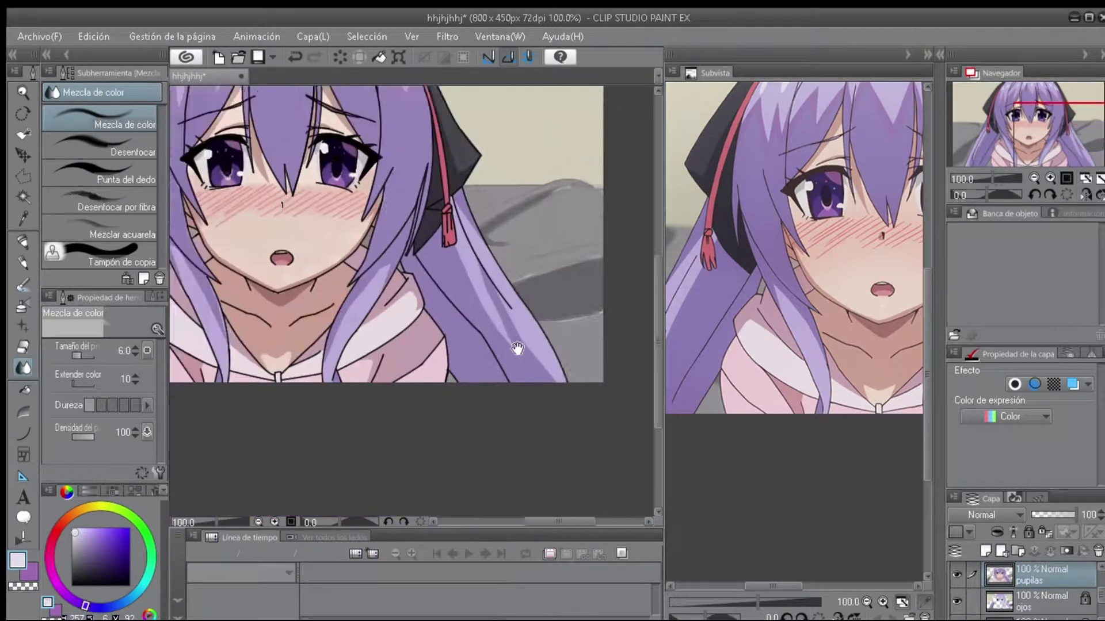
# Try to blend the boundary between the left sofa cushion and the wall on the Capa 1 layer.
pyautogui.scroll(3, 1075, 569)
pyautogui.click(1075, 569)
pyautogui.scroll(3, 323, 370)
pyautogui.scroll(3, 268, 208)
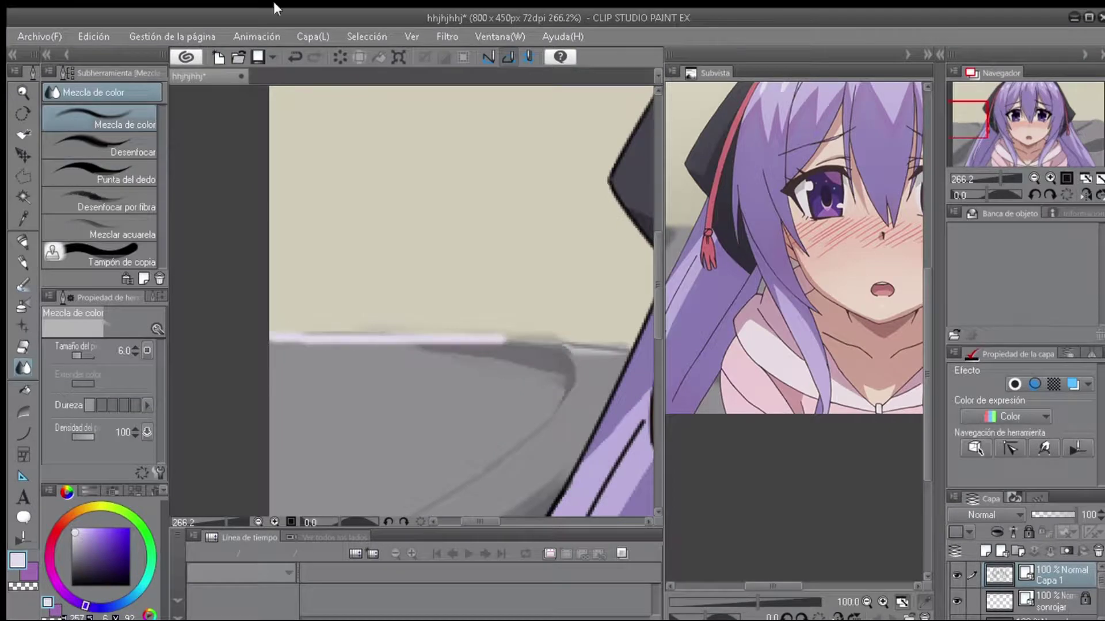
pyautogui.scroll(-6, 420, 387)
pyautogui.scroll(-1, 423, 225)
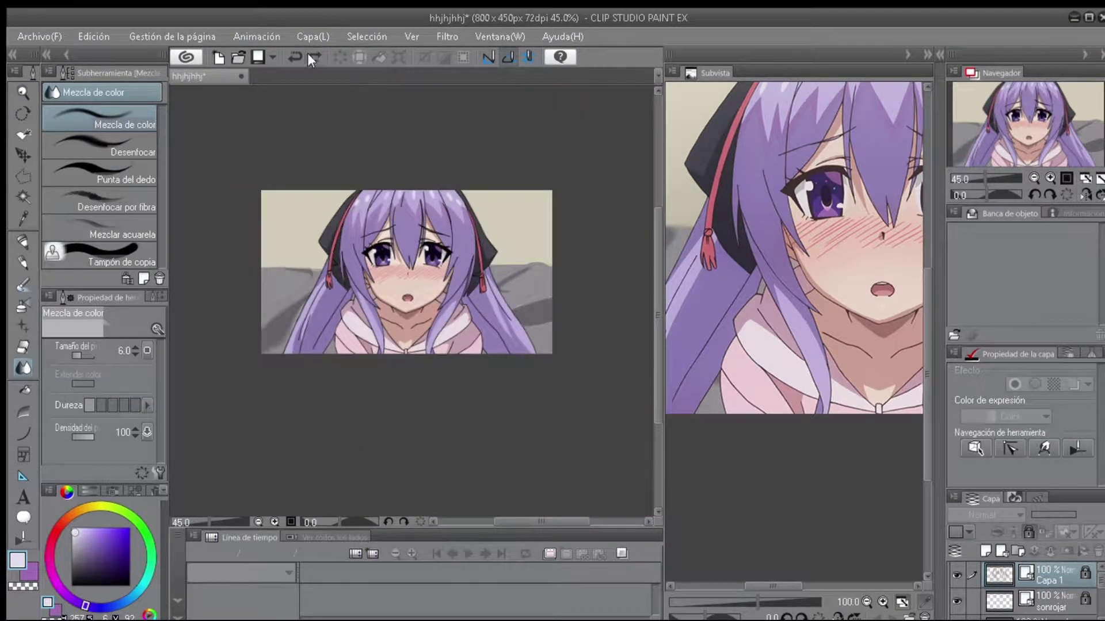
pyautogui.scroll(10, 311, 291)
# Retouch the sofa's edge and shadow beside the left ponytail with sampled greys, using the Pintar y aplicar brush.
pyautogui.click(23, 284)
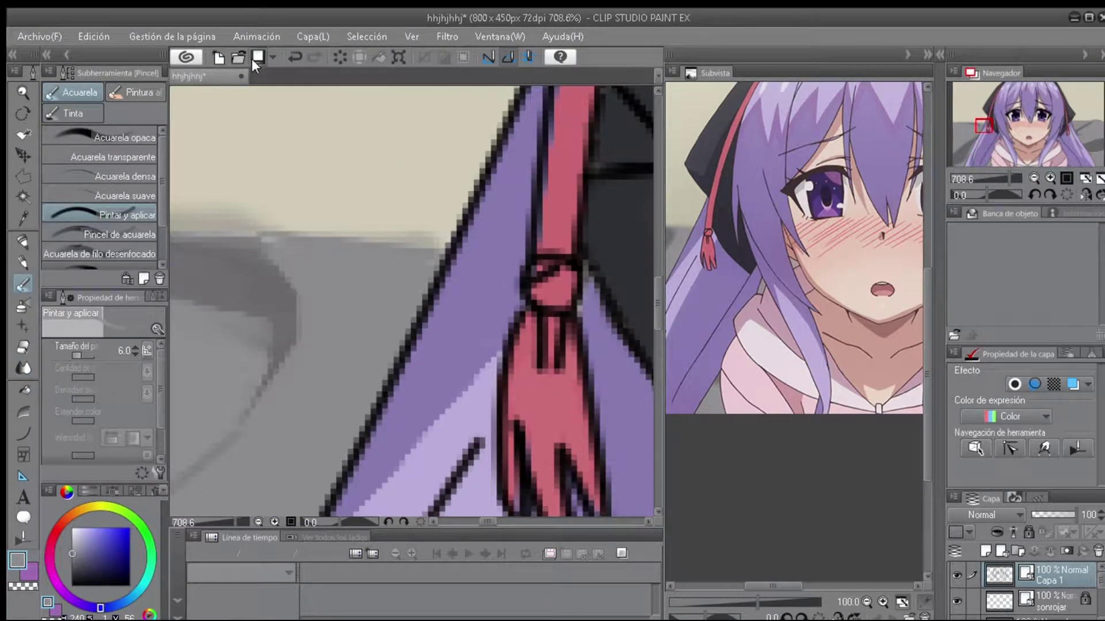
pyautogui.scroll(-6, 303, 370)
pyautogui.scroll(1, 216, 389)
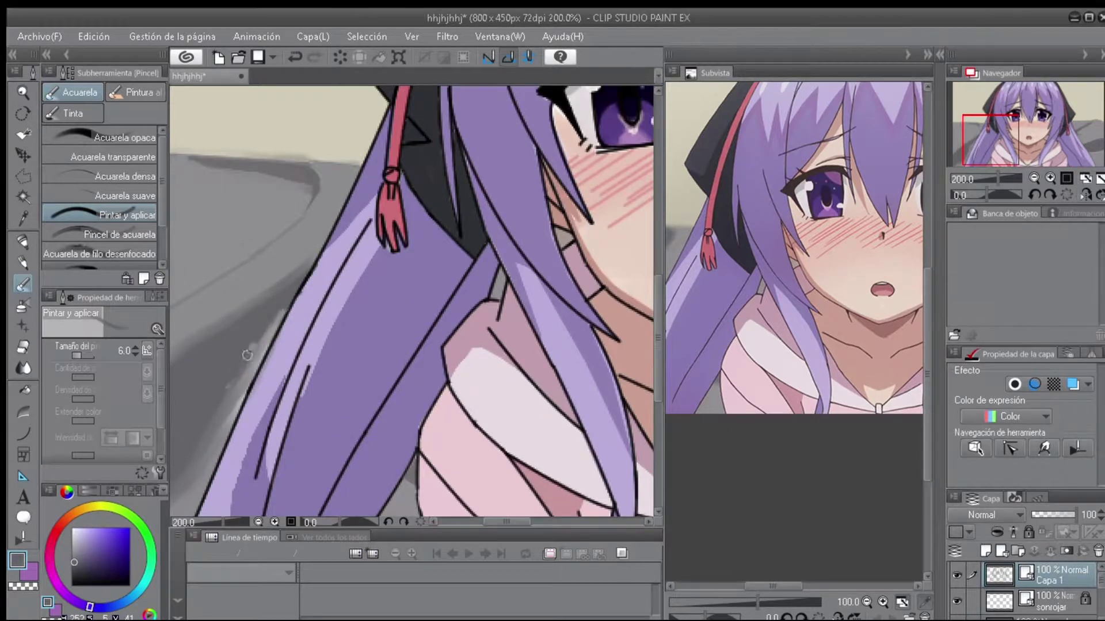
pyautogui.scroll(-4, 223, 394)
# Retouch the light edge above the dark sofa shadow behind the right ponytail with sampled grey.
pyautogui.scroll(6, 540, 311)
pyautogui.scroll(-2, 540, 311)
pyautogui.moveTo(486, 332); pyautogui.dragTo(313, 382)
pyautogui.scroll(2, 305, 345)
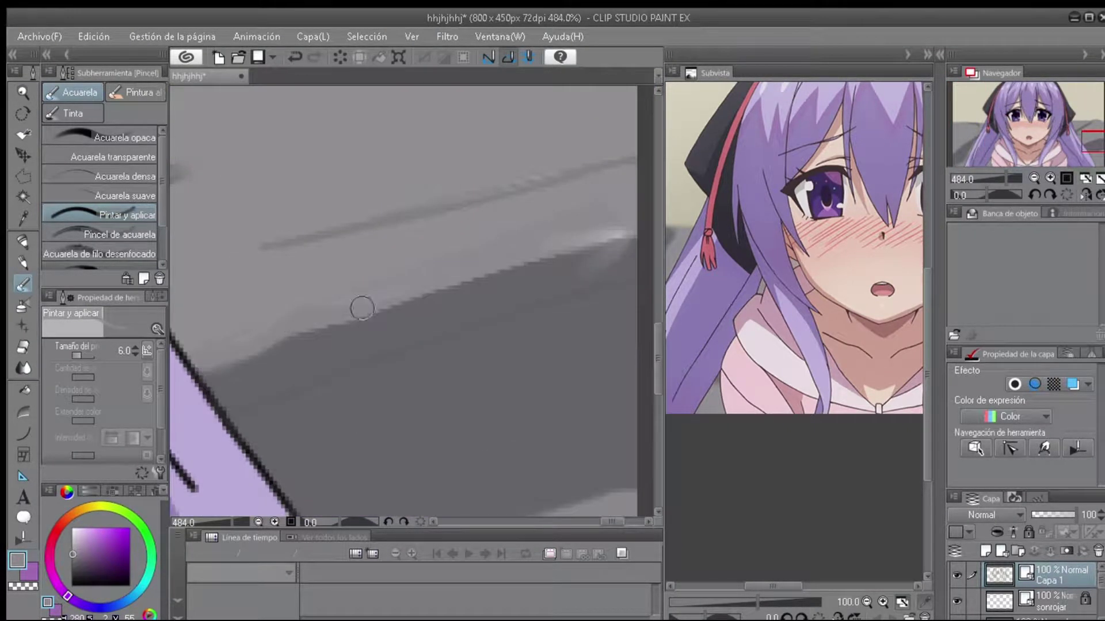
pyautogui.scroll(-1, 475, 272)
pyautogui.scroll(-6, 474, 271)
pyautogui.scroll(6, 353, 344)
pyautogui.scroll(-2, 353, 343)
pyautogui.scroll(2, 353, 343)
# Select the narrow shadow shape at the lower end of the left ponytail with Polilínea and fill it with dark purple.
pyautogui.press('m')
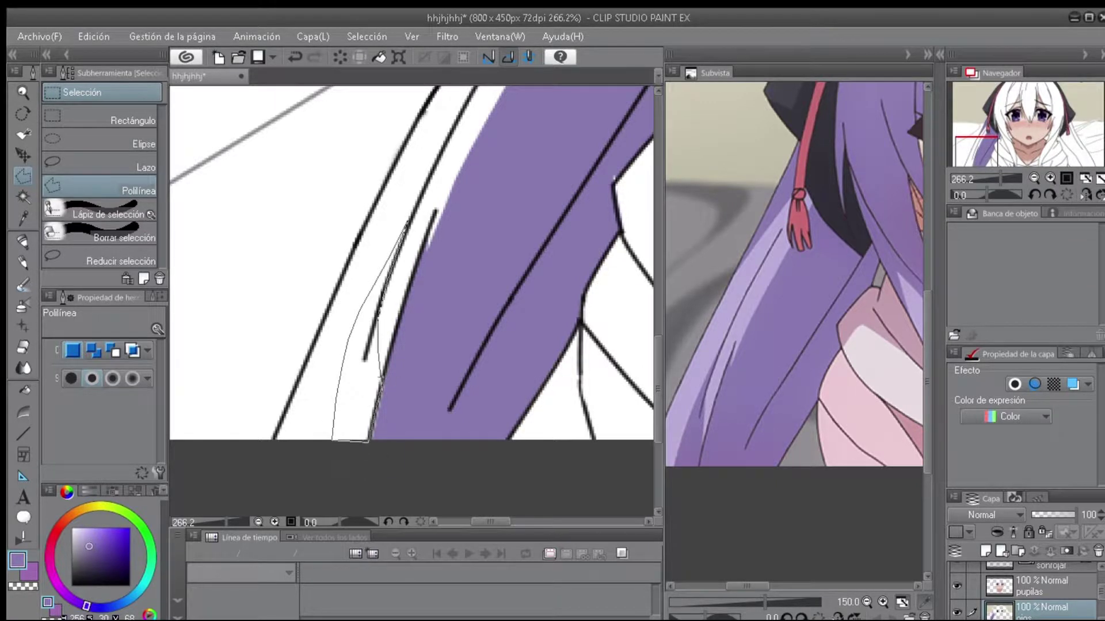
pyautogui.doubleClick(369, 442)
pyautogui.hotkey('alt', 'BackSpace')
# Widen the narrow ponytail shadow along its lower outer edge with further Polilínea selections filled in the same dark purple.
pyautogui.moveTo(691, 380); pyautogui.dragTo(799, 351)
pyautogui.click(327, 438)
pyautogui.click(348, 325)
pyautogui.doubleClick(364, 431)
pyautogui.hotkey('alt', 'BackSpace')
pyautogui.hotkey('ctrl', 'd')
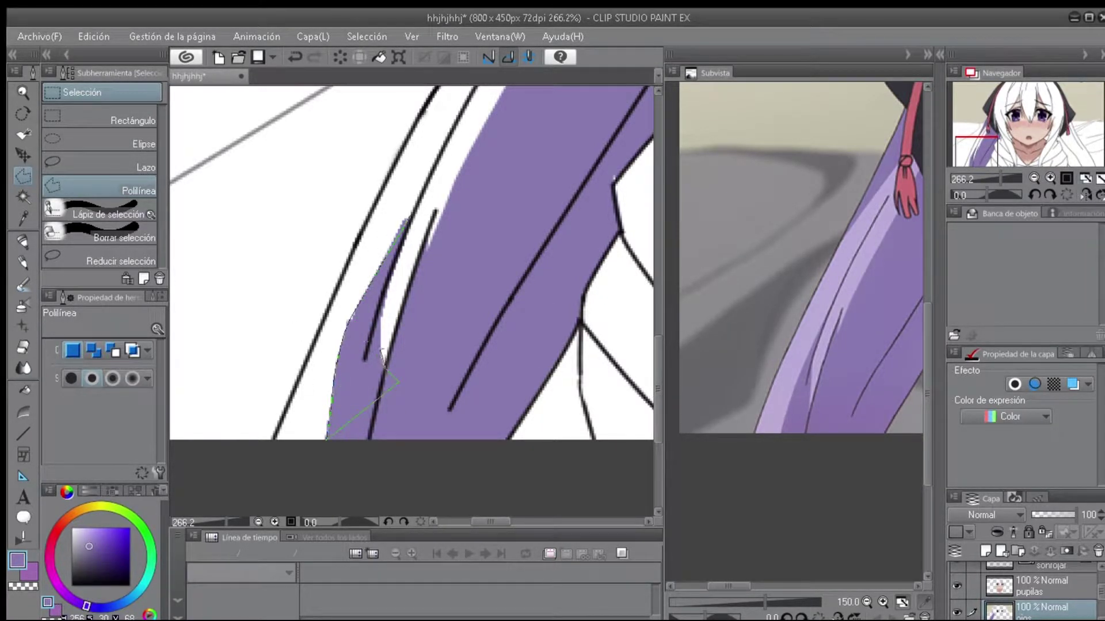
pyautogui.doubleClick(397, 380)
pyautogui.hotkey('alt', 'BackSpace')
pyautogui.hotkey('ctrl', 'd')
pyautogui.scroll(-2, 549, 286)
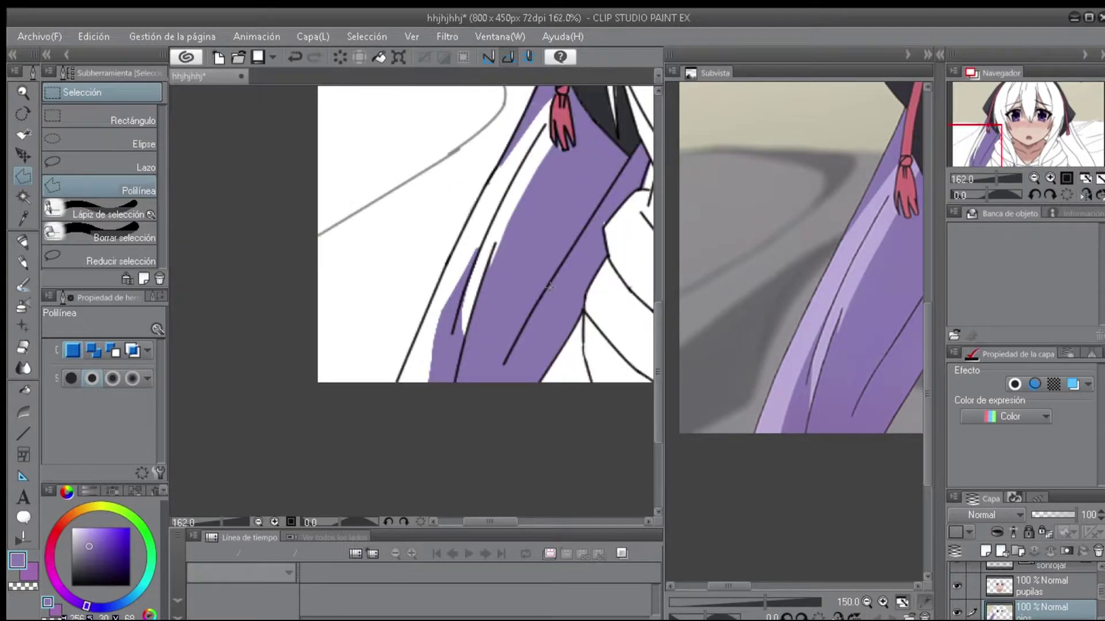
# Sample the light lavender from the reference image and fill the unshaded strands of the left ponytail with it.
pyautogui.scroll(1, 806, 292)
pyautogui.click(806, 292)
pyautogui.click(436, 384)
pyautogui.scroll(3, 436, 384)
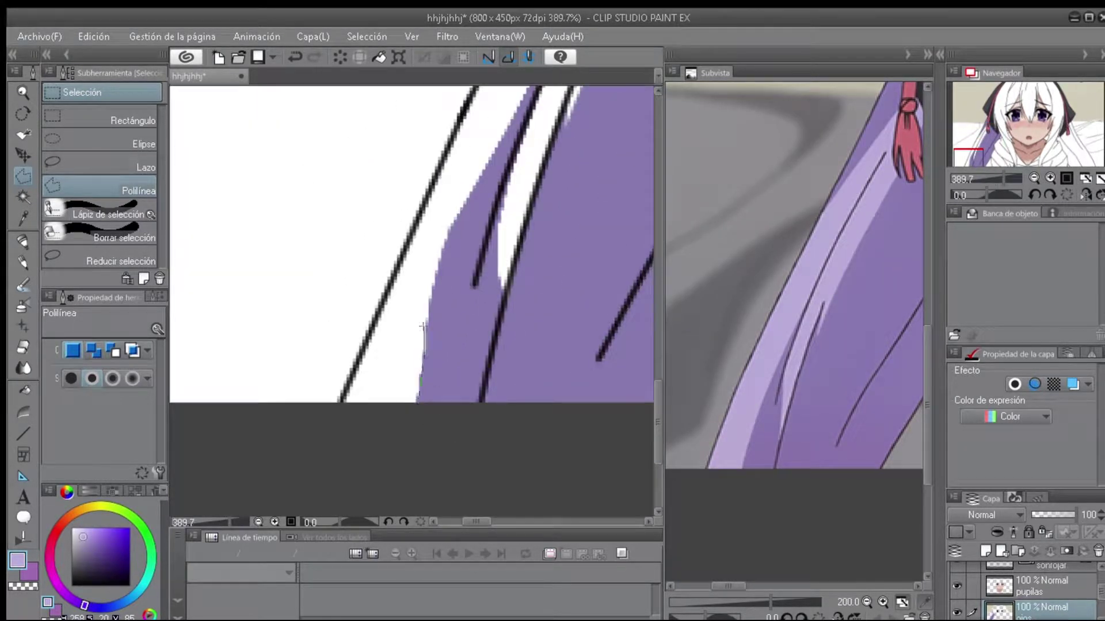
pyautogui.moveTo(538, 115); pyautogui.dragTo(470, 411)
# Select the leftover white sliver above the narrow ponytail shadow with Polilínea and fill it with lavender.
pyautogui.scroll(-4, 498, 275)
pyautogui.scroll(3, 440, 297)
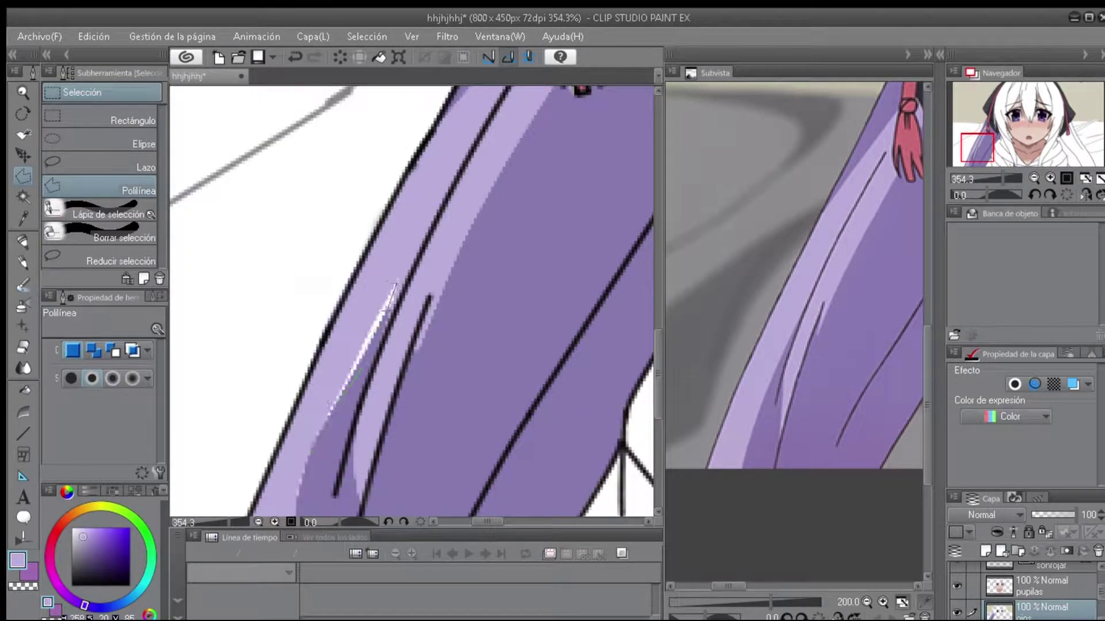
pyautogui.doubleClick(348, 361)
pyautogui.scroll(3, 349, 361)
pyautogui.hotkey('ctrl', 'd')
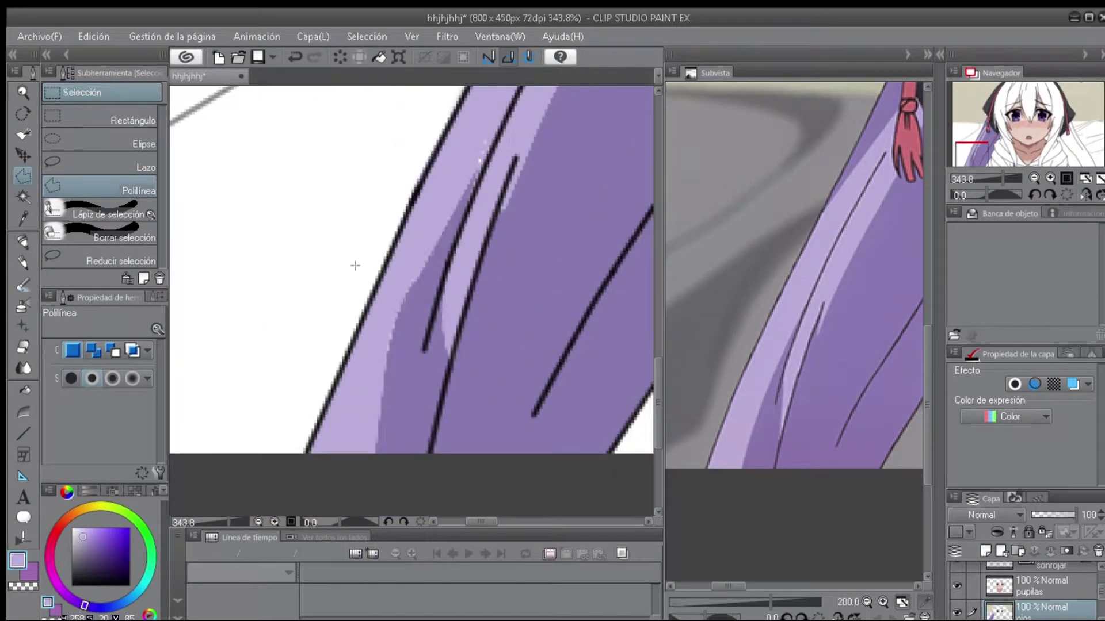
# Cover the remaining white pixels along the left ponytail's strand lines with the Rellenar mono marker in lavender.
pyautogui.press('p')
pyautogui.scroll(3, 462, 253)
pyautogui.click(294, 56)
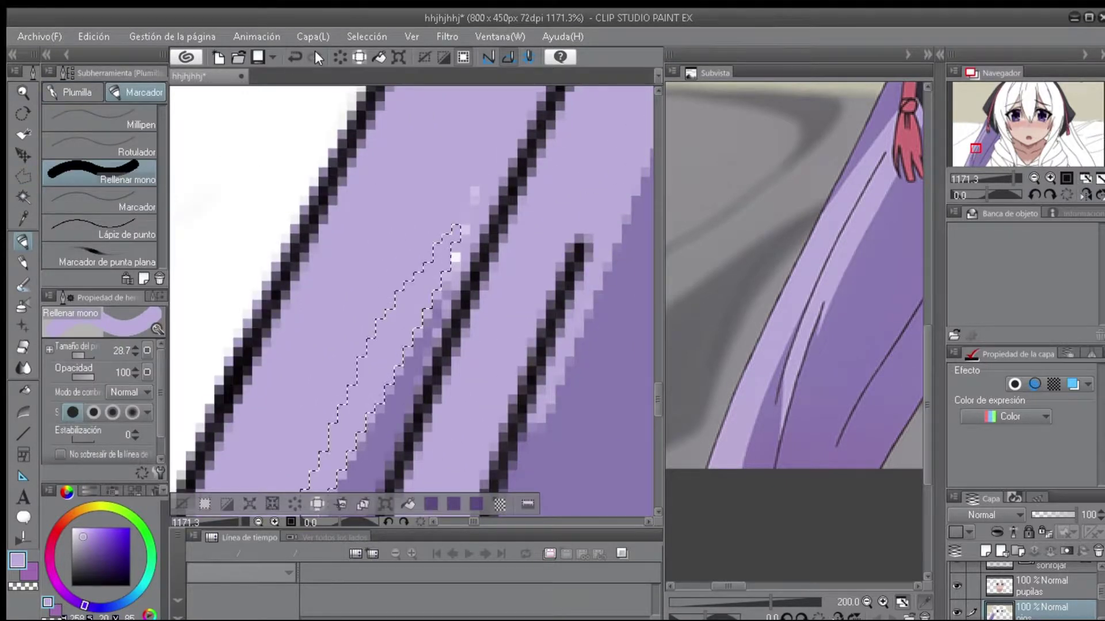
pyautogui.click(314, 56)
pyautogui.moveTo(388, 219)
pyautogui.mouseDown()
pyautogui.moveTo(429, 136)
pyautogui.moveTo(388, 345)
pyautogui.mouseUp()
pyautogui.scroll(-4, 387, 345)
pyautogui.scroll(3, 248, 415)
pyautogui.moveTo(248, 414); pyautogui.dragTo(440, 170)
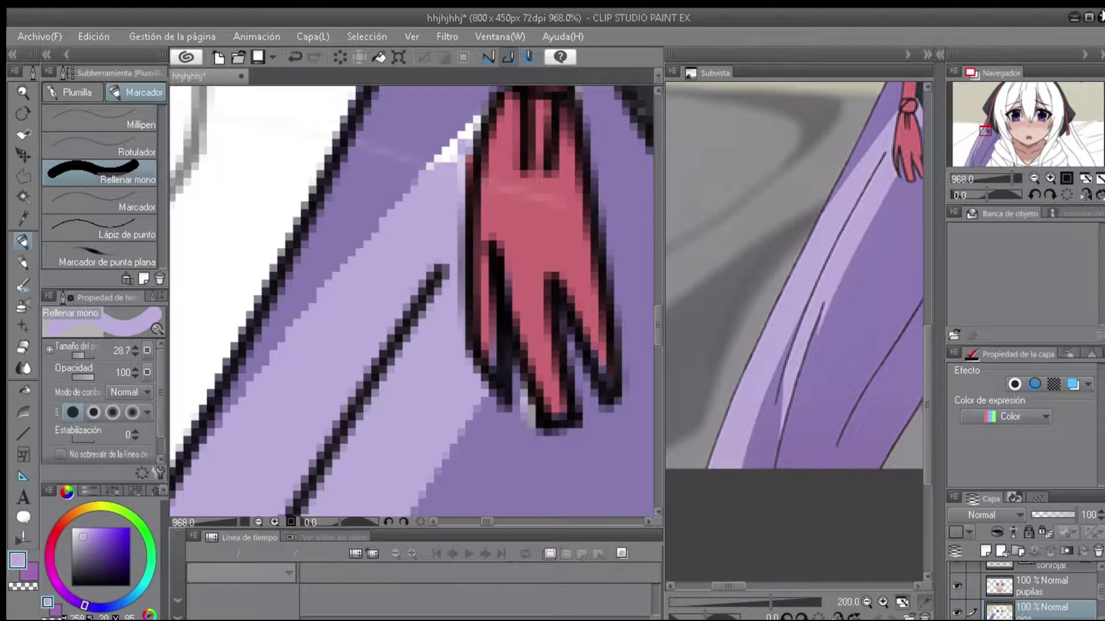
# Touch up the hair shadow beside the left red tassel with the sampled dark purple.
pyautogui.scroll(-4, 316, 101)
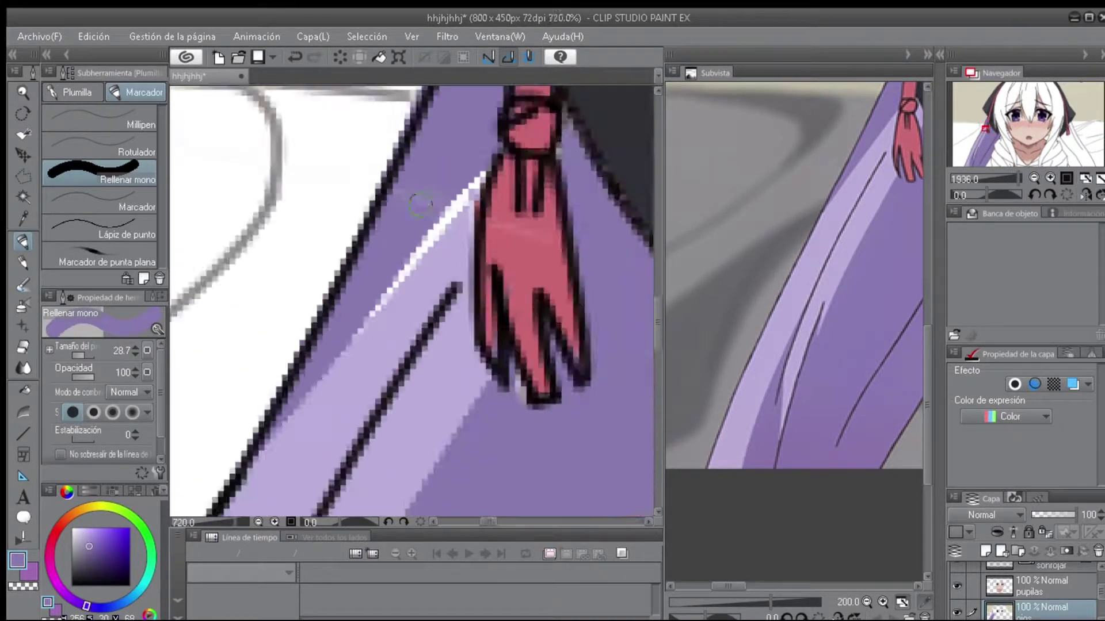
pyautogui.scroll(-2, 1015, 593)
pyautogui.scroll(2, 1015, 593)
pyautogui.scroll(3, 483, 218)
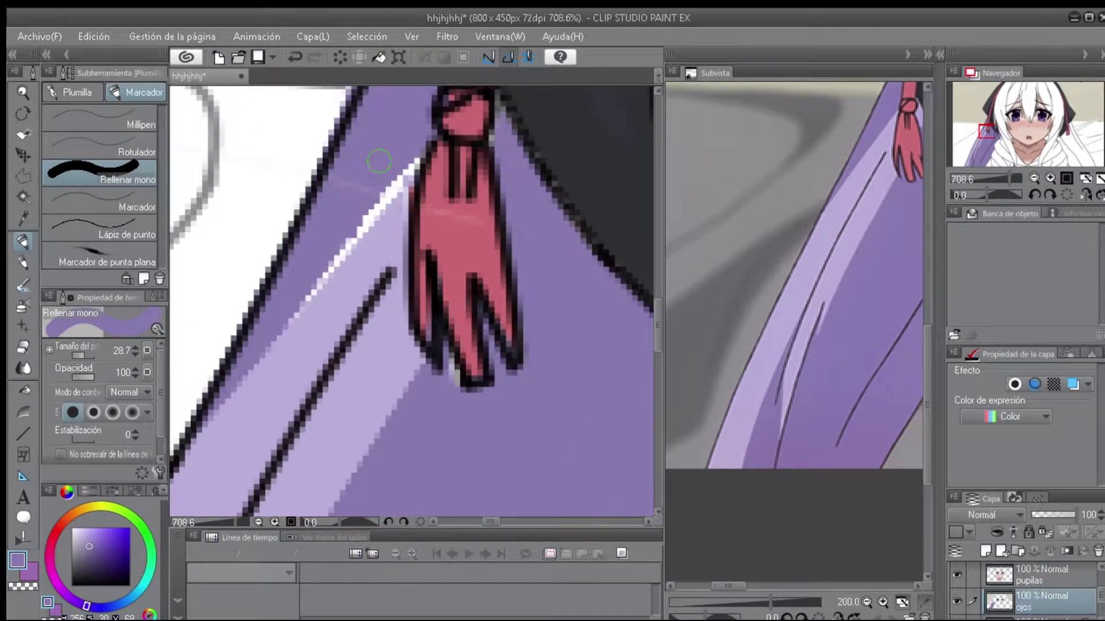
# Paint over the pale streaks on the left tassel with its own sampled red on the pupilas layer.
pyautogui.keyDown('alt'); pyautogui.click(446, 227); pyautogui.keyUp('alt')
pyautogui.scroll(2, 446, 227)
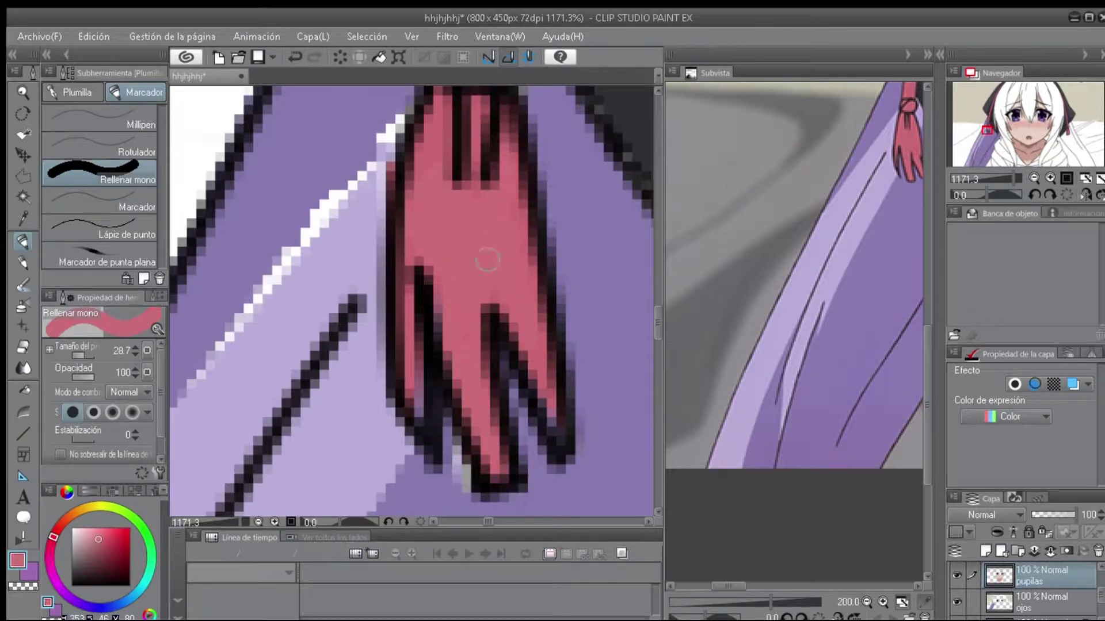
pyautogui.scroll(-2, 487, 260)
# Fill the white gap along the shadow boundary beside the tassel with sampled lavender and clean up its lower tip.
pyautogui.keyDown('alt'); pyautogui.click(363, 437); pyautogui.keyUp('alt')
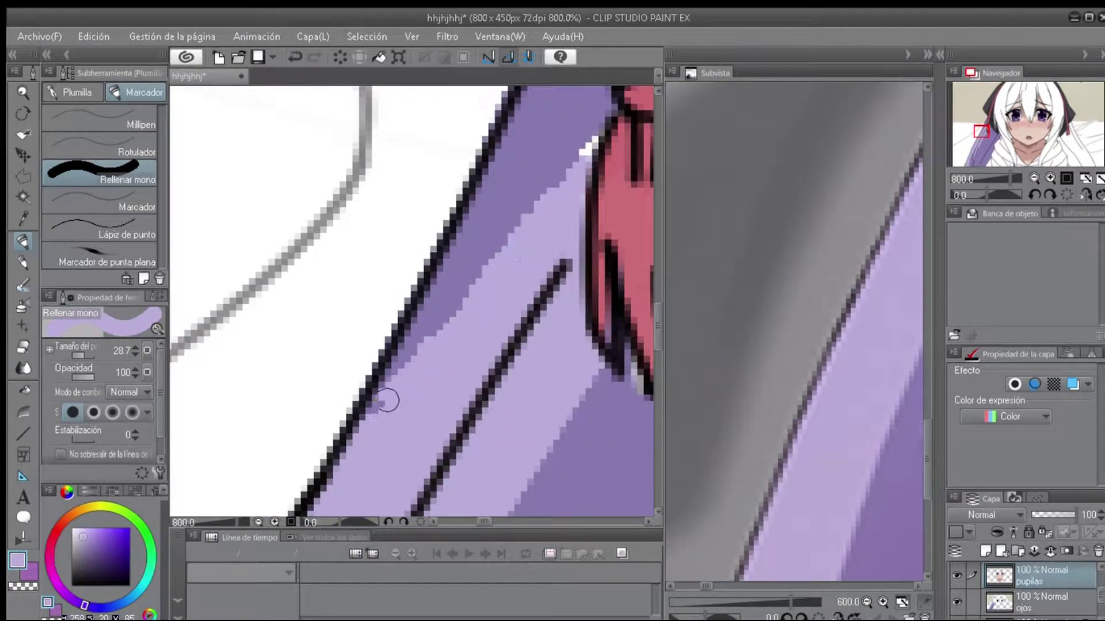
pyautogui.keyDown('alt'); pyautogui.click(508, 217); pyautogui.keyUp('alt')
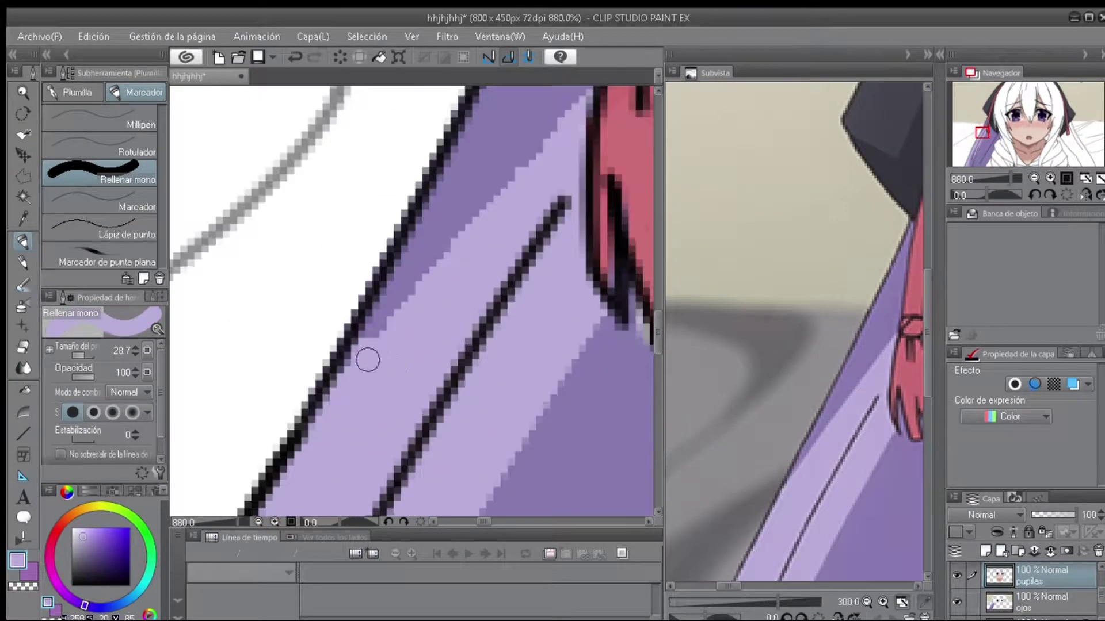
pyautogui.scroll(-2, 539, 167)
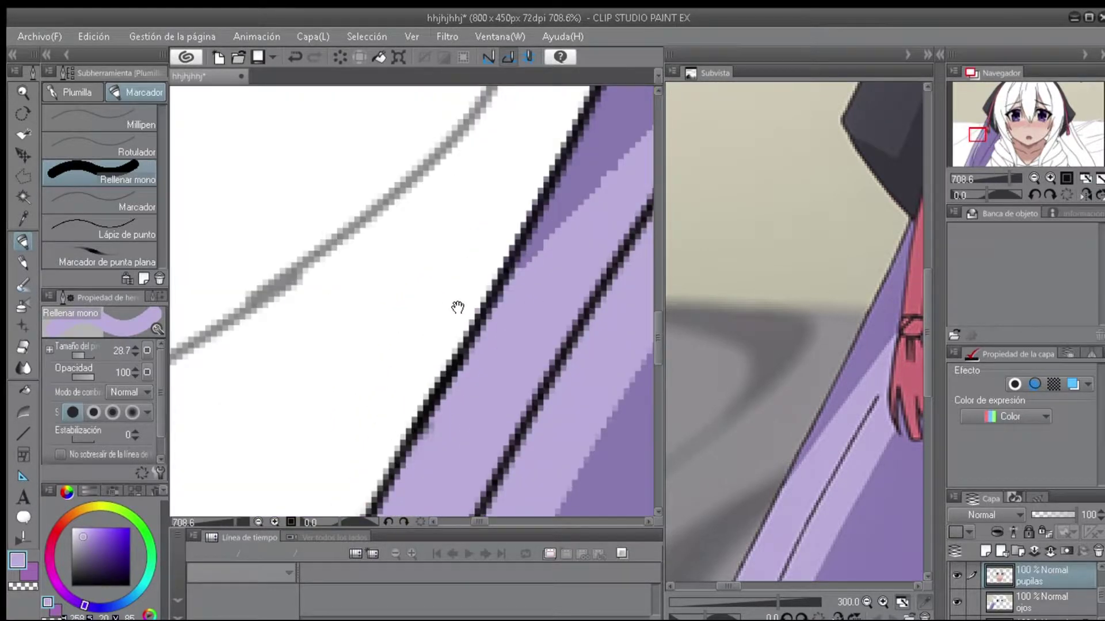
# Reshape the upper ponytail shadow beside the tassel with a straight-edged Polilínea selection filled with dark purple.
pyautogui.moveTo(407, 242); pyautogui.dragTo(277, 306)
pyautogui.hotkey('ctrl', 'z')
pyautogui.press('m')
pyautogui.click(299, 326)
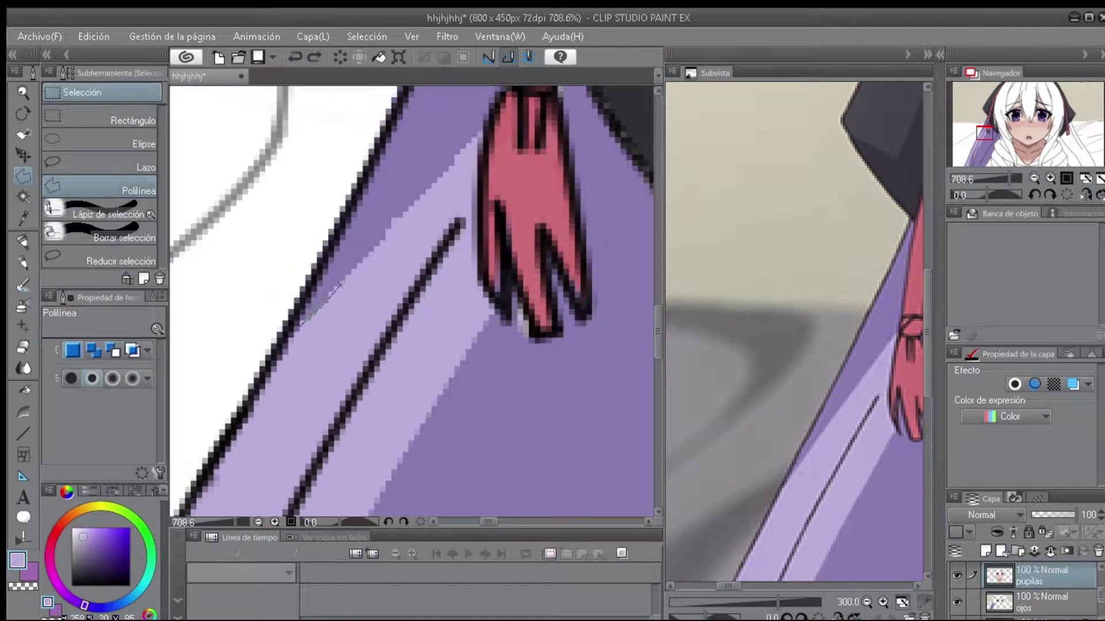
pyautogui.click(484, 121)
pyautogui.doubleClick(397, 121)
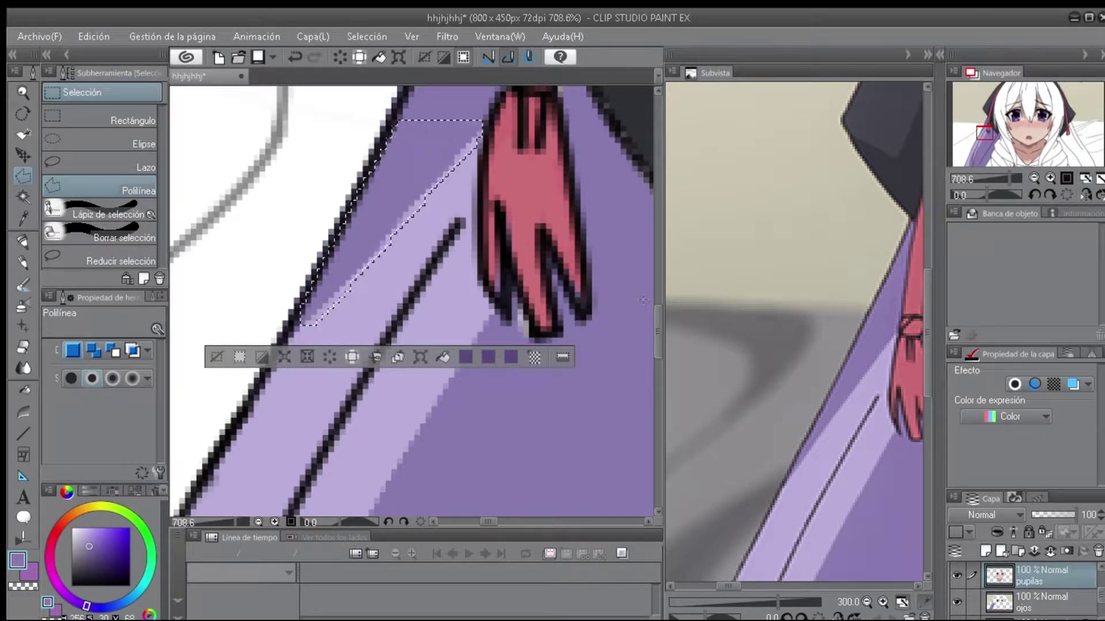
pyautogui.scroll(-1, 488, 168)
pyautogui.moveTo(489, 167); pyautogui.dragTo(581, 213)
pyautogui.scroll(-1, 581, 213)
pyautogui.hotkey('ctrl', 'd')
pyautogui.scroll(-7, 483, 333)
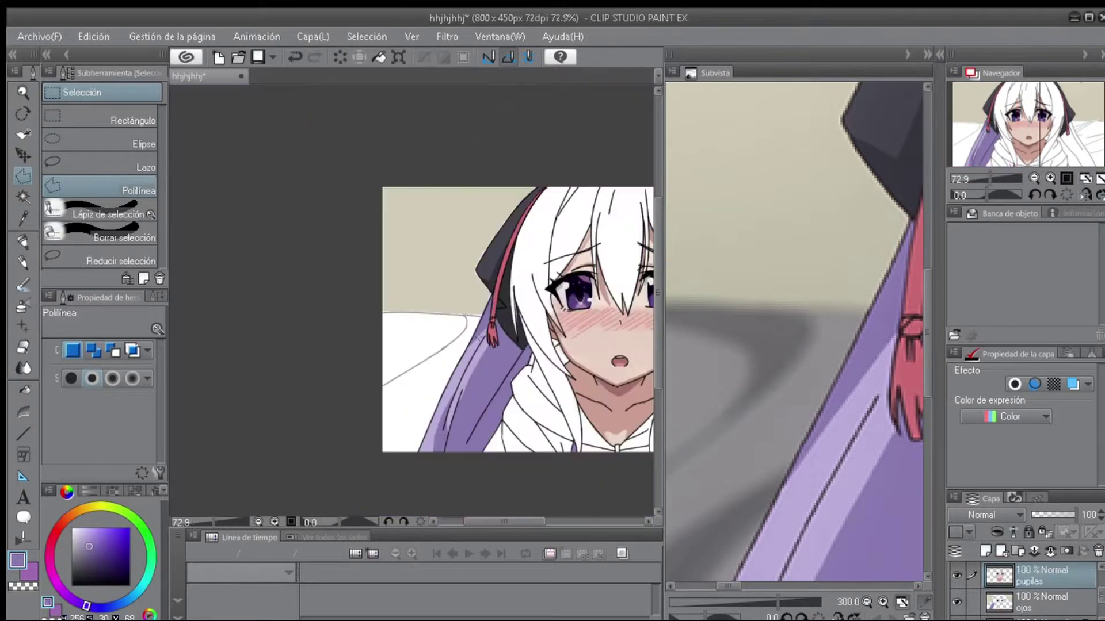
# Outline the upper left hood's shadow with a Polilínea selection and fill it with the dusty pink sampled from the reference.
pyautogui.scroll(-4, 846, 329)
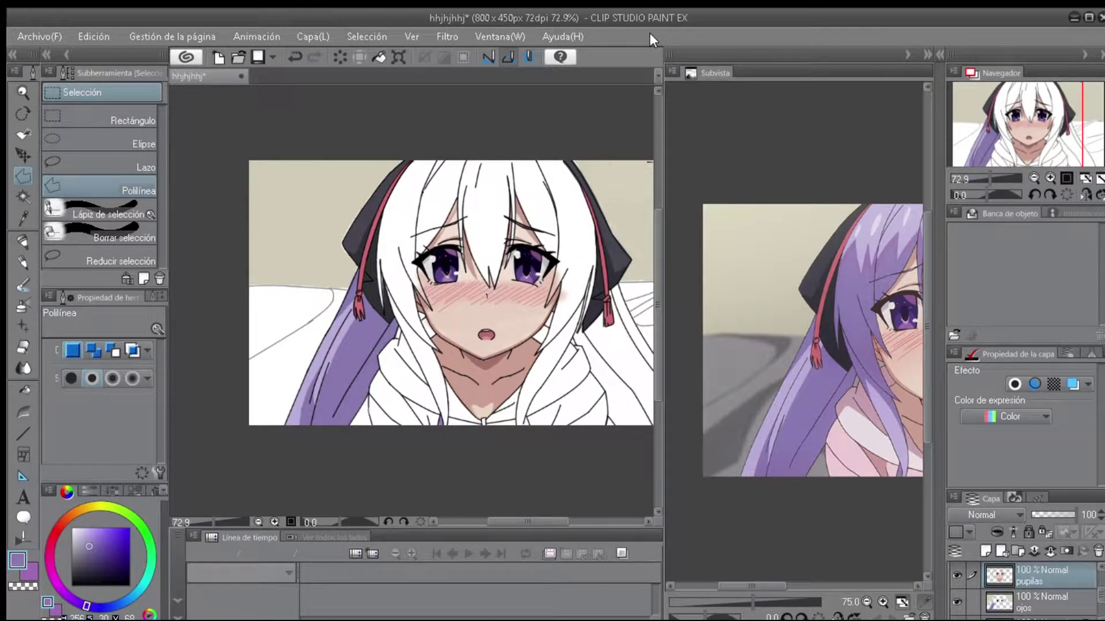
pyautogui.scroll(4, 794, 276)
pyautogui.scroll(2, 415, 323)
pyautogui.scroll(6, 347, 397)
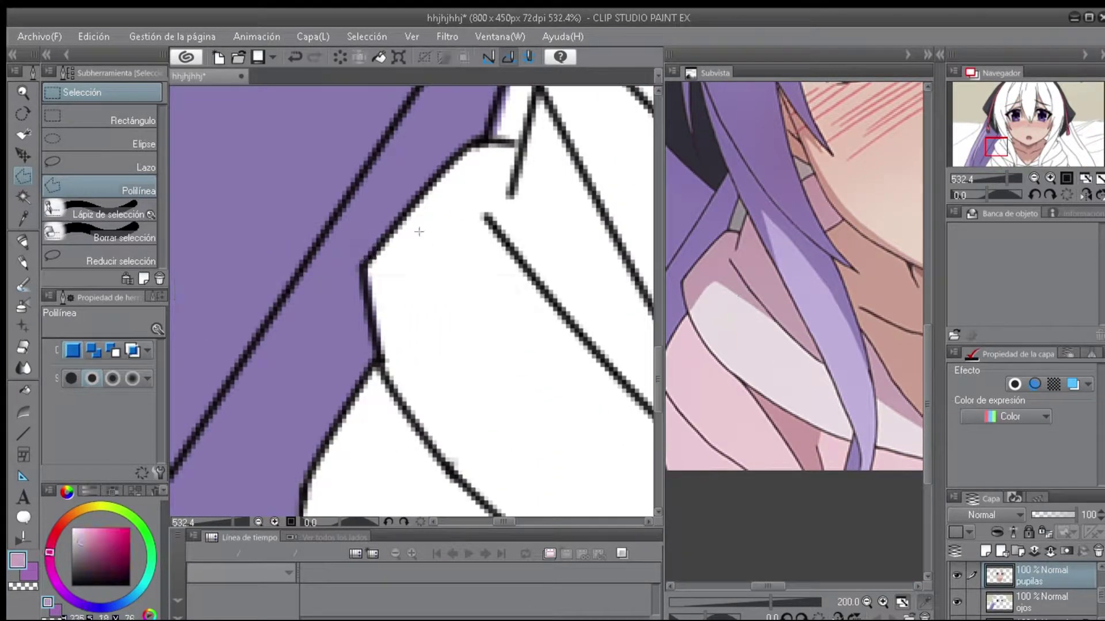
pyautogui.scroll(2, 377, 356)
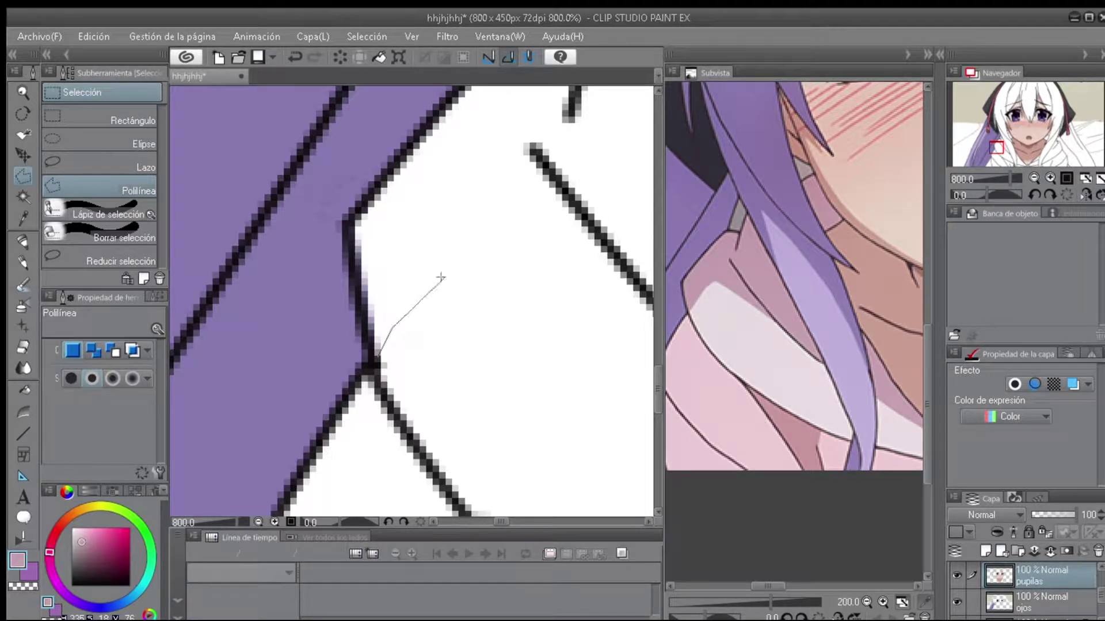
pyautogui.scroll(2, 420, 290)
pyautogui.scroll(1, 463, 238)
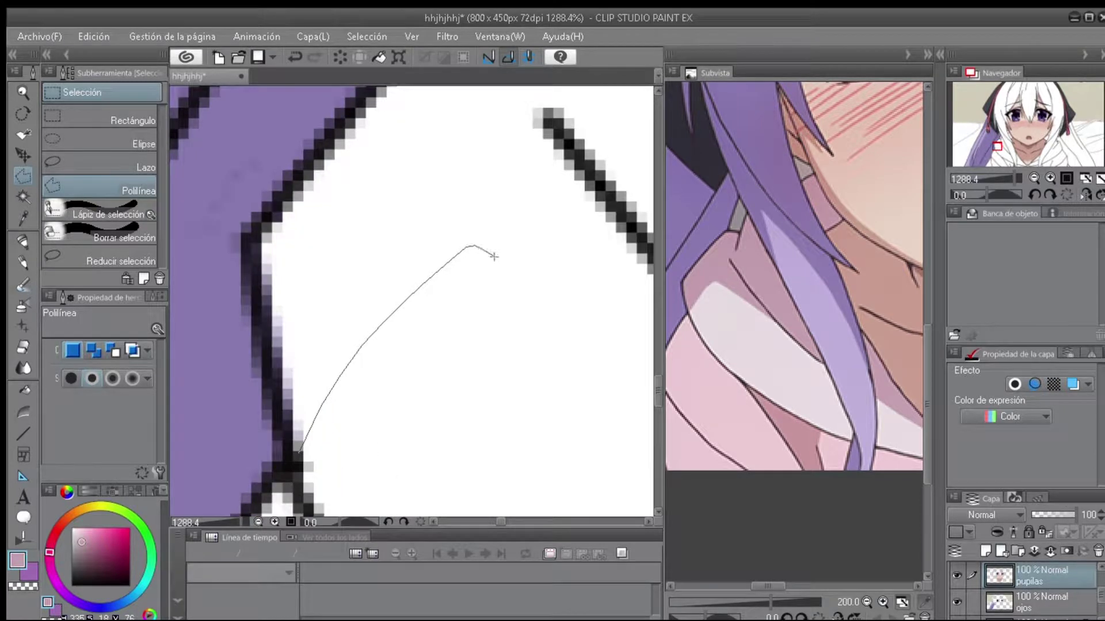
pyautogui.moveTo(494, 257); pyautogui.dragTo(316, 171)
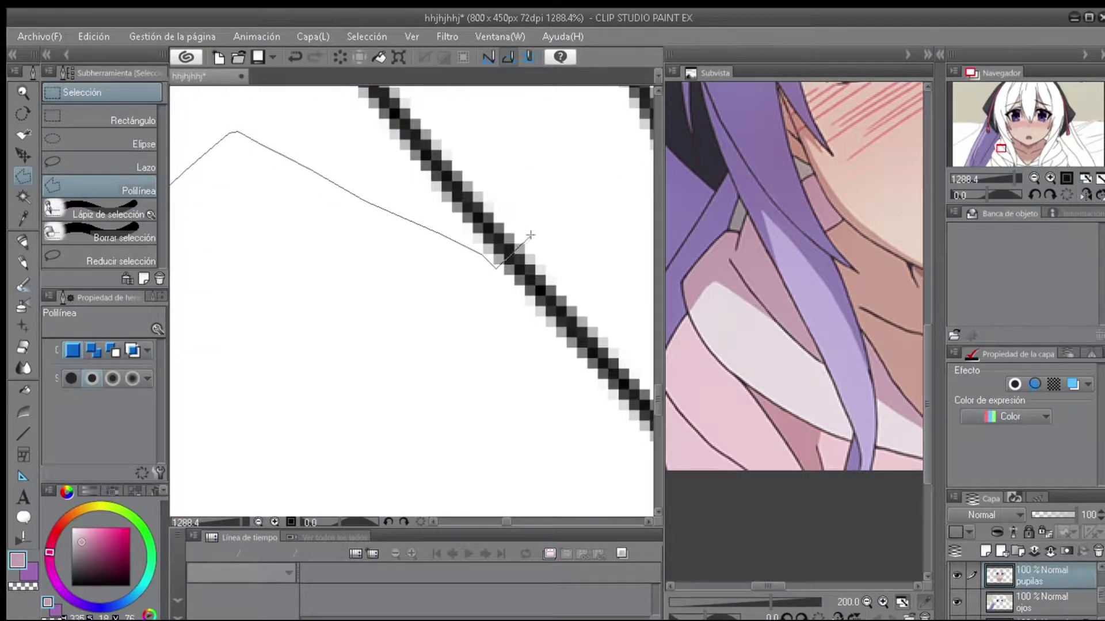
pyautogui.scroll(-2, 514, 284)
pyautogui.scroll(1, 465, 236)
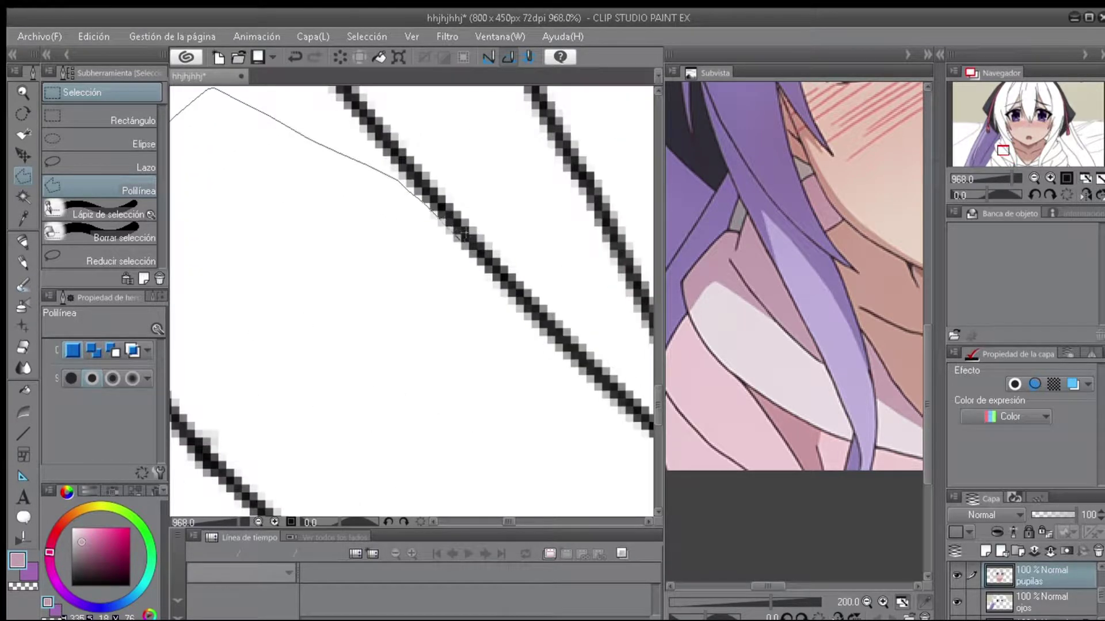
pyautogui.scroll(-1, 478, 230)
pyautogui.scroll(-2, 472, 247)
pyautogui.scroll(2, 466, 265)
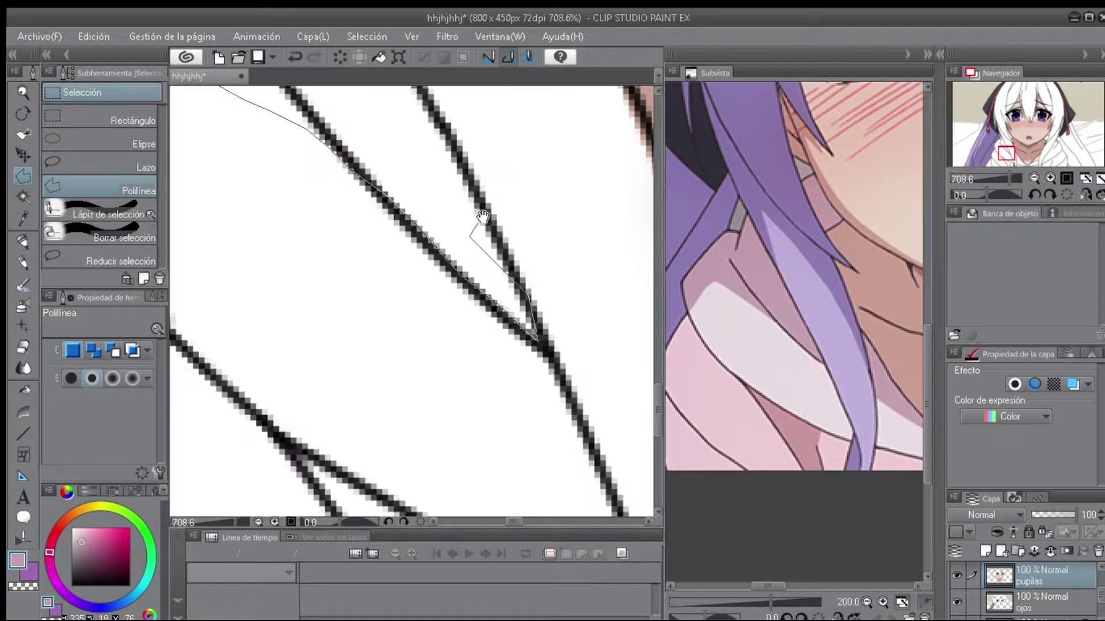
pyautogui.scroll(-1, 461, 272)
pyautogui.click(539, 311)
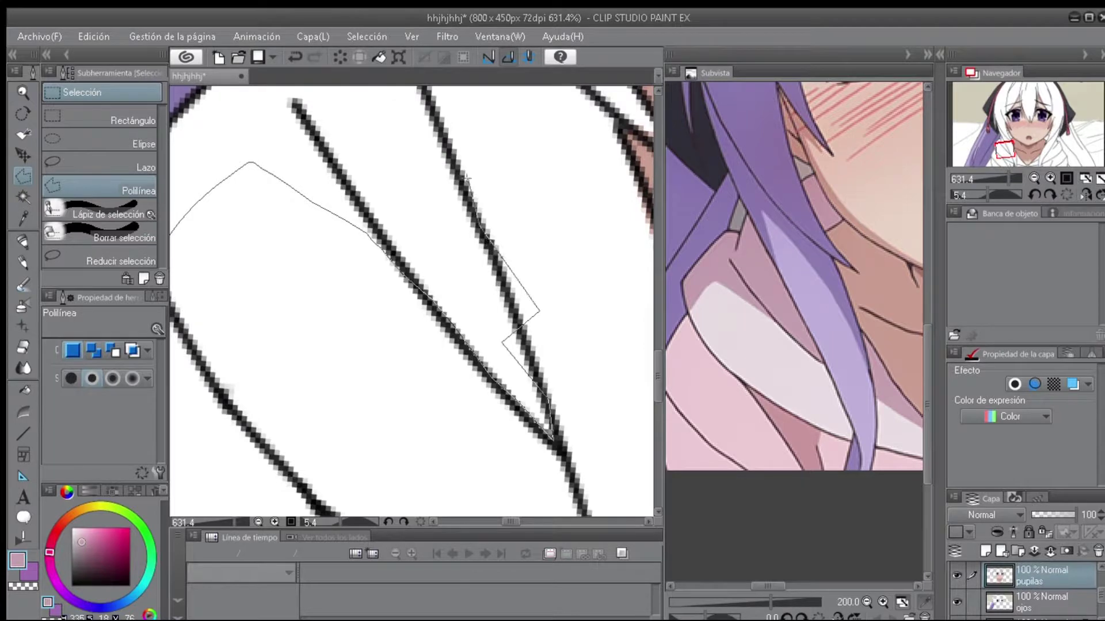
pyautogui.moveTo(467, 179); pyautogui.dragTo(534, 419)
pyautogui.click(437, 192)
pyautogui.doubleClick(301, 365)
pyautogui.hotkey('alt', 'BackSpace')
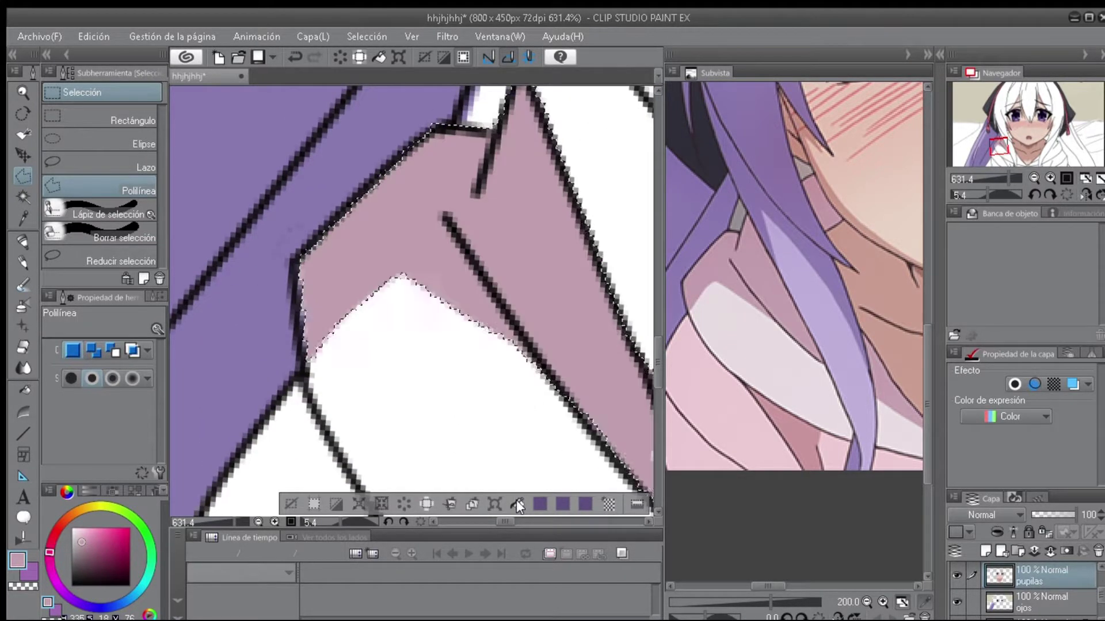
# Fill the missed notch near the tip of the left hood shadow and clean up the pink spill on the hair strand.
pyautogui.scroll(-2, 544, 292)
pyautogui.scroll(4, 544, 292)
pyautogui.doubleClick(544, 292)
pyautogui.hotkey('alt', 'BackSpace')
pyautogui.scroll(-2, 504, 294)
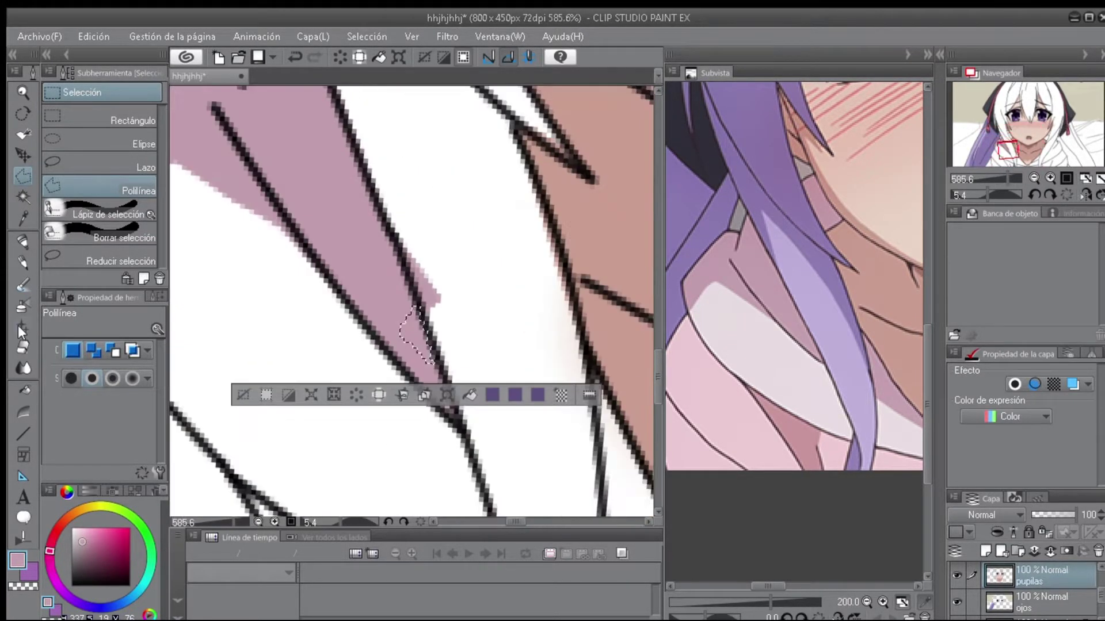
pyautogui.scroll(4, 504, 293)
pyautogui.press('e')
pyautogui.hotkey('ctrl', 'z')
pyautogui.hotkey('ctrl', 'z')
pyautogui.scroll(-3, 429, 224)
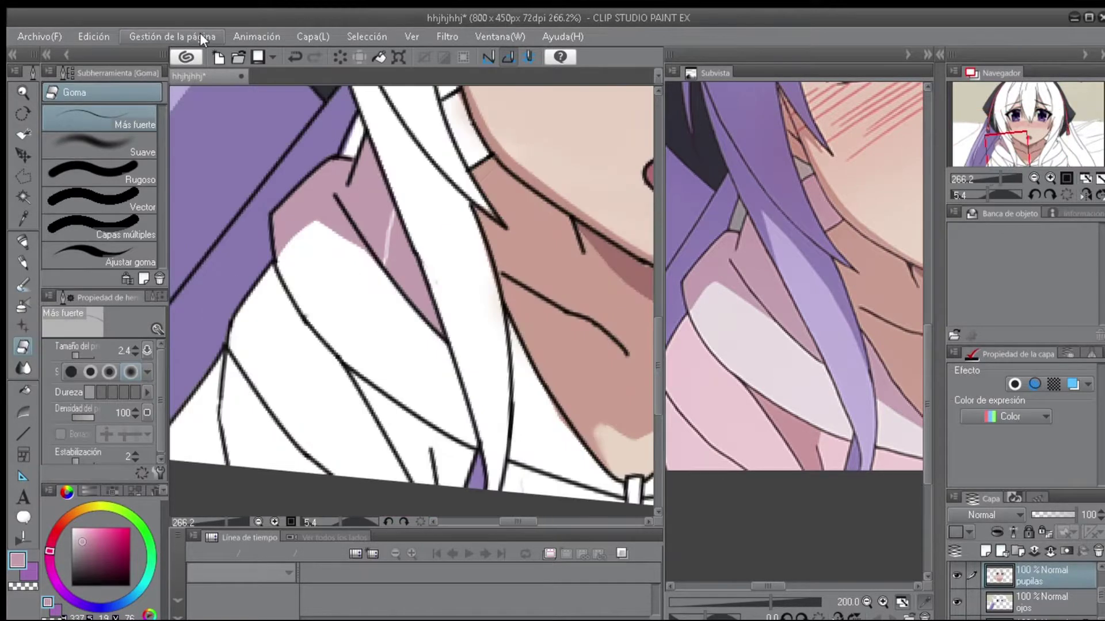
# Fill the small hood patch beneath the left side of the jaw with the same dusty pink.
pyautogui.press('m')
pyautogui.scroll(2, 338, 205)
pyautogui.doubleClick(412, 234)
pyautogui.hotkey('alt', 'BackSpace')
pyautogui.scroll(-3, 425, 277)
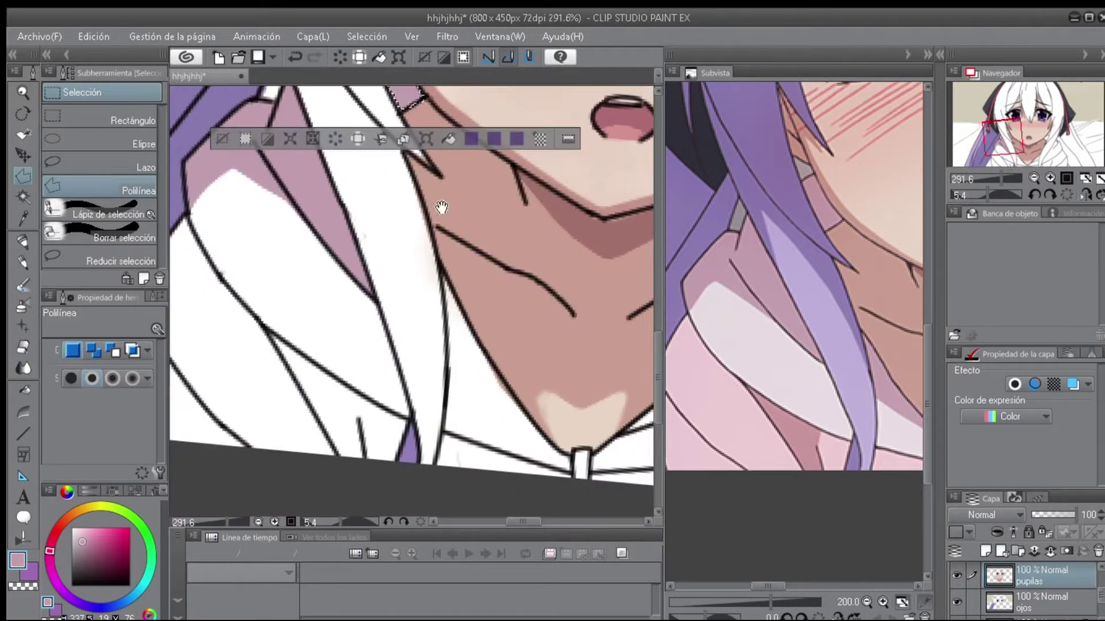
# Select the narrow hood shadow along the left edge of the neckline and fill it with dusty pink.
pyautogui.click(449, 349)
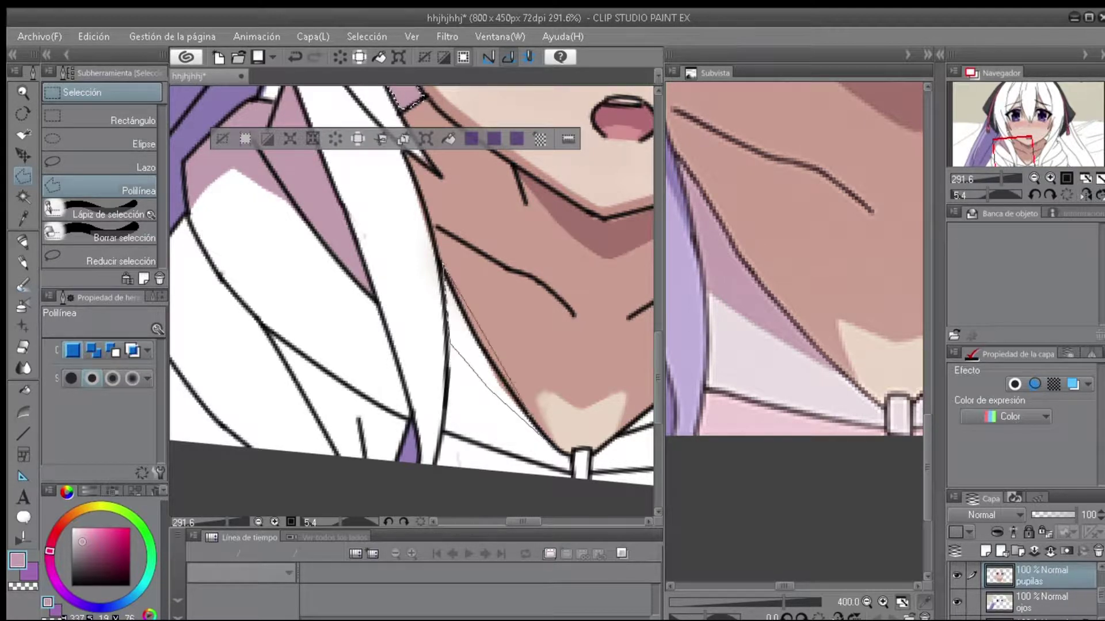
pyautogui.doubleClick(544, 438)
pyautogui.scroll(2, 544, 438)
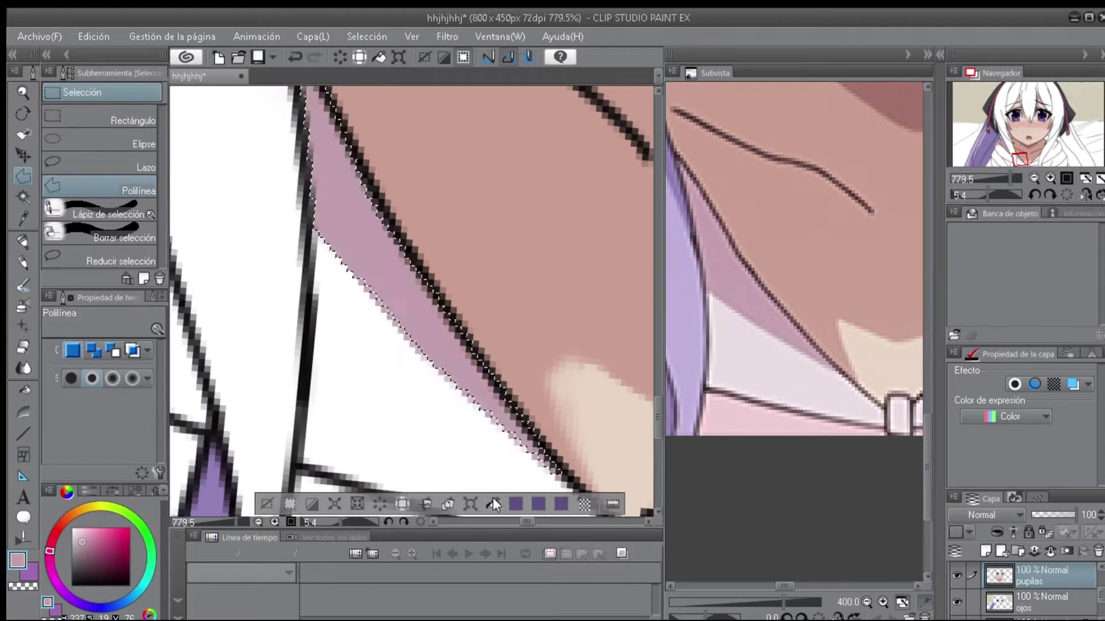
pyautogui.hotkey('alt', 'BackSpace')
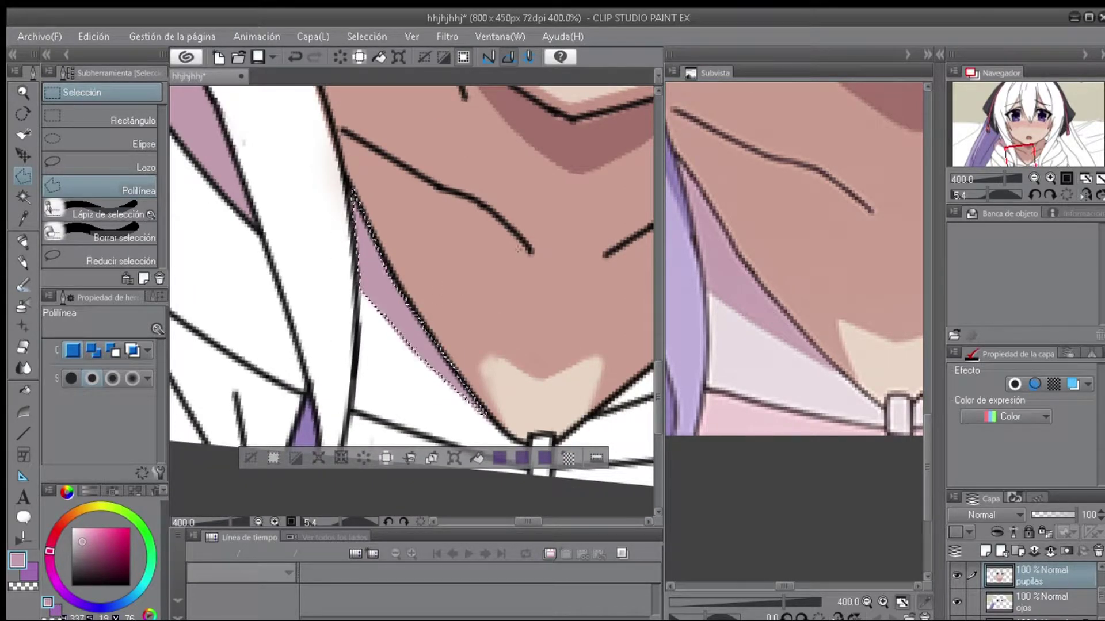
# Reshape the lower edge of the left neckline shadow with a wider Polilínea selection.
pyautogui.scroll(2, 499, 311)
pyautogui.click(483, 486)
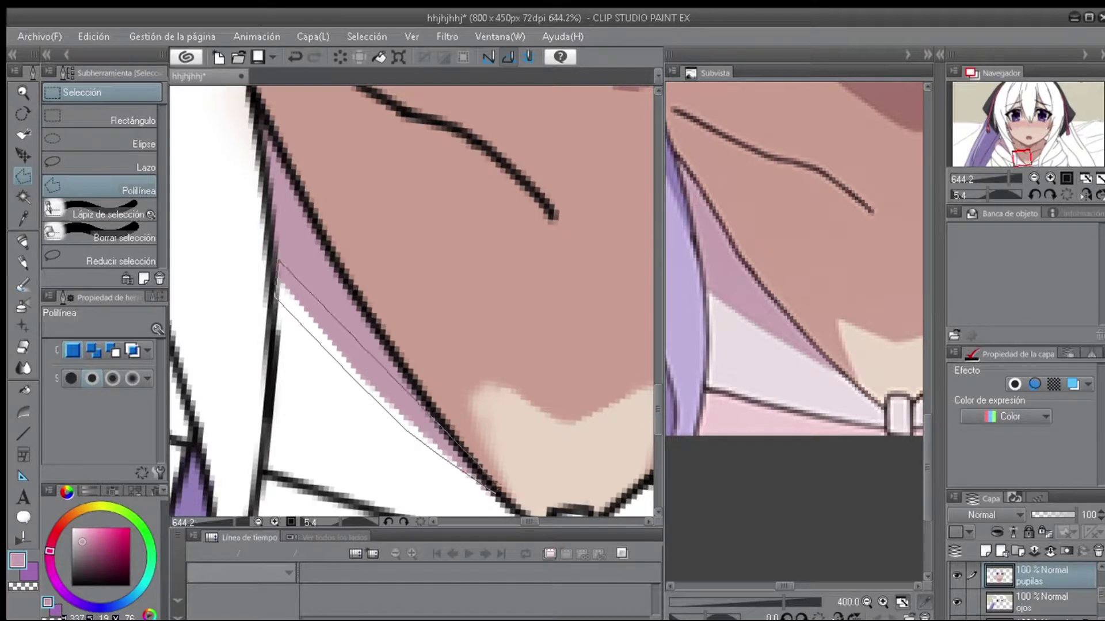
pyautogui.scroll(-5, 604, 300)
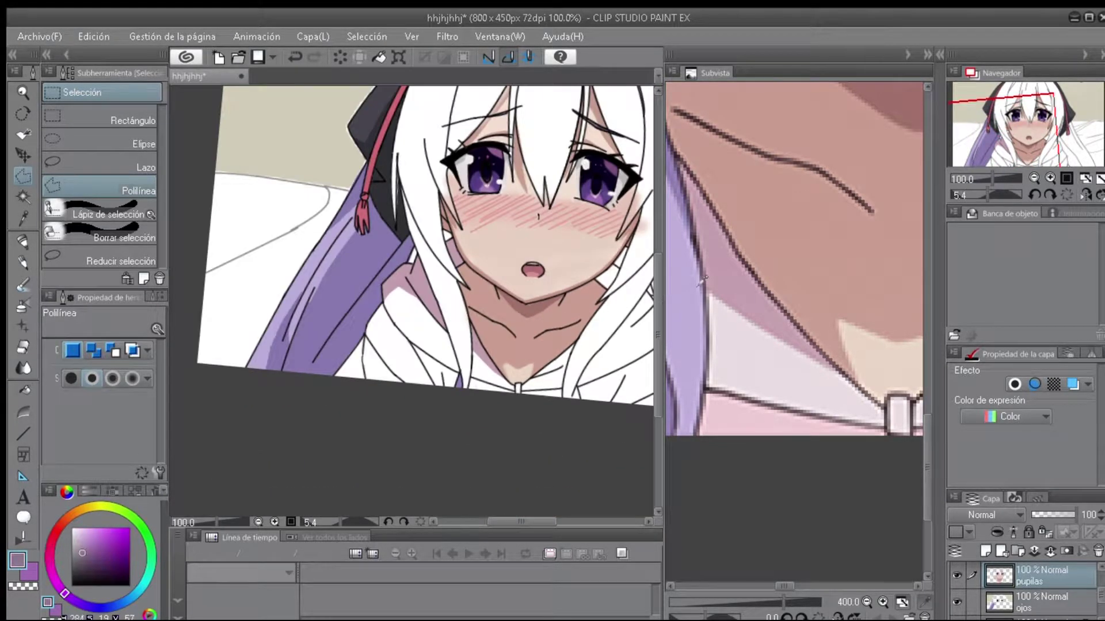
# Select the hood shadow along the right edge of the neckline and fill it with the reference's dusty pink.
pyautogui.scroll(6, 585, 269)
pyautogui.scroll(-1, 794, 259)
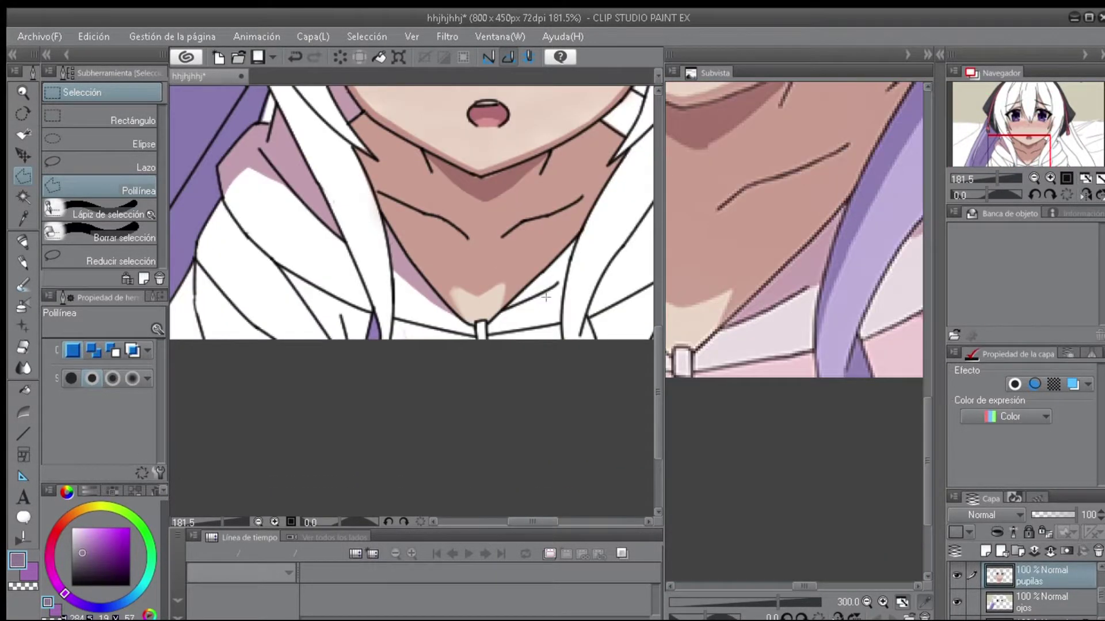
pyautogui.scroll(-2, 585, 270)
pyautogui.doubleClick(585, 269)
pyautogui.scroll(-3, 502, 315)
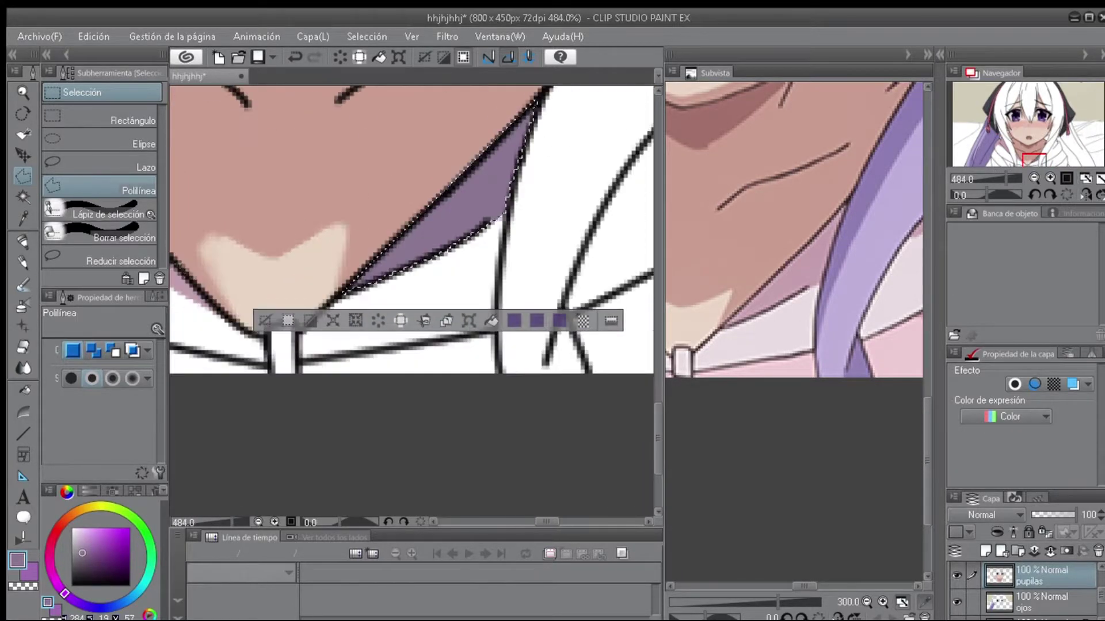
pyautogui.scroll(-2, 503, 315)
# Outline the curved shadow on the upper right hood with Polilínea and fill it with dusty pink.
pyautogui.scroll(3, 347, 384)
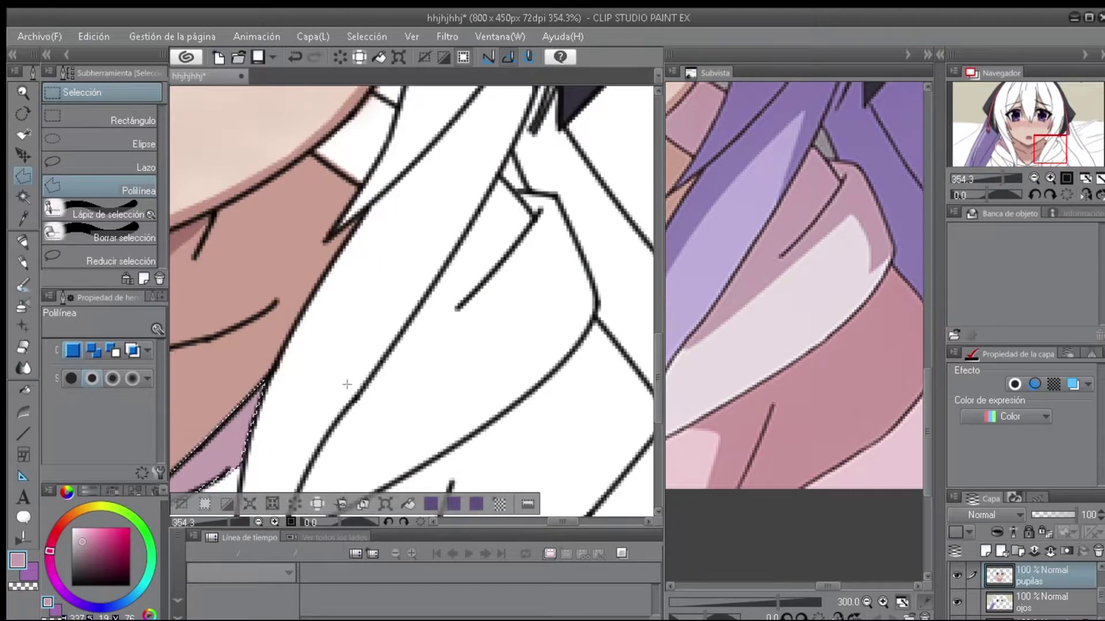
pyautogui.scroll(1, 399, 357)
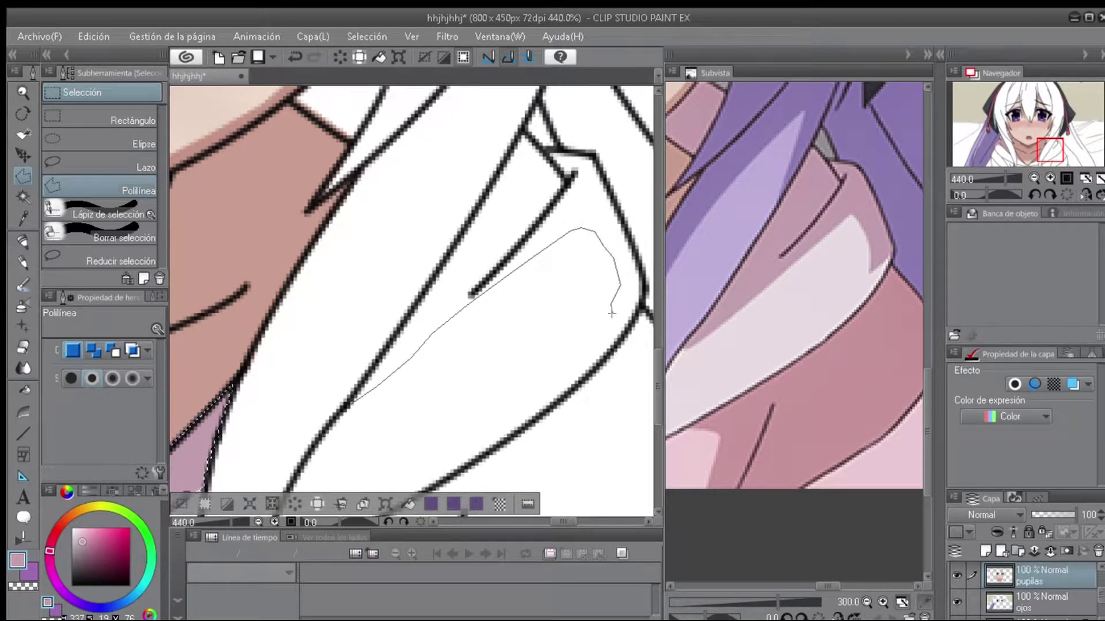
pyautogui.click(512, 430)
pyautogui.scroll(1, 537, 328)
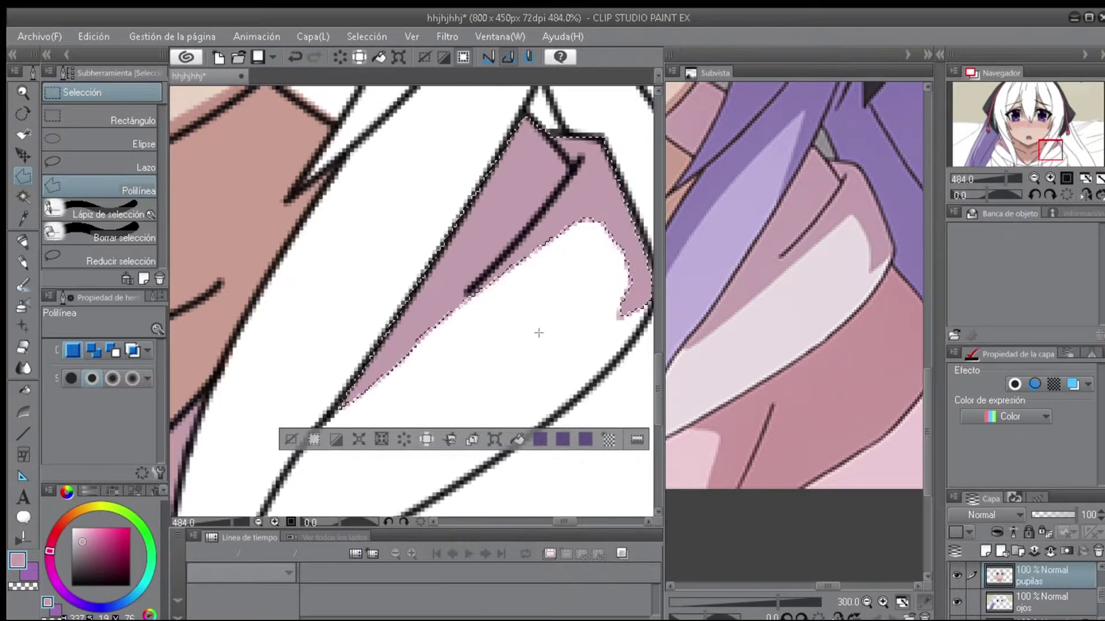
# Retrace the right hood shadow's jagged inner edge with a finer Polilínea selection, from its lower tip around the hooked end.
pyautogui.hotkey('ctrl', 'd')
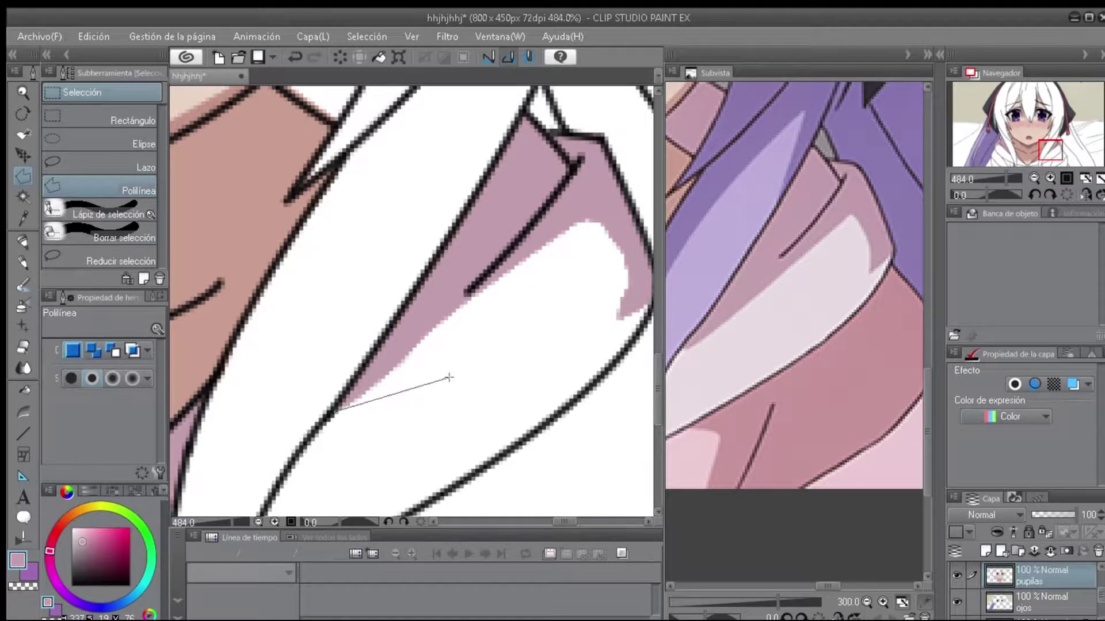
pyautogui.scroll(10, 419, 382)
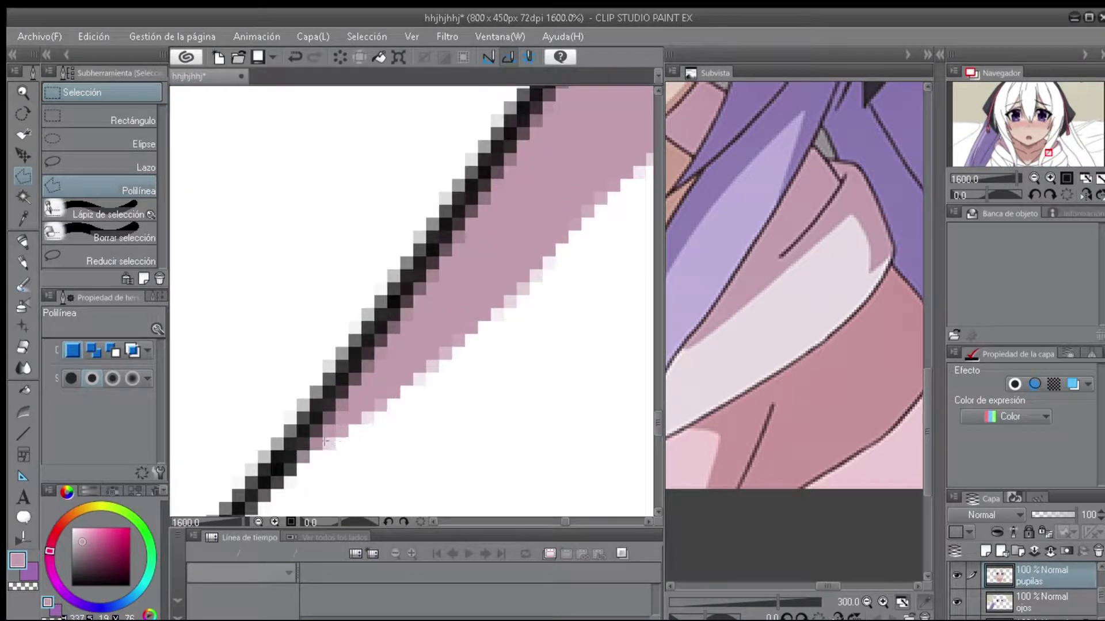
pyautogui.scroll(-3, 427, 398)
pyautogui.scroll(2, 367, 428)
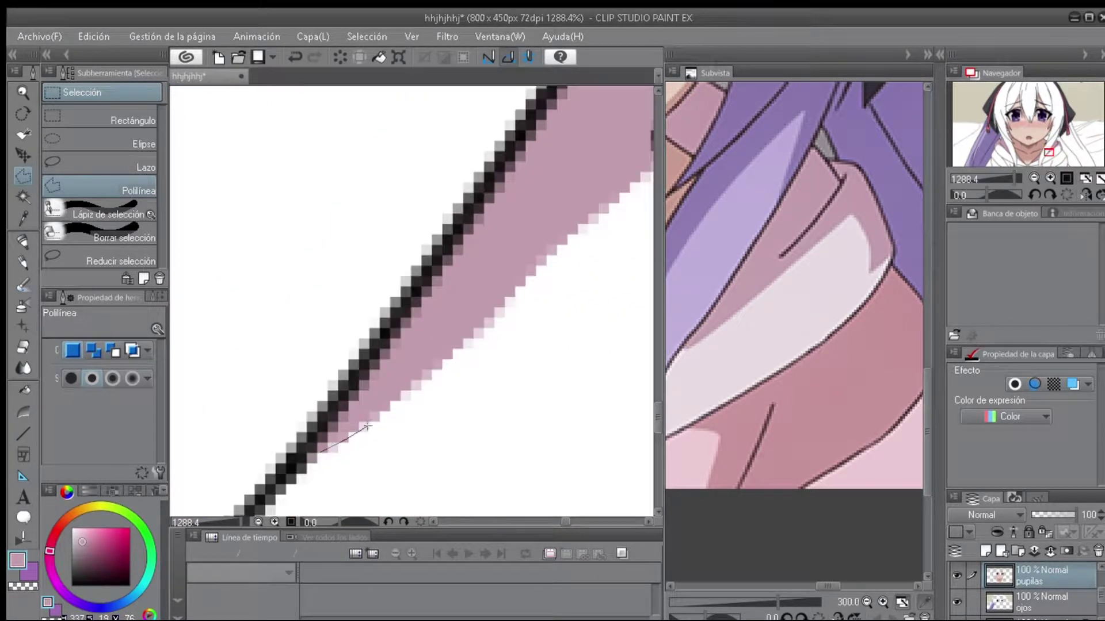
pyautogui.moveTo(468, 365); pyautogui.dragTo(276, 451)
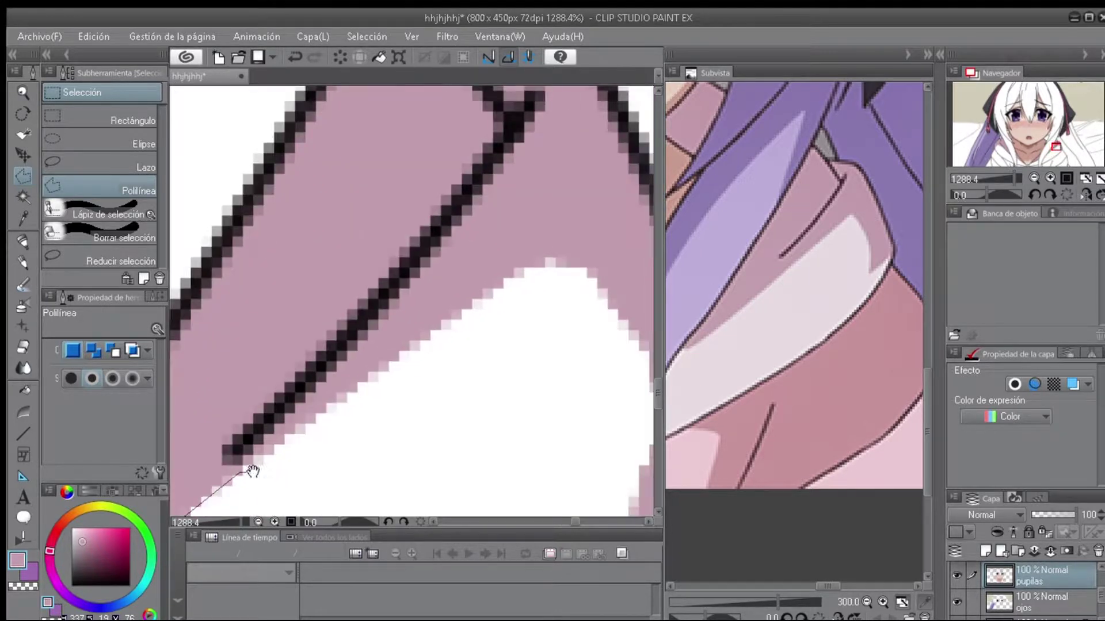
pyautogui.moveTo(571, 268); pyautogui.dragTo(401, 185)
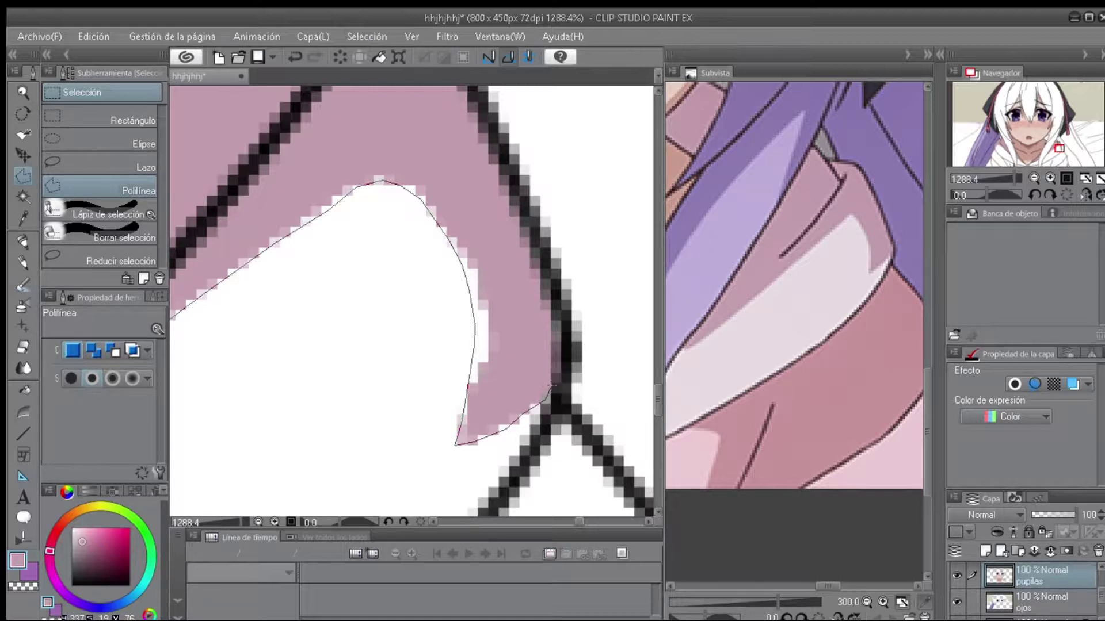
pyautogui.moveTo(551, 385); pyautogui.dragTo(568, 262)
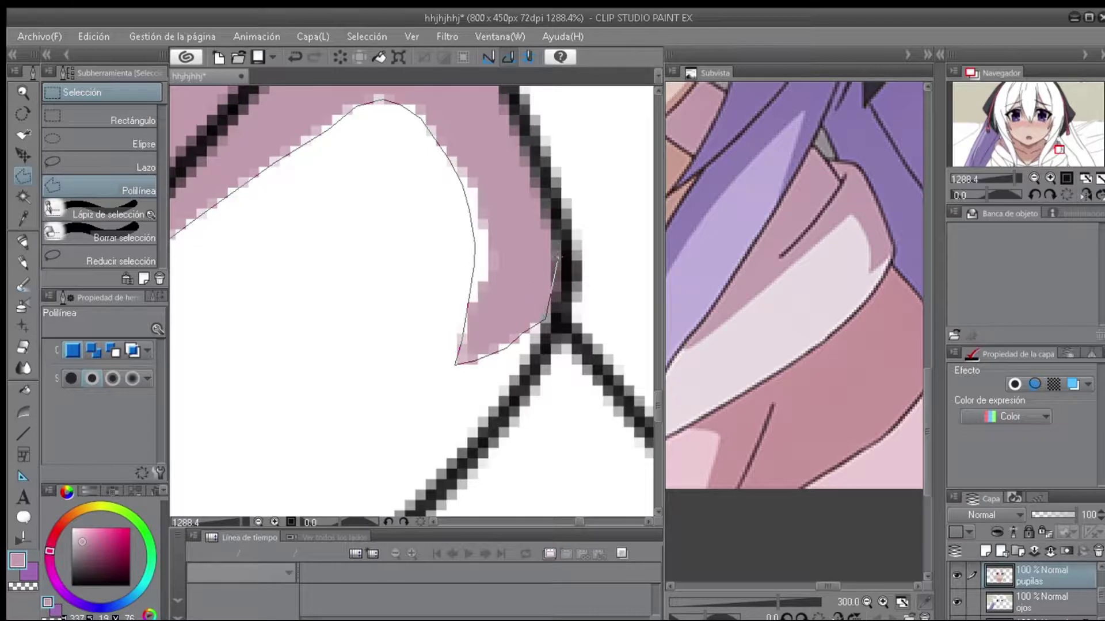
pyautogui.doubleClick(557, 258)
pyautogui.scroll(-4, 268, 373)
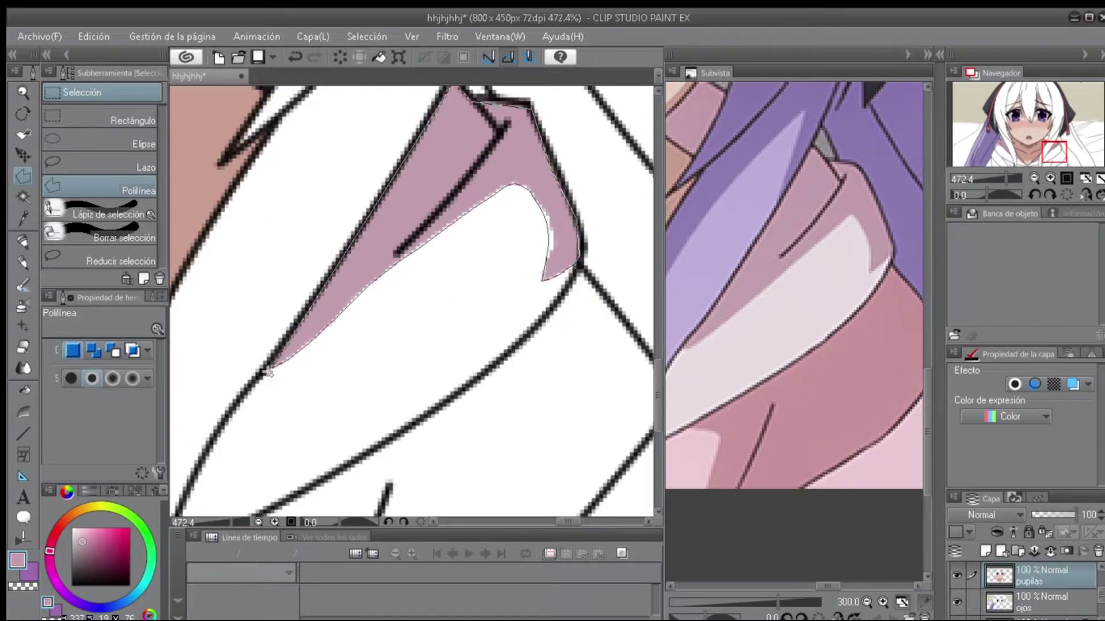
# Fill the hood patch beneath the right side of the jaw and the large fold below the right hood with dusty pink.
pyautogui.scroll(-4, 467, 382)
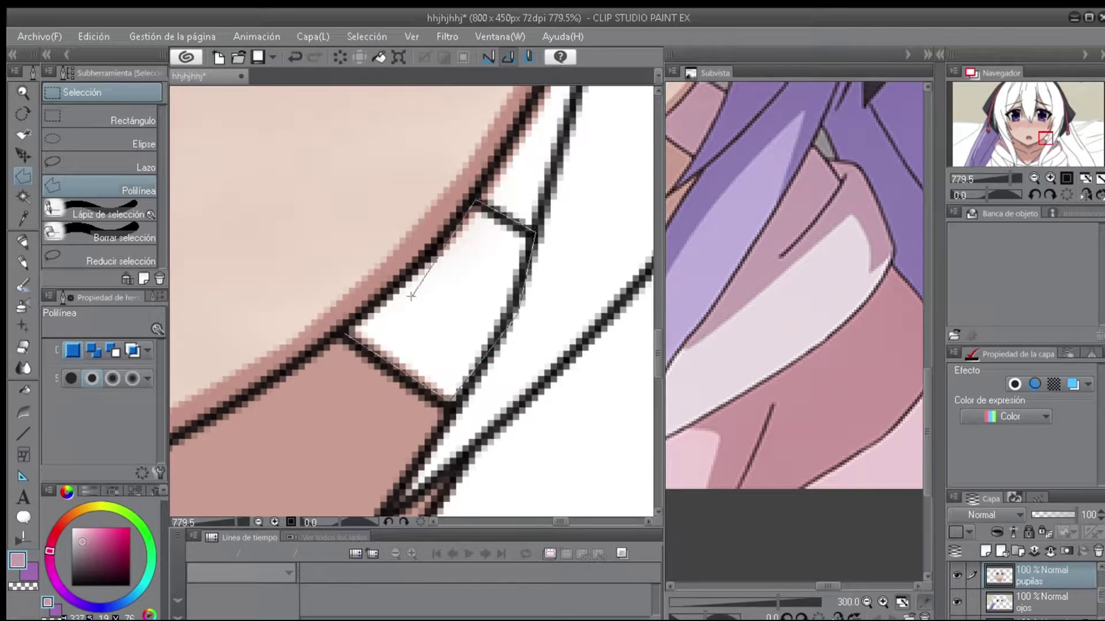
pyautogui.click(485, 418)
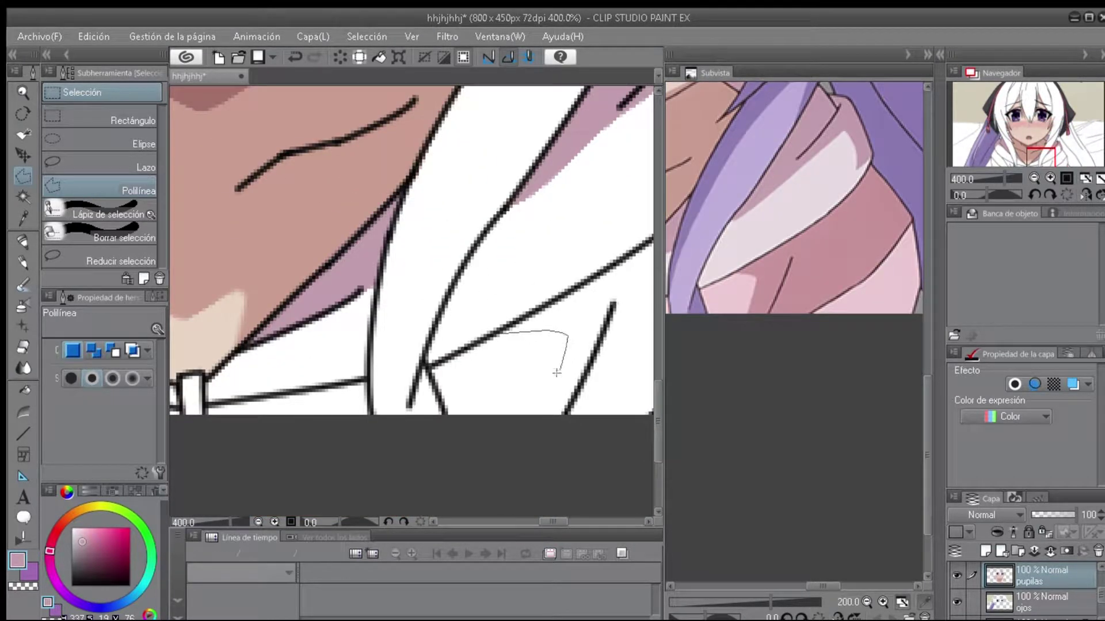
pyautogui.scroll(-2, 556, 373)
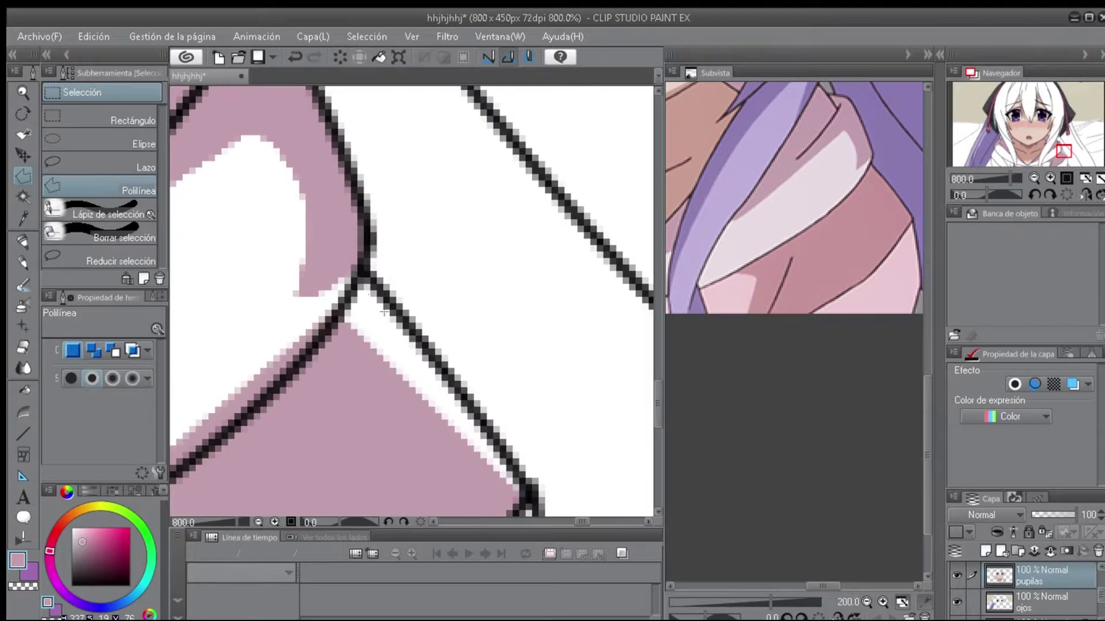
pyautogui.click(323, 222)
pyautogui.doubleClick(326, 283)
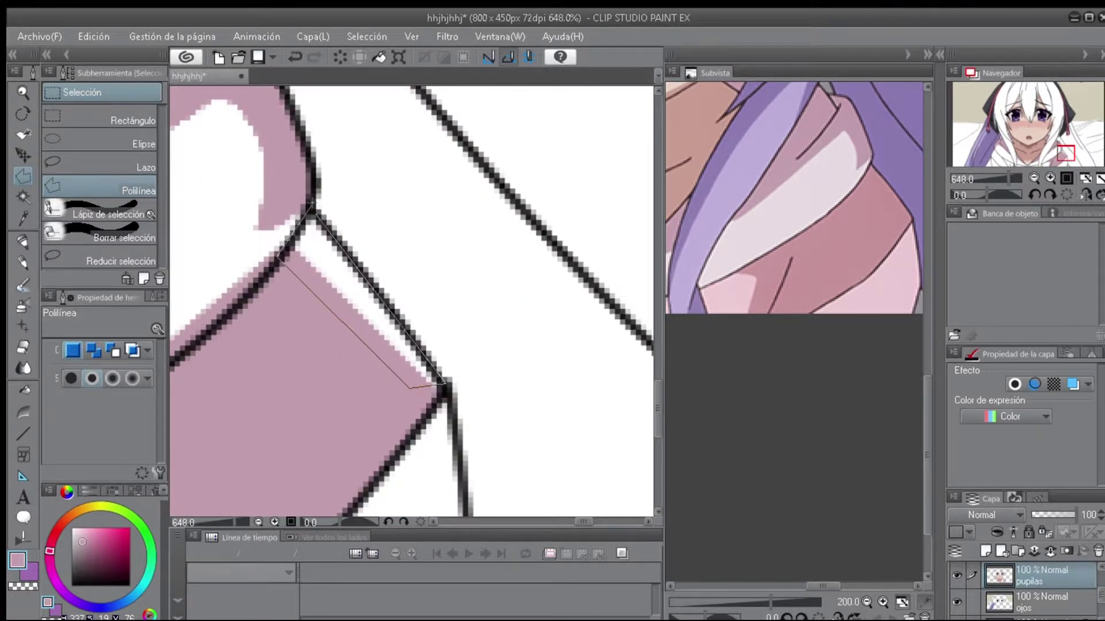
# Fill the outer panel below the right hoodie fold with the light pink sampled from the reference.
pyautogui.scroll(-5, 325, 283)
pyautogui.scroll(2, 868, 308)
pyautogui.scroll(5, 493, 271)
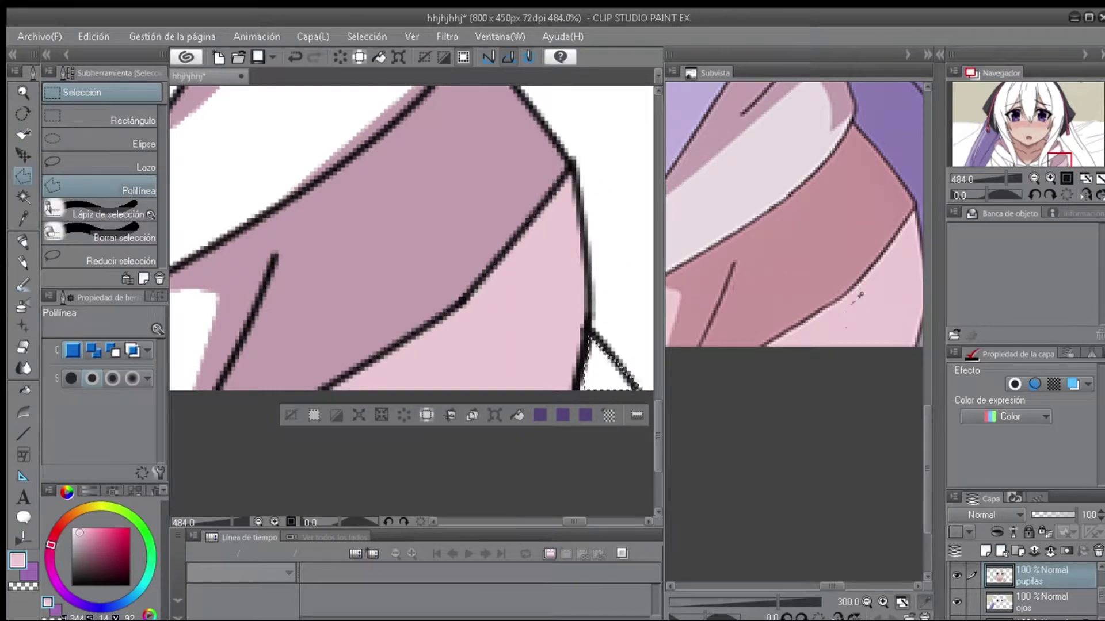
# Outline the small hoodie panel below the right hood, beside the hair tip, with Polilínea and fill it with light pink.
pyautogui.scroll(-3, 811, 295)
pyautogui.scroll(-8, 629, 313)
pyautogui.scroll(4, 759, 209)
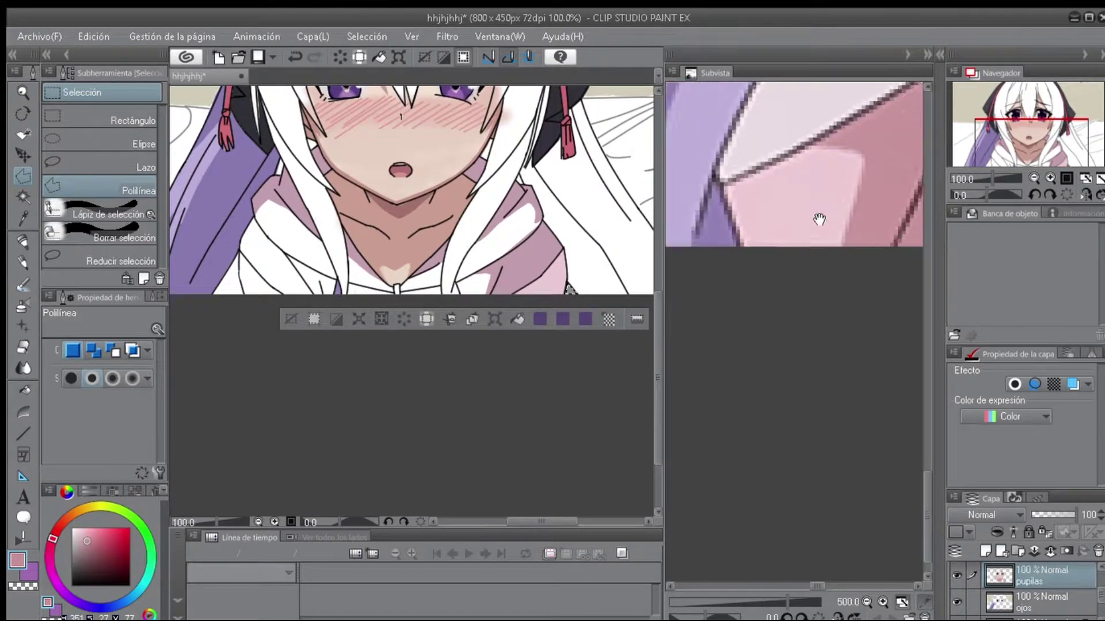
pyautogui.scroll(6, 460, 270)
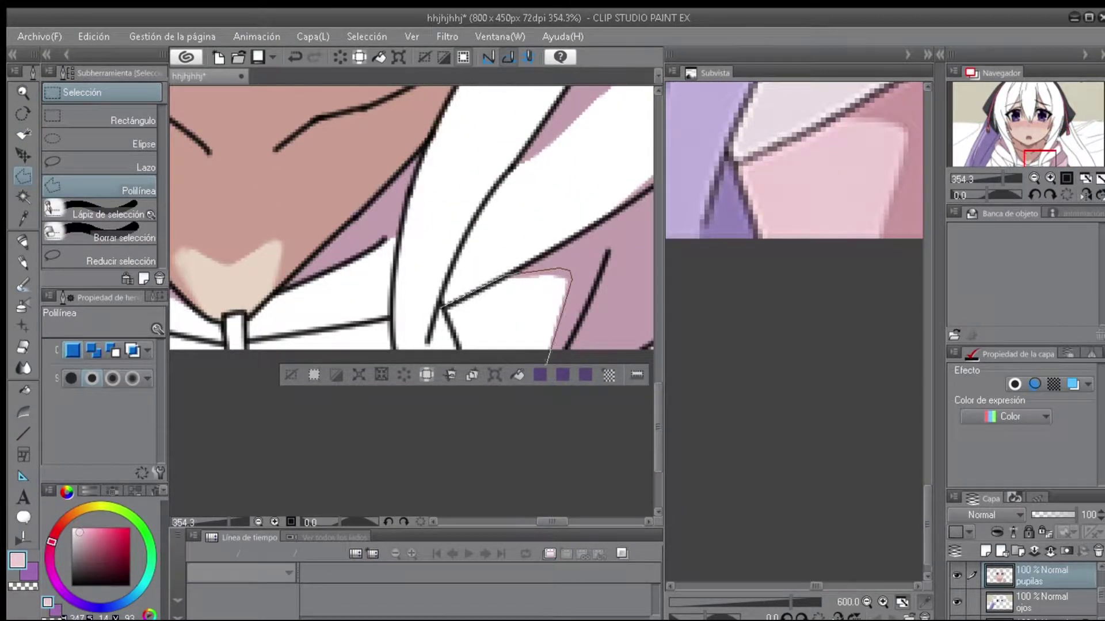
pyautogui.doubleClick(543, 346)
pyautogui.scroll(-5, 518, 311)
pyautogui.scroll(-3, 851, 192)
pyautogui.hotkey('ctrl', 'd')
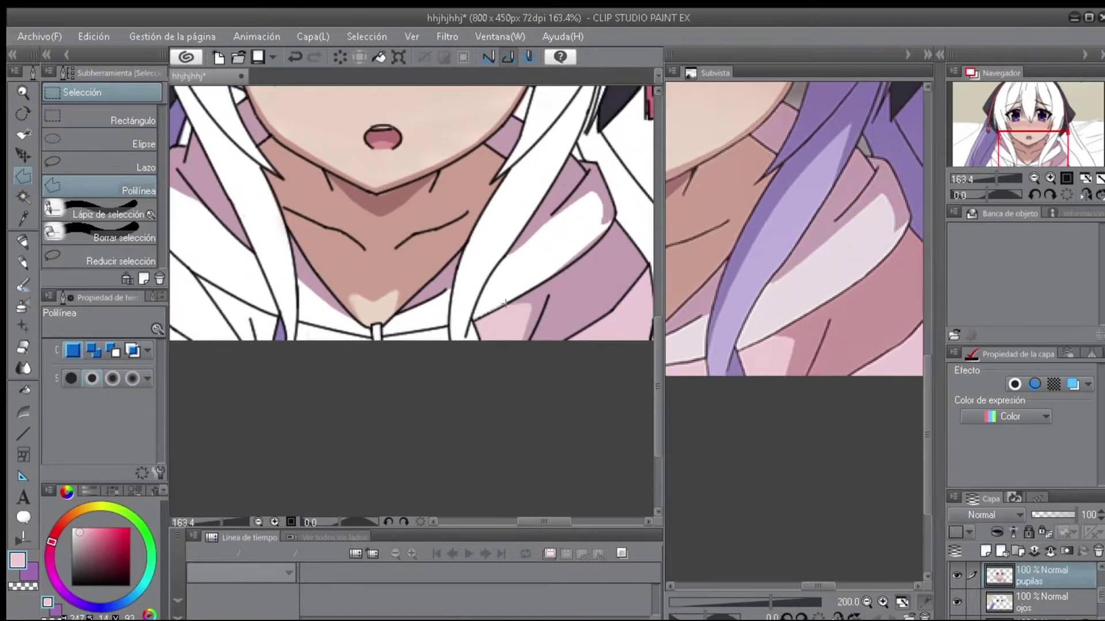
# Outline the broad inner fold of the right hood with Polilínea along its shadow edge and fill it with light pink.
pyautogui.scroll(4, 493, 305)
pyautogui.scroll(4, 538, 211)
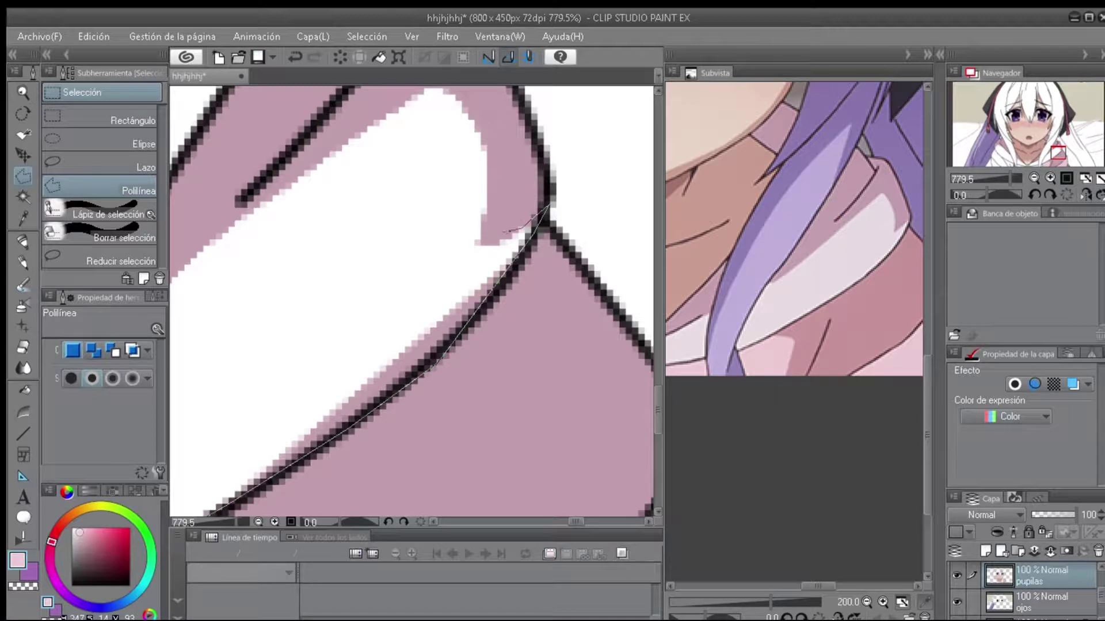
pyautogui.scroll(-3, 488, 169)
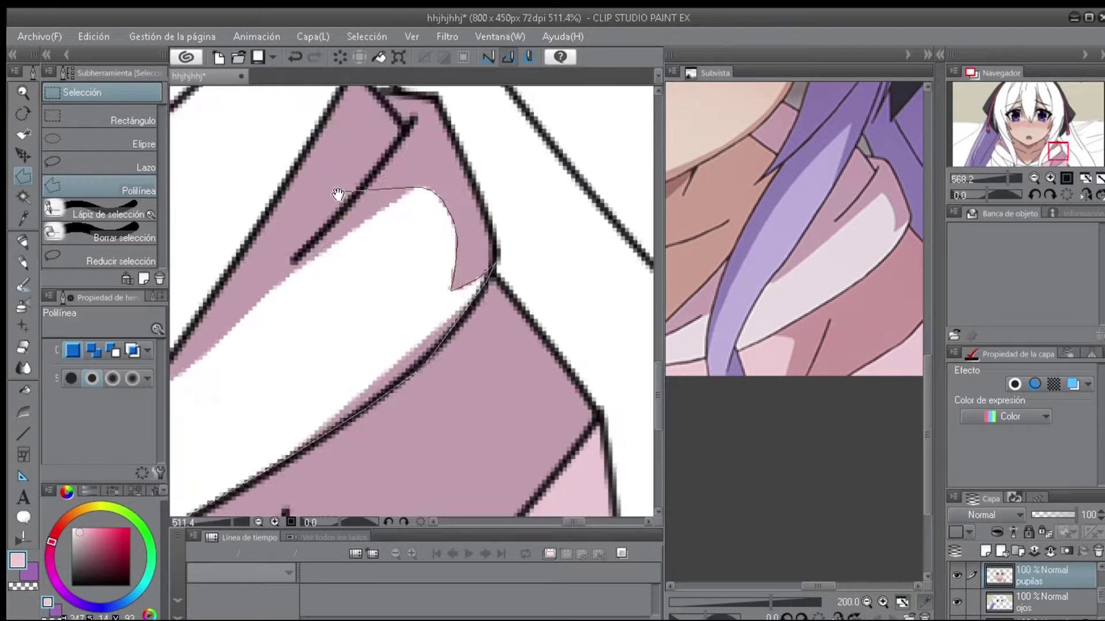
pyautogui.click(339, 262)
pyautogui.click(291, 317)
pyautogui.click(245, 428)
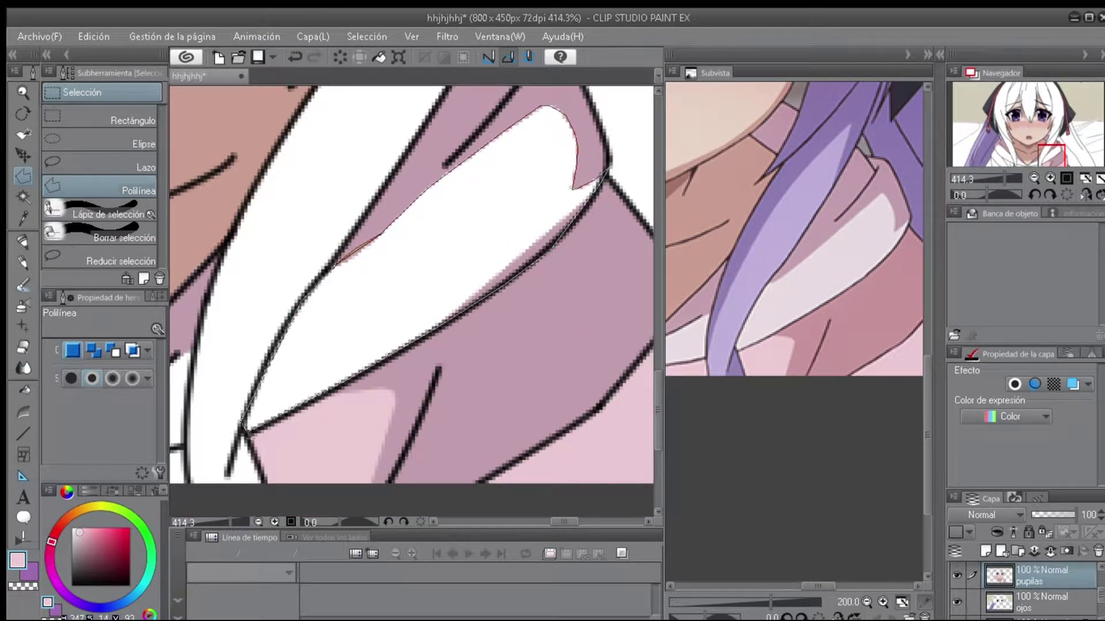
pyautogui.doubleClick(289, 393)
pyautogui.scroll(-2, 370, 493)
# Select the strip along the upper edge and tip of the right hood fold and fill it with dusty pink.
pyautogui.click(402, 456)
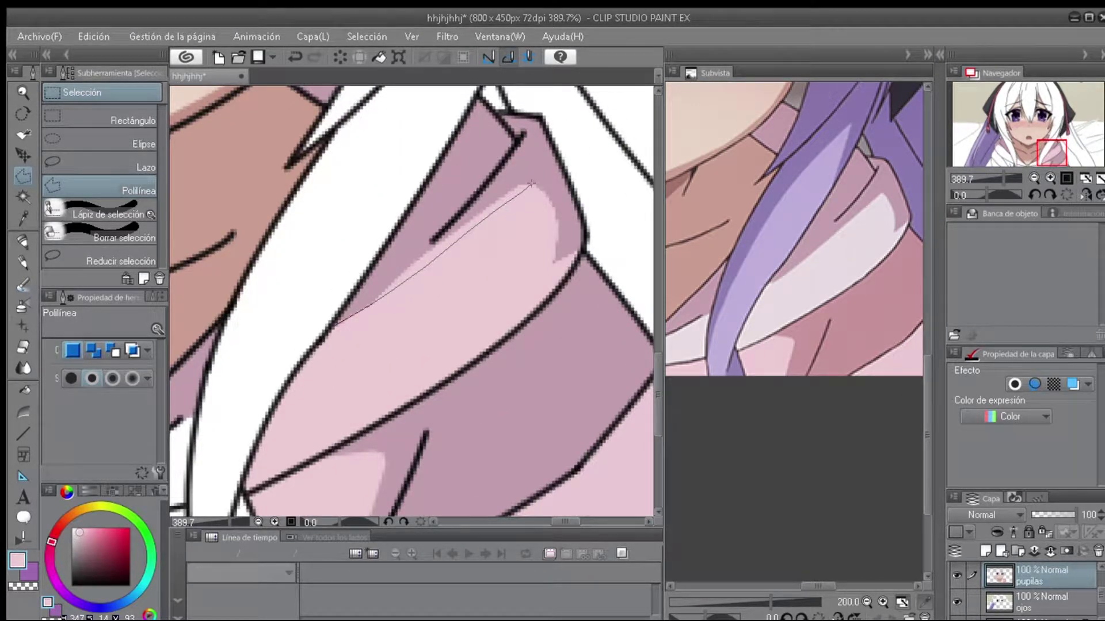
pyautogui.doubleClick(581, 235)
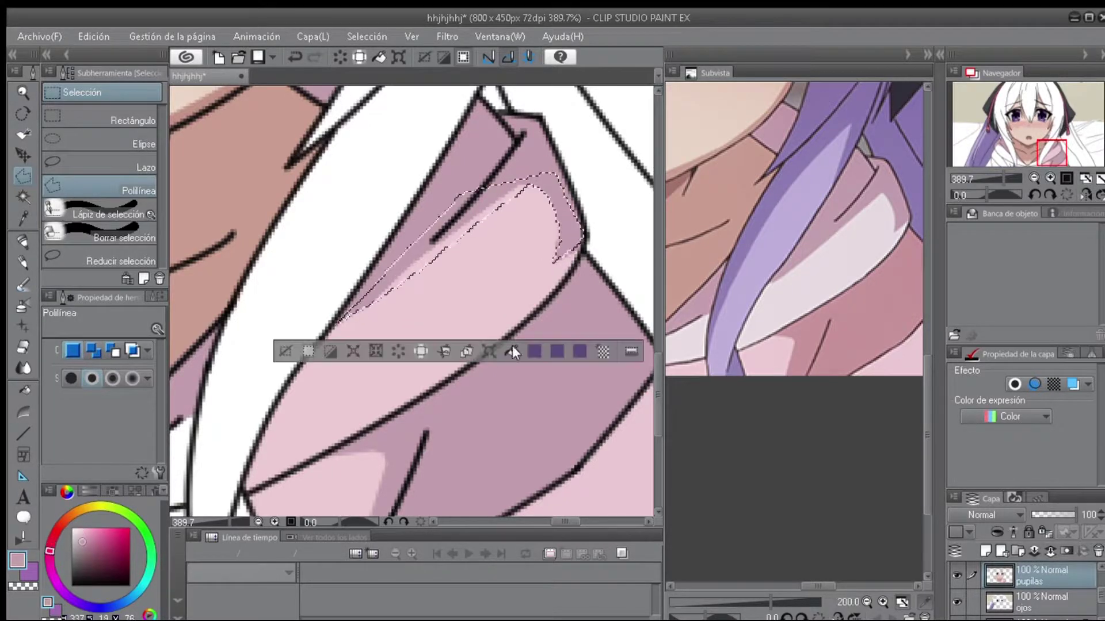
pyautogui.scroll(-4, 403, 287)
# Outline the collar band and centre loop at the neckline with Polilínea and fill them with the pale pinkish white sampled from the reference.
pyautogui.moveTo(230, 323); pyautogui.dragTo(506, 243)
pyautogui.scroll(4, 506, 243)
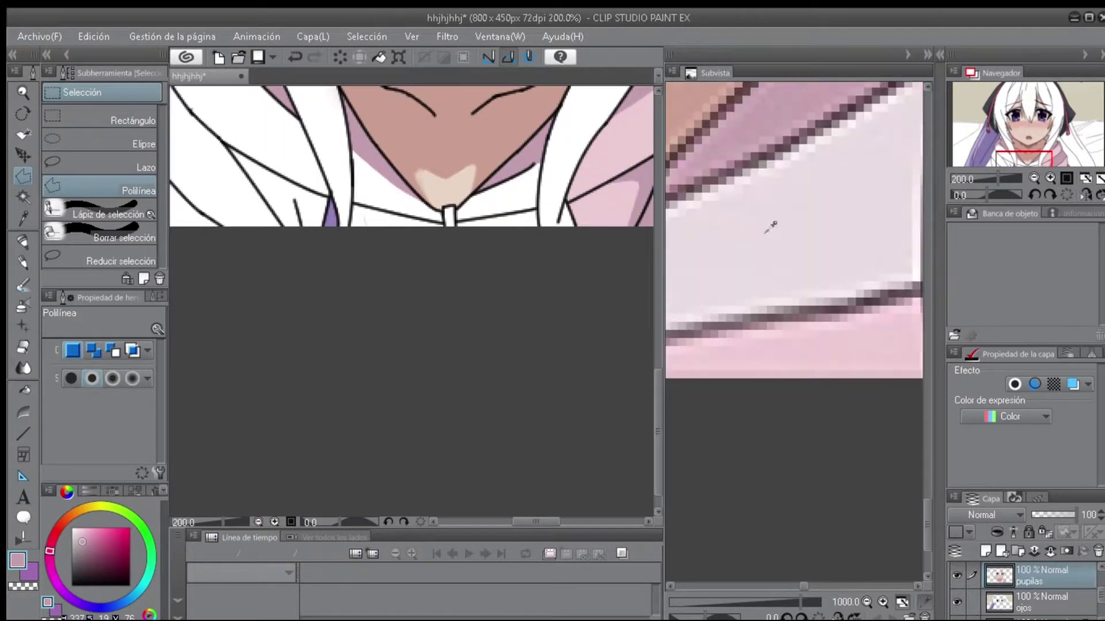
pyautogui.click(278, 202)
pyautogui.click(429, 237)
pyautogui.click(444, 234)
pyautogui.click(577, 214)
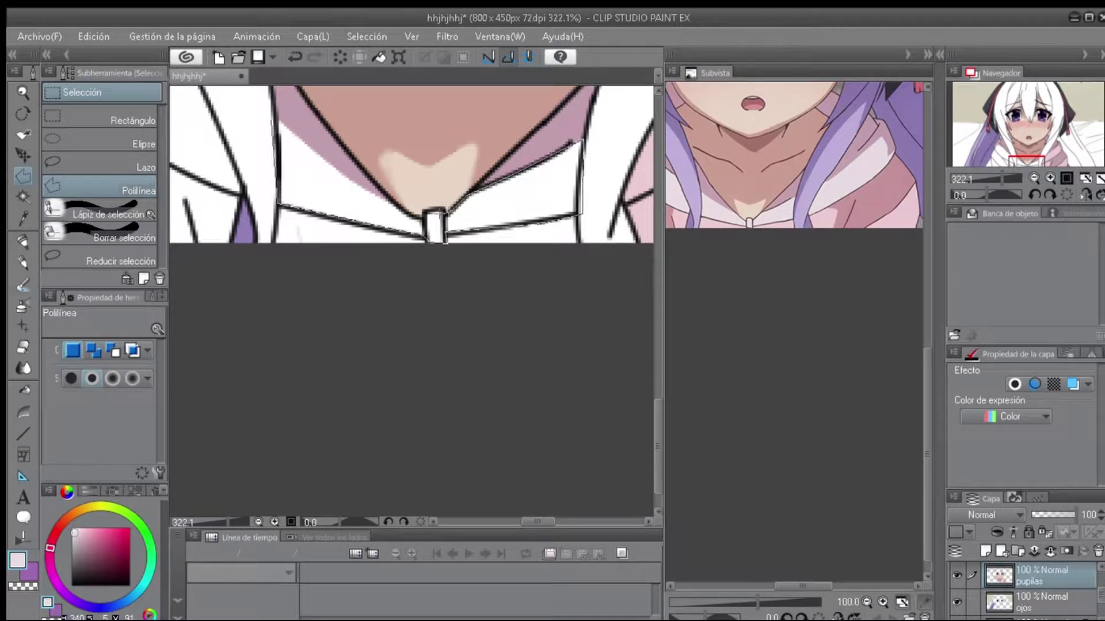
pyautogui.doubleClick(460, 247)
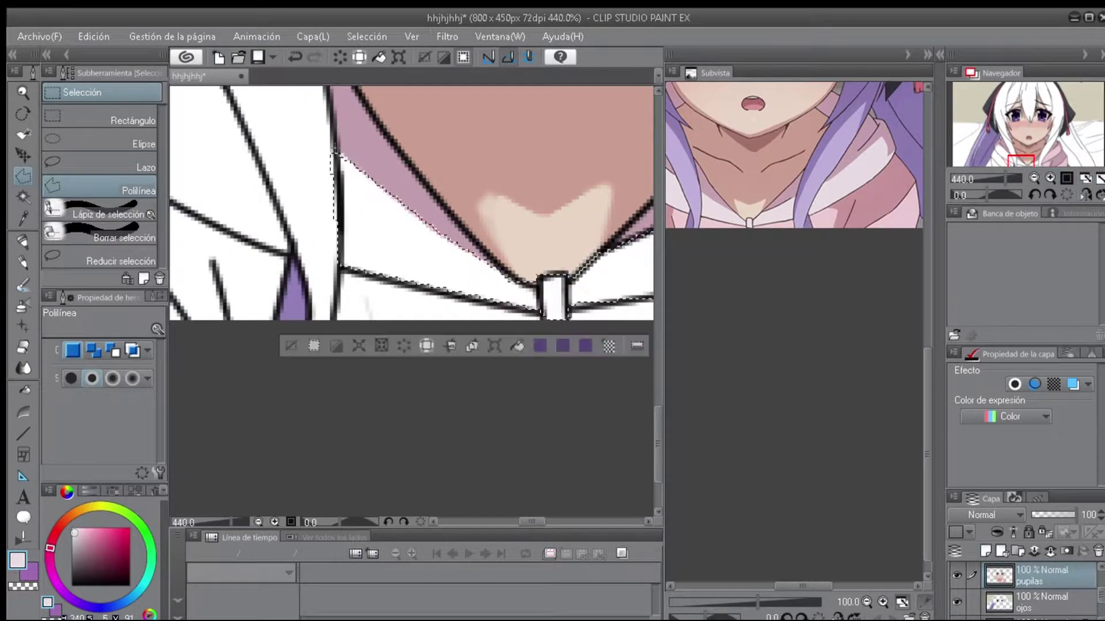
pyautogui.scroll(6, 239, 155)
pyautogui.scroll(3, 239, 155)
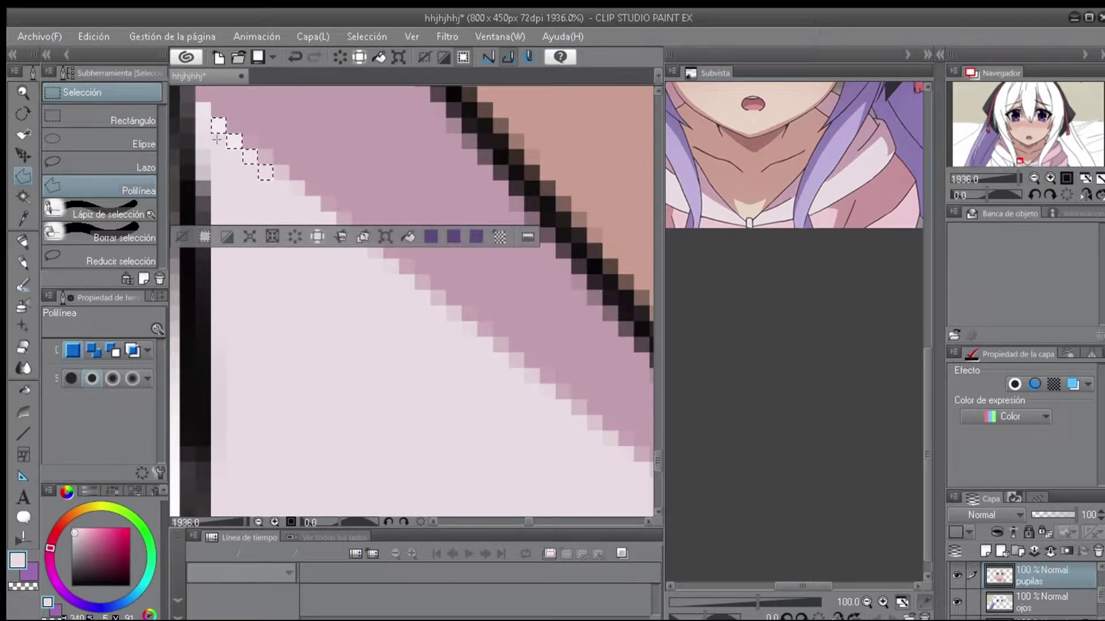
# Outline the hoodie strips below the collar band on both sides of the centre loop and fill them with light pink.
pyautogui.scroll(-4, 364, 207)
pyautogui.scroll(-3, 179, 242)
pyautogui.scroll(3, 357, 247)
pyautogui.click(354, 305)
pyautogui.click(365, 233)
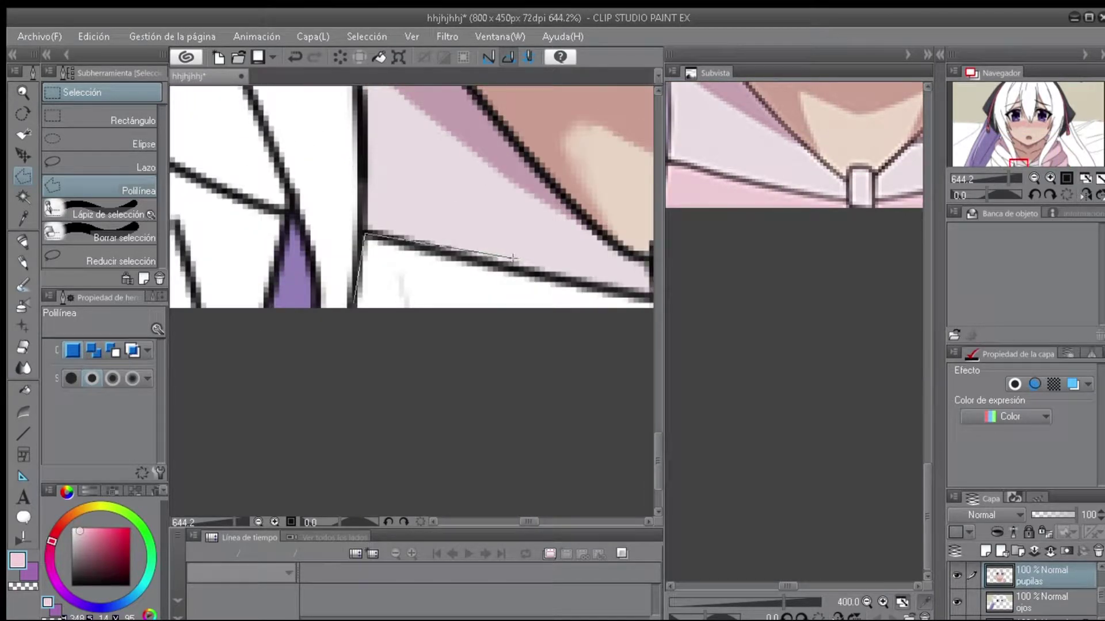
pyautogui.click(532, 263)
pyautogui.click(535, 291)
pyautogui.doubleClick(247, 291)
pyautogui.scroll(-2, 437, 262)
pyautogui.scroll(-3, 495, 265)
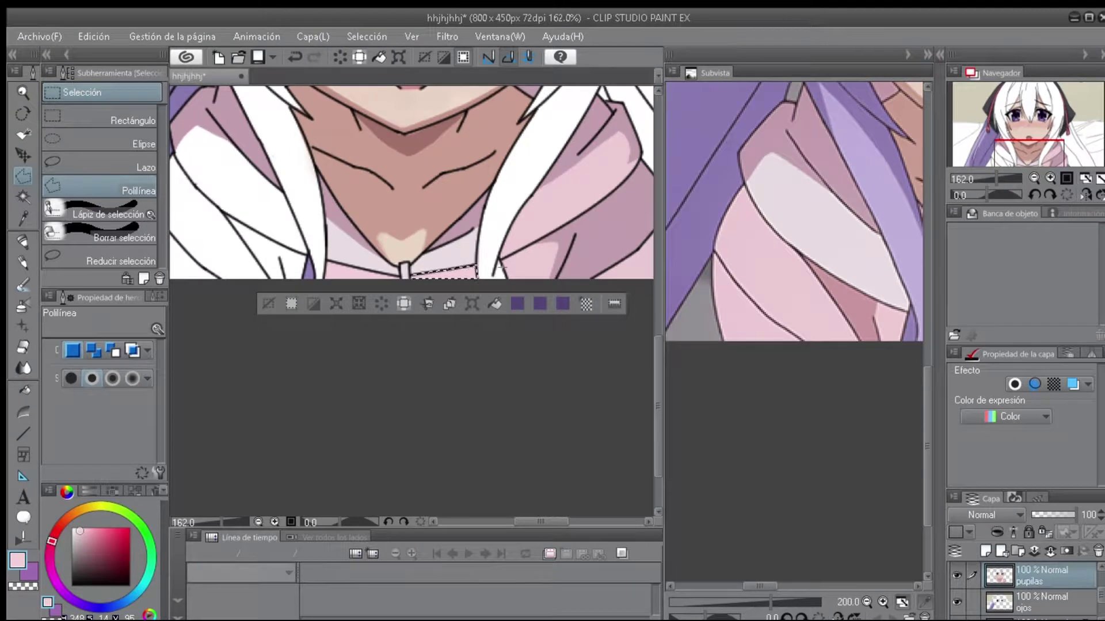
# Outline the broad inner fold of the left hood with Polilínea and fill it with the pale pinkish white from the reference.
pyautogui.scroll(3, 501, 265)
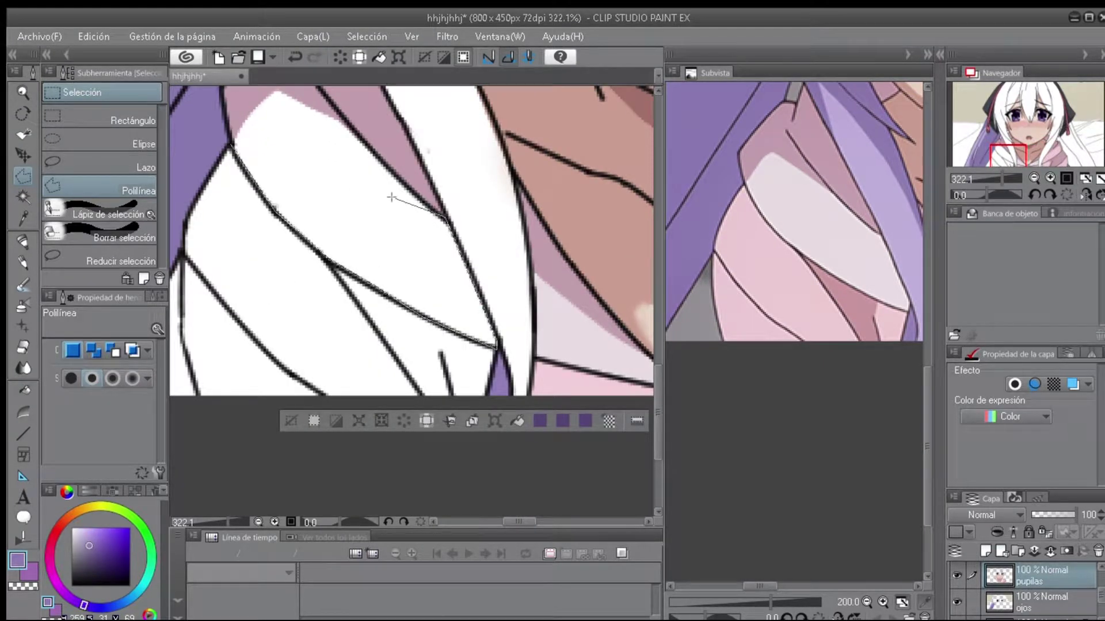
pyautogui.click(319, 109)
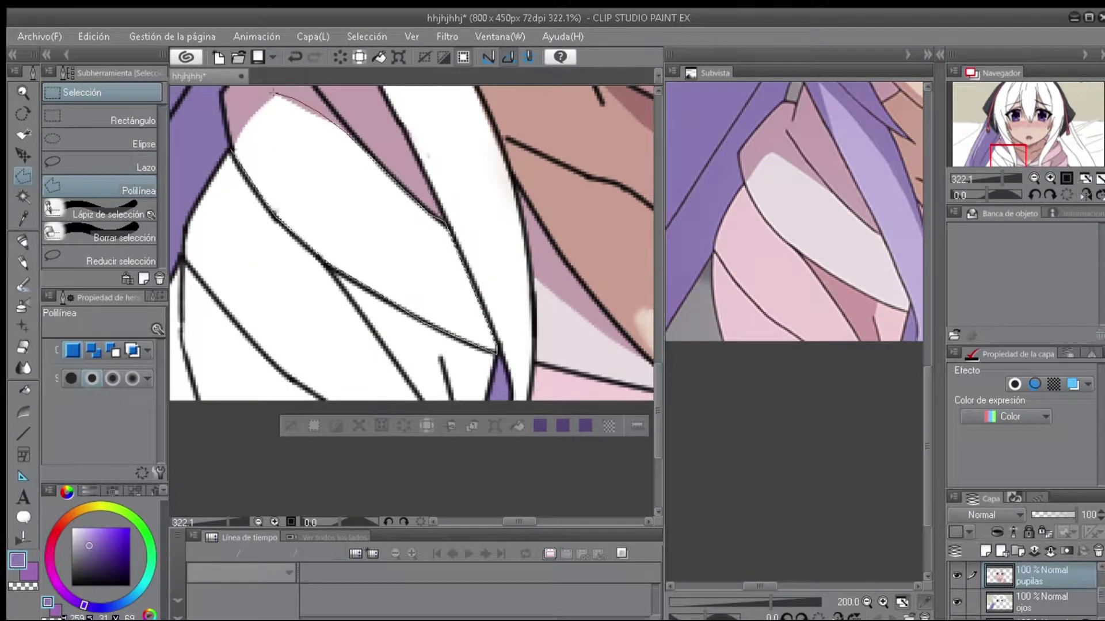
pyautogui.click(267, 185)
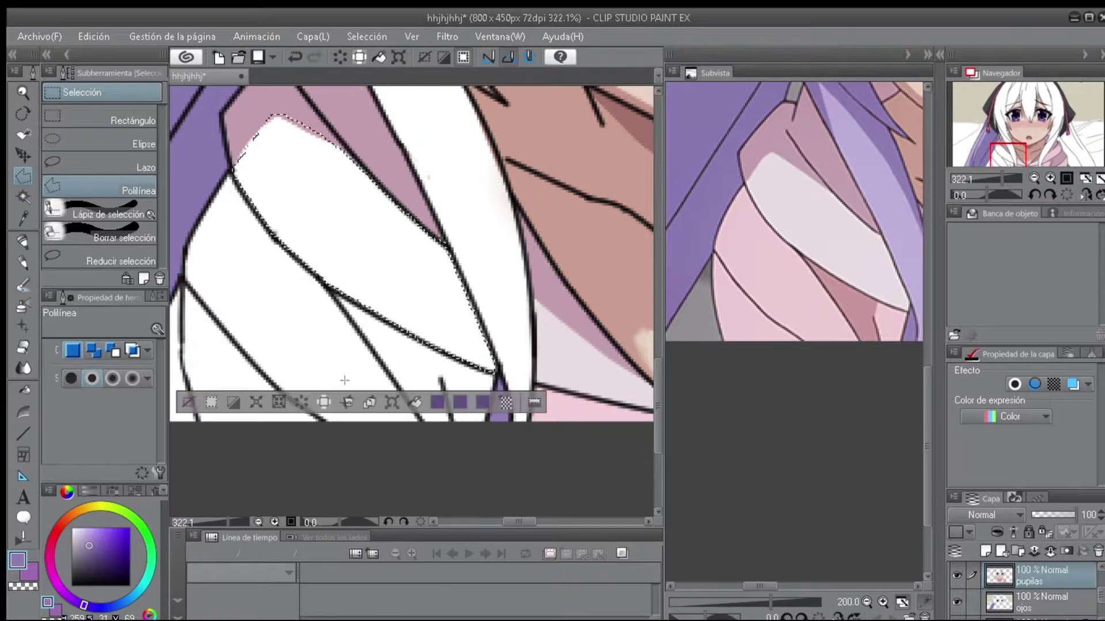
pyautogui.click(516, 398)
pyautogui.scroll(3, 746, 251)
pyautogui.scroll(10, 439, 322)
pyautogui.click(288, 363)
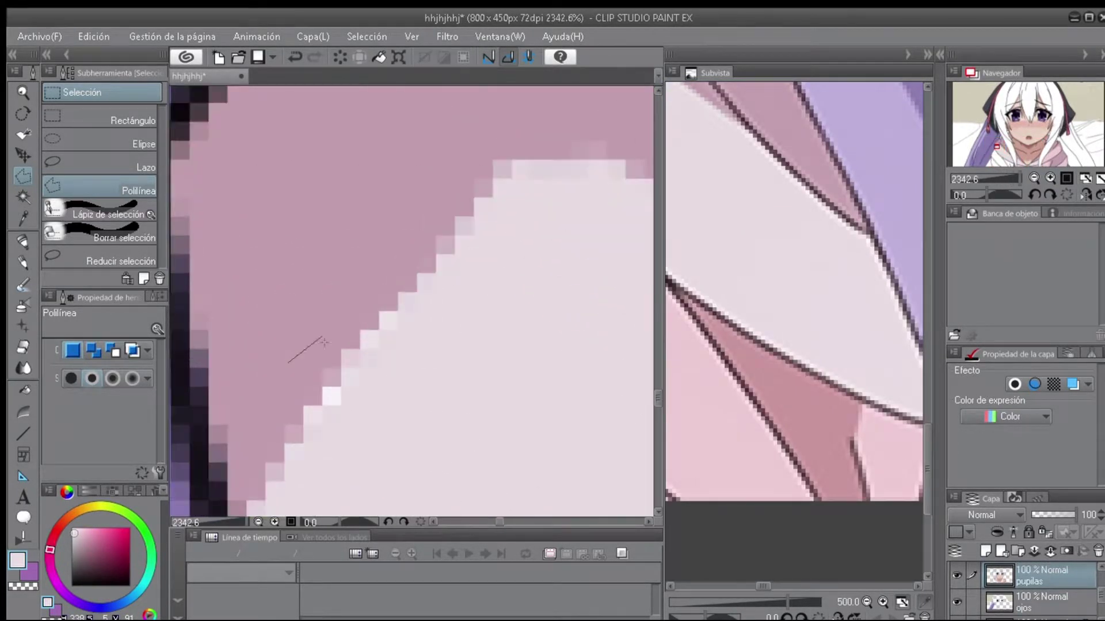
pyautogui.scroll(-10, 324, 406)
pyautogui.scroll(-2, 794, 320)
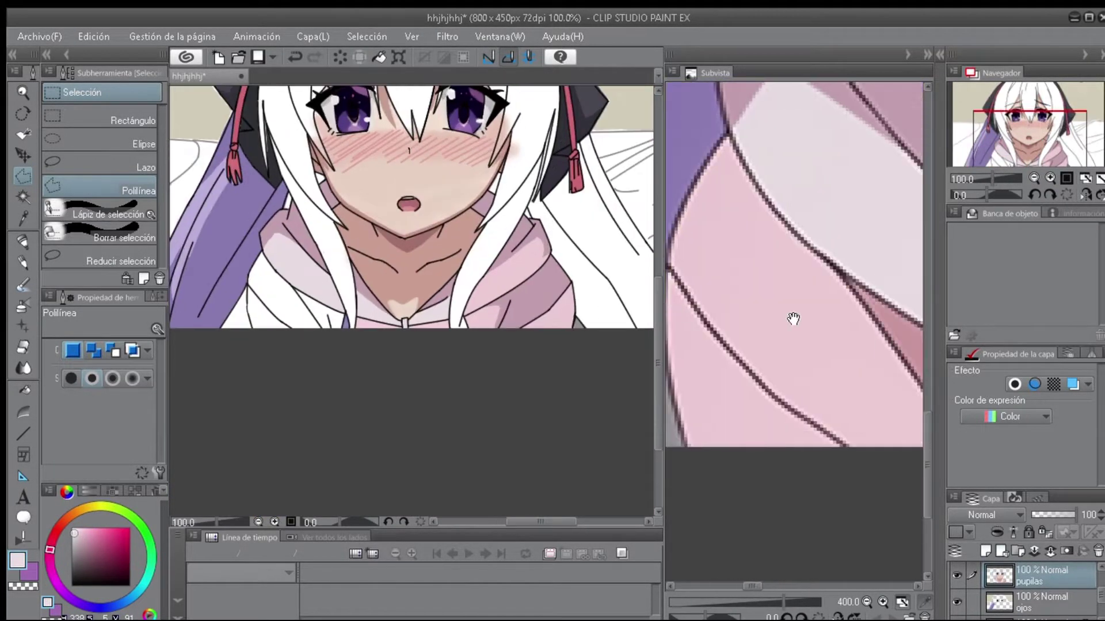
# Fill the triangular shadow below the left hood with dark rose and the small panel beside it with light pink.
pyautogui.scroll(5, 287, 317)
pyautogui.doubleClick(395, 365)
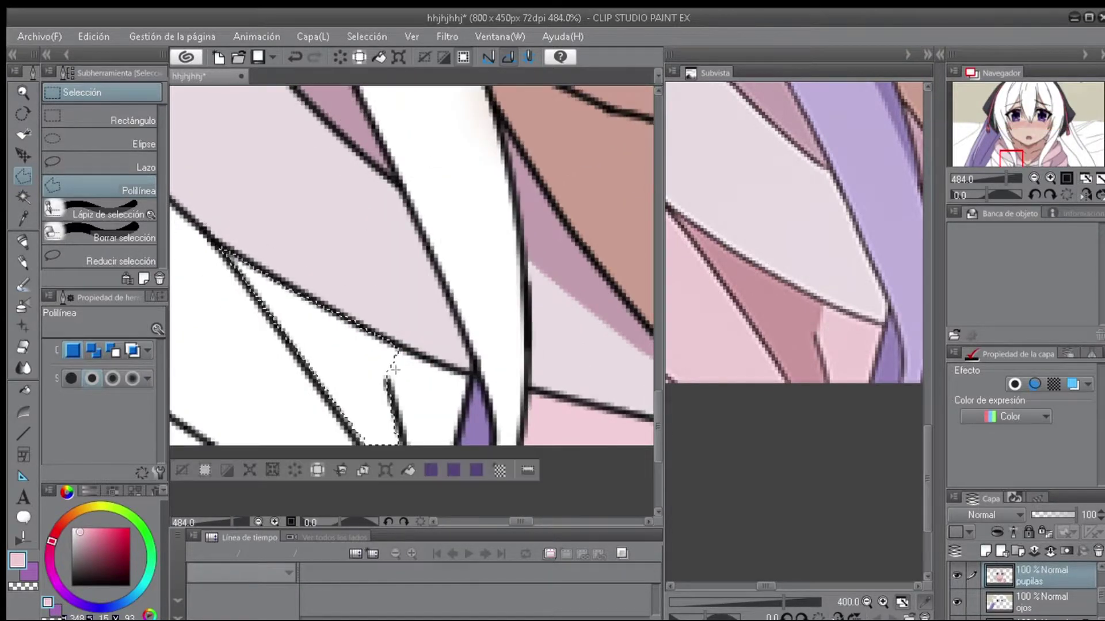
pyautogui.hotkey('alt', 'BackSpace')
pyautogui.scroll(1, 368, 397)
pyautogui.click(402, 352)
pyautogui.click(389, 384)
pyautogui.click(407, 492)
pyautogui.click(475, 479)
pyautogui.scroll(-3, 426, 384)
pyautogui.scroll(-2, 842, 293)
# Fill the outer left hoodie panels with light pink and restore the pale pinkish white along the adjoining hood fold's edge.
pyautogui.scroll(2, 448, 476)
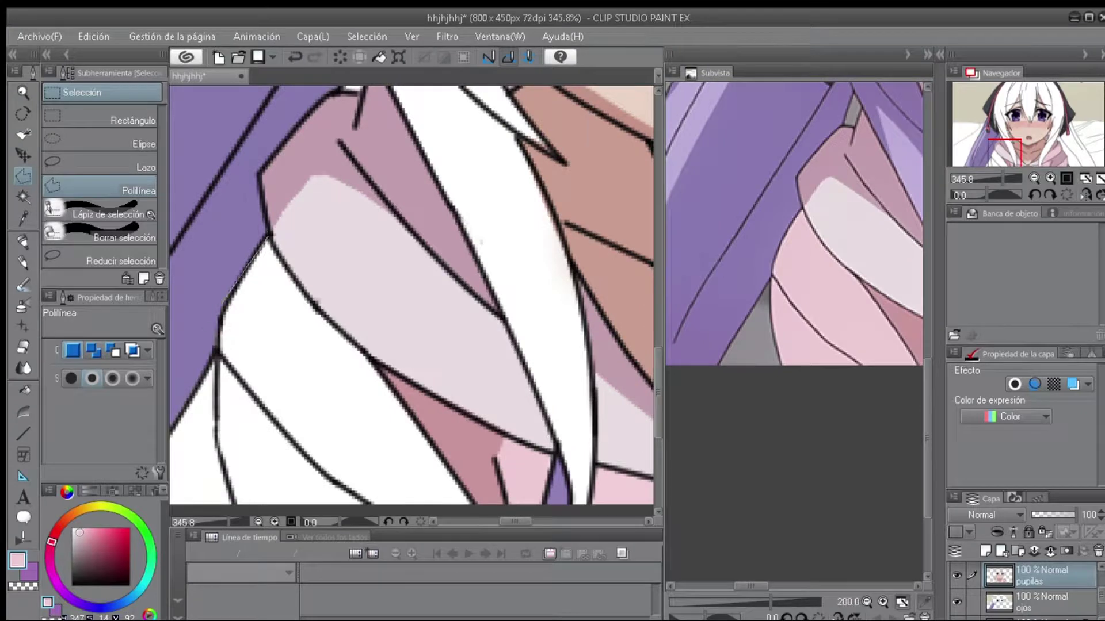
pyautogui.scroll(3, 311, 208)
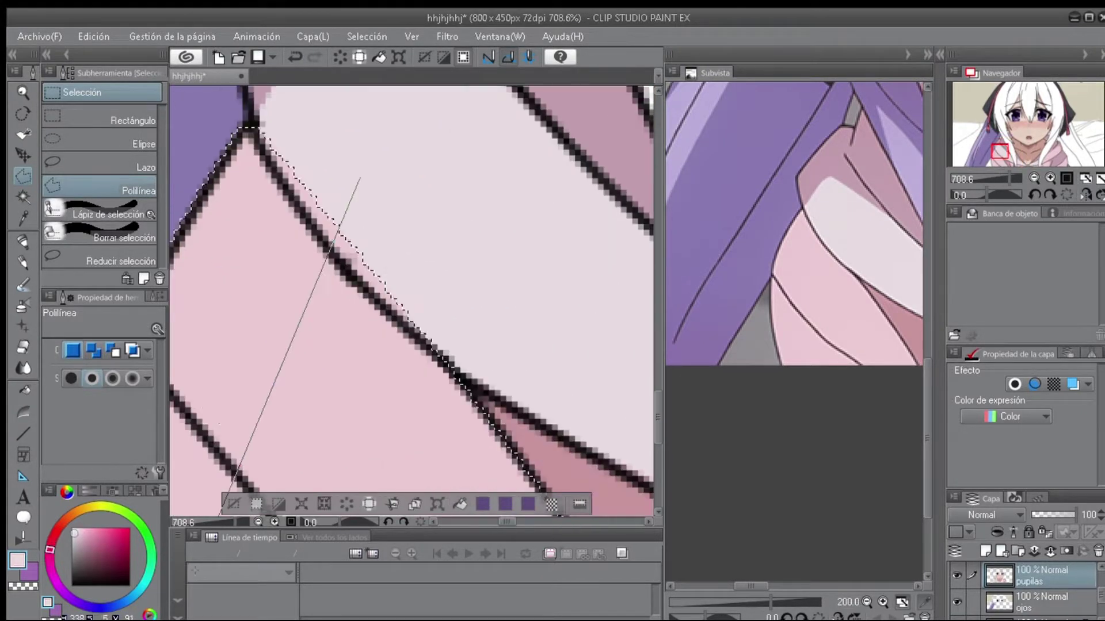
pyautogui.scroll(-5, 203, 293)
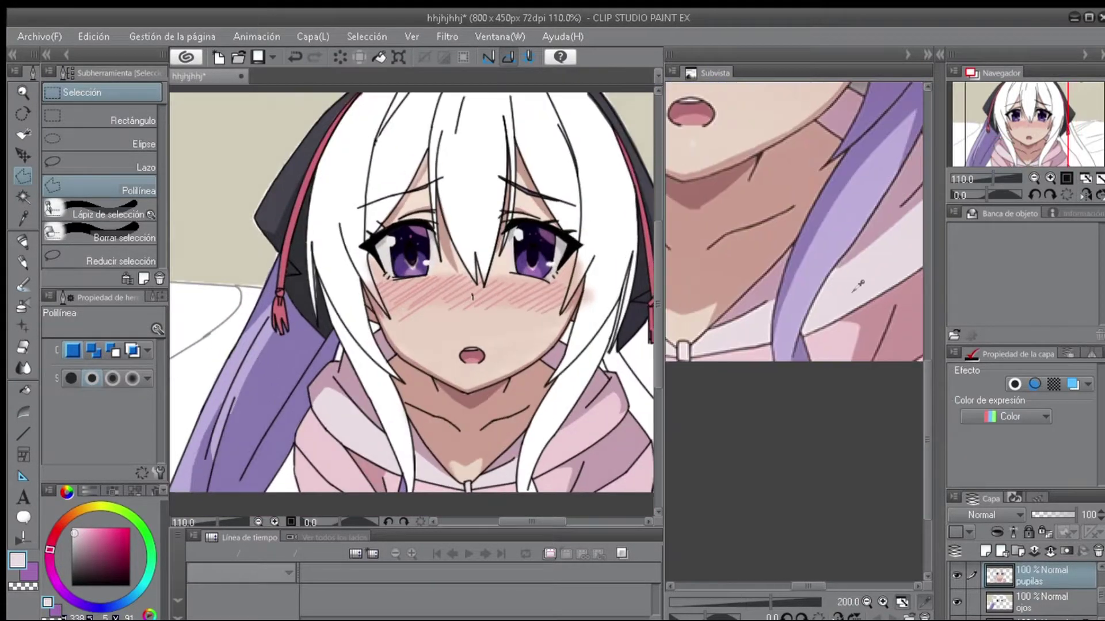
# Reselect the right hood's inner fold with Polilínea and recolour it with the pale pinkish white used on the left hood.
pyautogui.scroll(2, 430, 435)
pyautogui.scroll(3, 430, 434)
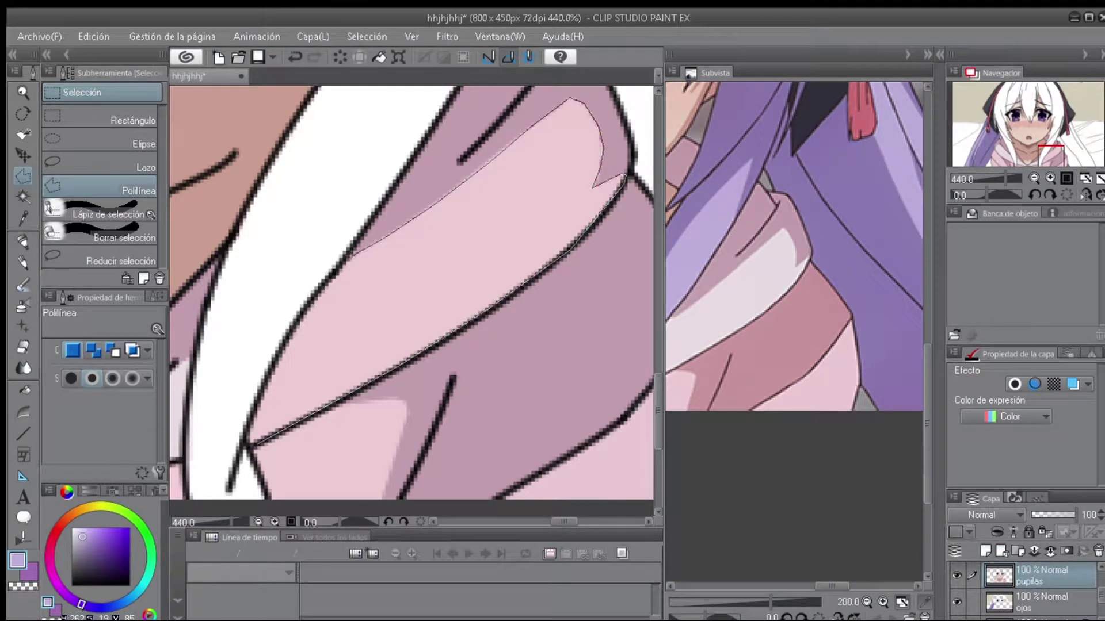
pyautogui.click(249, 443)
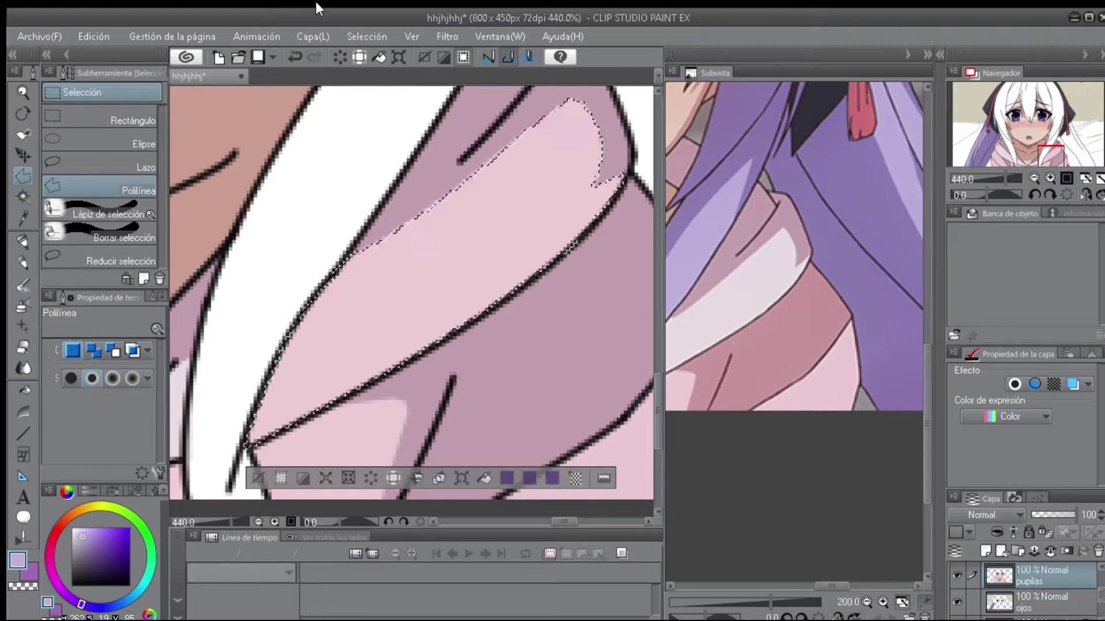
pyautogui.scroll(-1, 437, 253)
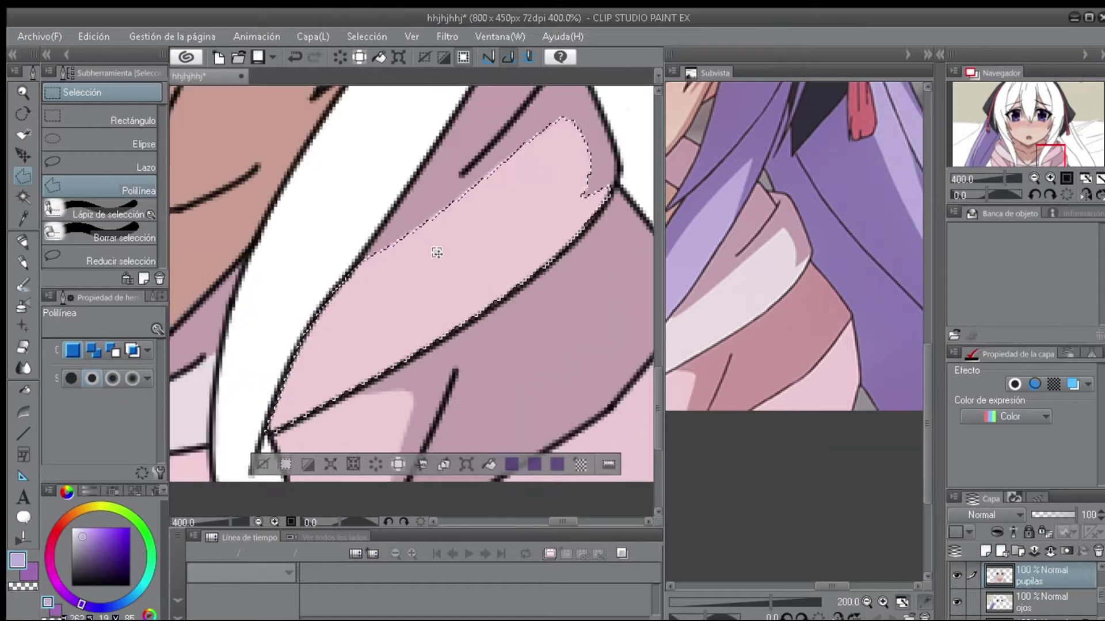
pyautogui.scroll(-6, 436, 252)
pyautogui.scroll(-2, 707, 349)
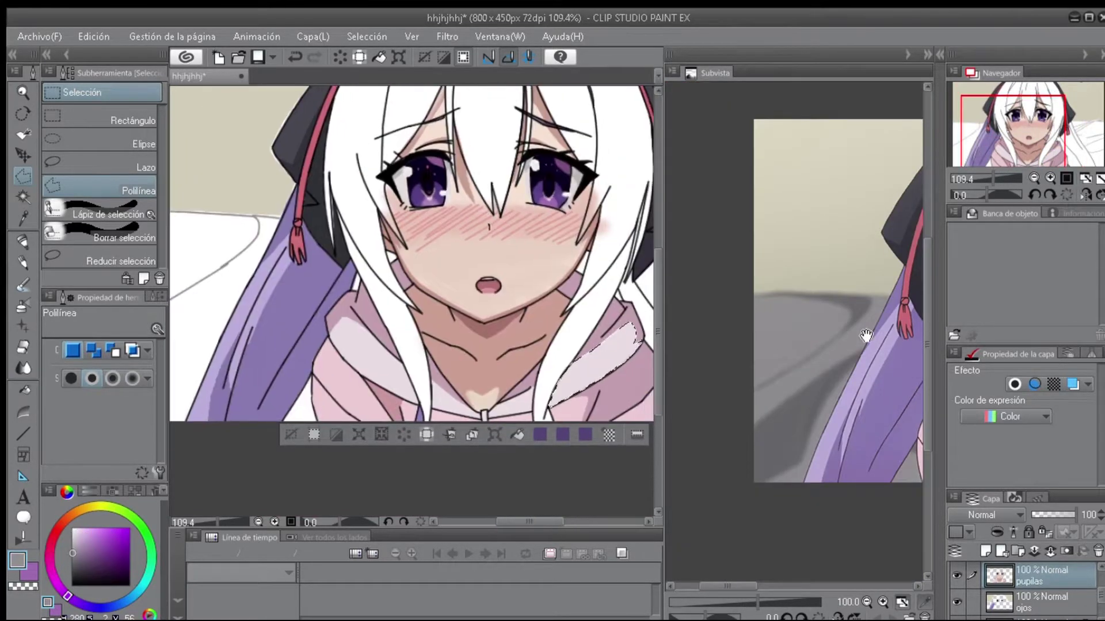
# Fill the small gap between the ponytail and the left hood with grey sampled from the reference, then clear the selection.
pyautogui.scroll(5, 450, 395)
pyautogui.scroll(-4, 360, 264)
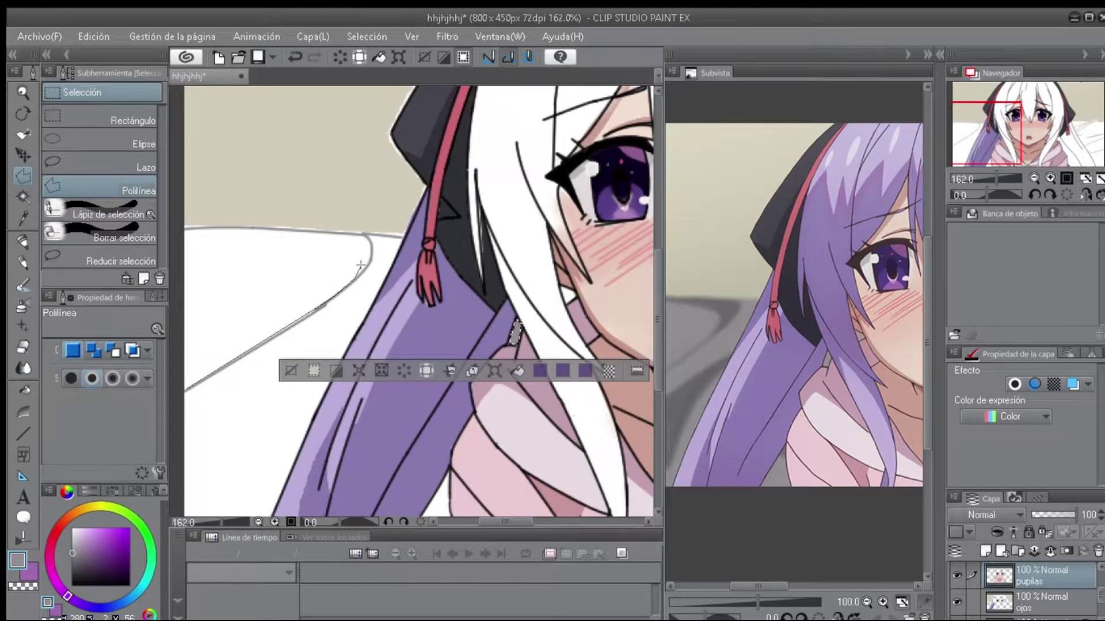
pyautogui.scroll(-1, 359, 265)
pyautogui.hotkey('ctrl', 'd')
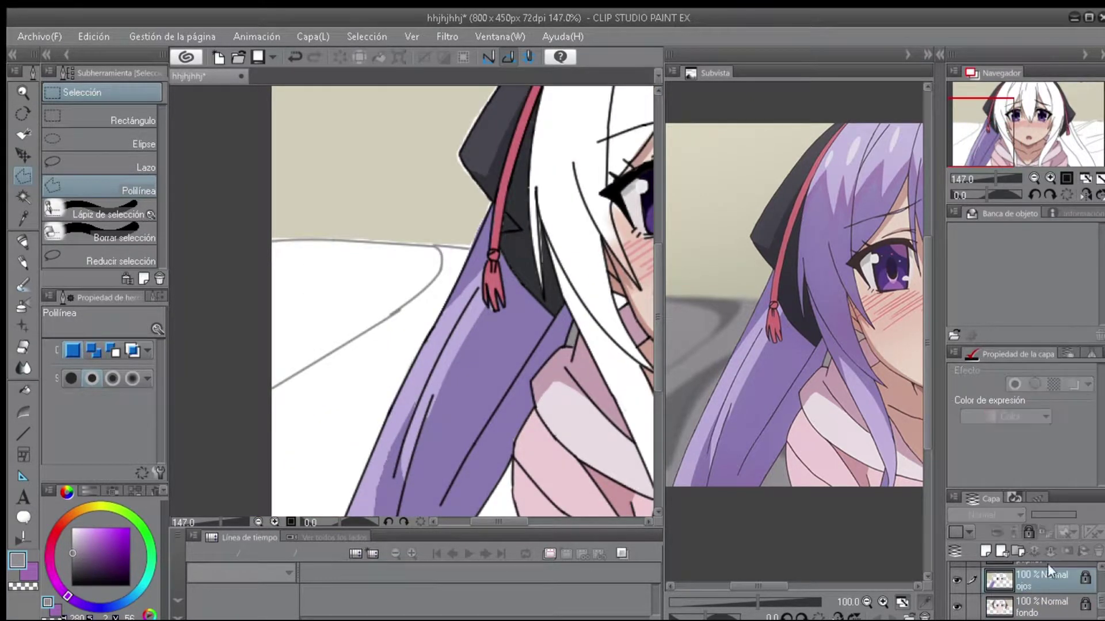
# Outline the background area enclosed by the curved grey line beside the ponytail and fill it with the grey sampled from the reference.
pyautogui.click(1025, 531)
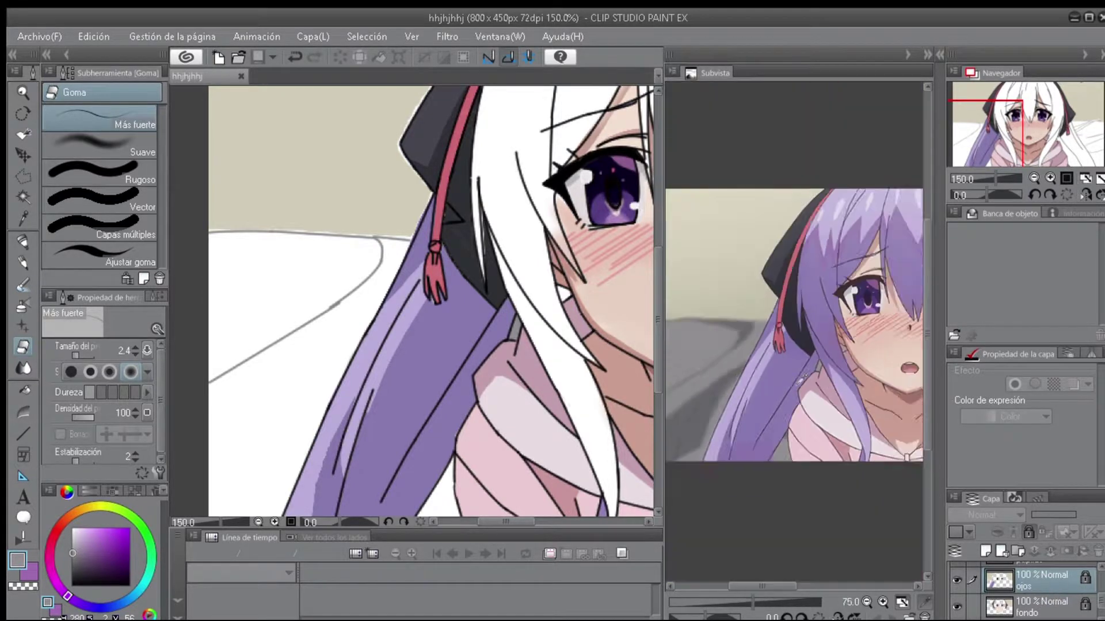
pyautogui.click(1084, 600)
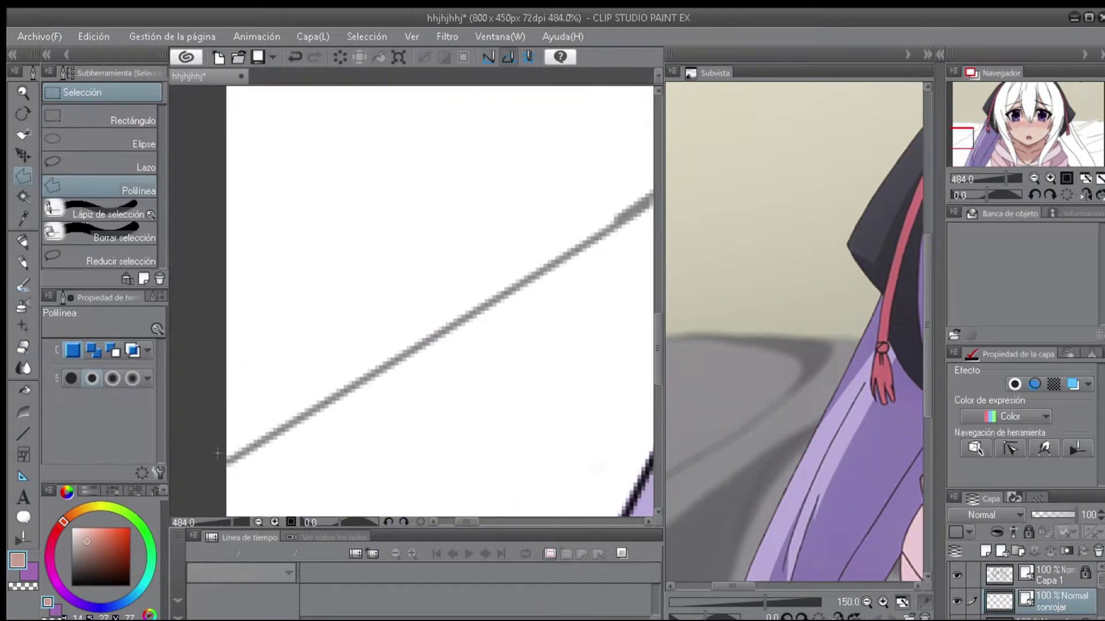
pyautogui.doubleClick(210, 505)
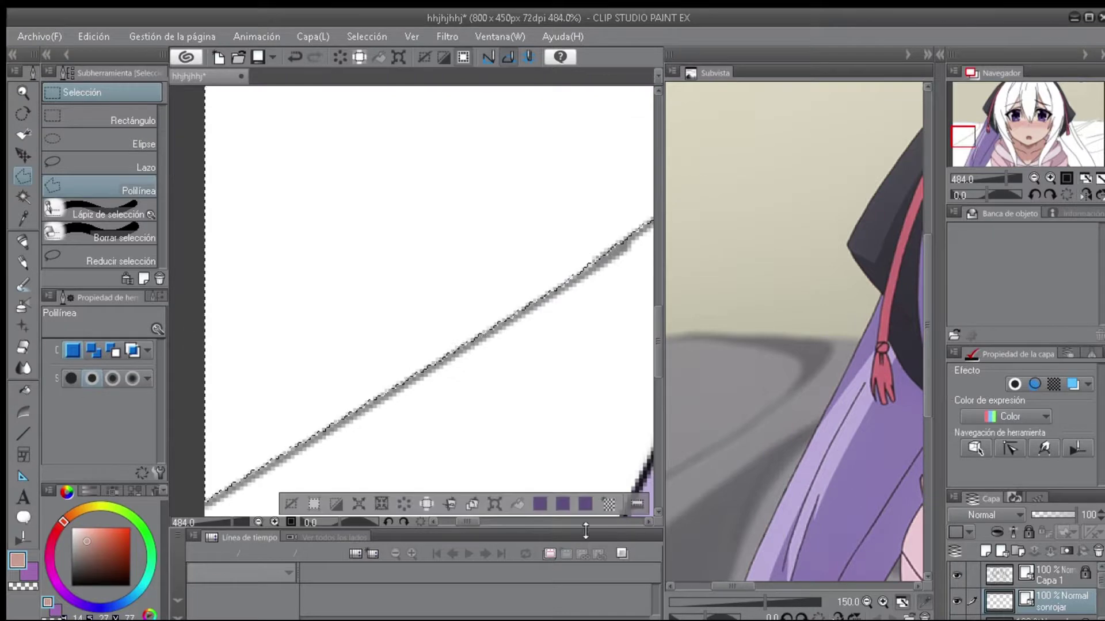
pyautogui.hotkey('ctrl', '-')
pyautogui.scroll(-2, 990, 581)
pyautogui.hotkey('alt', 'BackSpace')
pyautogui.hotkey('ctrl', '+')
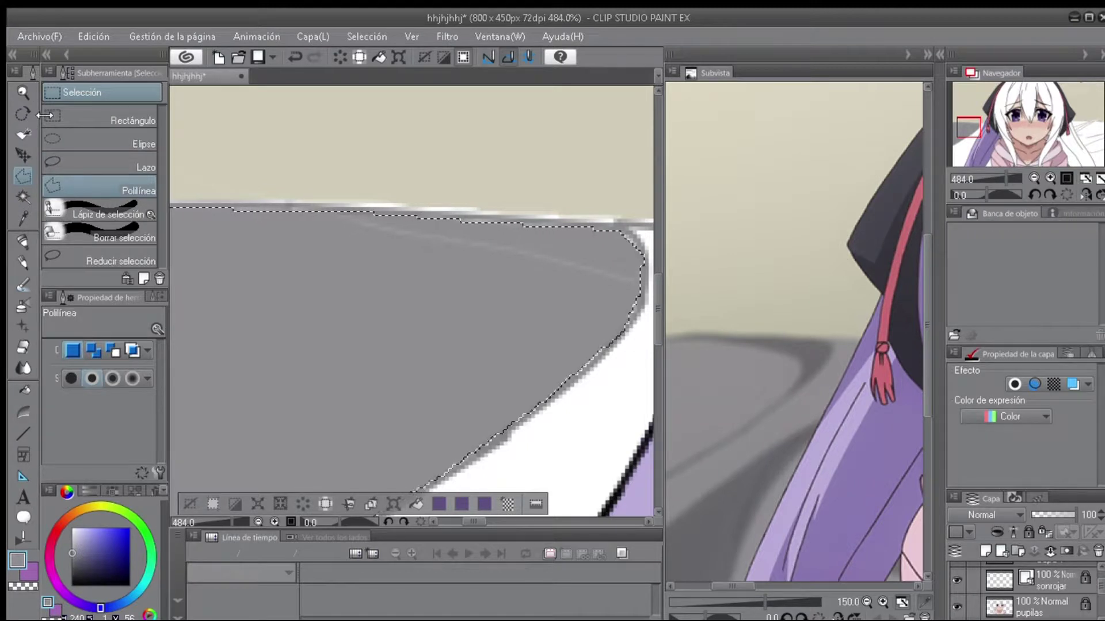
# Airbrush a darker grey near the grey background shape's tip with Suave at size 4.9, using the reference's shadow colour, and clear the selection.
pyautogui.press('b')
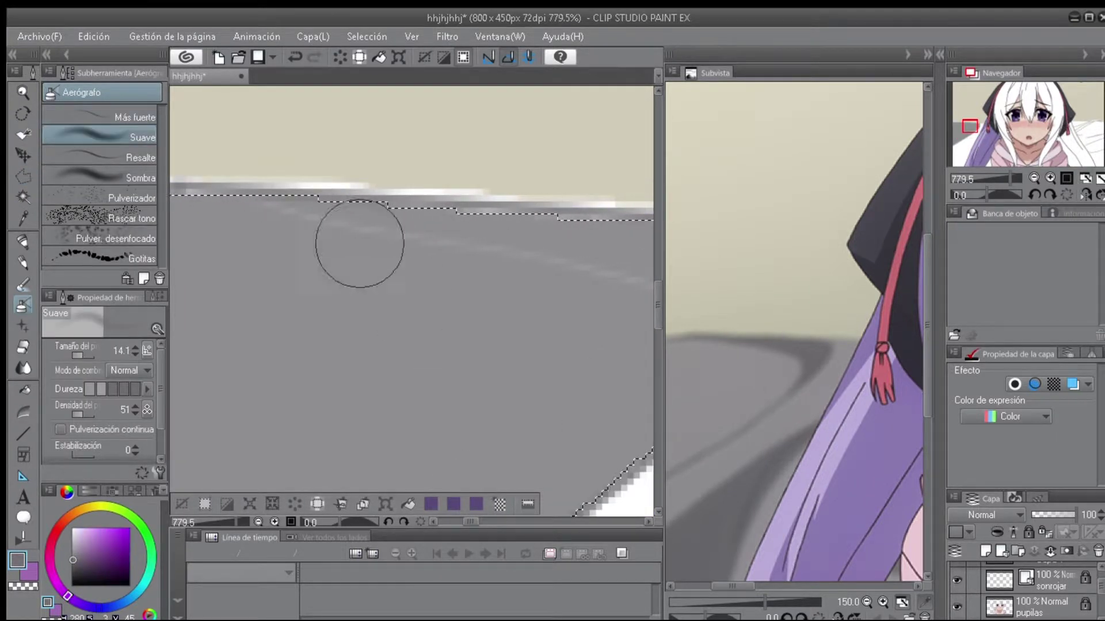
pyautogui.scroll(1, 357, 239)
pyautogui.moveTo(74, 355); pyautogui.dragTo(81, 352)
pyautogui.moveTo(345, 321); pyautogui.dragTo(443, 321)
pyautogui.scroll(-2, 444, 320)
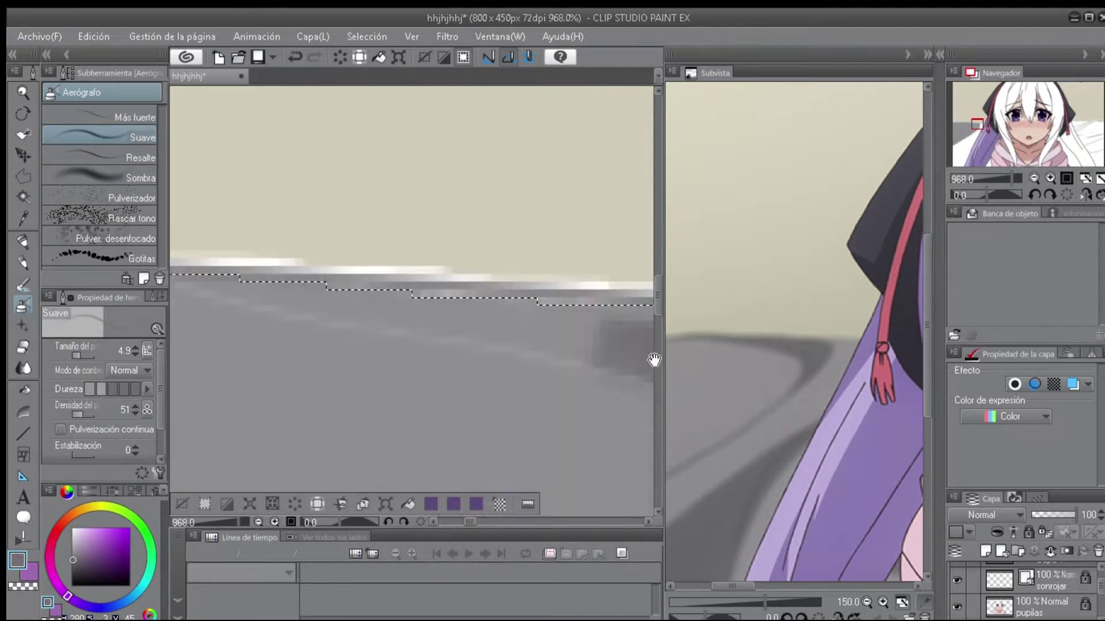
pyautogui.press('m')
pyautogui.moveTo(313, 248); pyautogui.dragTo(422, 334)
pyautogui.scroll(1, 423, 334)
pyautogui.press('b')
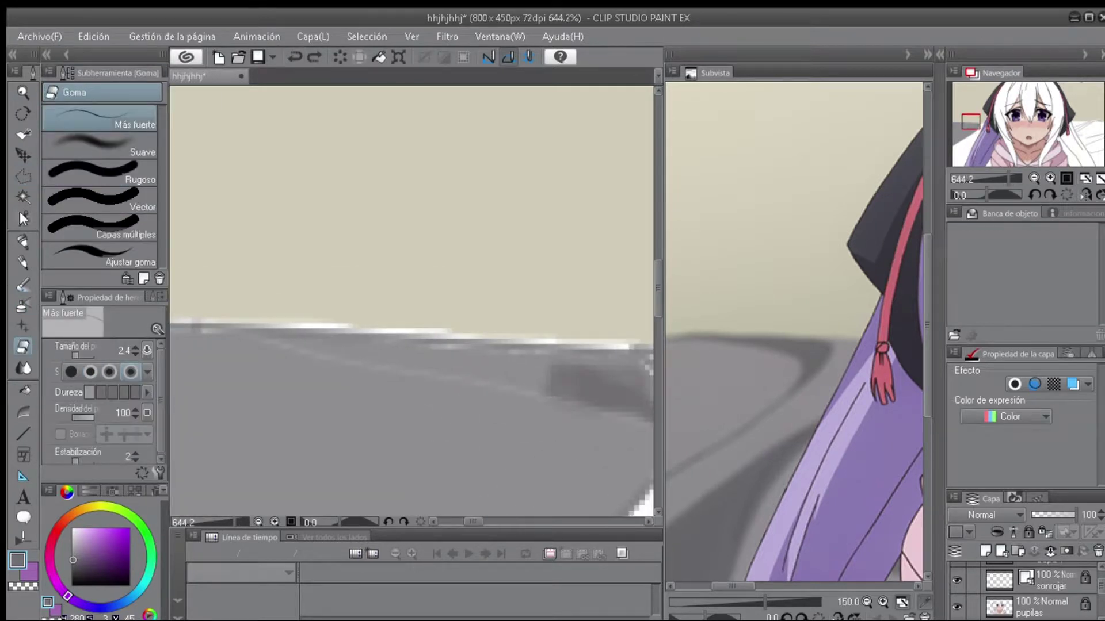
# Outline the tapering band beneath the grey shape's upper edge with Polilínea and fill it with the darker grey.
pyautogui.press('m')
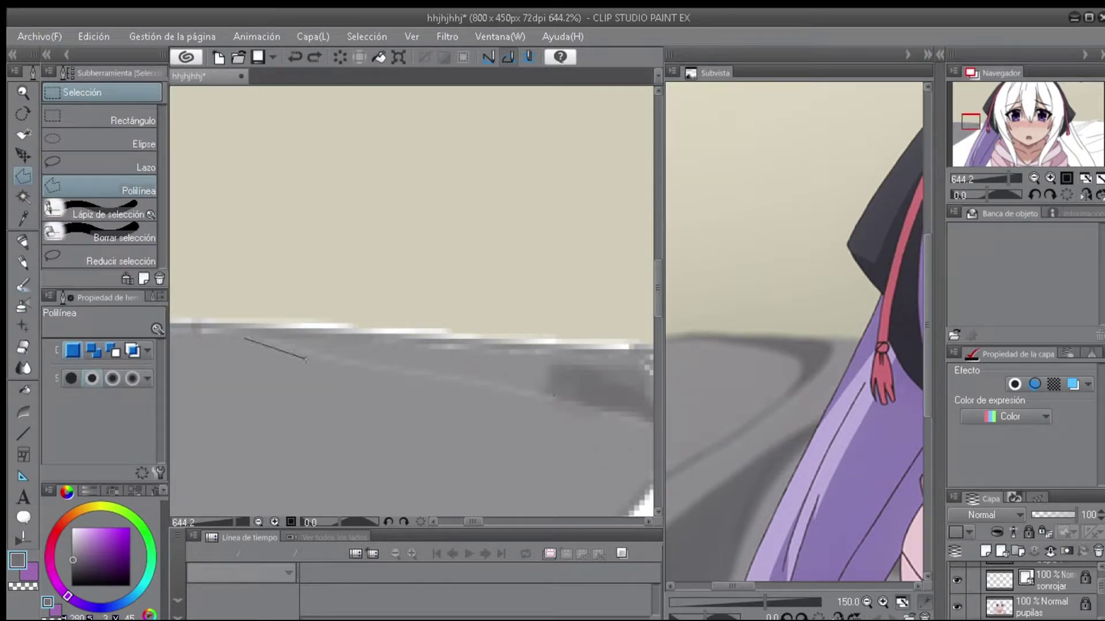
pyautogui.scroll(1, 522, 394)
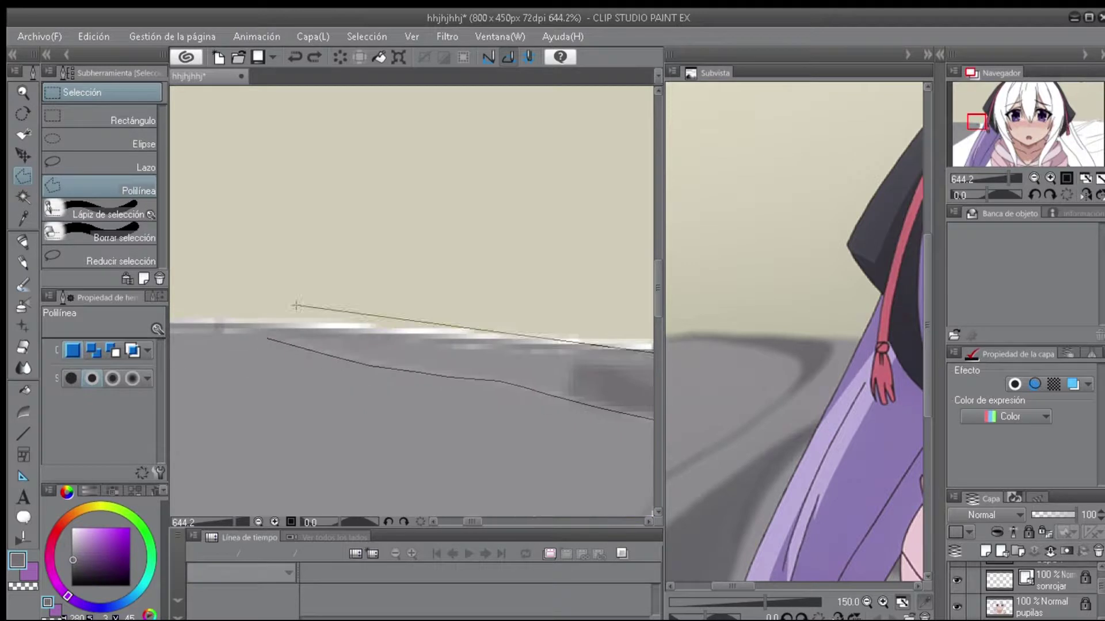
pyautogui.doubleClick(571, 379)
pyautogui.scroll(4, 572, 380)
# Extend the darker grey shadow down the inside of the grey shape's rounded tip, fill the leftover corner, and clear the selection.
pyautogui.click(477, 325)
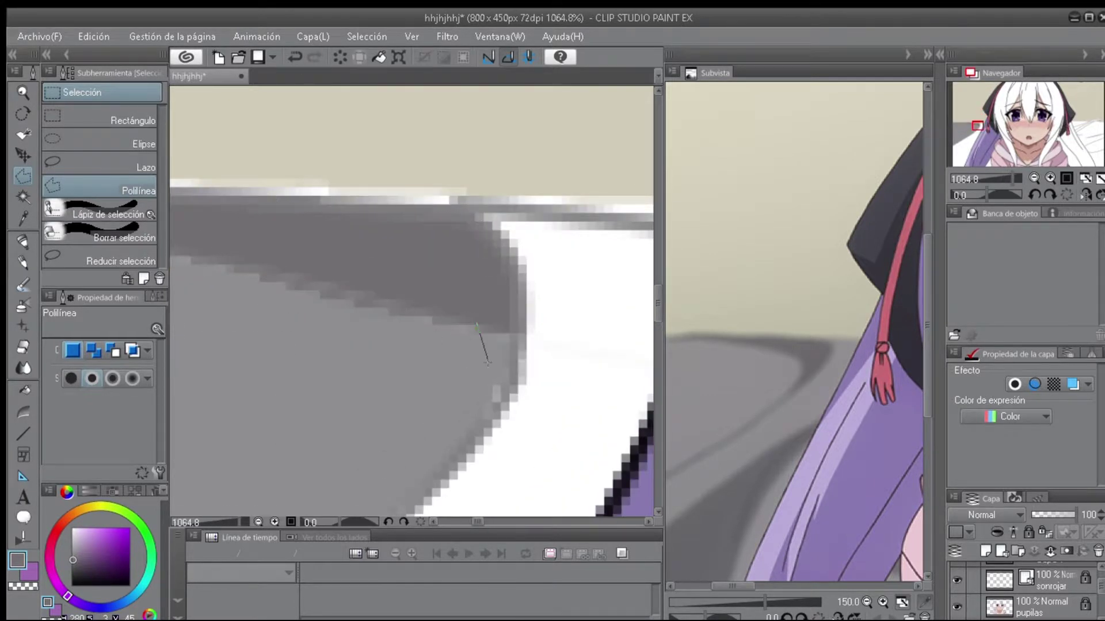
pyautogui.doubleClick(432, 485)
pyautogui.click(475, 316)
pyautogui.click(498, 316)
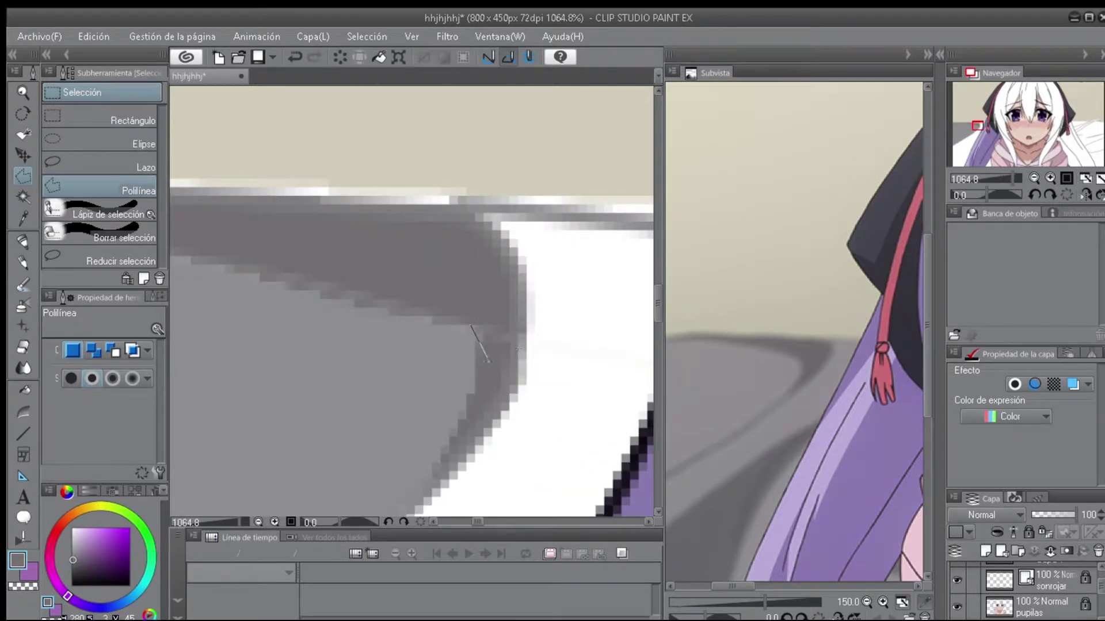
pyautogui.click(499, 327)
pyautogui.click(516, 339)
pyautogui.click(509, 349)
pyautogui.click(492, 349)
pyautogui.doubleClick(476, 358)
pyautogui.hotkey('ctrl', 'd')
pyautogui.hotkey('ctrl', '0')
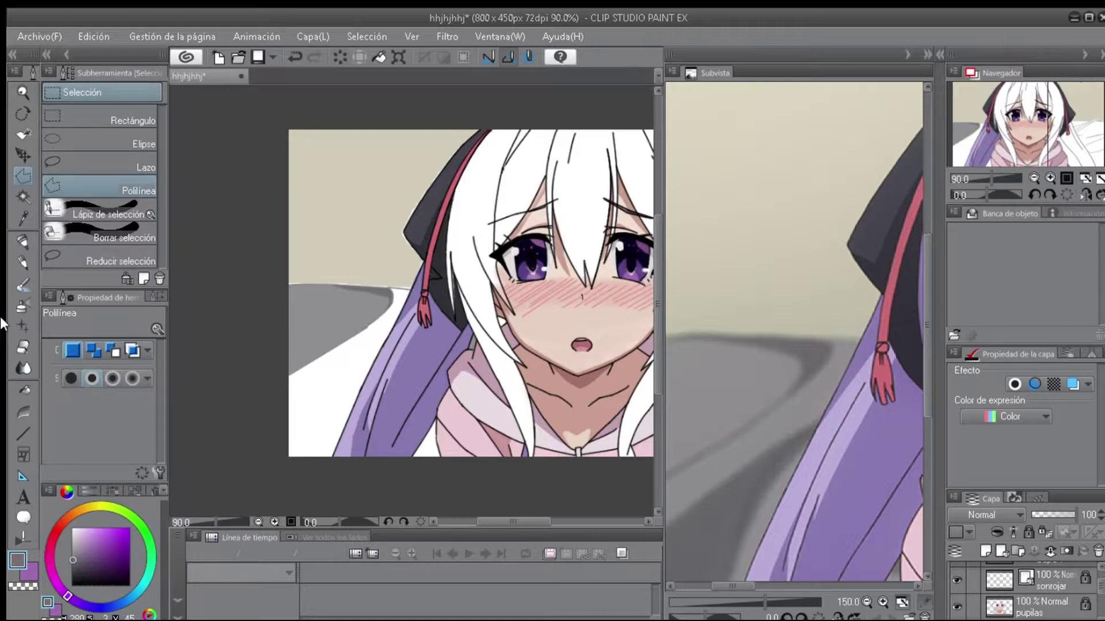
# Toggle the visibility of the pupilas layer to check its contents and make the layer directly beneath it active.
pyautogui.scroll(10, 337, 285)
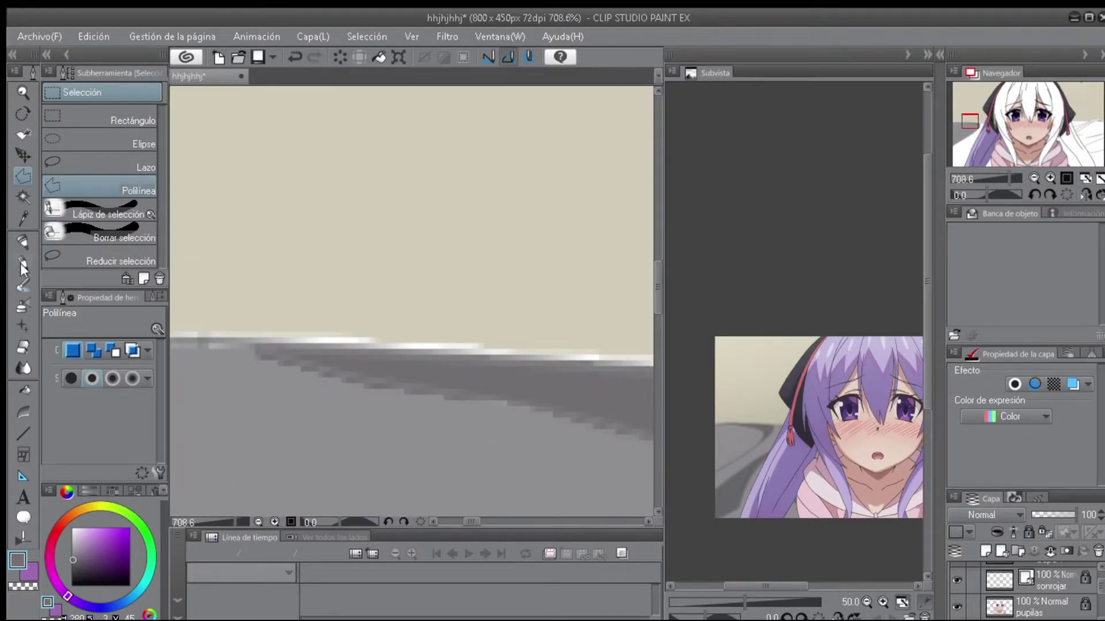
pyautogui.press('b')
pyautogui.scroll(3, 451, 348)
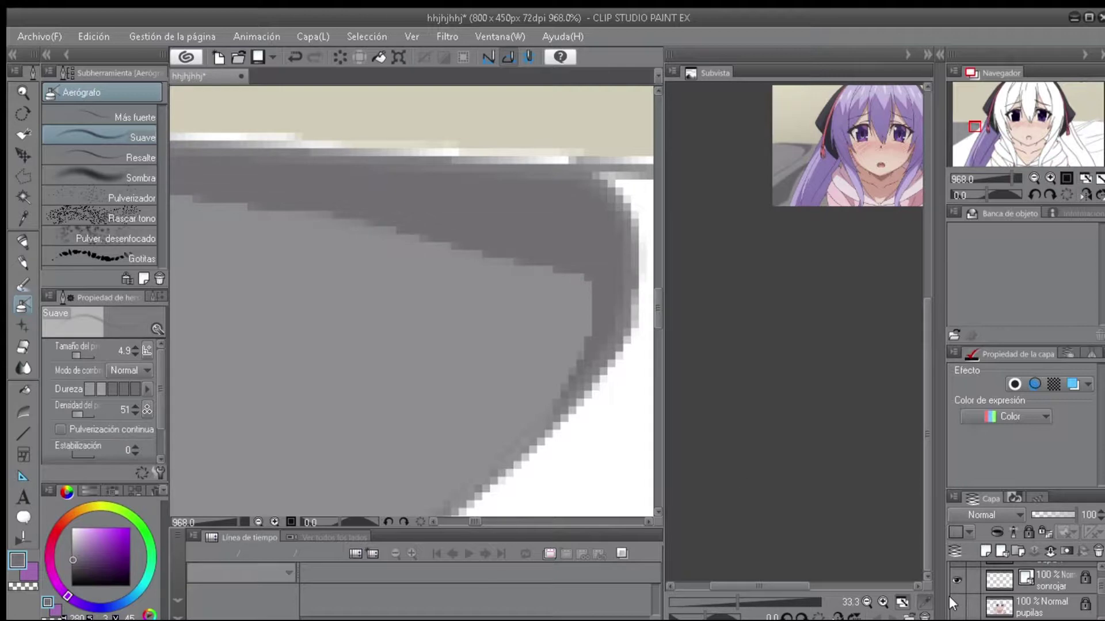
pyautogui.click(957, 598)
pyautogui.scroll(-3, 621, 299)
pyautogui.press('e')
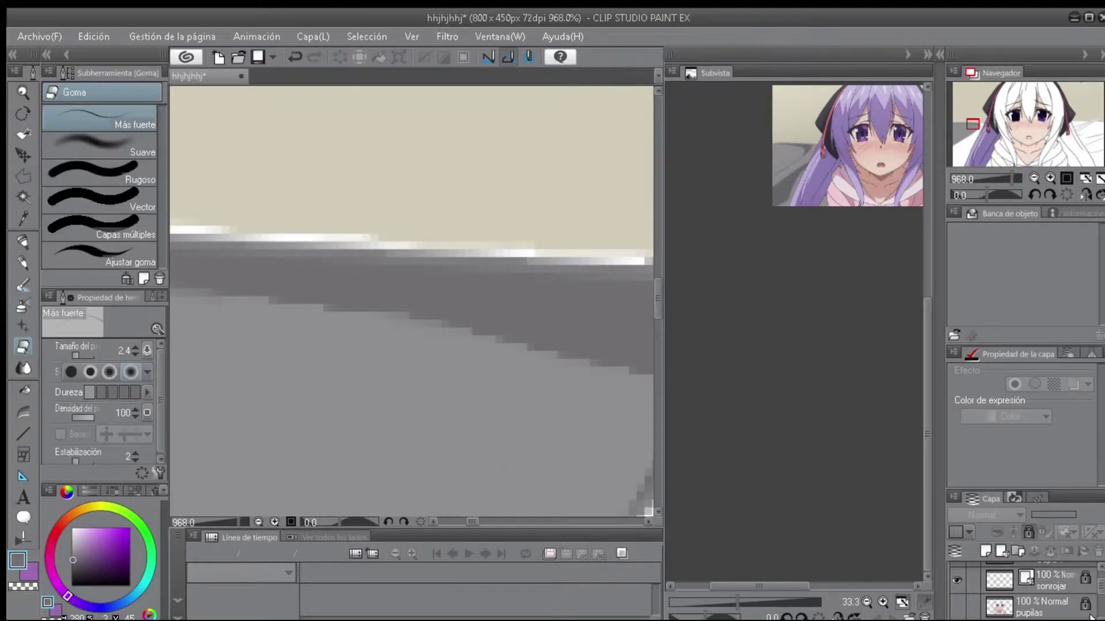
pyautogui.scroll(-5, 522, 382)
pyautogui.scroll(1, 522, 382)
pyautogui.moveTo(522, 382); pyautogui.dragTo(213, 204)
pyautogui.scroll(2, 1049, 598)
pyautogui.click(1048, 609)
pyautogui.scroll(-1, 1030, 599)
pyautogui.click(957, 592)
pyautogui.click(956, 591)
pyautogui.scroll(5, 190, 259)
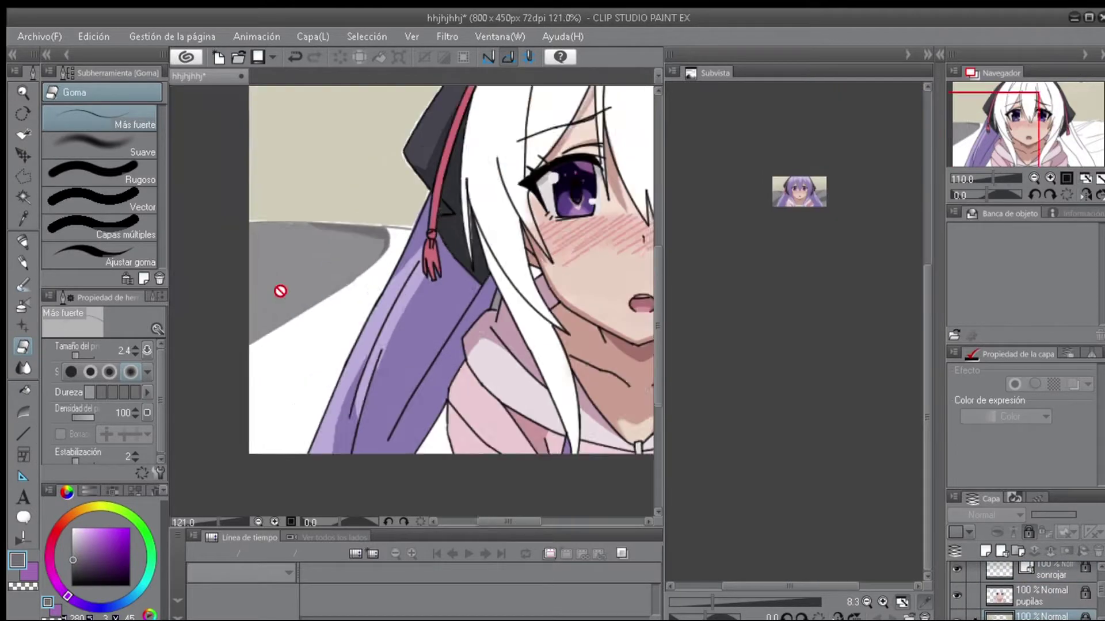
# Blend the edge of the dark shadow band into the lighter grey with Mezcla de color at size 6.0.
pyautogui.click(22, 241)
pyautogui.scroll(-3, 345, 321)
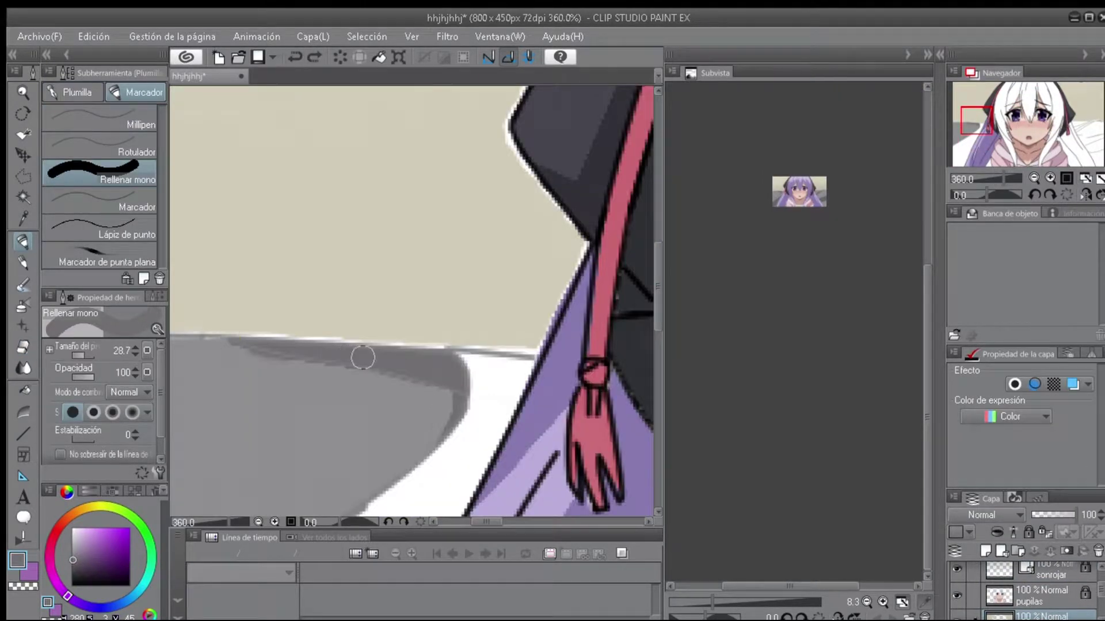
pyautogui.press('j')
pyautogui.scroll(3, 261, 253)
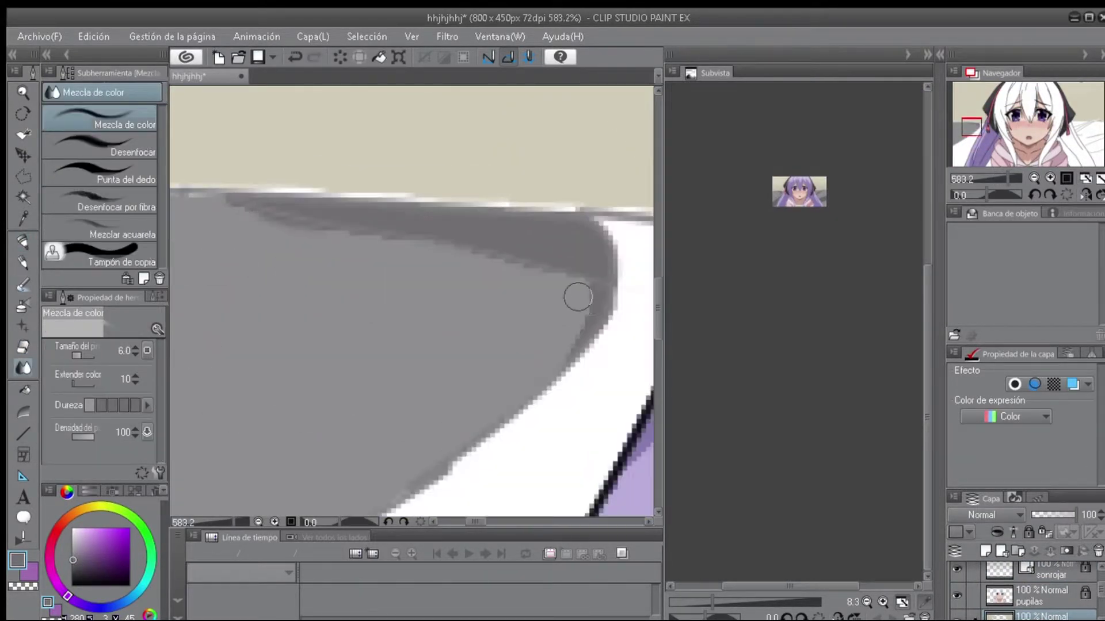
pyautogui.scroll(-3, 578, 297)
pyautogui.scroll(5, 859, 437)
pyautogui.scroll(5, 720, 377)
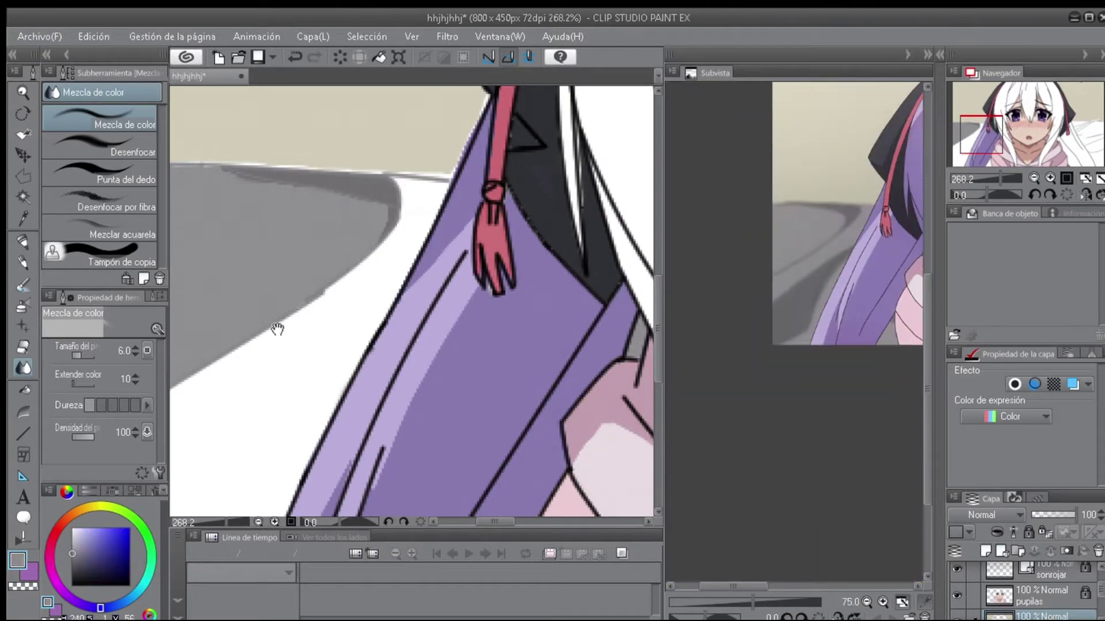
# Outline the small gap between ponytail and hoodie, filling its tip with darker grey and the rest with lighter grey sampled from the reference.
pyautogui.scroll(1, 276, 320)
pyautogui.press('m')
pyautogui.scroll(3, 415, 259)
pyautogui.click(434, 286)
pyautogui.doubleClick(463, 301)
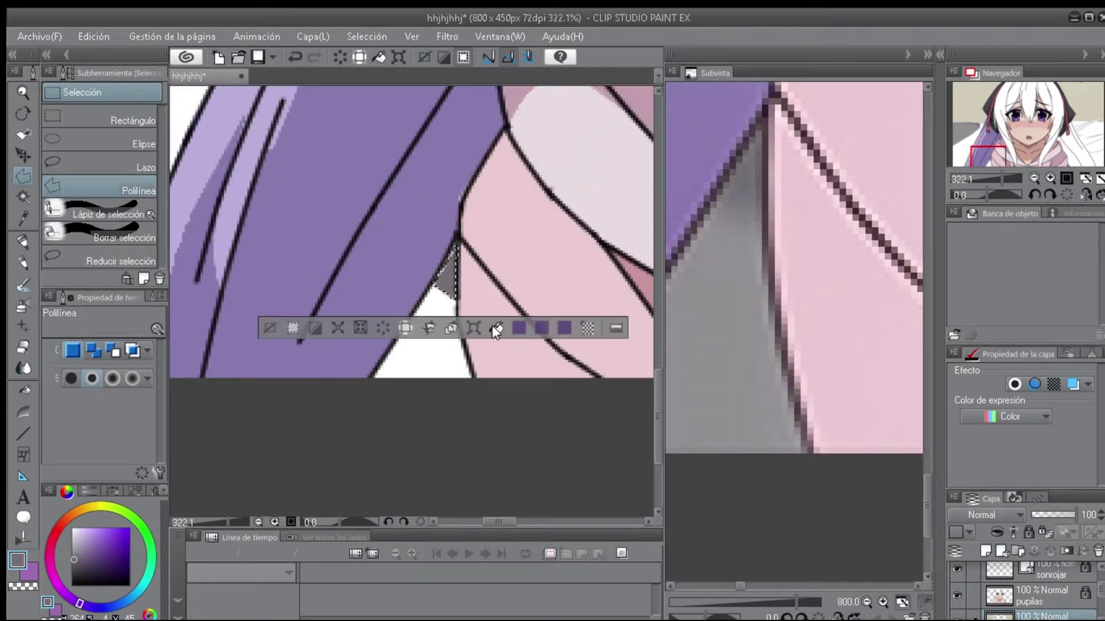
pyautogui.scroll(5, 464, 301)
pyautogui.click(455, 504)
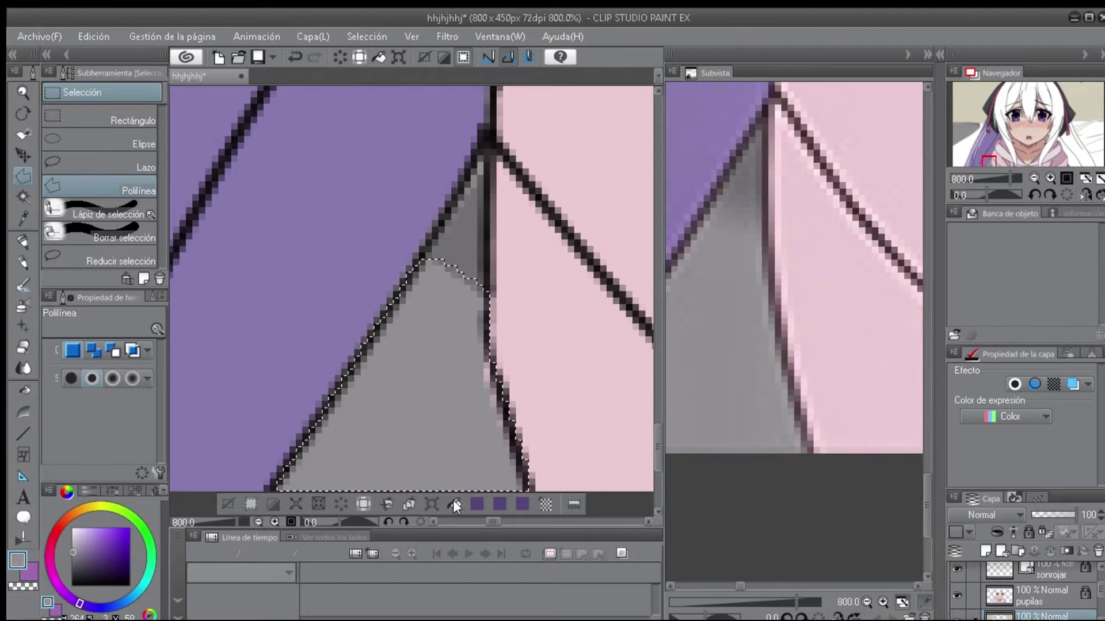
pyautogui.scroll(-3, 412, 299)
pyautogui.scroll(5, 378, 374)
pyautogui.press('b')
pyautogui.scroll(-5, 414, 409)
pyautogui.scroll(8, 432, 334)
pyautogui.press('m')
pyautogui.click(392, 243)
pyautogui.click(431, 249)
pyautogui.doubleClick(409, 345)
# Toggle layer visibility to check the contents and make the pupilas layer active.
pyautogui.click(957, 595)
pyautogui.click(957, 595)
pyautogui.click(1036, 595)
pyautogui.scroll(-6, 455, 345)
pyautogui.scroll(2, 455, 352)
pyautogui.click(954, 589)
pyautogui.click(954, 589)
# Outline the dark shadow band on the grey shape again with Polilínea and sample its darker grey from the reference.
pyautogui.scroll(3, 522, 418)
pyautogui.doubleClick(522, 418)
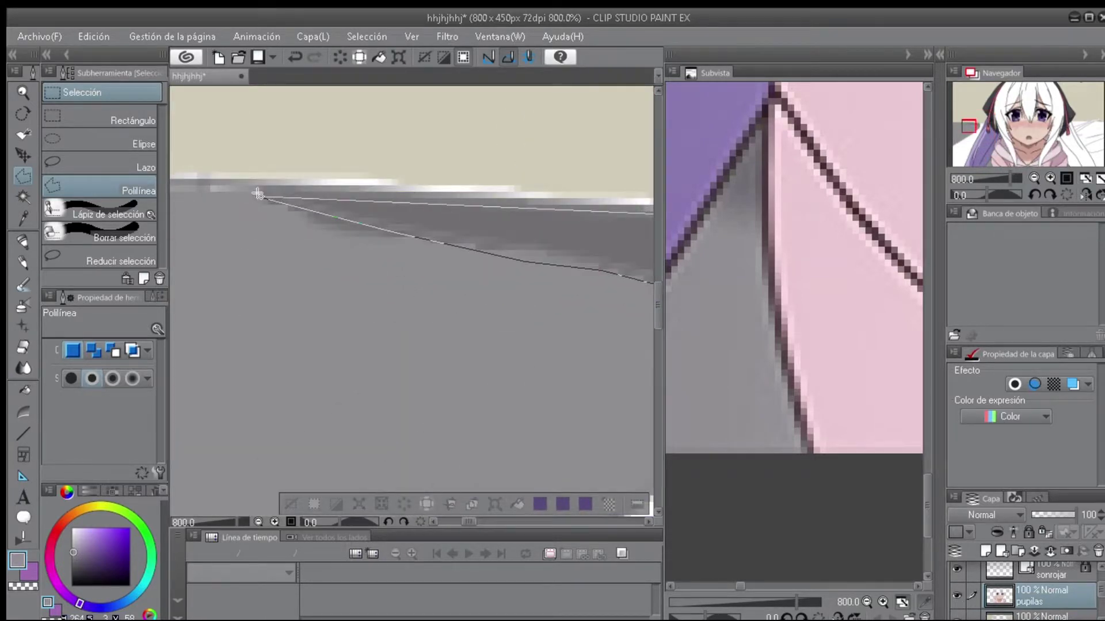
pyautogui.scroll(-2, 553, 357)
pyautogui.scroll(-6, 591, 317)
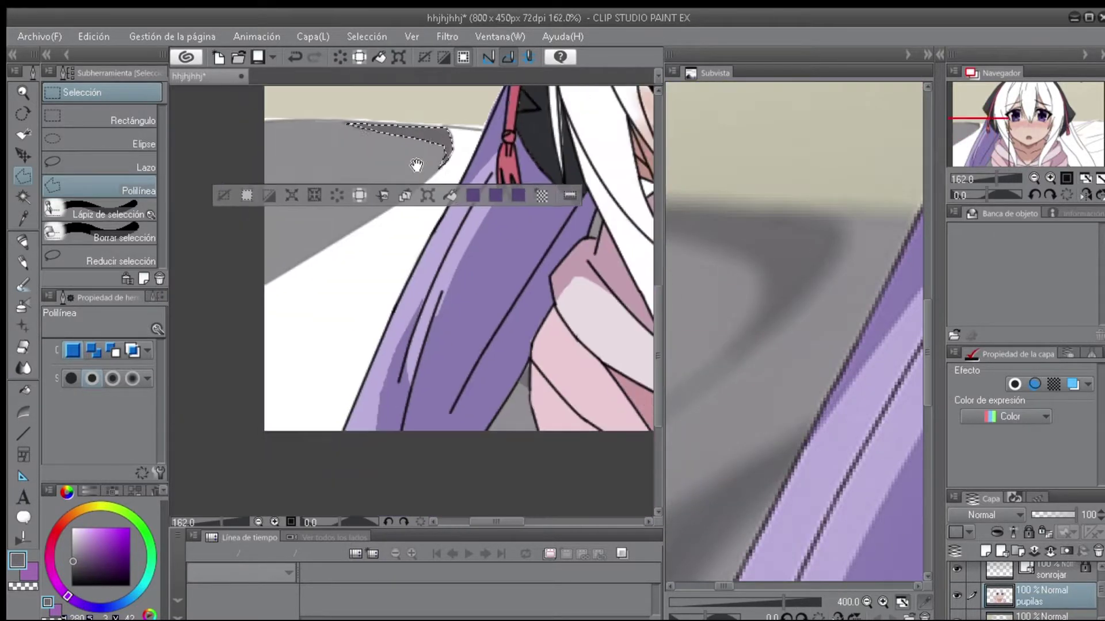
pyautogui.scroll(-5, 703, 283)
pyautogui.scroll(-3, 966, 584)
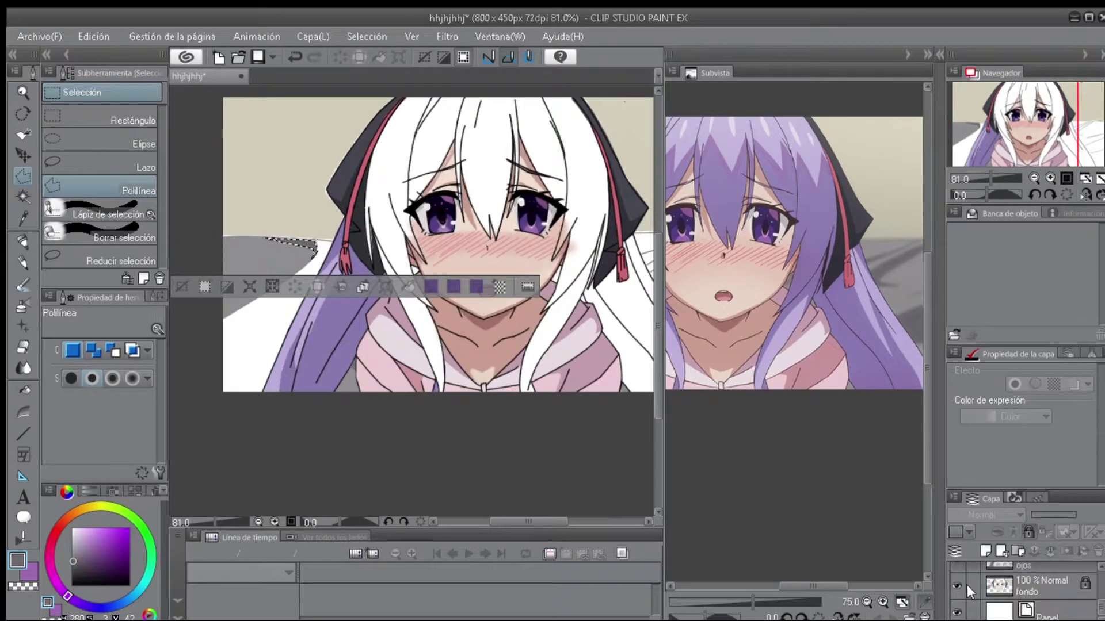
# Activate Capa 1 and paint dark grey strokes along the shadow band's lower edge with the Pintar y aplicar brush.
pyautogui.click(1021, 580)
pyautogui.scroll(5, 279, 298)
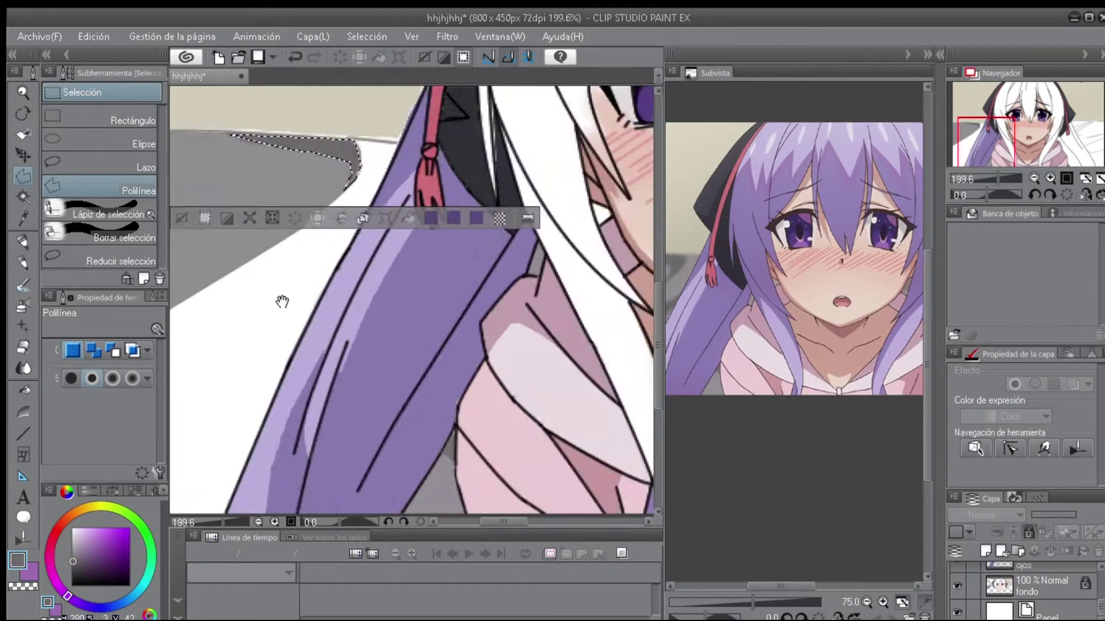
pyautogui.press('b')
pyautogui.scroll(5, 1044, 578)
pyautogui.click(1048, 576)
pyautogui.moveTo(437, 279); pyautogui.dragTo(561, 319)
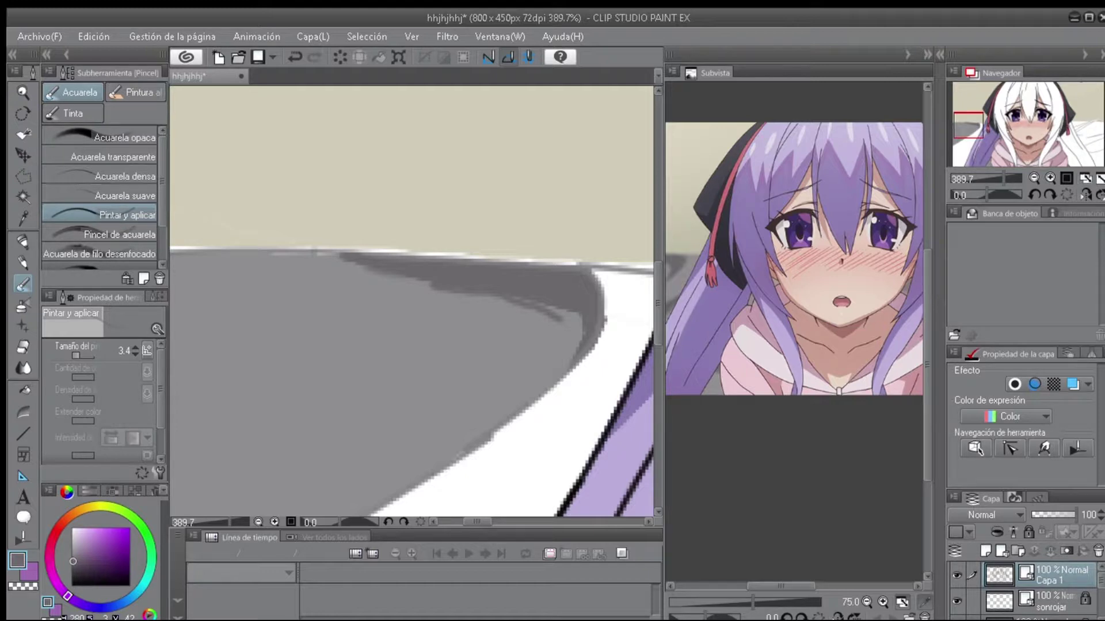
# Soften the shadow band's inner edge around the curved tip with the Suave airbrush at size 4.9.
pyautogui.scroll(1, 322, 173)
pyautogui.press('b')
pyautogui.scroll(-2, 553, 271)
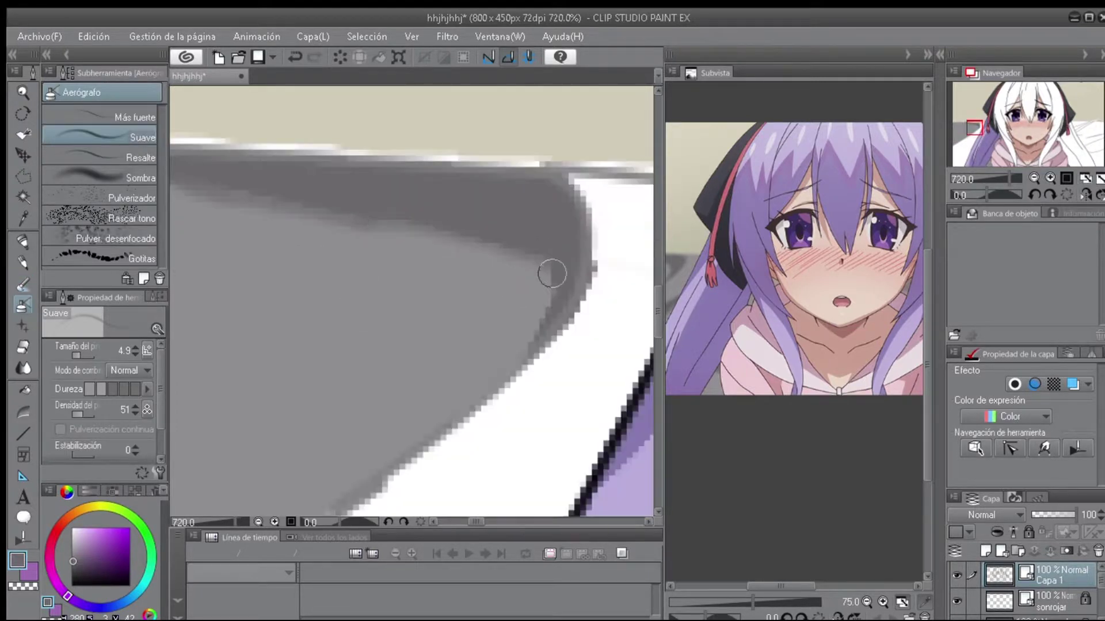
pyautogui.scroll(1, 529, 263)
# Outline the large lower fold beside the right-hand hair with Polilínea and fill it with dark grey sampled from the reference on the ojos layer.
pyautogui.press('m')
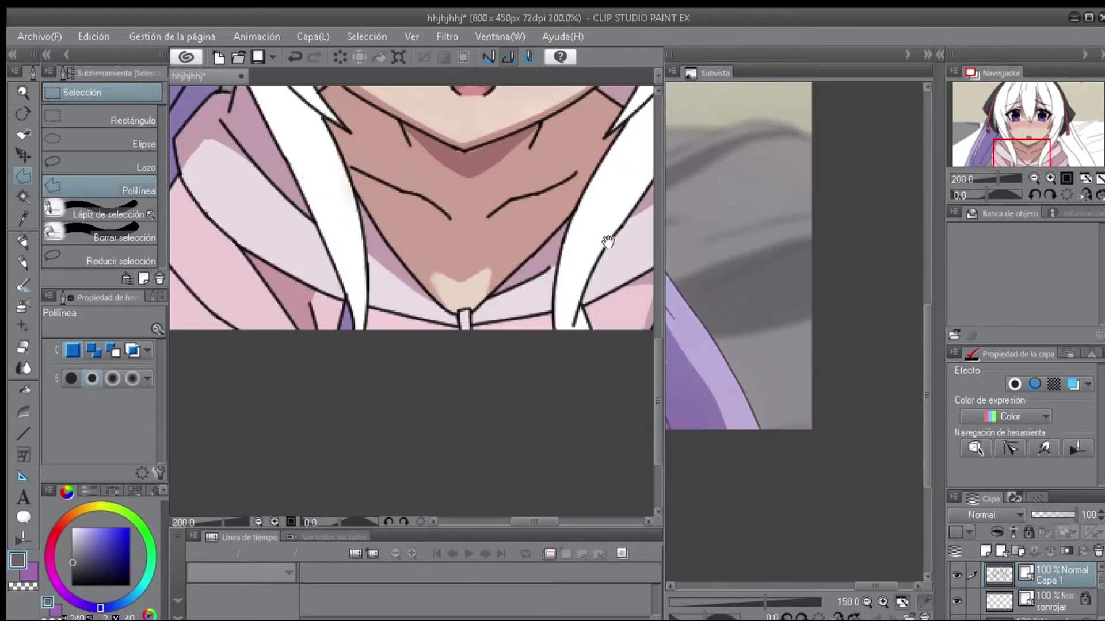
pyautogui.scroll(-2, 394, 167)
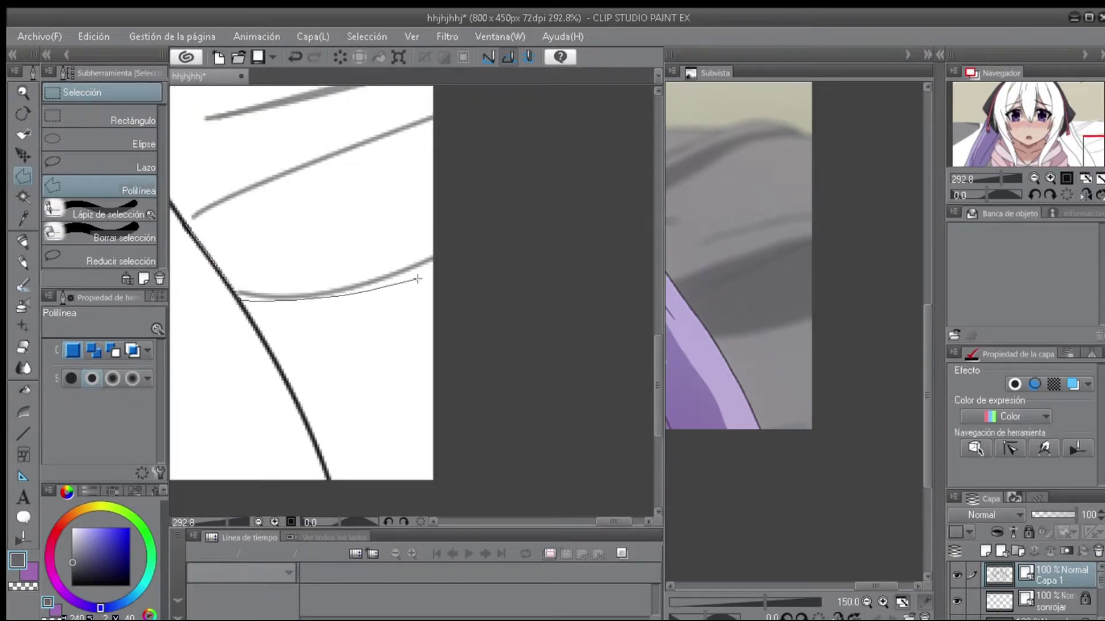
pyautogui.click(420, 406)
pyautogui.click(456, 111)
pyautogui.scroll(2, 584, 132)
pyautogui.scroll(-1, 557, 130)
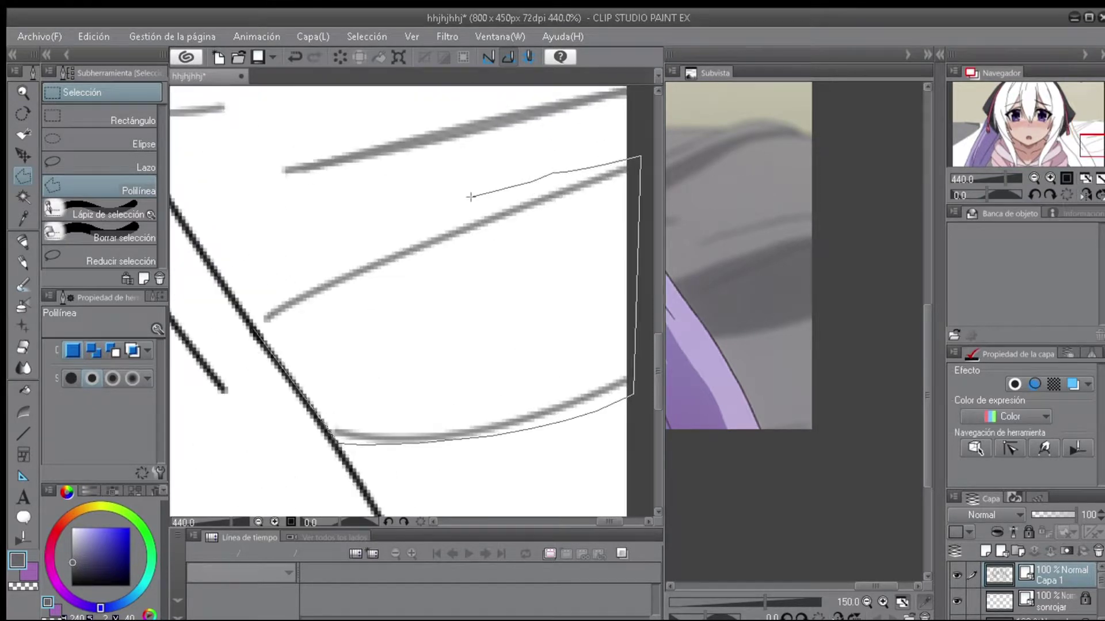
pyautogui.doubleClick(259, 275)
pyautogui.scroll(-4, 259, 275)
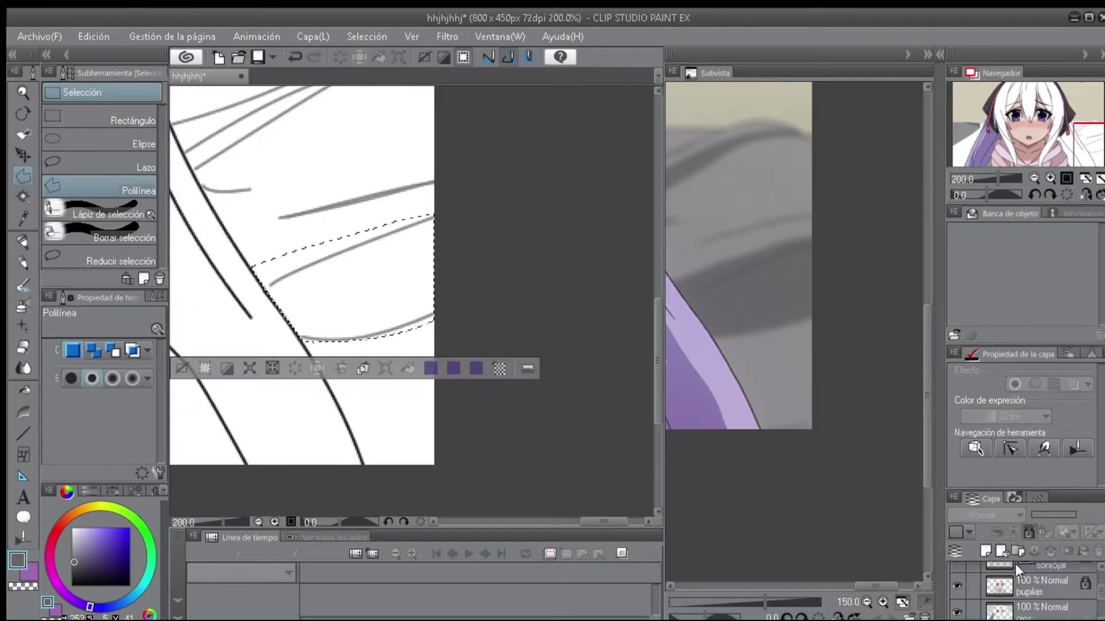
pyautogui.scroll(-2, 556, 223)
pyautogui.hotkey('ctrl', 'd')
# Fill the narrow upper fold beside the right-hand hair with the dark grey and outline the small strip below it.
pyautogui.scroll(2, 306, 258)
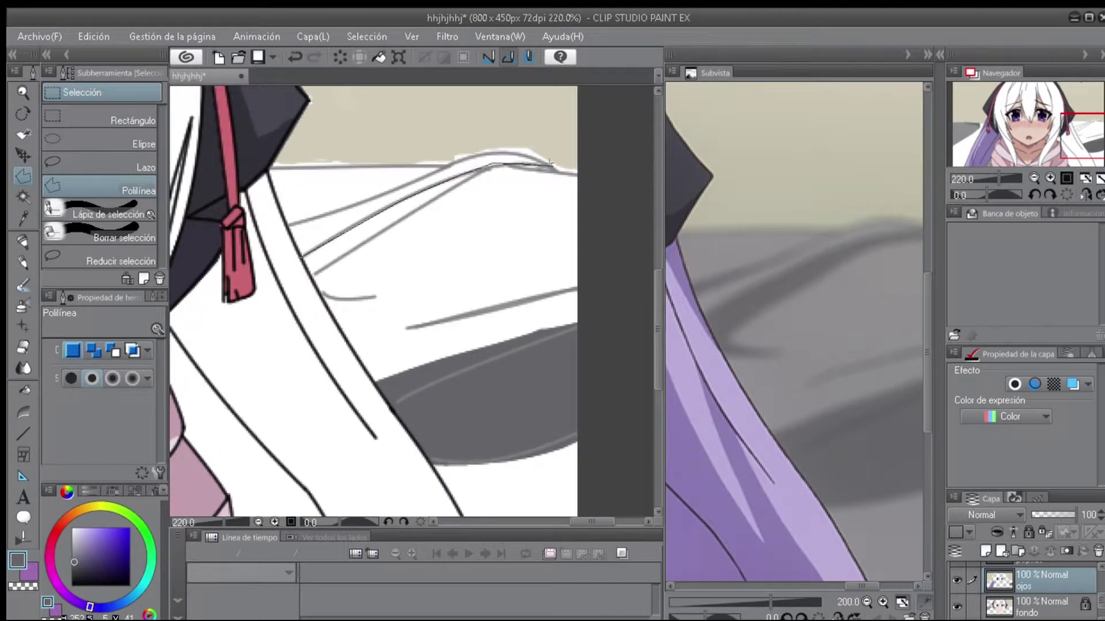
pyautogui.scroll(3, 319, 271)
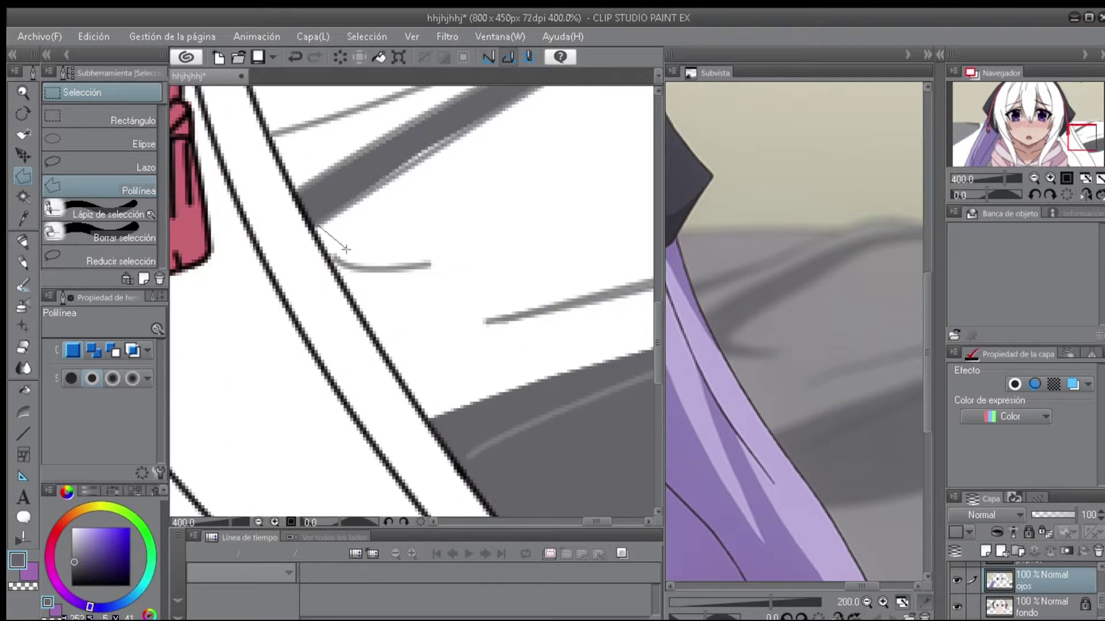
pyautogui.doubleClick(409, 265)
pyautogui.scroll(-4, 326, 286)
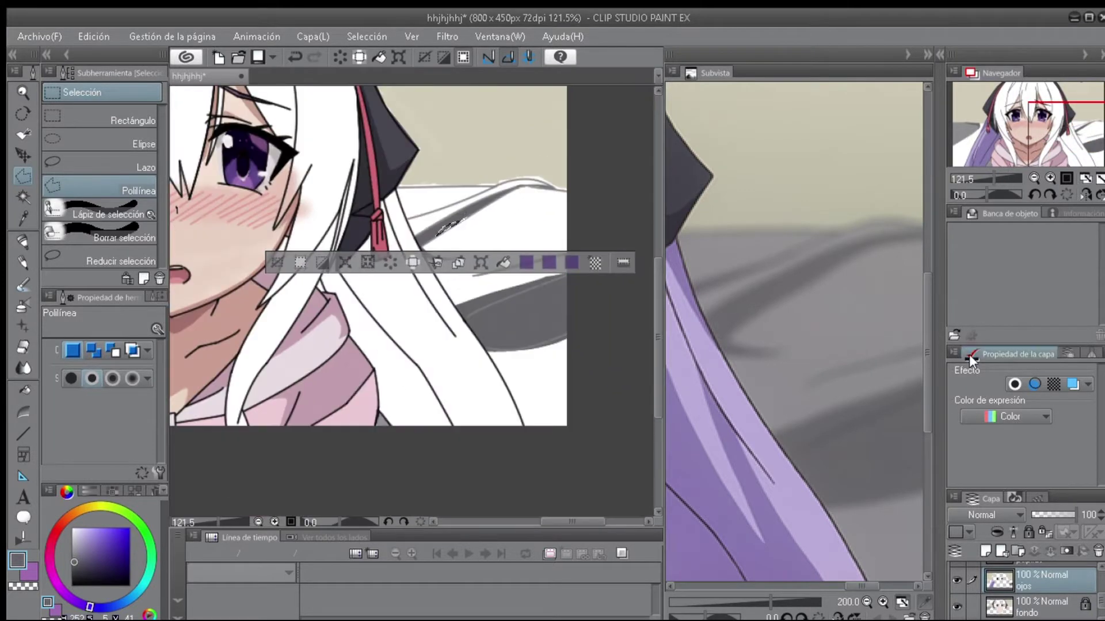
# Outline the background area between the horizon line and the narrow dark fold, fill it with lighter grey from the reference, and clear the selection.
pyautogui.scroll(2, 326, 286)
pyautogui.click(537, 134)
pyautogui.click(378, 138)
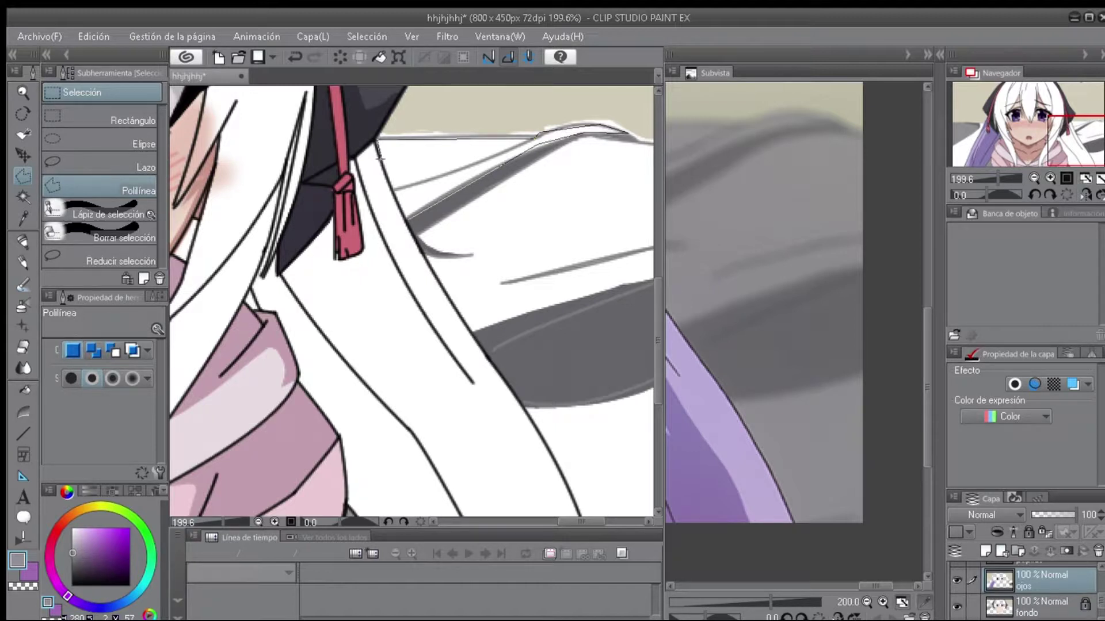
pyautogui.doubleClick(408, 212)
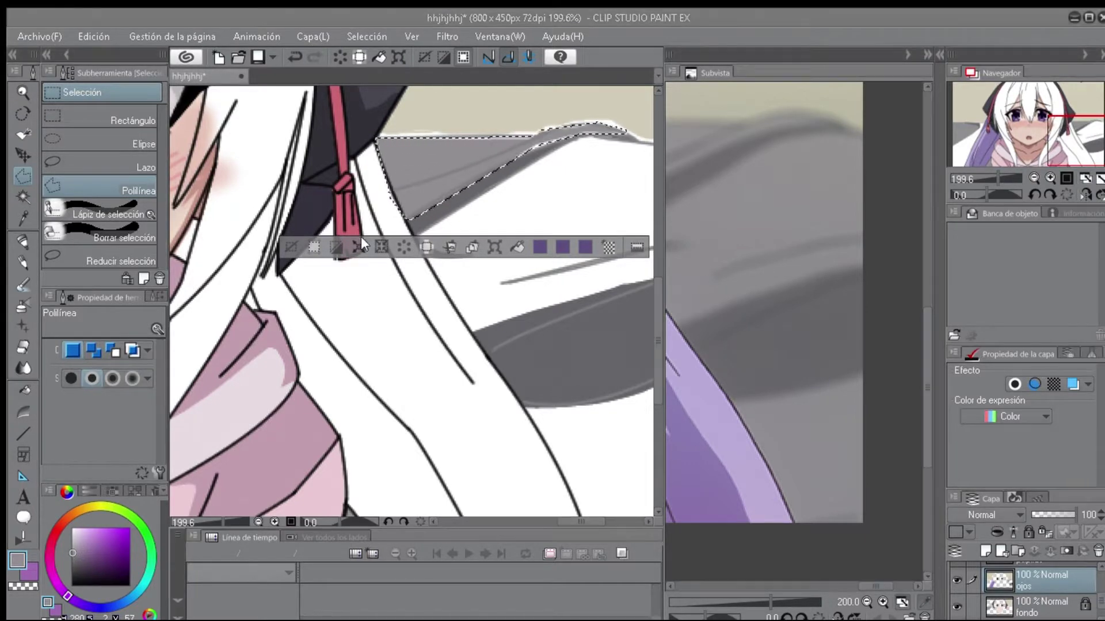
pyautogui.hotkey('ctrl', 'd')
# Outline the right-hand long hair around the tassel with Polilínea, fill it with light purple sampled from the reference, and clear the selection.
pyautogui.scroll(3, 349, 240)
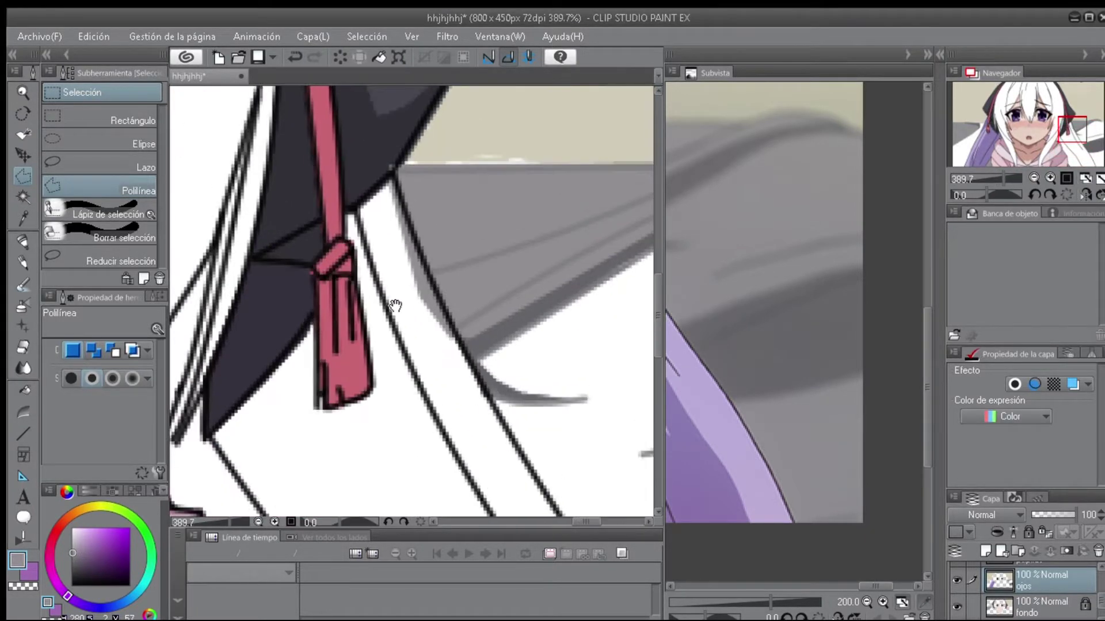
pyautogui.scroll(1, 395, 304)
pyautogui.scroll(-3, 409, 228)
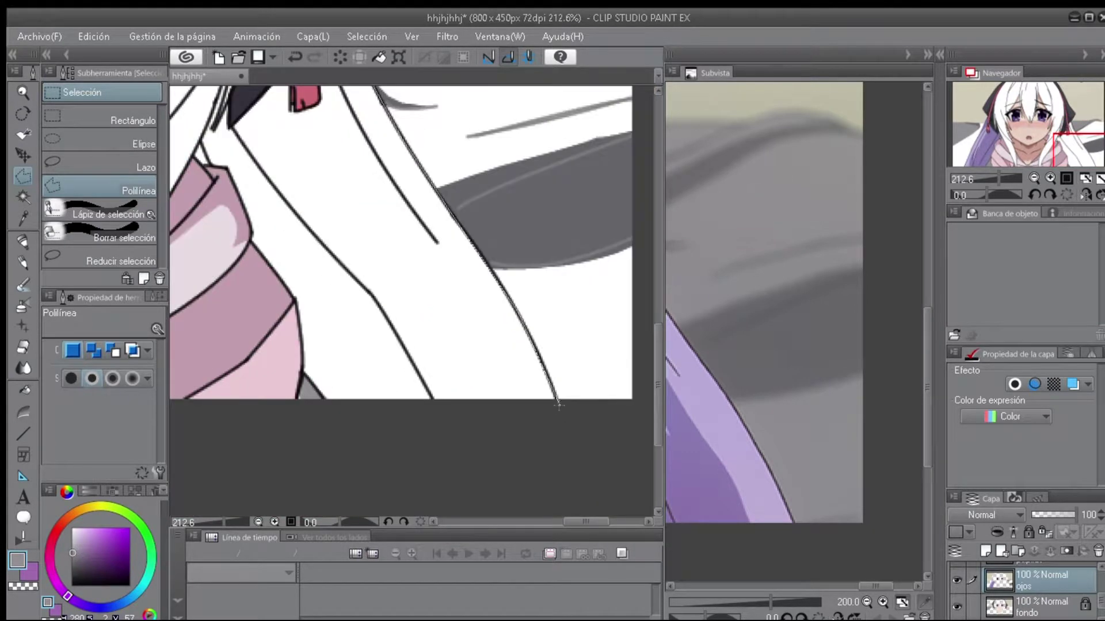
pyautogui.click(435, 407)
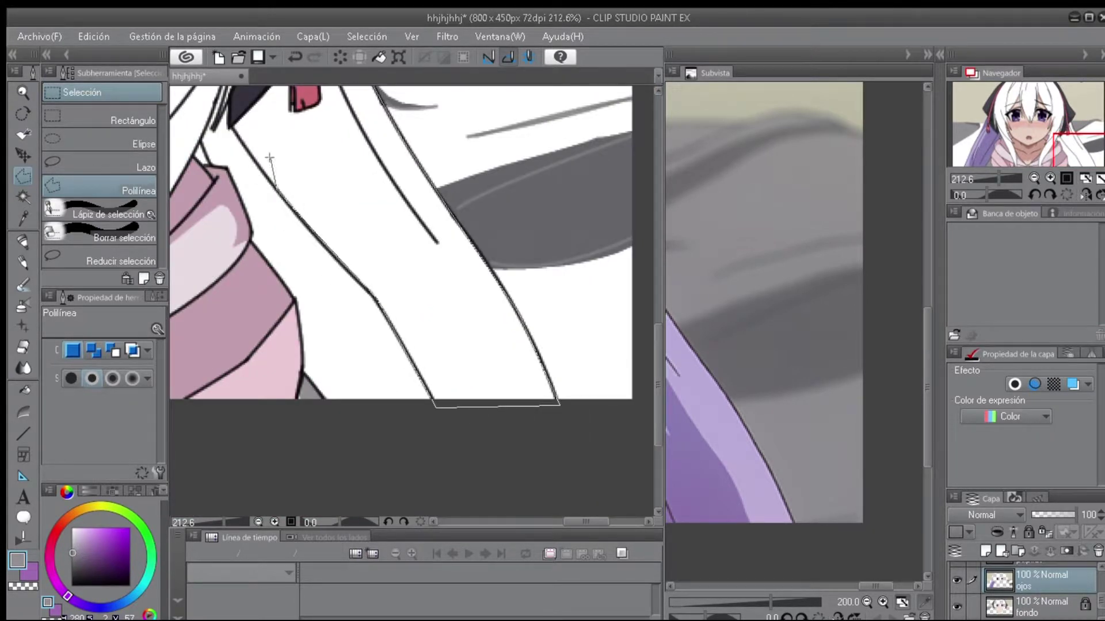
pyautogui.scroll(2, 299, 225)
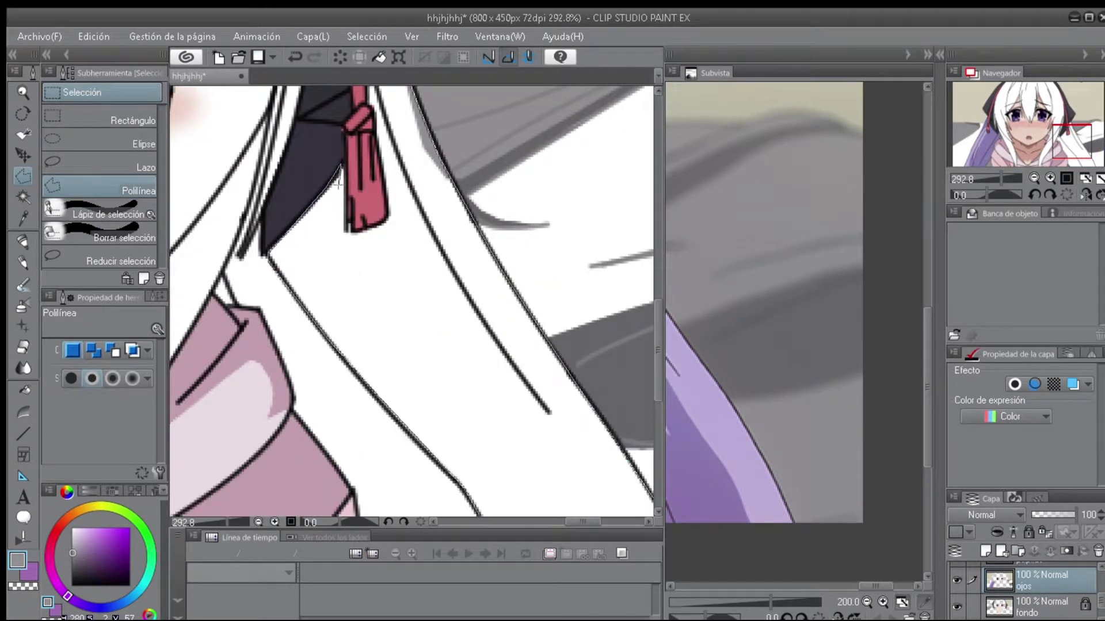
pyautogui.moveTo(383, 148); pyautogui.dragTo(367, 208)
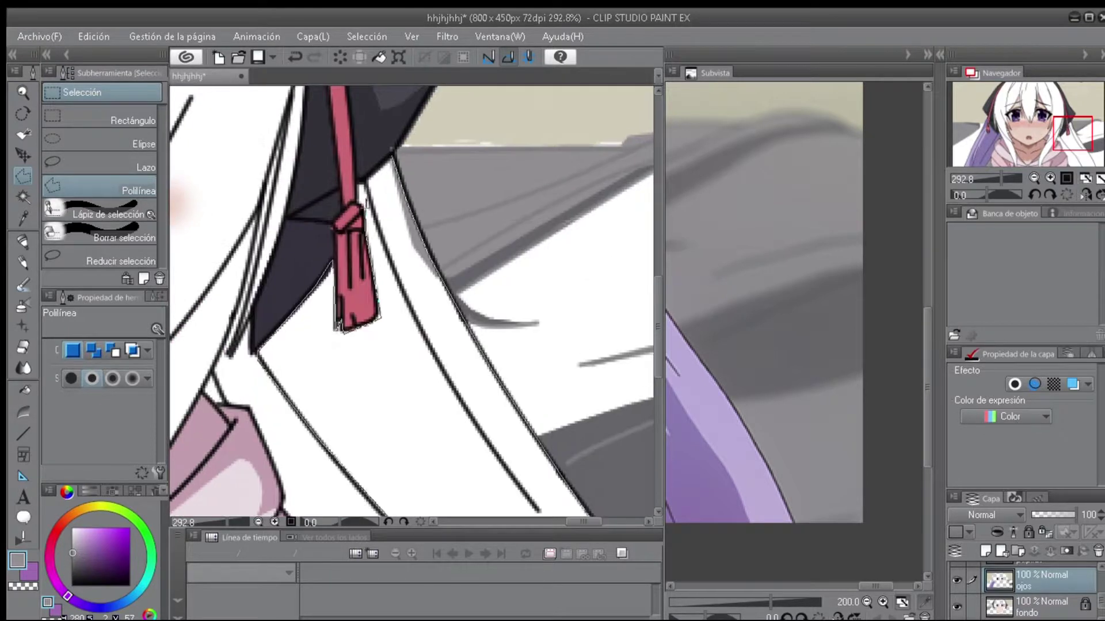
pyautogui.click(397, 157)
pyautogui.scroll(-3, 395, 296)
pyautogui.scroll(2, 395, 296)
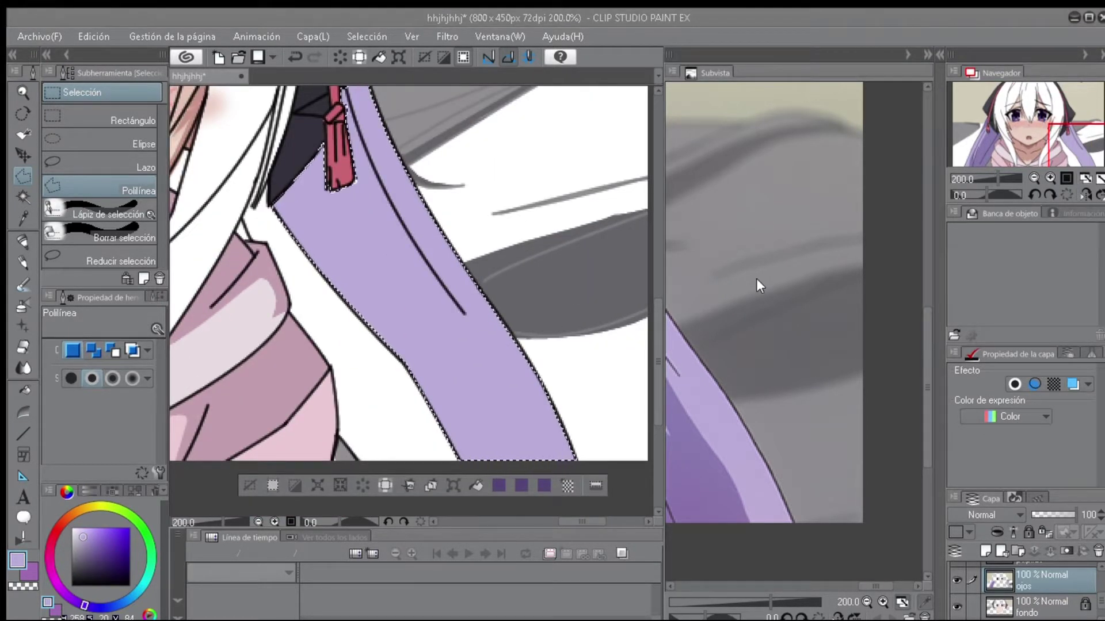
pyautogui.scroll(-2, 326, 420)
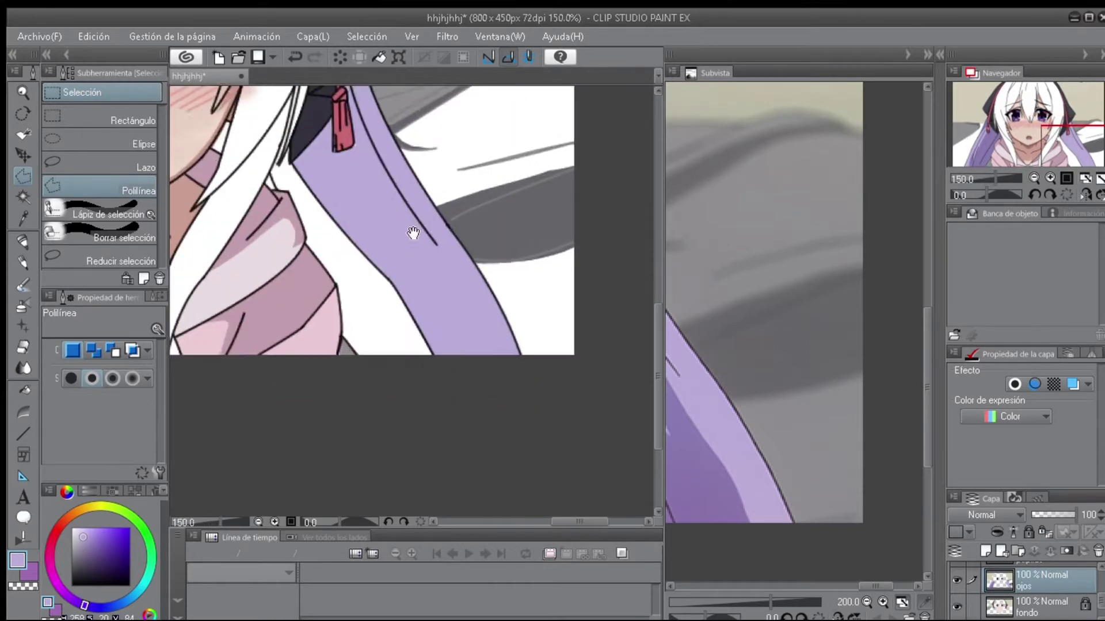
# Cover the white gaps above the right-hand horizon by outlining the beige background and filling it with its own sampled colour.
pyautogui.scroll(3, 376, 323)
pyautogui.moveTo(376, 323); pyautogui.dragTo(455, 380)
pyautogui.scroll(2, 363, 435)
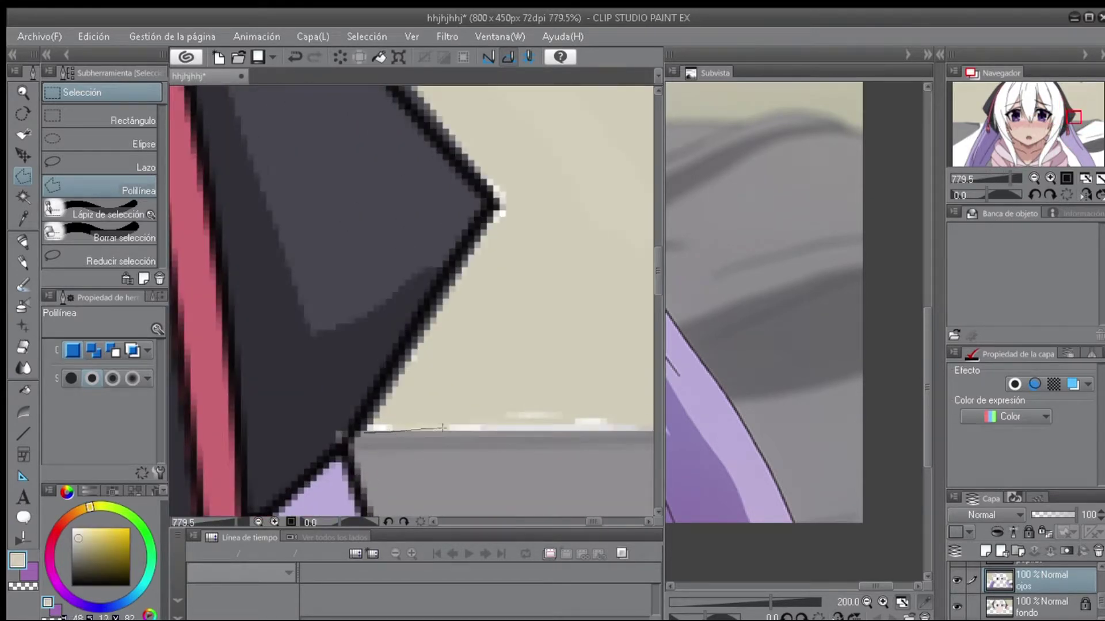
pyautogui.moveTo(576, 425); pyautogui.dragTo(336, 406)
pyautogui.scroll(-2, 532, 406)
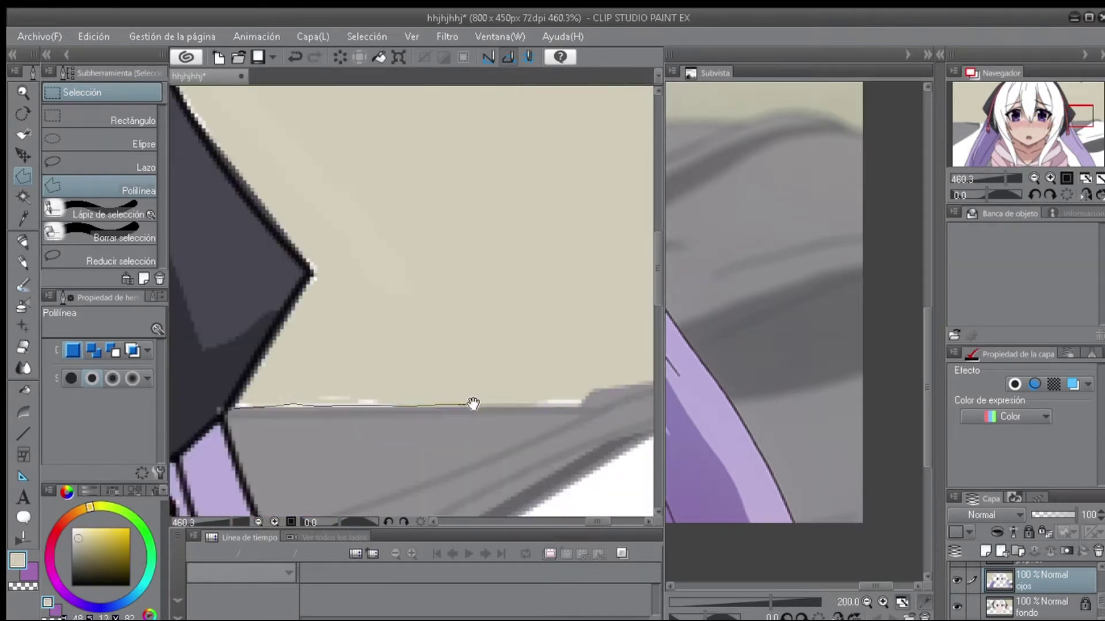
pyautogui.moveTo(601, 405); pyautogui.dragTo(484, 338)
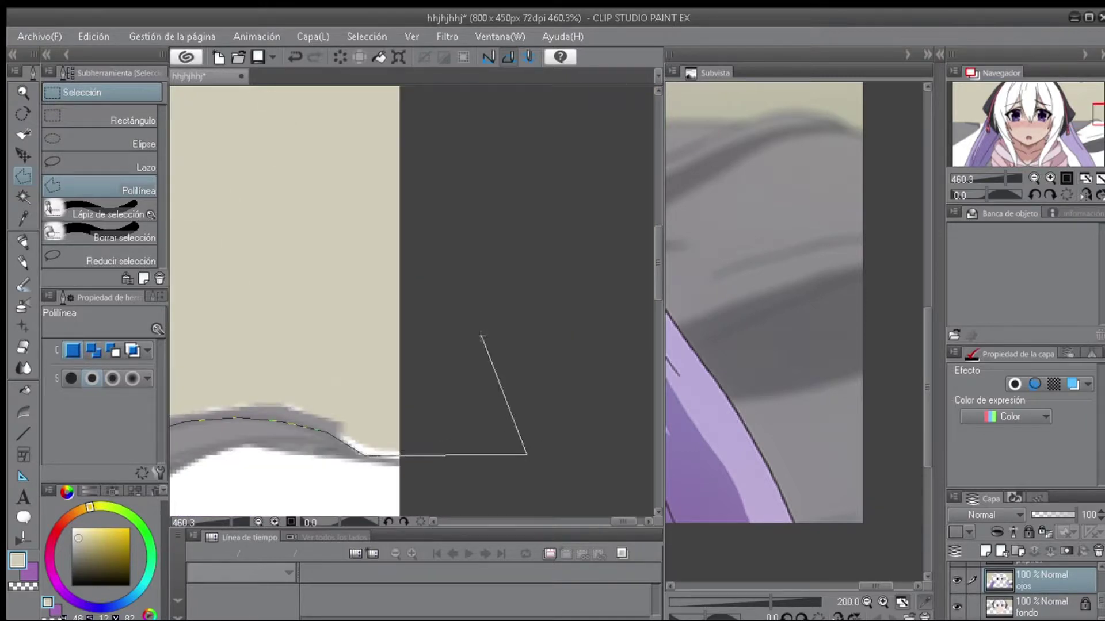
pyautogui.scroll(-2, 297, 173)
pyautogui.click(455, 200)
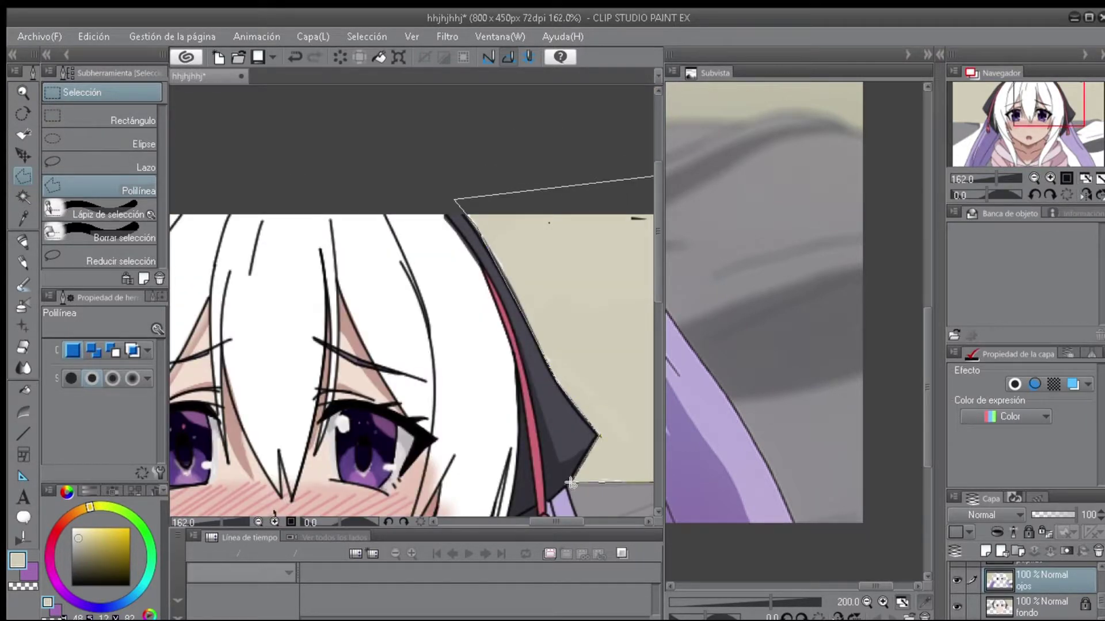
pyautogui.doubleClick(571, 477)
pyautogui.scroll(5, 512, 353)
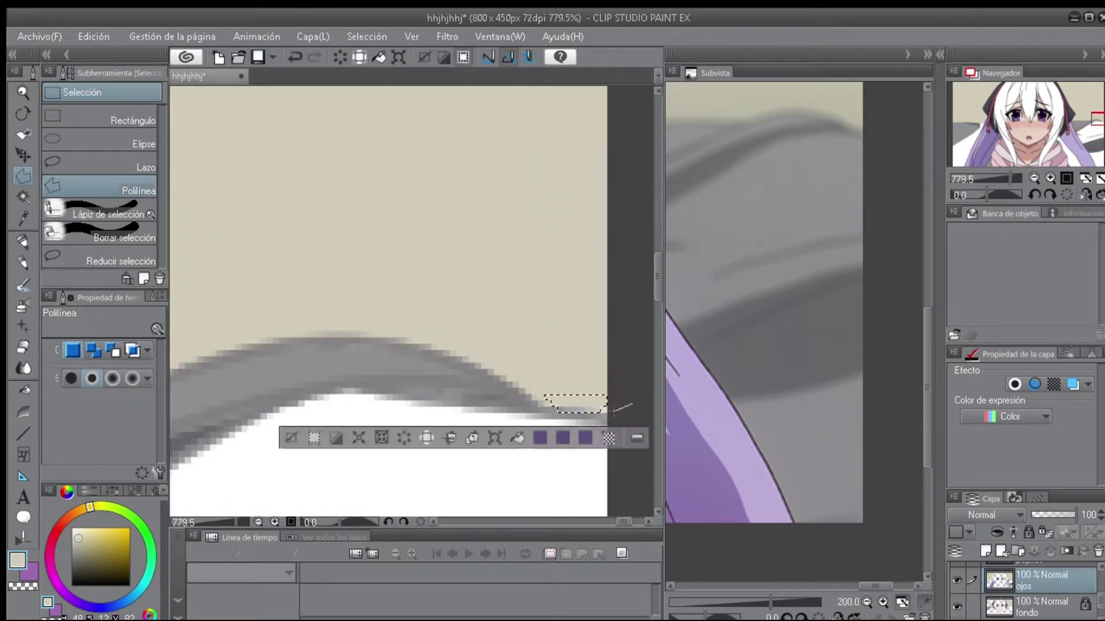
pyautogui.hotkey('ctrl', 'd')
# Outline the left-hand beige background above the horizon and beside the dark headpiece, and fill it with the same beige.
pyautogui.scroll(-5, 586, 395)
pyautogui.scroll(5, 222, 351)
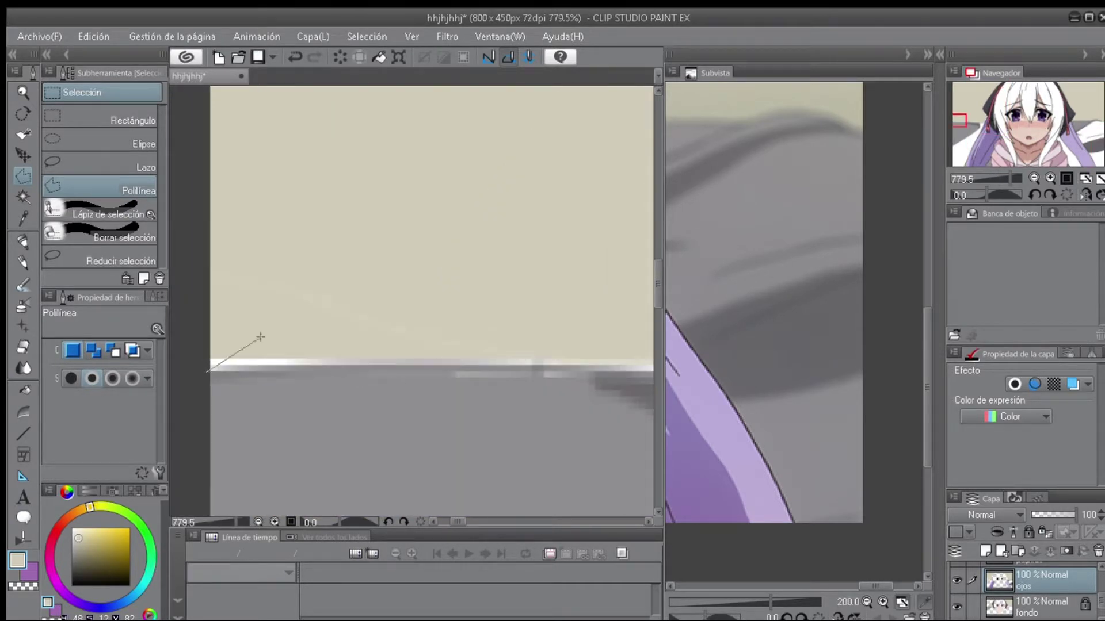
pyautogui.moveTo(544, 364); pyautogui.dragTo(57, 351)
pyautogui.click(443, 364)
pyautogui.scroll(-3, 563, 137)
pyautogui.moveTo(562, 137); pyautogui.dragTo(304, 218)
pyautogui.scroll(-3, 231, 114)
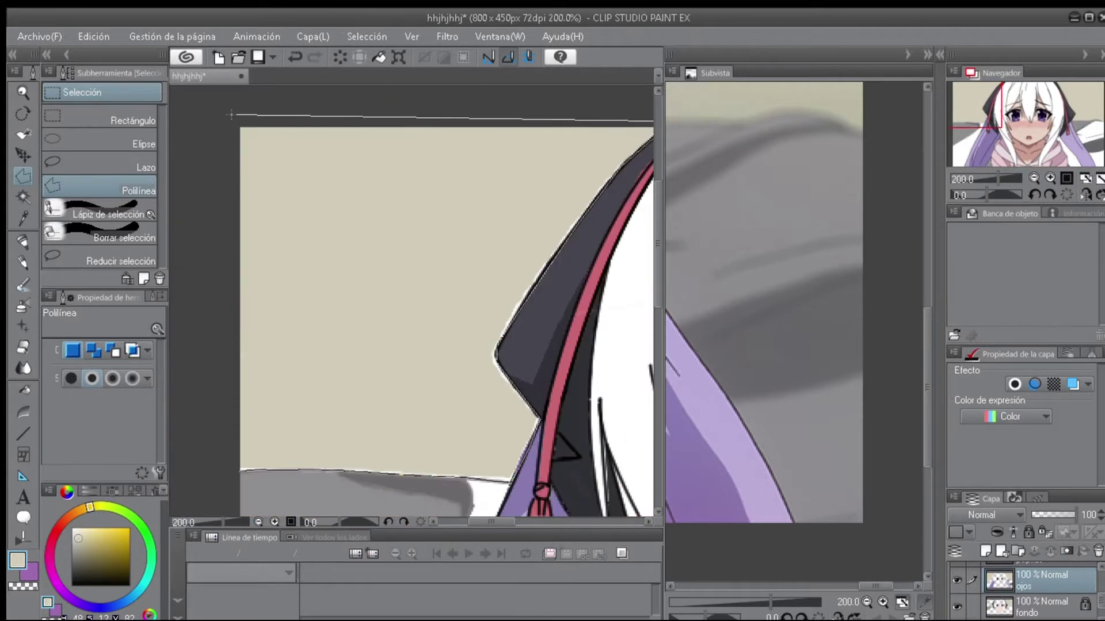
pyautogui.doubleClick(231, 320)
pyautogui.scroll(-3, 461, 229)
pyautogui.moveTo(461, 229); pyautogui.dragTo(409, 172)
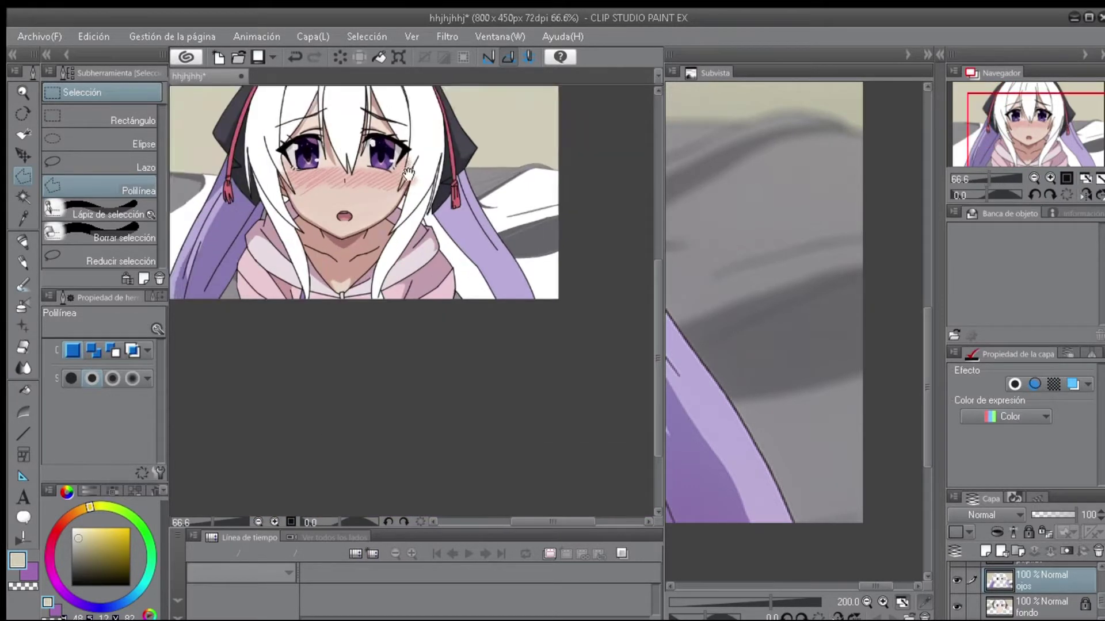
pyautogui.scroll(5, 408, 173)
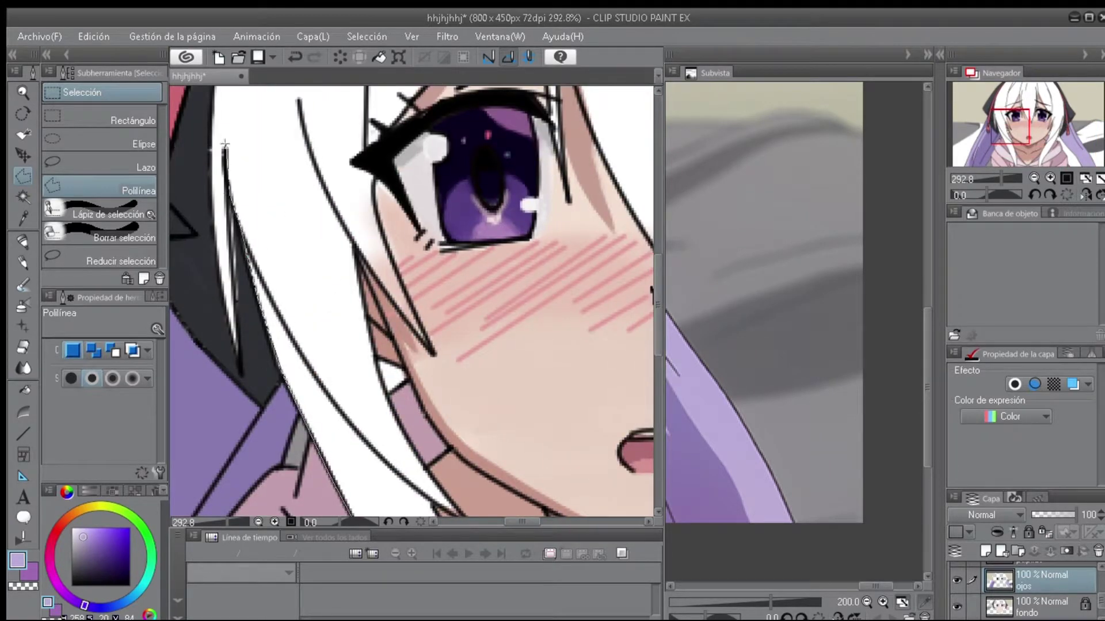
pyautogui.scroll(5, 225, 143)
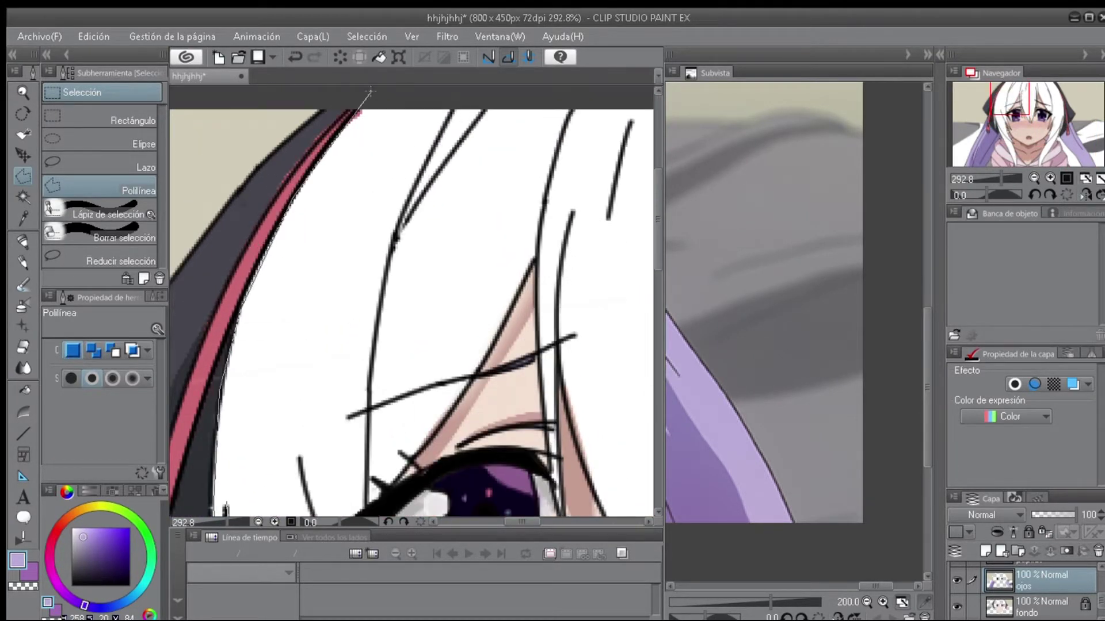
pyautogui.hscroll(5, 370, 92)
pyautogui.click(397, 115)
pyautogui.scroll(-5, 493, 296)
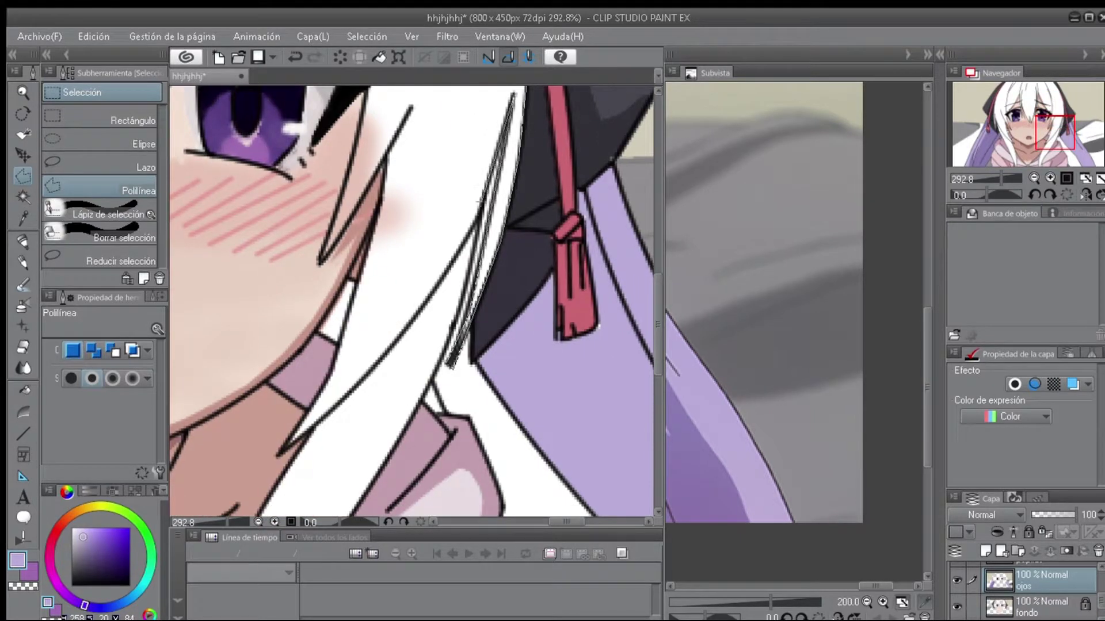
pyautogui.scroll(-4, 448, 365)
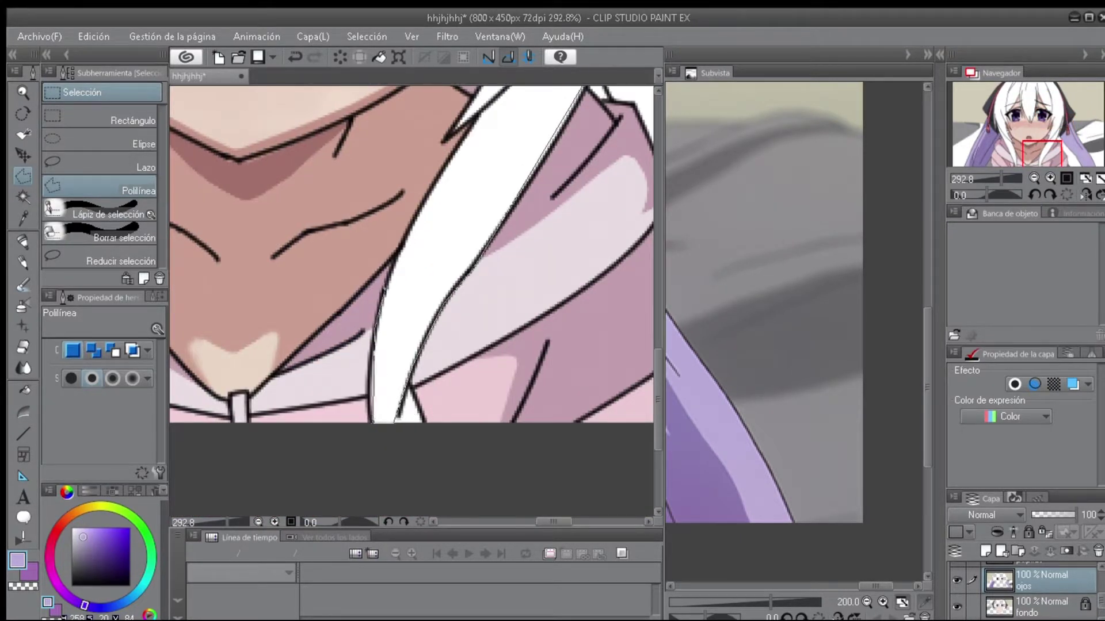
pyautogui.scroll(3, 411, 300)
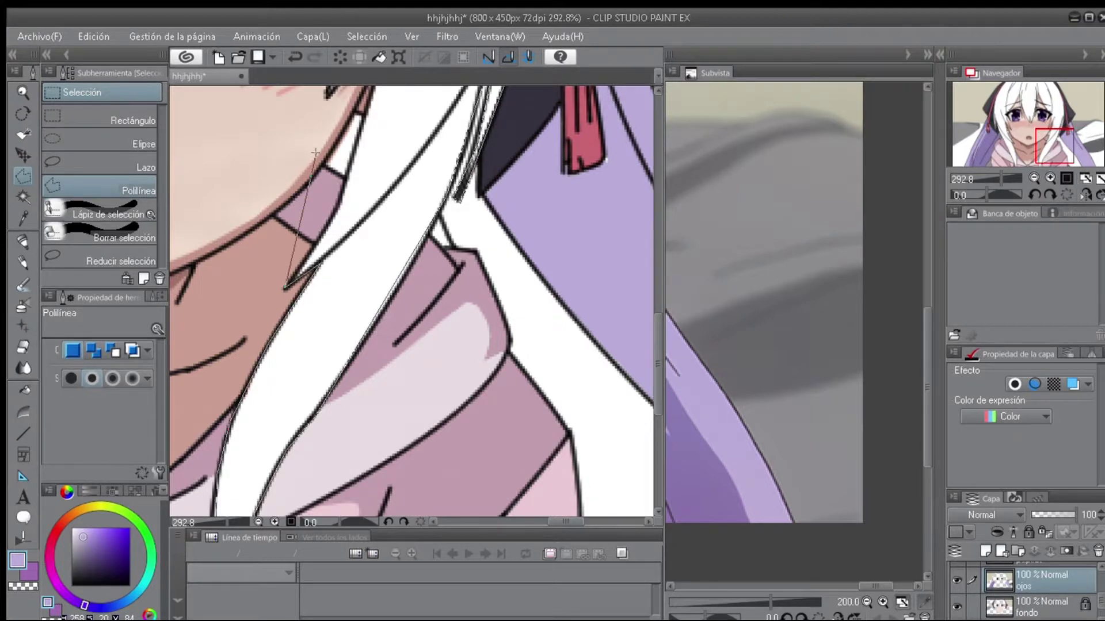
pyautogui.scroll(3, 315, 153)
pyautogui.scroll(-3, 402, 259)
pyautogui.scroll(2, 458, 308)
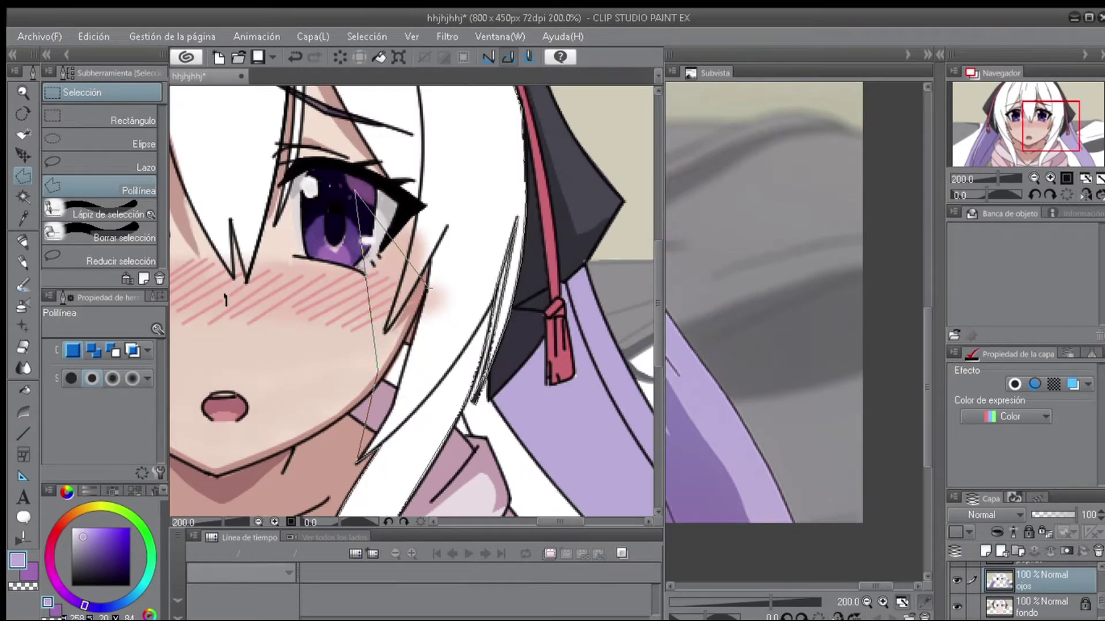
pyautogui.scroll(-2, 420, 306)
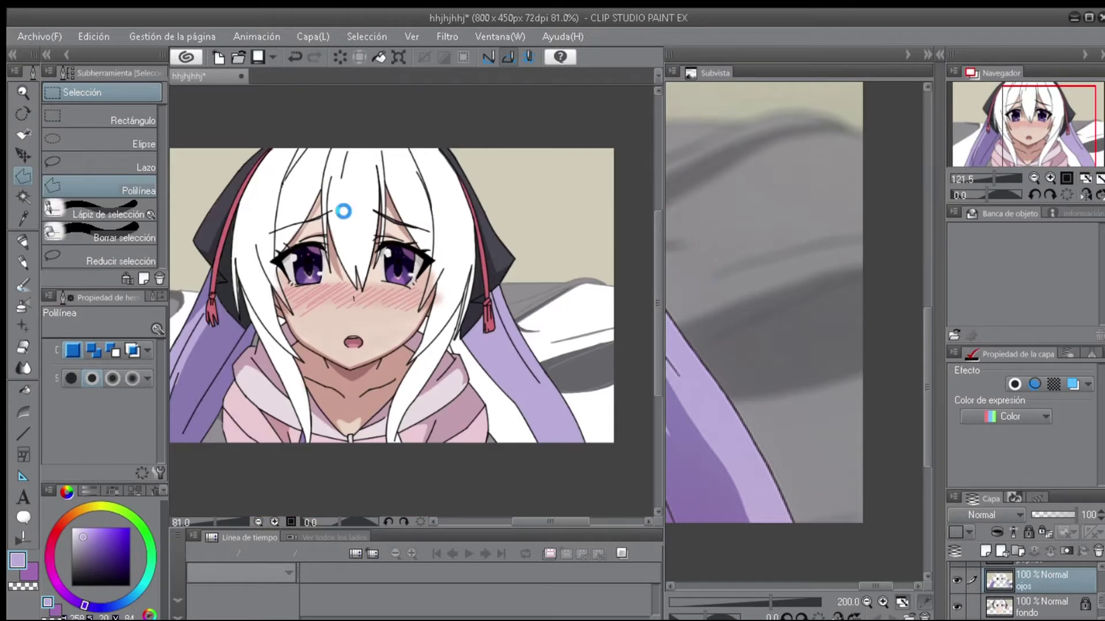
# Outline the central fringe and the strands over the left-hand eye with Polilínea and fill them with light purple.
pyautogui.scroll(3, 421, 305)
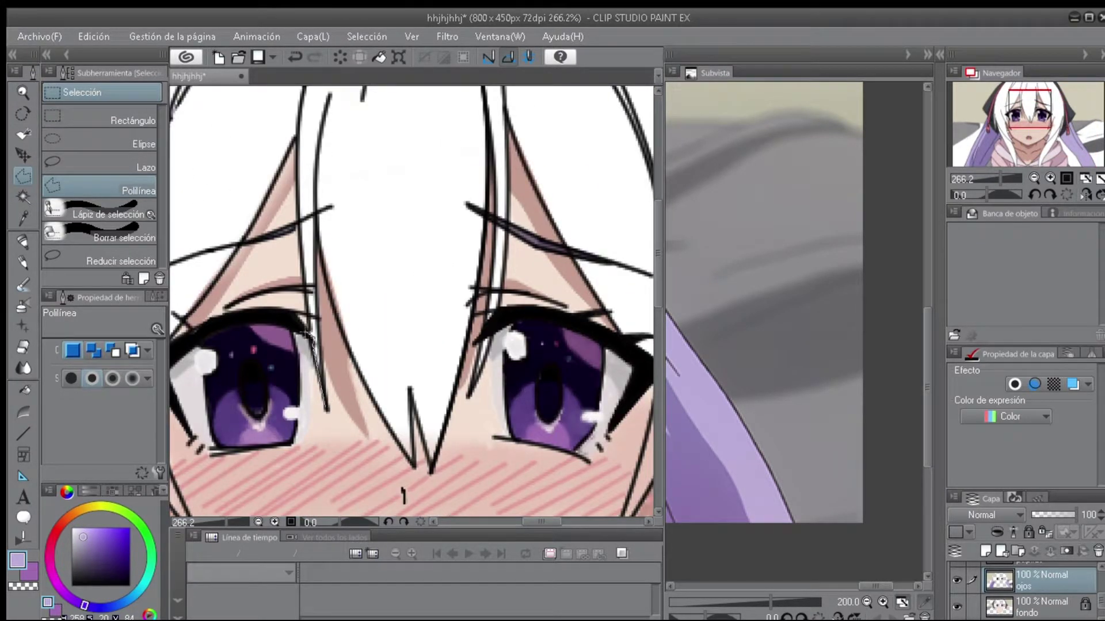
pyautogui.hscroll(-2, 256, 210)
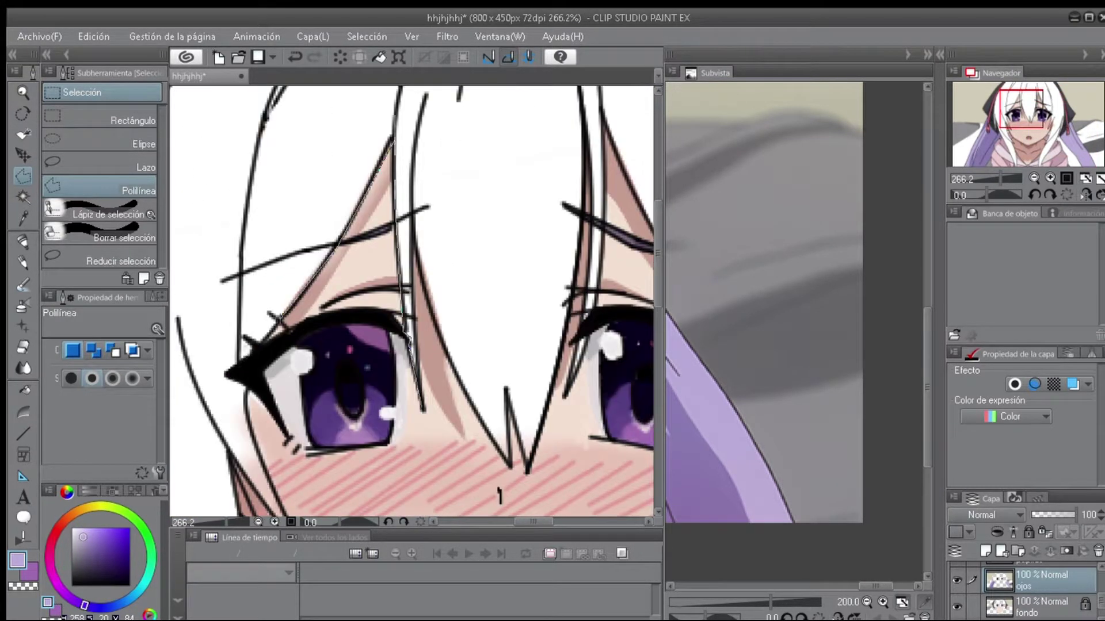
pyautogui.scroll(5, 275, 318)
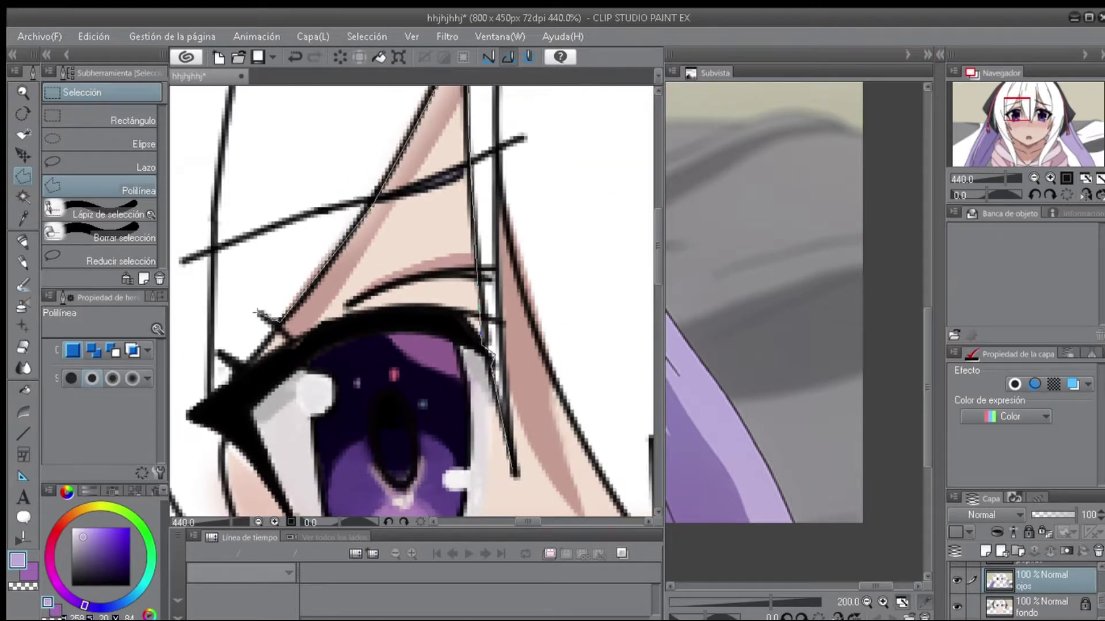
pyautogui.hscroll(-2, 253, 309)
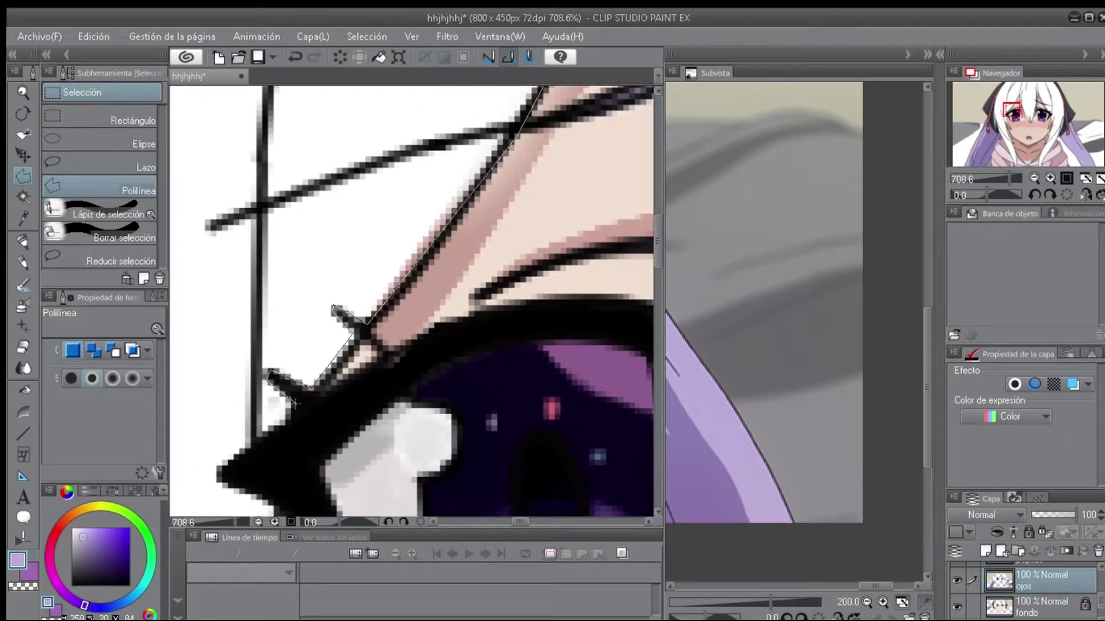
pyautogui.scroll(-5, 271, 436)
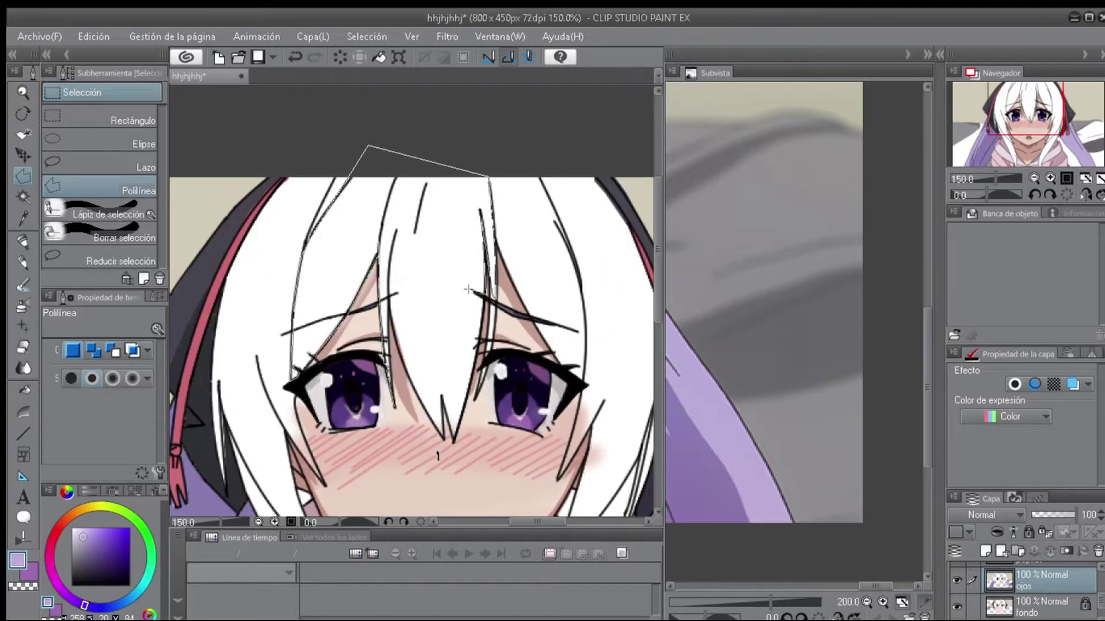
pyautogui.doubleClick(397, 275)
pyautogui.hotkey('alt', 'BackSpace')
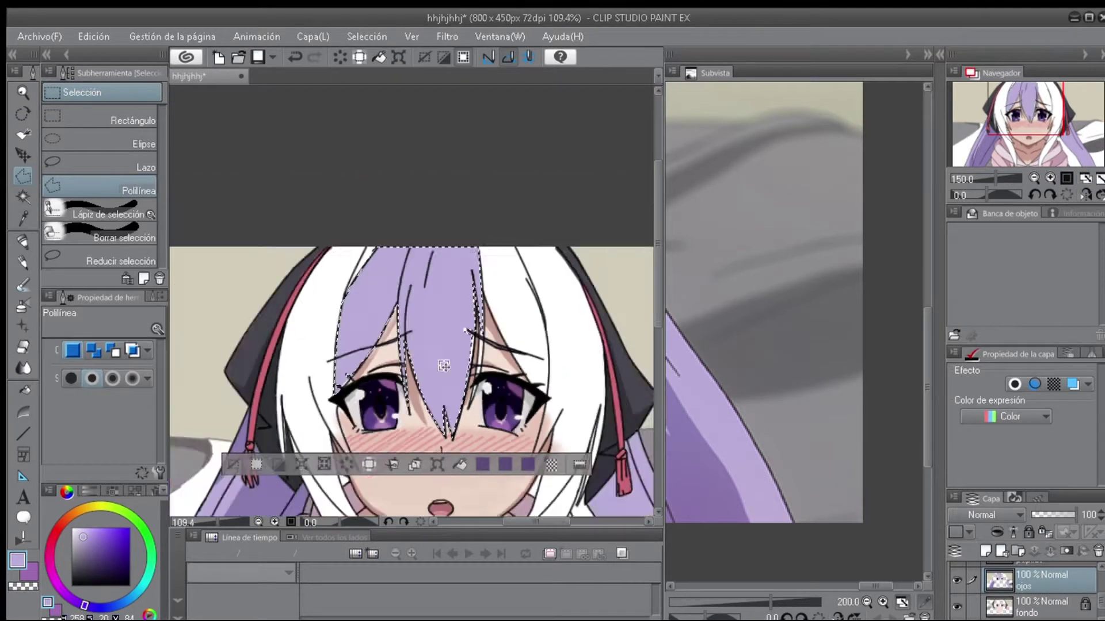
# Fill the white gap at the inner tip of the right-hand eyebrow and the narrow strand below it with light purple.
pyautogui.scroll(3, 397, 275)
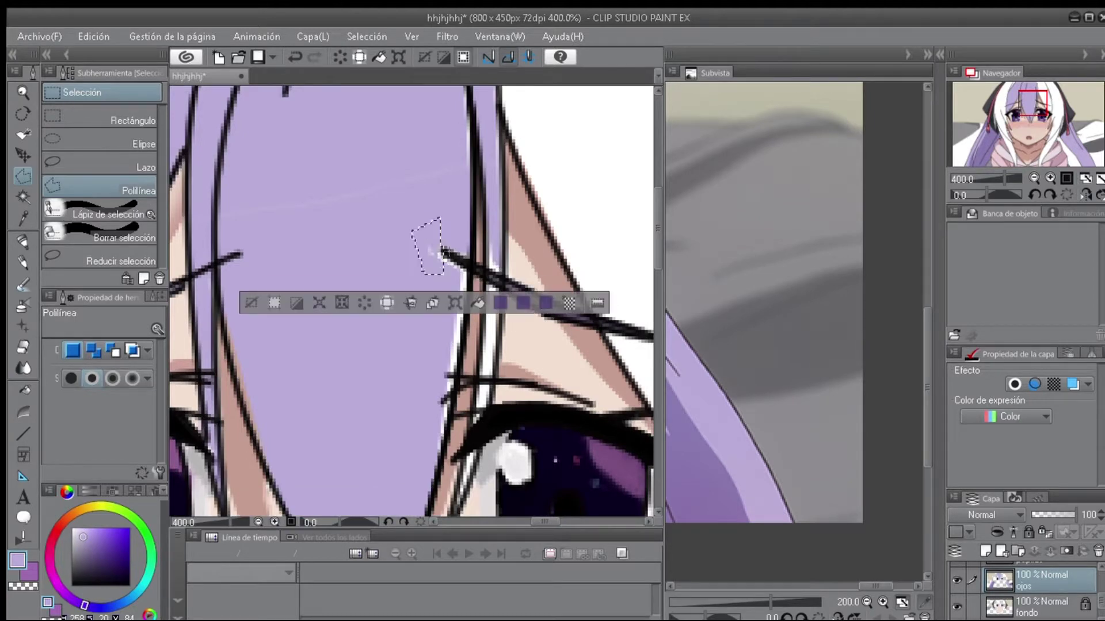
pyautogui.hotkey('ctrl', 'd')
pyautogui.doubleClick(454, 322)
pyautogui.scroll(3, 343, 338)
pyautogui.click(501, 205)
pyautogui.click(459, 349)
pyautogui.moveTo(502, 206); pyautogui.dragTo(479, 385)
pyautogui.doubleClick(425, 357)
# Fill the narrow strand just above the right-hand eyebrow with light purple and outline the small white gap over the eye.
pyautogui.click(420, 265)
pyautogui.click(418, 329)
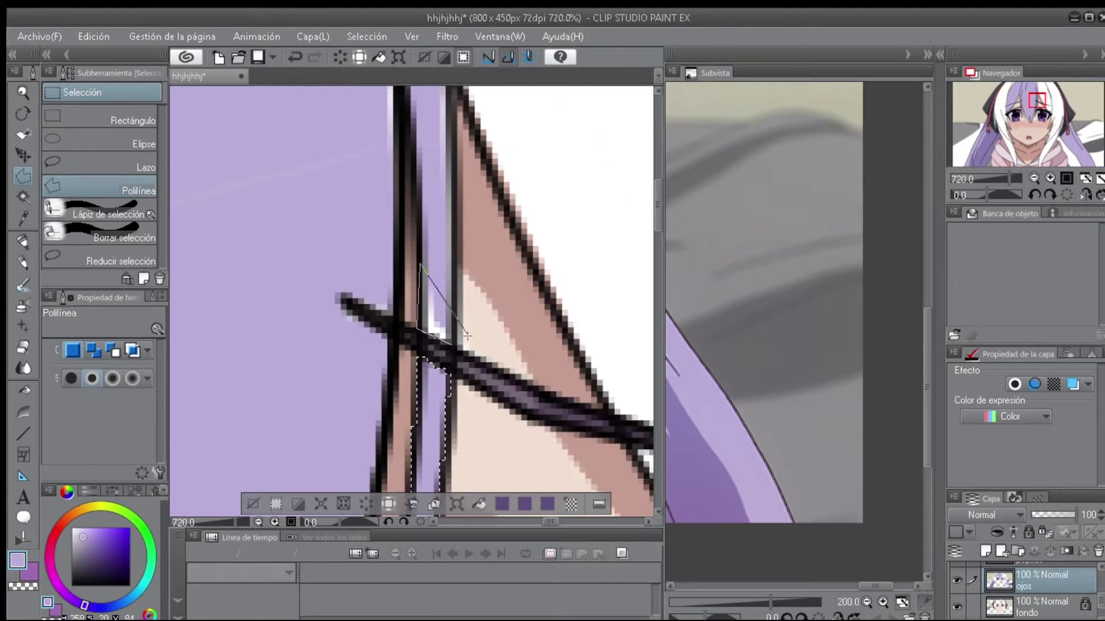
pyautogui.moveTo(467, 335); pyautogui.dragTo(449, 219)
pyautogui.click(457, 340)
pyautogui.doubleClick(428, 411)
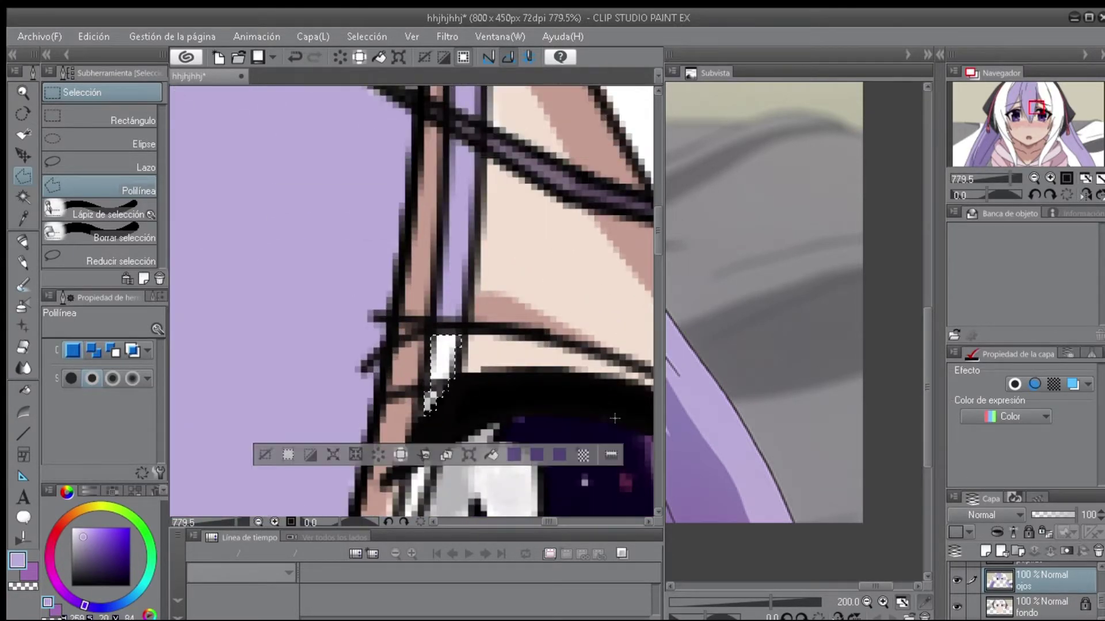
# Outline the right-hand white hair section from the hoodie up beside the face and down along the headpiece, and fill it with light purple.
pyautogui.scroll(4, 443, 357)
pyautogui.scroll(3, 367, 430)
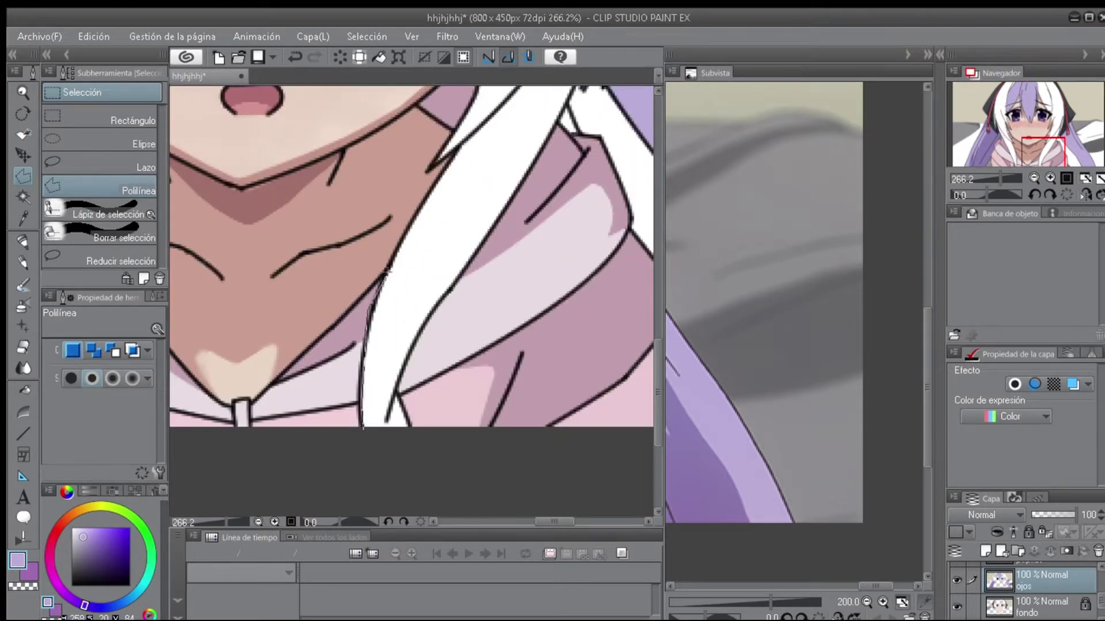
pyautogui.scroll(2, 384, 283)
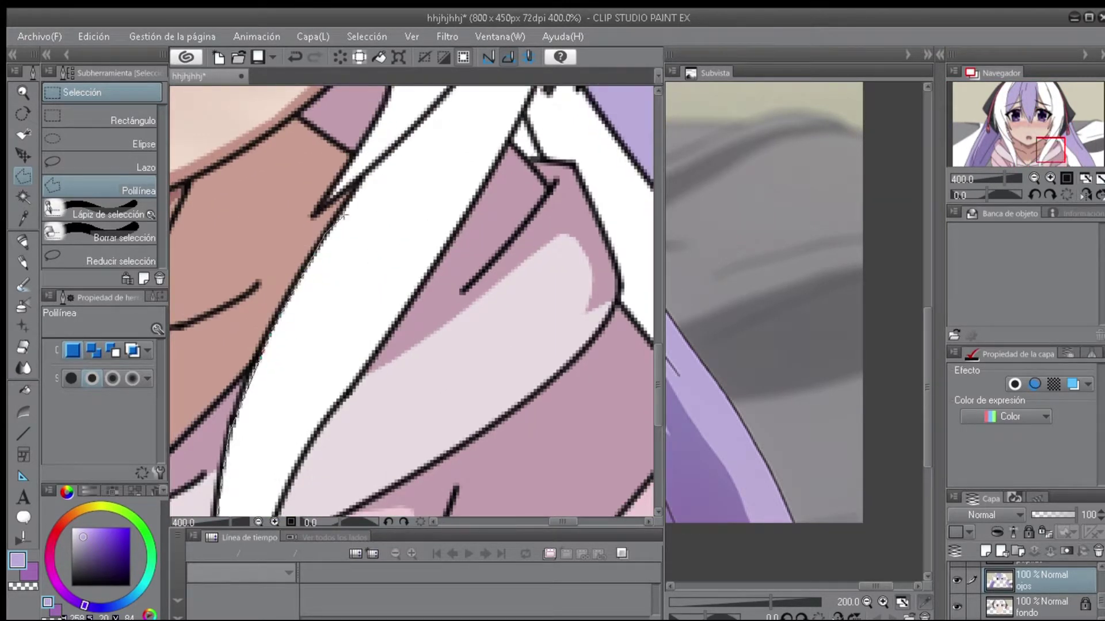
pyautogui.moveTo(315, 219); pyautogui.dragTo(277, 213)
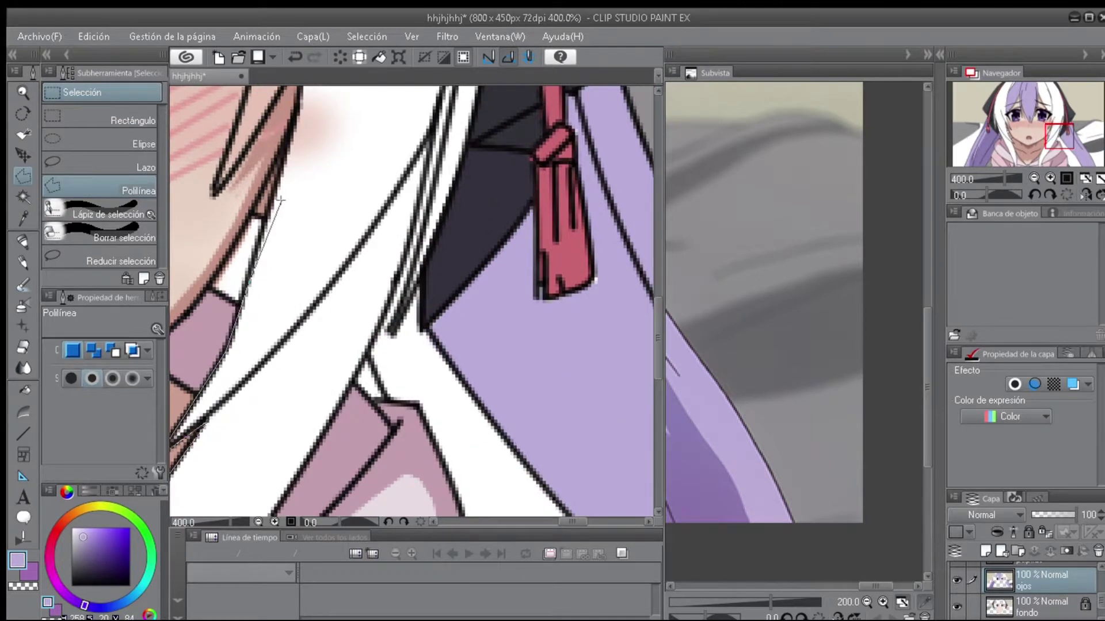
pyautogui.moveTo(281, 128); pyautogui.dragTo(268, 288)
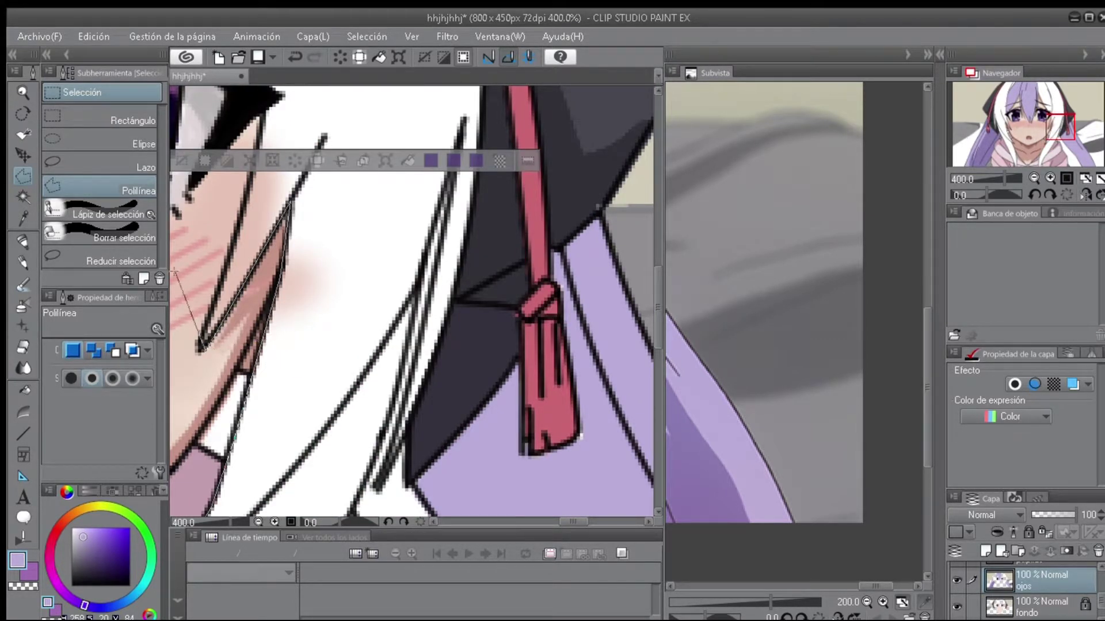
pyautogui.moveTo(174, 271); pyautogui.dragTo(332, 422)
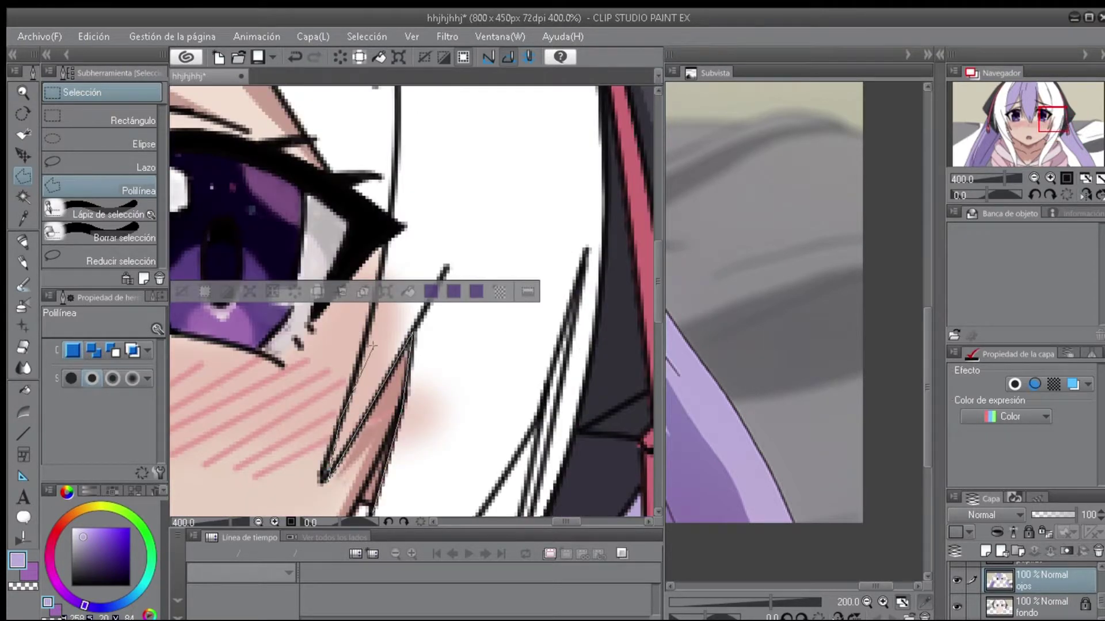
pyautogui.scroll(3, 333, 177)
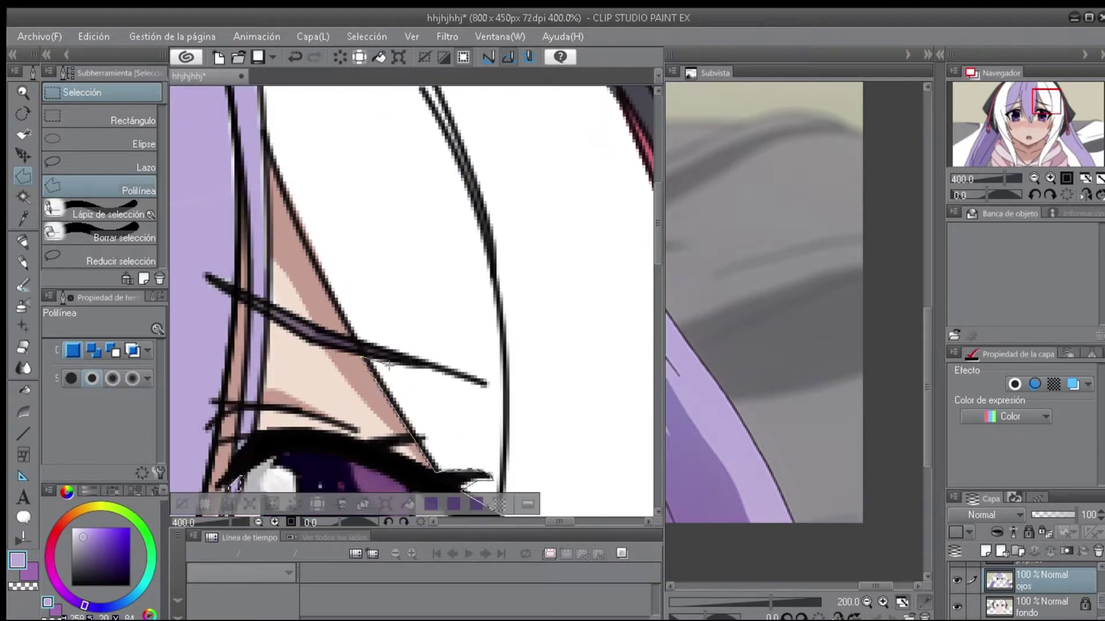
pyautogui.scroll(3, 578, 275)
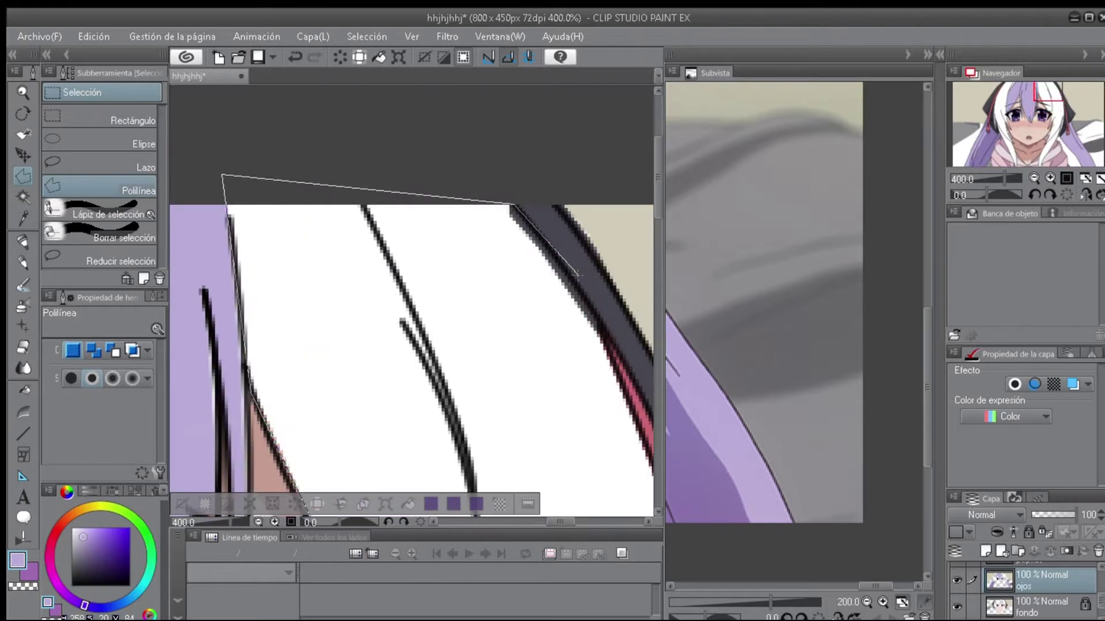
pyautogui.scroll(-5, 511, 204)
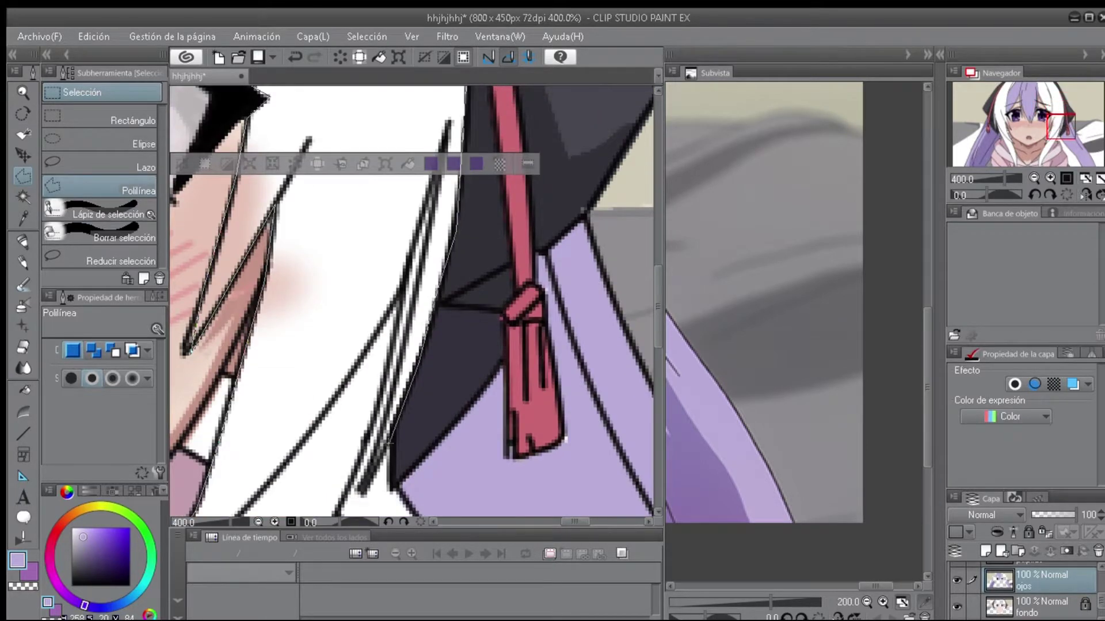
pyautogui.scroll(-5, 412, 305)
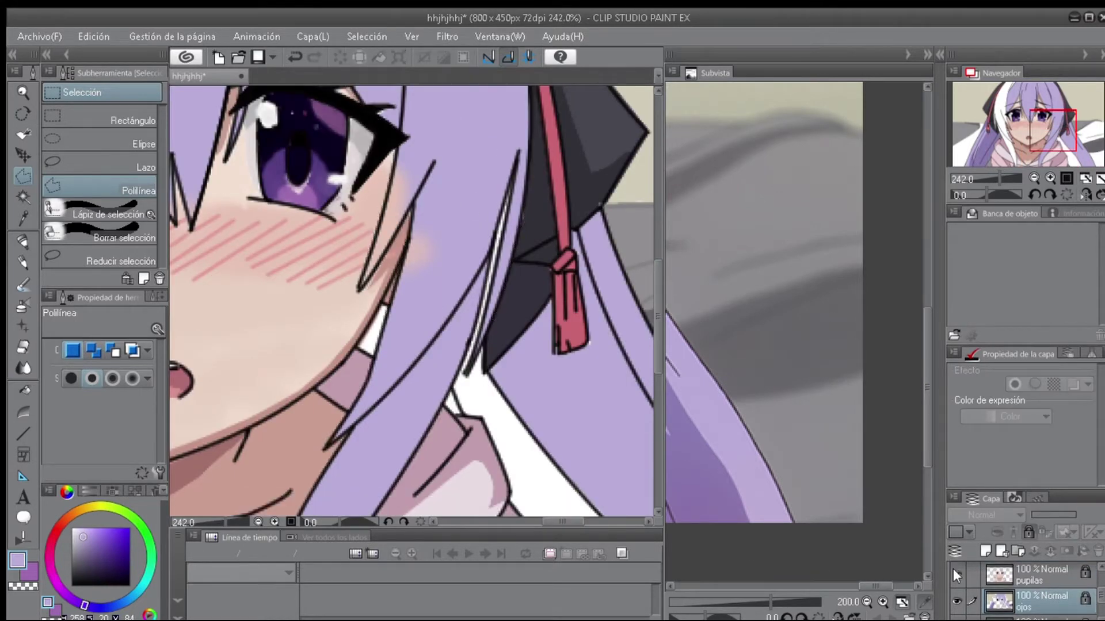
# Unlock the pupilas layer and erase the blush glow that spills over the right-hand hair lock beside the cheek.
pyautogui.press('e')
pyautogui.hotkey('ctrl', '+')
pyautogui.hotkey('ctrl', '+')
pyautogui.click(1050, 575)
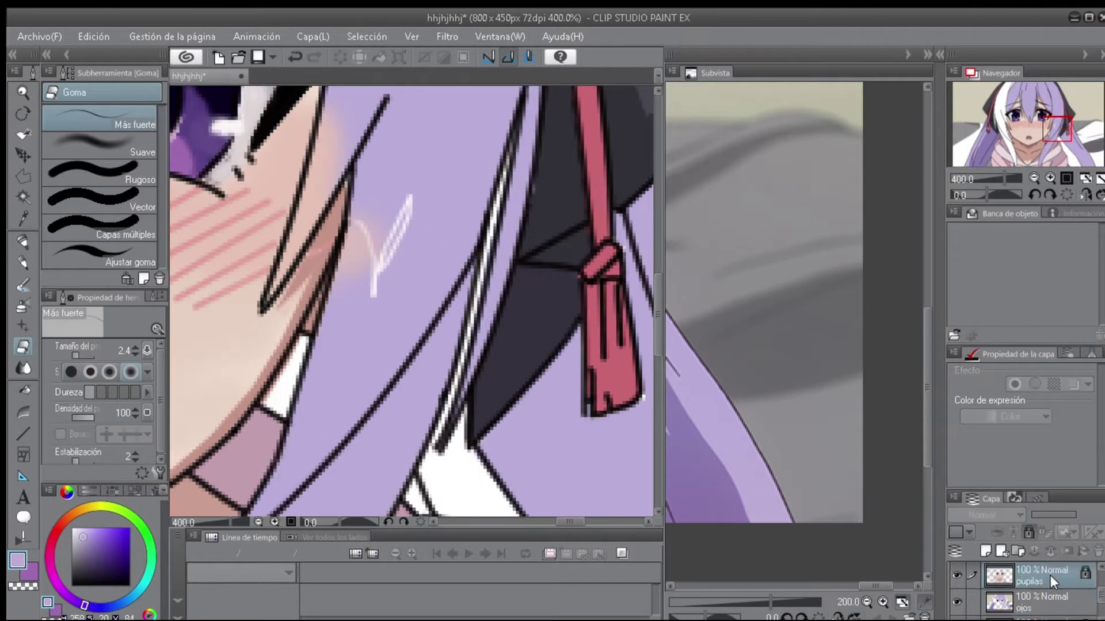
pyautogui.click(999, 588)
pyautogui.click(956, 580)
pyautogui.click(950, 579)
pyautogui.scroll(1, 1011, 595)
pyautogui.click(1061, 562)
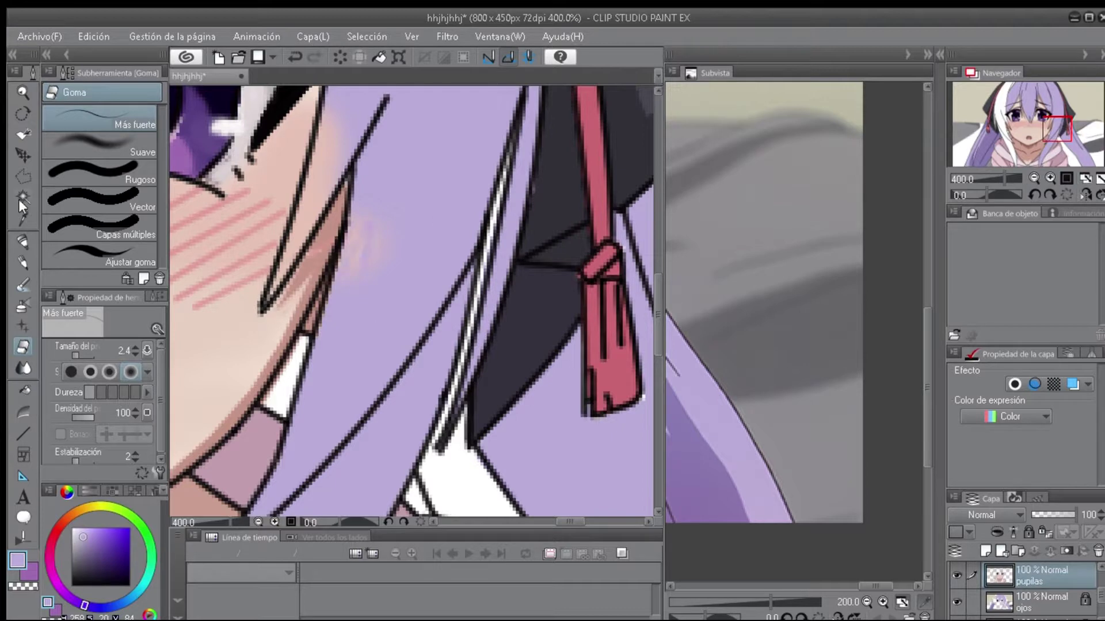
pyautogui.scroll(3, 411, 299)
pyautogui.scroll(-8, 200, 321)
pyautogui.scroll(-3, 241, 416)
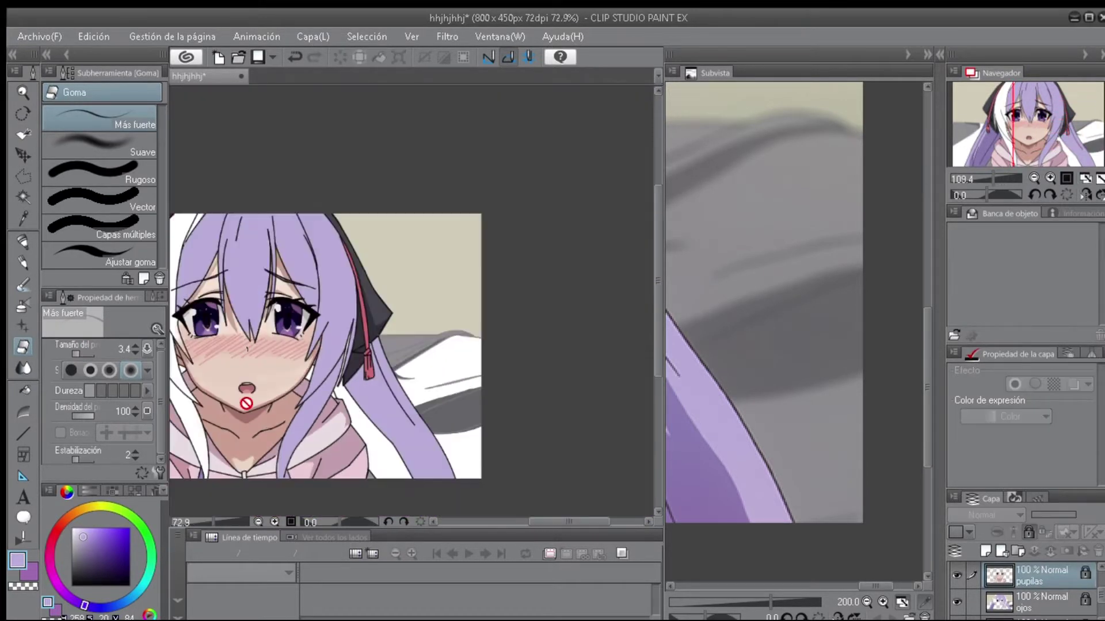
# Touch up the dark headpiece between the left-hand white strands in dark navy with Pintar y aplicar on the pupilas layer.
pyautogui.scroll(5, 241, 416)
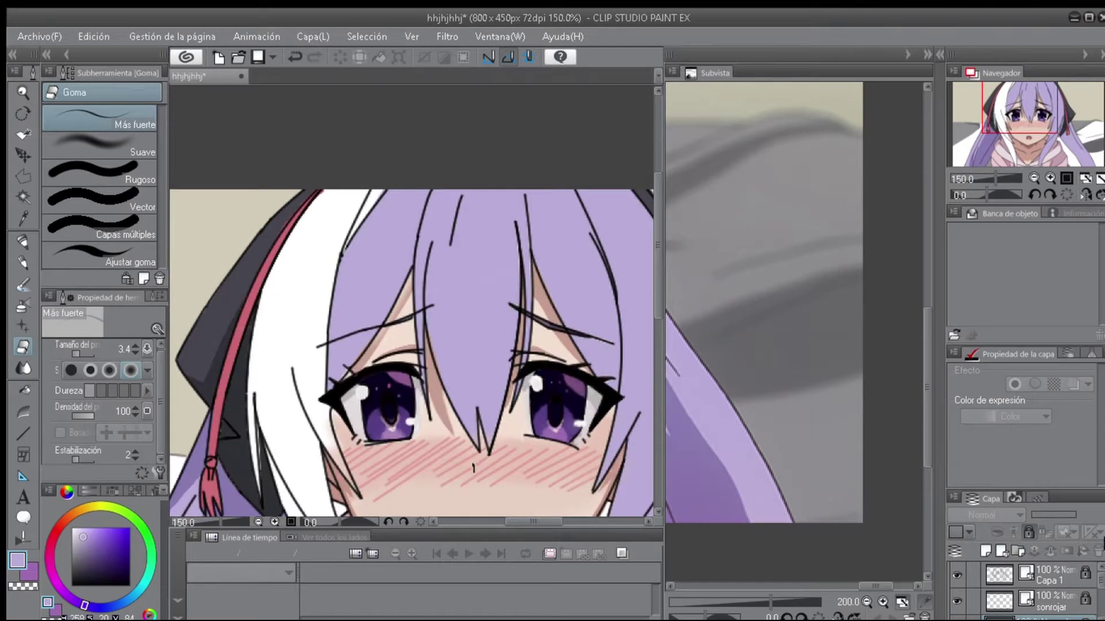
pyautogui.click(1028, 532)
pyautogui.scroll(7, 400, 224)
pyautogui.press('b')
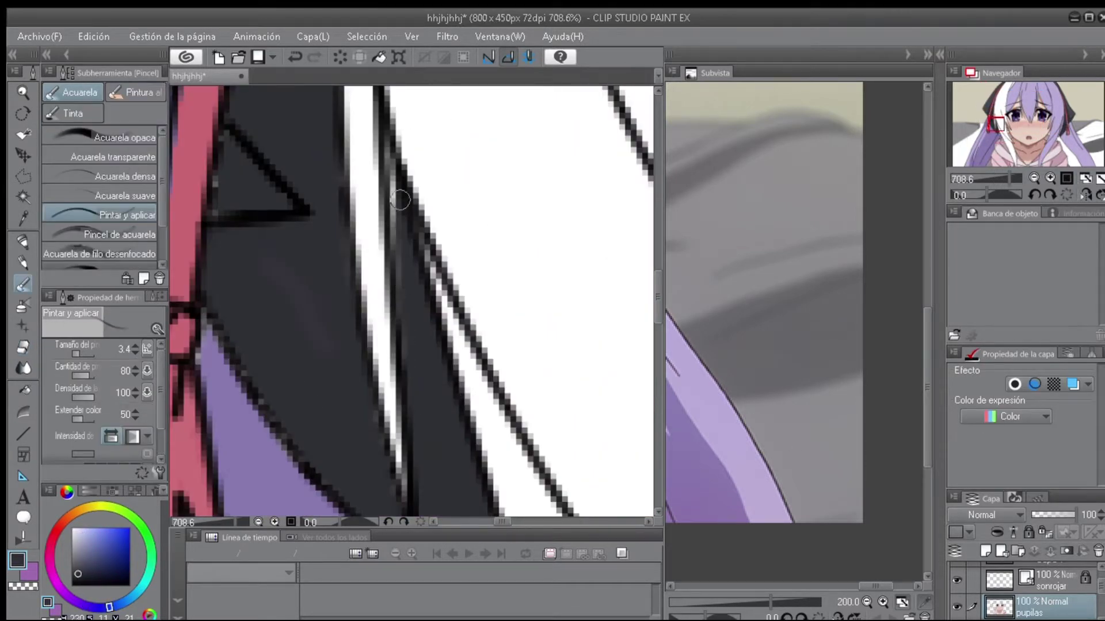
pyautogui.scroll(-3, 397, 276)
pyautogui.scroll(2, 395, 333)
pyautogui.scroll(-6, 484, 372)
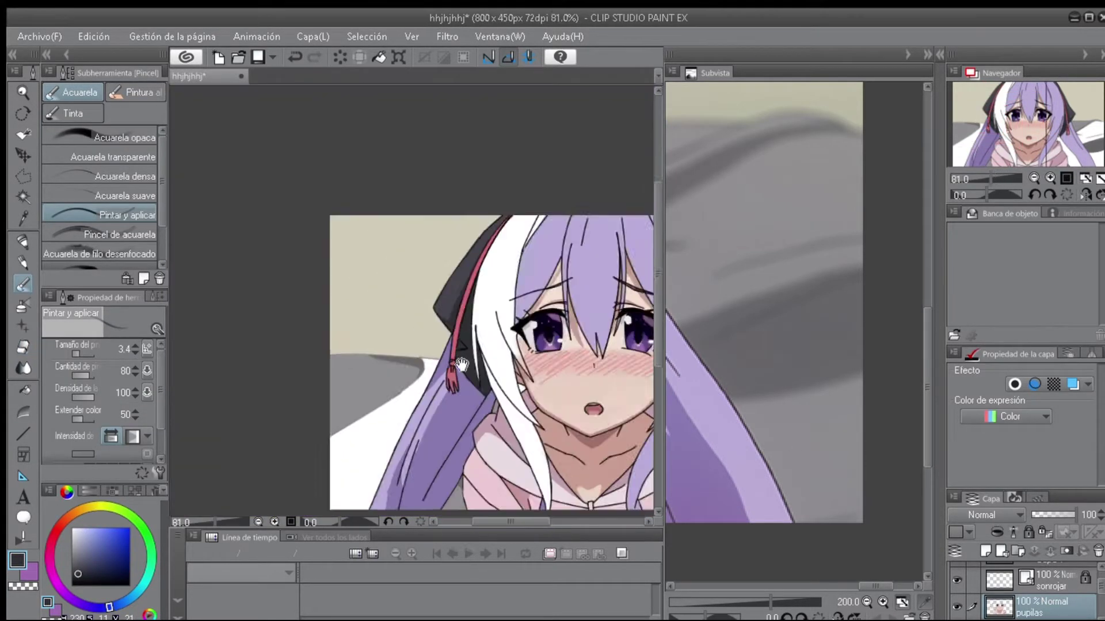
# Outline the left-hand white hair section along the fringe, over the canvas edge and down beside the red ribbon with Polilínea.
pyautogui.scroll(3, 484, 371)
pyautogui.press('m')
pyautogui.scroll(2, 460, 288)
pyautogui.click(564, 181)
pyautogui.scroll(2, 407, 436)
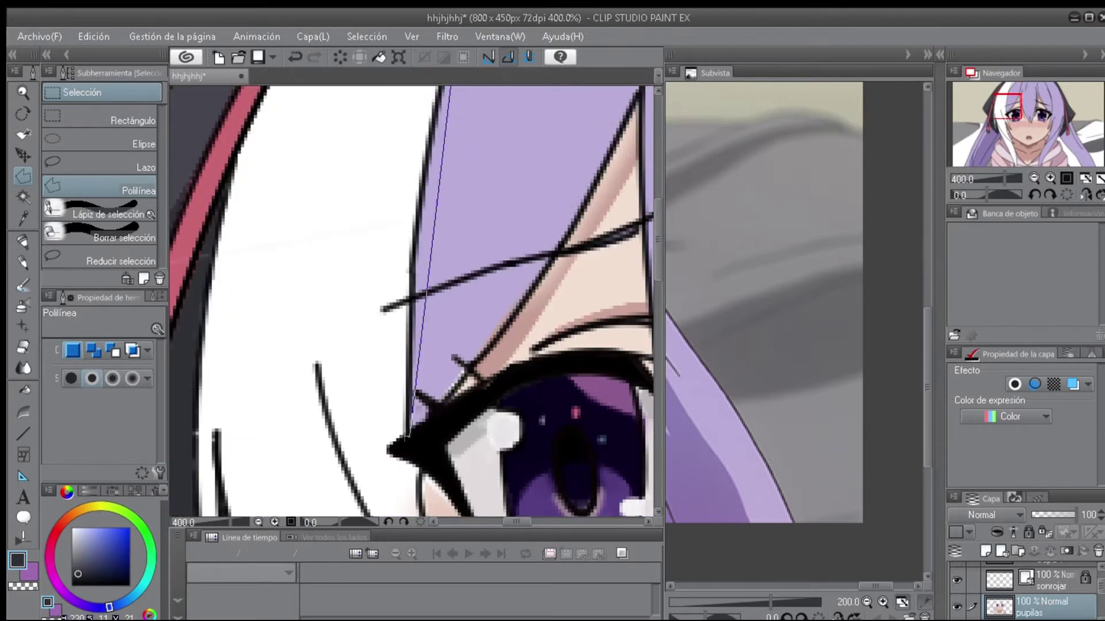
pyautogui.scroll(5, 409, 436)
pyautogui.click(563, 209)
pyautogui.moveTo(564, 208); pyautogui.dragTo(403, 259)
pyautogui.click(384, 183)
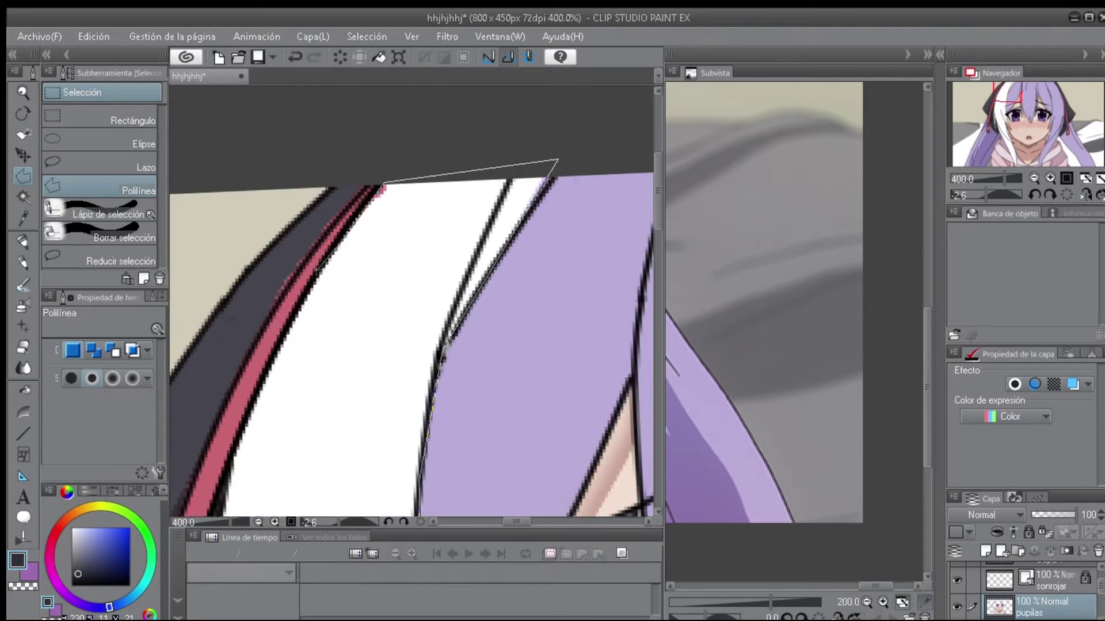
pyautogui.moveTo(318, 269); pyautogui.dragTo(324, 280)
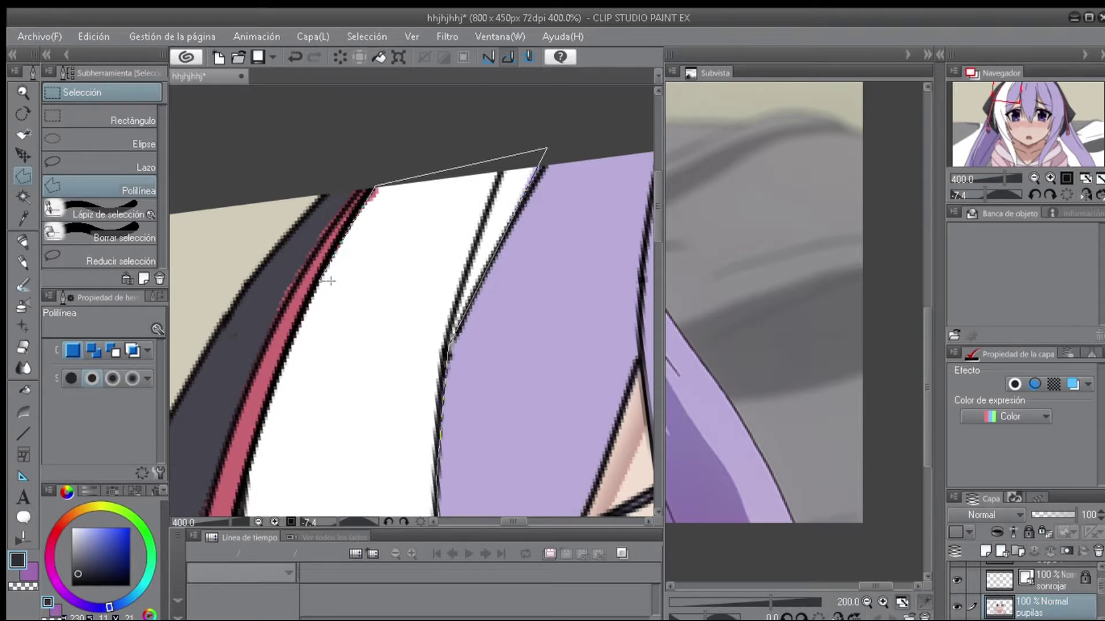
pyautogui.scroll(-3, 412, 305)
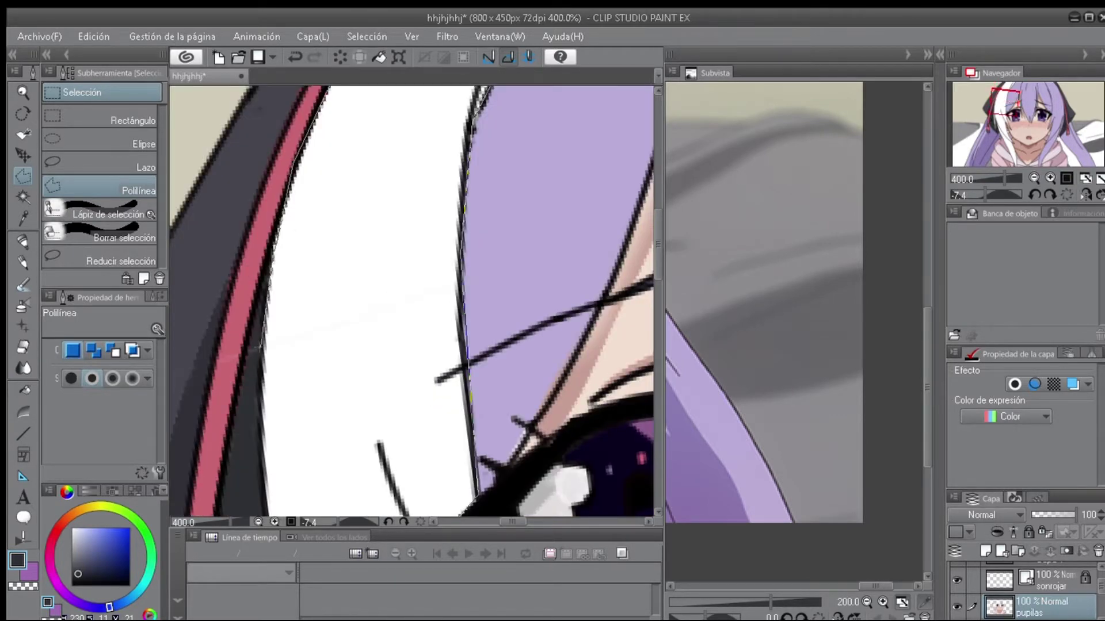
# Close the outline around the strand tips below the headpiece and beside the cheek, and fill the left-hand hair section with light purple.
pyautogui.scroll(-5, 260, 345)
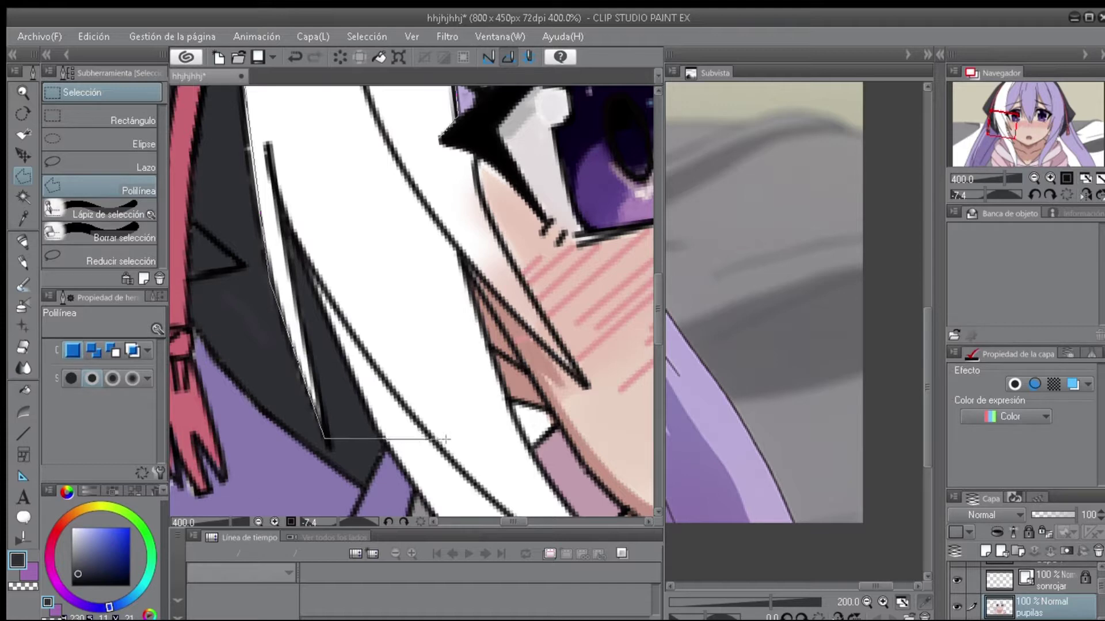
pyautogui.moveTo(382, 433); pyautogui.dragTo(313, 224)
pyautogui.scroll(-6, 383, 180)
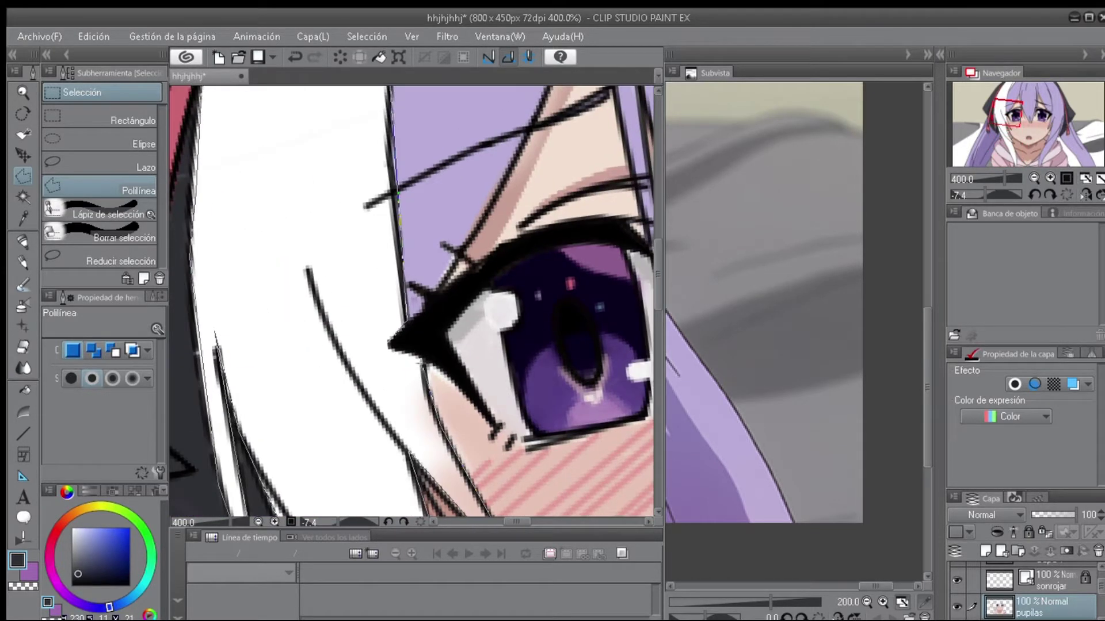
pyautogui.doubleClick(402, 492)
pyautogui.scroll(-3, 496, 173)
pyautogui.scroll(6, 309, 302)
pyautogui.scroll(-4, 357, 496)
pyautogui.hotkey('ctrl', 'd')
pyautogui.scroll(7, 376, 296)
pyautogui.doubleClick(373, 277)
pyautogui.scroll(-10, 373, 278)
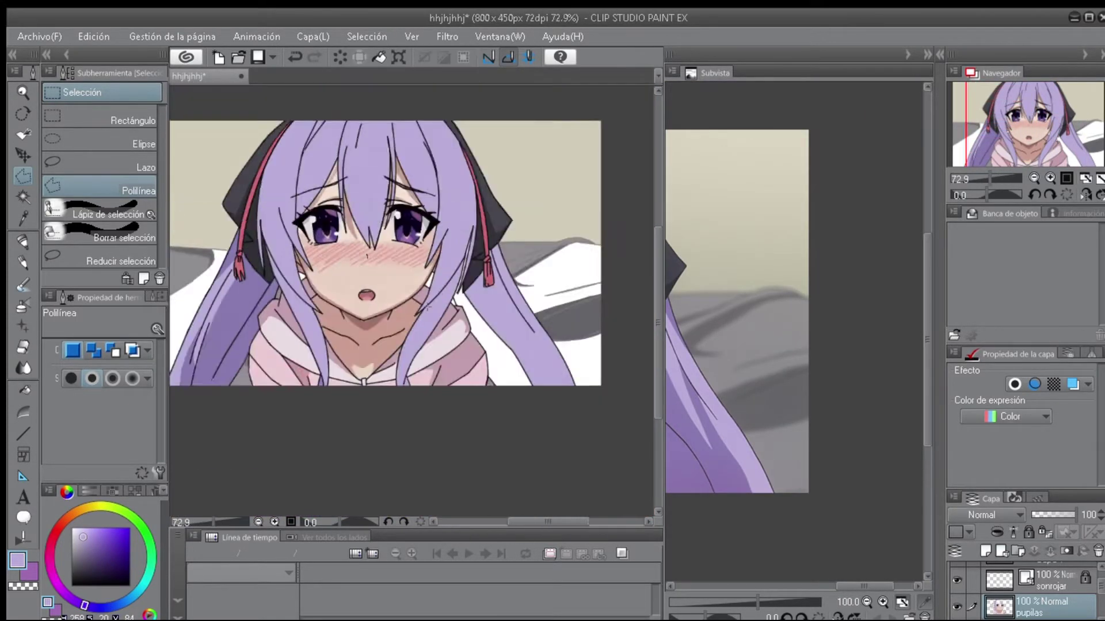
# Outline the right-hand white bedding area between the dark folds with Polilínea and fill it with the medium grey of the bedding.
pyautogui.scroll(4, 734, 419)
pyautogui.scroll(-5, 829, 397)
pyautogui.scroll(3, 814, 207)
pyautogui.scroll(-3, 828, 262)
pyautogui.scroll(5, 193, 327)
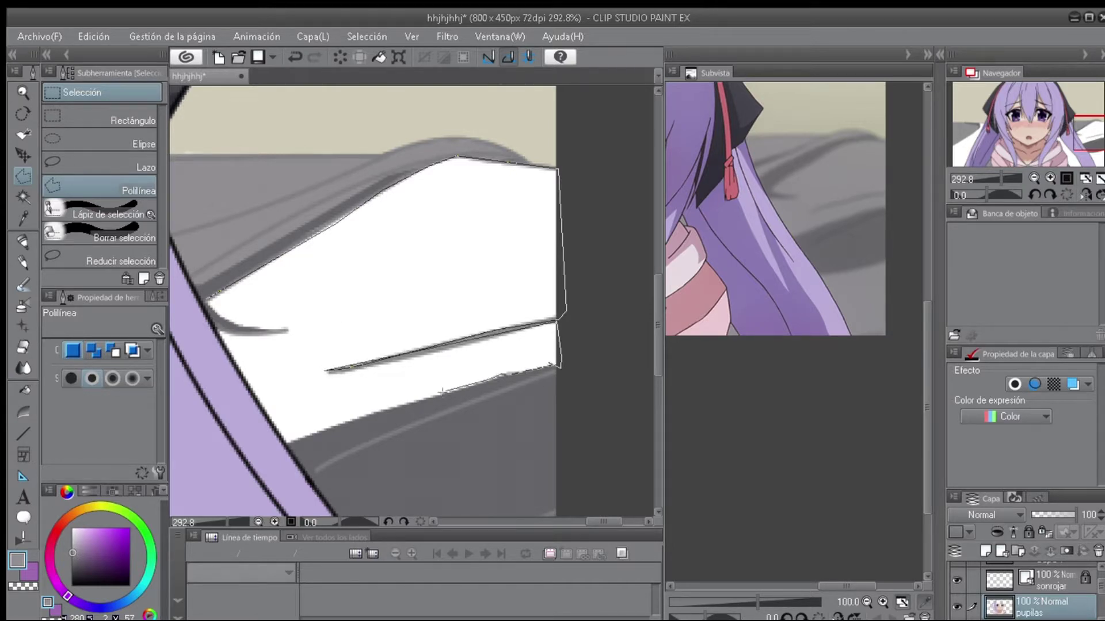
pyautogui.hotkey('ctrl', 'z')
pyautogui.scroll(1, 444, 437)
pyautogui.scroll(-2, 366, 325)
pyautogui.scroll(2, 367, 325)
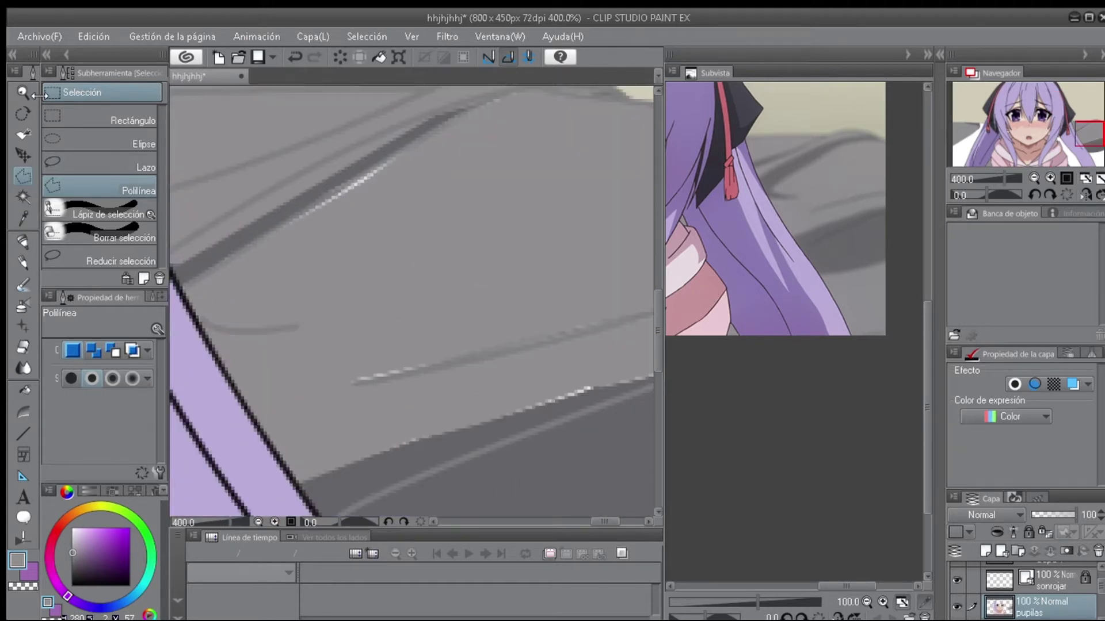
# Cover the white slivers beneath the dark diagonal fold of the right-hand bedding with medium grey using a selection.
pyautogui.press('b')
pyautogui.hotkey('ctrl', 'z')
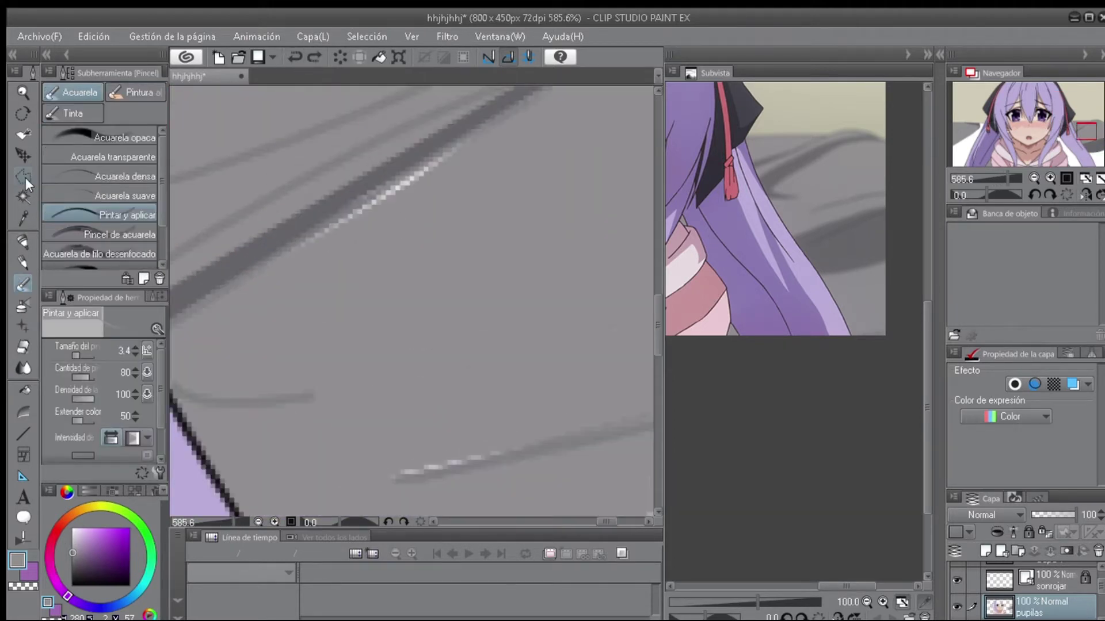
pyautogui.click(25, 177)
pyautogui.doubleClick(391, 257)
pyautogui.scroll(-2, 382, 234)
pyautogui.scroll(1, 439, 340)
pyautogui.click(100, 165)
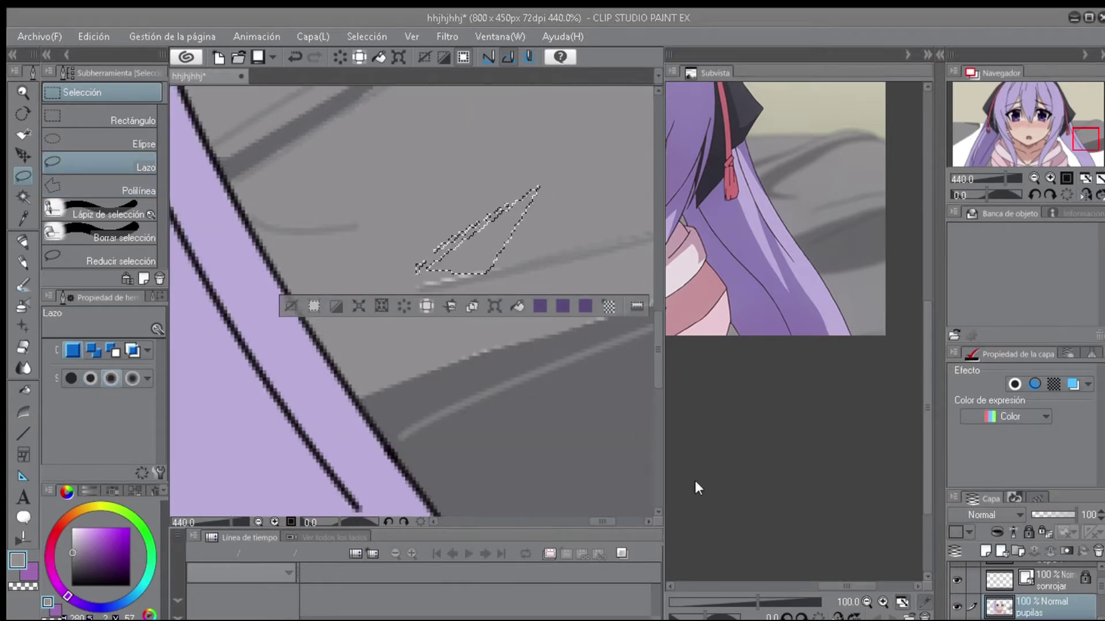
# Select the white pixels along the upper edge of the thin light crease in the bedding and fill them with medium grey.
pyautogui.scroll(2, 698, 488)
pyautogui.scroll(2, 407, 413)
pyautogui.click(407, 413)
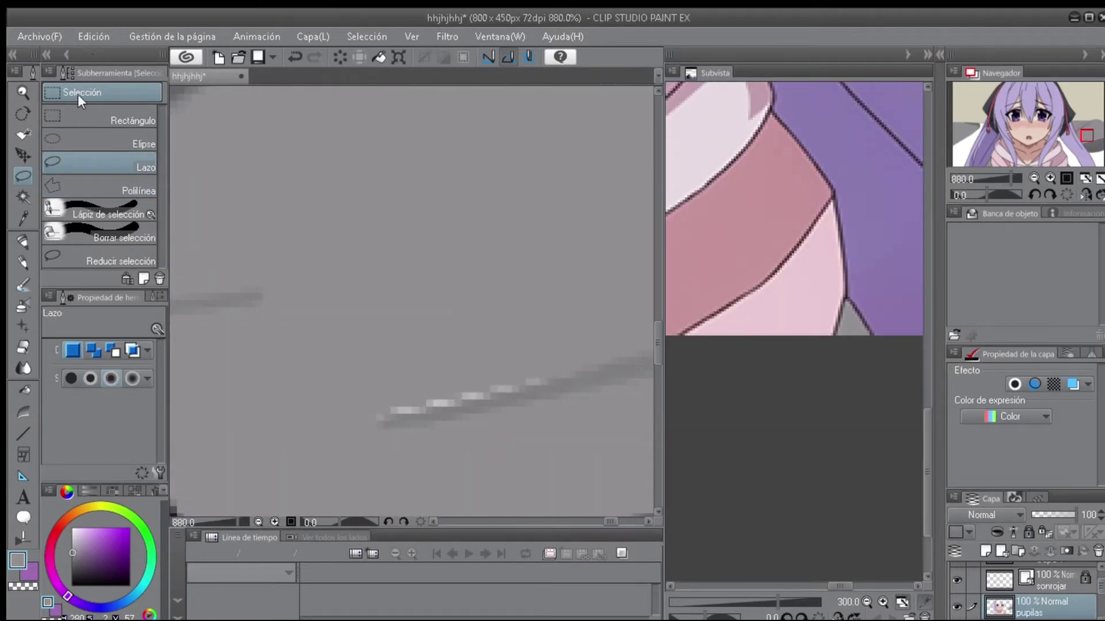
pyautogui.doubleClick(534, 380)
# Outline the dark diagonal bedding fold beside the hair with Polilínea and fill it with dark grey.
pyautogui.scroll(-1, 433, 460)
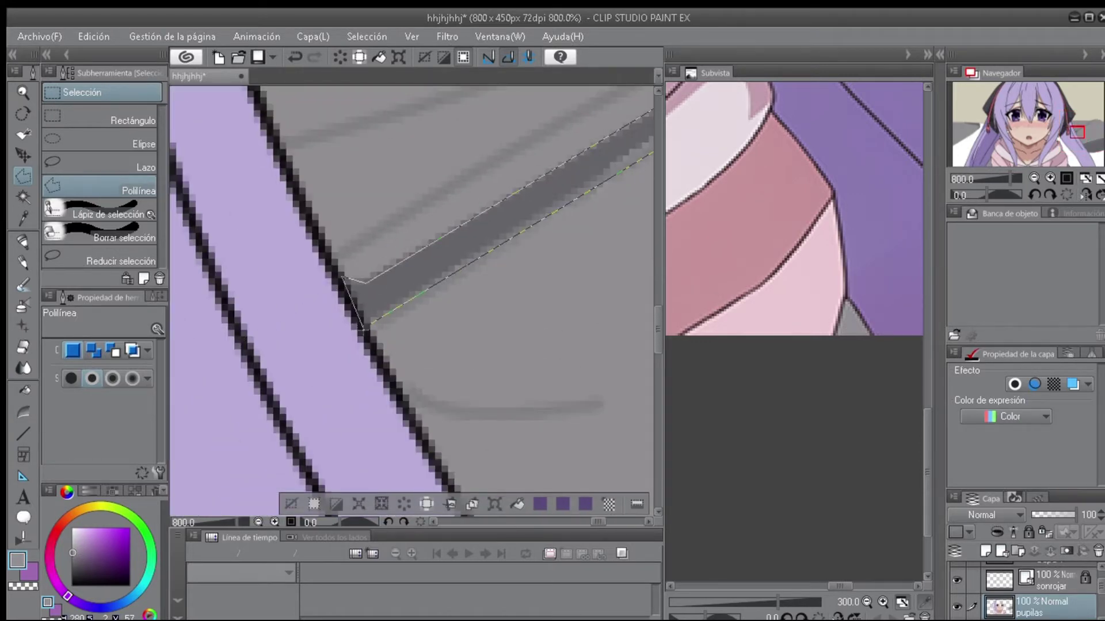
pyautogui.scroll(-4, 467, 357)
pyautogui.hotkey('ctrl', 'd')
pyautogui.scroll(-2, 762, 363)
pyautogui.click(949, 567)
pyautogui.hotkey('ctrl', '+')
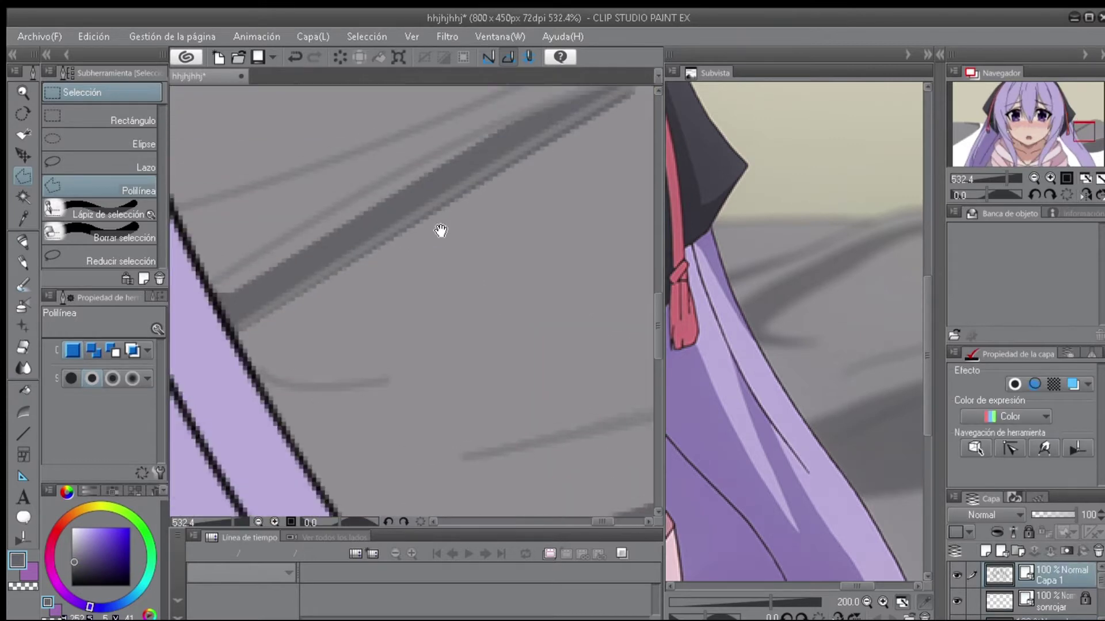
# Erase the leftover soft line under the diagonal fold on the Capa 1 layer and lock that layer.
pyautogui.press('e')
pyautogui.scroll(-3, 403, 243)
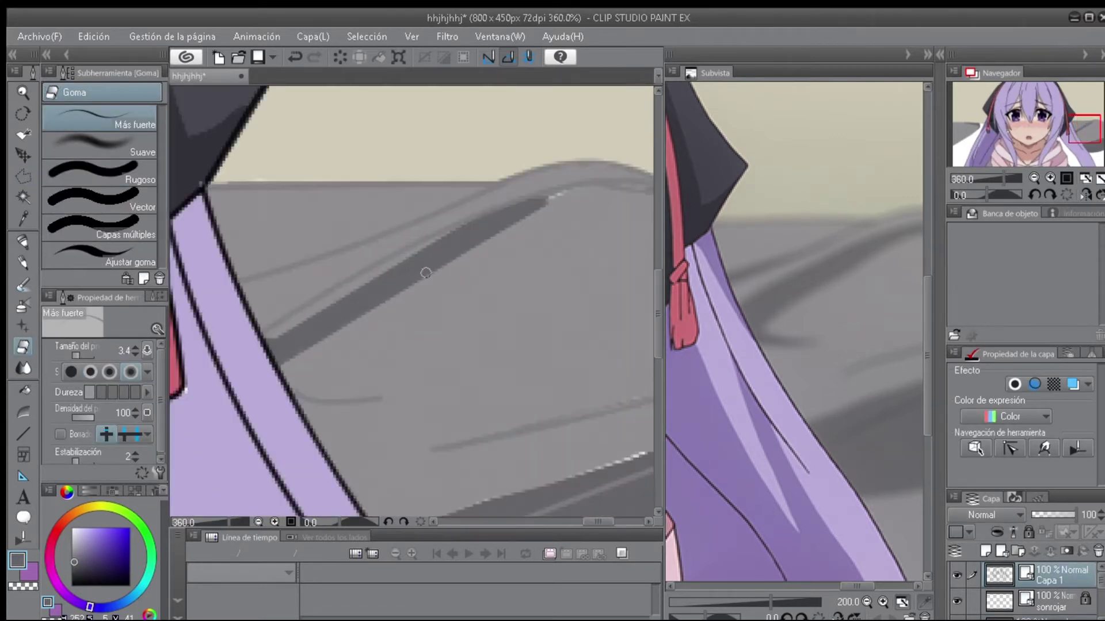
pyautogui.click(1028, 532)
pyautogui.scroll(-4, 310, 332)
pyautogui.scroll(10, 310, 332)
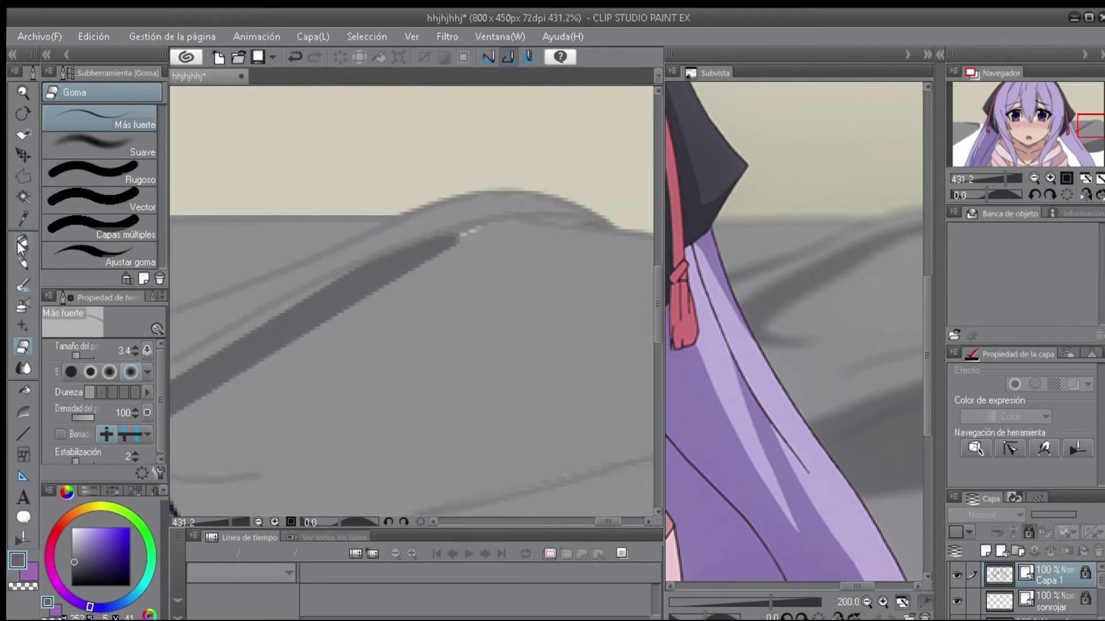
# Paint the curved hook at the base of the diagonal fold in dark grey with Rellenar mono on the pupilas layer.
pyautogui.press('p')
pyautogui.scroll(-2, 248, 262)
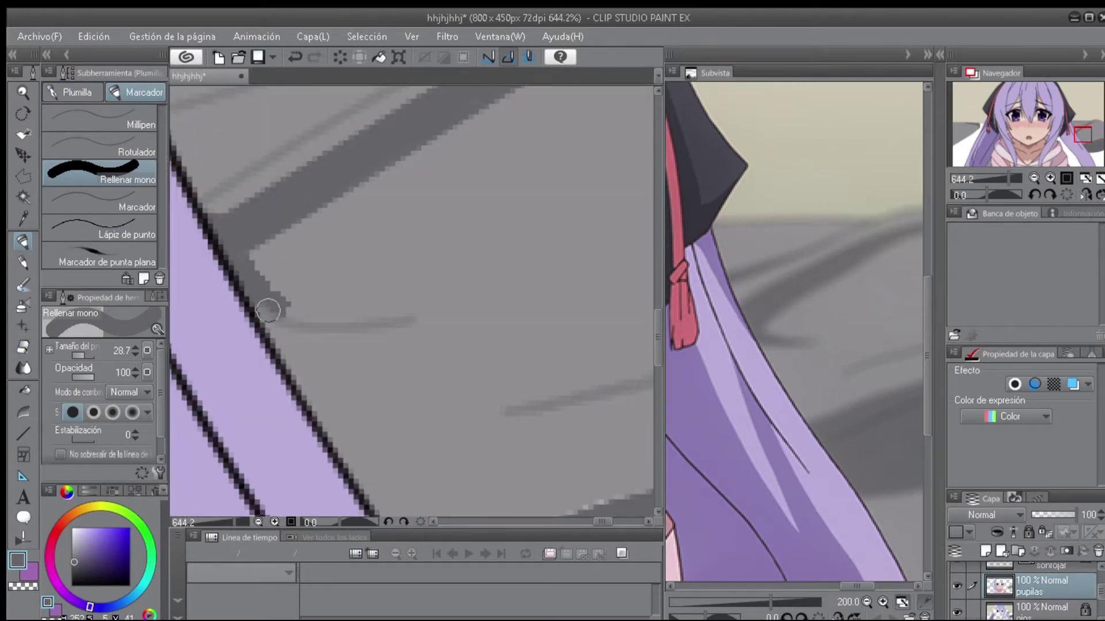
pyautogui.press('b')
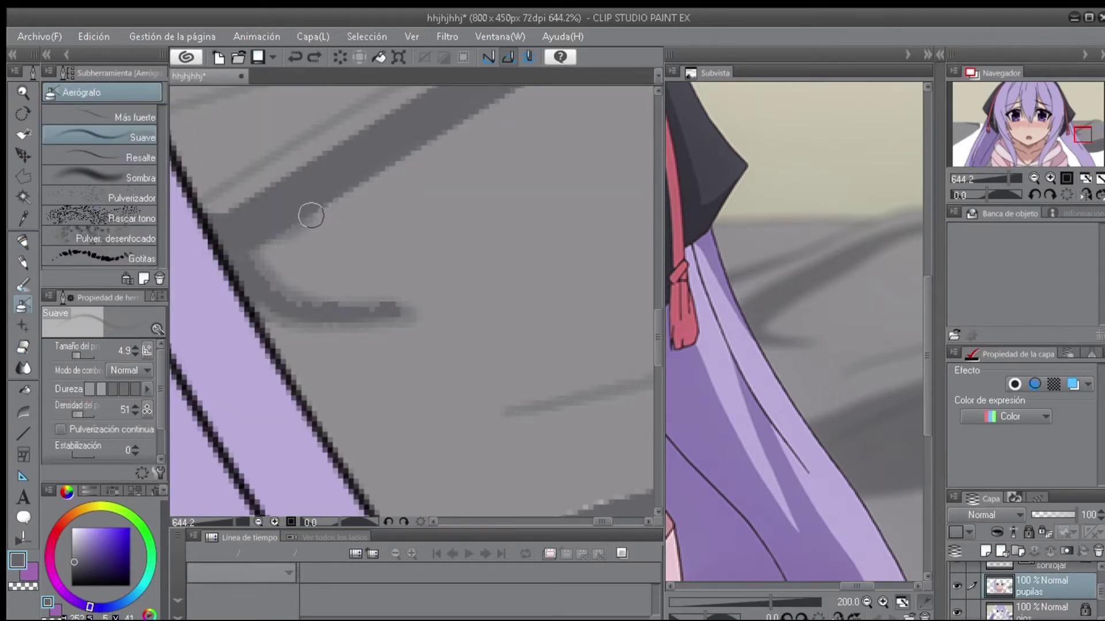
pyautogui.press('p')
pyautogui.scroll(1, 283, 232)
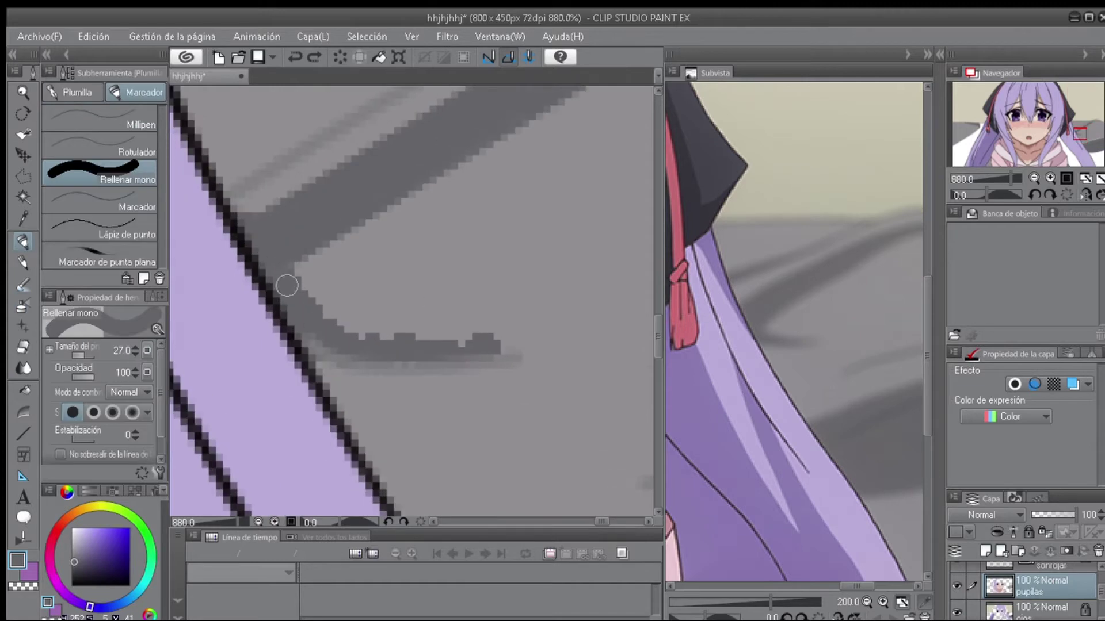
pyautogui.moveTo(397, 339)
pyautogui.mouseDown()
pyautogui.moveTo(576, 343)
pyautogui.moveTo(507, 276)
pyautogui.moveTo(491, 298)
pyautogui.mouseUp()
# Smooth the jagged edges of the curved hook fold beside the hair with the Pintar y aplicar brush.
pyautogui.press('b')
pyautogui.scroll(1, 476, 301)
pyautogui.scroll(-3, 612, 384)
pyautogui.hotkey('ctrl', 'z')
pyautogui.scroll(4, 463, 300)
pyautogui.scroll(-3, 463, 300)
pyautogui.scroll(2, 463, 299)
pyautogui.hotkey('ctrl', 'shift', 'n')
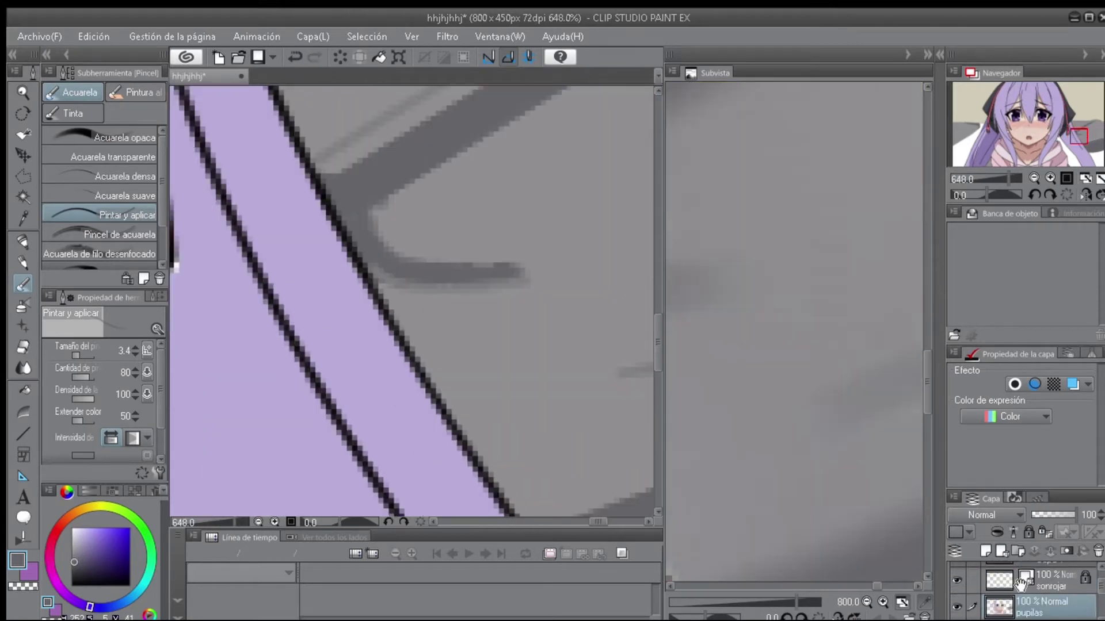
# Smooth the underside of the hooked bedding fold beside the hair with the Pintar y aplicar brush on the pupilas layer.
pyautogui.press('e')
pyautogui.scroll(3, 630, 238)
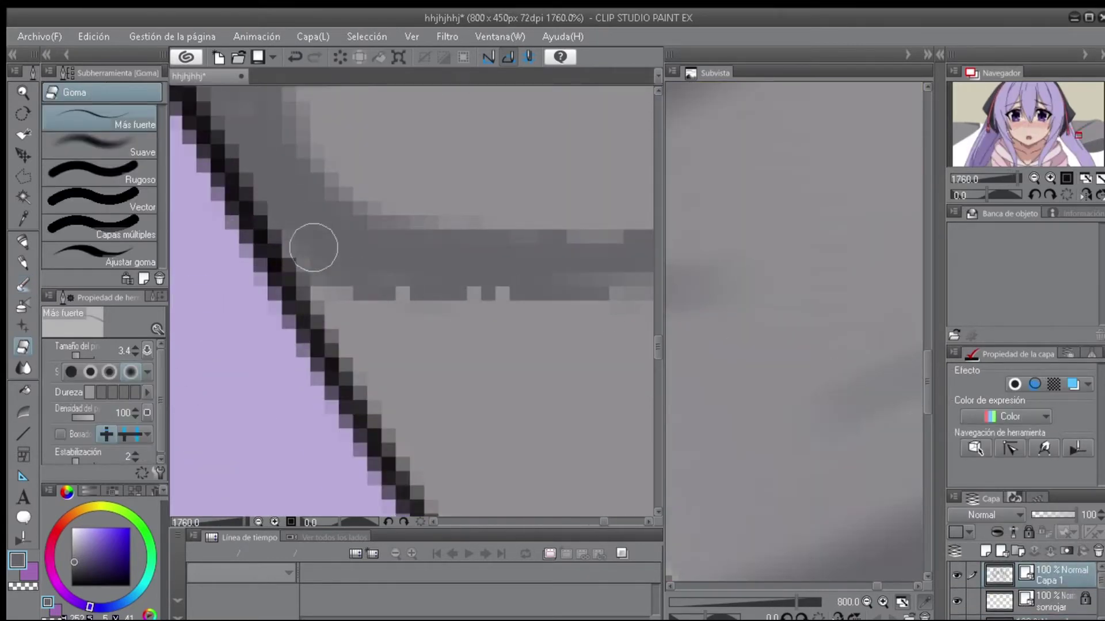
pyautogui.scroll(-3, 314, 247)
pyautogui.scroll(3, 326, 283)
pyautogui.keyDown('alt'); pyautogui.click(357, 313); pyautogui.keyUp('alt')
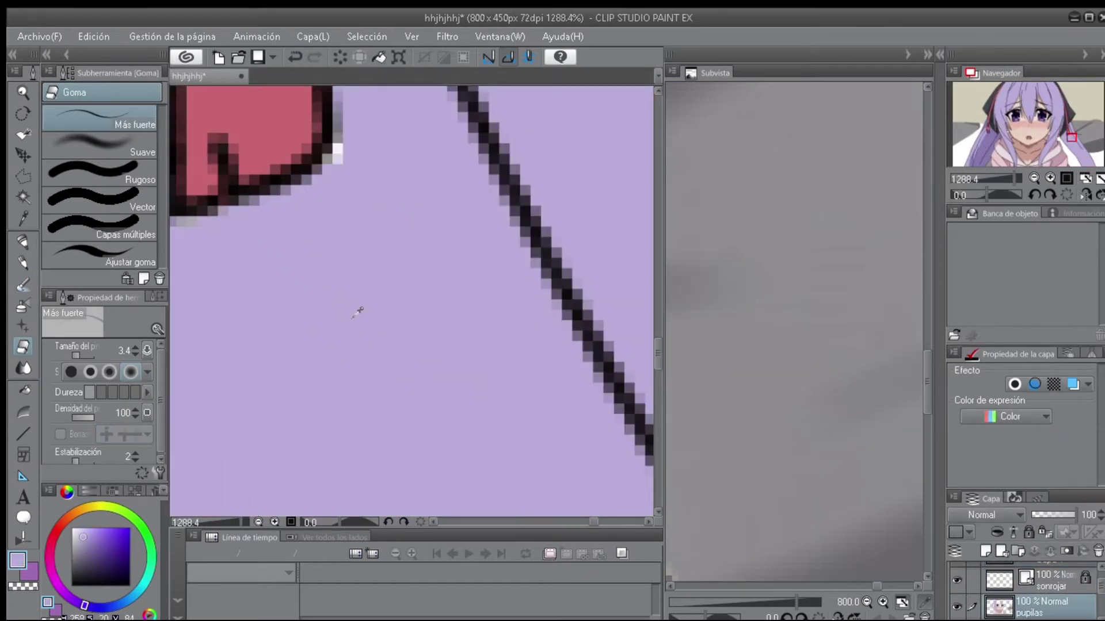
pyautogui.press('b')
pyautogui.scroll(-3, 340, 168)
pyautogui.scroll(3, 443, 365)
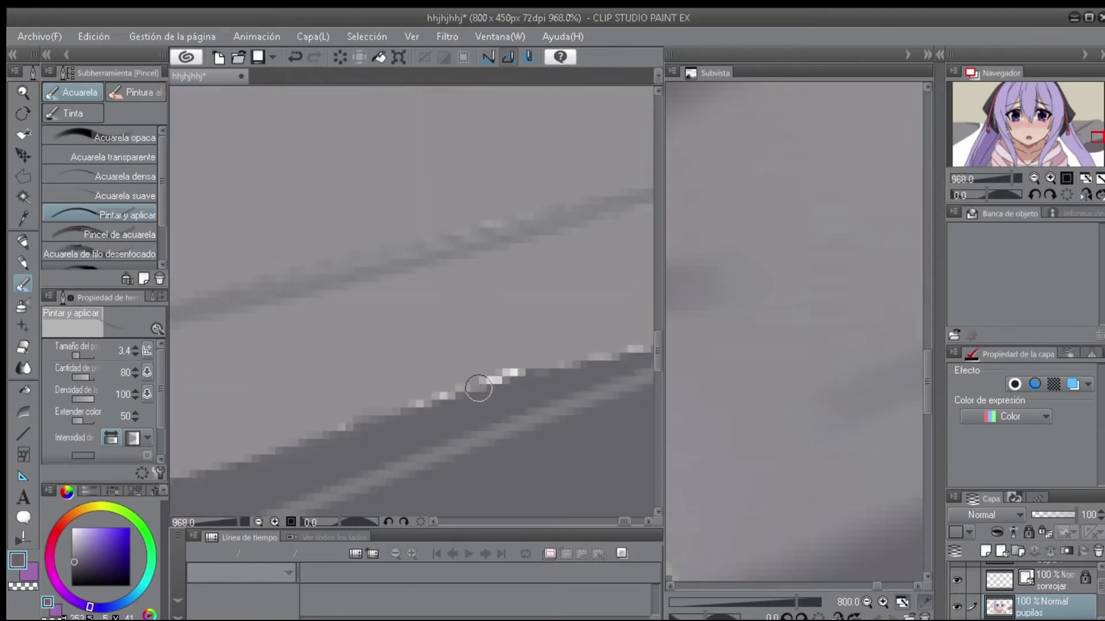
pyautogui.scroll(-3, 530, 366)
pyautogui.scroll(2, 506, 316)
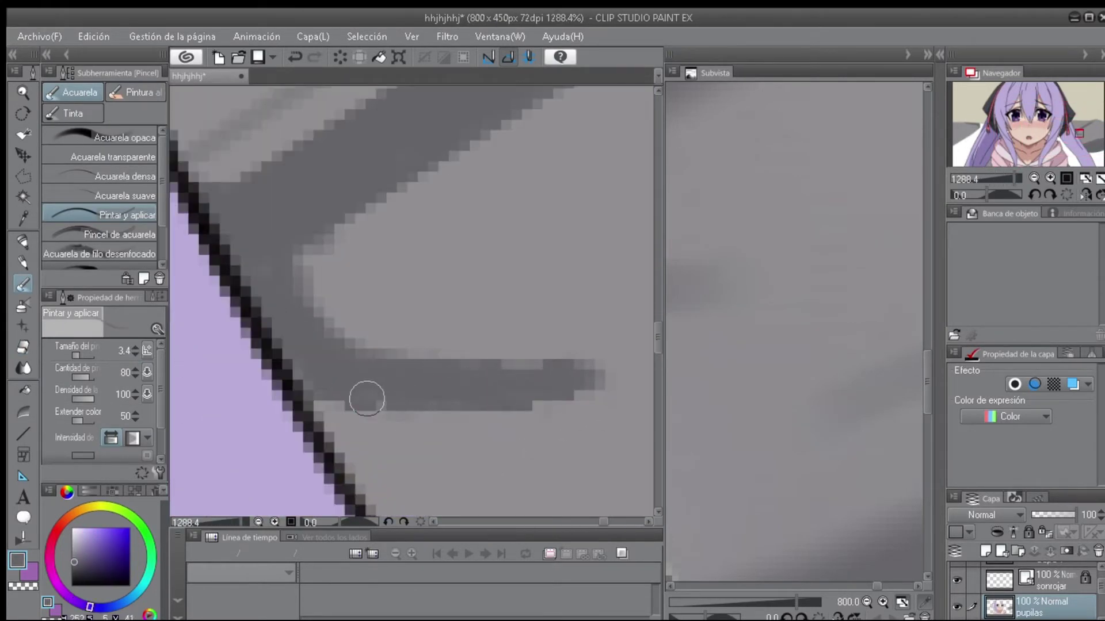
pyautogui.moveTo(365, 395); pyautogui.dragTo(455, 406)
pyautogui.scroll(-2, 471, 357)
pyautogui.scroll(-2, 472, 356)
pyautogui.scroll(4, 493, 284)
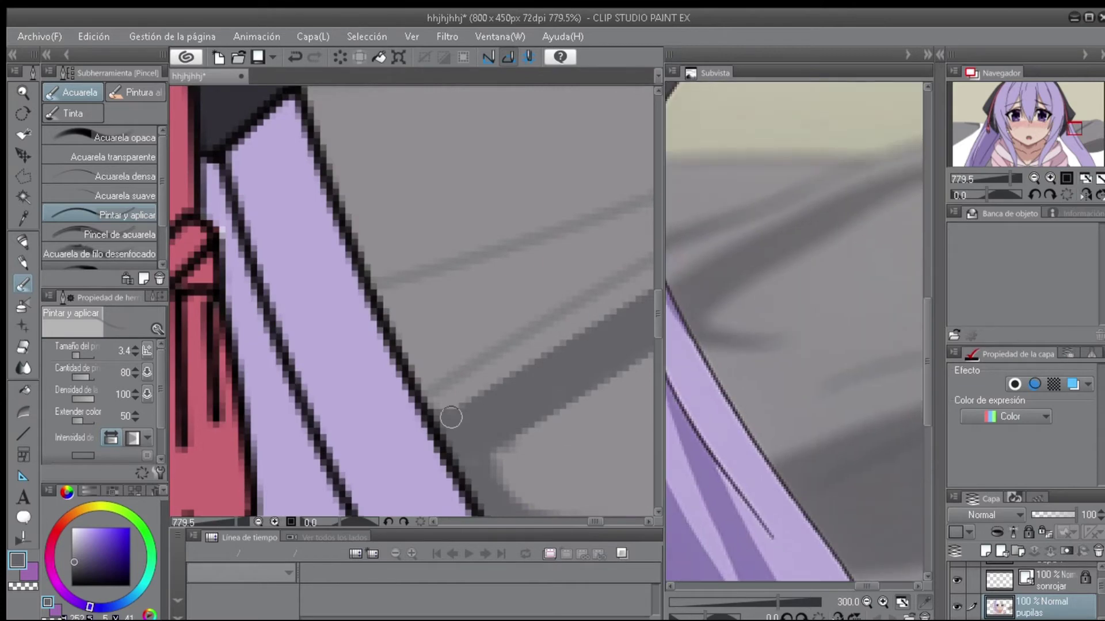
# Touch up the base of the diagonal fold where it meets the hair outline with the dark grey Pintar y aplicar brush.
pyautogui.moveTo(469, 394); pyautogui.dragTo(375, 437)
pyautogui.scroll(-2, 588, 314)
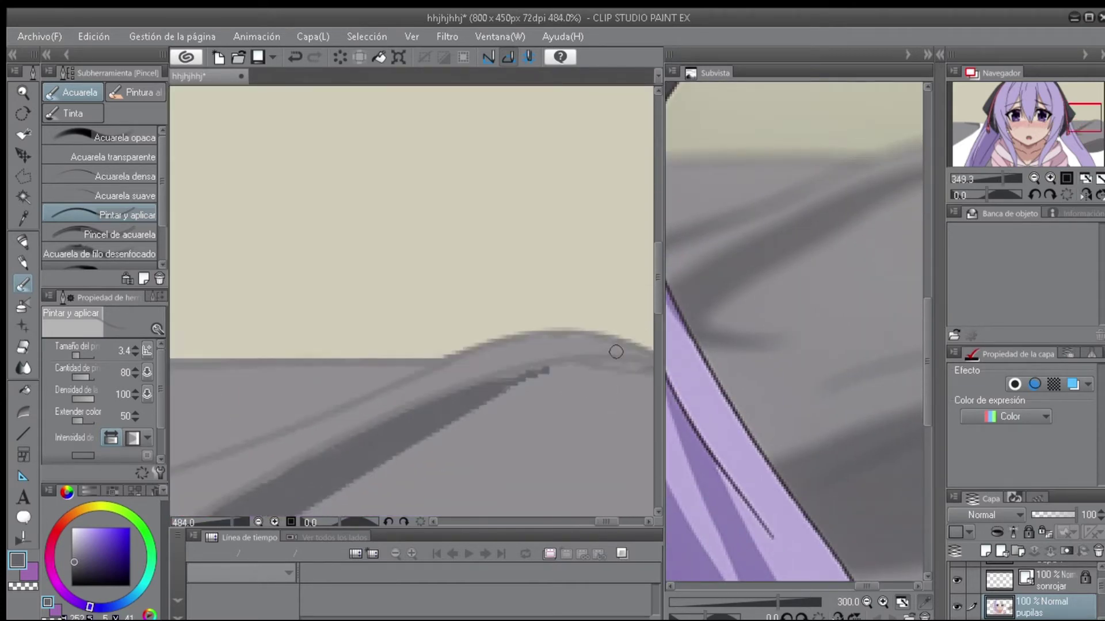
pyautogui.scroll(2, 257, 451)
pyautogui.scroll(-4, 380, 299)
pyautogui.scroll(2, 414, 288)
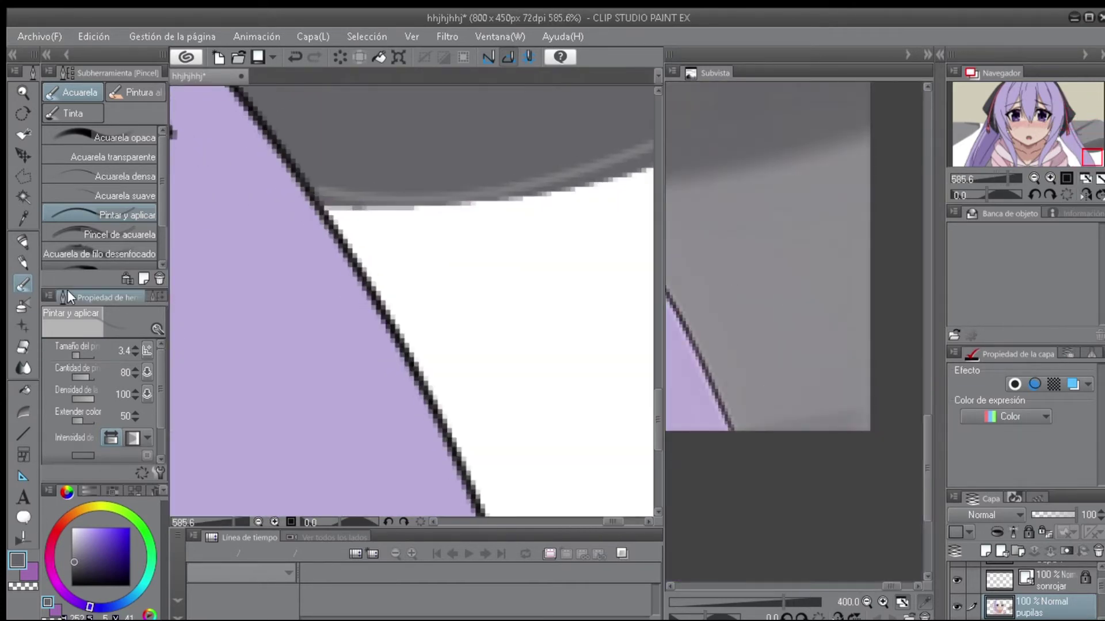
# Outline the white corner of bedding below the large dark fold with Polilínea and fill it with light grey.
pyautogui.click(23, 176)
pyautogui.click(412, 352)
pyautogui.scroll(3, 412, 352)
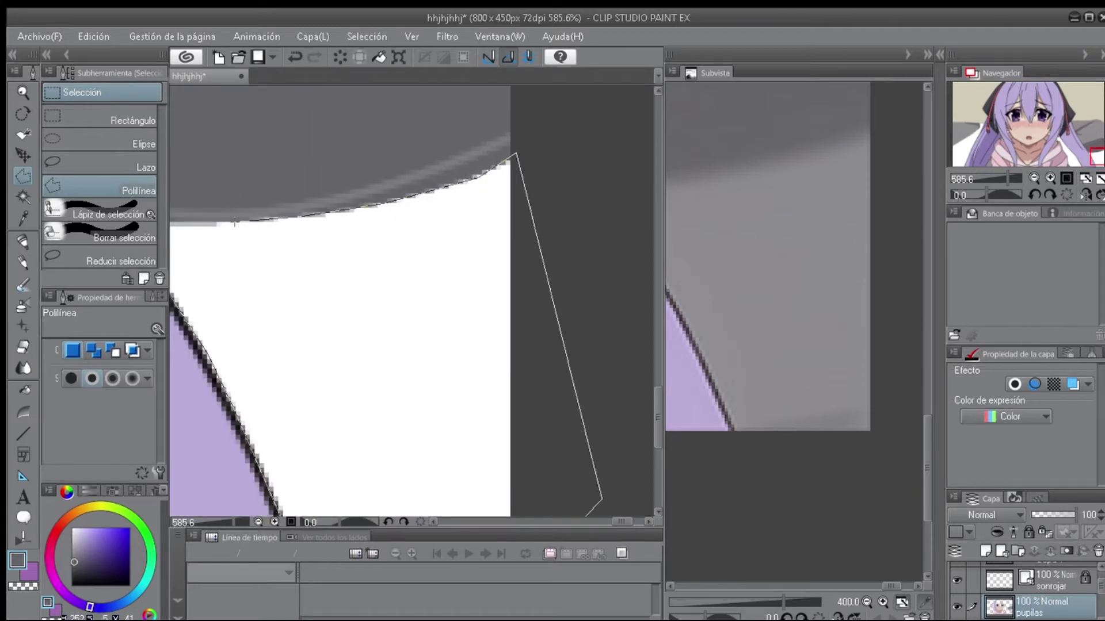
pyautogui.doubleClick(599, 481)
pyautogui.scroll(-2, 506, 499)
# Outline the strip along the large dark fold's upper edge, cover its light fringe with bedding grey, and save the file.
pyautogui.click(296, 499)
pyautogui.scroll(2, 503, 303)
pyautogui.click(391, 332)
pyautogui.scroll(-1, 324, 354)
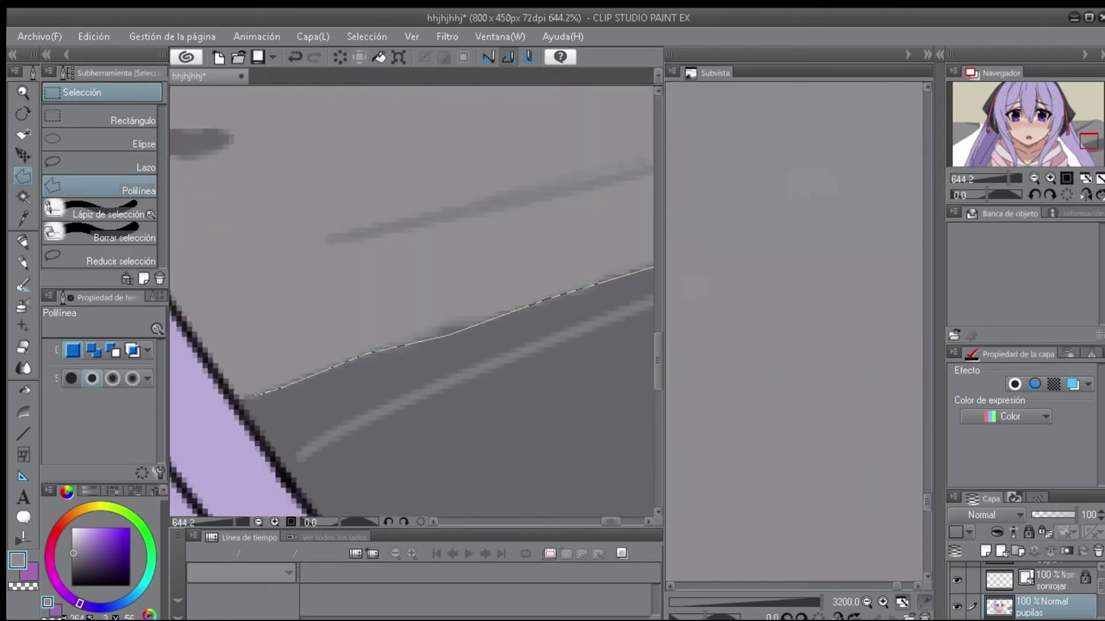
pyautogui.doubleClick(179, 322)
pyautogui.scroll(-1, 530, 278)
pyautogui.hotkey('ctrl', 'd')
pyautogui.scroll(-6, 275, 472)
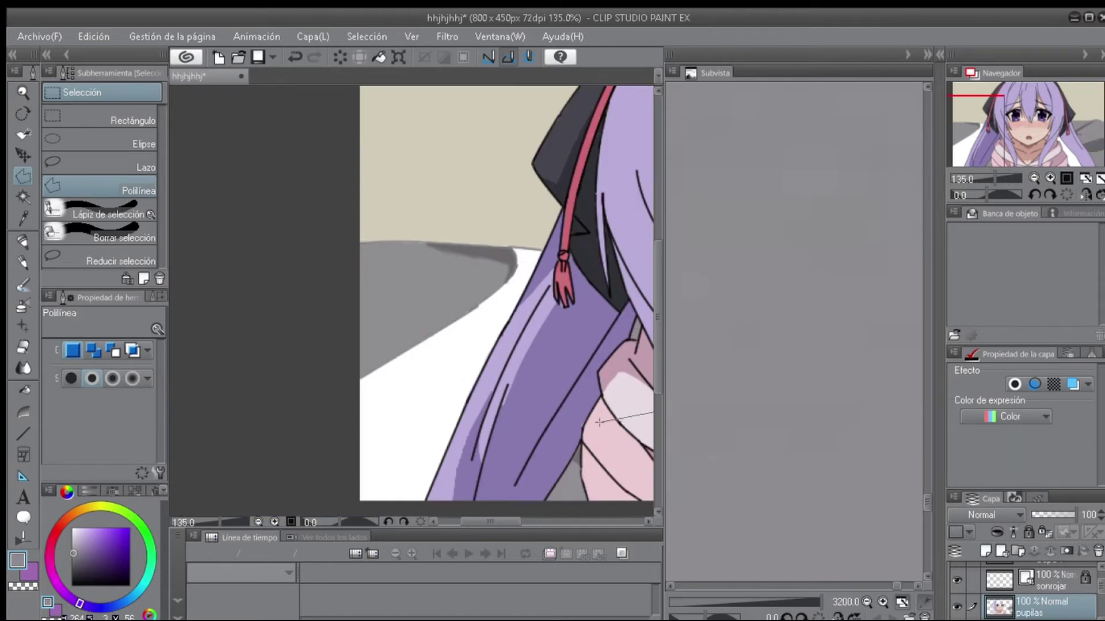
pyautogui.click(256, 57)
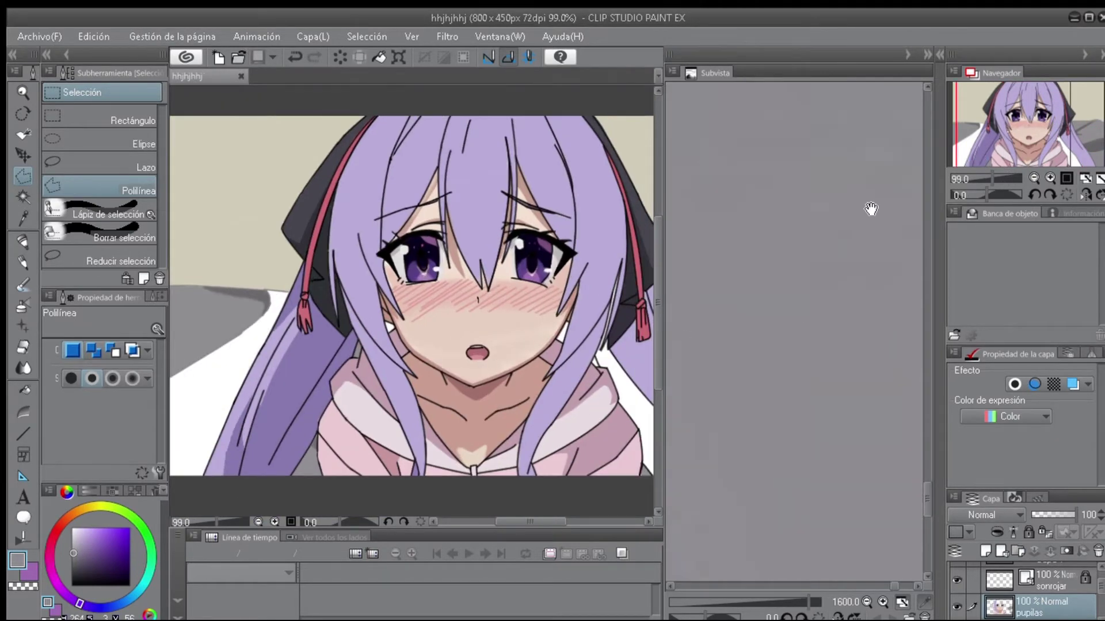
# Outline the white band under the curved fold on the bedding's left side with Polilínea and fill it with grey.
pyautogui.scroll(-8, 824, 276)
pyautogui.scroll(2, 293, 386)
pyautogui.scroll(4, 293, 386)
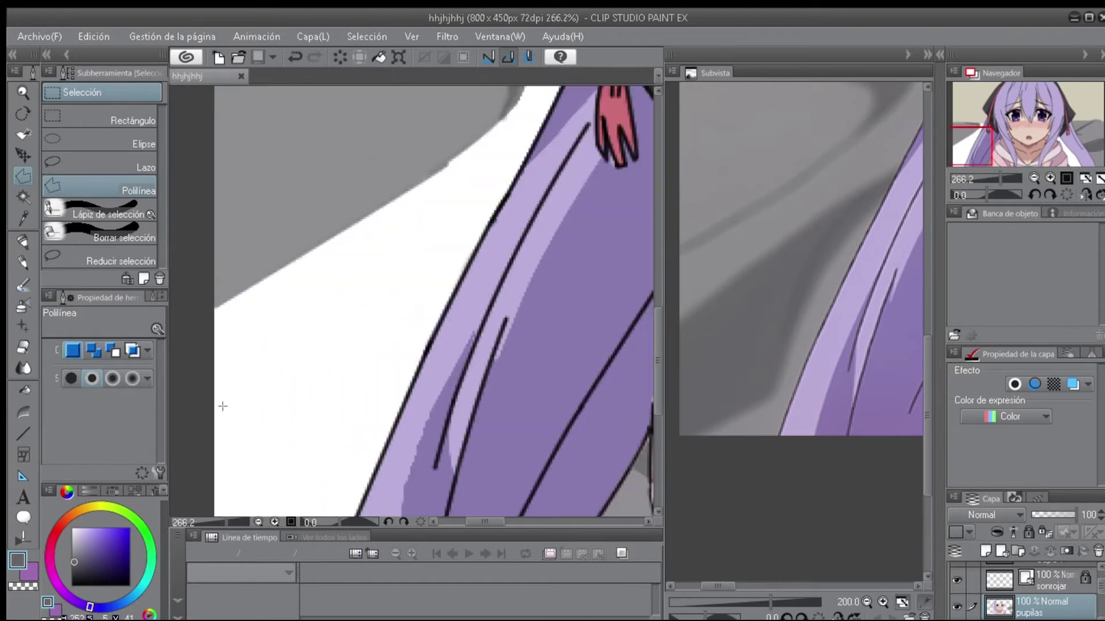
pyautogui.scroll(3, 501, 181)
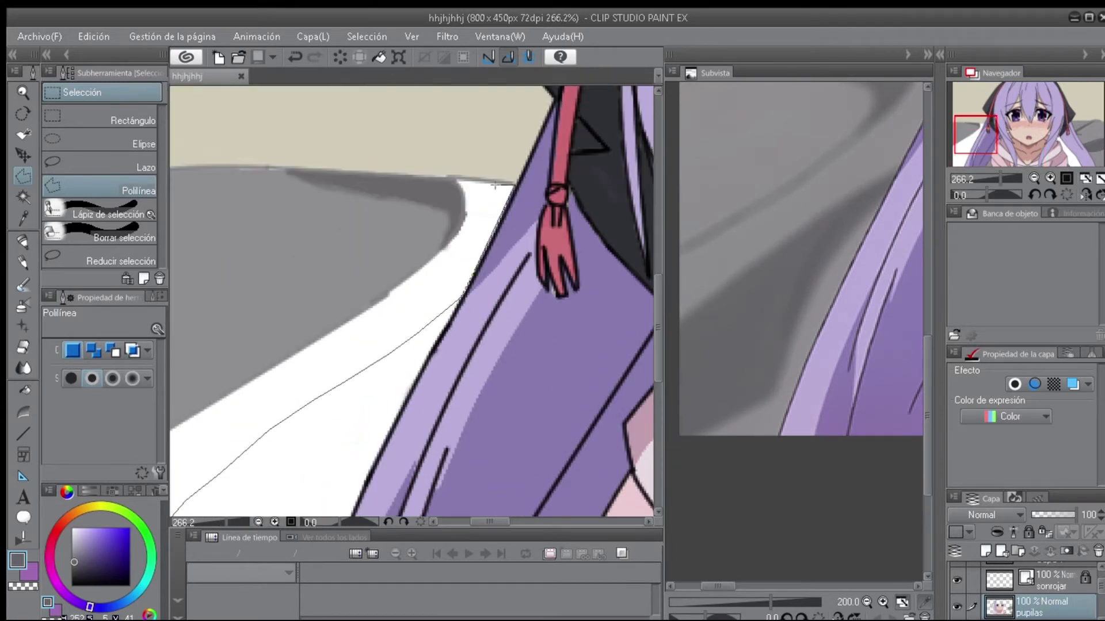
pyautogui.hscroll(-3, 440, 253)
pyautogui.doubleClick(264, 328)
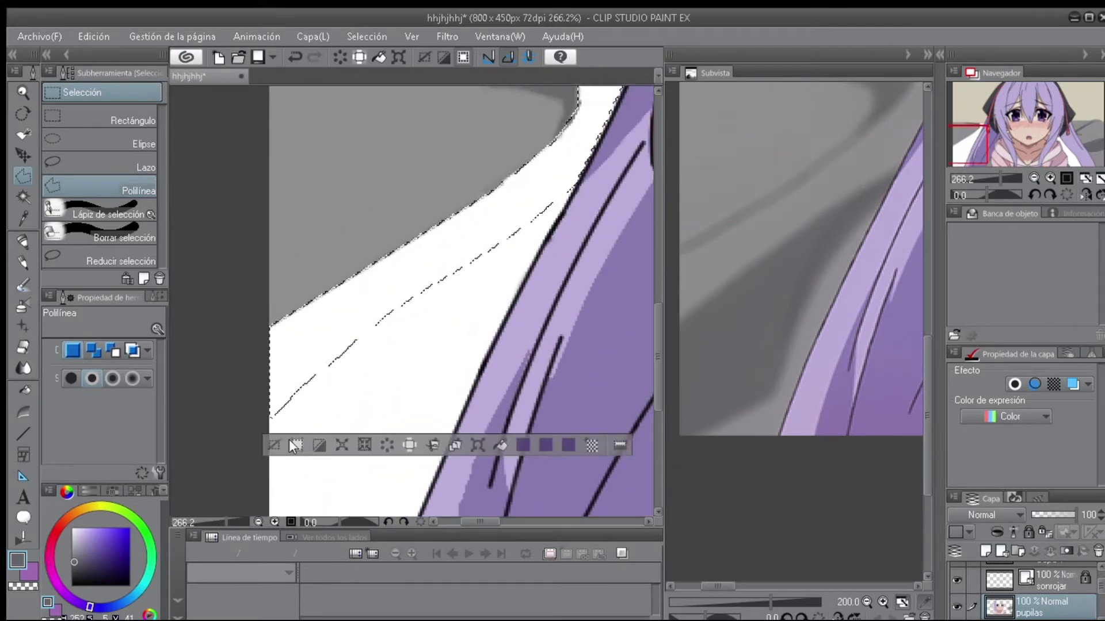
pyautogui.hotkey('alt', 'BackSpace')
pyautogui.hotkey('ctrl', 'd')
# Clean the lower edge of the dark curved fold on the bedding's left side, using Goma on the Capa 1 layer.
pyautogui.scroll(3, 335, 368)
pyautogui.scroll(4, 748, 367)
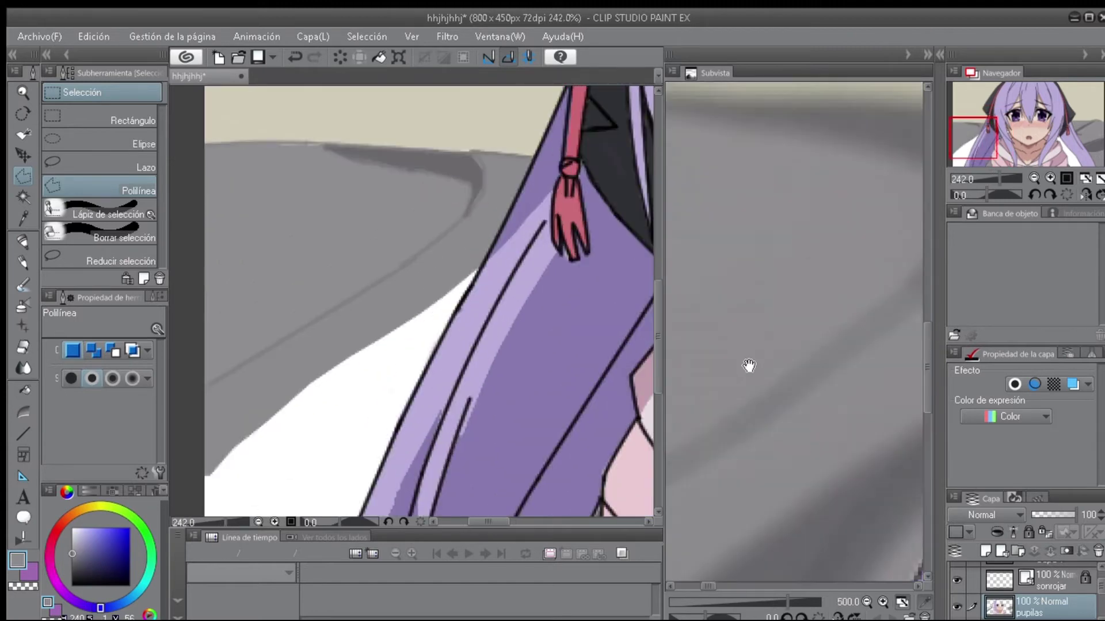
pyautogui.hotkey('ctrl', 'shift', 'n')
pyautogui.press('e')
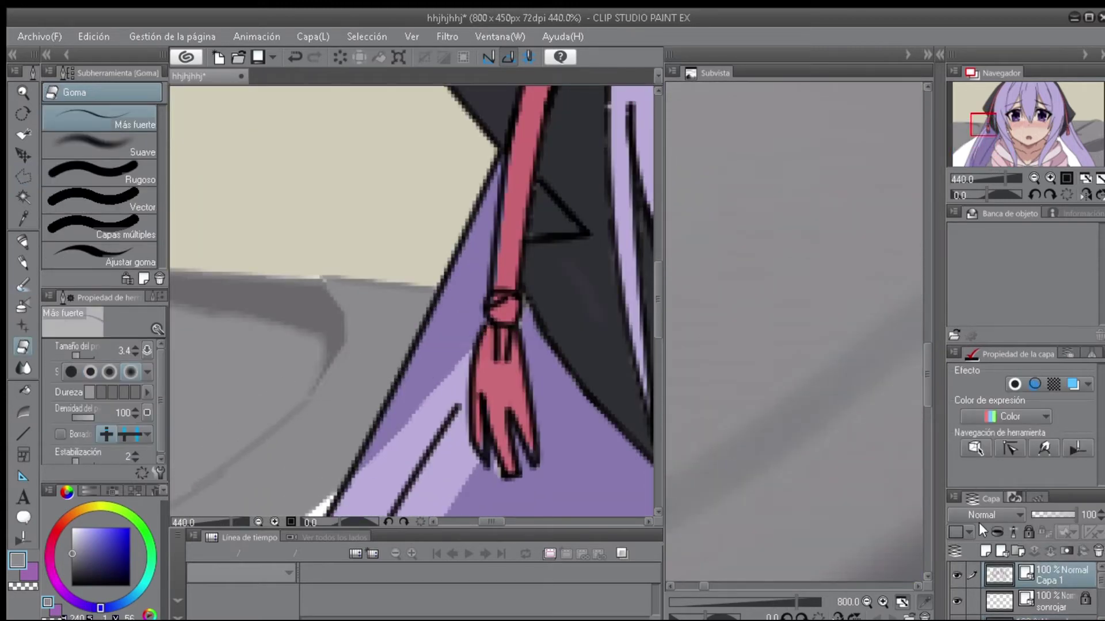
pyautogui.hotkey('ctrl', 'z')
pyautogui.click(1063, 579)
pyautogui.scroll(4, 320, 256)
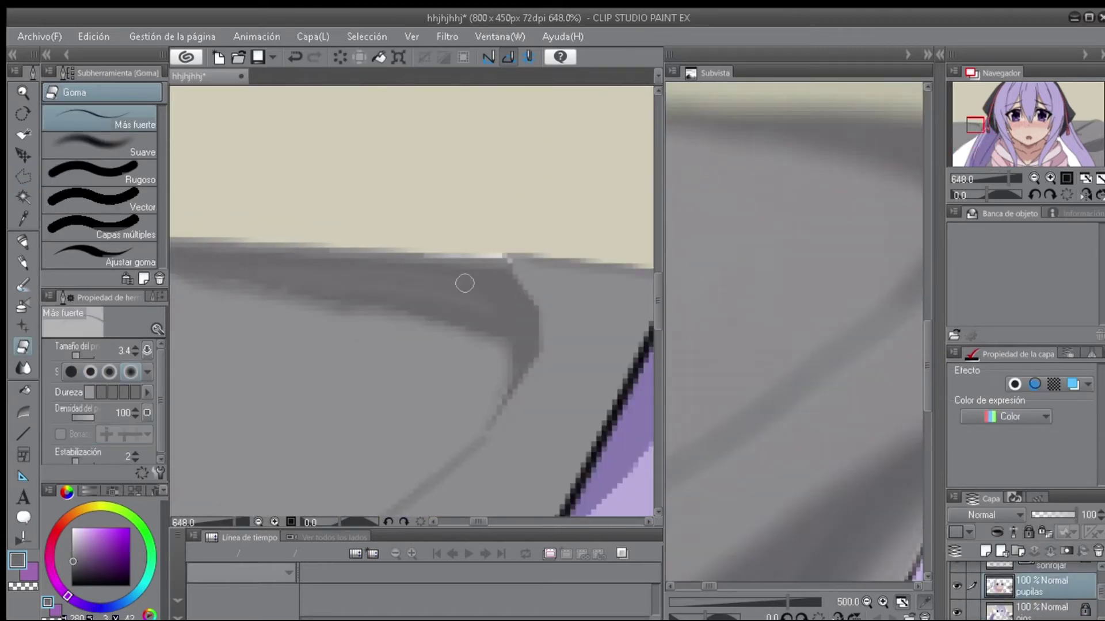
pyautogui.scroll(2, 426, 303)
pyautogui.scroll(-2, 291, 395)
pyautogui.scroll(2, 331, 363)
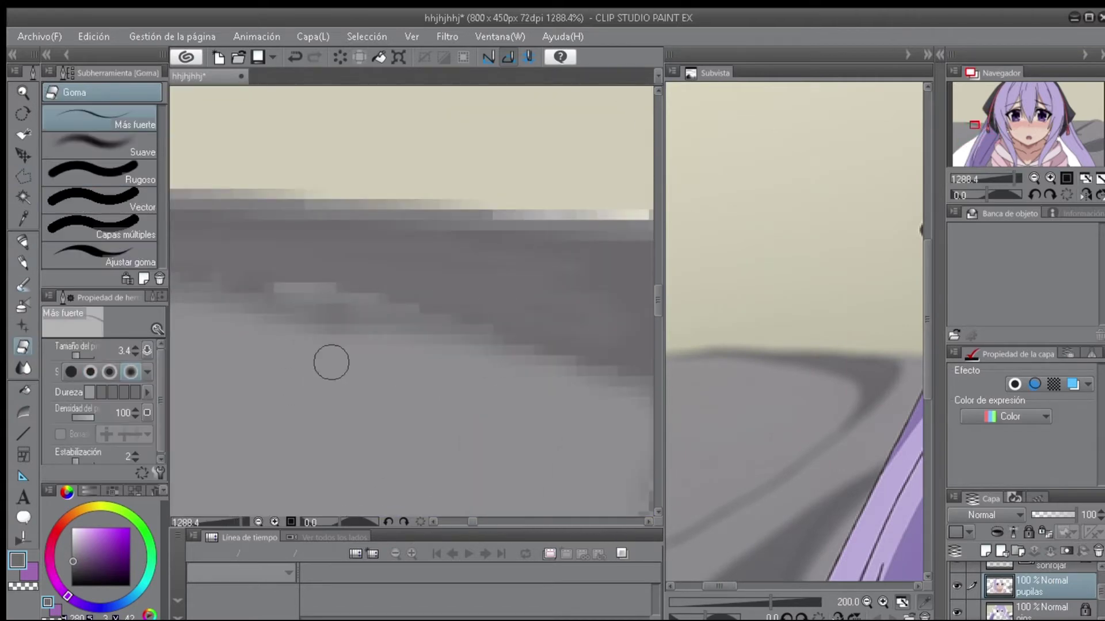
pyautogui.scroll(-1, 362, 327)
pyautogui.scroll(-1, 452, 358)
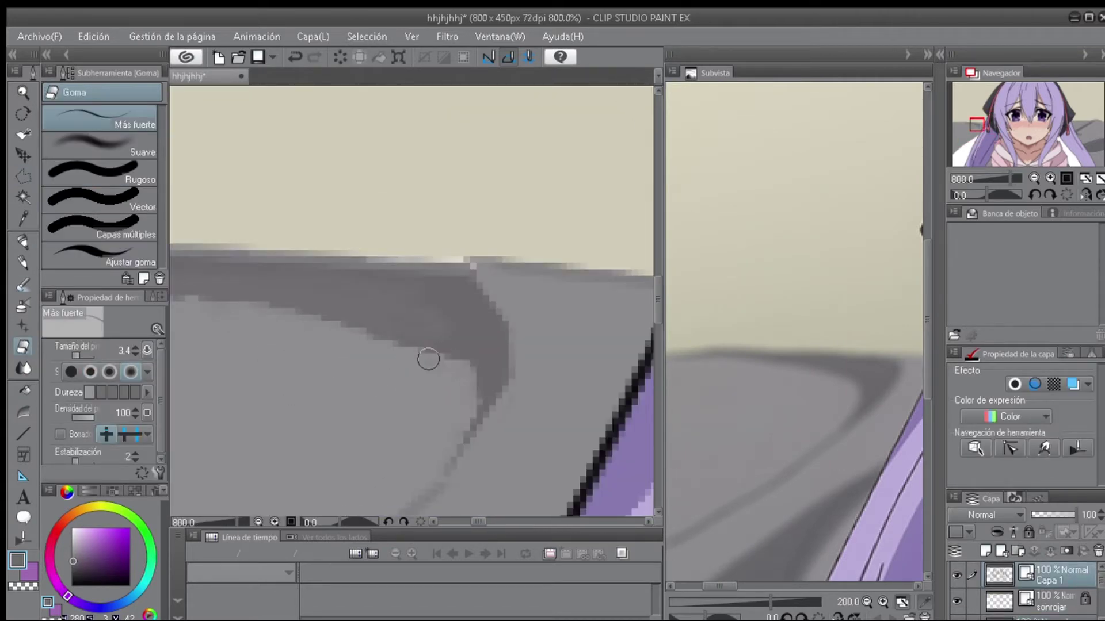
pyautogui.scroll(-3, 428, 359)
pyautogui.scroll(2, 387, 358)
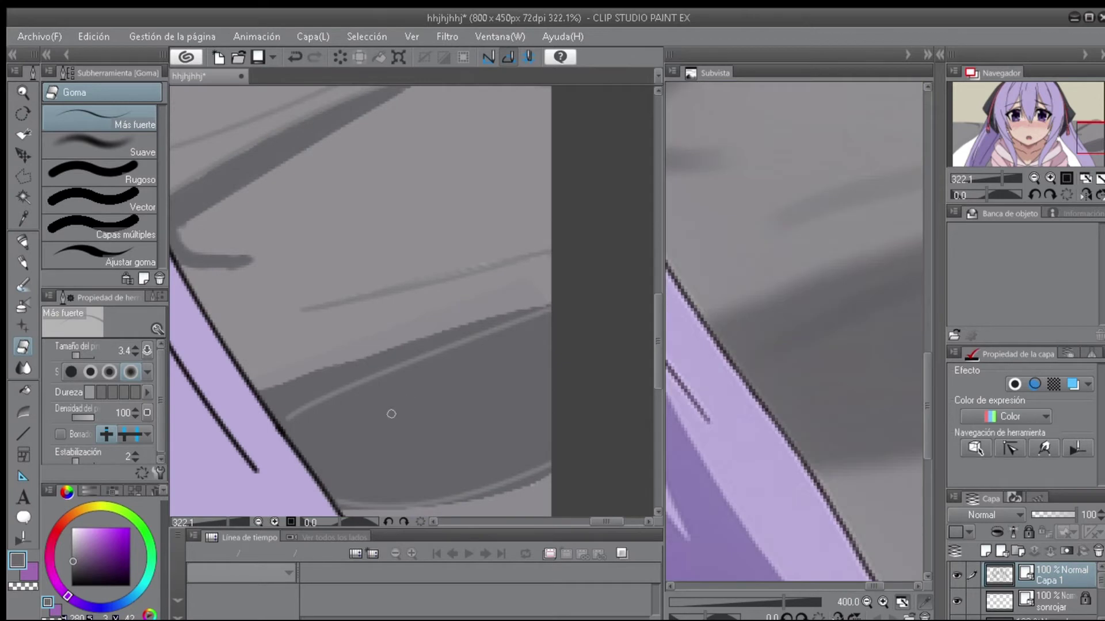
pyautogui.scroll(1, 391, 413)
pyautogui.press('b')
pyautogui.click(23, 433)
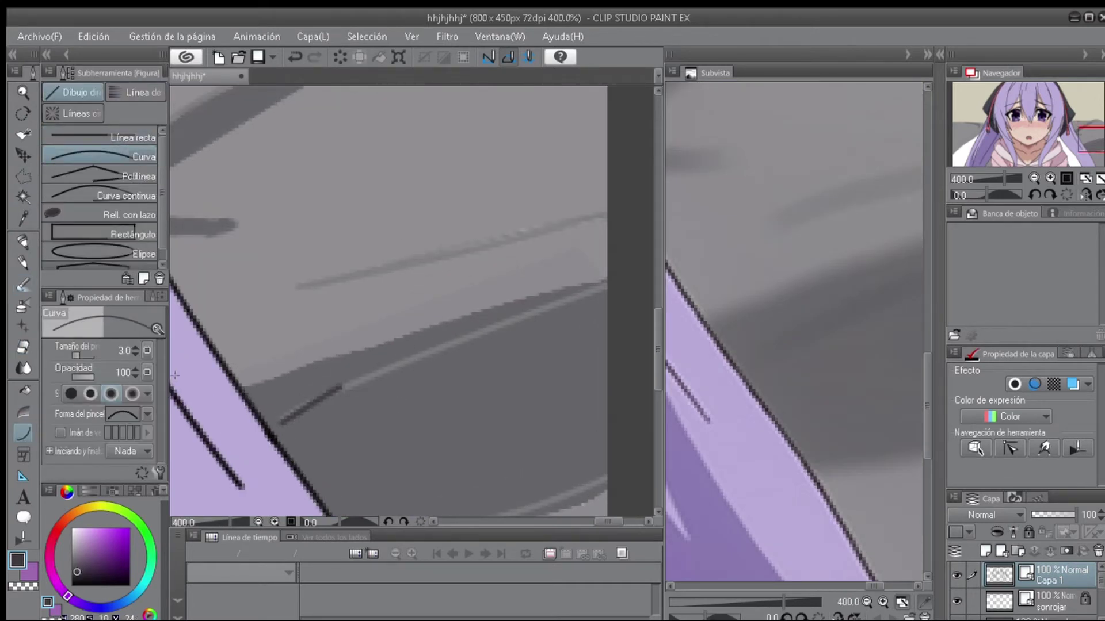
pyautogui.hotkey('ctrl', 'z')
# Erase the light line across the large dark fold with Goma and draw a faint grey curve there with Curva.
pyautogui.press('e')
pyautogui.scroll(-1, 246, 437)
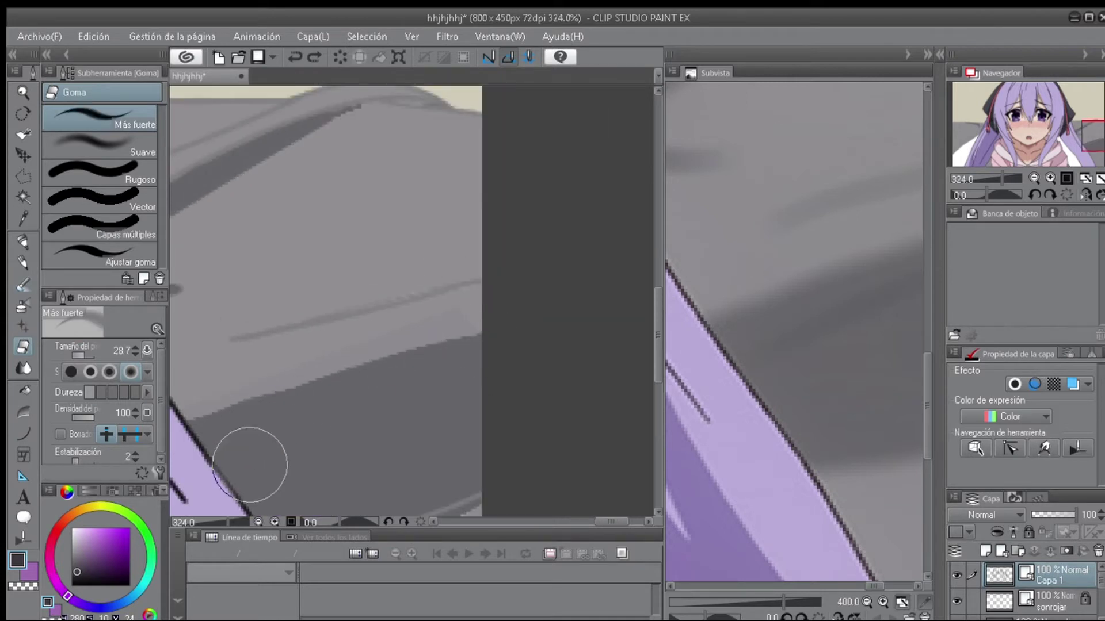
pyautogui.click(23, 433)
pyautogui.scroll(1, 207, 453)
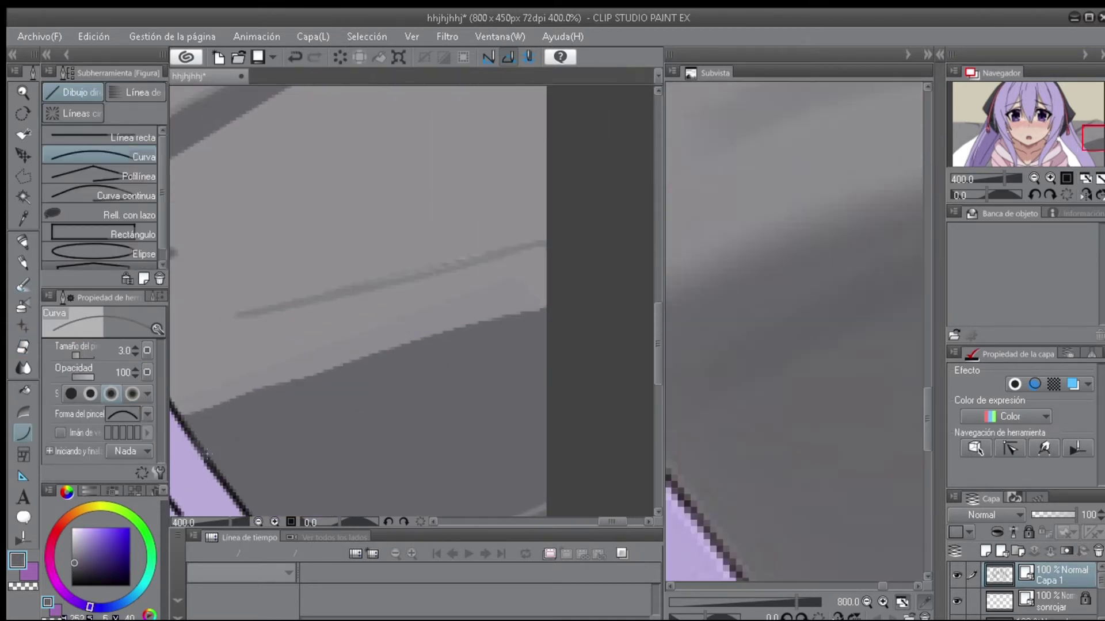
pyautogui.moveTo(219, 457); pyautogui.dragTo(240, 392)
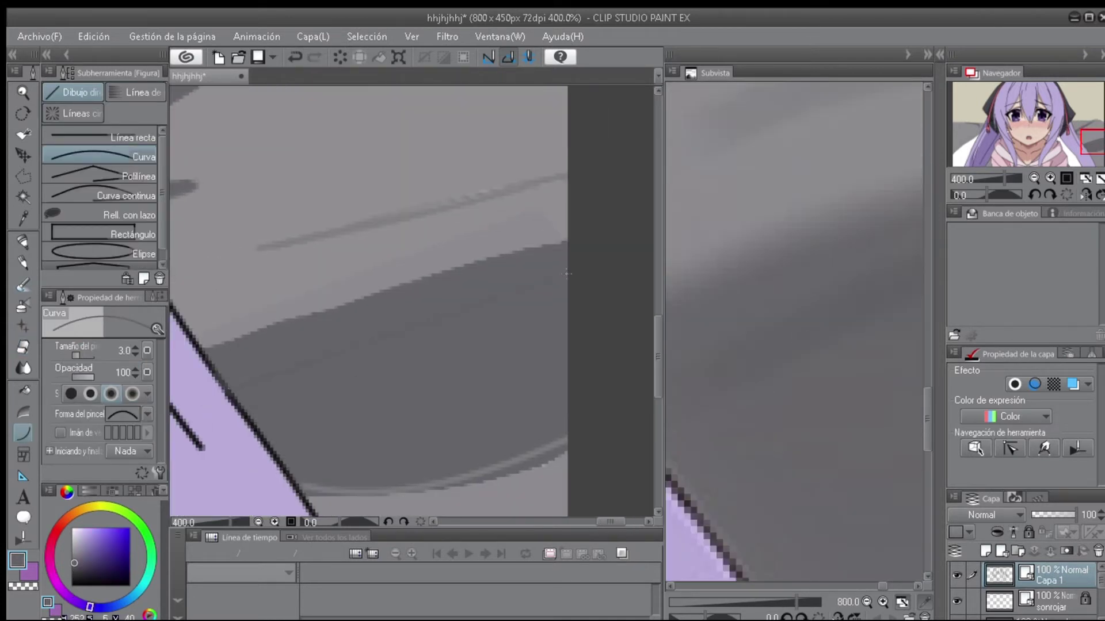
pyautogui.moveTo(427, 308); pyautogui.dragTo(460, 195)
# Repaint the hair outline in near-black where the new fold curve overlaps it, using Pintar y aplicar at size 1.0.
pyautogui.press('b')
pyautogui.scroll(-1, 363, 342)
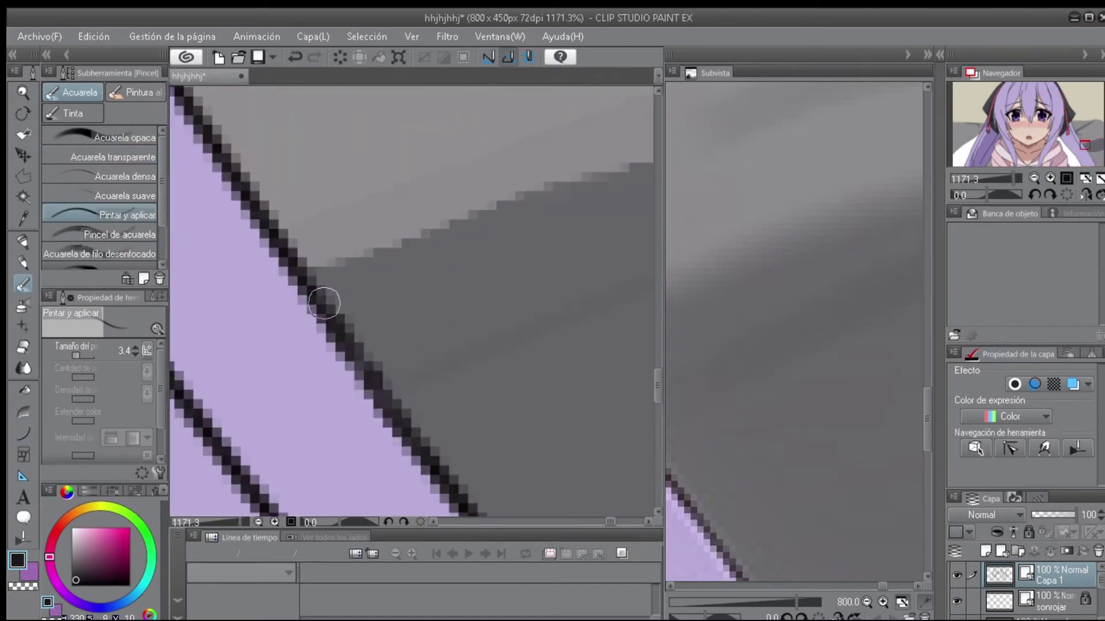
pyautogui.scroll(3, 417, 330)
pyautogui.keyDown('alt'); pyautogui.click(379, 344); pyautogui.keyUp('alt')
pyautogui.click(378, 344)
pyautogui.scroll(-5, 362, 310)
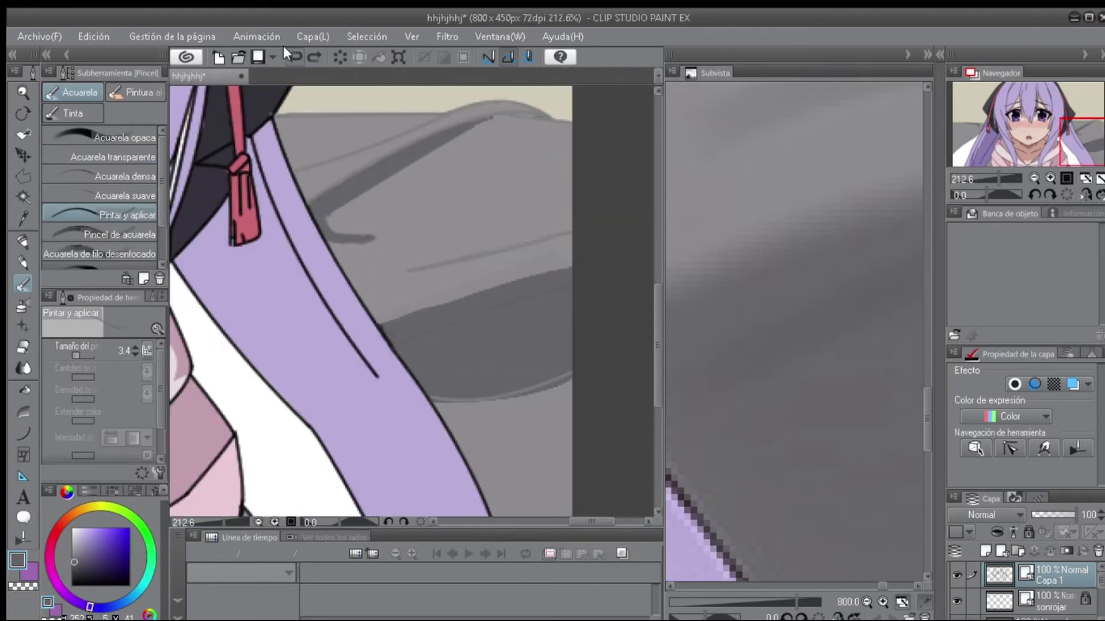
pyautogui.scroll(8, 355, 366)
pyautogui.scroll(1, 355, 365)
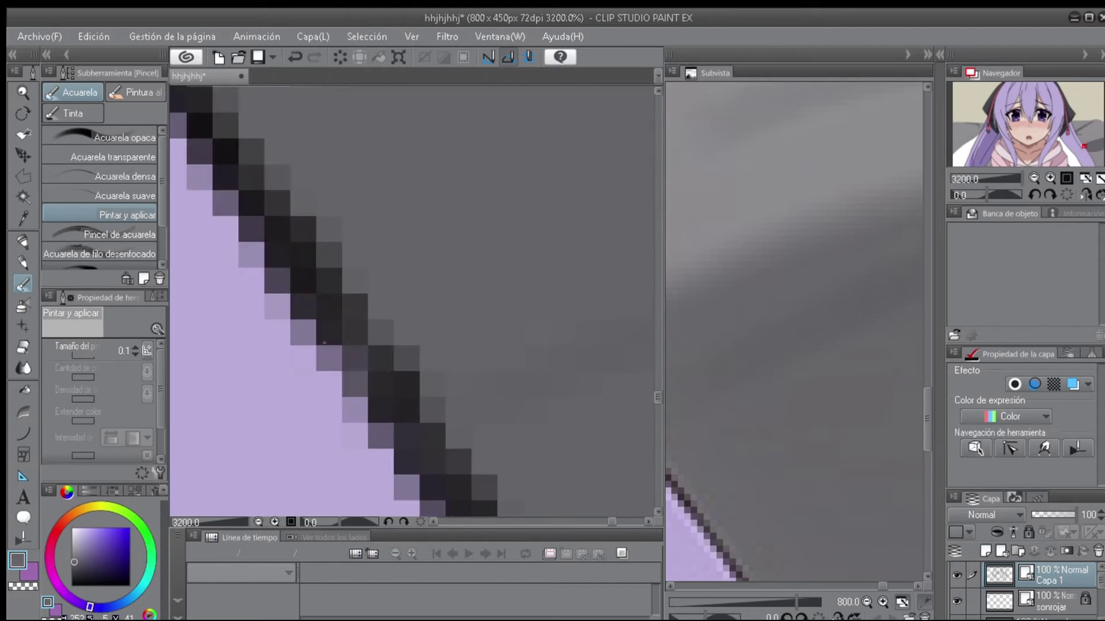
pyautogui.scroll(-3, 362, 381)
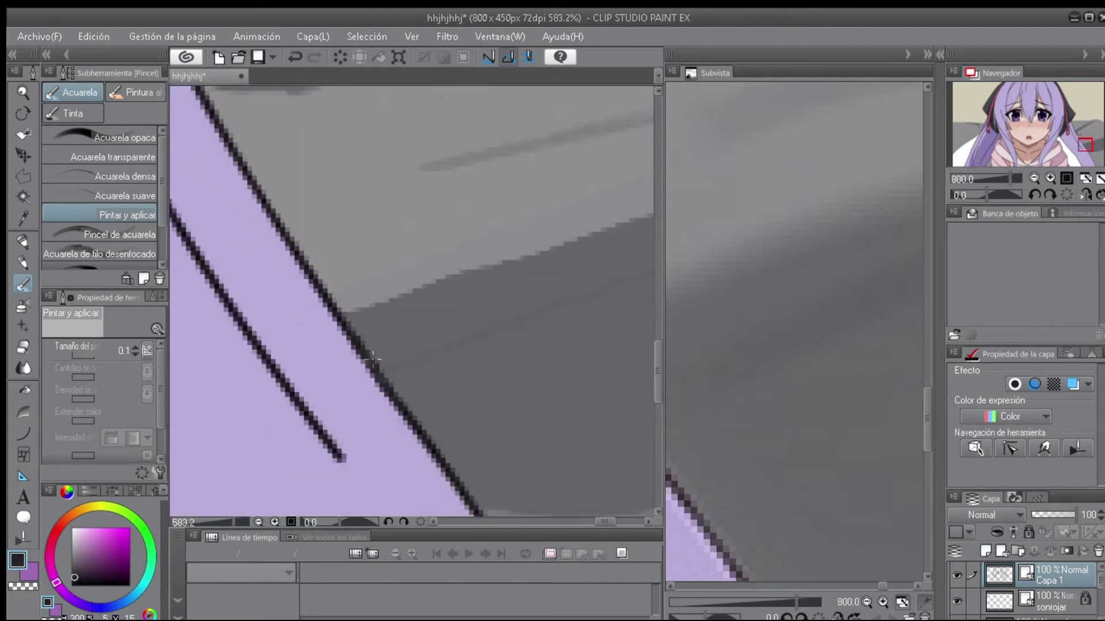
pyautogui.scroll(2, 409, 301)
pyautogui.scroll(-5, 543, 316)
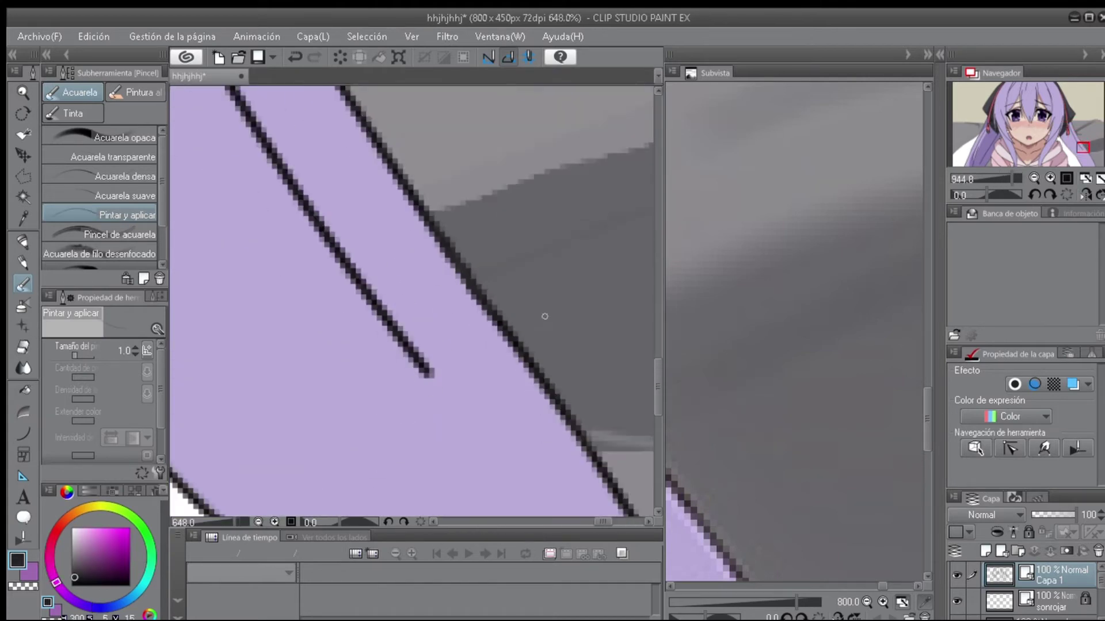
# Erase the light line along the lower edge of the large dark fold with Goma.
pyautogui.scroll(2, 513, 338)
pyautogui.press('e')
pyautogui.scroll(1, 377, 325)
pyautogui.scroll(-1, 599, 332)
pyautogui.scroll(3, 340, 394)
# Touch up the hair outline along the large dark fold down to its lower edge with Pintar y aplicar in near-black.
pyautogui.click(23, 263)
pyautogui.click(22, 284)
pyautogui.moveTo(242, 155)
pyautogui.mouseDown()
pyautogui.moveTo(444, 424)
pyautogui.moveTo(356, 215)
pyautogui.mouseUp()
pyautogui.scroll(-3, 312, 208)
pyautogui.scroll(1, 452, 395)
pyautogui.scroll(-1, 461, 366)
pyautogui.scroll(1, 518, 476)
pyautogui.scroll(-4, 518, 475)
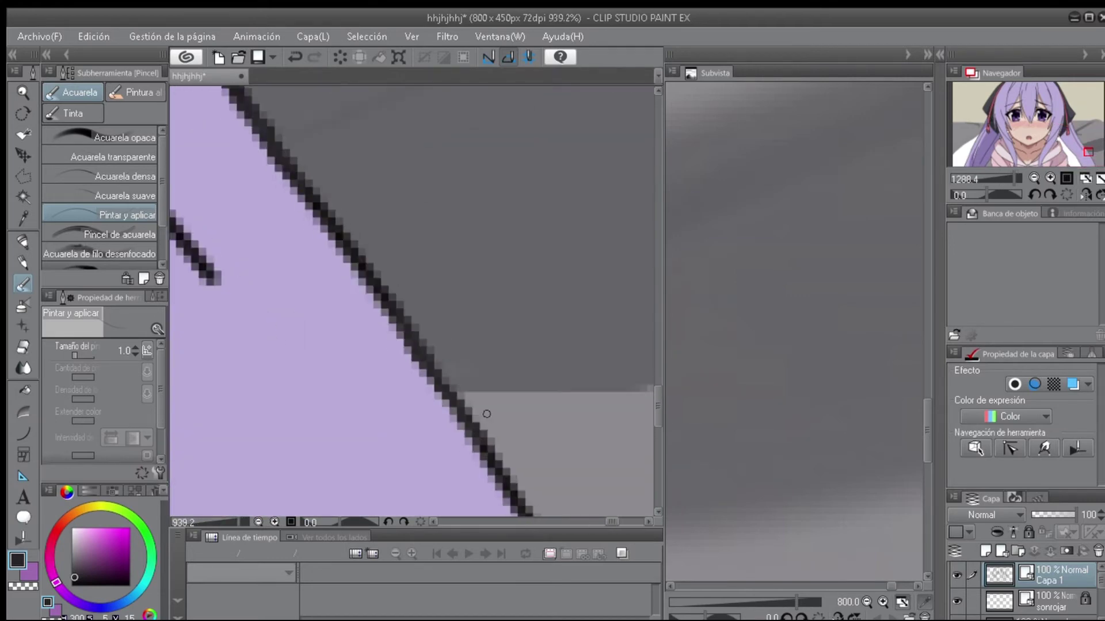
pyautogui.scroll(2, 347, 266)
pyautogui.scroll(-1, 348, 266)
pyautogui.scroll(-1, 1064, 571)
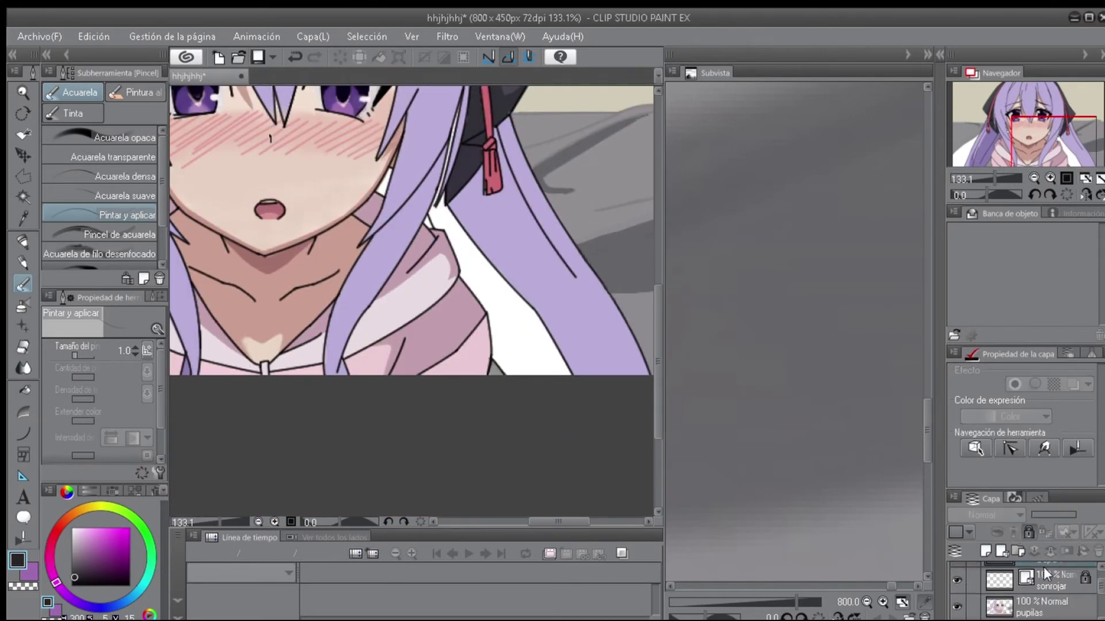
# Outline the white gap between the cheek and the hair on the pupilas layer with Polilínea and fill it with reddish grey.
pyautogui.click(1012, 576)
pyautogui.scroll(3, 426, 352)
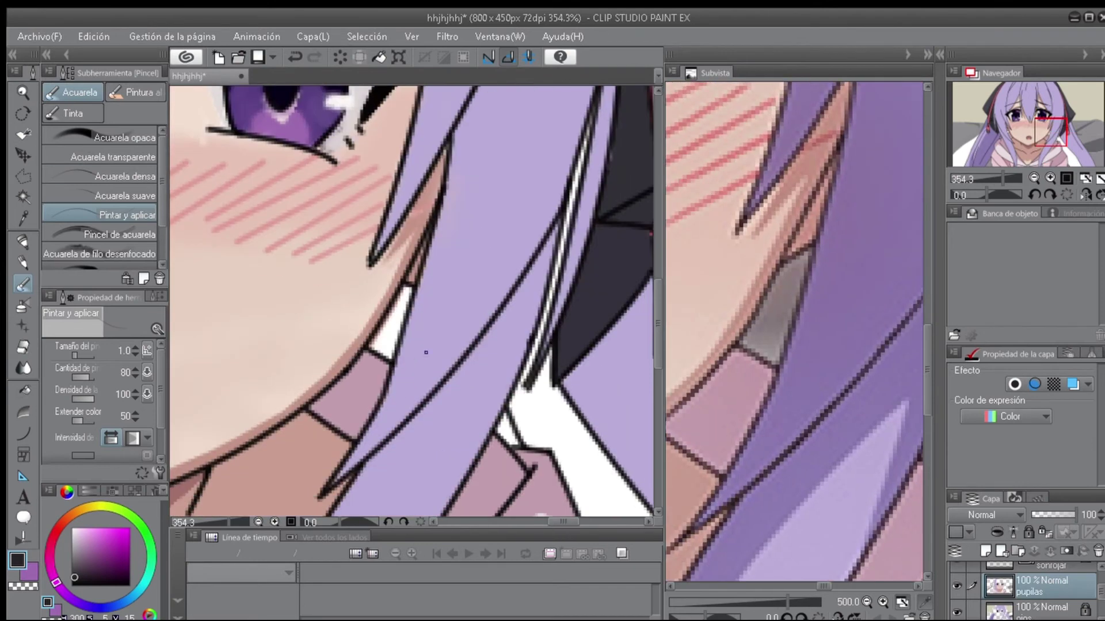
pyautogui.click(23, 175)
pyautogui.scroll(-3, 427, 377)
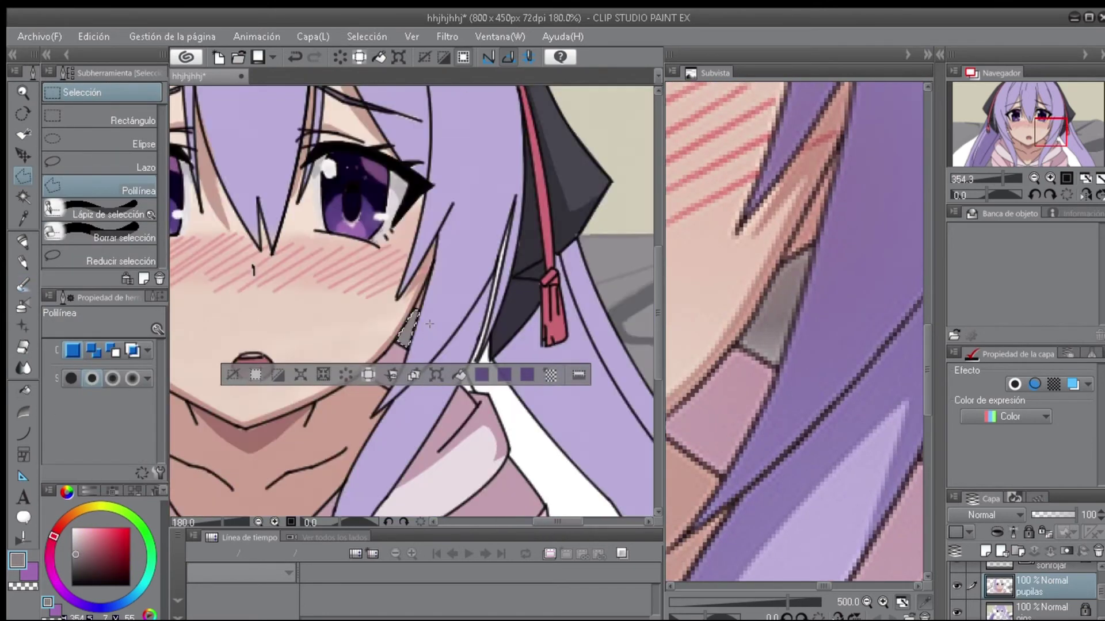
# Outline the white area between the hoodie and the long right-hand hair lock with Polilínea and fill it with reddish grey.
pyautogui.scroll(5, 325, 426)
pyautogui.scroll(-3, 402, 458)
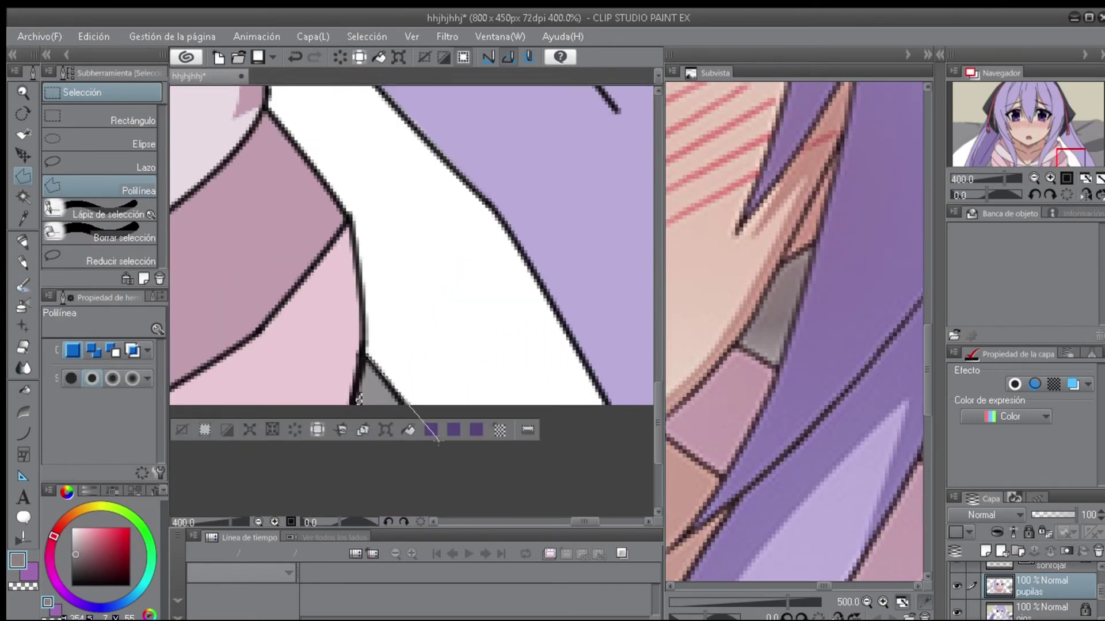
pyautogui.moveTo(599, 525); pyautogui.dragTo(501, 329)
pyautogui.doubleClick(500, 329)
pyautogui.press('Delete')
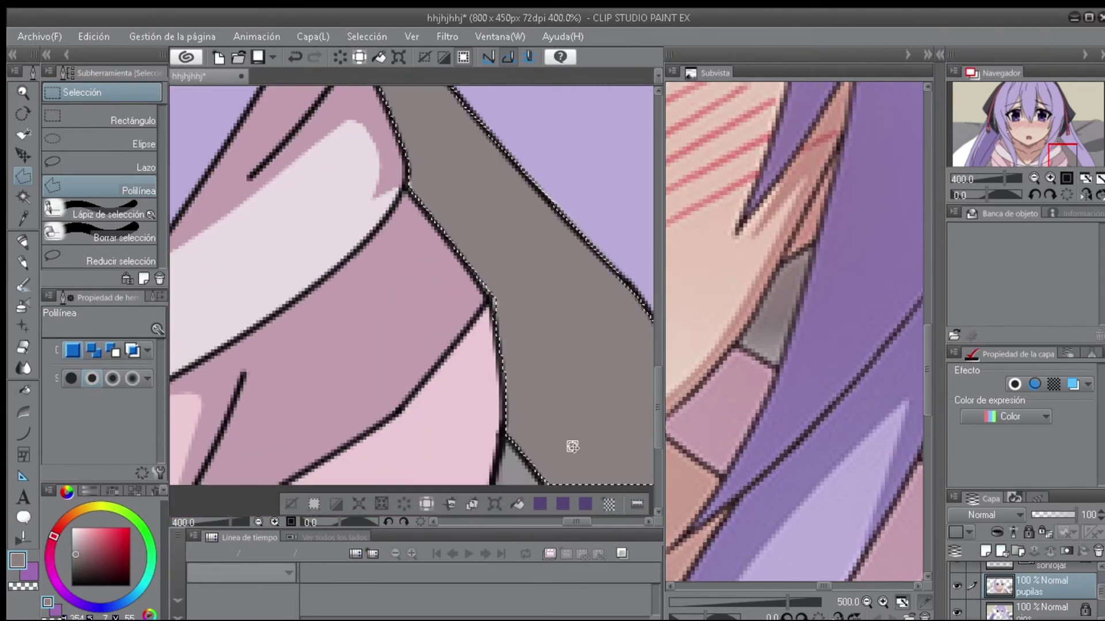
# Outline the small white gap between the right-hand hair lock and the hoodie's shoulder with Polilínea and fill it with the reference grey.
pyautogui.scroll(-3, 545, 316)
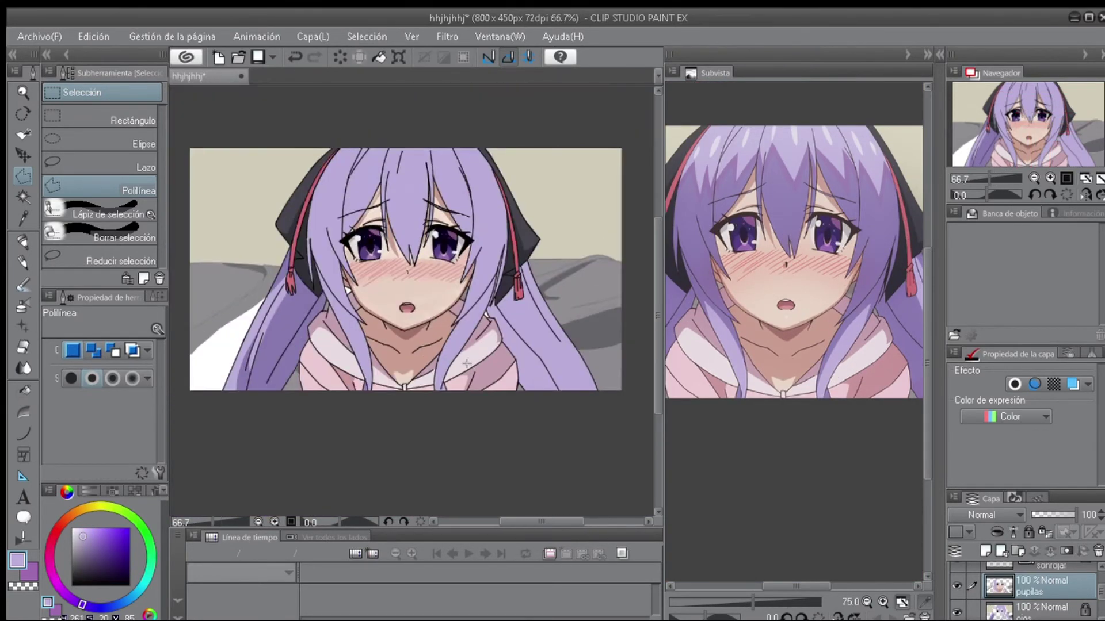
pyautogui.scroll(4, 411, 288)
pyautogui.click(393, 242)
pyautogui.scroll(-4, 422, 271)
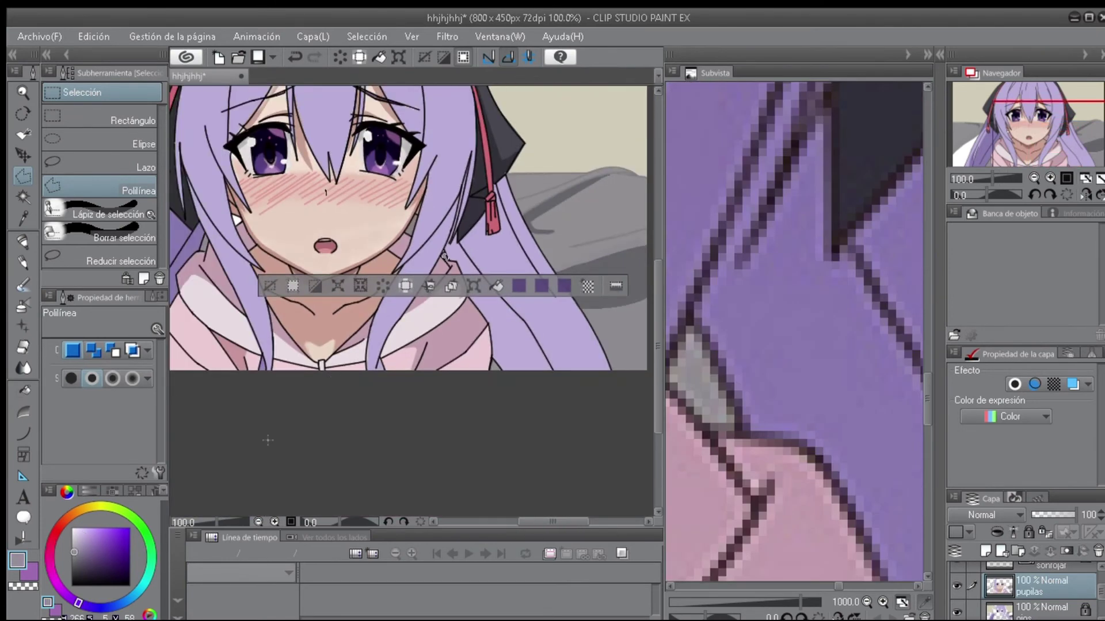
pyautogui.scroll(2, 423, 271)
# Outline the large dark fold of the bedding beside the left-hand hair with Polilínea, fill it with dark grey and clear the selection.
pyautogui.scroll(-4, 806, 350)
pyautogui.moveTo(349, 366); pyautogui.dragTo(309, 290)
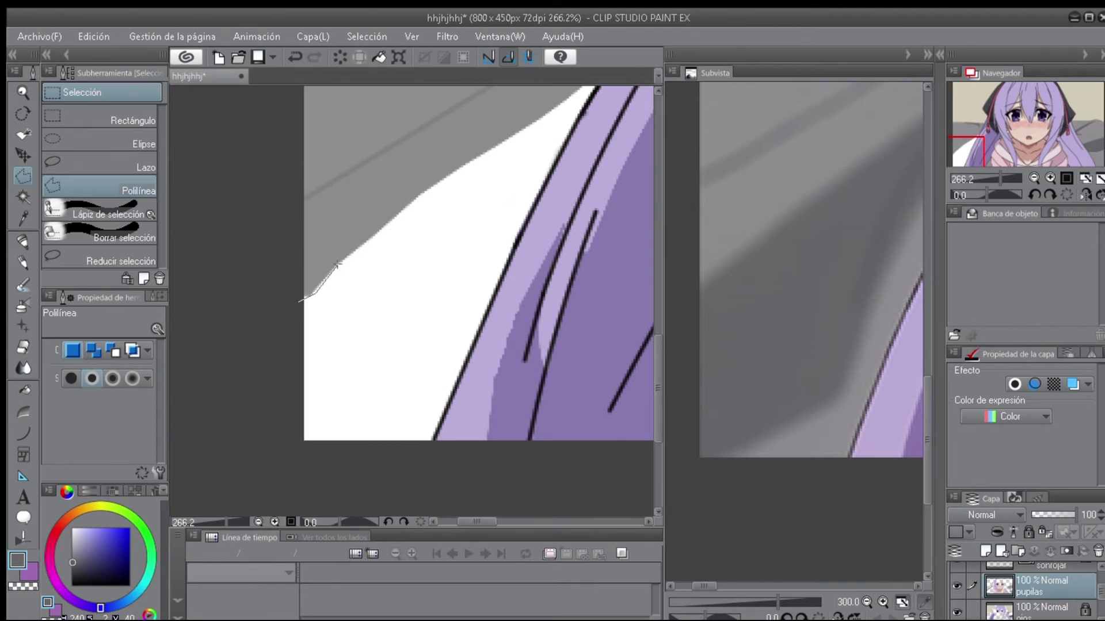
pyautogui.scroll(2, 279, 156)
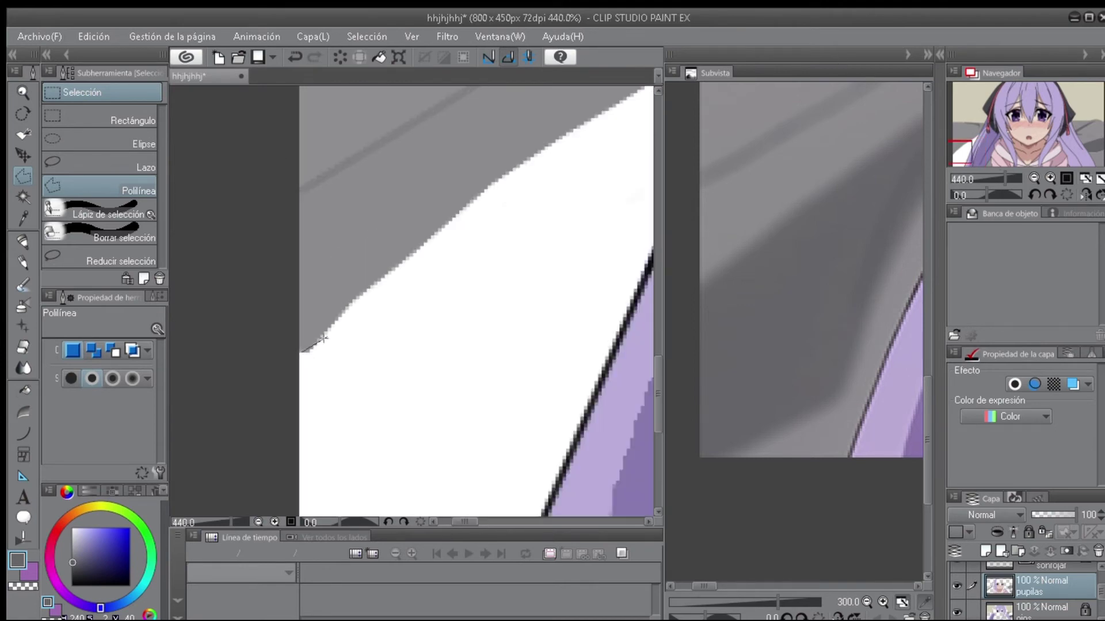
pyautogui.scroll(-2, 311, 242)
pyautogui.scroll(2, 345, 324)
pyautogui.scroll(-3, 416, 264)
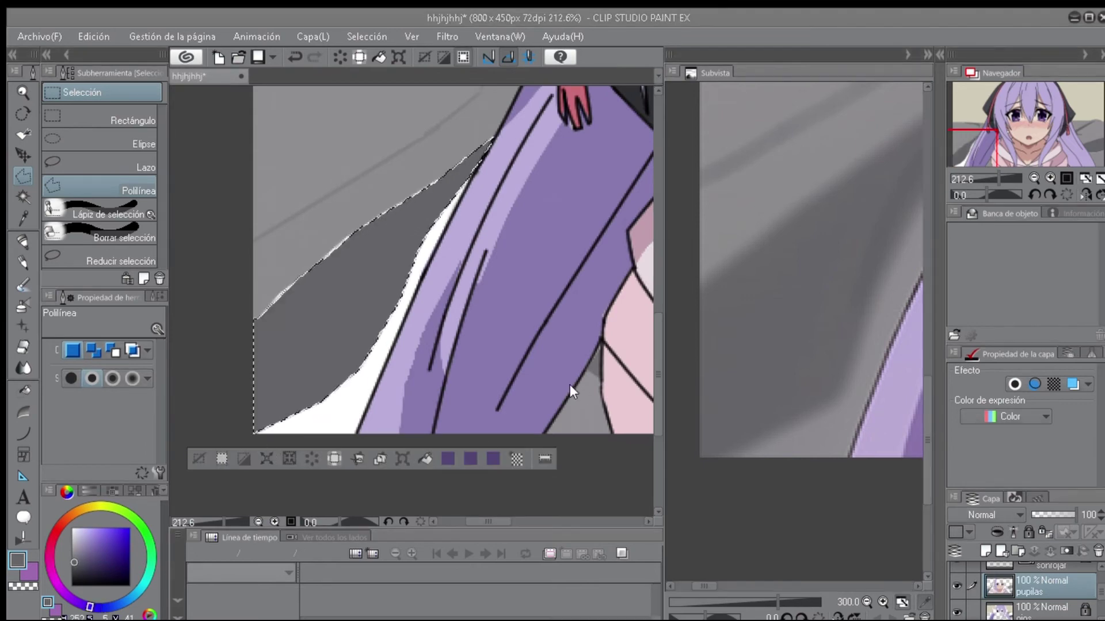
pyautogui.hotkey('ctrl', 'd')
# Outline the white strip between the dark fold and the left-hand hair with Polilínea and fill it with light grey sampled from the reference.
pyautogui.scroll(-4, 570, 384)
pyautogui.scroll(3, 757, 168)
pyautogui.scroll(-2, 756, 169)
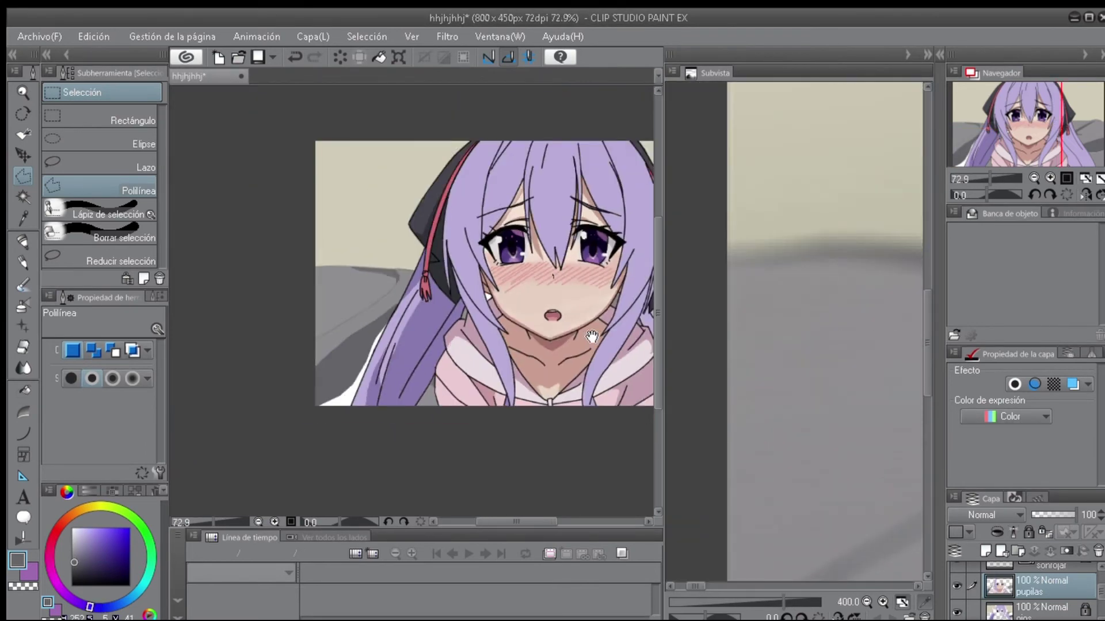
pyautogui.scroll(4, 257, 360)
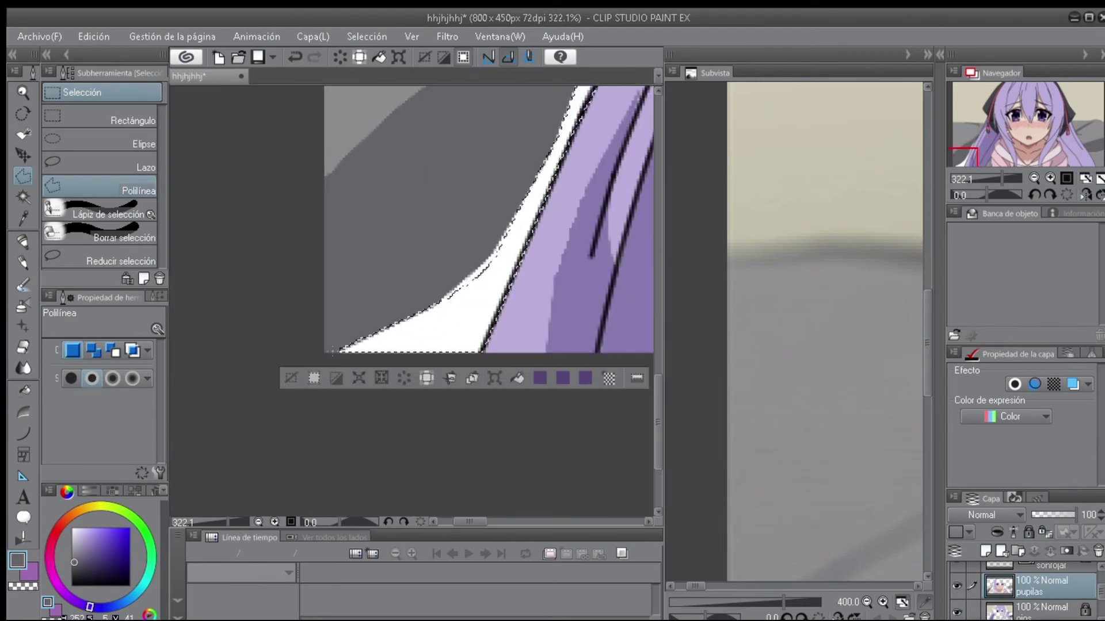
pyautogui.scroll(-3, 829, 345)
pyautogui.click(840, 460)
# Cover the leftover pale pixels along the dark fold's curved edge with matching grey using Polilínea, and undo the accidental canvas crop.
pyautogui.scroll(2, 840, 462)
pyautogui.scroll(4, 447, 266)
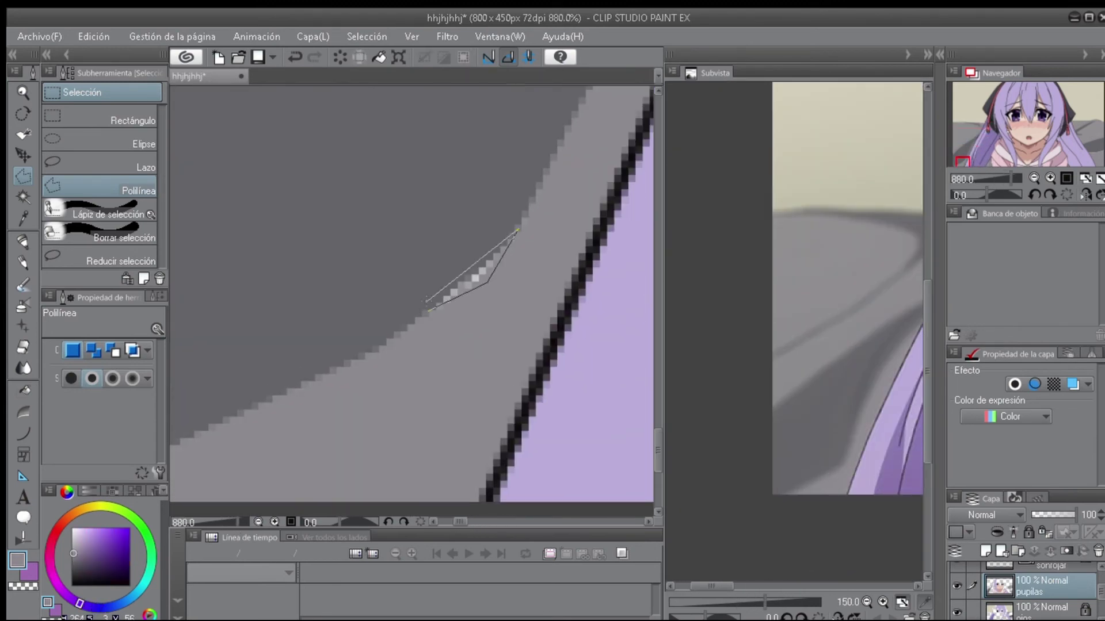
pyautogui.doubleClick(425, 299)
pyautogui.scroll(-1, 366, 308)
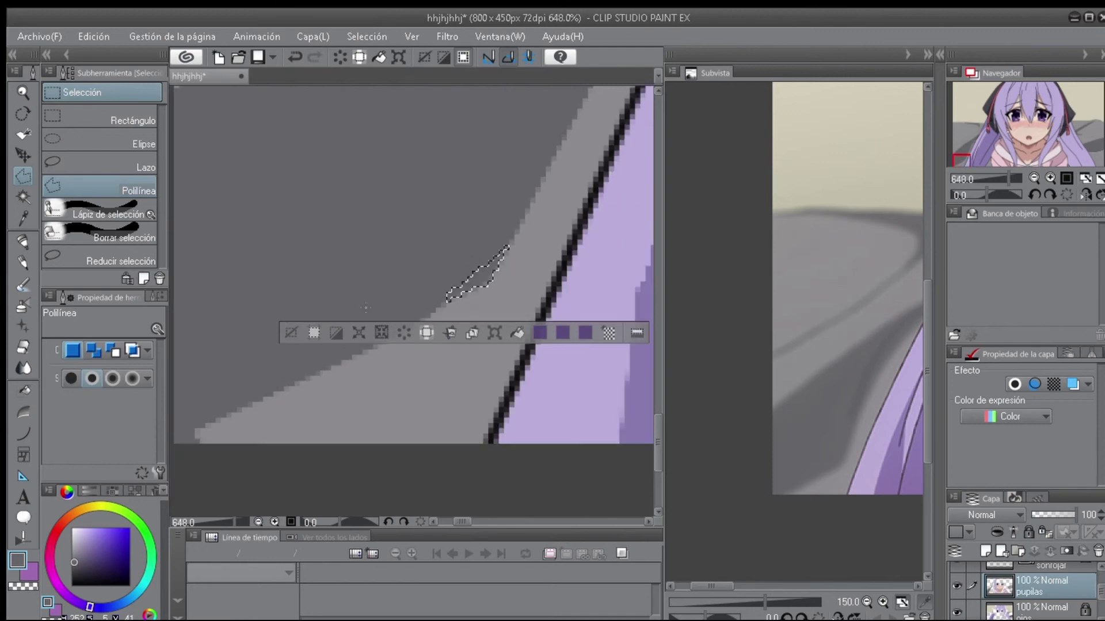
pyautogui.scroll(-2, 357, 490)
pyautogui.scroll(2, 356, 491)
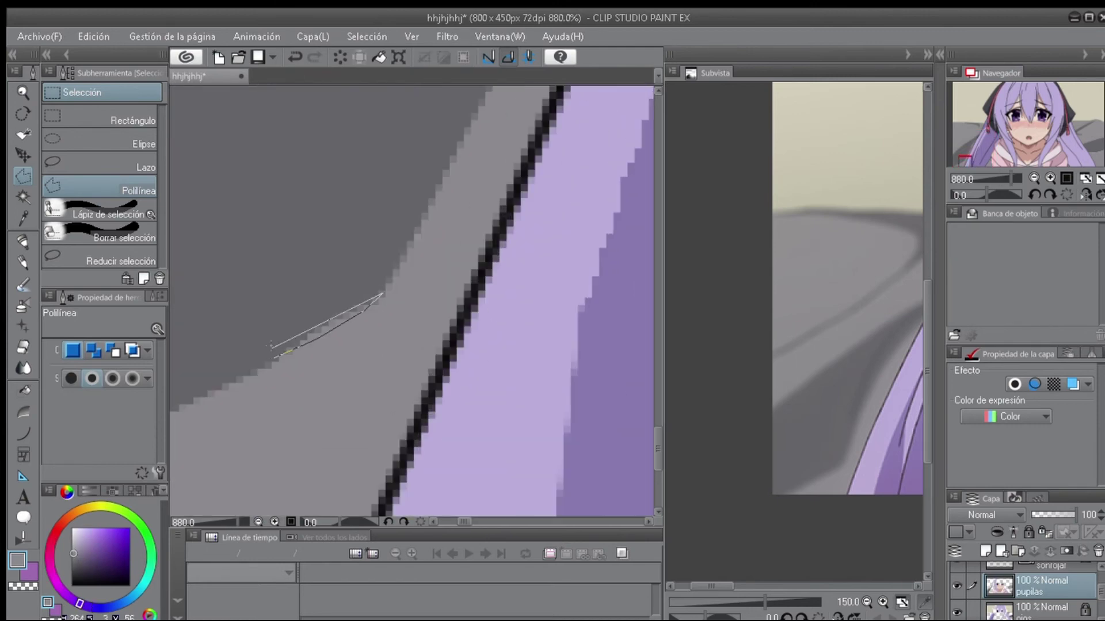
pyautogui.scroll(-3, 357, 490)
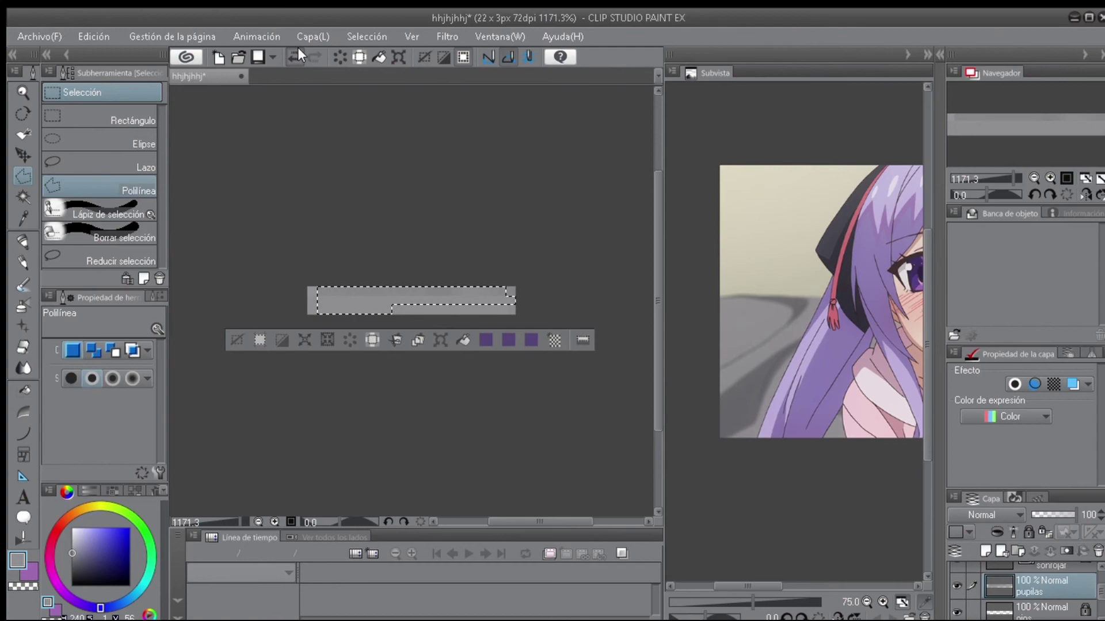
pyautogui.click(295, 57)
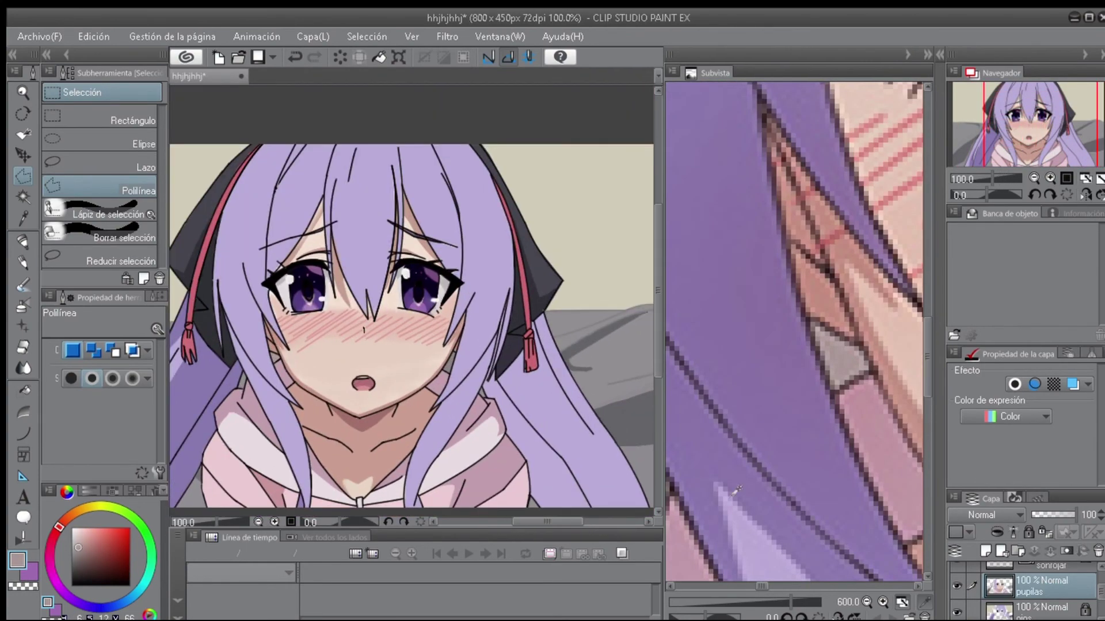
# Sample the purple hair shadow colour from the reference and create a new layer above sonrojar, with the Curva tool ready.
pyautogui.moveTo(799, 419); pyautogui.dragTo(863, 397)
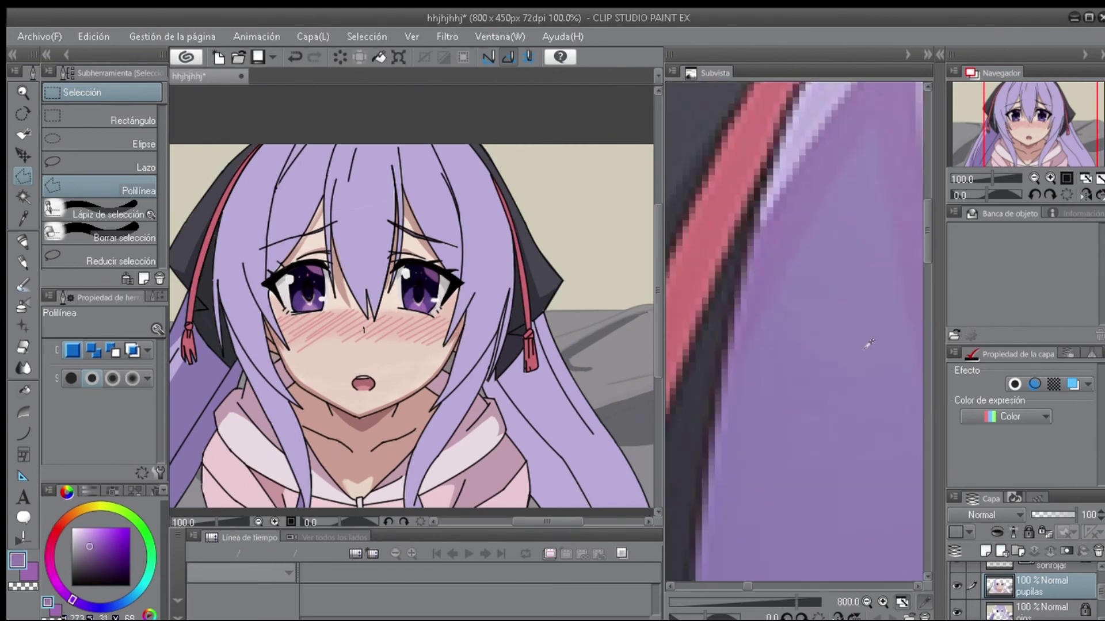
pyautogui.hotkey('ctrl', '+')
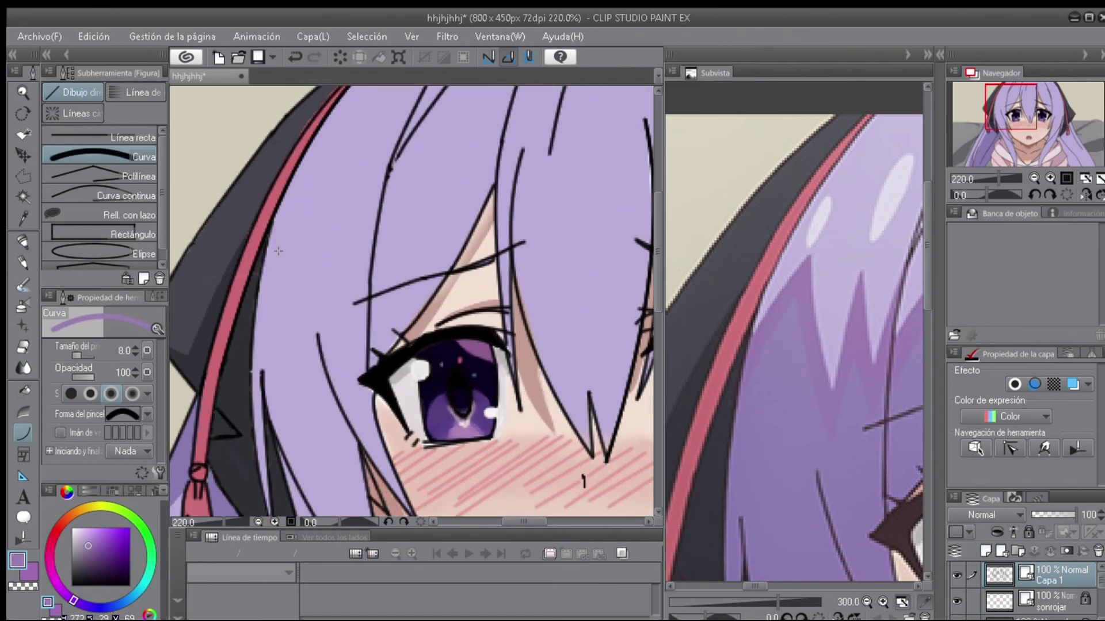
# Touch up the dark headpiece beside the left-hand red ribbon with Pintar y aplicar in dark grey, and undo the last stroke.
pyautogui.press('b')
pyautogui.scroll(9, 339, 297)
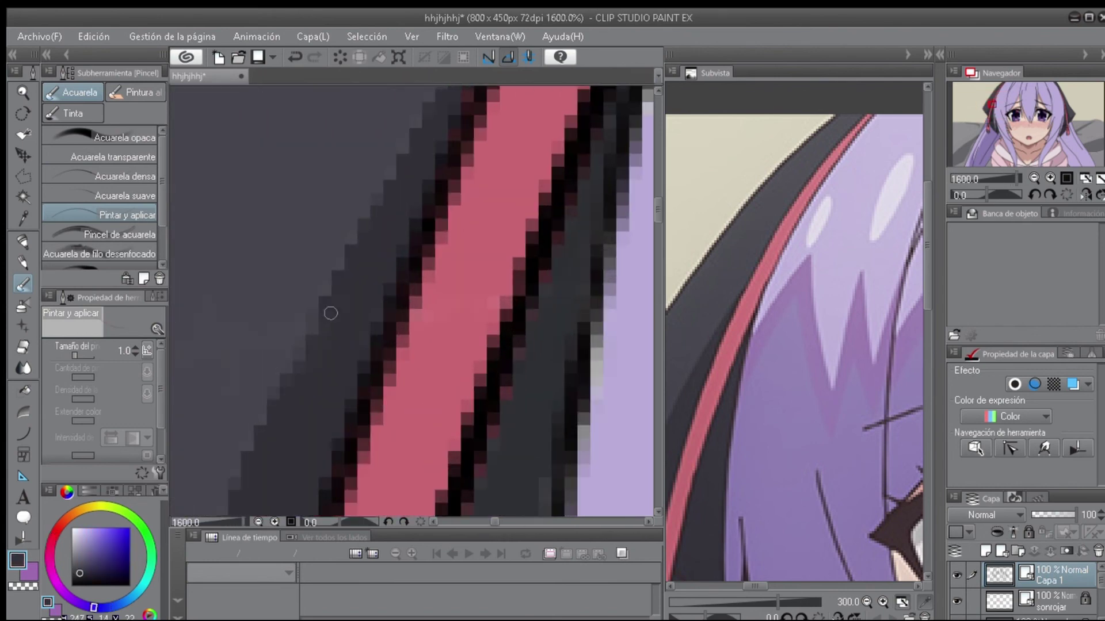
pyautogui.scroll(-2, 271, 310)
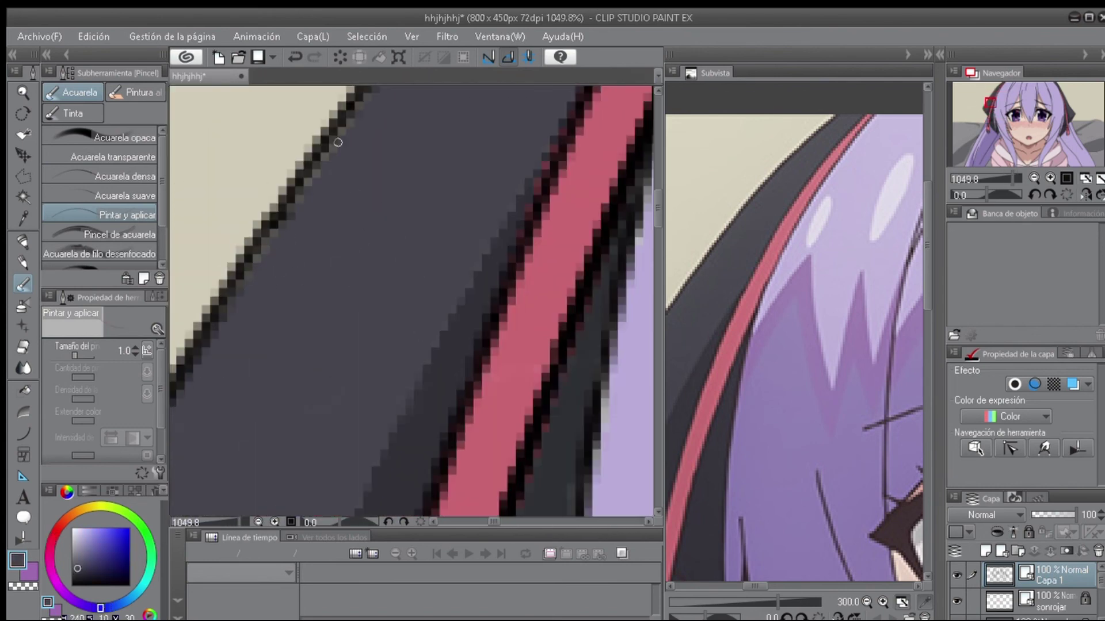
pyautogui.scroll(1, 379, 126)
pyautogui.scroll(-3, 481, 229)
pyautogui.scroll(2, 316, 308)
pyautogui.scroll(2, 316, 309)
pyautogui.hotkey('ctrl', 'z')
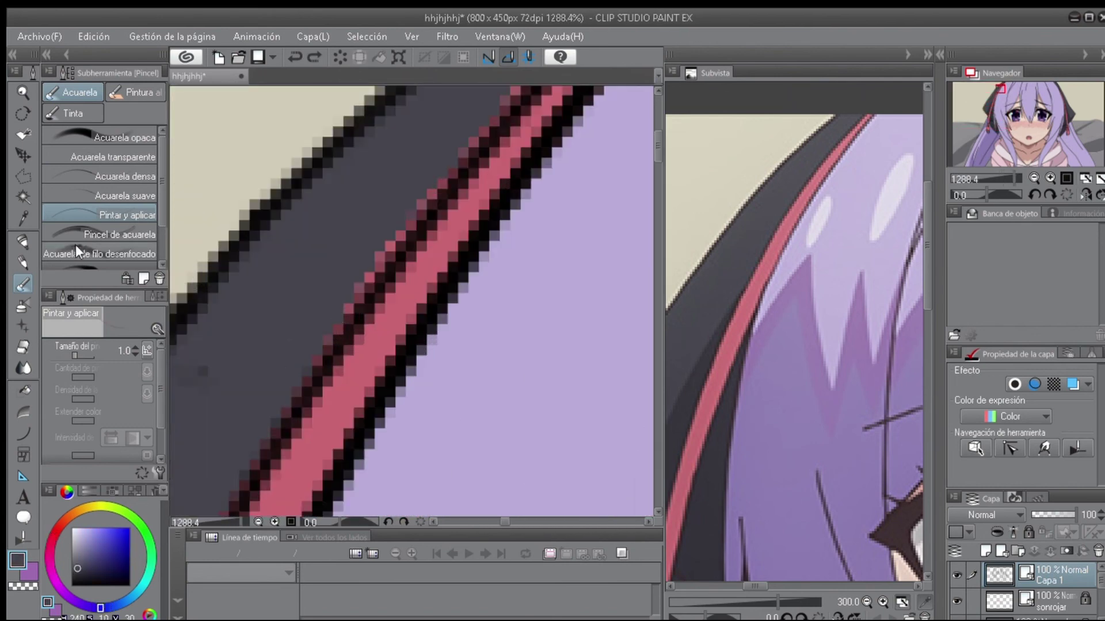
# Outline the strip along the red ribbon's outer edge with Polilínea, fill it with the headpiece's dark grey and clear the selection.
pyautogui.press('m')
pyautogui.click(420, 87)
pyautogui.click(249, 342)
pyautogui.click(349, 88)
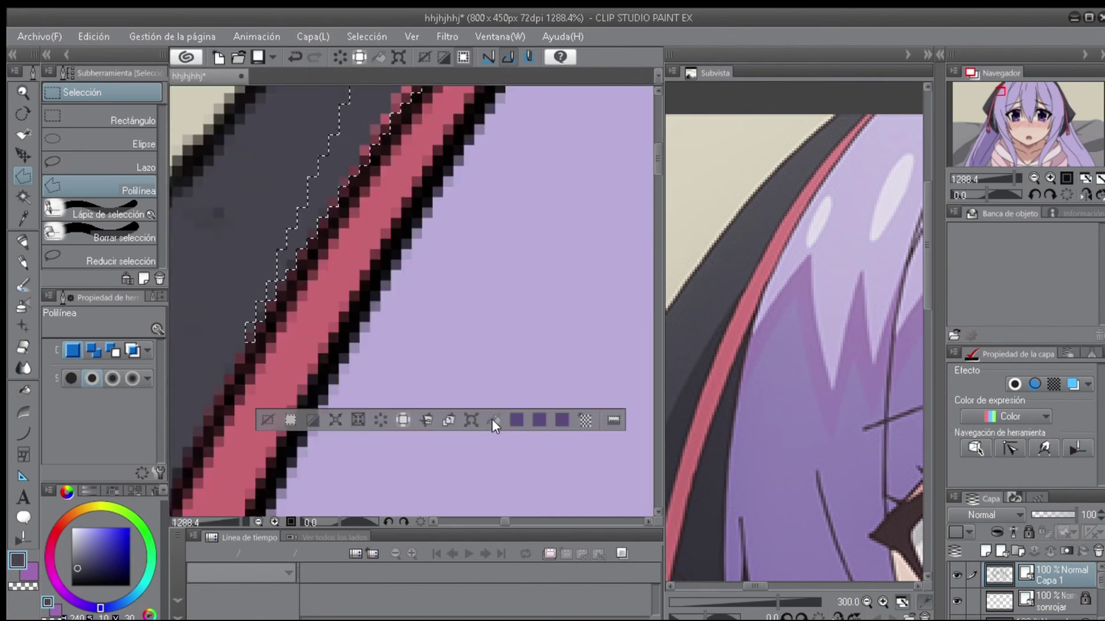
pyautogui.click(1035, 585)
pyautogui.hotkey('ctrl', 'd')
# Select the dark smudge on the headpiece with Polilínea, cover it with matching dark grey and clear the selection.
pyautogui.click(174, 249)
pyautogui.click(239, 198)
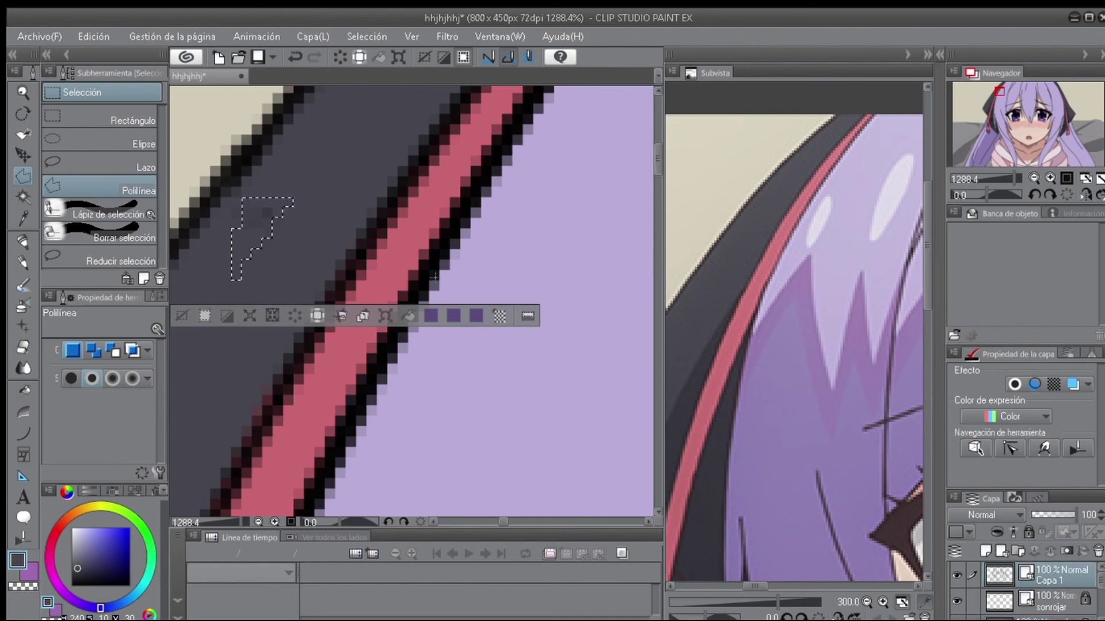
pyautogui.click(23, 347)
pyautogui.hotkey('ctrl', '+')
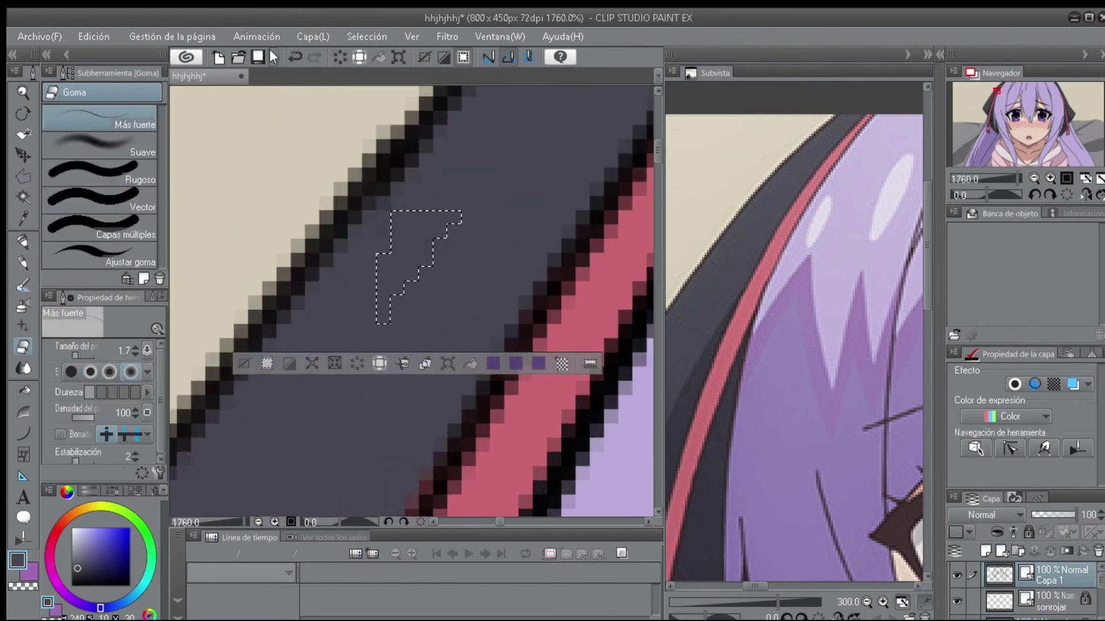
pyautogui.hotkey('ctrl', 'd')
# Touch up the headpiece next to the upper end of the red ribbon with the Rellenar mono marker in dark grey.
pyautogui.hotkey('ctrl', '+')
pyautogui.press('b')
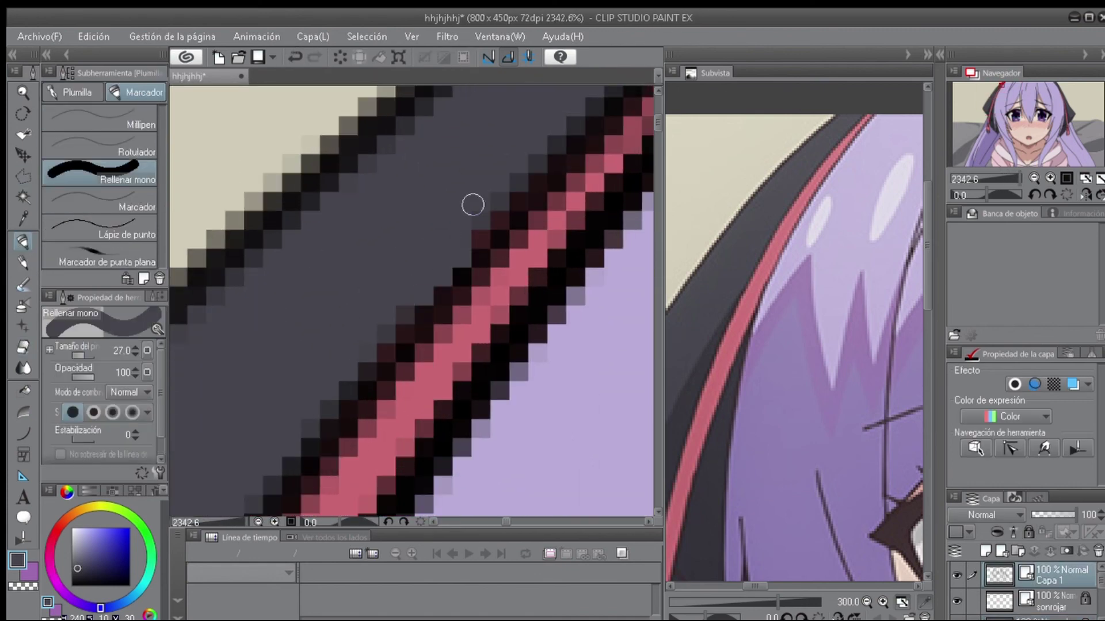